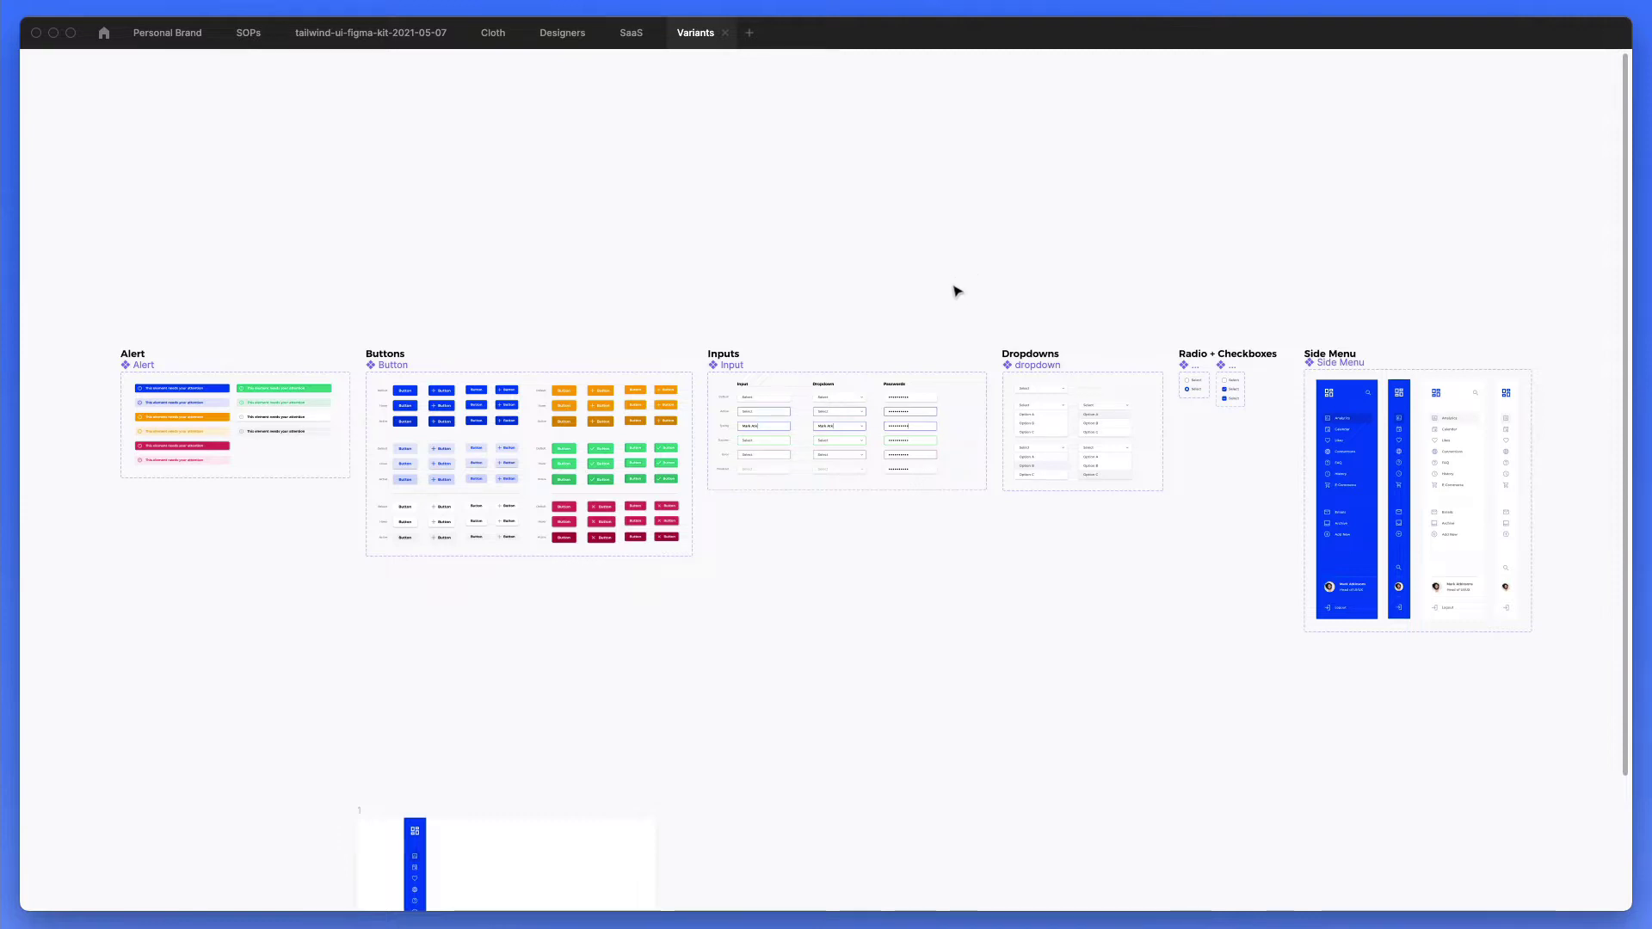
Step: Scroll the canvas right and up to frame the Side Menu and Radio + Checkboxes sets
scroll(962, 302, "right", 2)
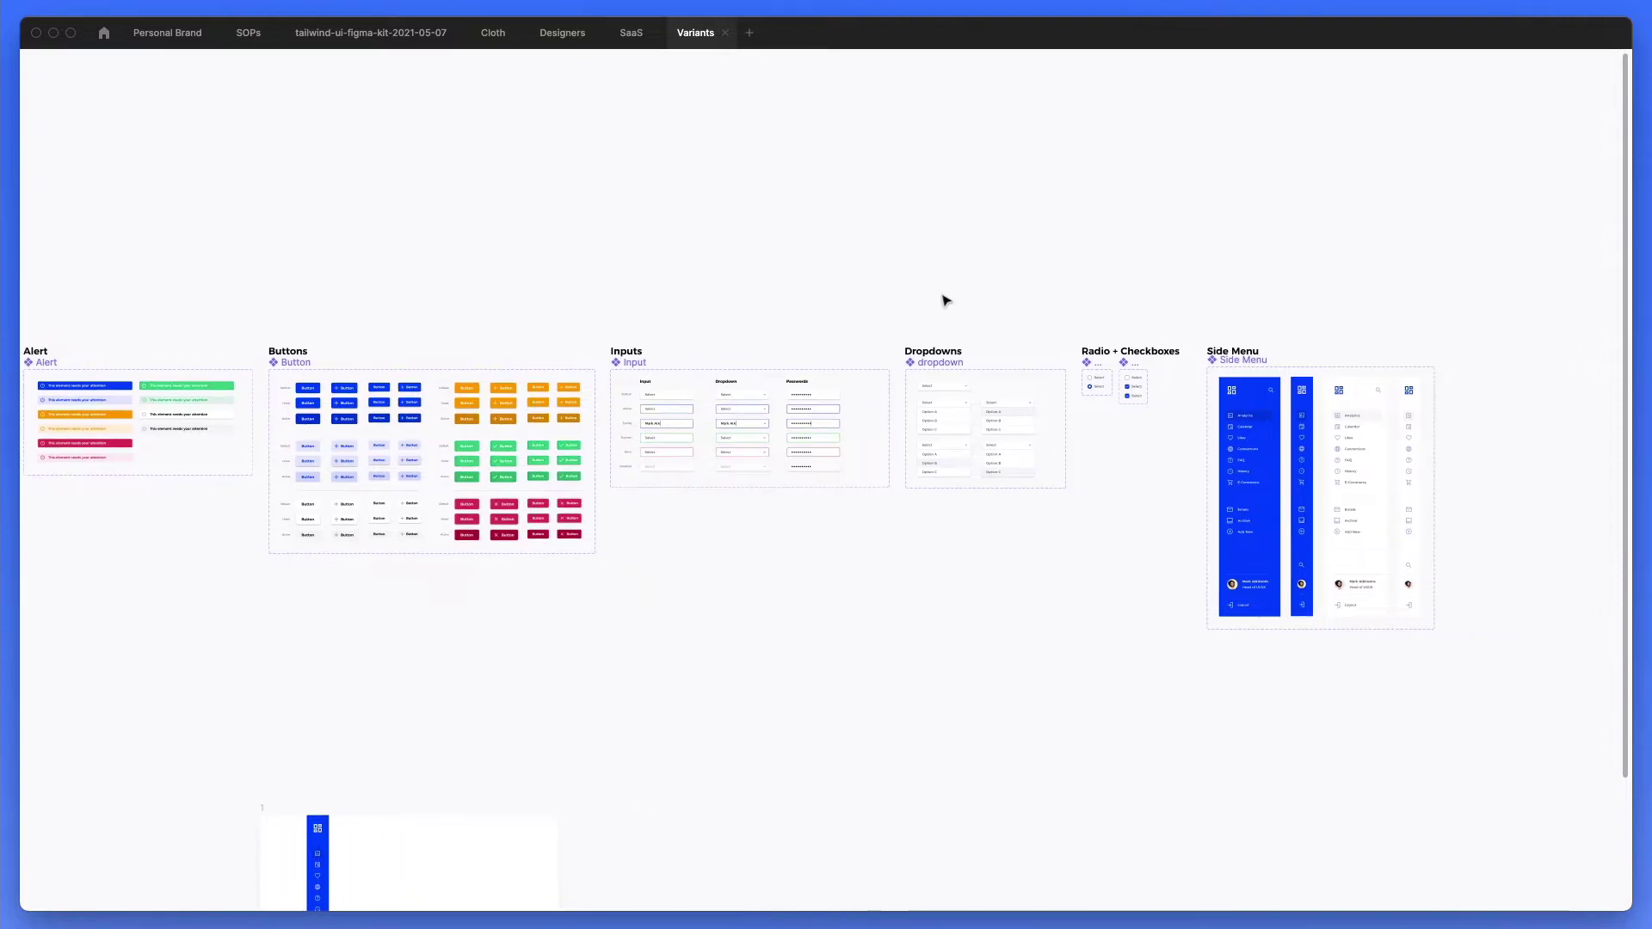
scroll(946, 301, "right", 3)
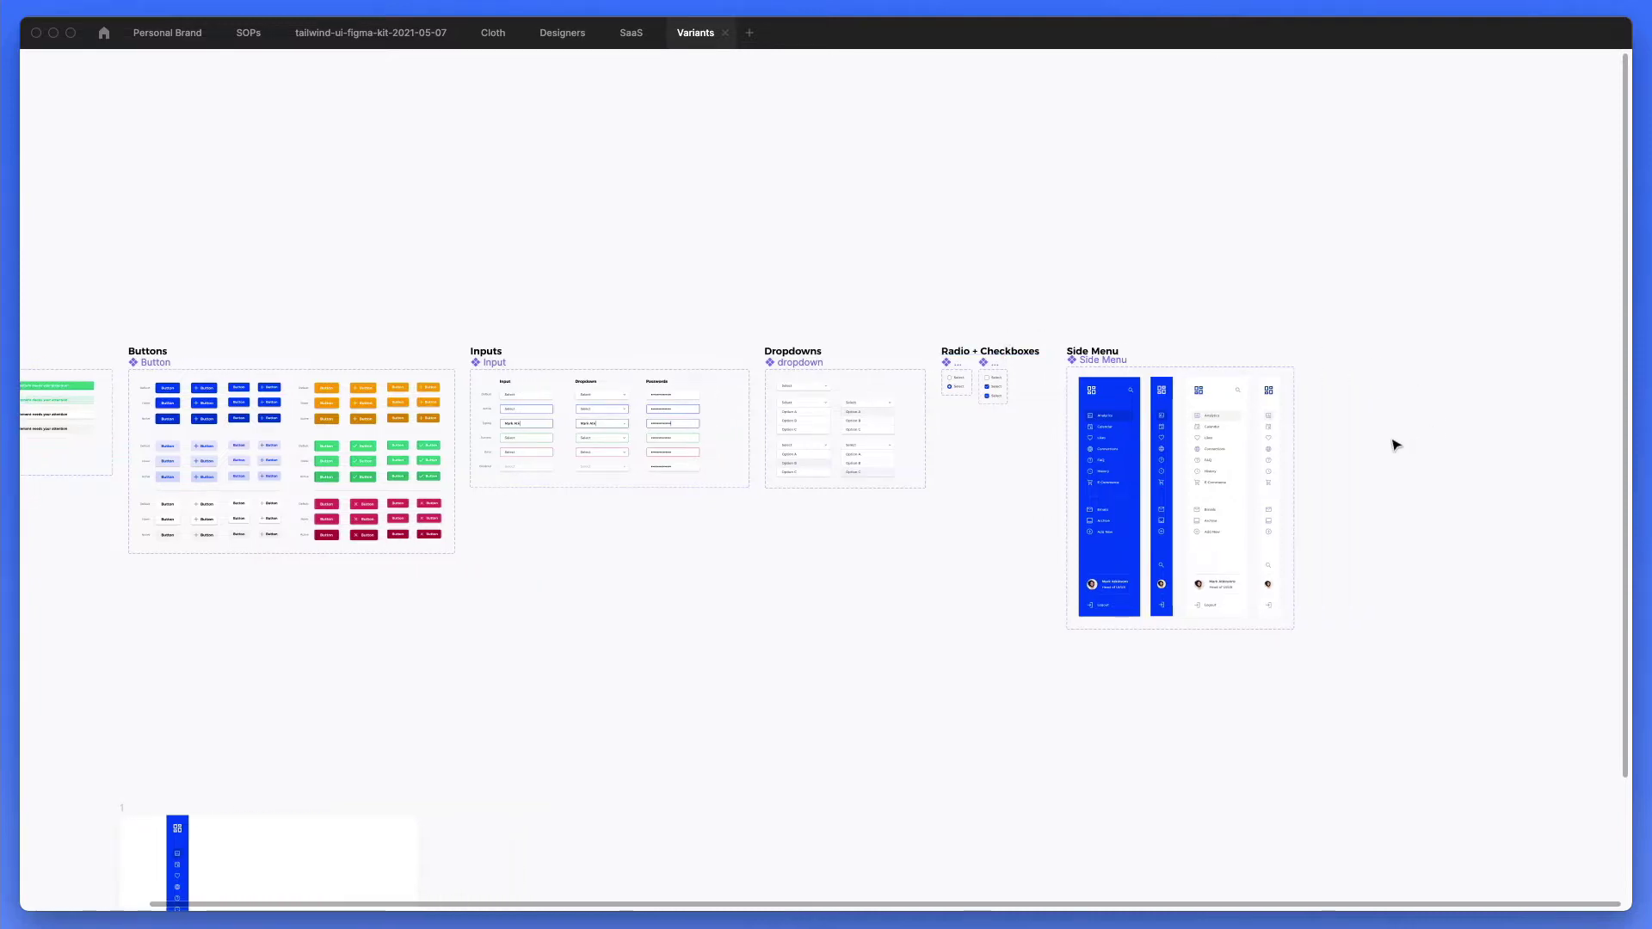
scroll(1395, 444, "up", 5)
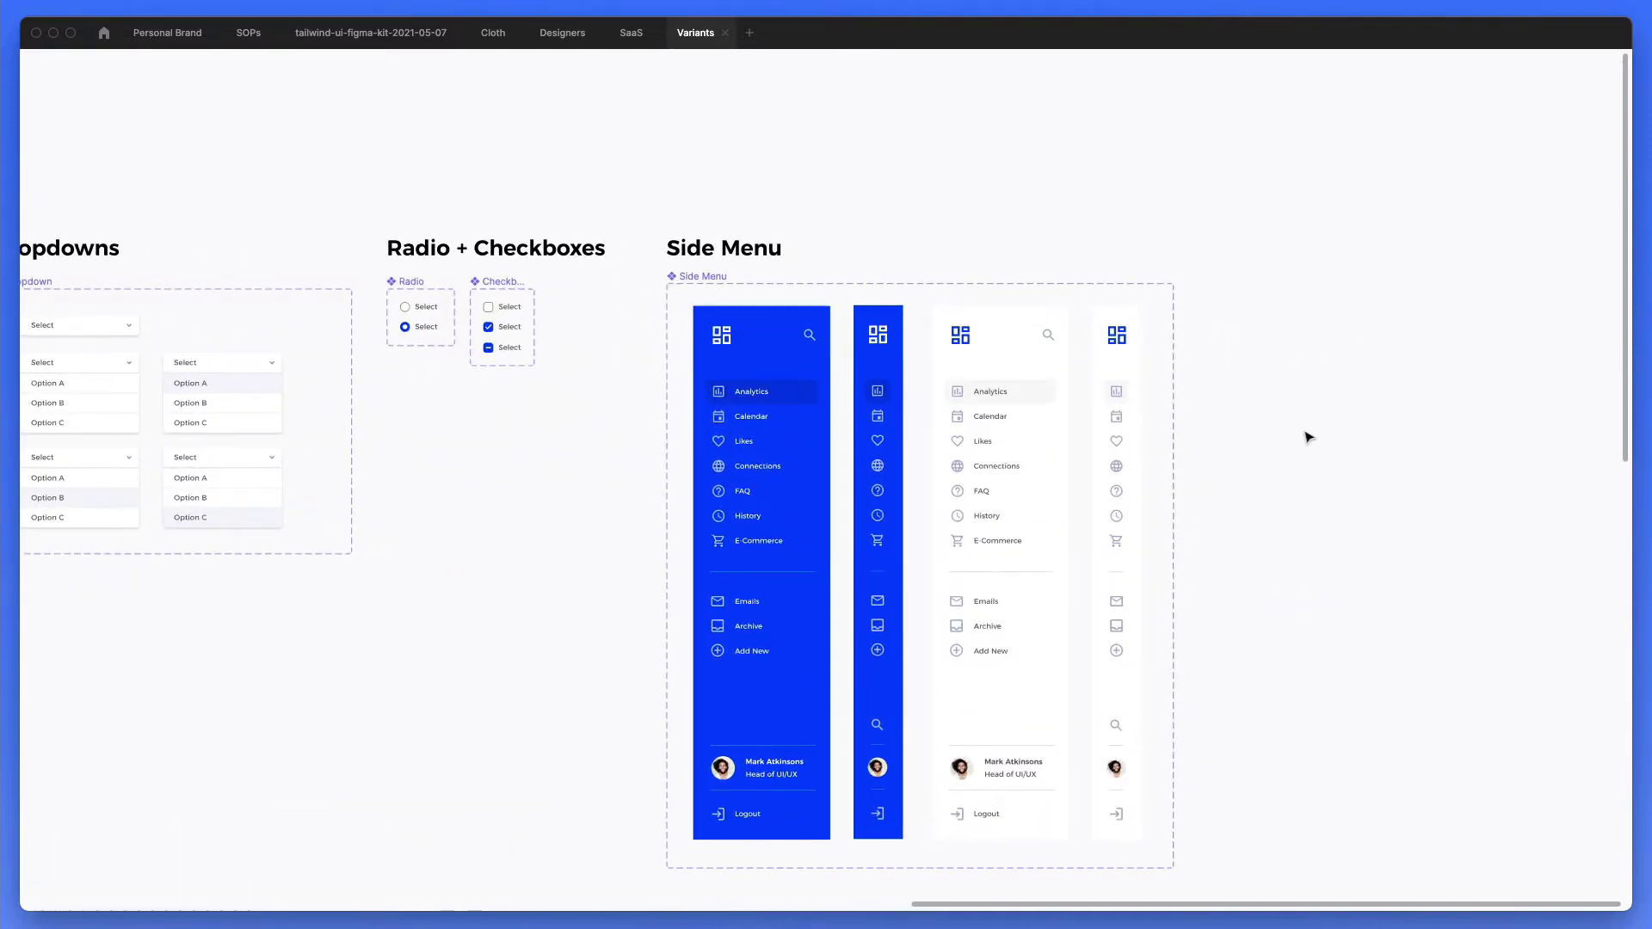
scroll(1308, 437, "right", 4)
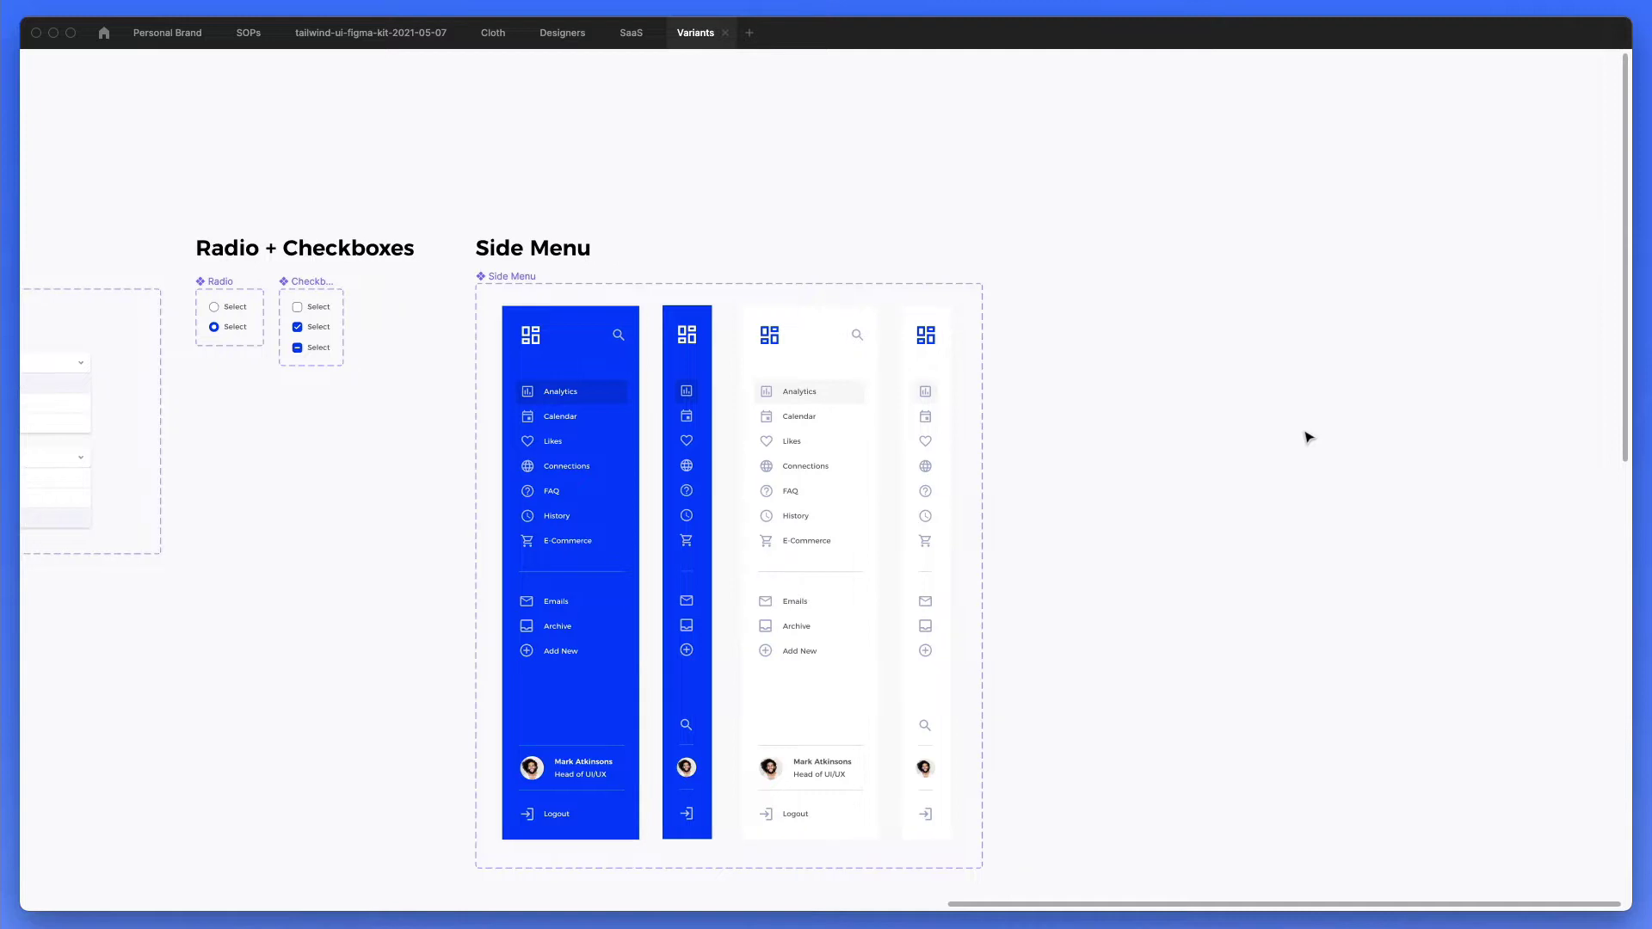
Step: Restore the hidden panels and select the dropdown's Opened variant from Layers
key("super+backslash")
scroll(1184, 318, "left", 4)
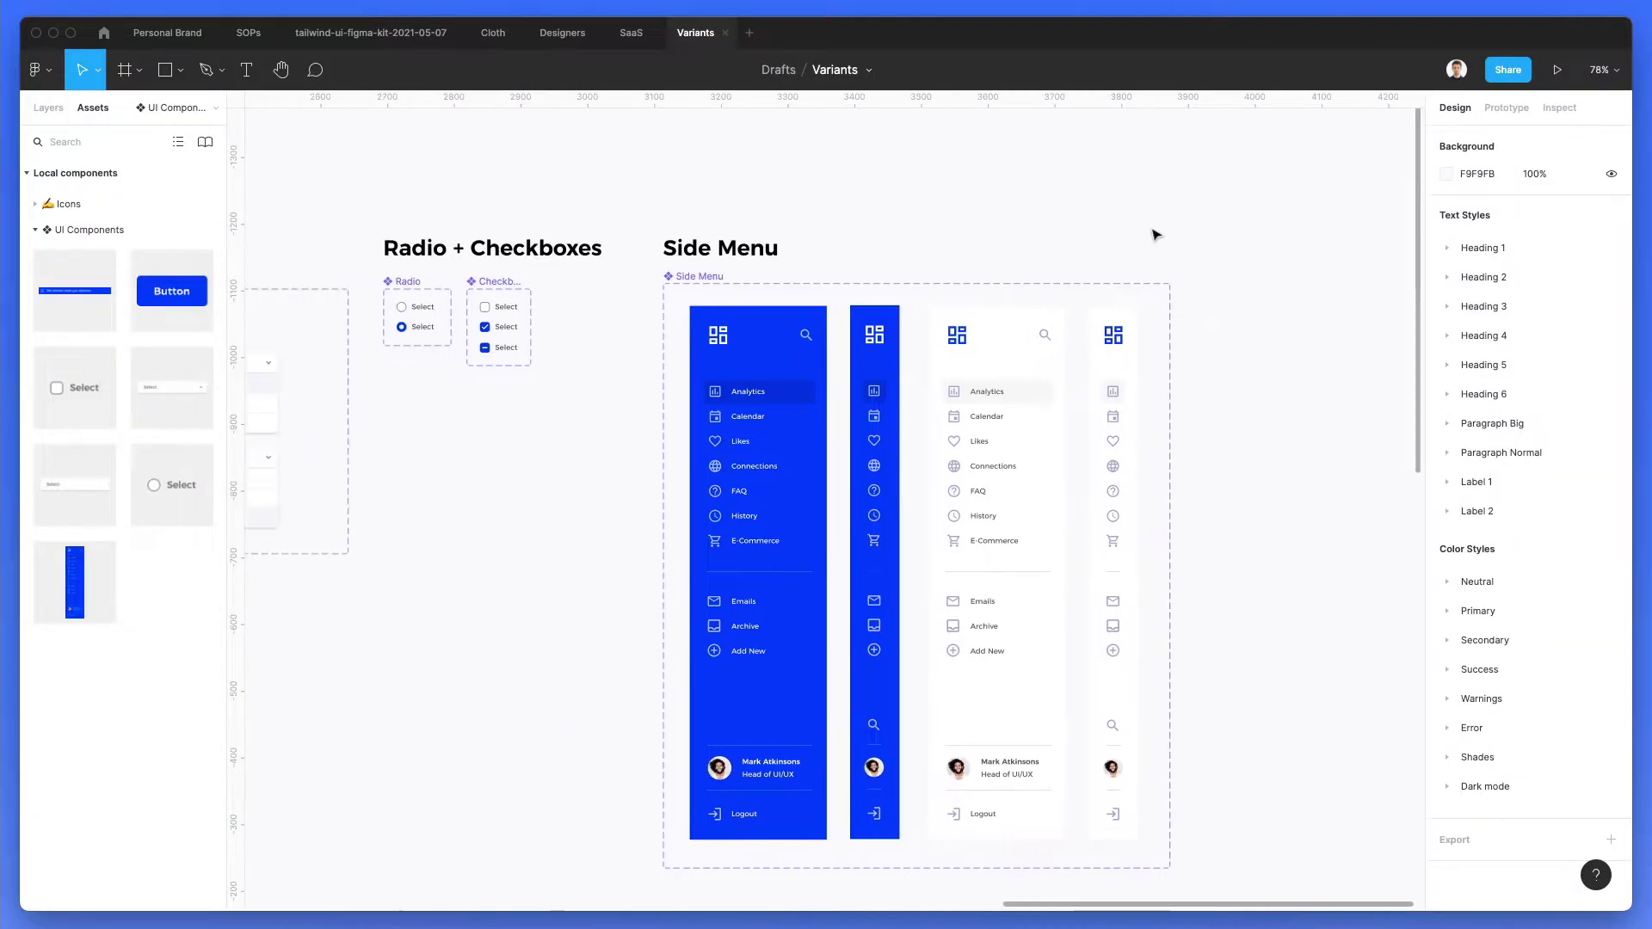
left_click(49, 109)
scroll(547, 376, "left", 9)
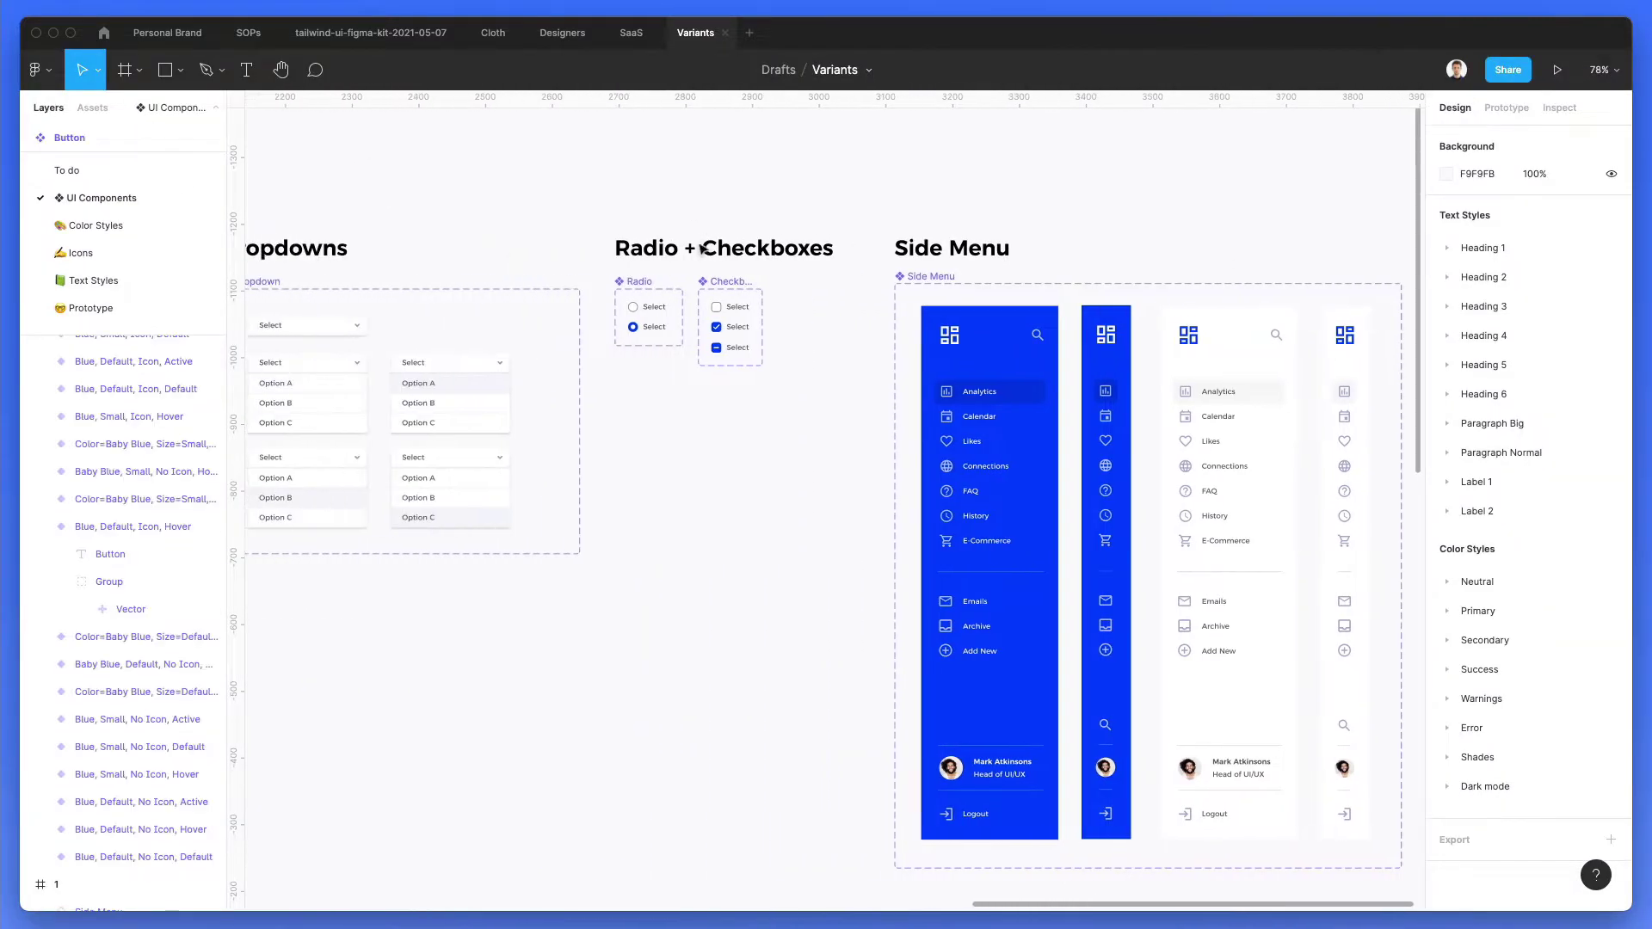
scroll(547, 376, "up", 5)
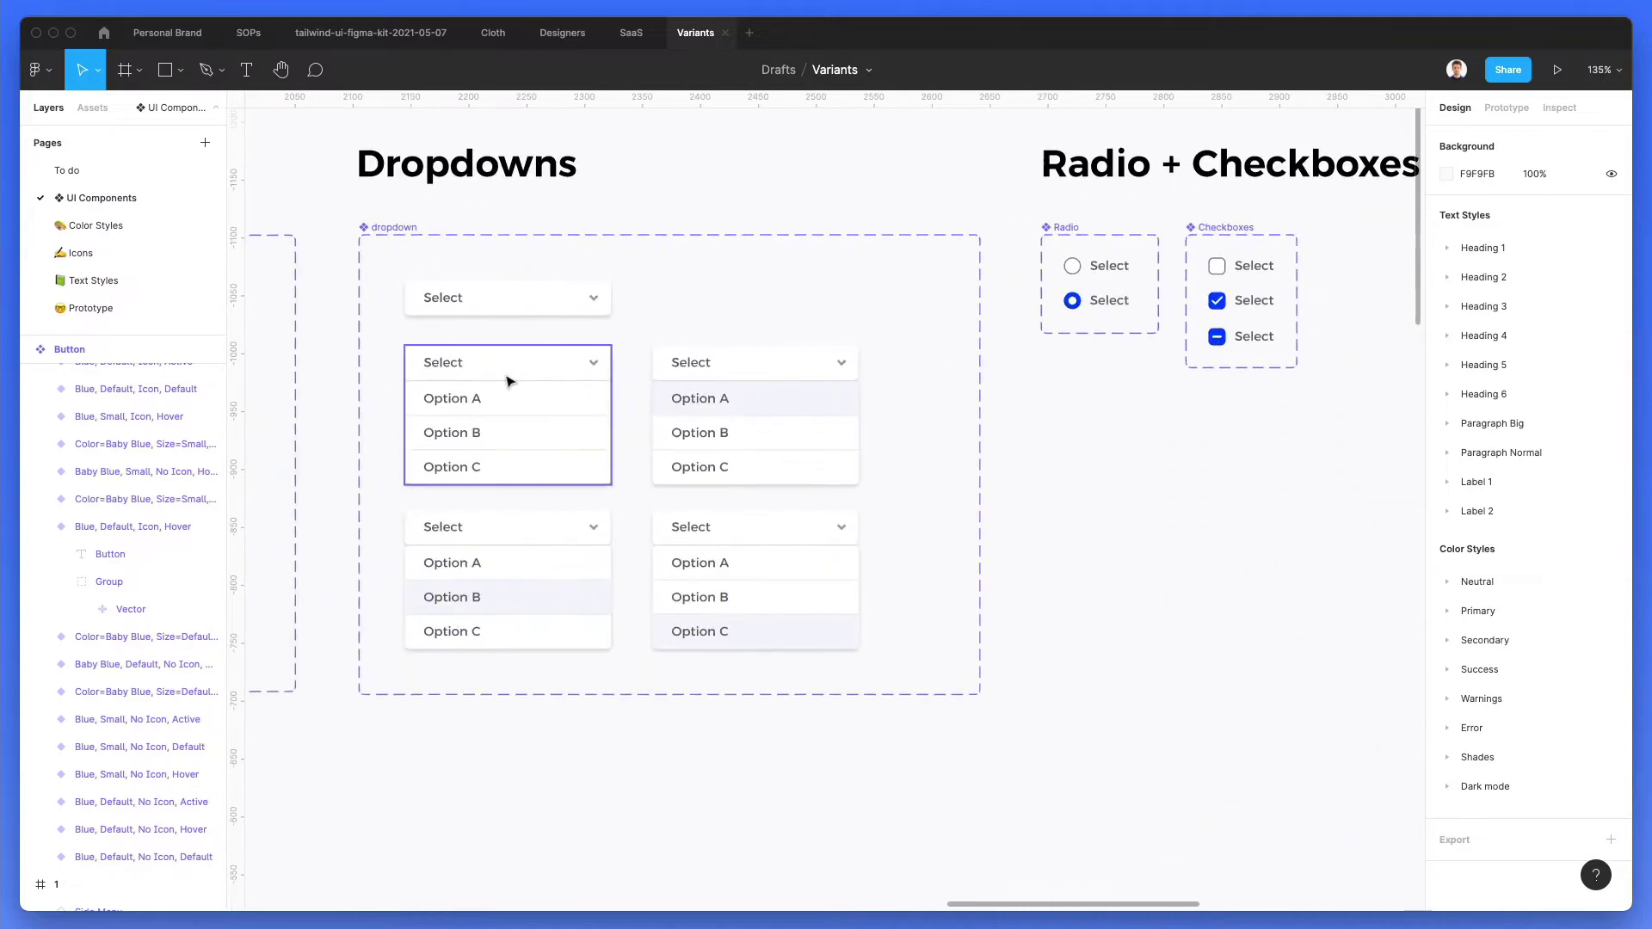
left_click(509, 380)
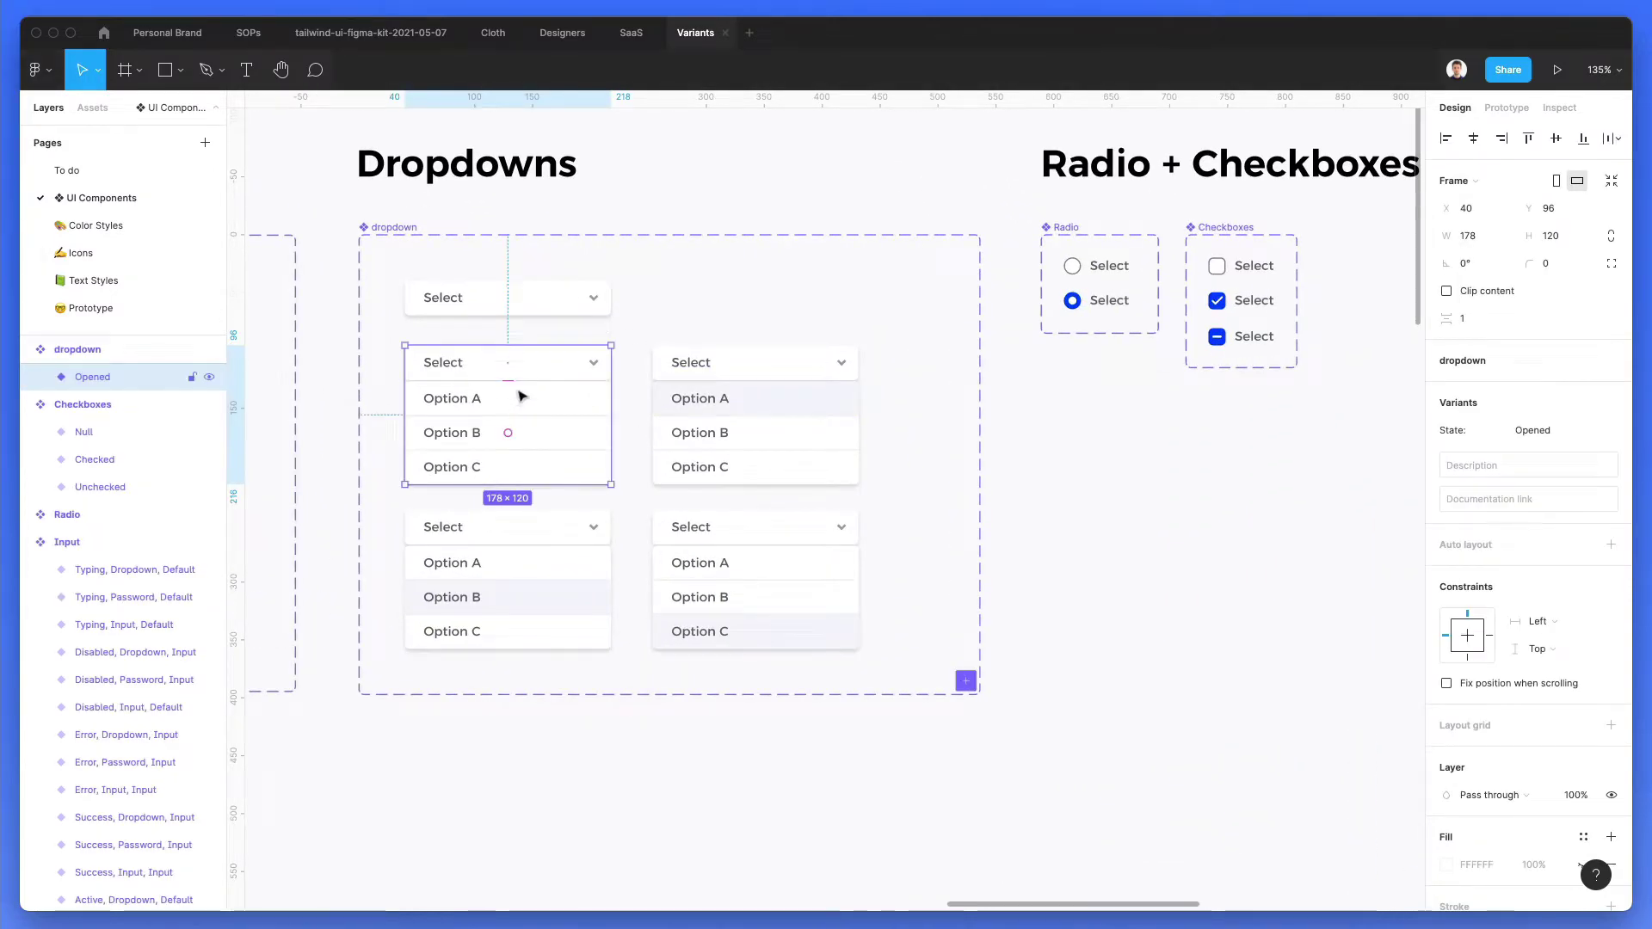
Step: Alt-drag a copy of the Opened variant just below the Dropdowns set
left_click_drag(521, 394, 509, 833)
scroll(529, 733, "down", 2)
scroll(529, 733, "down", 5)
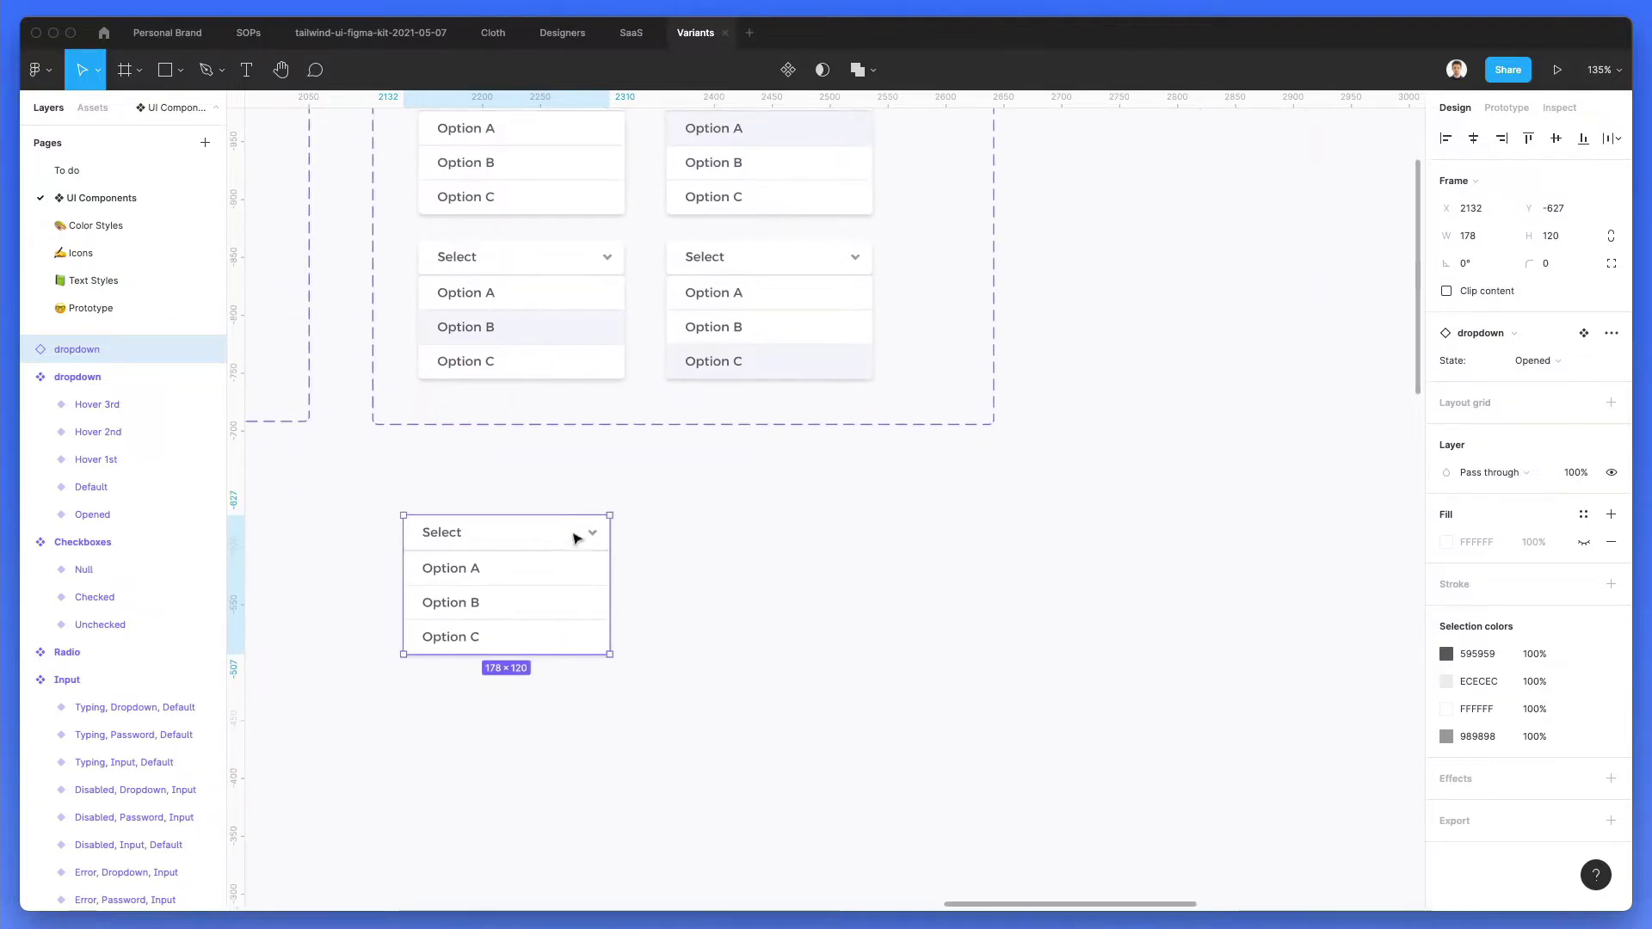
left_click_drag(465, 557, 482, 568)
left_click(480, 505)
scroll(445, 590, "up", 5)
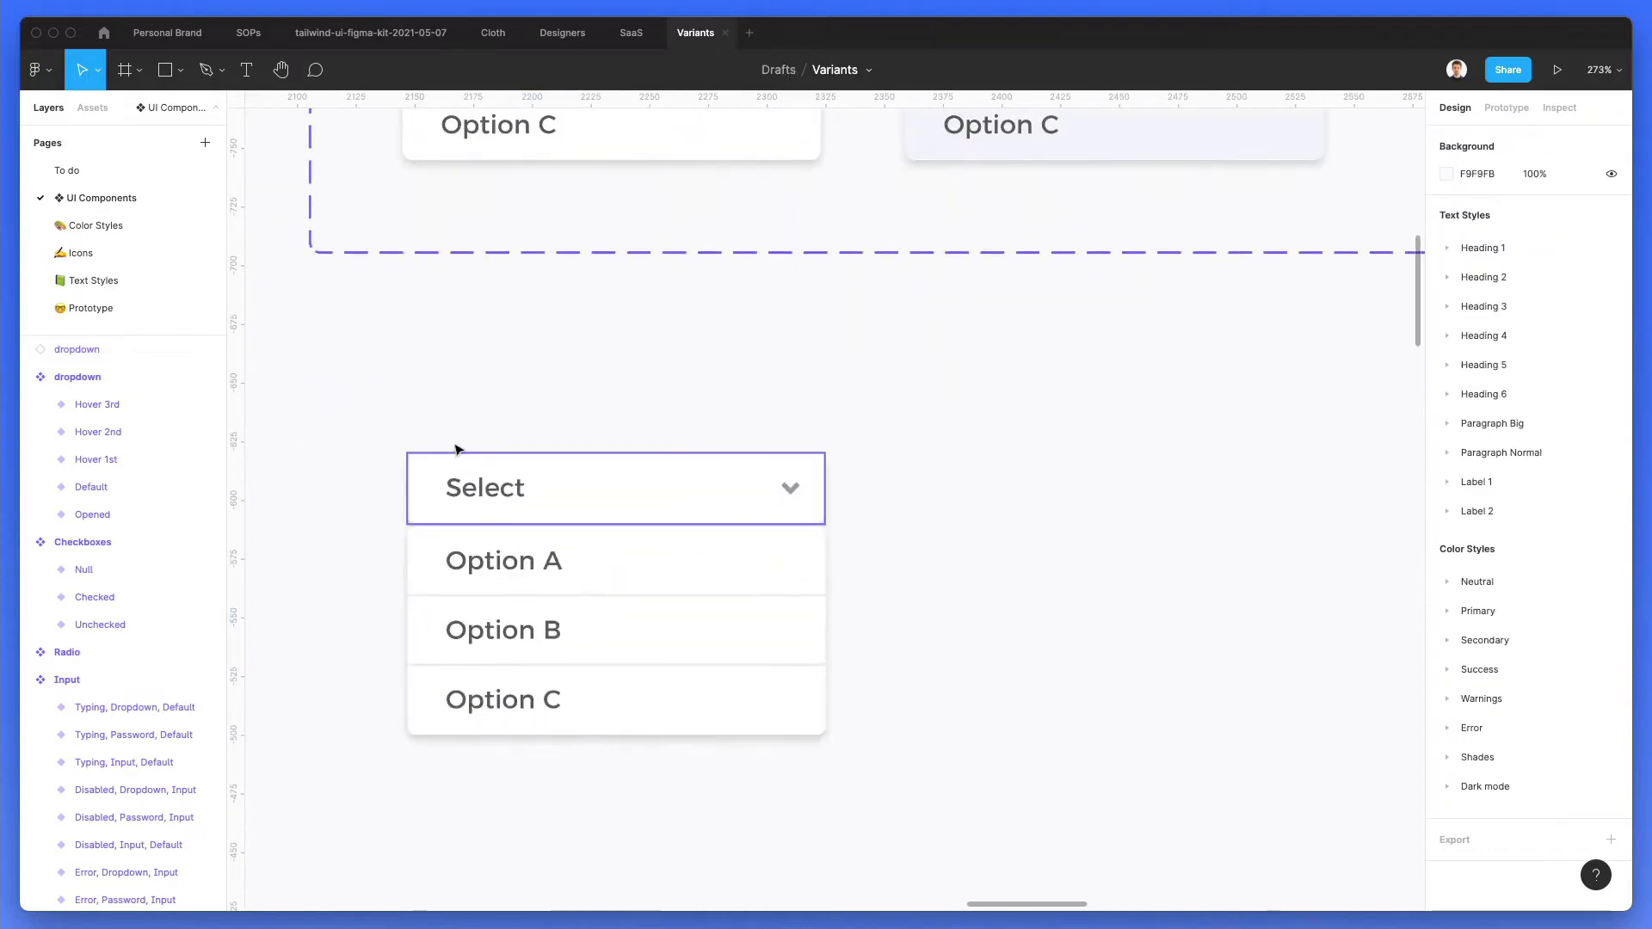
scroll(638, 560, "down", 3)
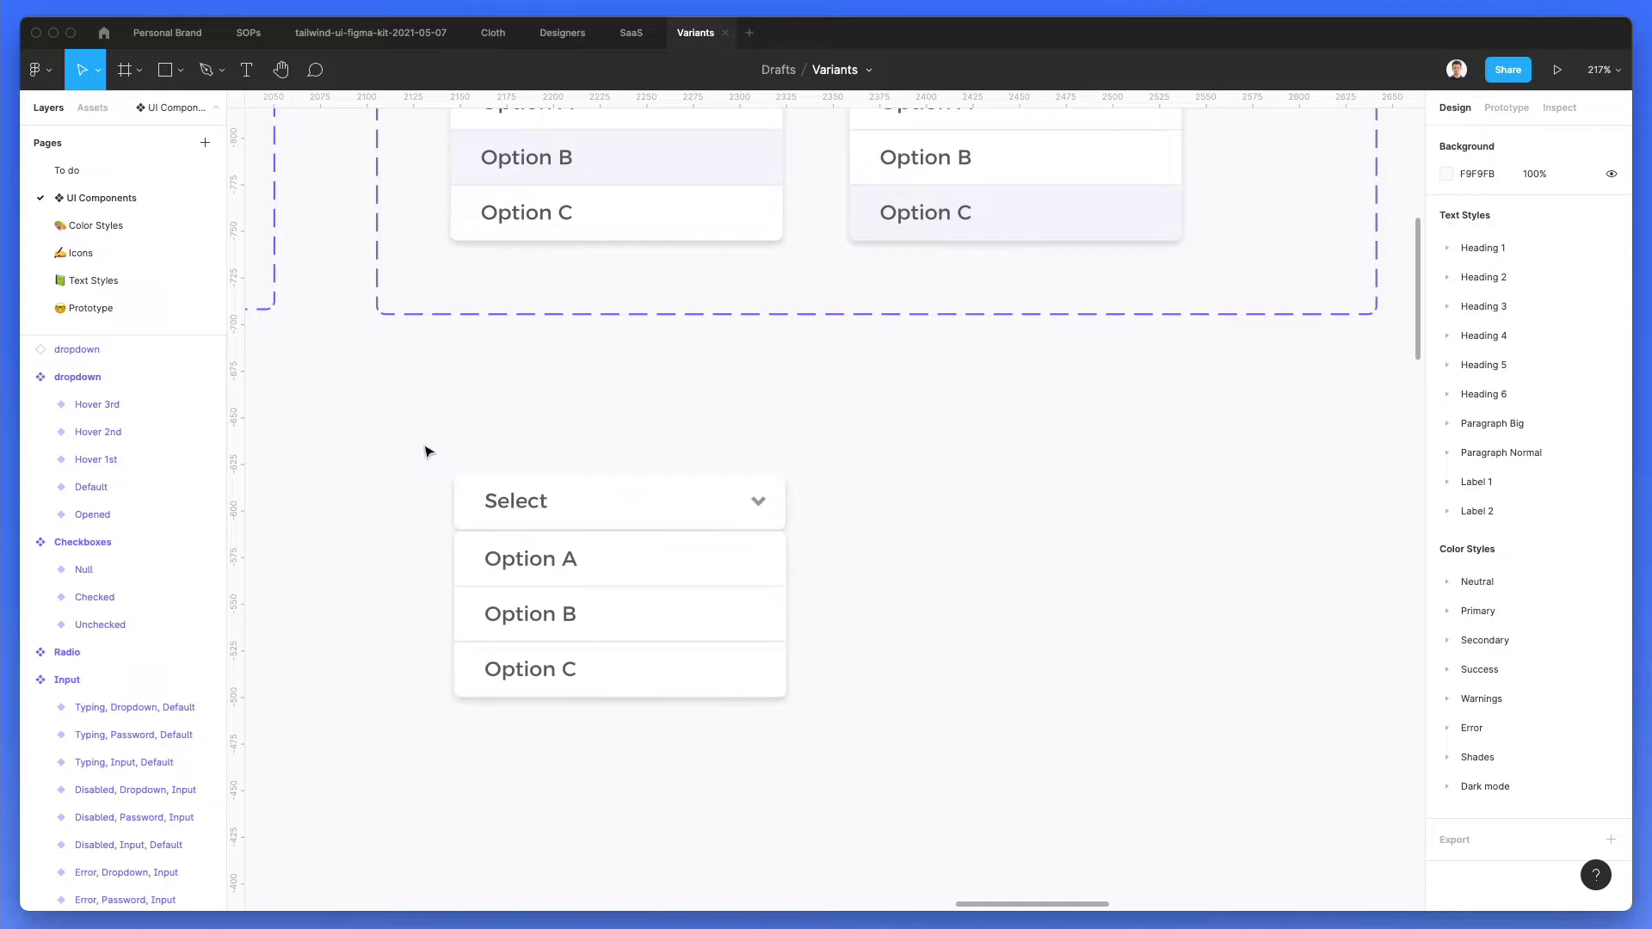
Step: Hide the Select label and chevron, then detach and ungroup the dropdown copy
left_click_drag(418, 446, 817, 531)
key("super+shift+h")
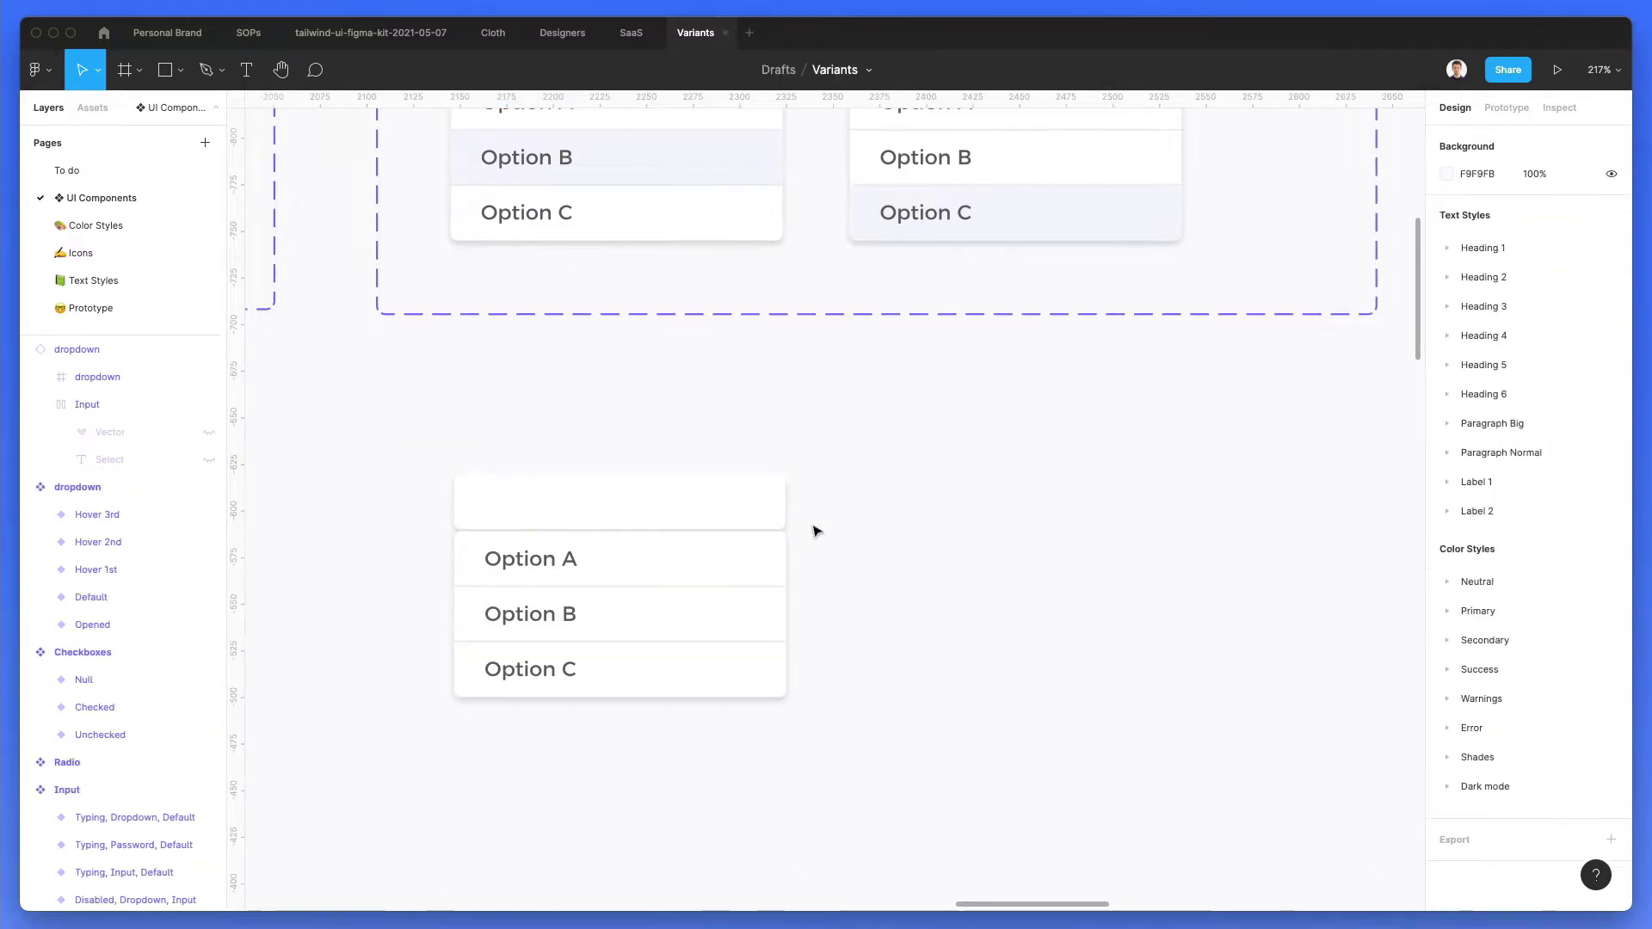
left_click(533, 488)
right_click(144, 354)
left_click(222, 698)
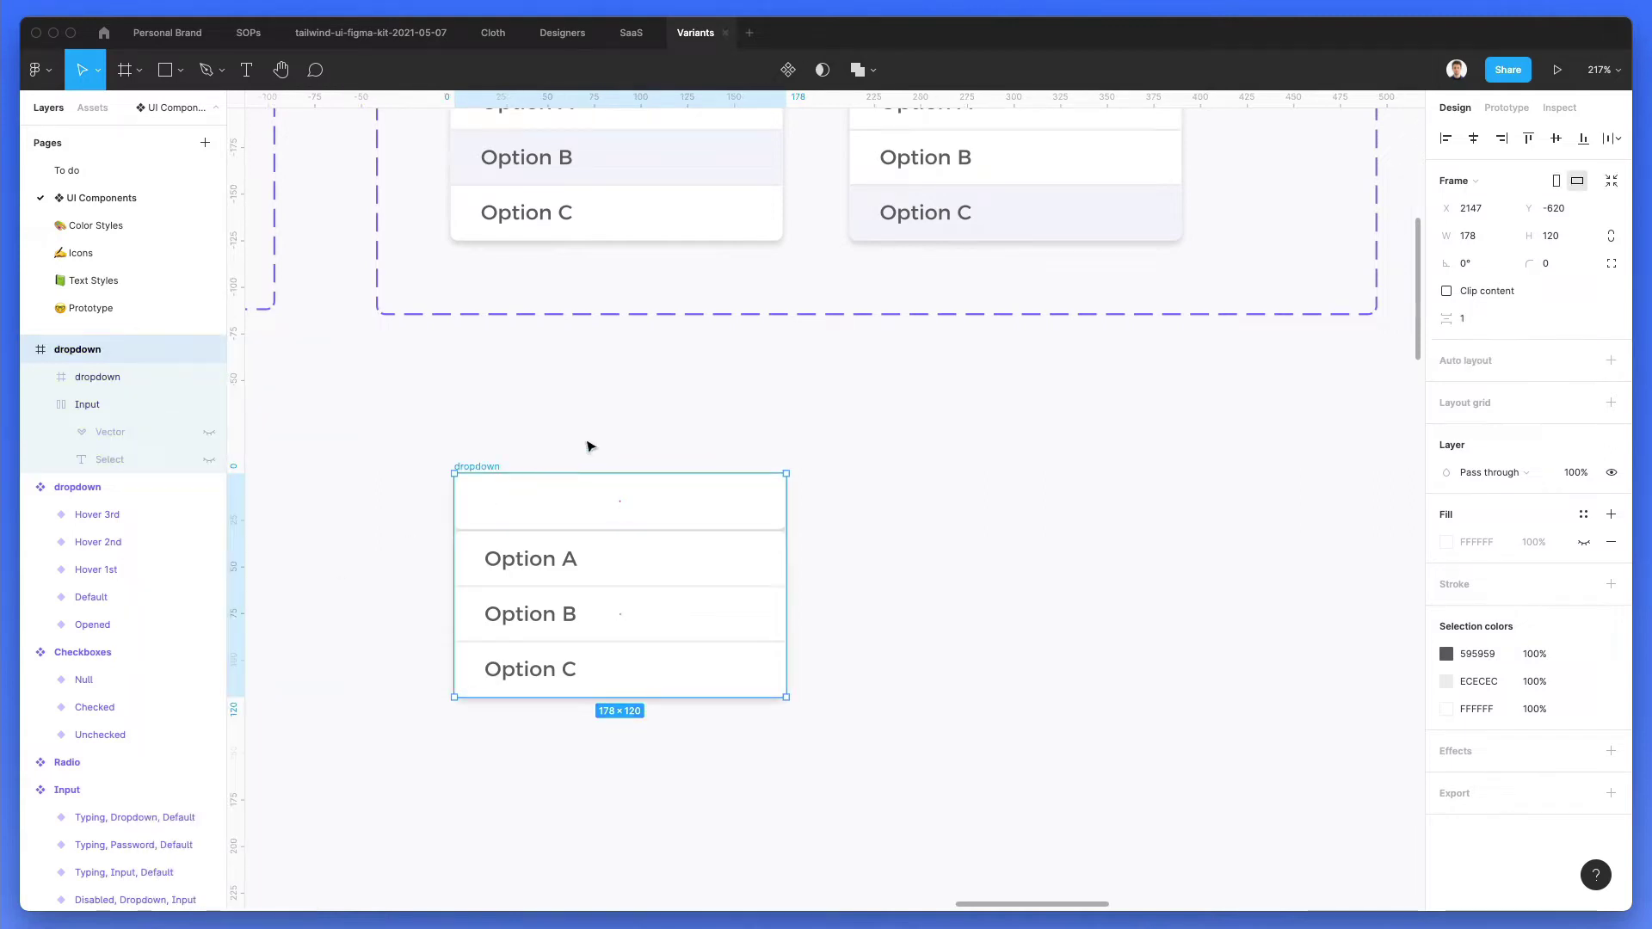
key("super+shift+g")
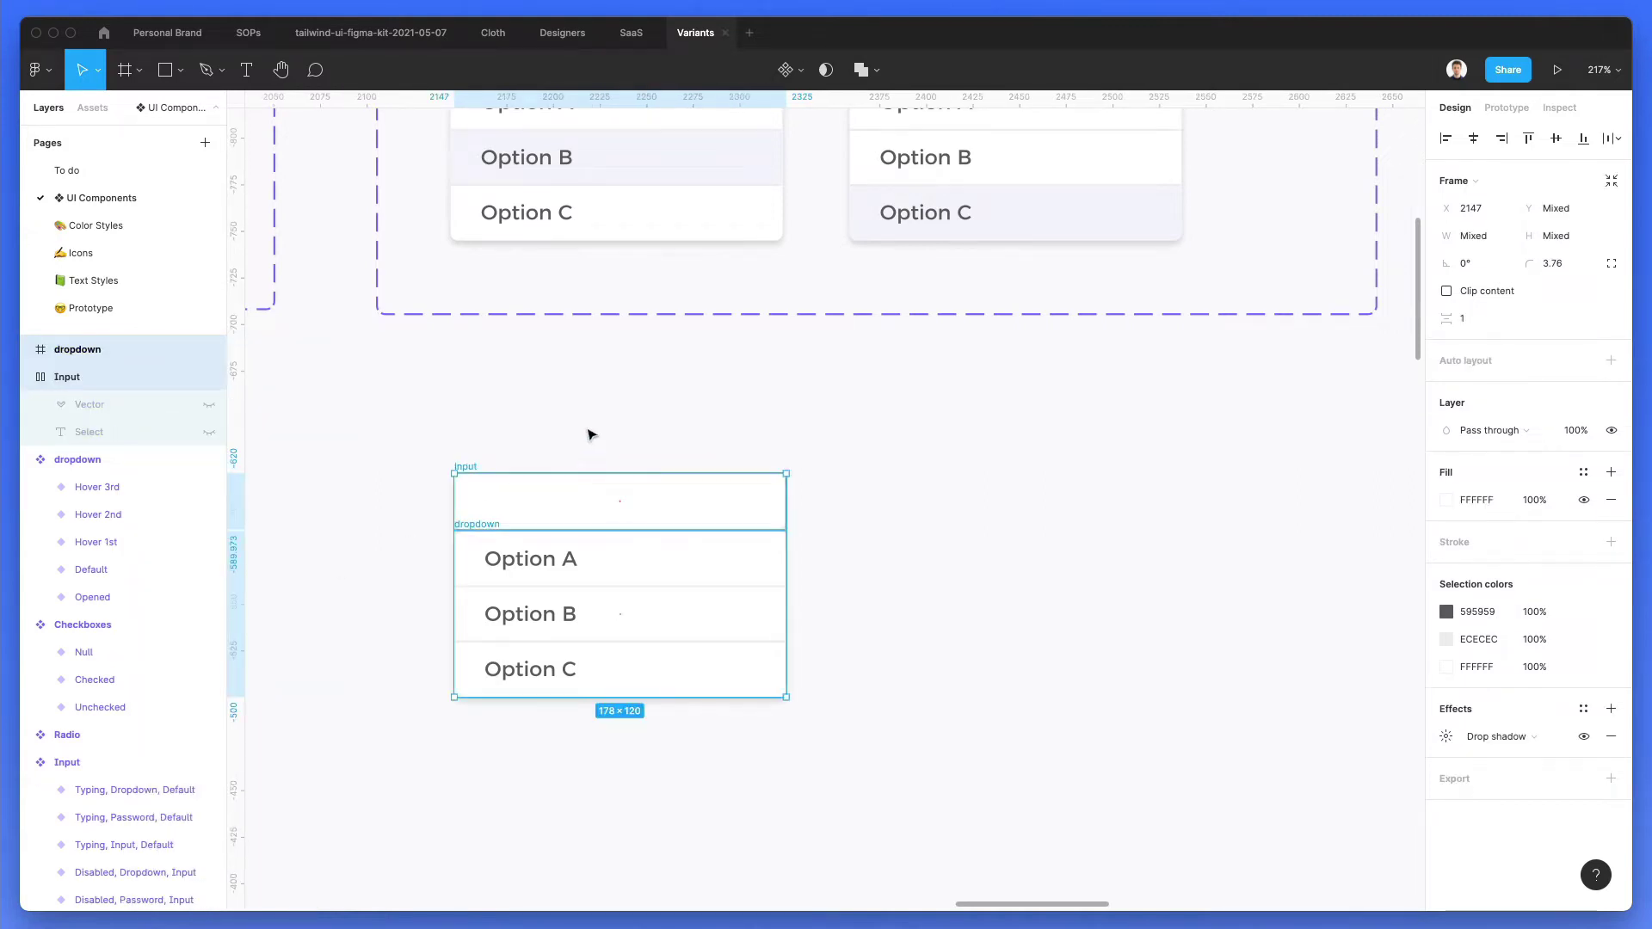
Step: Delete the Input header frame, both divider lines, and the Option B and Option C texts
left_click(584, 448)
left_click(466, 473)
key("Delete")
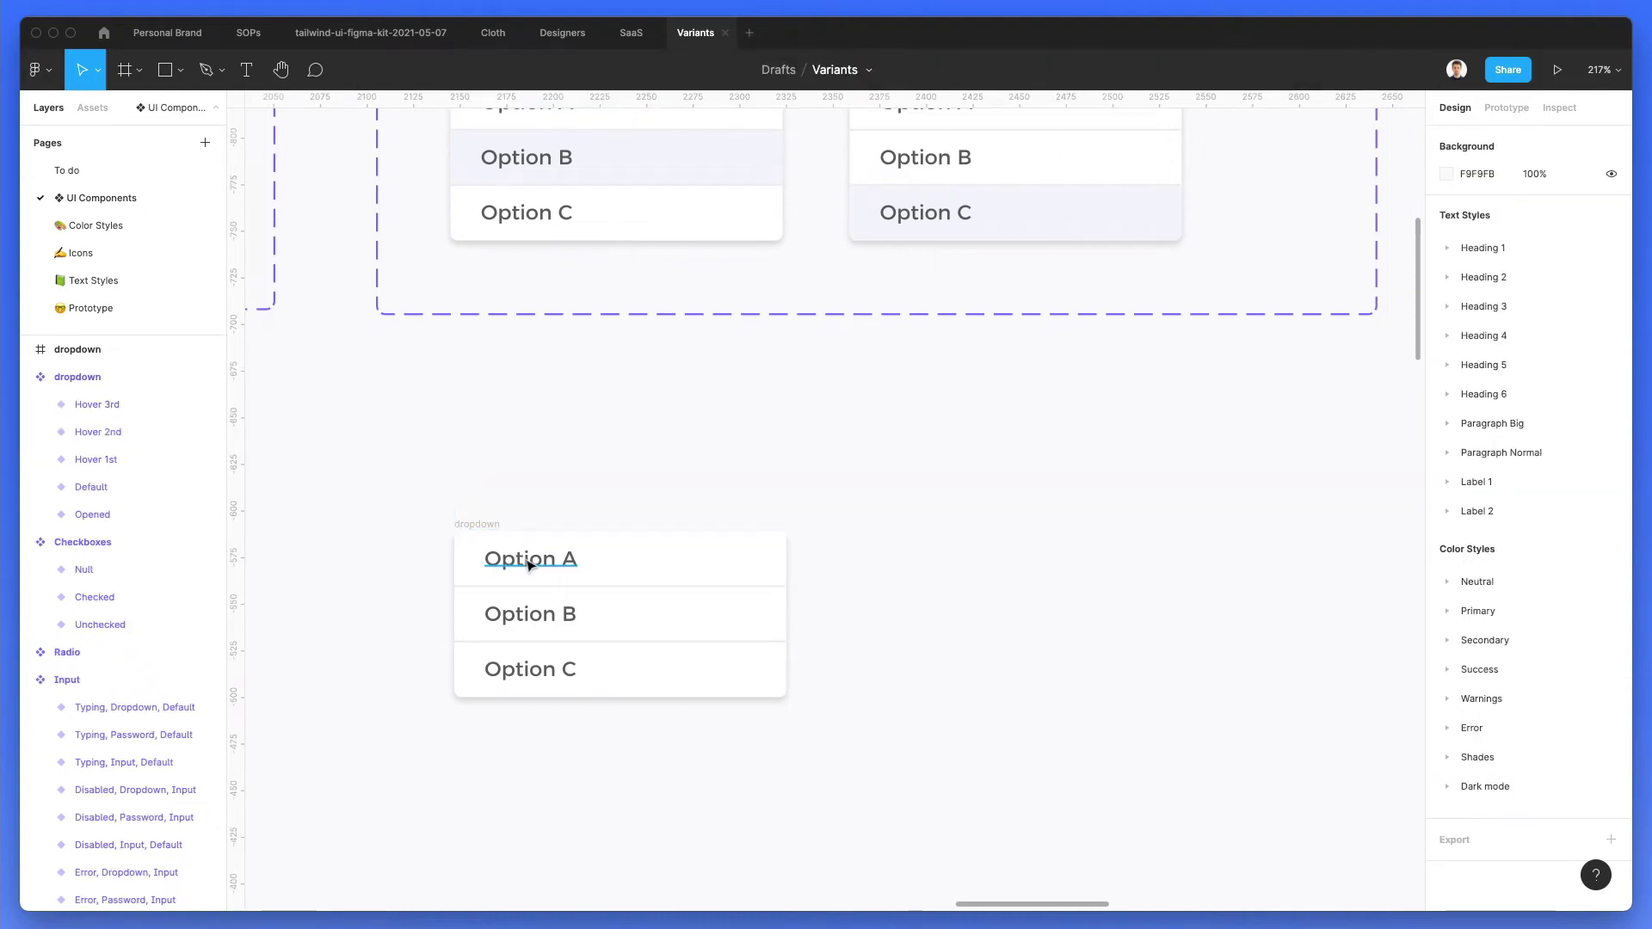
scroll(529, 565, "up", 3)
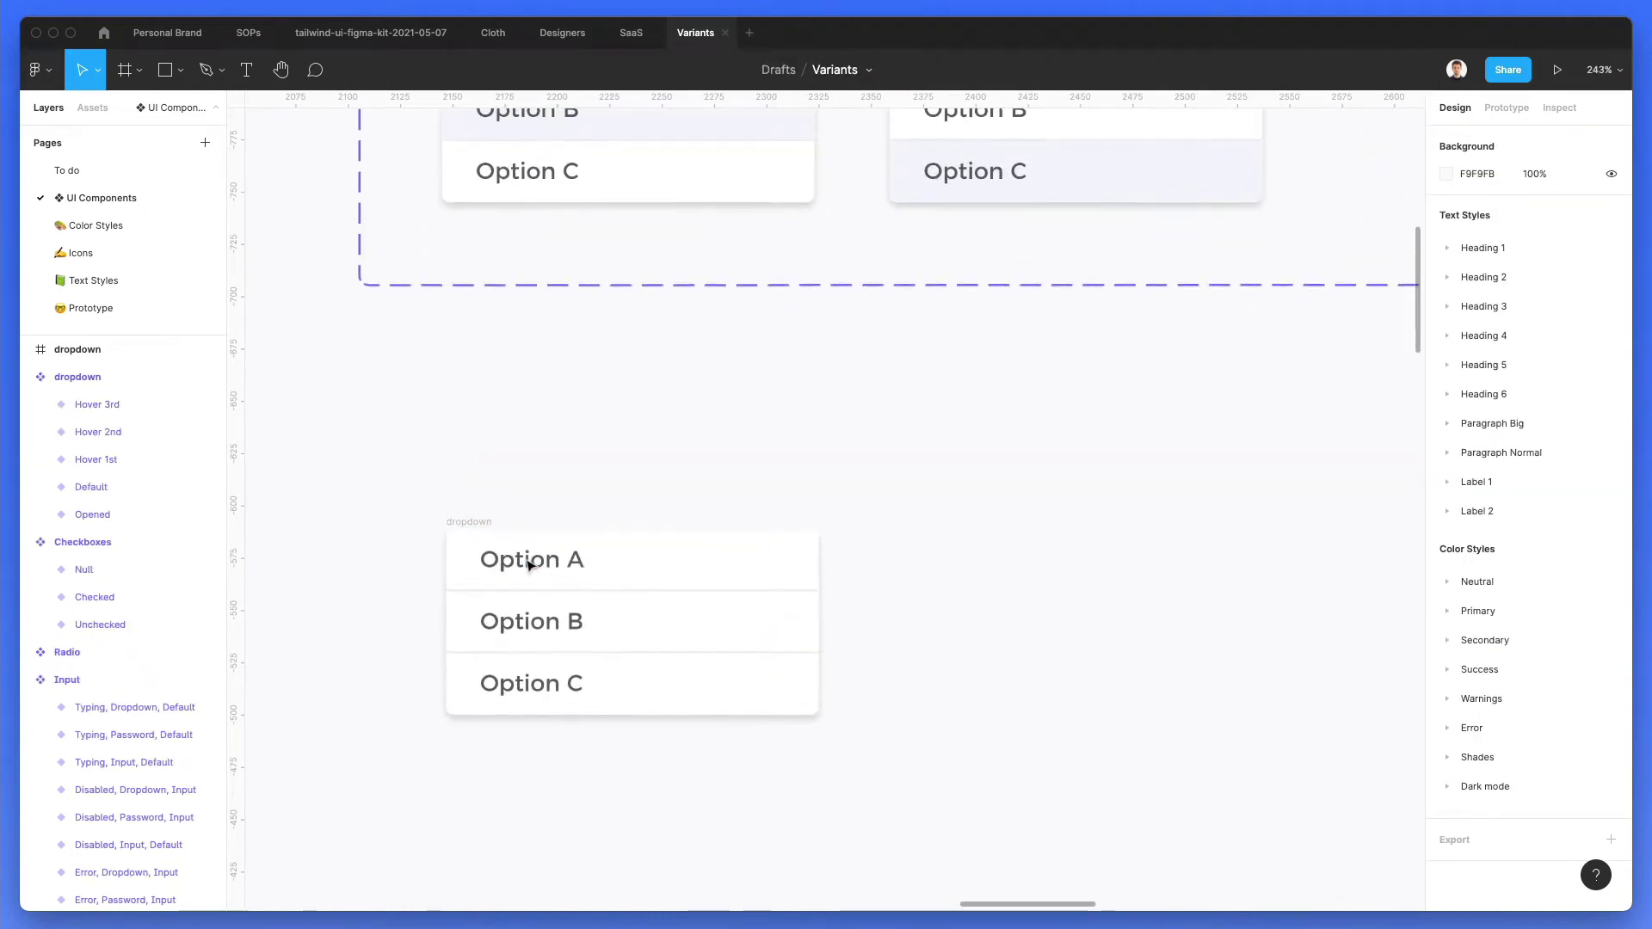
left_click(528, 562)
left_click(815, 635)
left_click_drag(889, 722, 755, 589)
key("Delete")
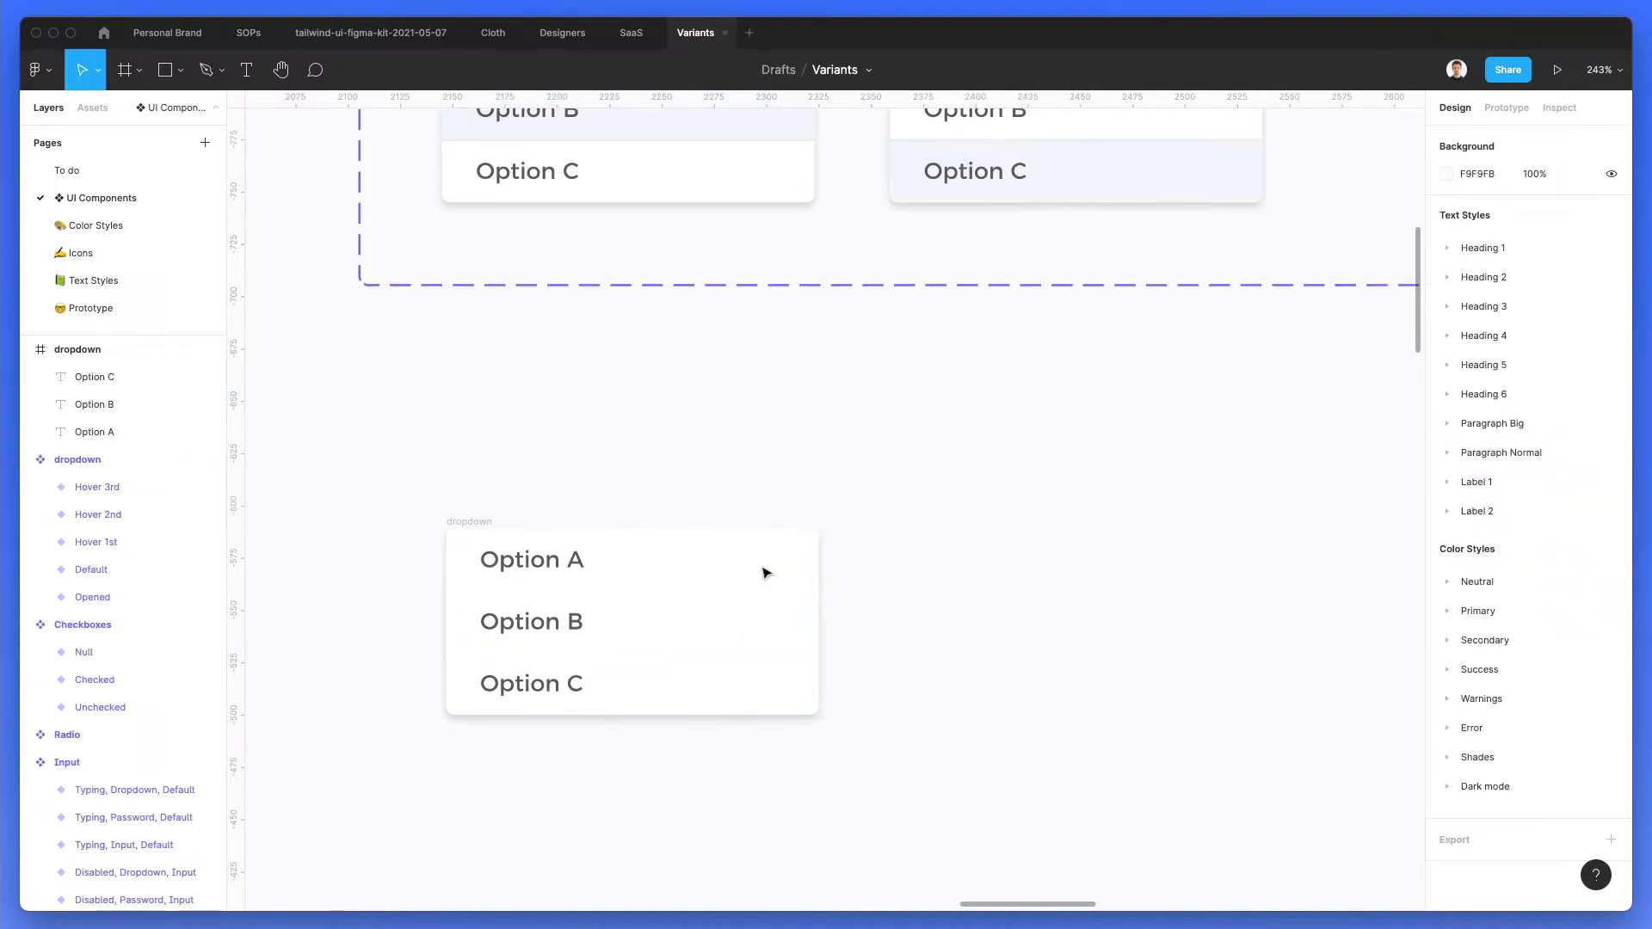
left_click_drag(873, 730, 440, 614)
key("Delete")
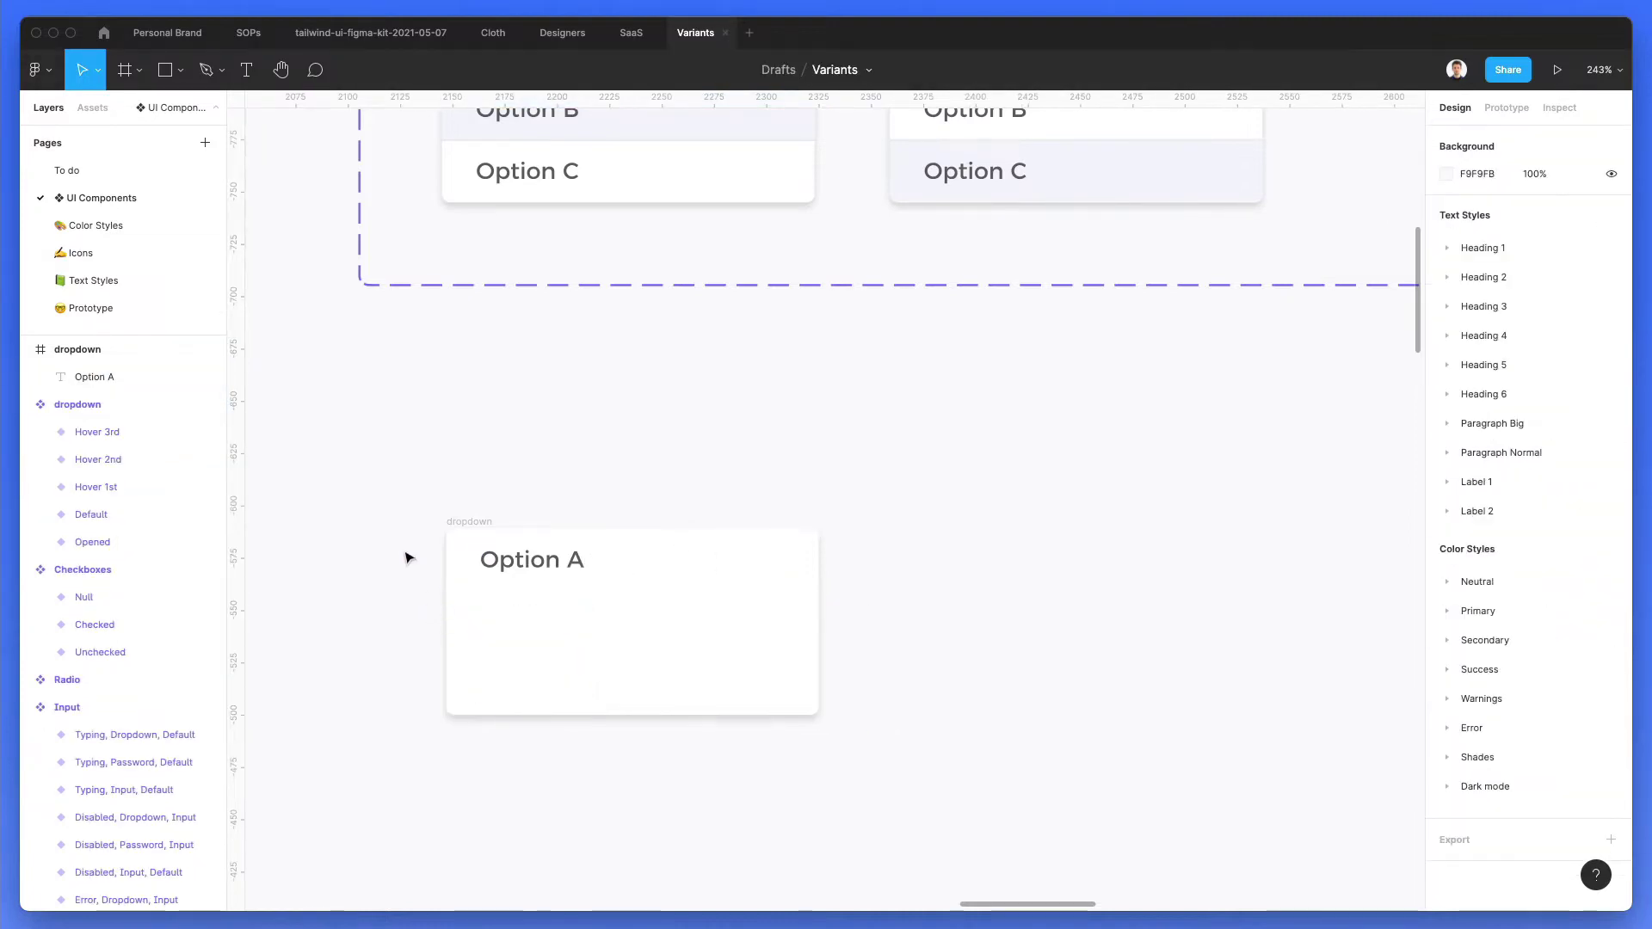
Step: Move the Option A text lower in the card and retype it as December
scroll(344, 499, "up", 1)
left_click(111, 349)
left_click(560, 605)
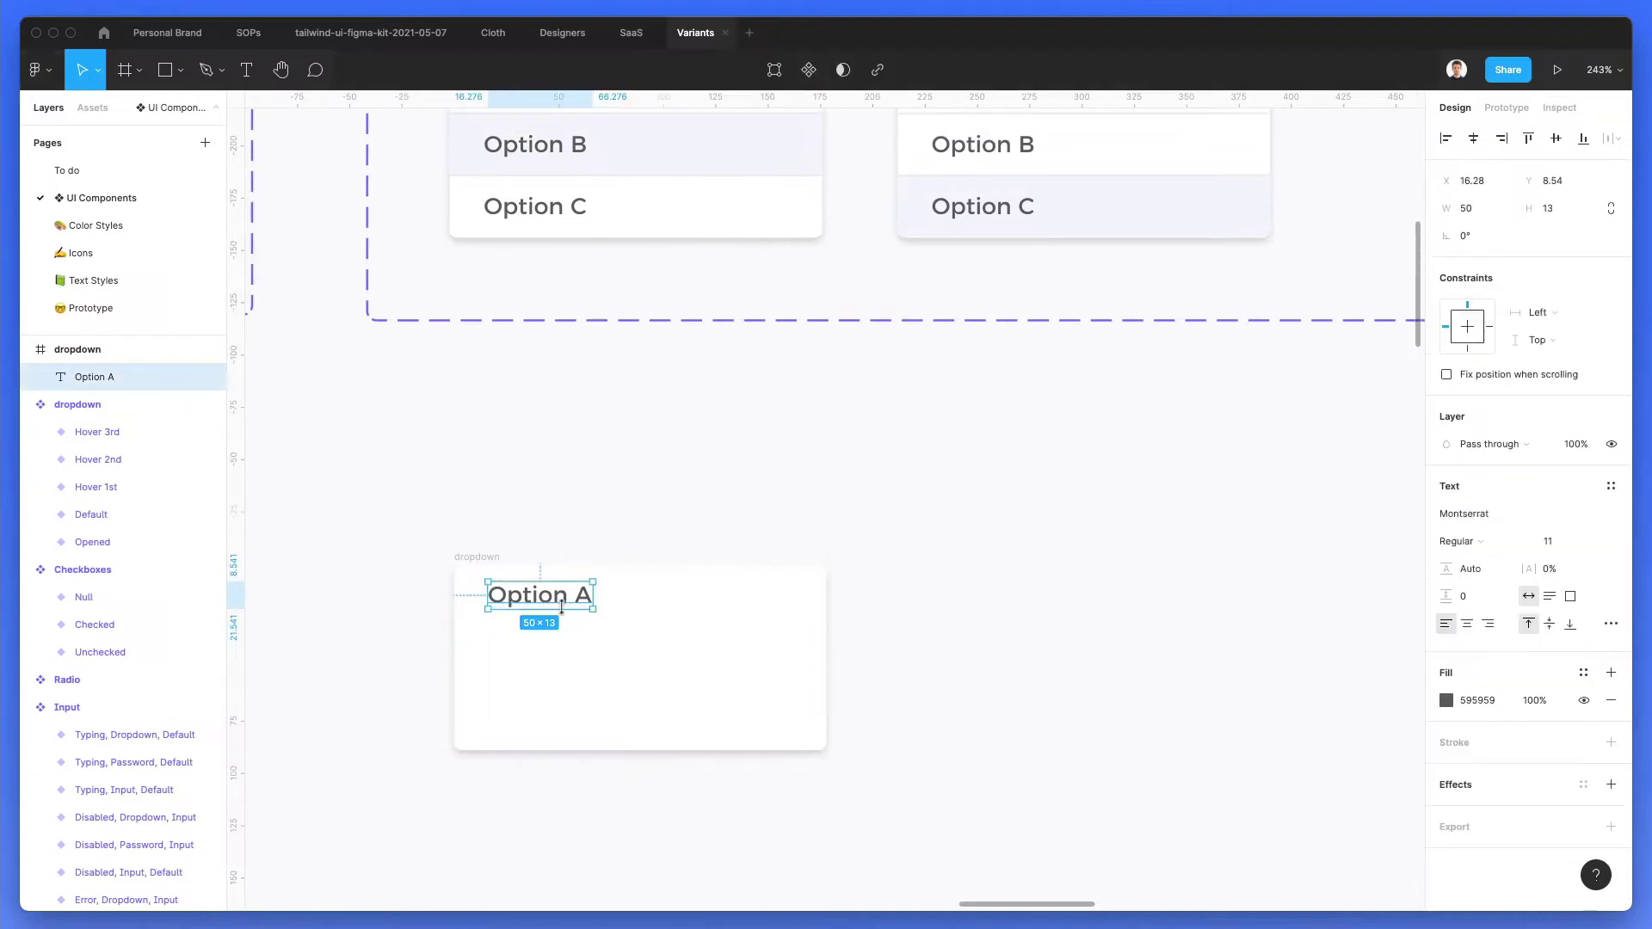
left_click_drag(563, 606, 564, 637)
double_click(561, 628)
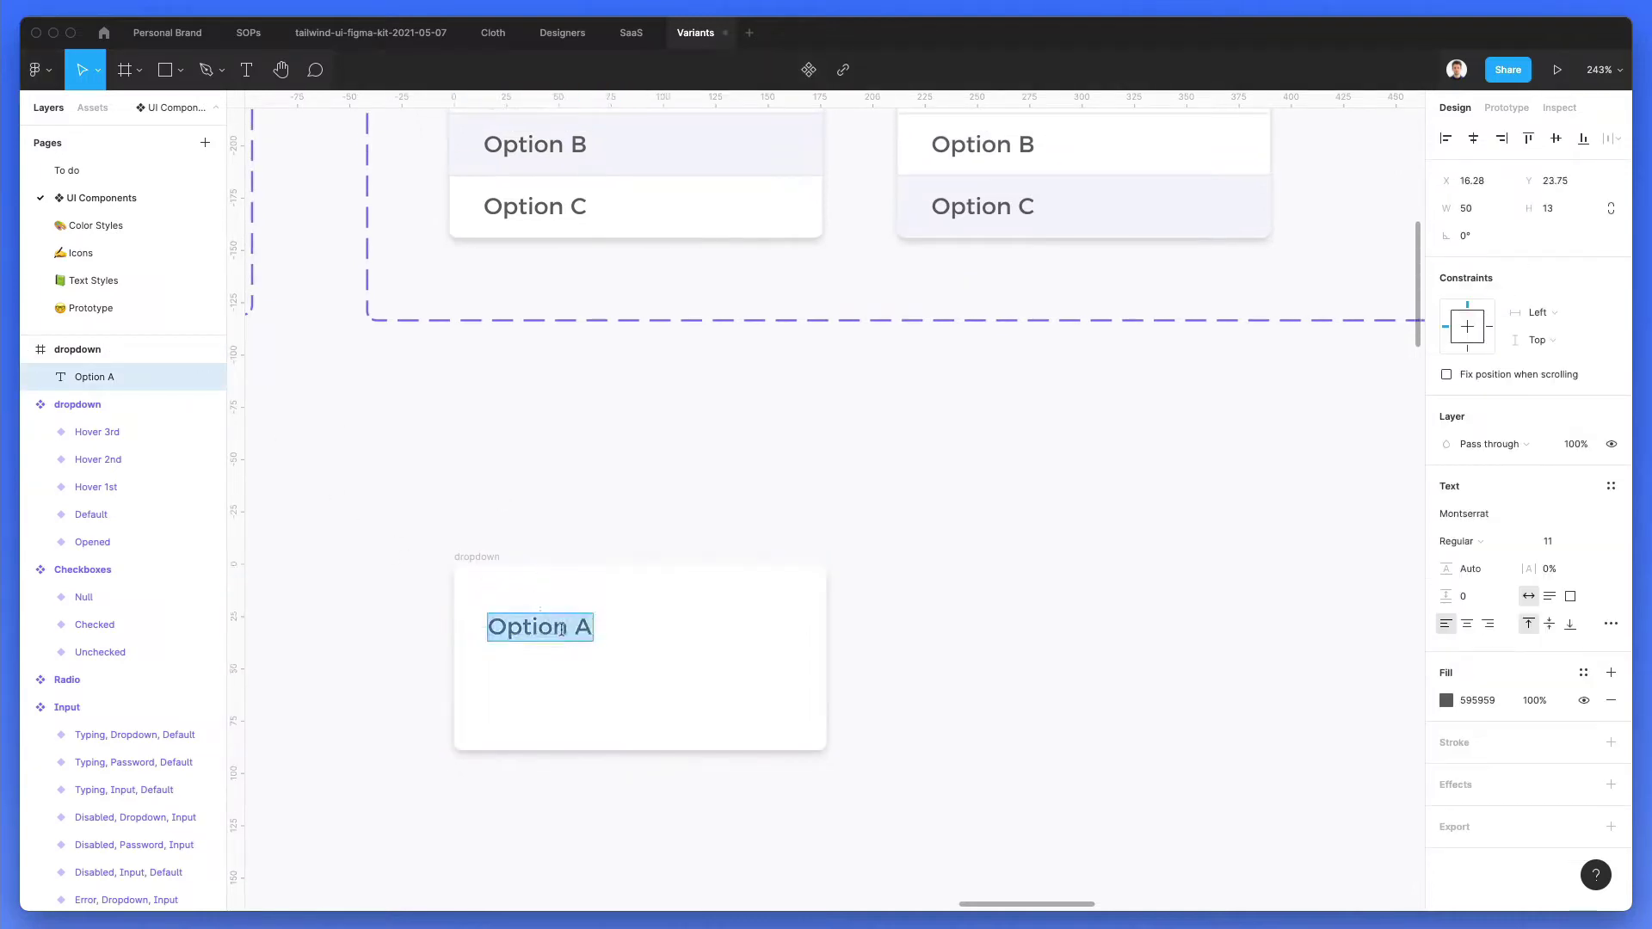
type("December")
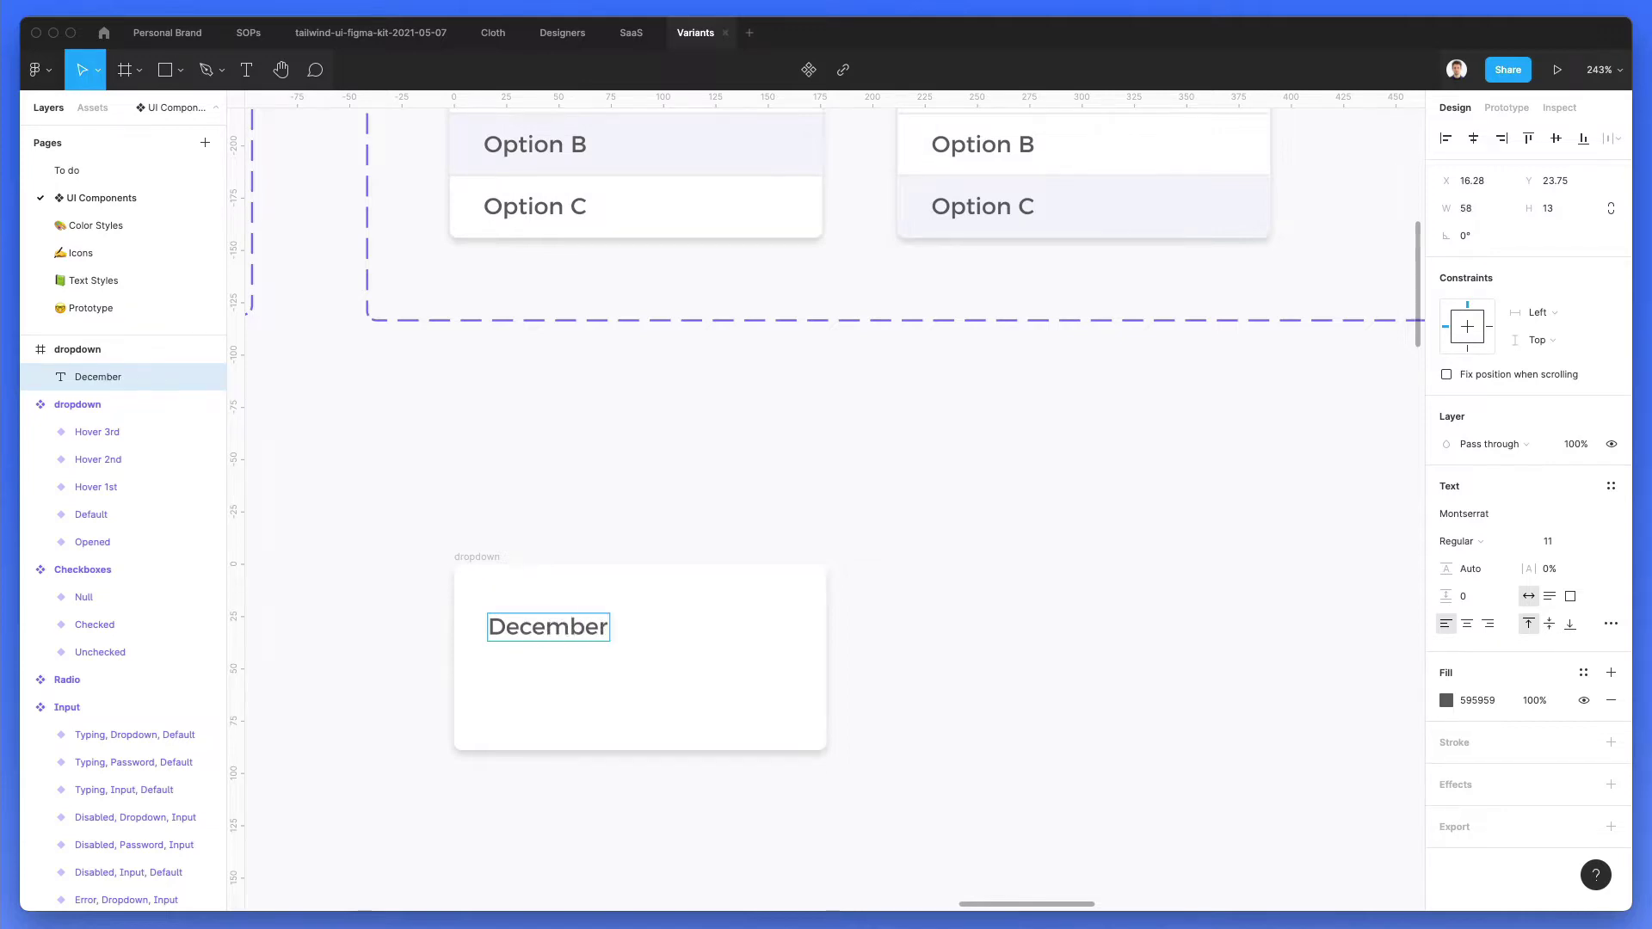
scroll(545, 648, "up", 5)
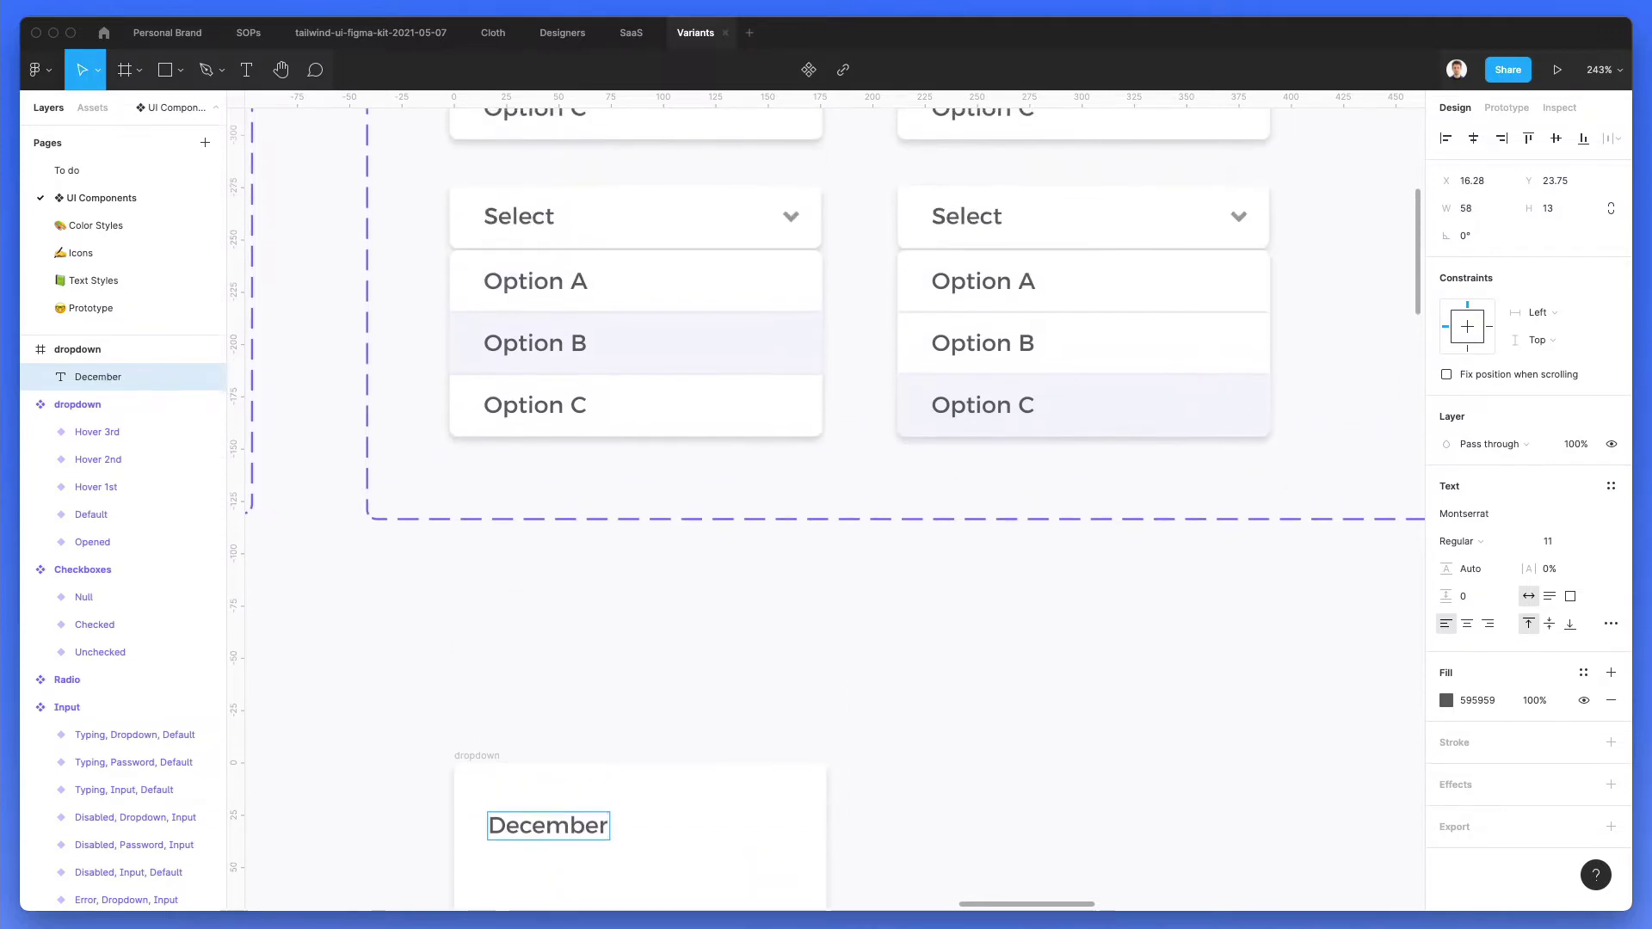
scroll(616, 641, "down", 4)
key("Escape")
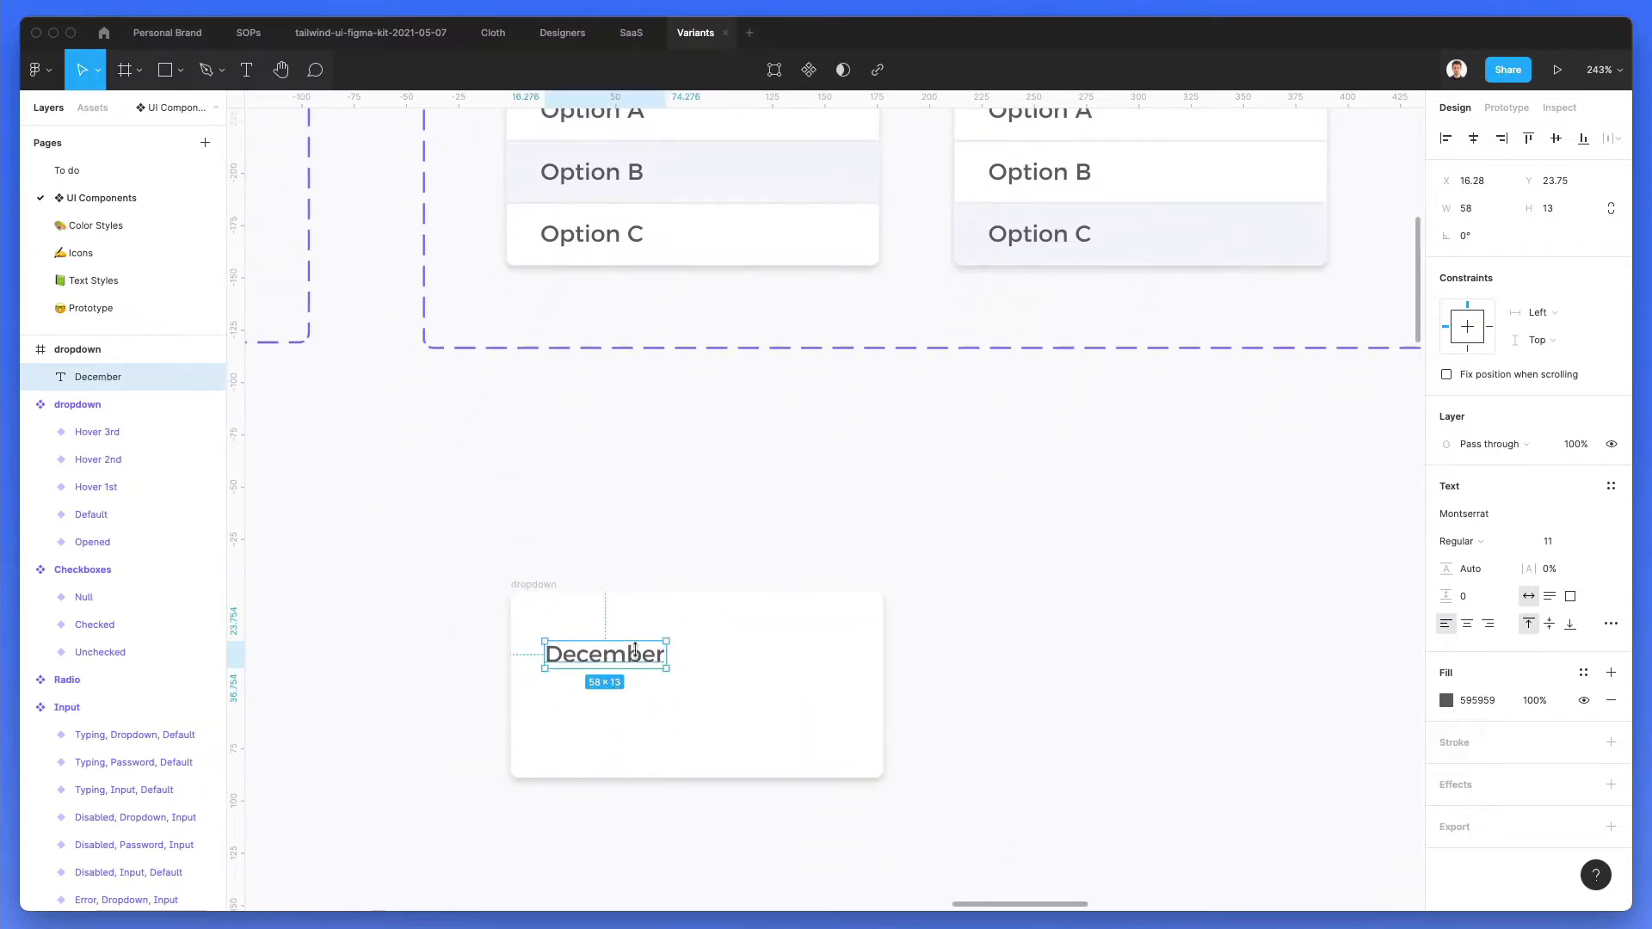
Step: Centre the December text in the card and make the card taller
scroll(706, 646, "up", 1)
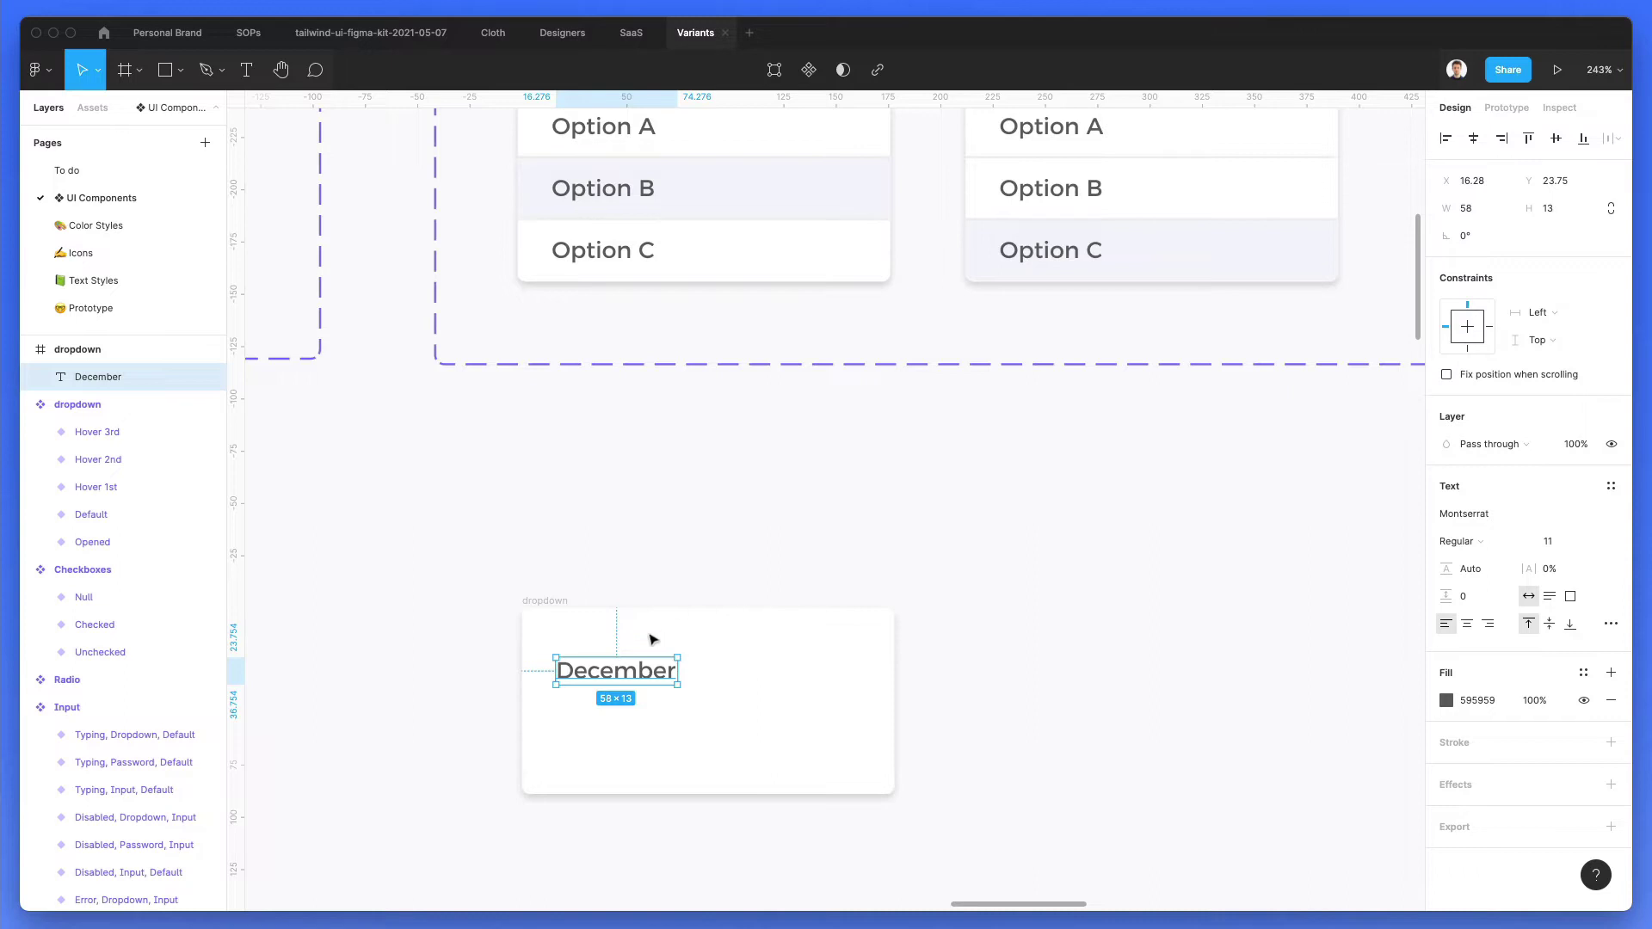
left_click(540, 603)
left_click(1476, 138)
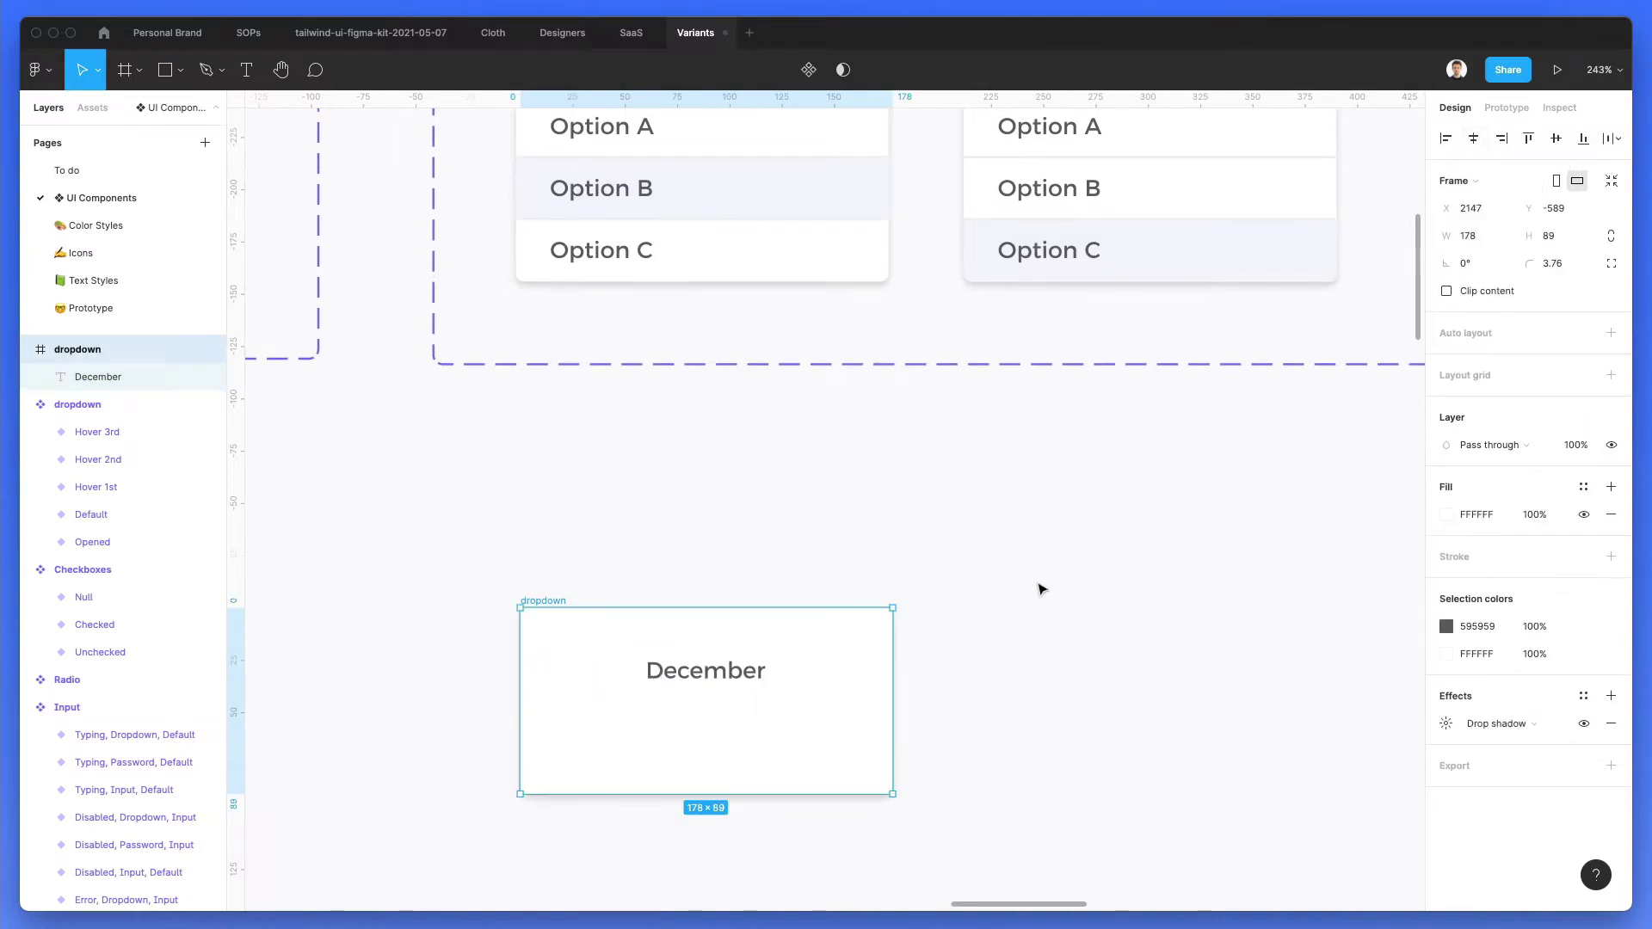
left_click(989, 628)
scroll(785, 671, "down", 3)
left_click(527, 534)
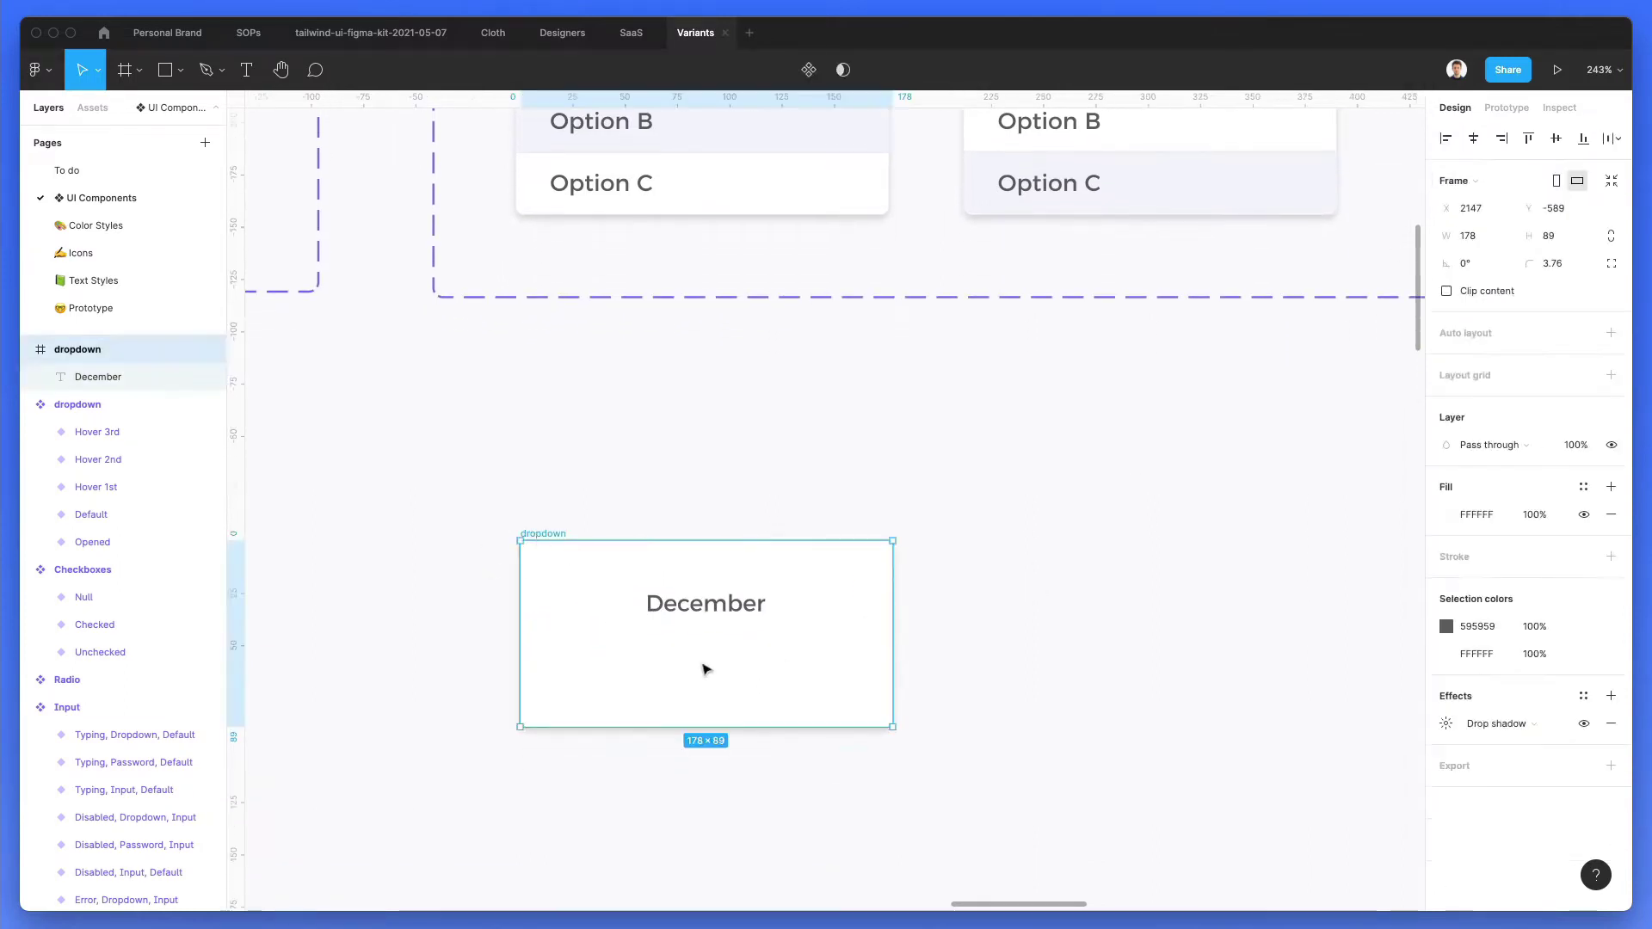
left_click_drag(741, 730, 750, 896)
left_click(1096, 634)
Step: Duplicate December below itself and set the copy's font size to 10
scroll(860, 559, "down", 5)
left_click(735, 443)
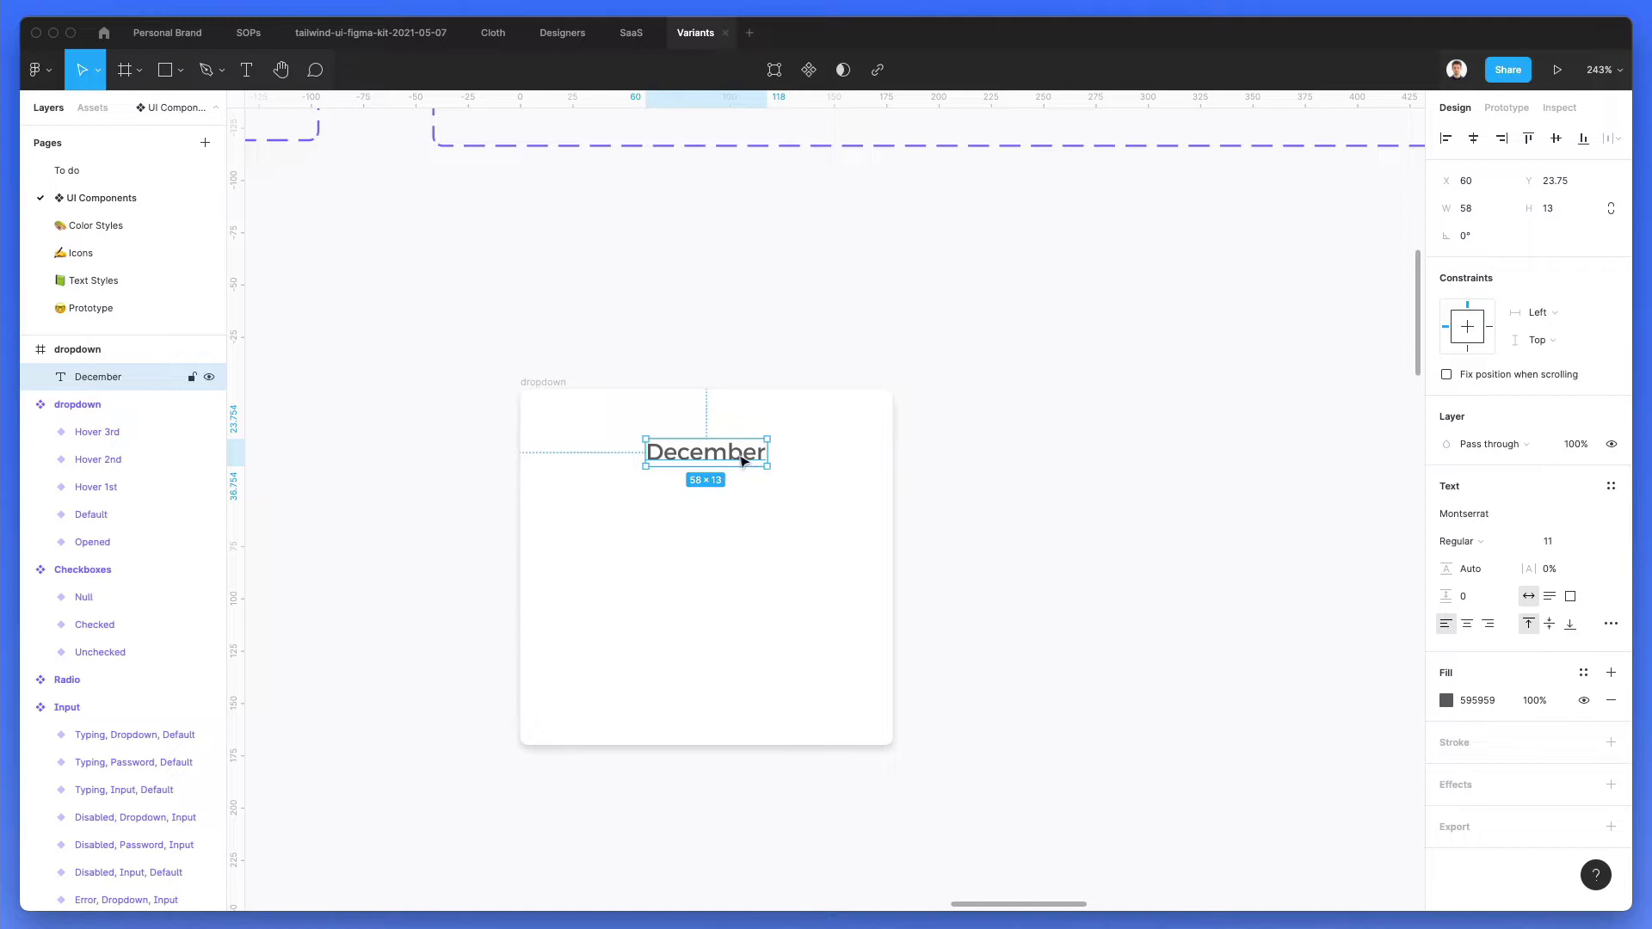
left_click_drag(740, 454, 740, 520)
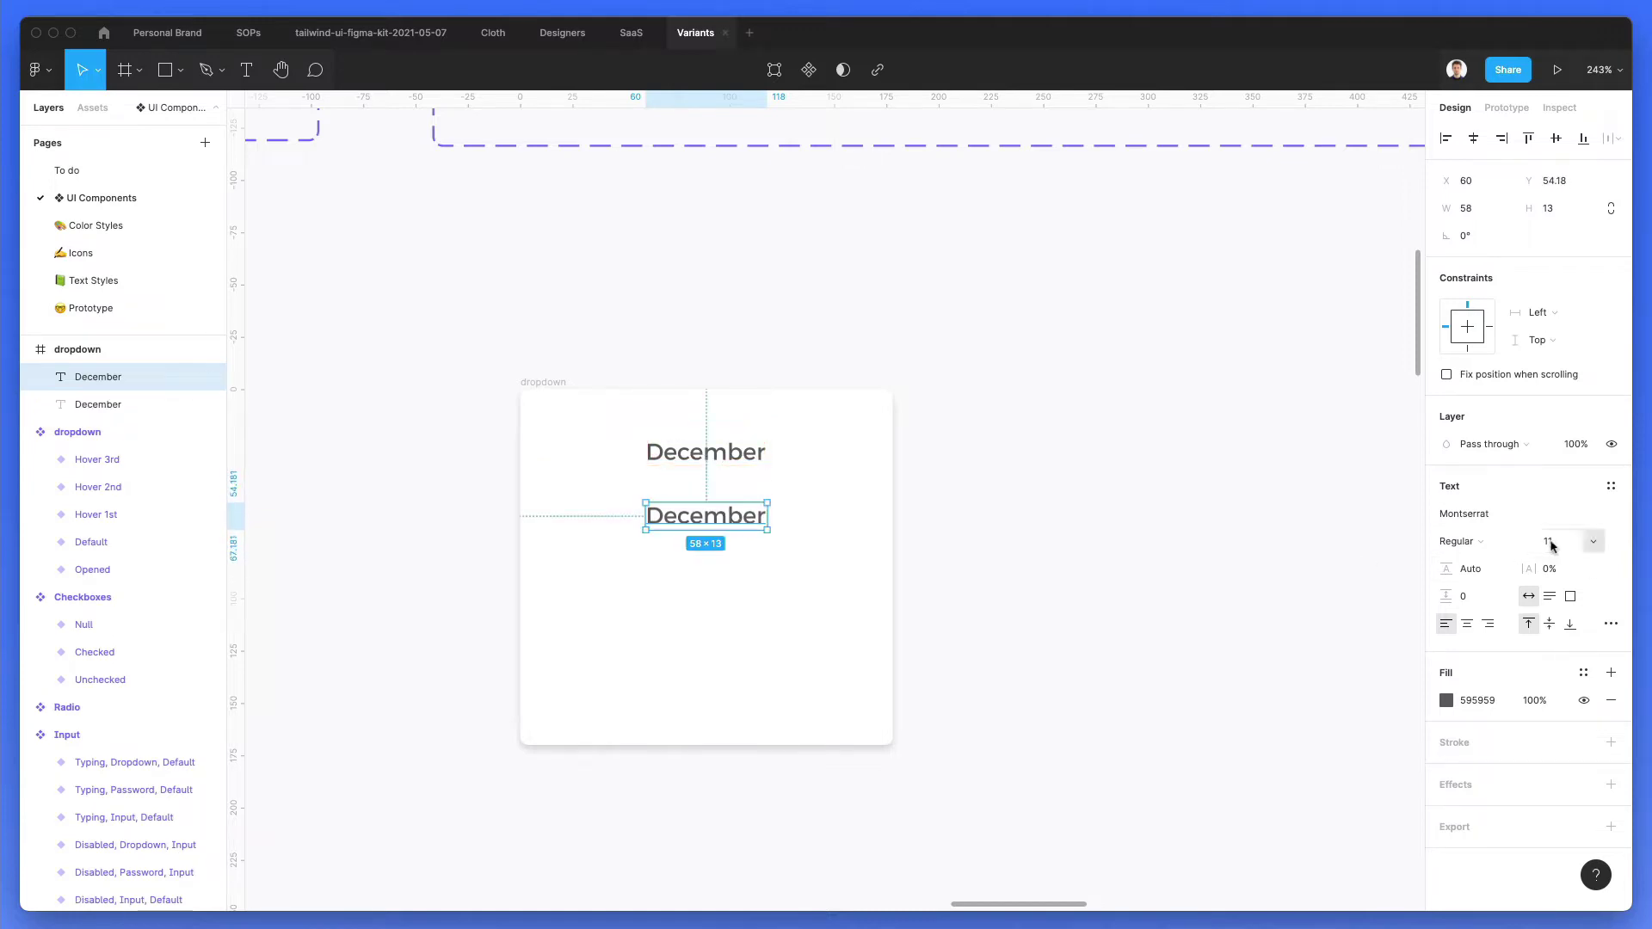
type("9")
key("Return")
scroll(740, 564, "left", 1)
scroll(740, 564, "left", 1)
scroll(740, 563, "up", 1)
key("Up")
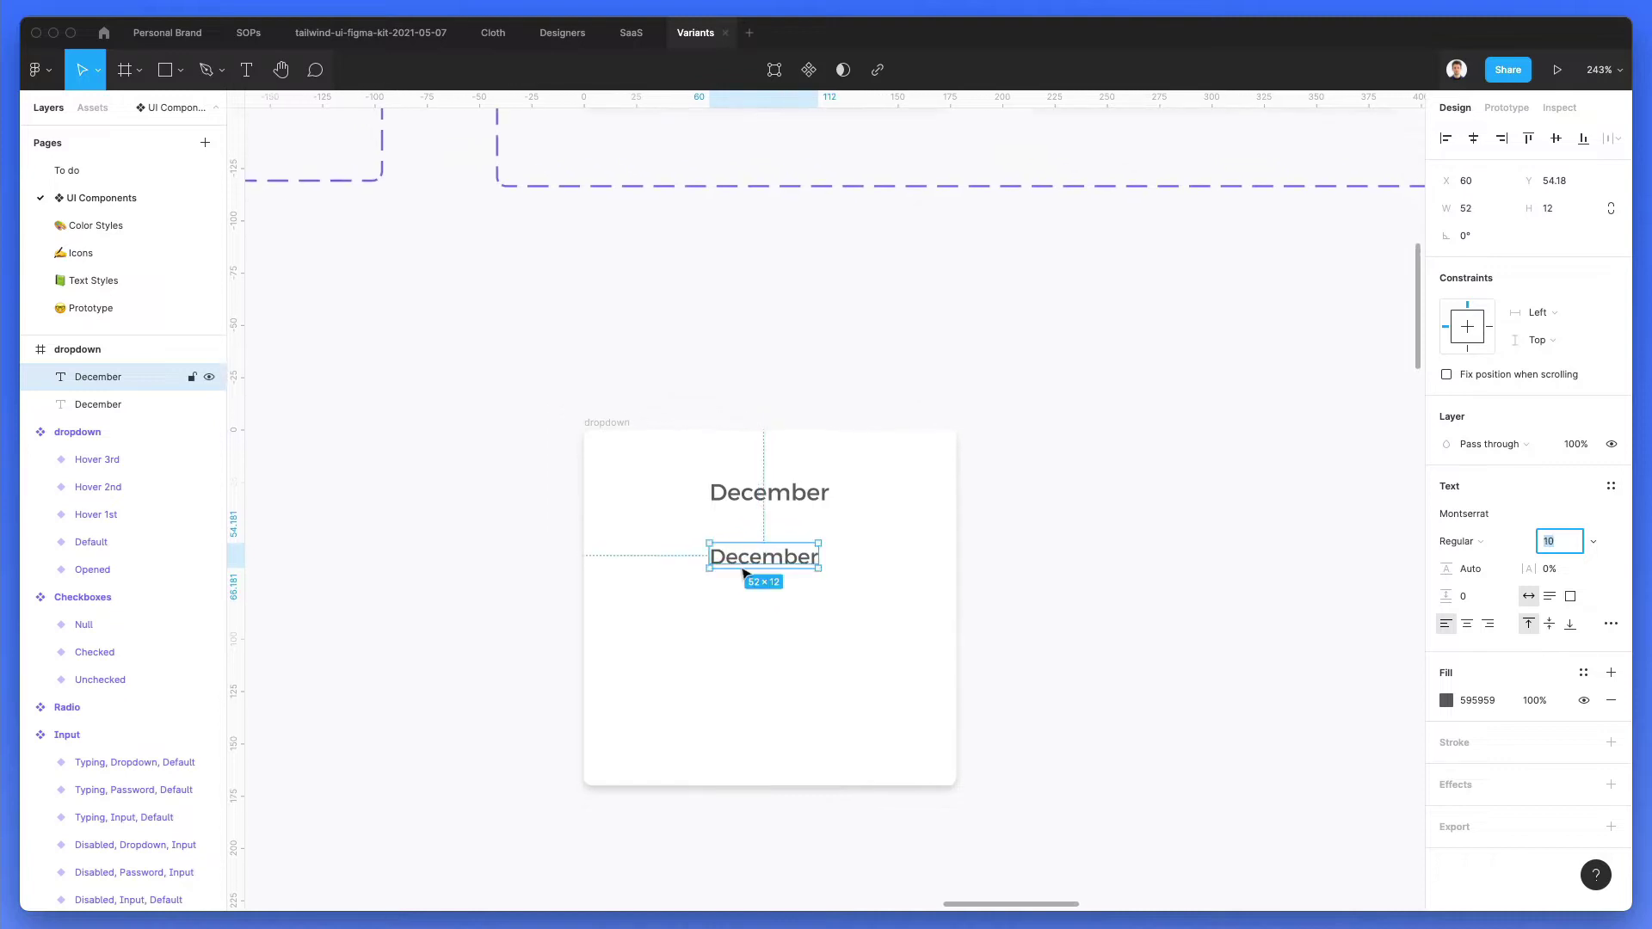
double_click(754, 559)
Step: Set the copy to 1, duplicate it as Mo, and repeat copies to seven day labels
type("1")
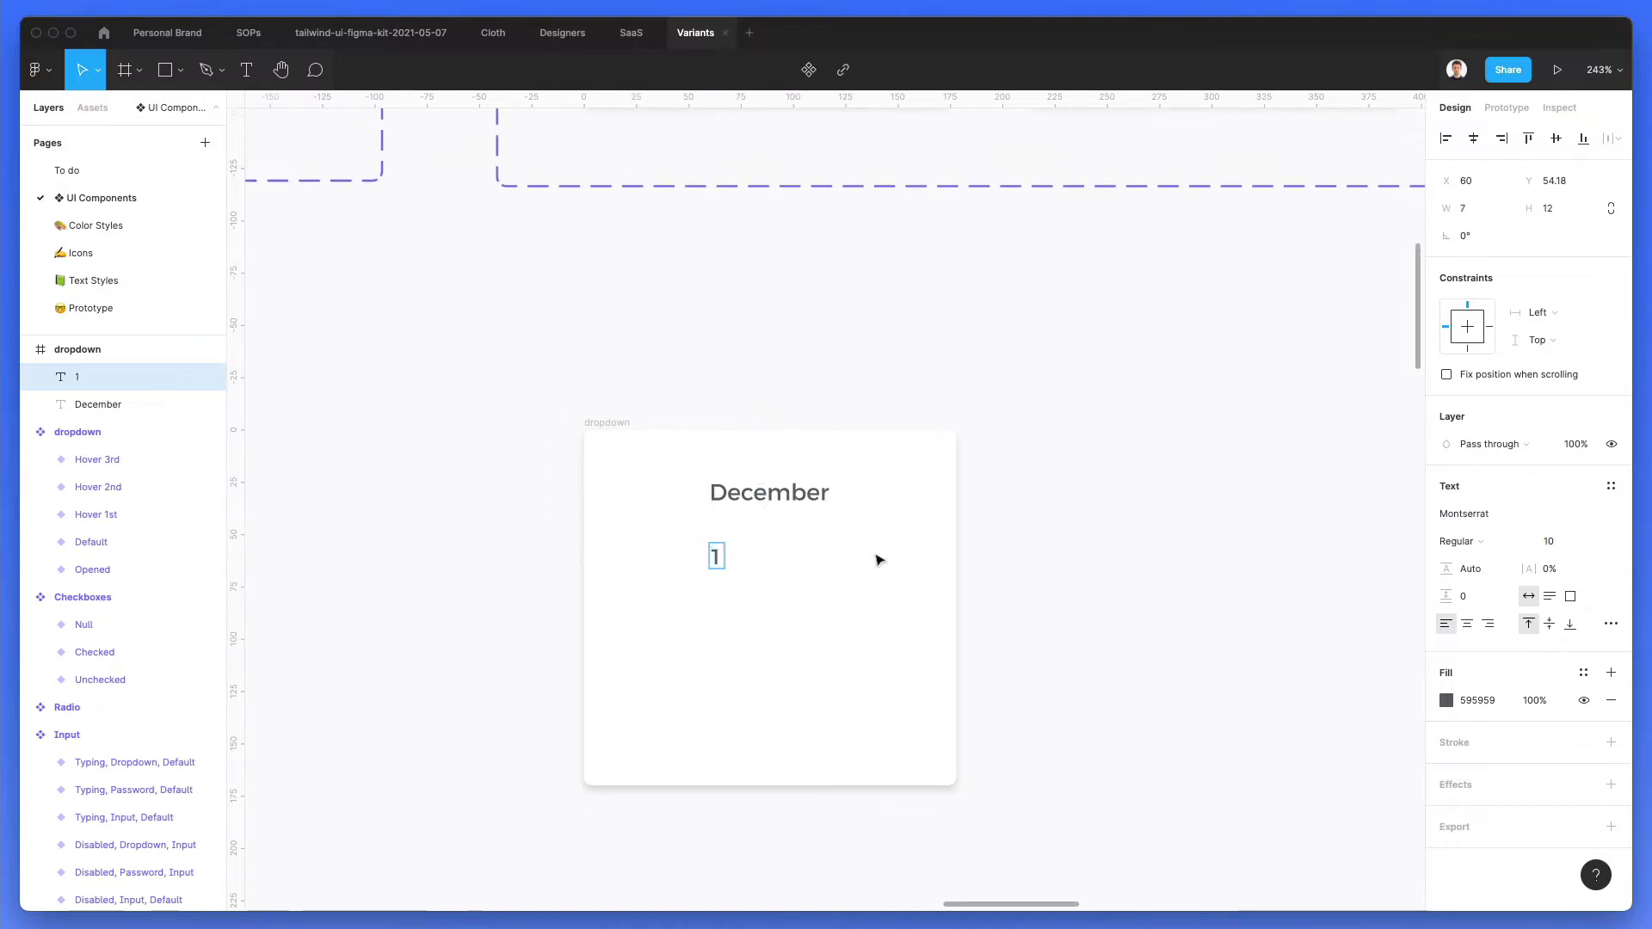
key("Escape")
left_click_drag(721, 564, 634, 543)
double_click(634, 542)
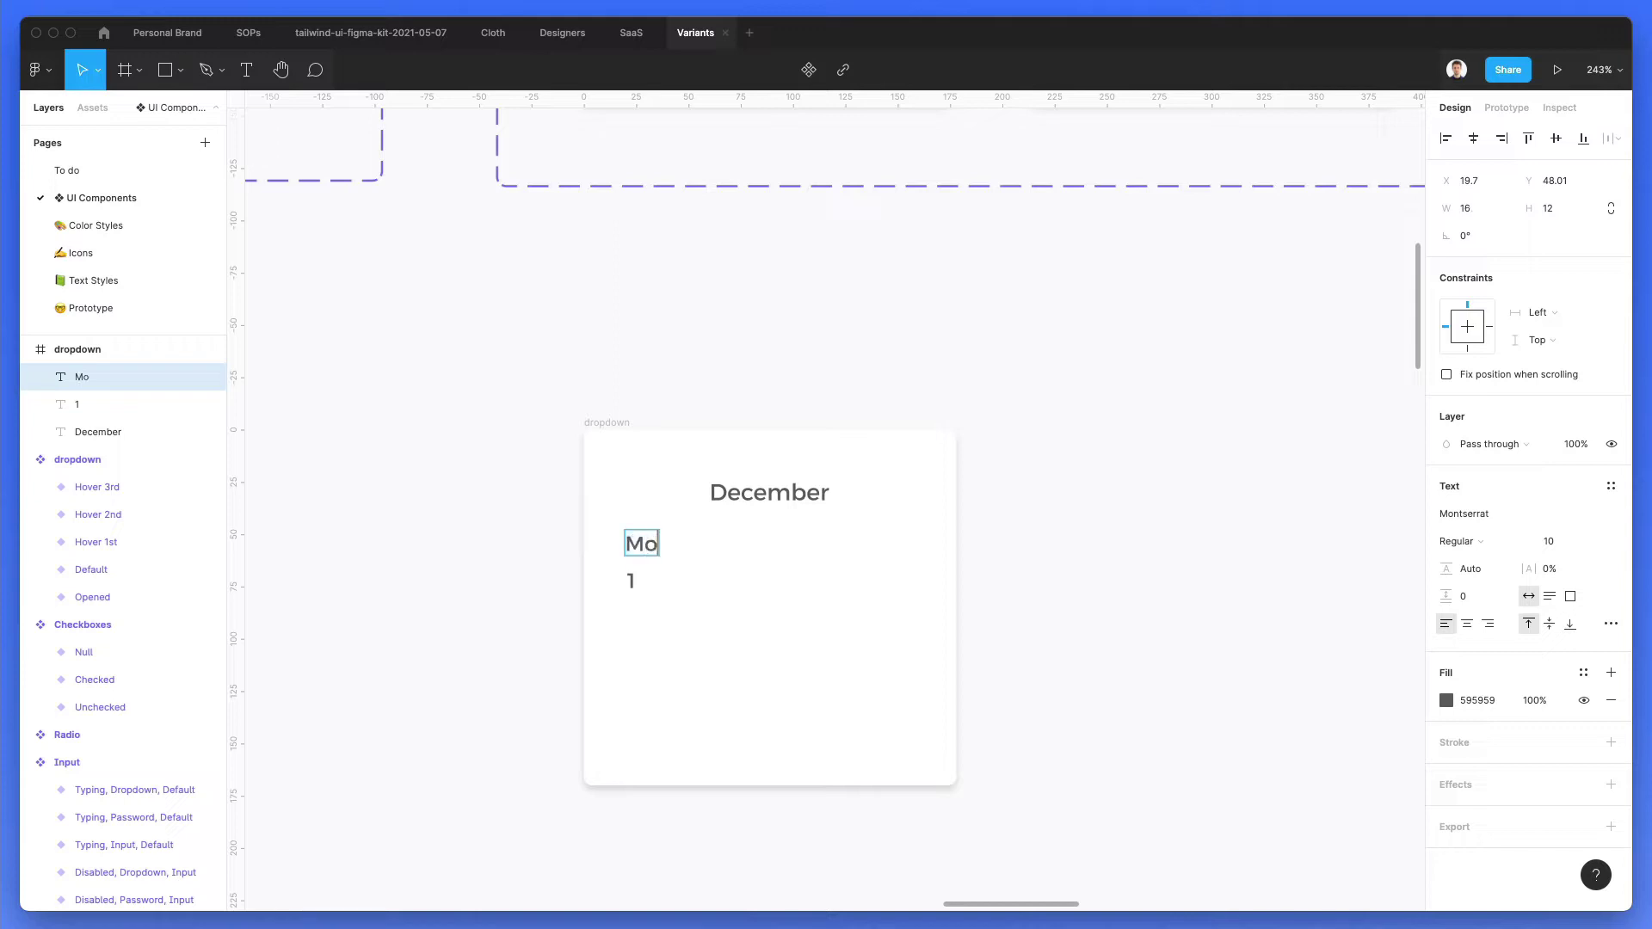
key("Escape")
left_click_drag(649, 551, 707, 551)
key("super+d")
key("super+d")
key("super+d")
key("super+d")
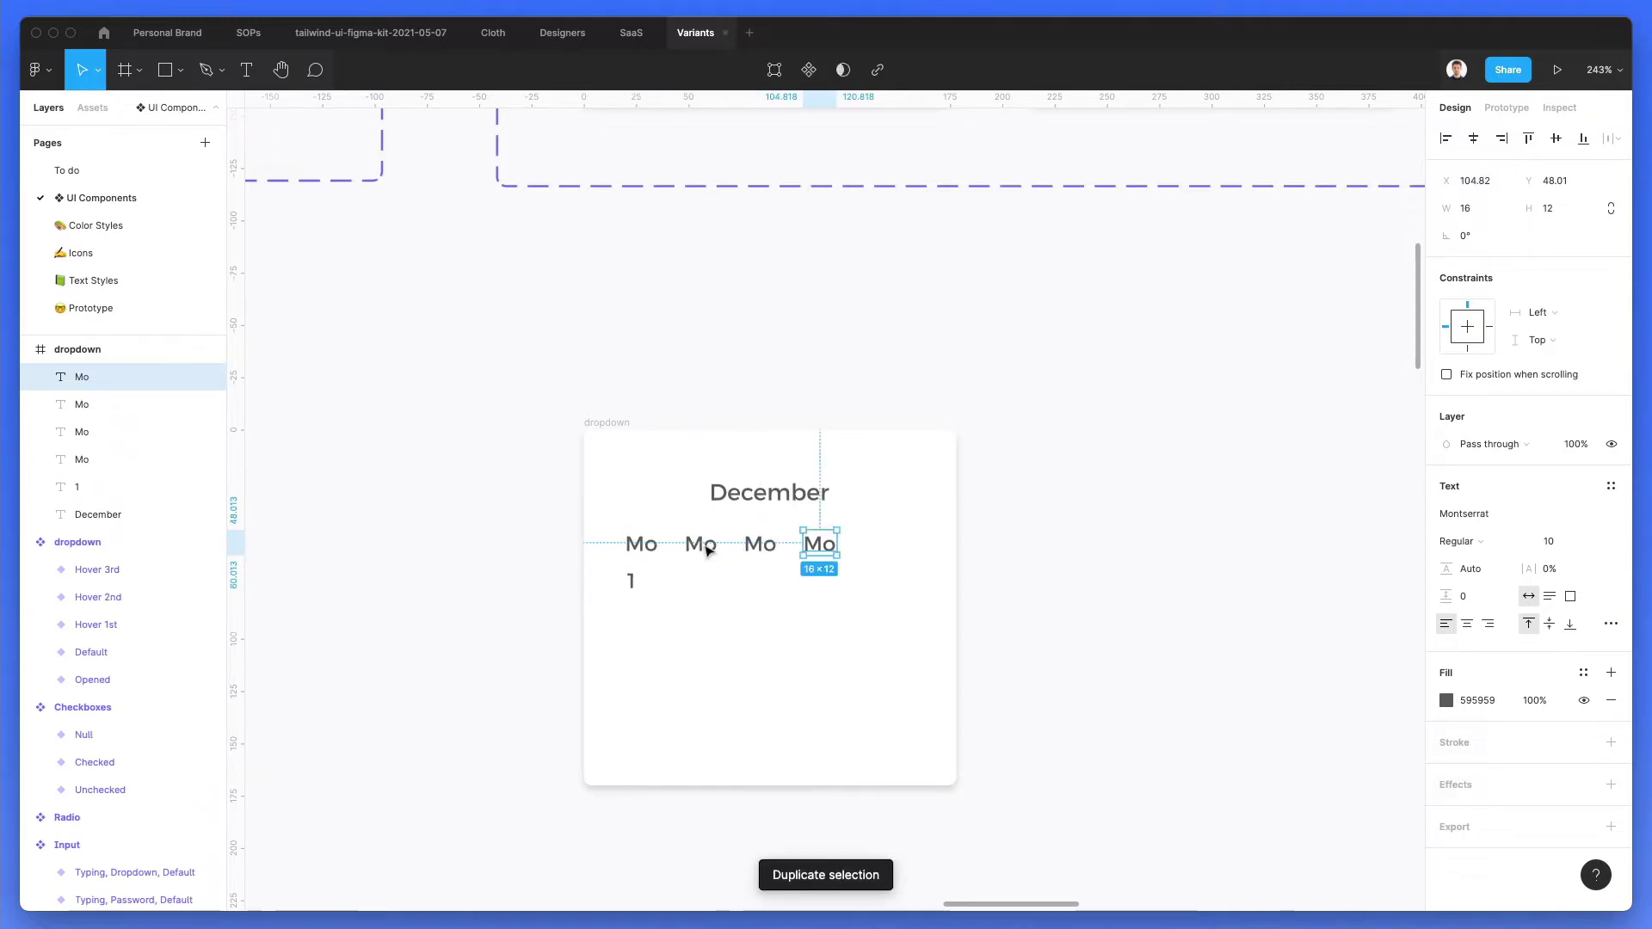
key("super+d")
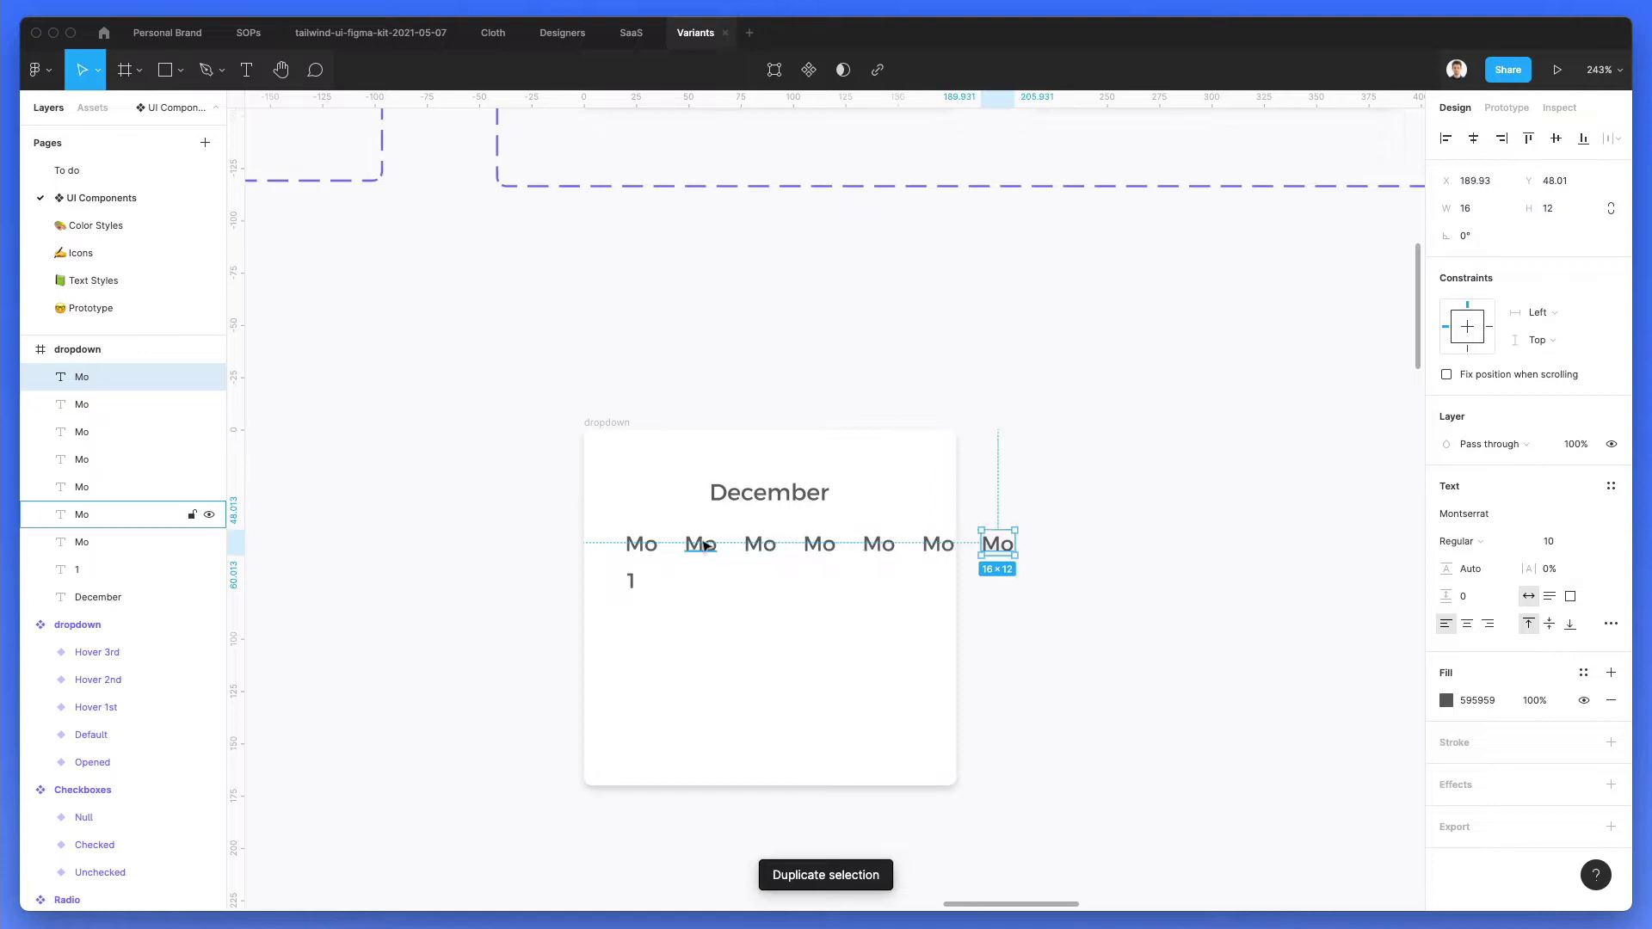
Step: Retype the copied day labels as Tu, We, Th, Fr and Sa
left_click(704, 548)
type("Tu")
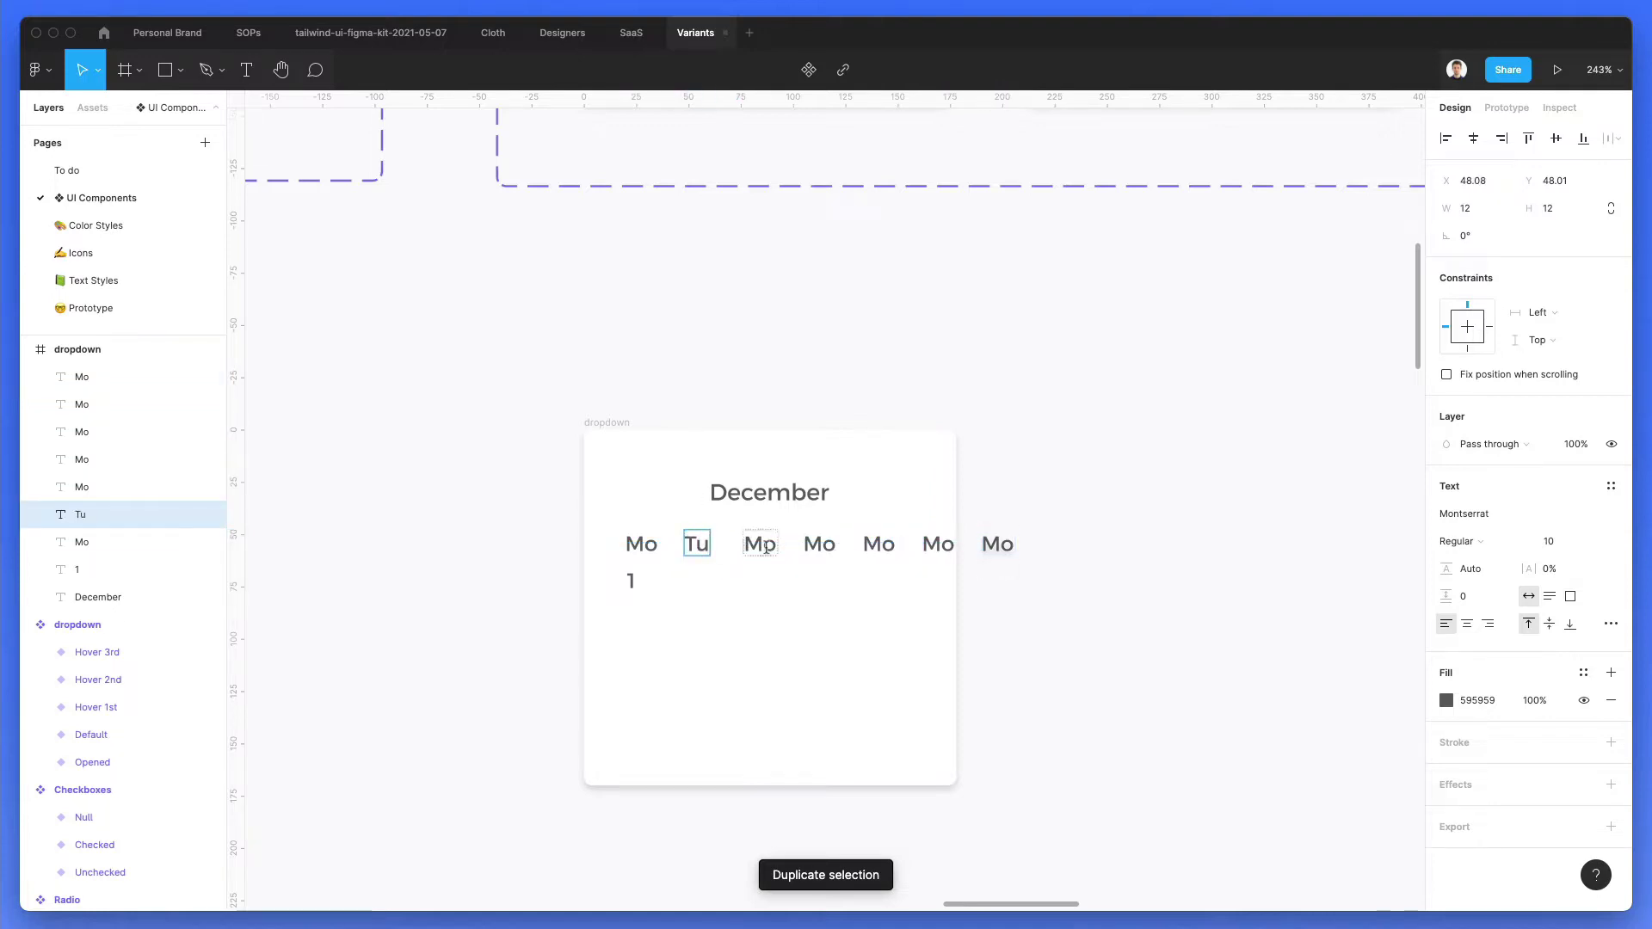
double_click(767, 547)
type("We")
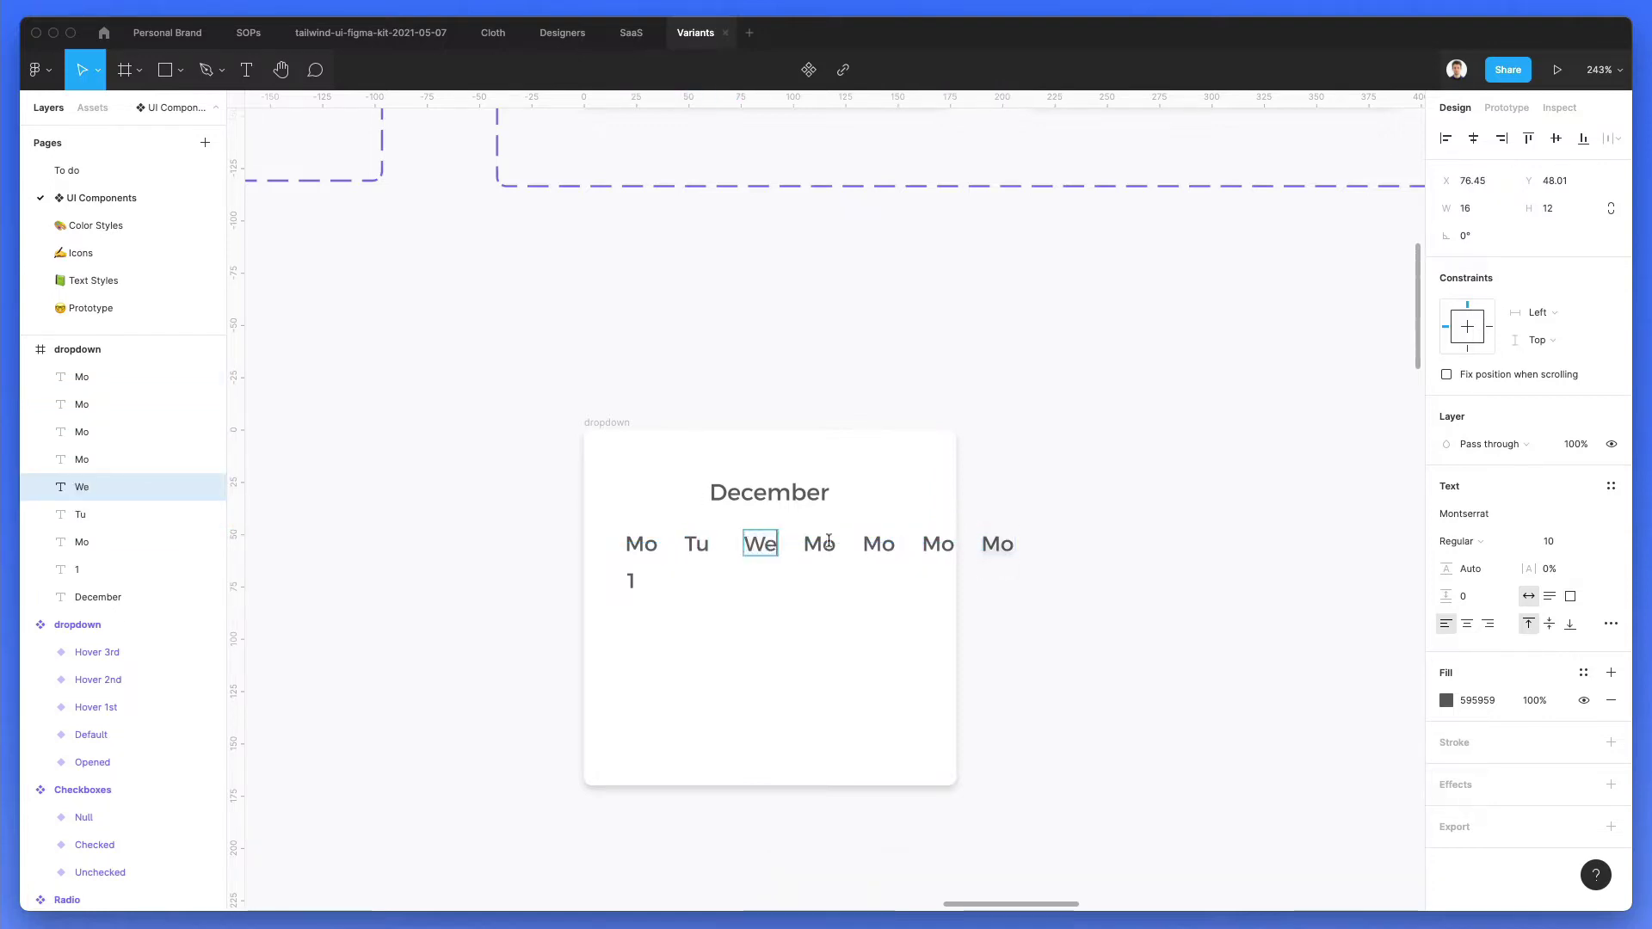
double_click(828, 544)
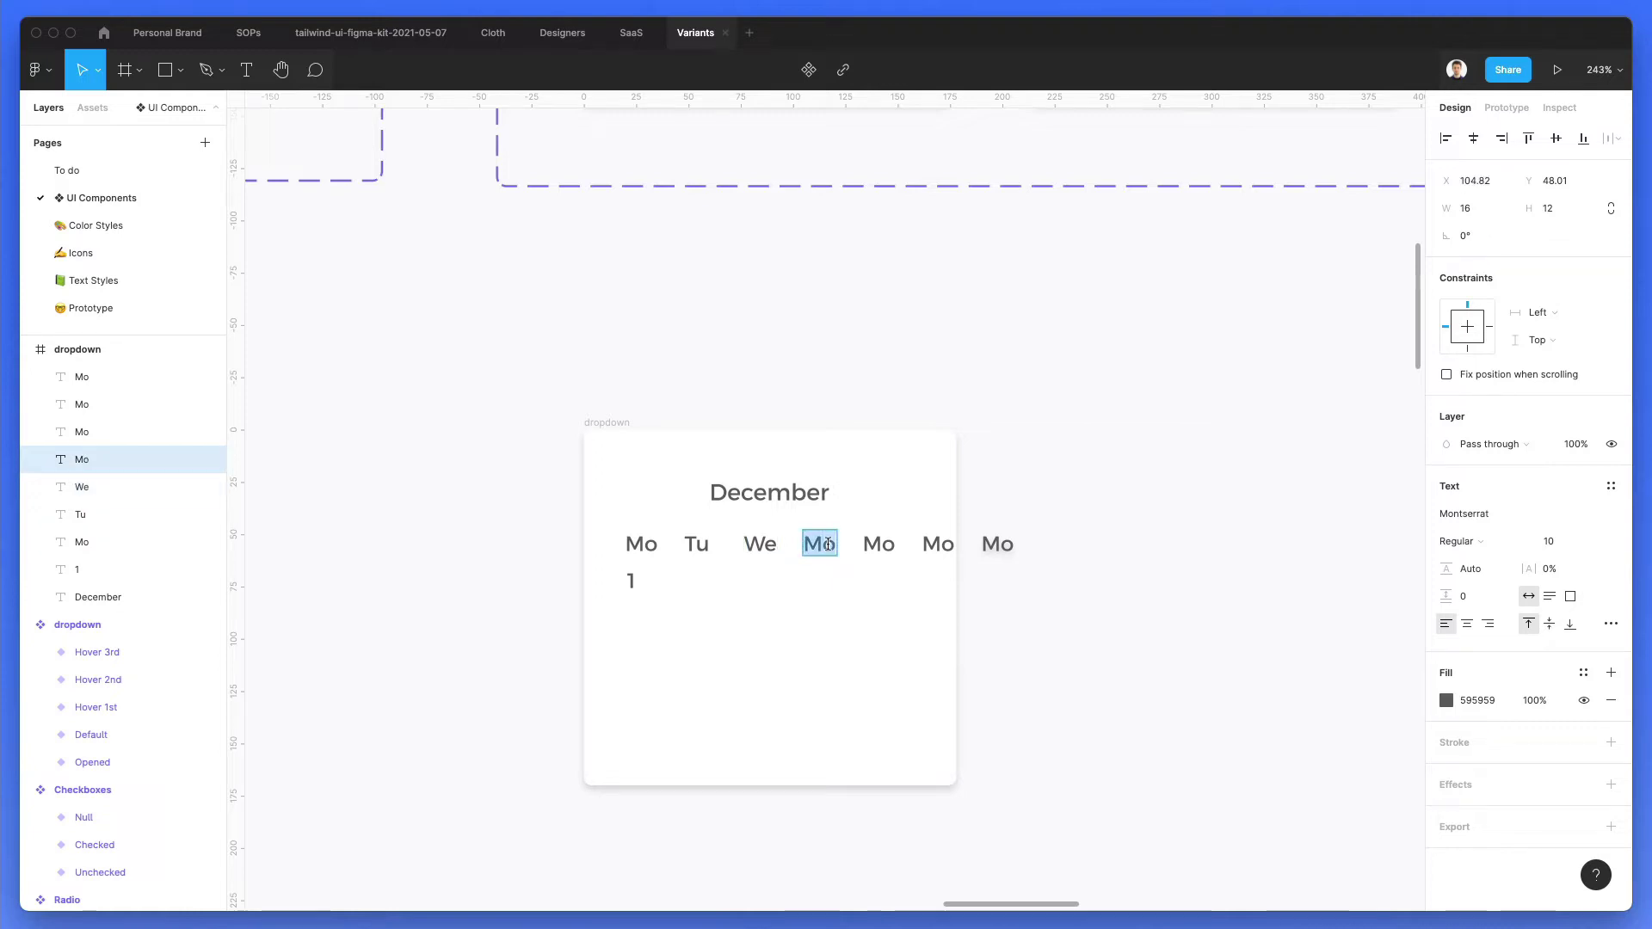
type("Th")
double_click(884, 550)
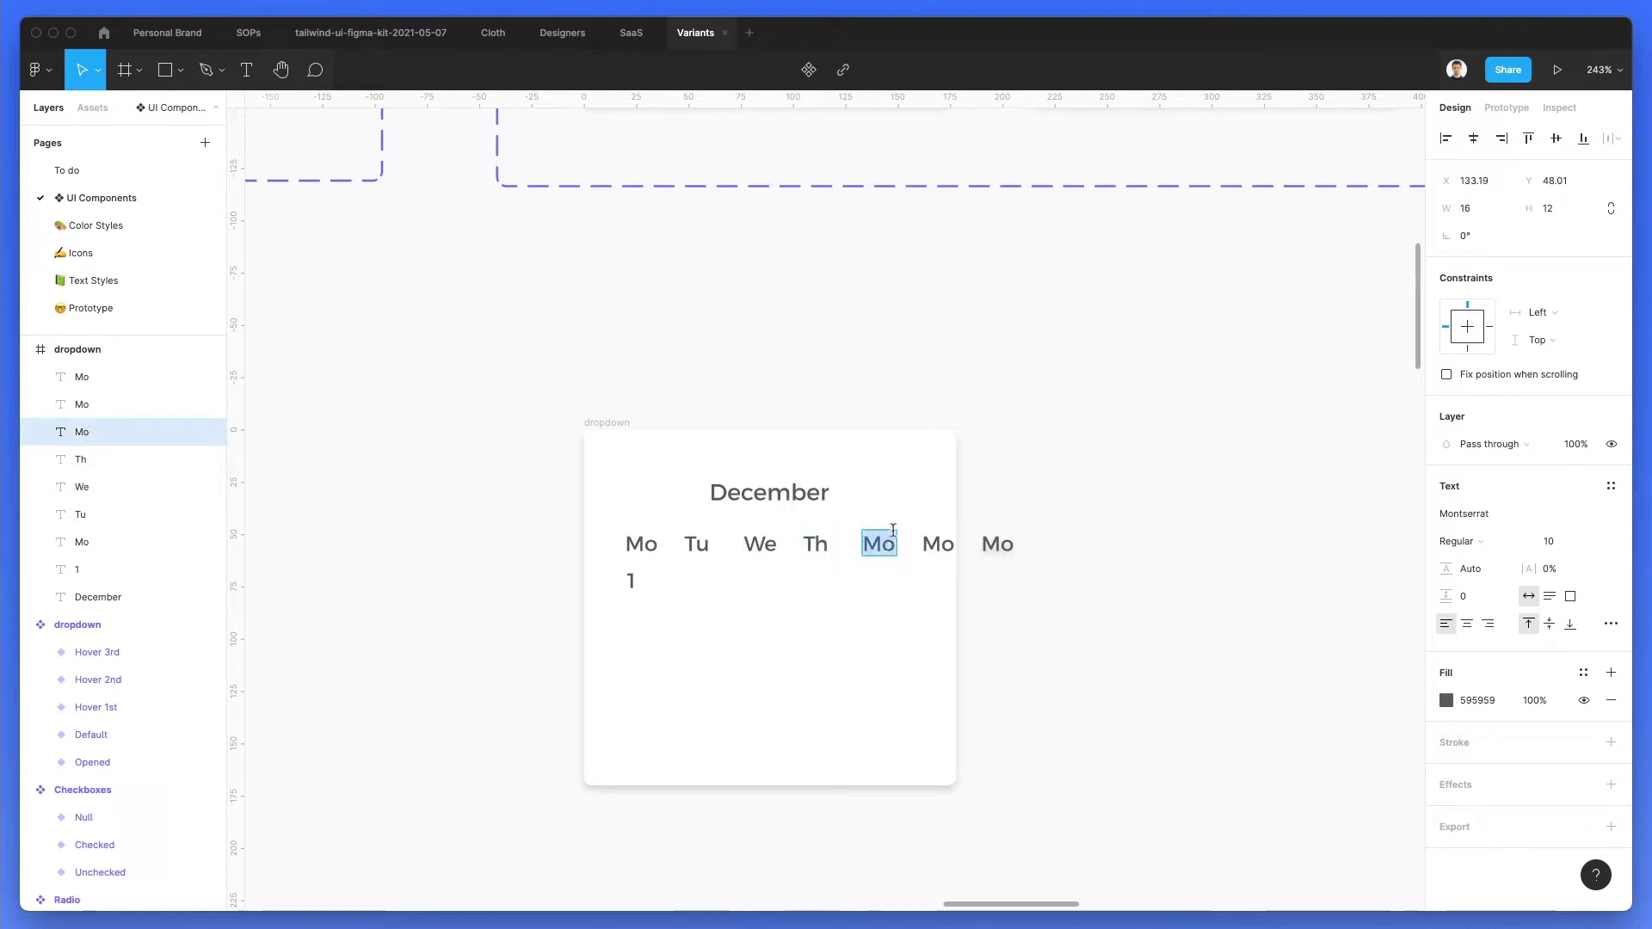
type("Fr")
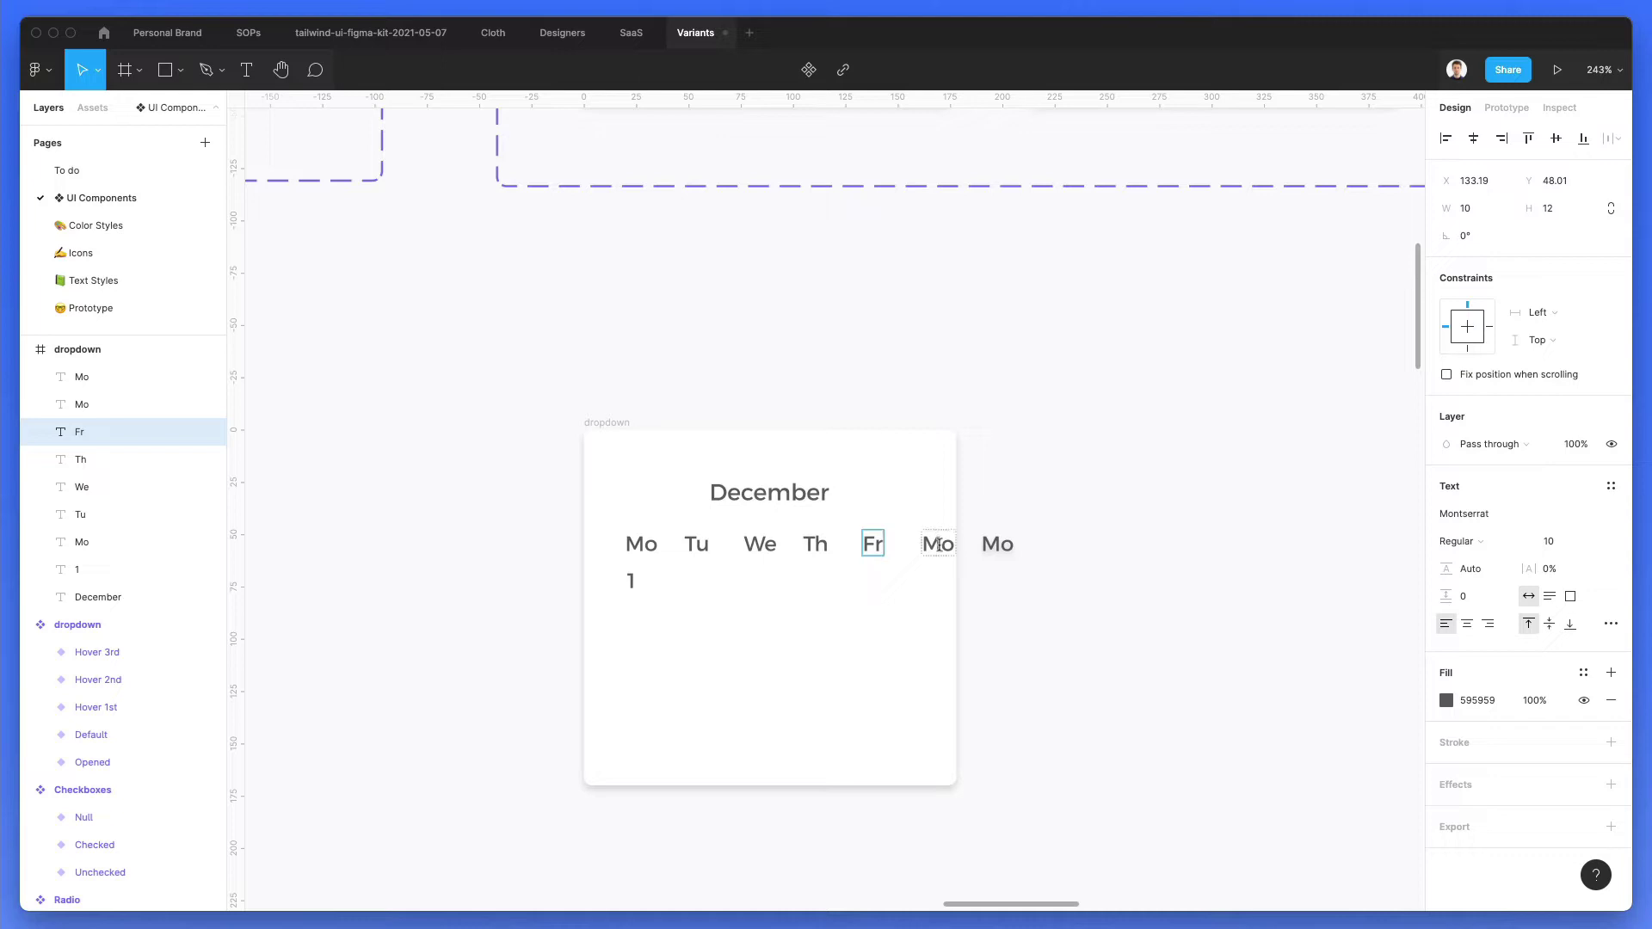
double_click(938, 544)
type("Sa")
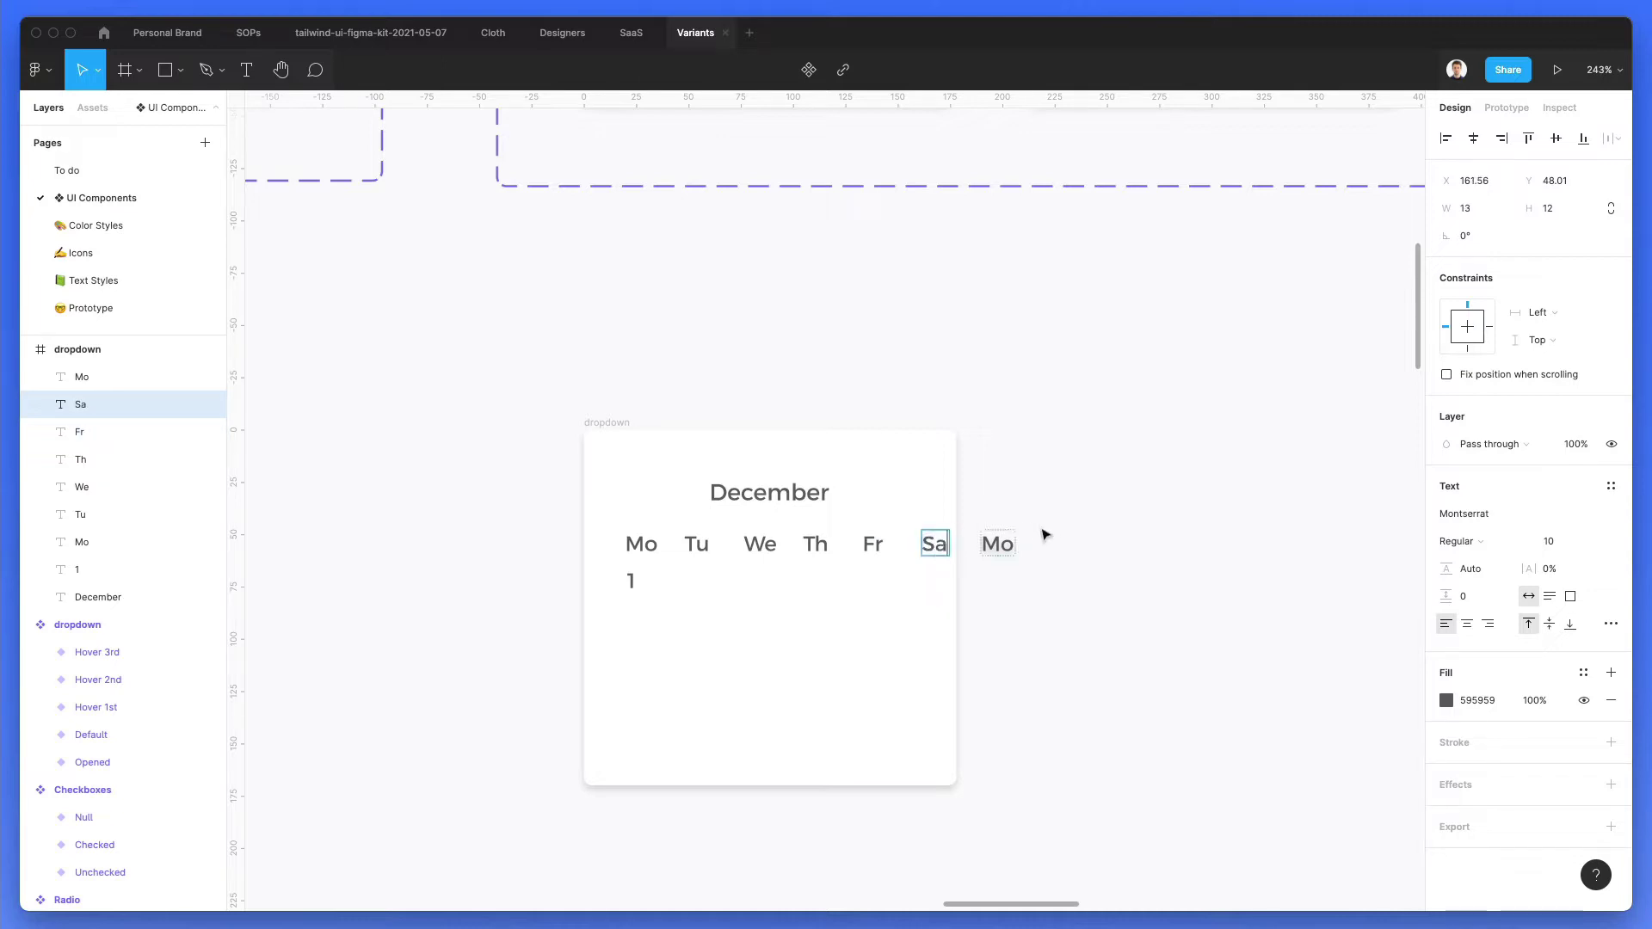
left_click(997, 543)
key("Return")
Step: Finish the Su label and widen the card frame to fit the weekdays
type("Su")
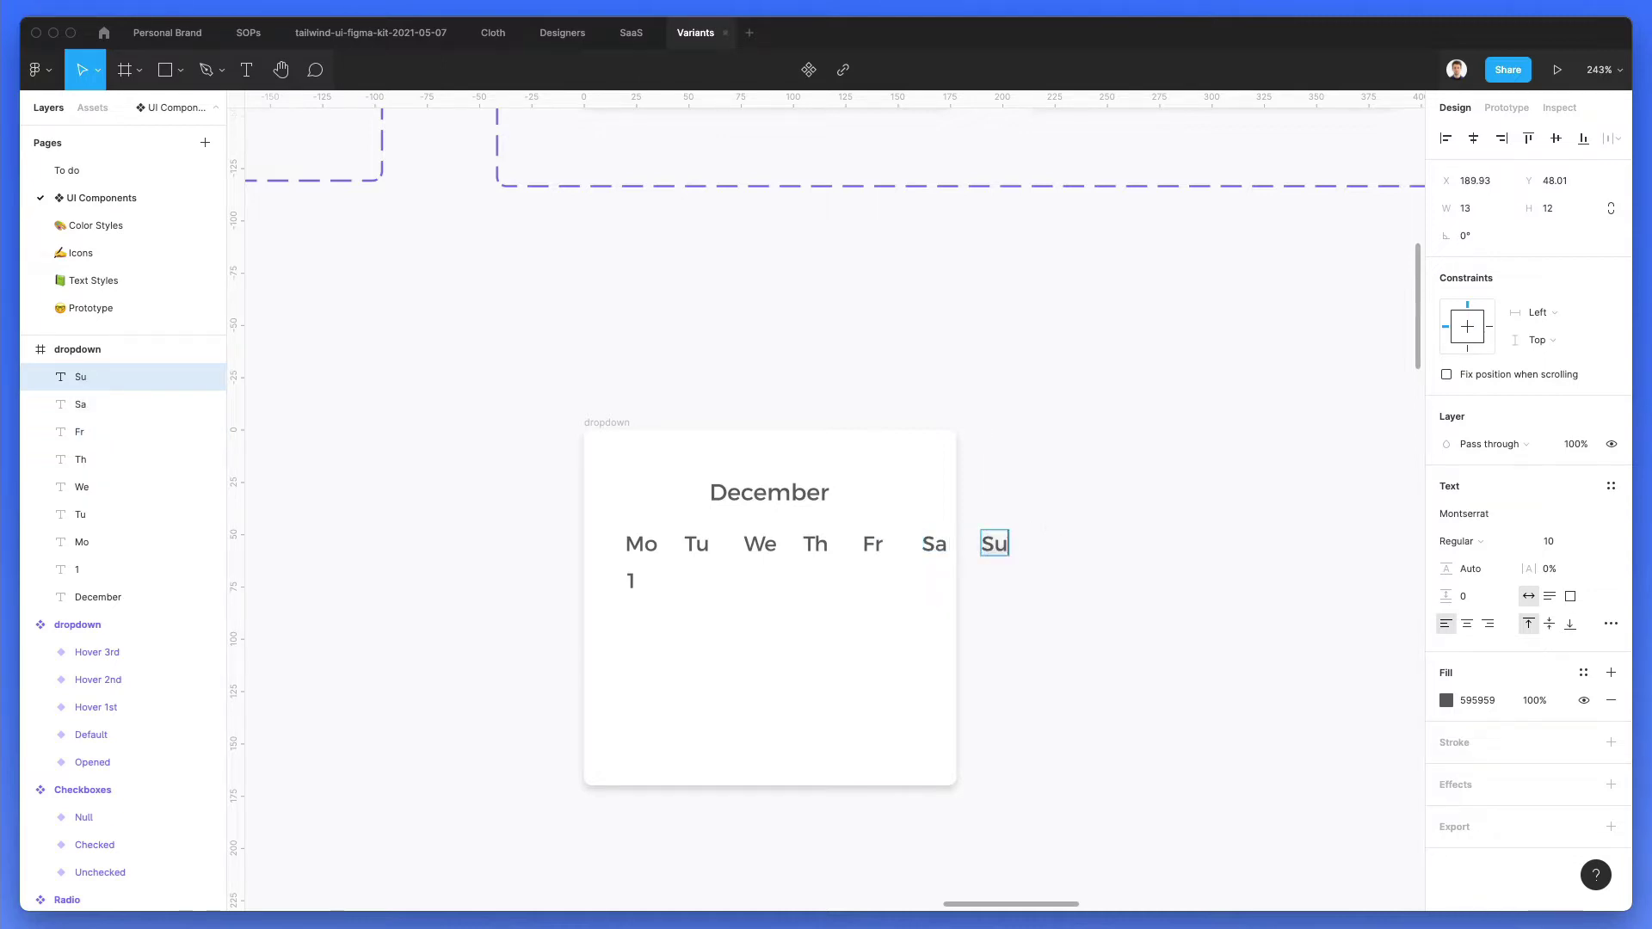
key("Escape")
scroll(1075, 456, "down", 5)
left_click(1066, 479)
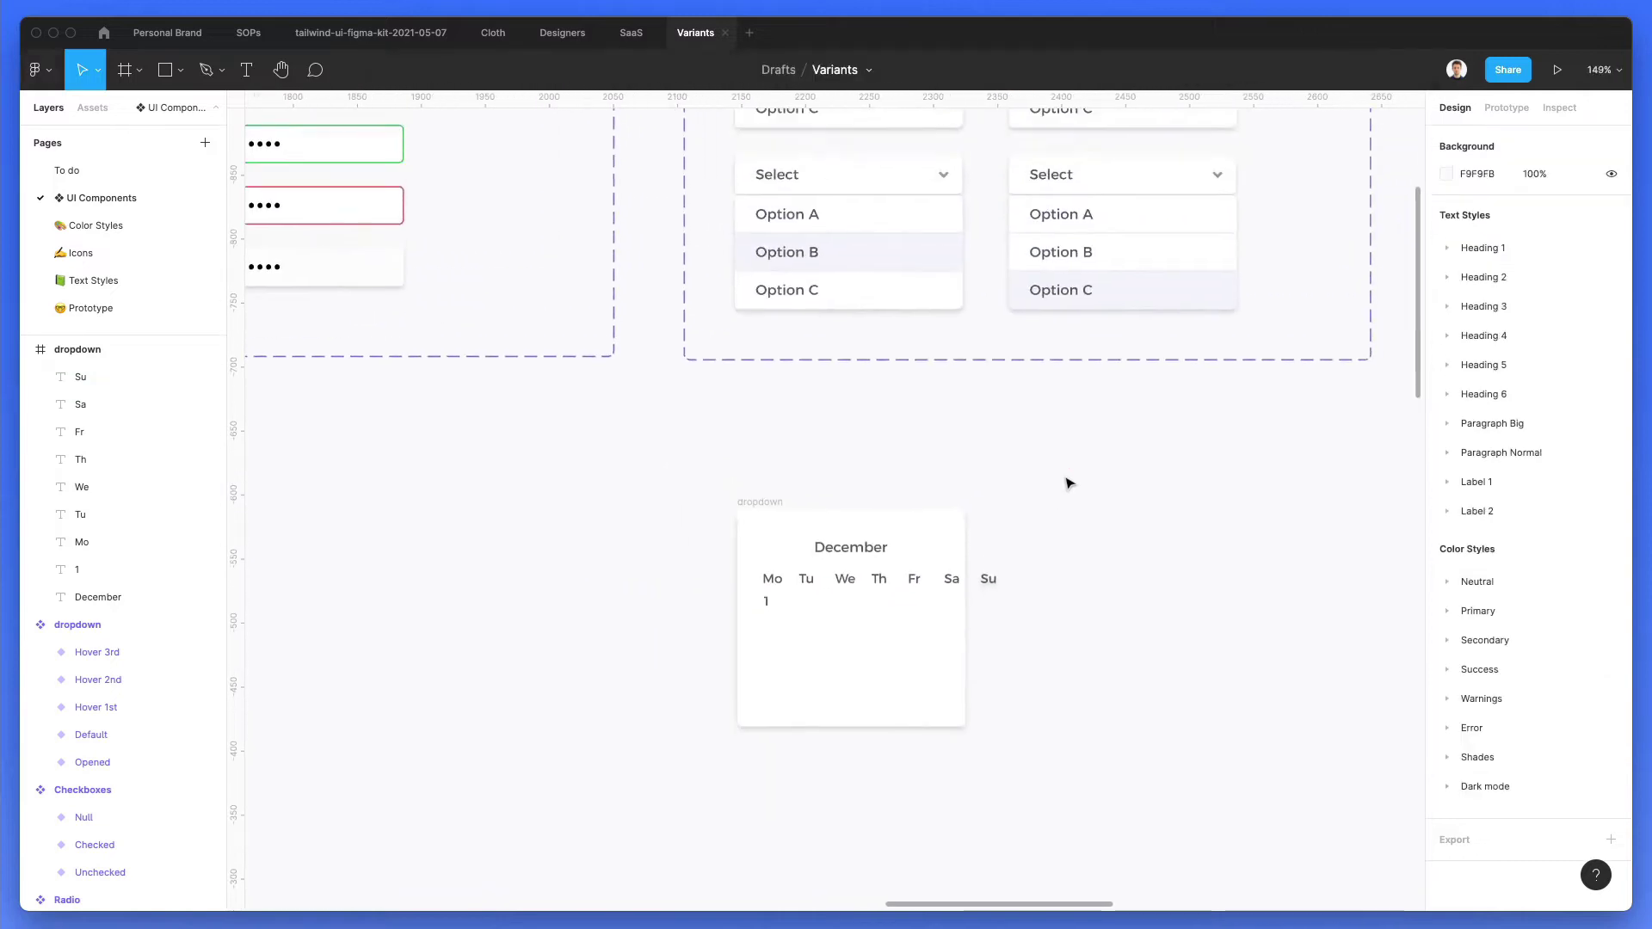
scroll(1066, 483, "right", 2)
left_click(720, 528)
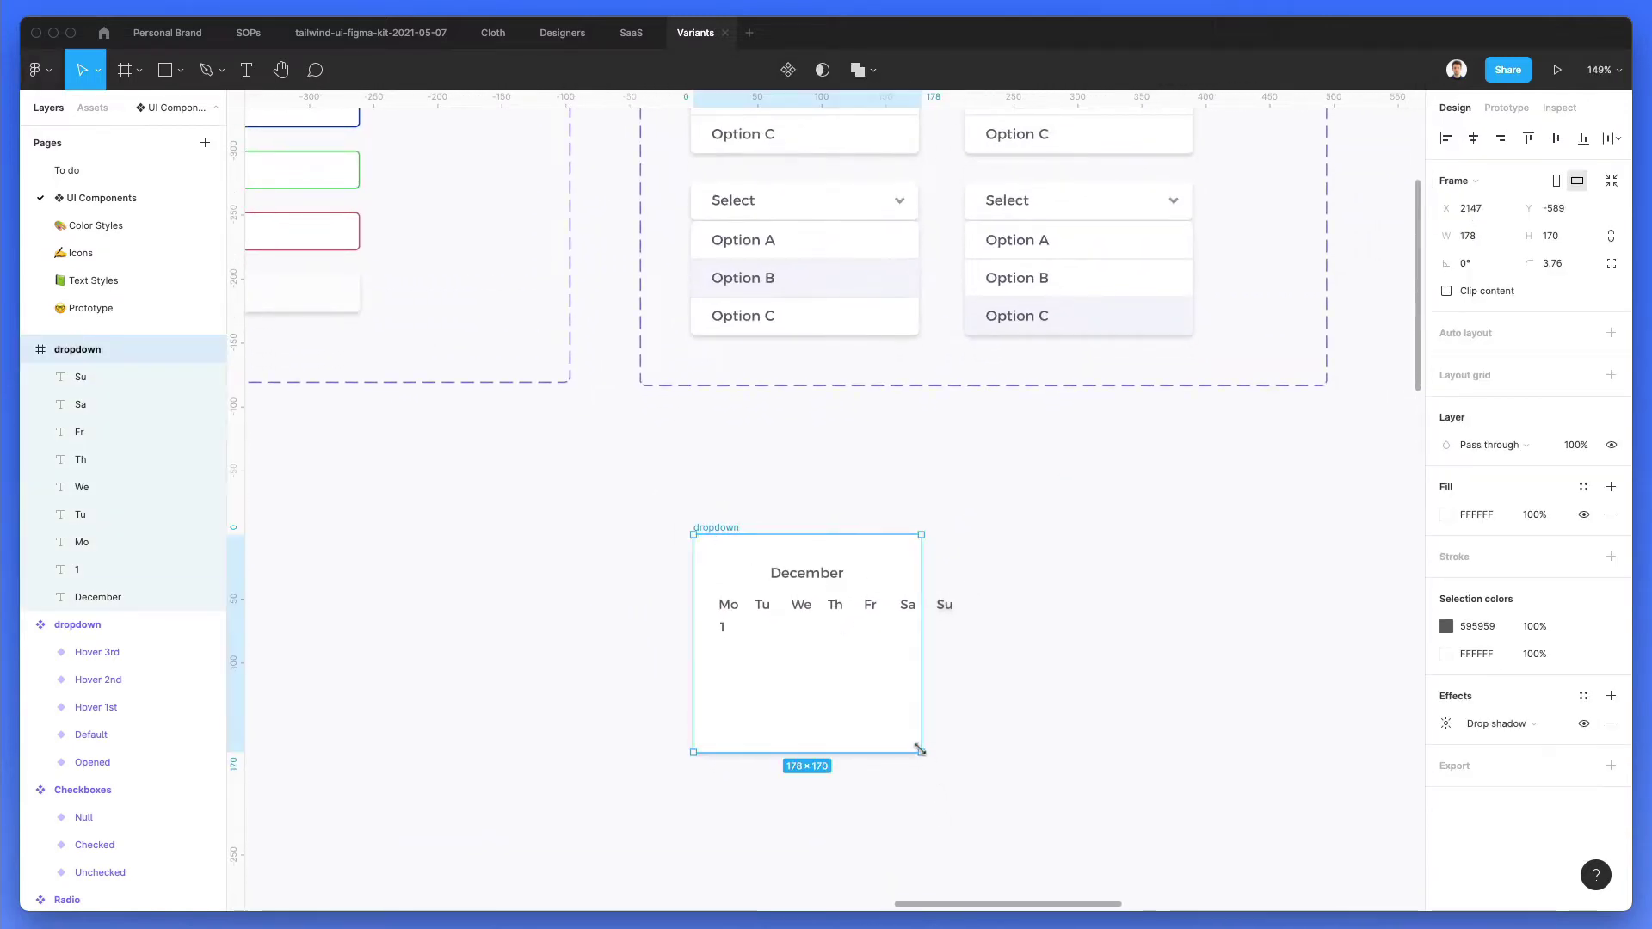
left_click_drag(919, 750, 982, 763)
scroll(888, 611, "up", 5)
left_click(833, 428)
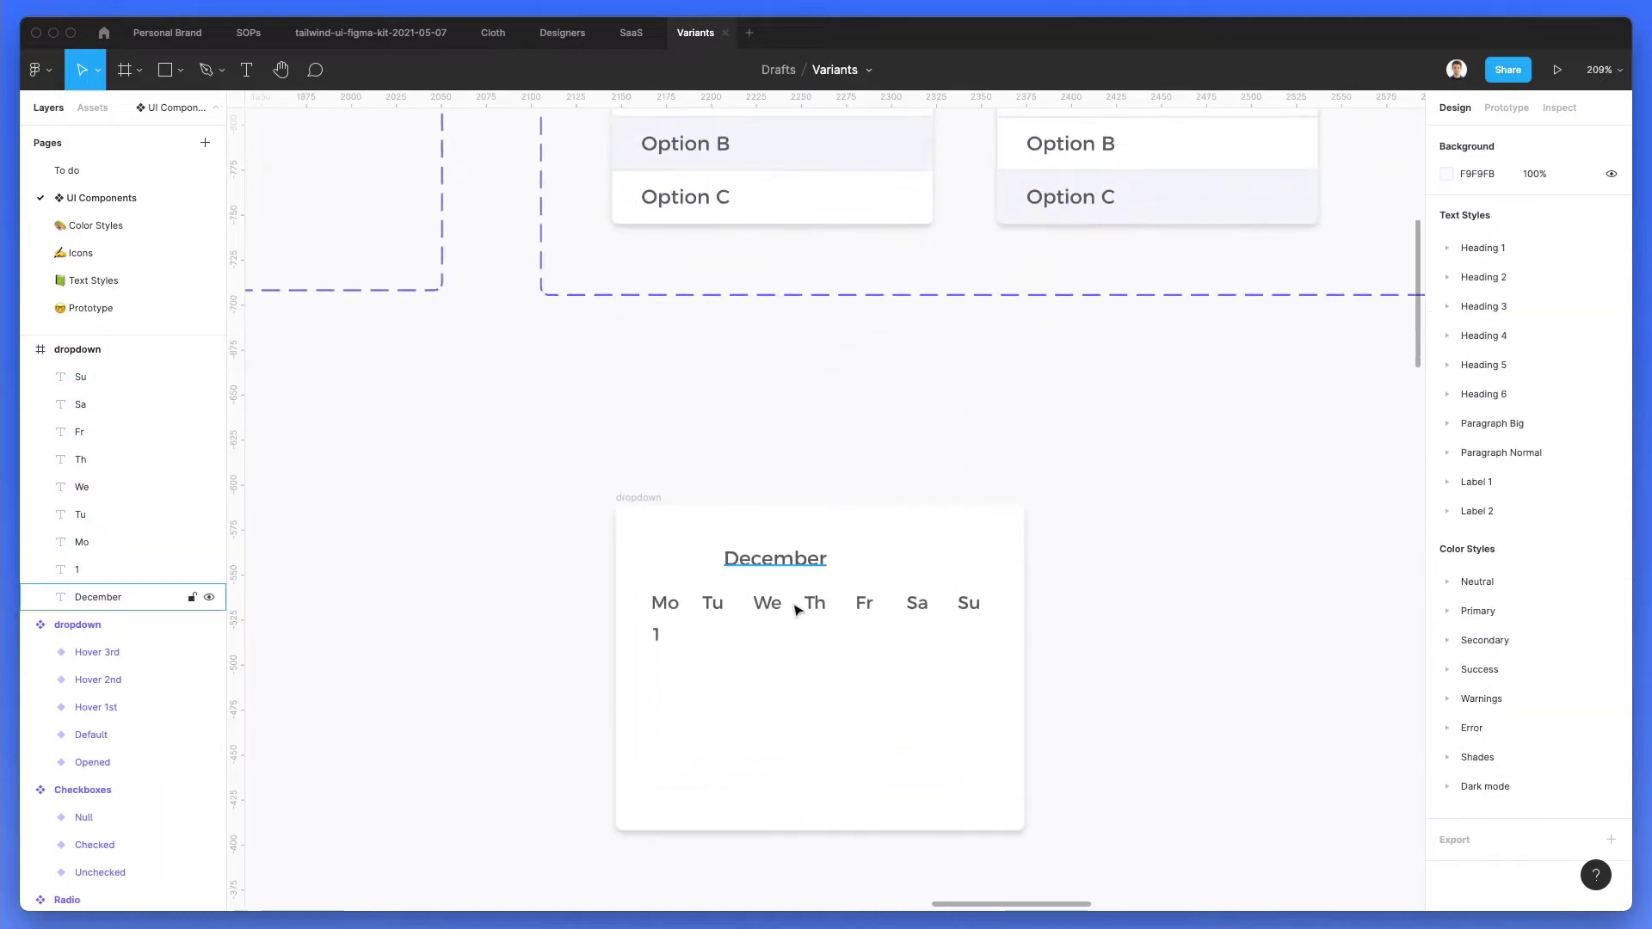
Step: Rename the card frame to 'calendar'
scroll(794, 611, "up", 2)
left_click(667, 533)
key("super+r")
type("calendar")
key("Return")
left_click(793, 450)
scroll(793, 450, "down", 3)
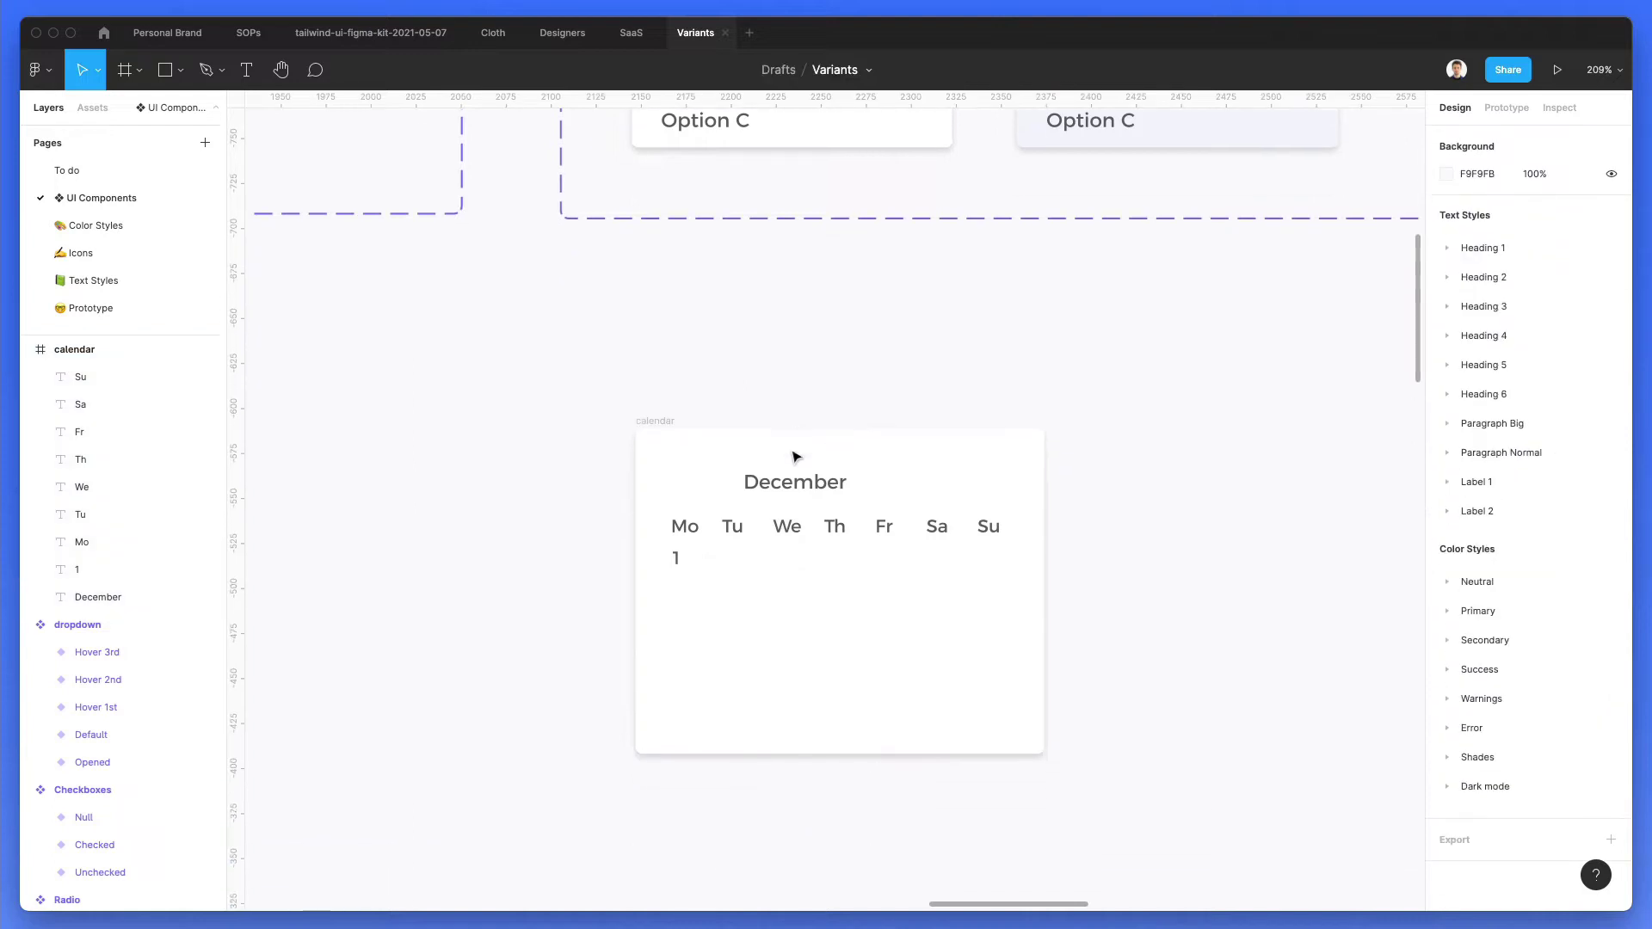
scroll(808, 456, "up", 5)
Step: Centre the December title horizontally and delete the stray number 1
left_click(787, 434)
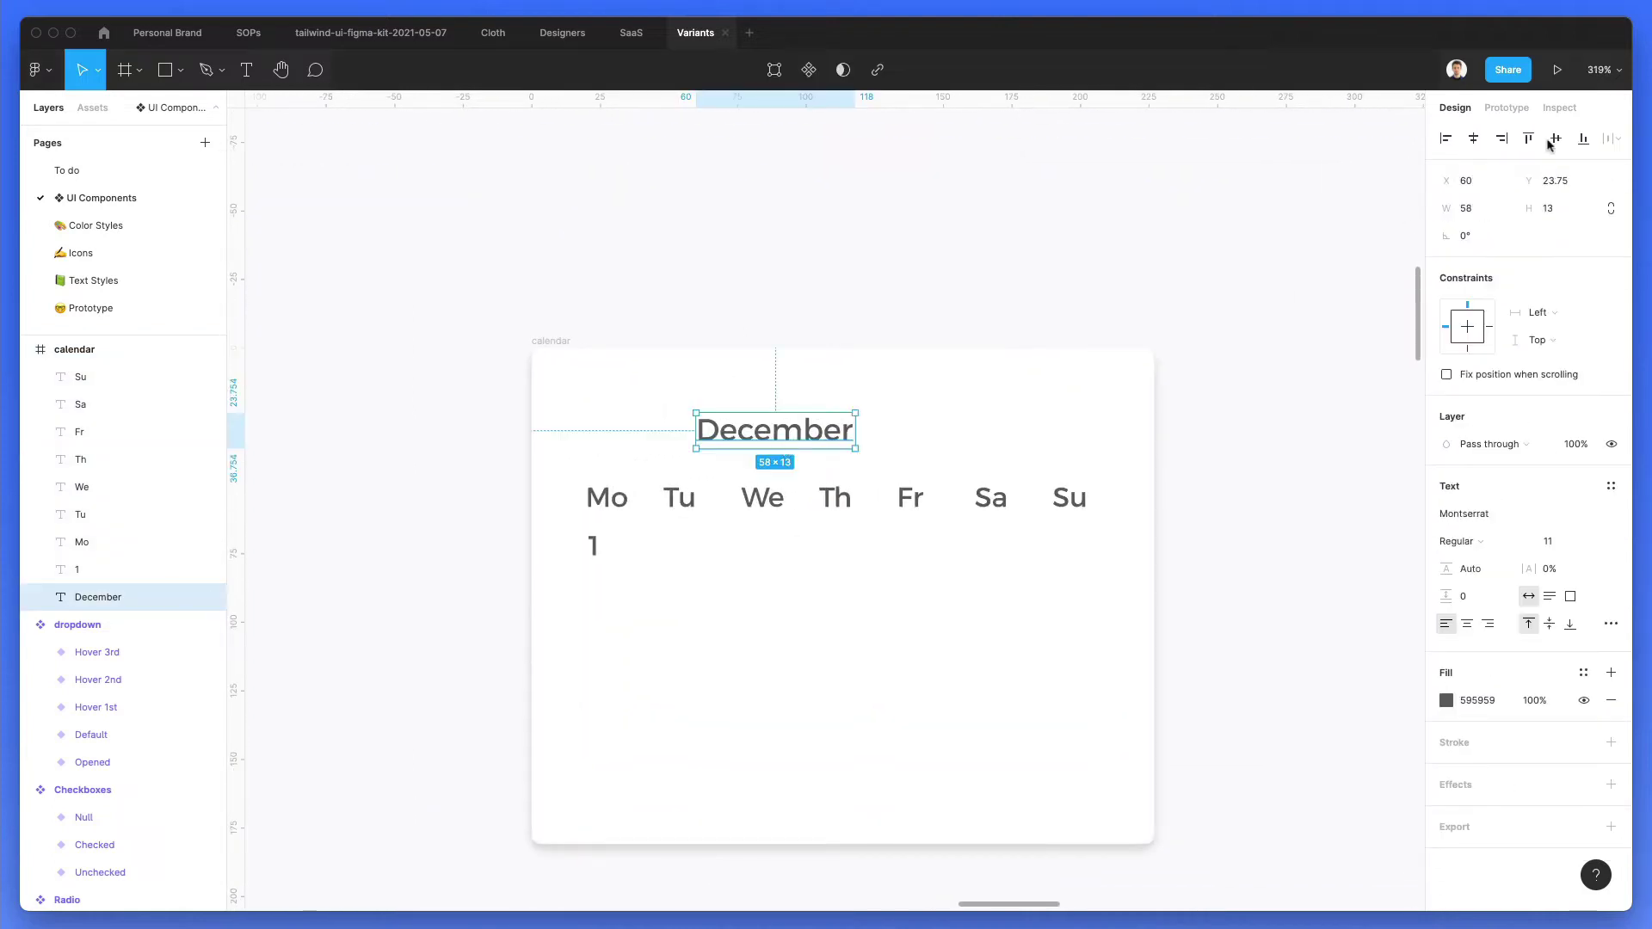
left_click(1473, 139)
left_click(952, 468)
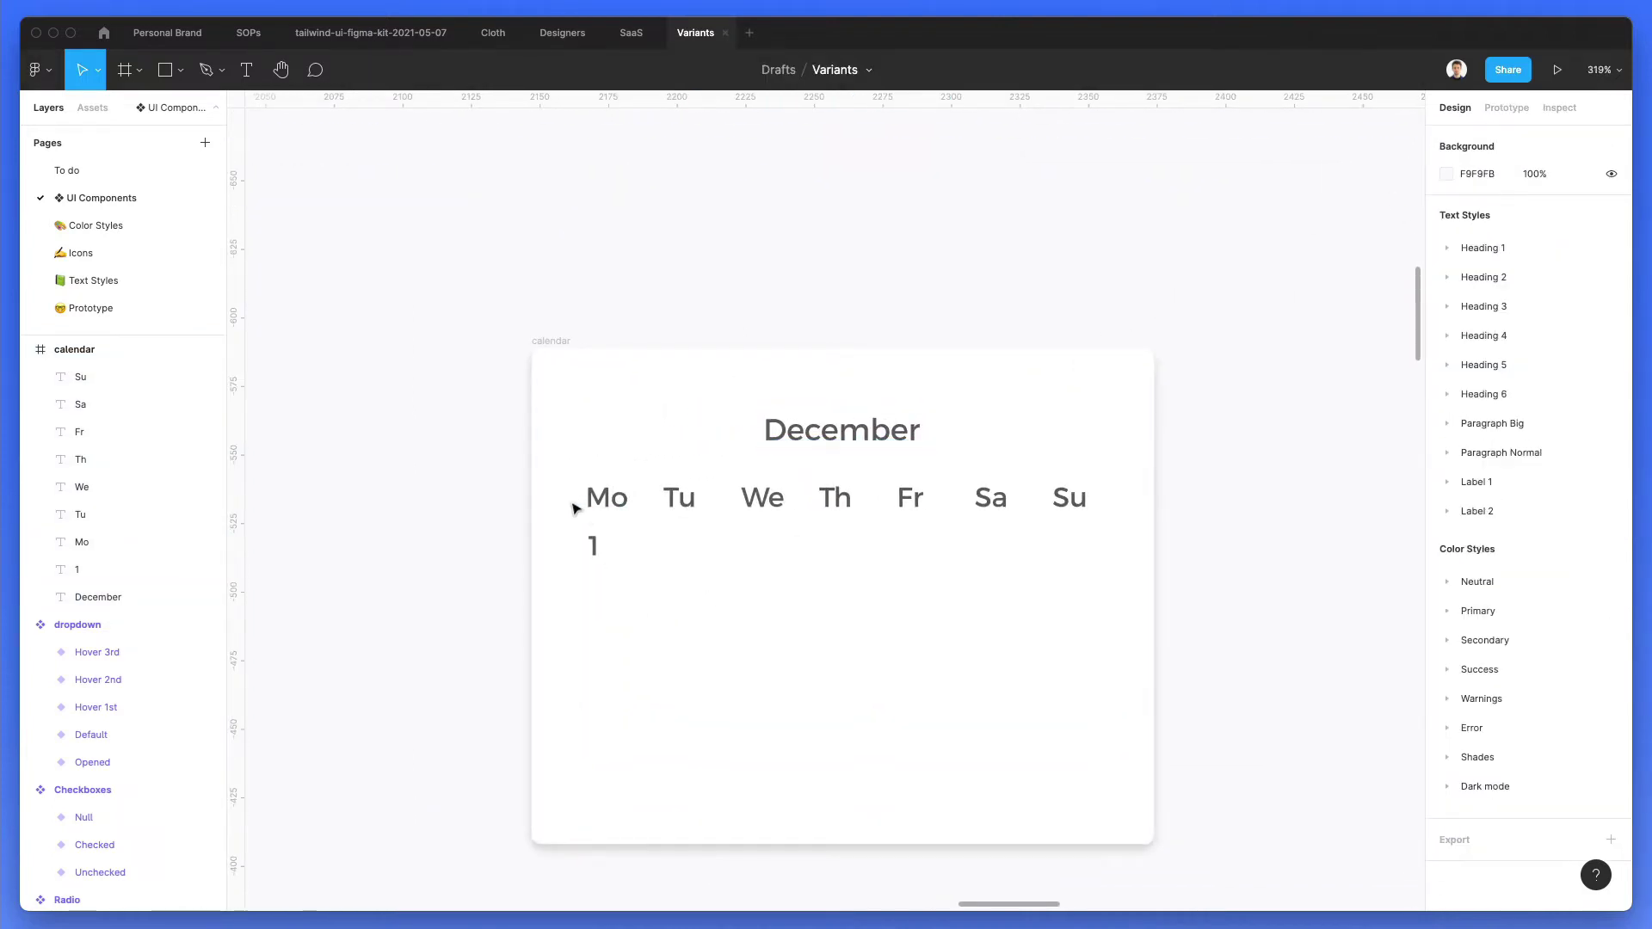
left_click_drag(592, 547, 605, 567)
key("Delete")
Step: Distribute the seven weekday labels with even horizontal spacing
left_click_drag(527, 460, 1147, 582)
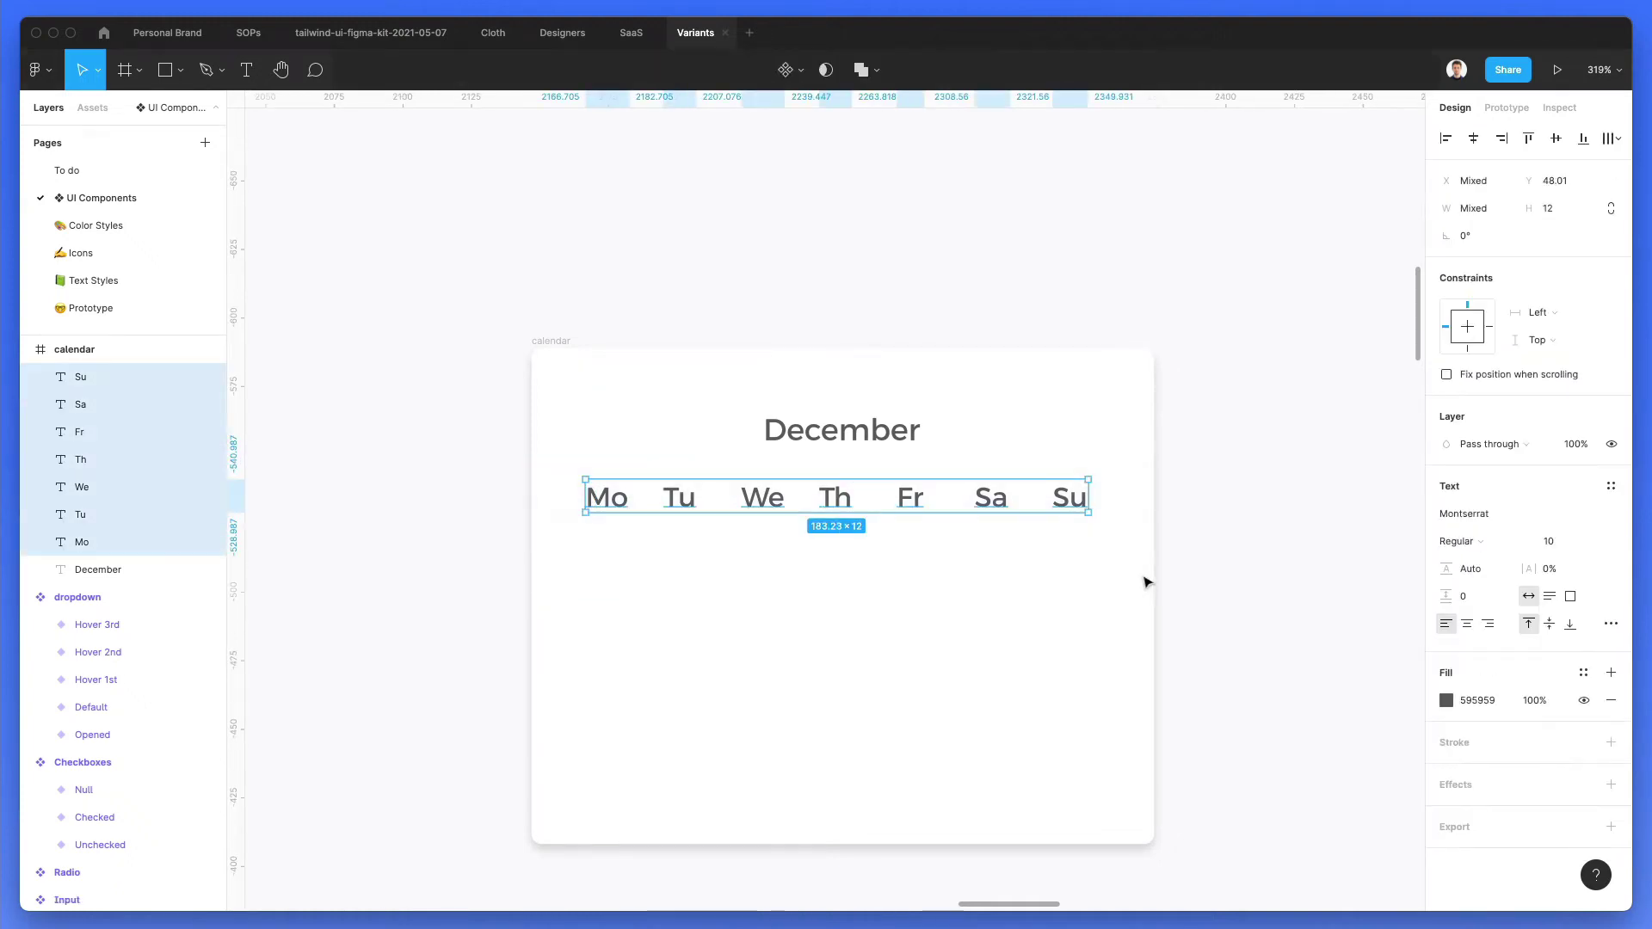
left_click(1610, 137)
left_click(1435, 215)
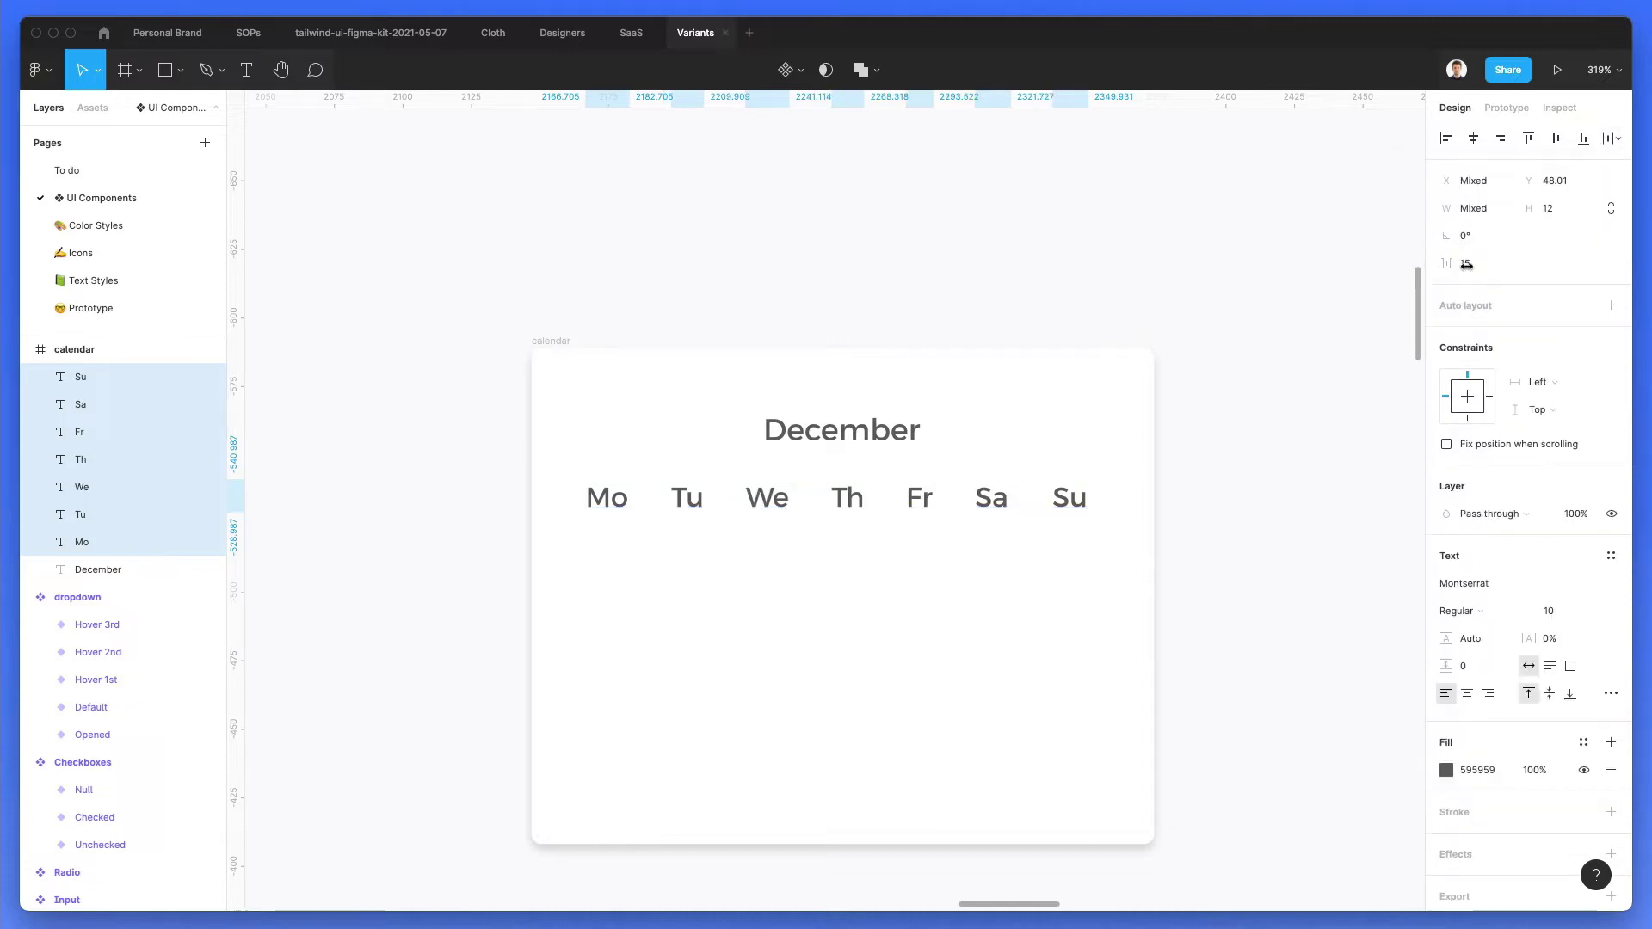
left_click(981, 575)
Step: Increase the weekday spacing to 18 and nudge the row slightly left
left_click_drag(980, 575, 619, 490)
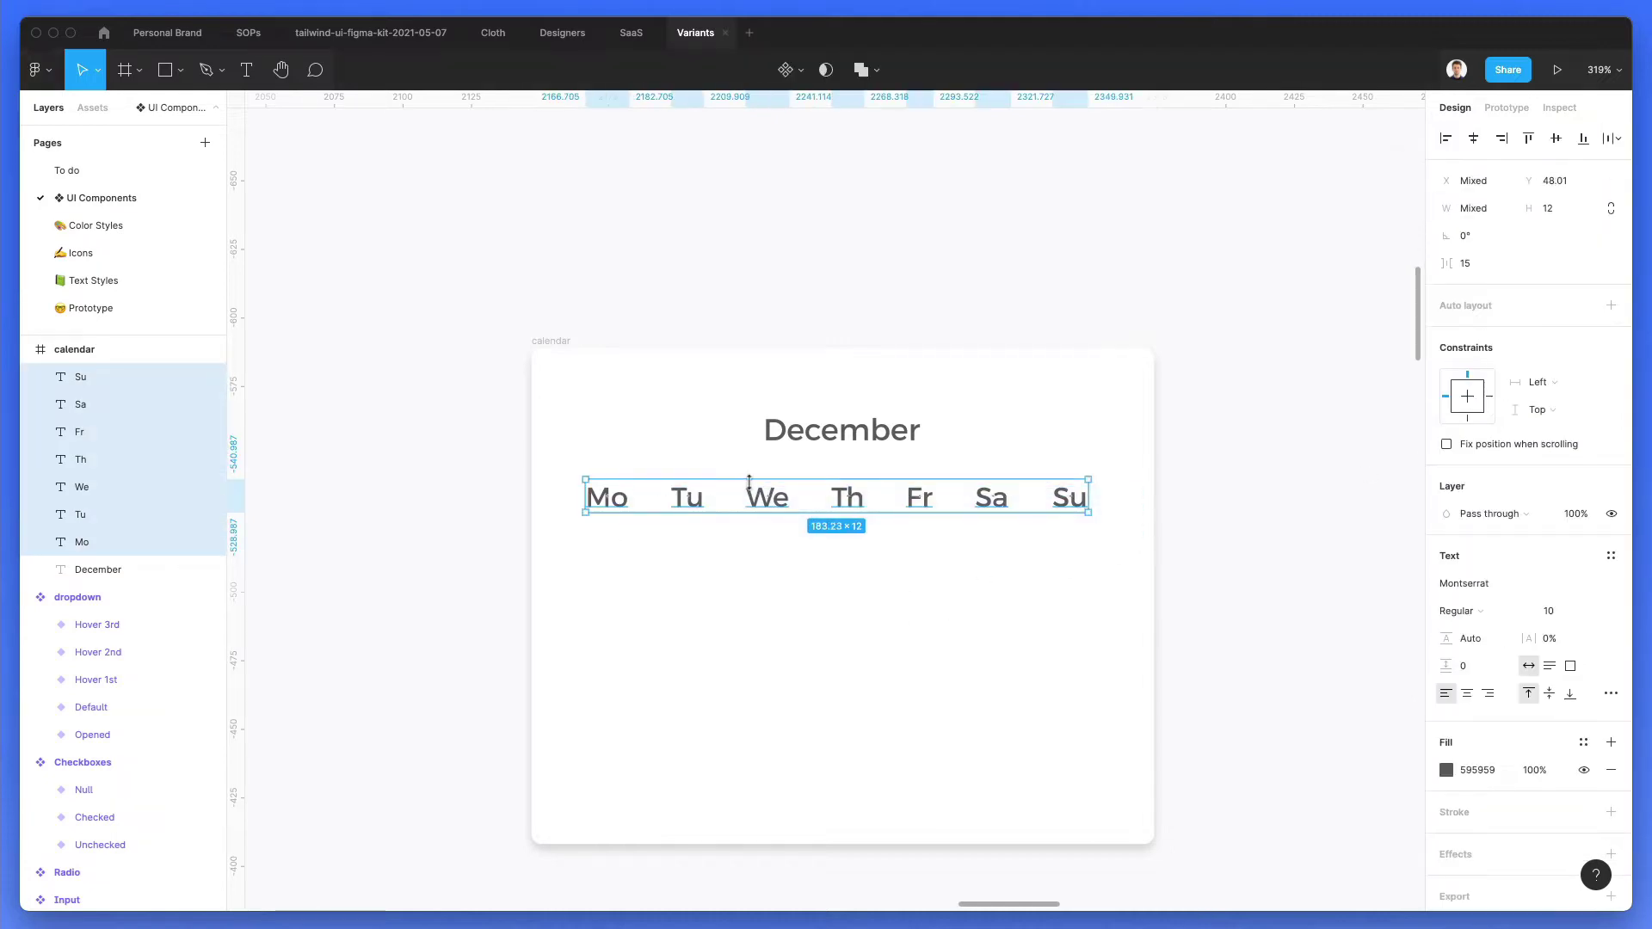
scroll(750, 480, "up", 5)
scroll(694, 516, "down", 5)
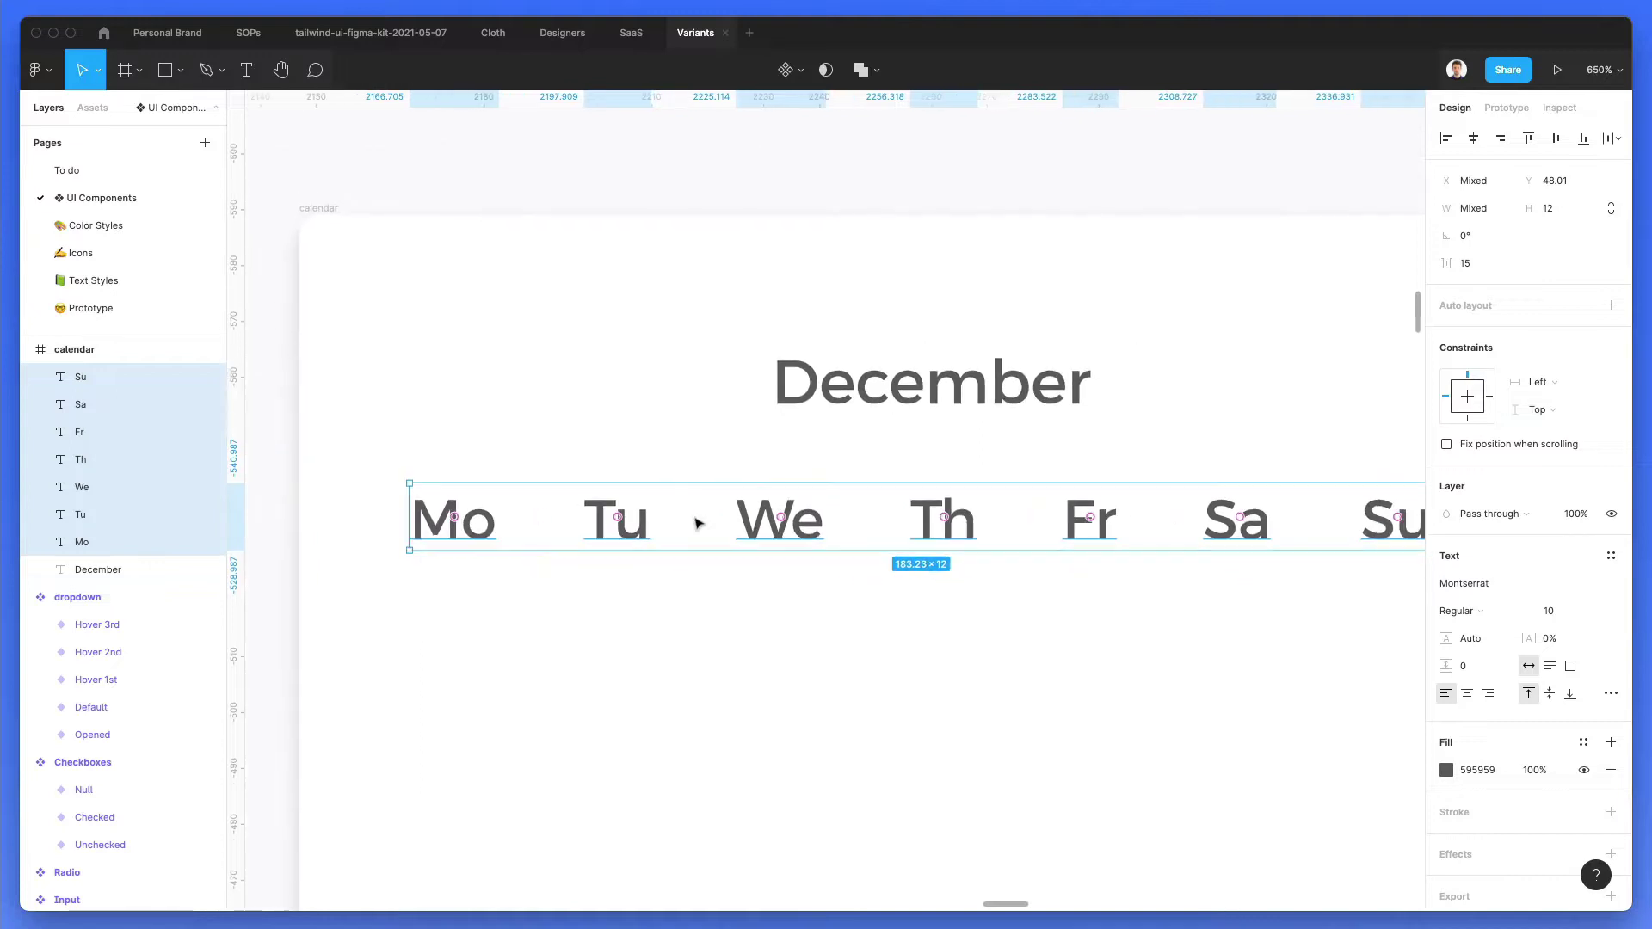
scroll(660, 527, "up", 3)
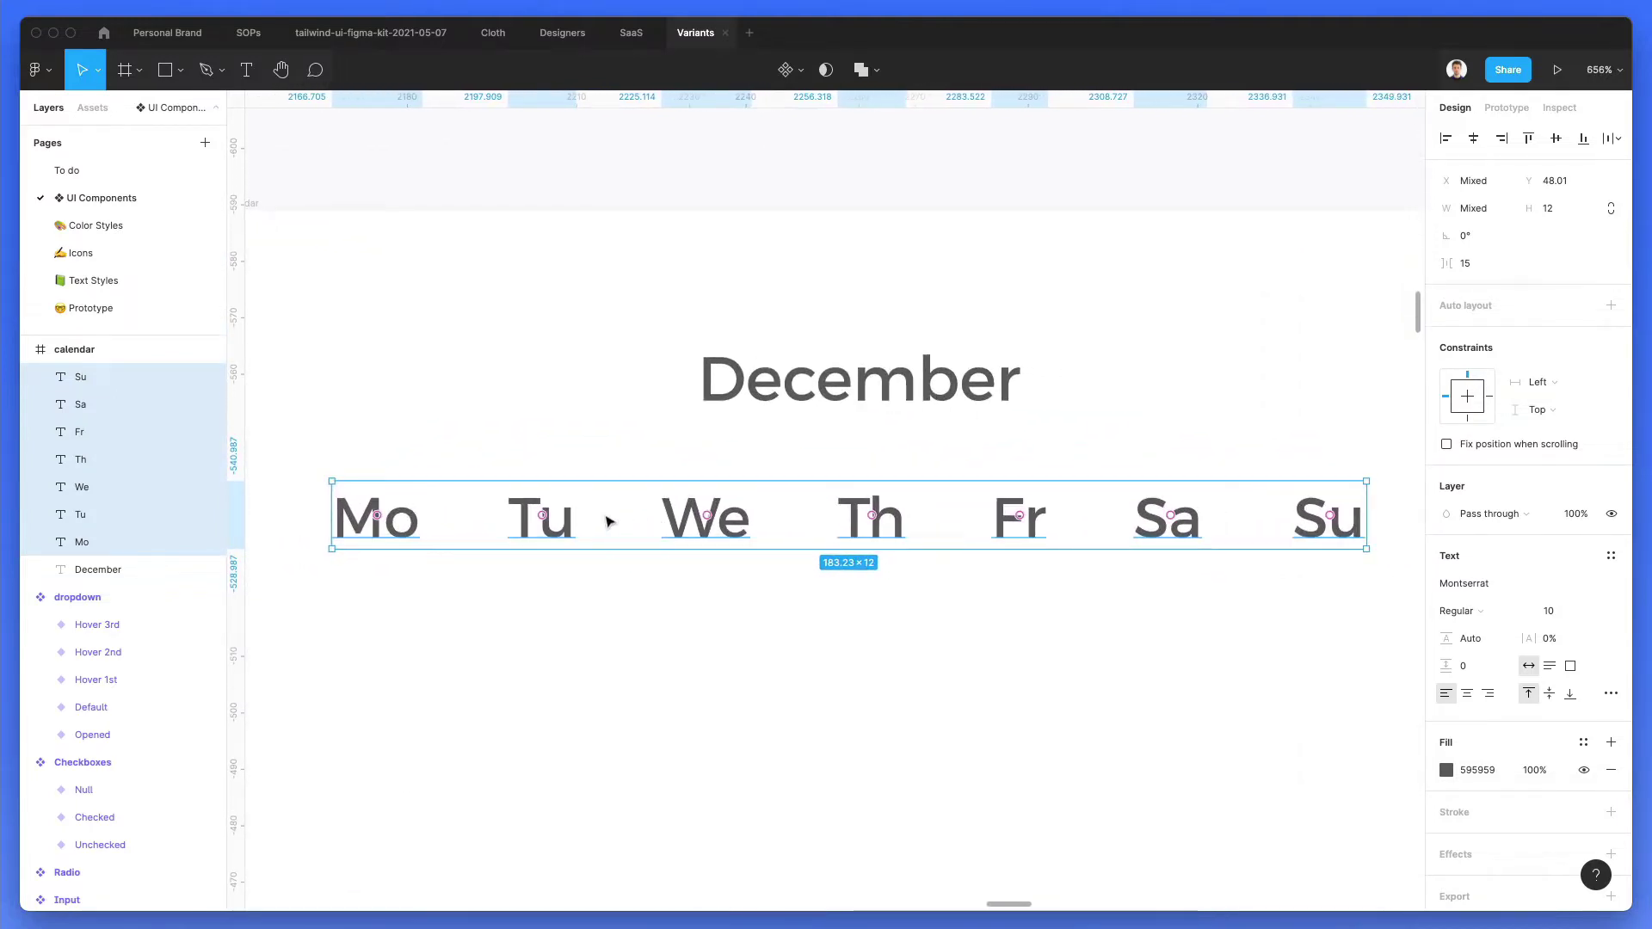
scroll(608, 522, "up", 1)
left_click_drag(620, 515, 646, 515)
scroll(650, 517, "down", 3)
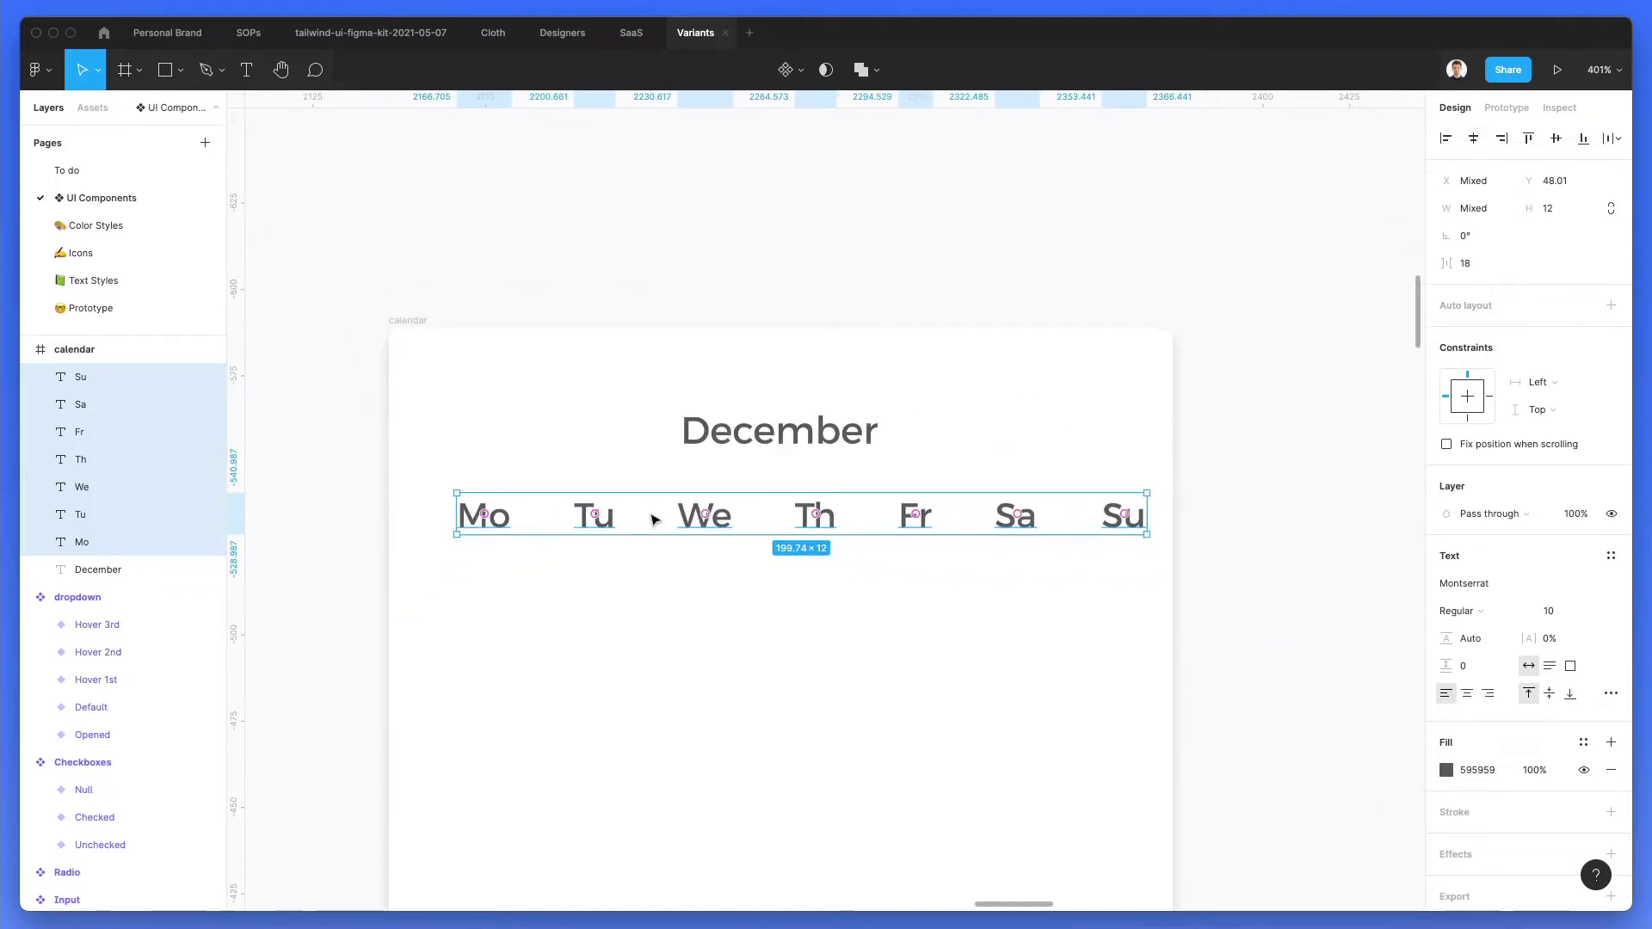
key("shift+Left")
key("shift+Right")
key("Left")
key("Left")
key("Left")
key("Left")
scroll(658, 513, "down", 3)
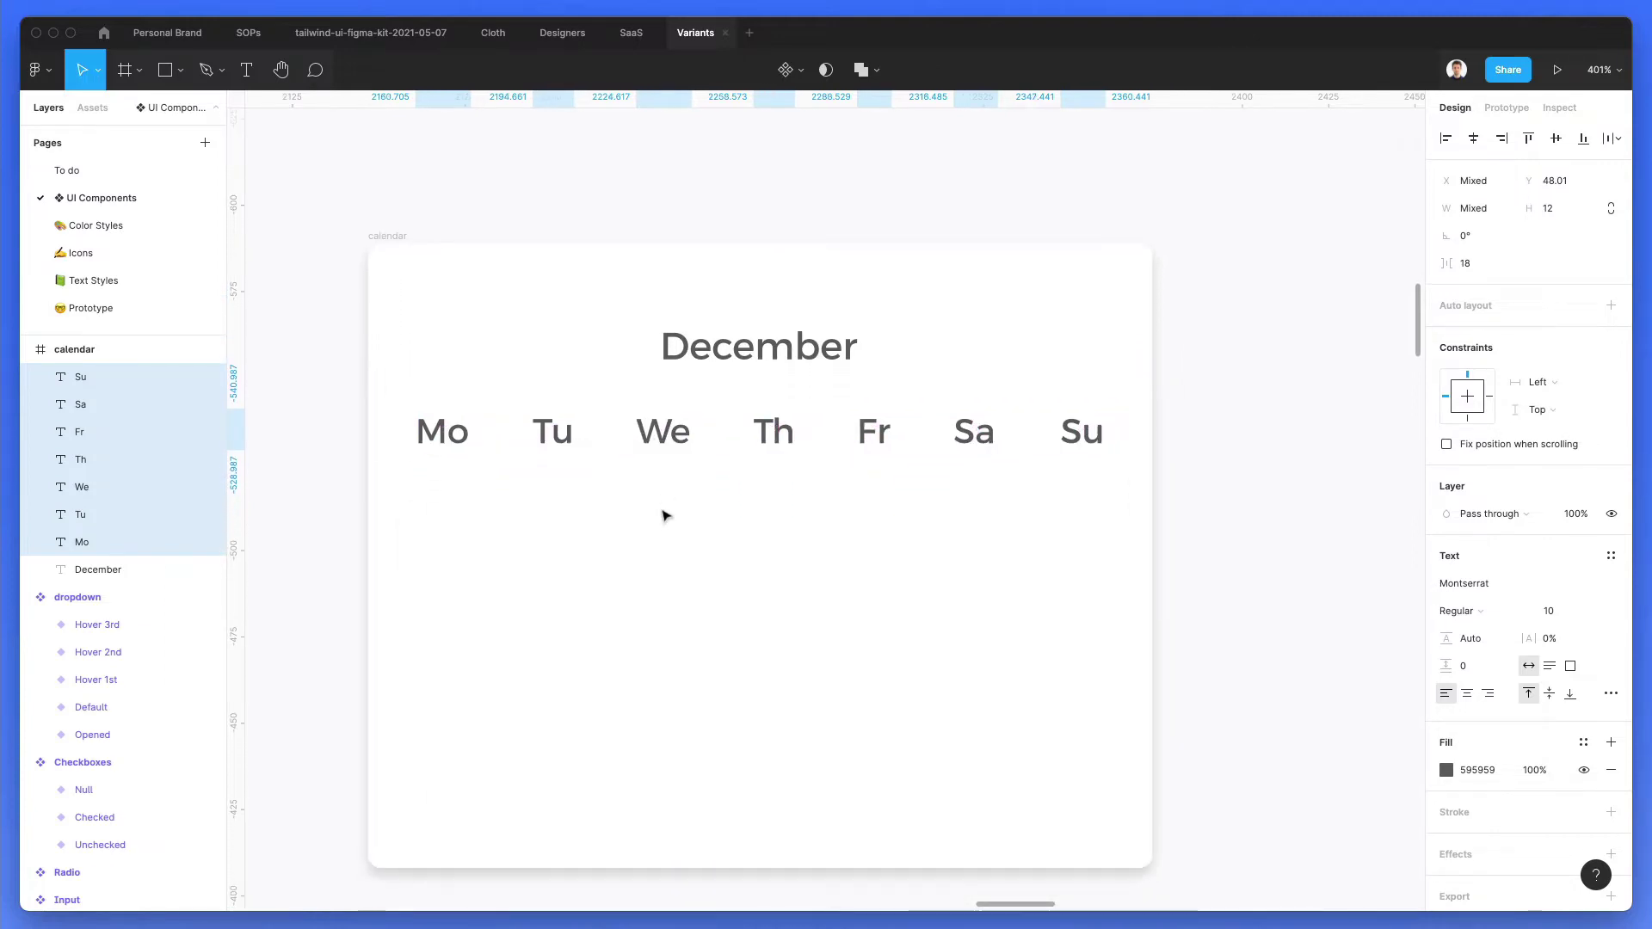
scroll(663, 515, "down", 3)
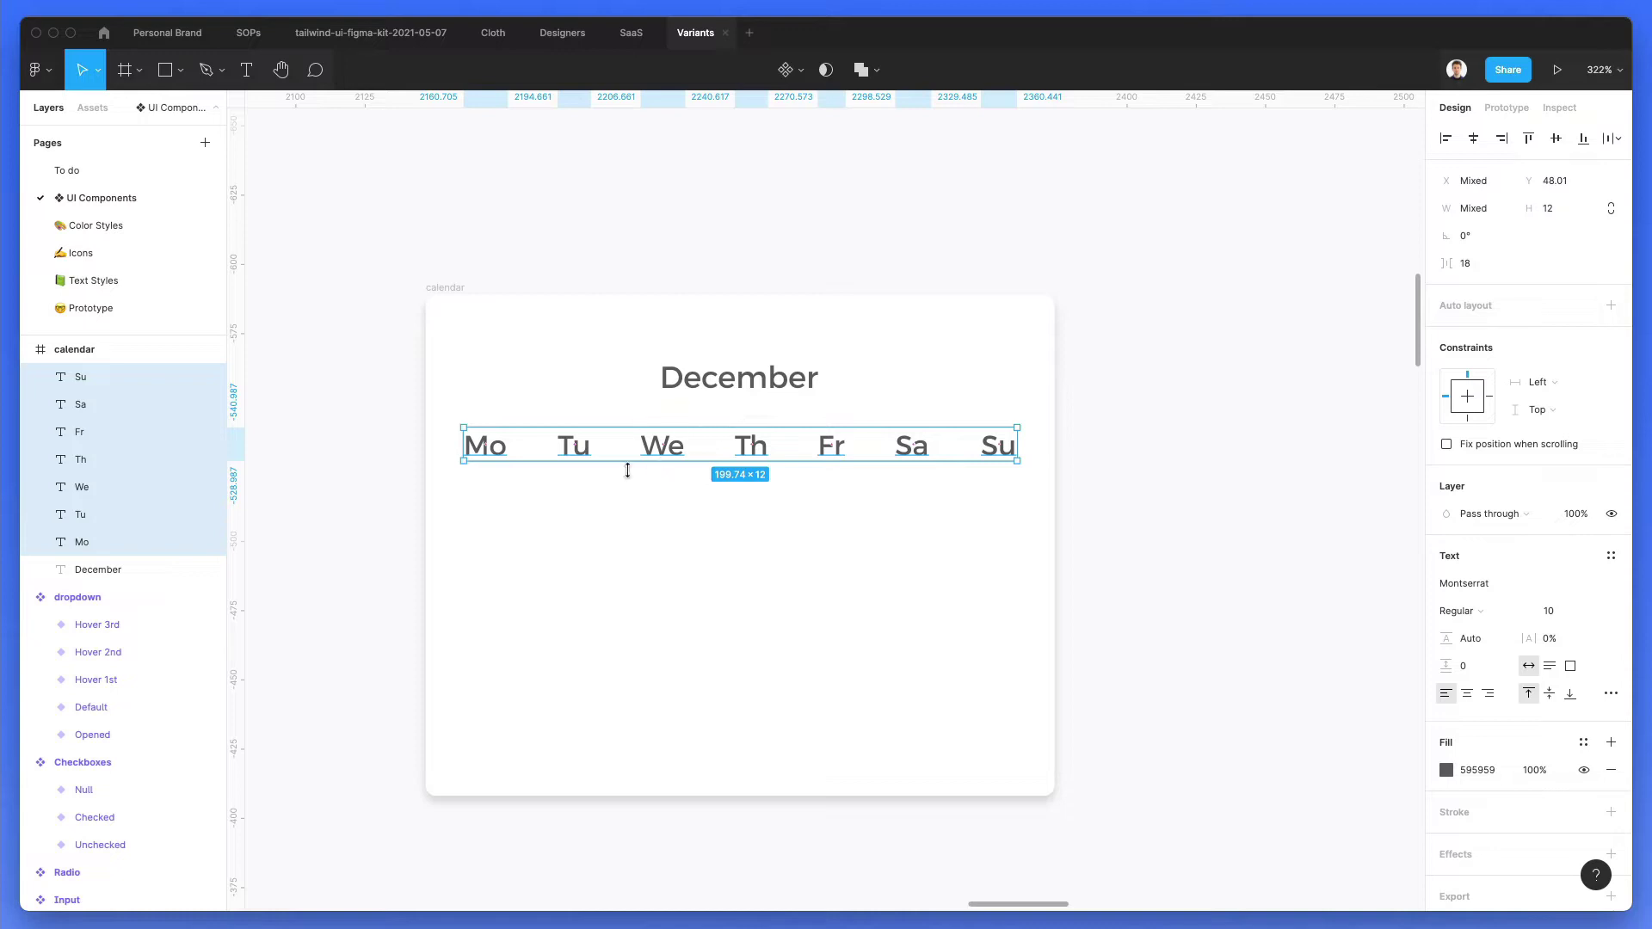
Step: Centre-align the weekday text and duplicate the row downward into stacked rows
left_click(1466, 693)
left_click_drag(837, 446, 839, 514)
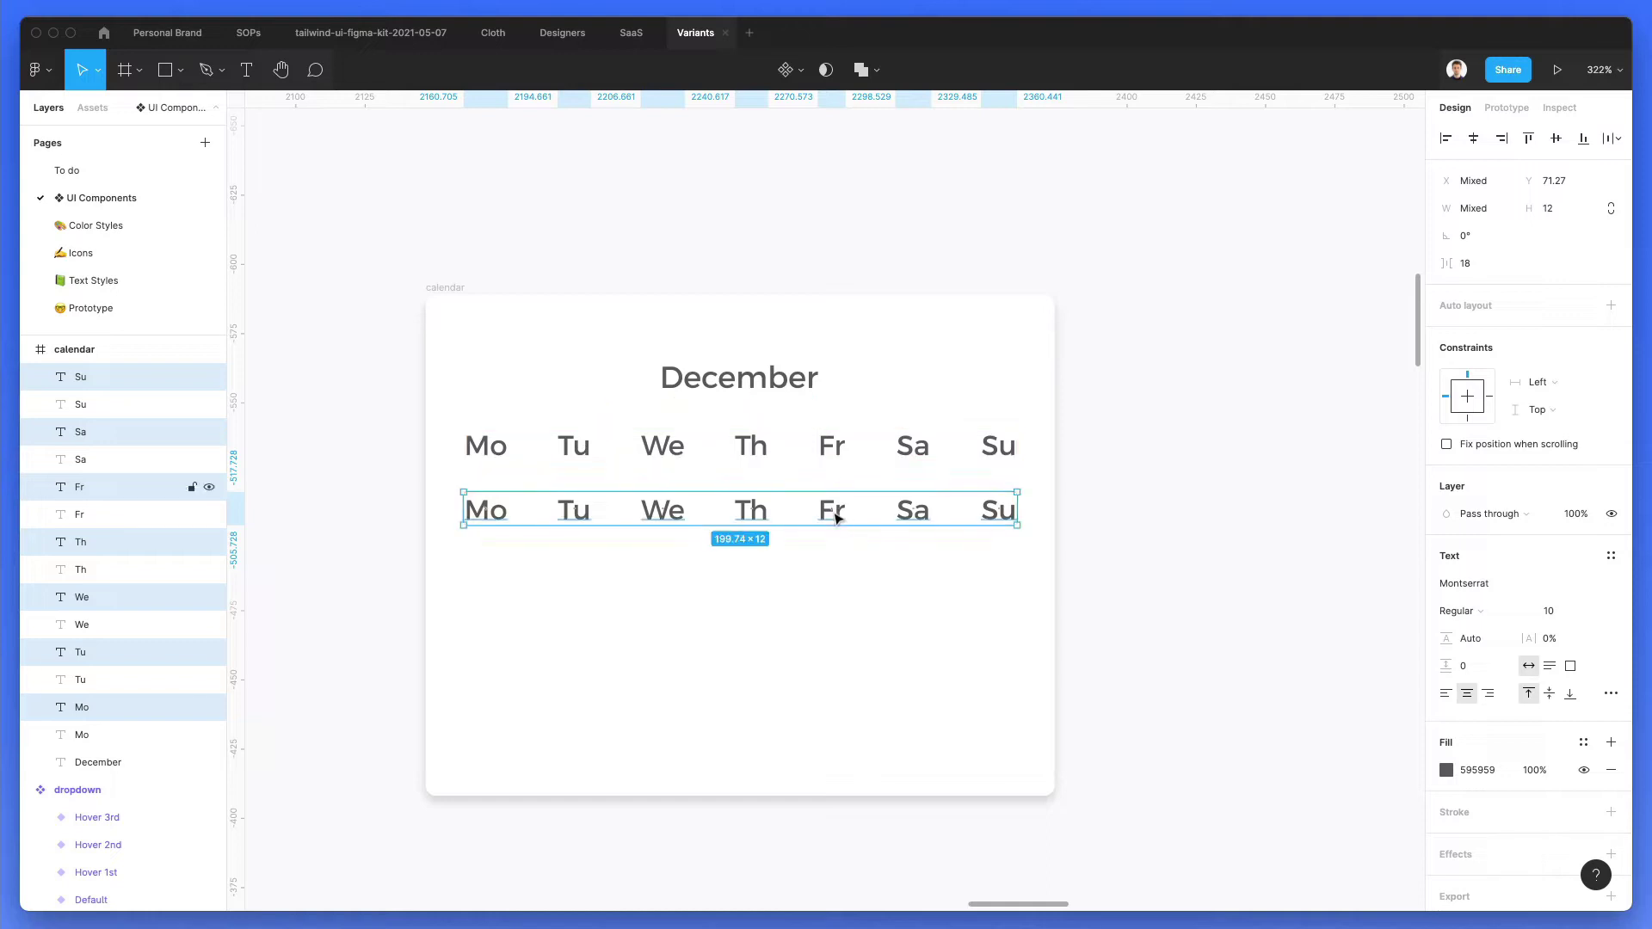
key("super+d")
key("super+d")
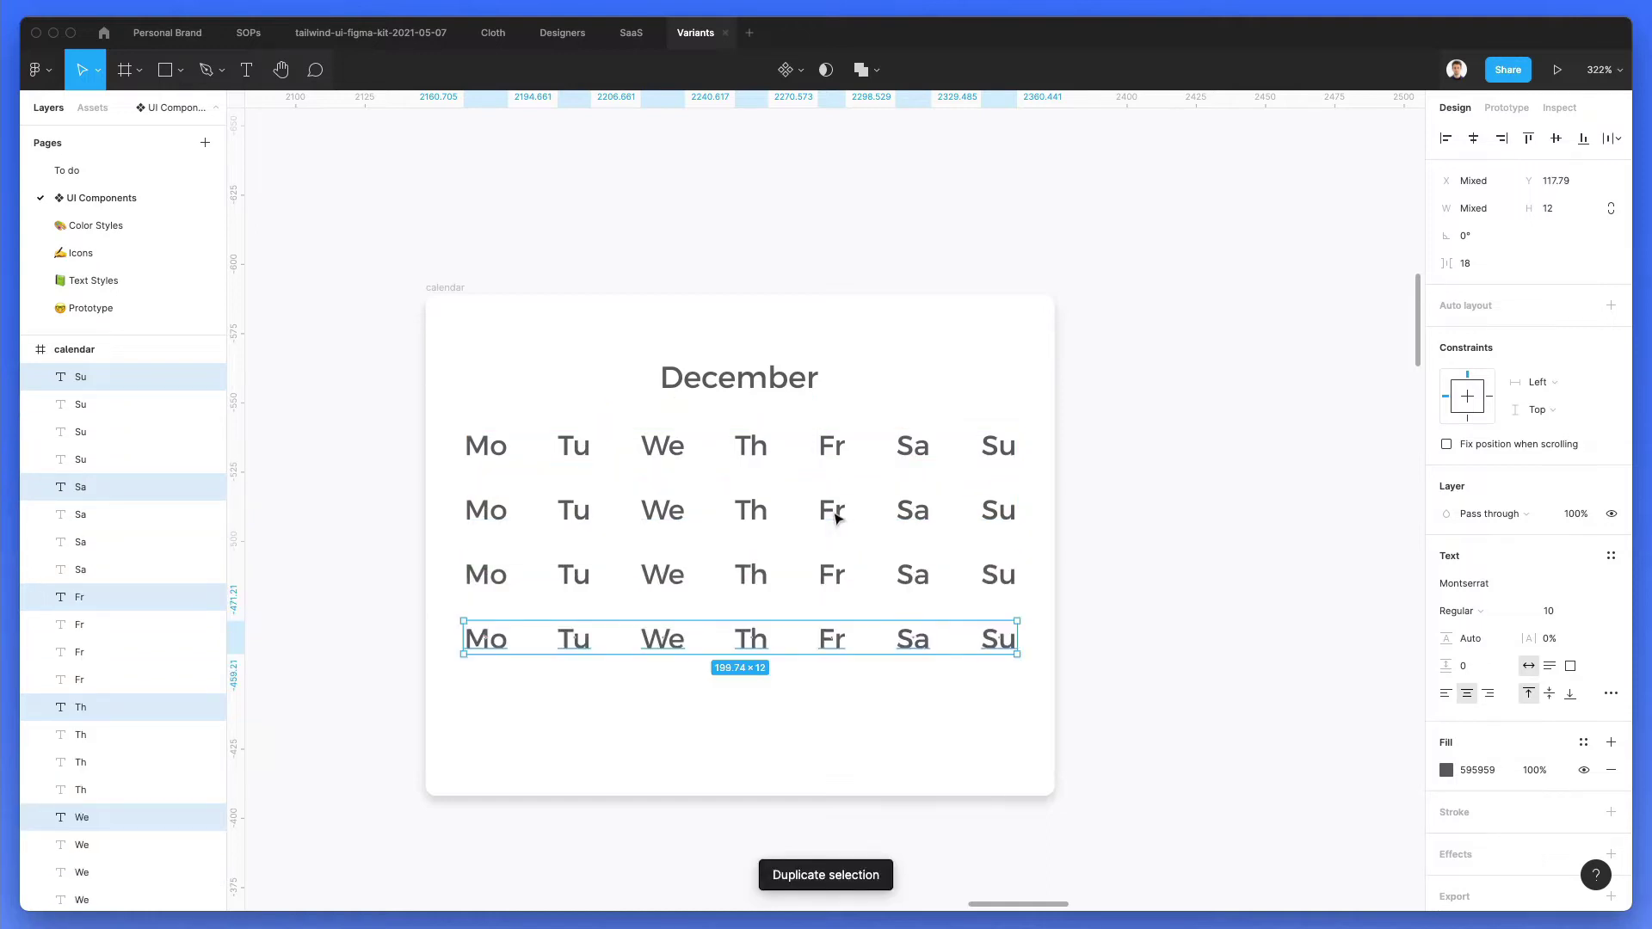
key("super+d")
key("super+d")
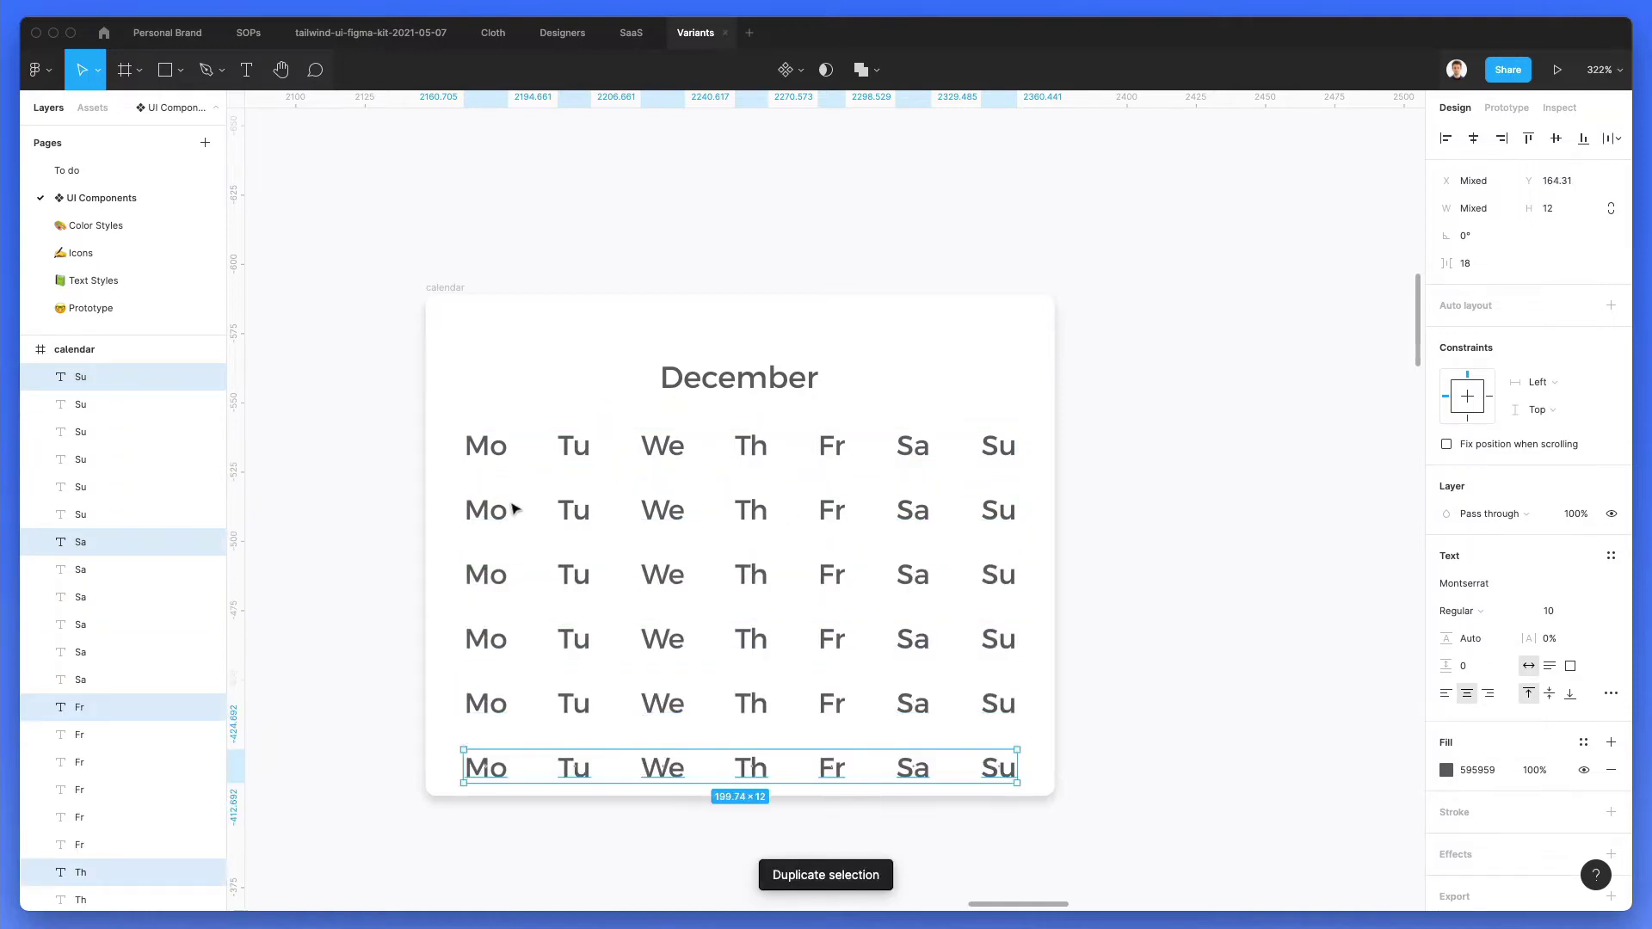
Step: Fill the second grid row with dates 31, then 1 through 6
double_click(511, 510)
type("31")
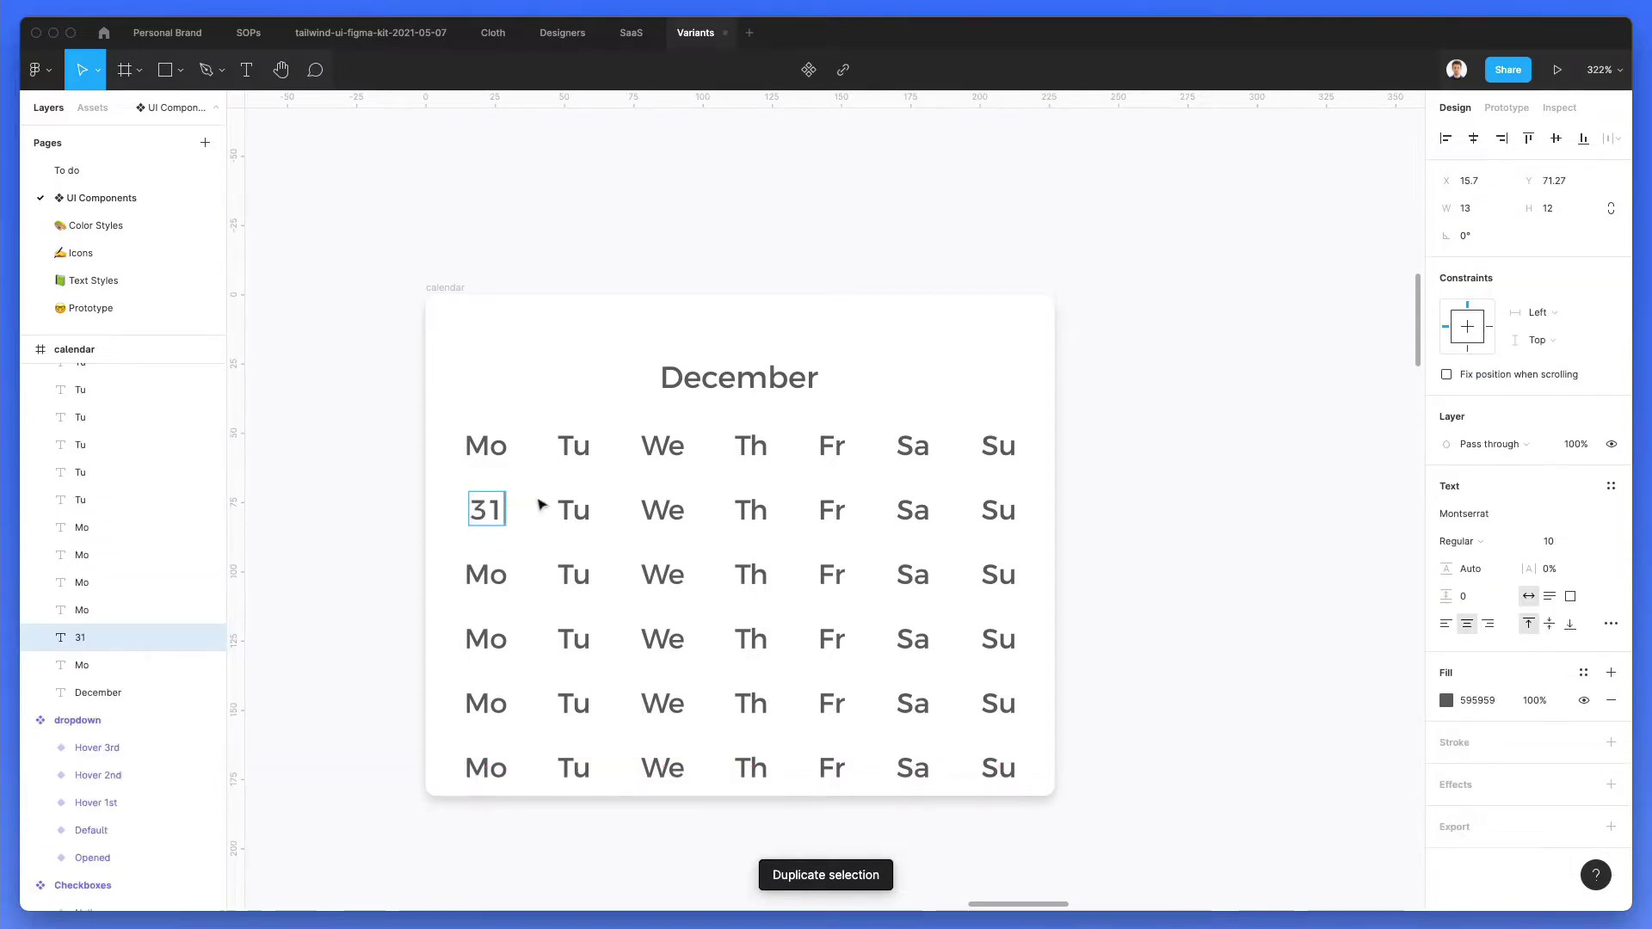
double_click(573, 509)
type("1")
double_click(670, 509)
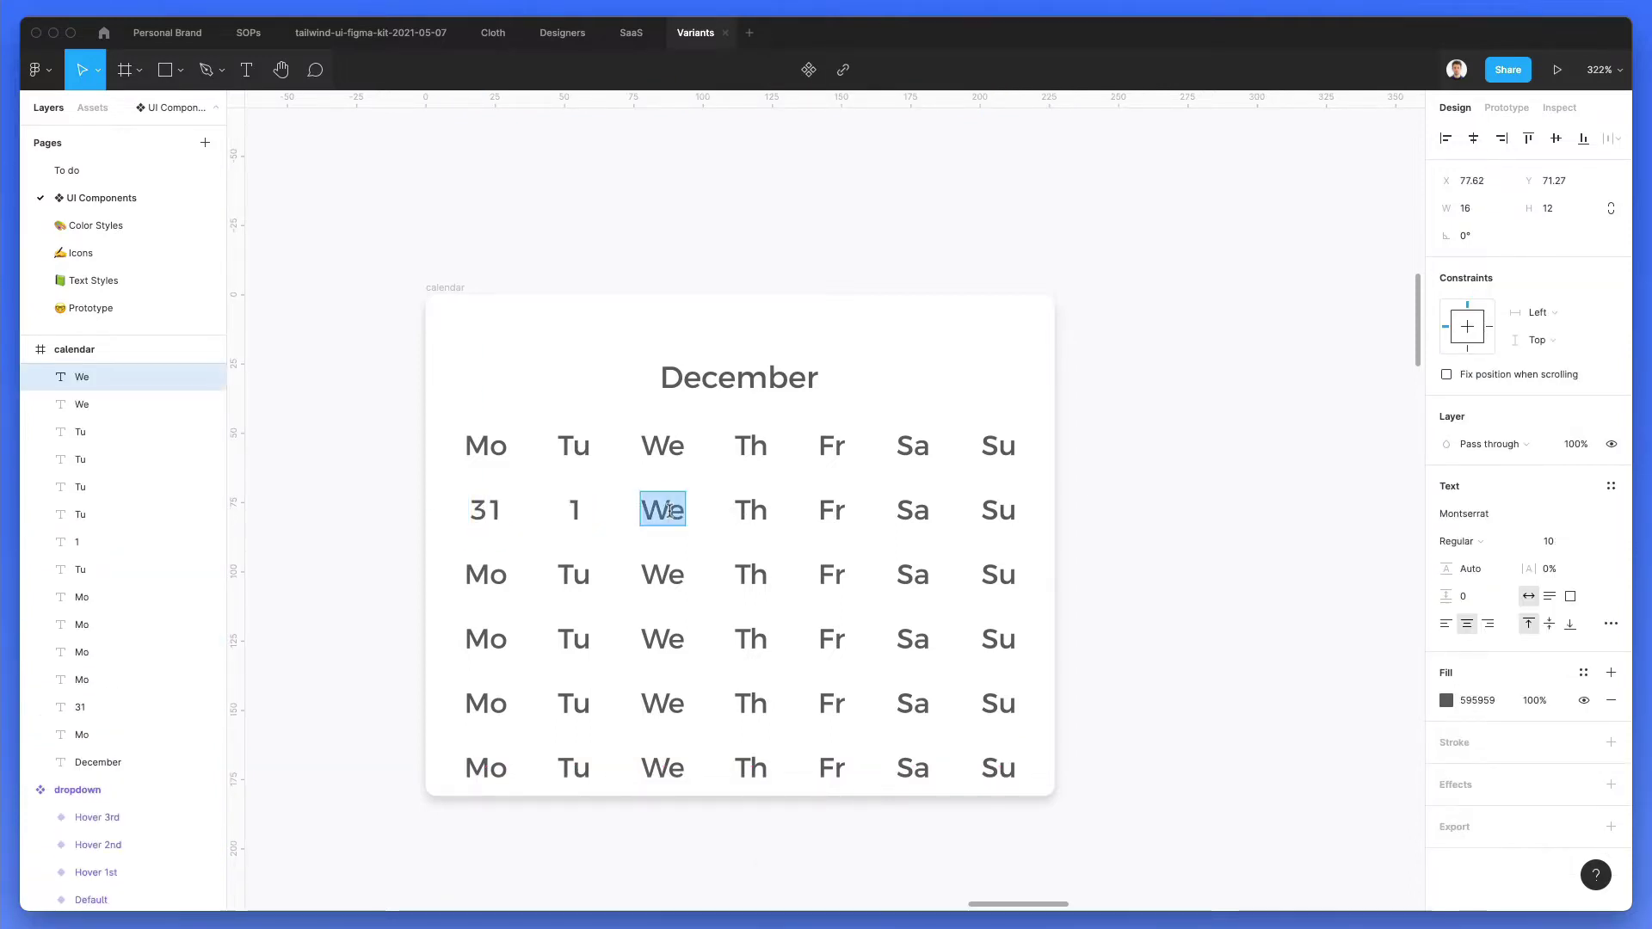
type("2")
double_click(746, 508)
type("3")
double_click(832, 509)
type("4")
double_click(912, 509)
type("5")
double_click(998, 510)
type("6")
Step: Number the third grid row 7 through 13
double_click(486, 574)
type("7")
double_click(574, 574)
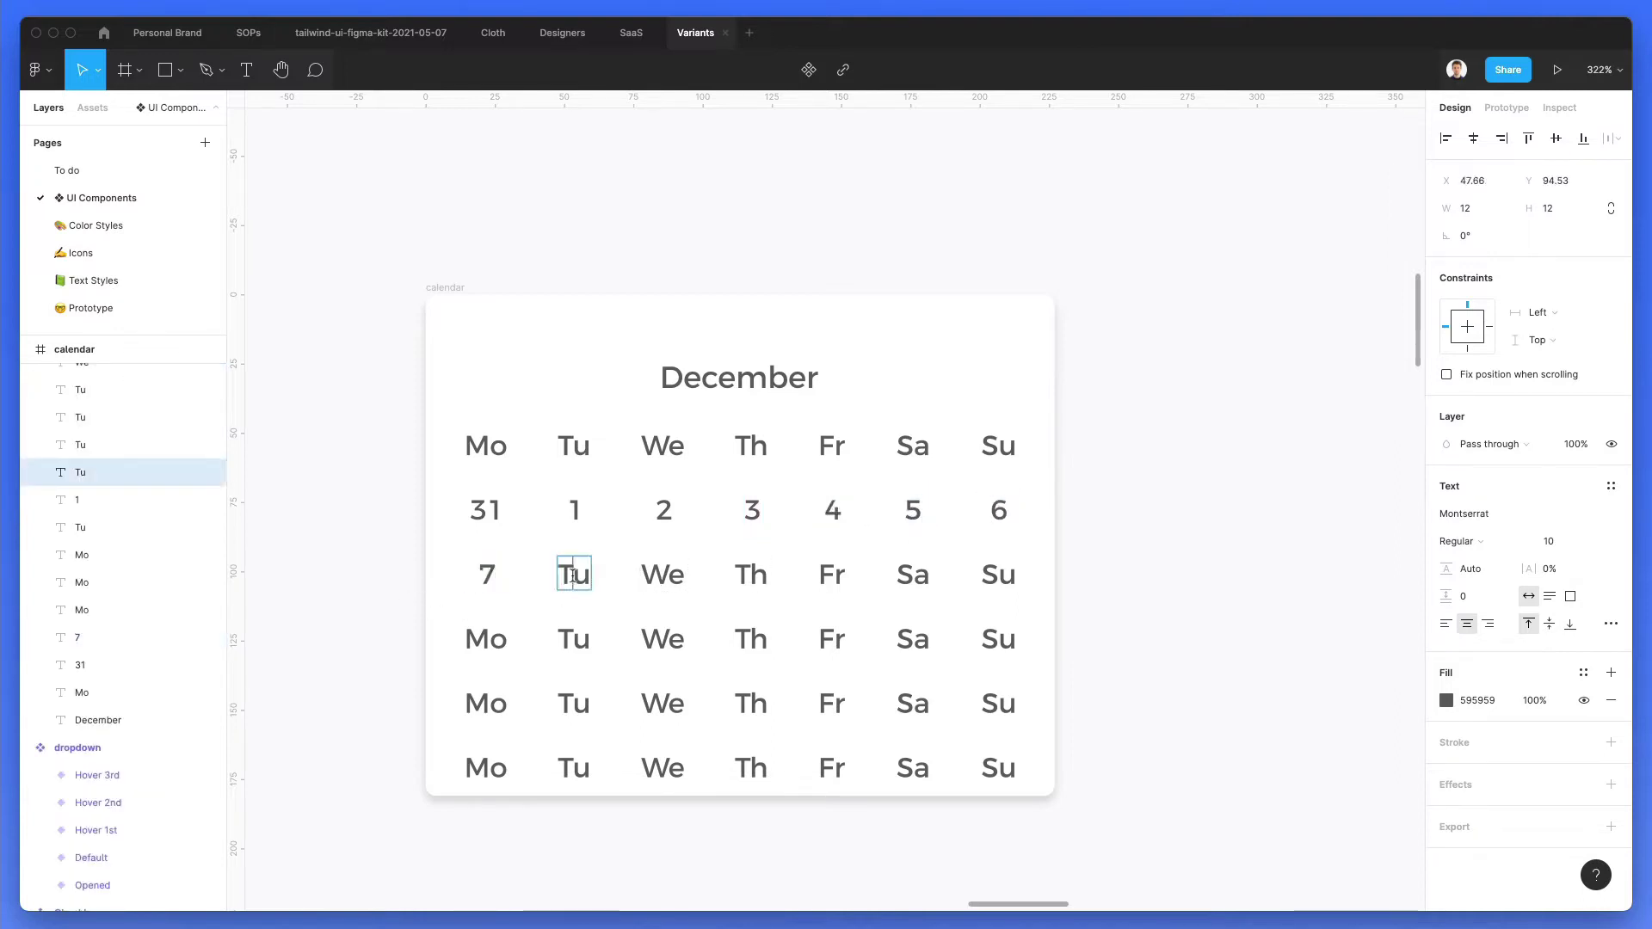
type("8")
double_click(662, 573)
type("9")
double_click(751, 574)
type("10")
double_click(832, 573)
type("11")
double_click(913, 574)
type("12")
double_click(991, 578)
type("13")
Step: Number the fourth grid row 14 through 20
double_click(486, 639)
type("14")
double_click(574, 639)
type("15")
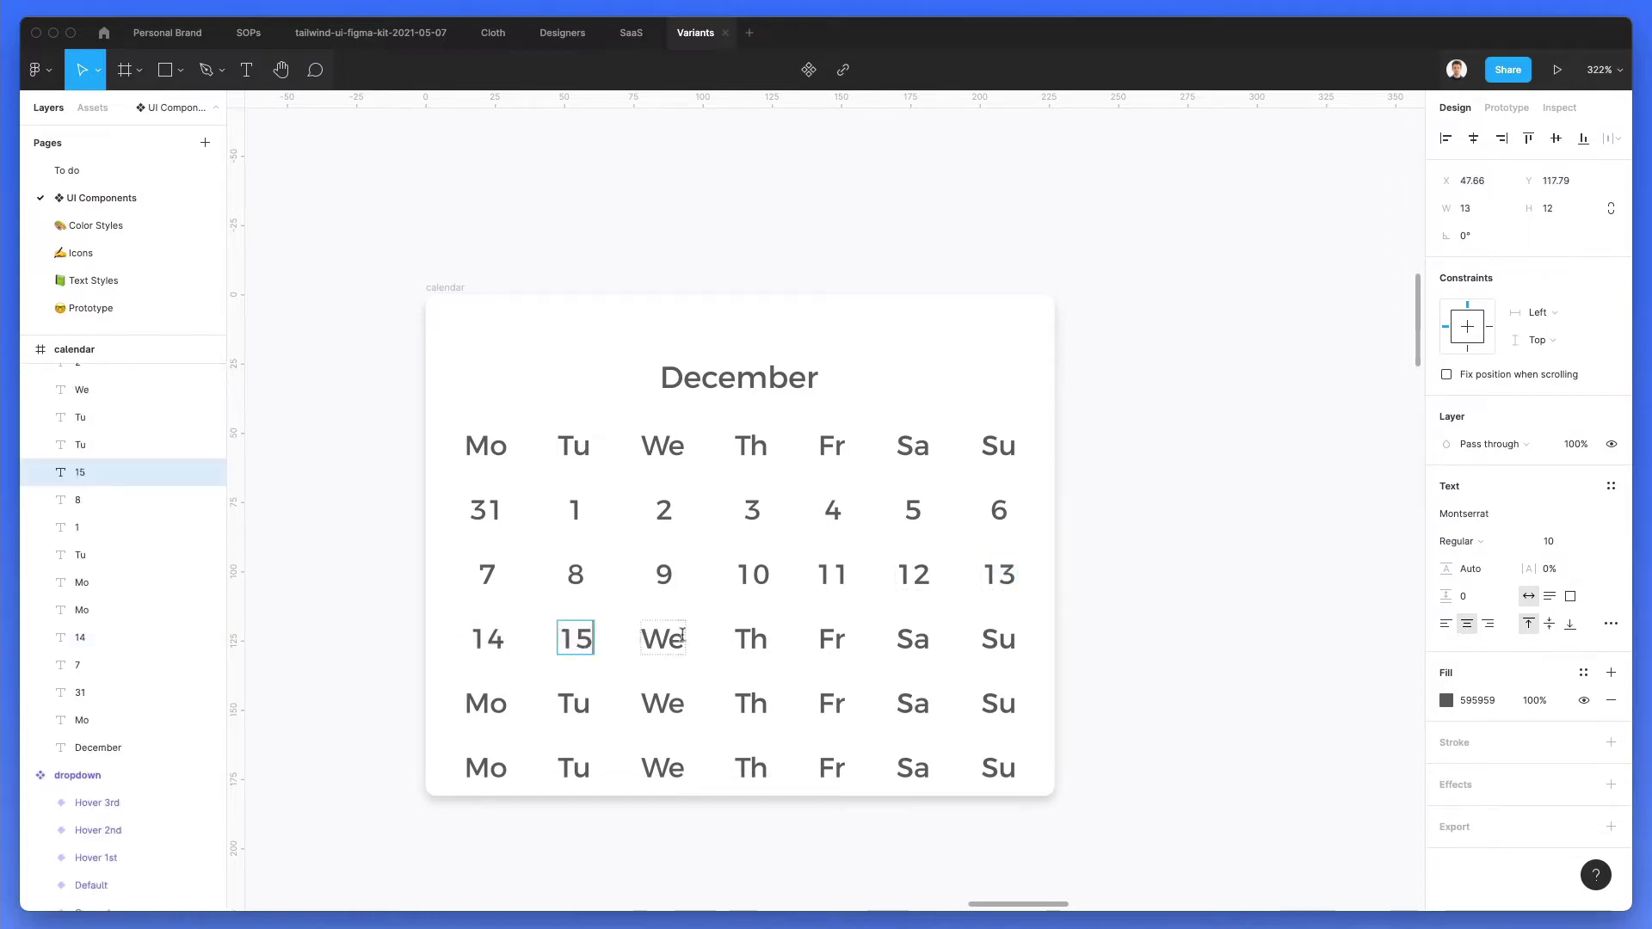
double_click(663, 638)
type("16")
double_click(751, 638)
type("17")
double_click(832, 639)
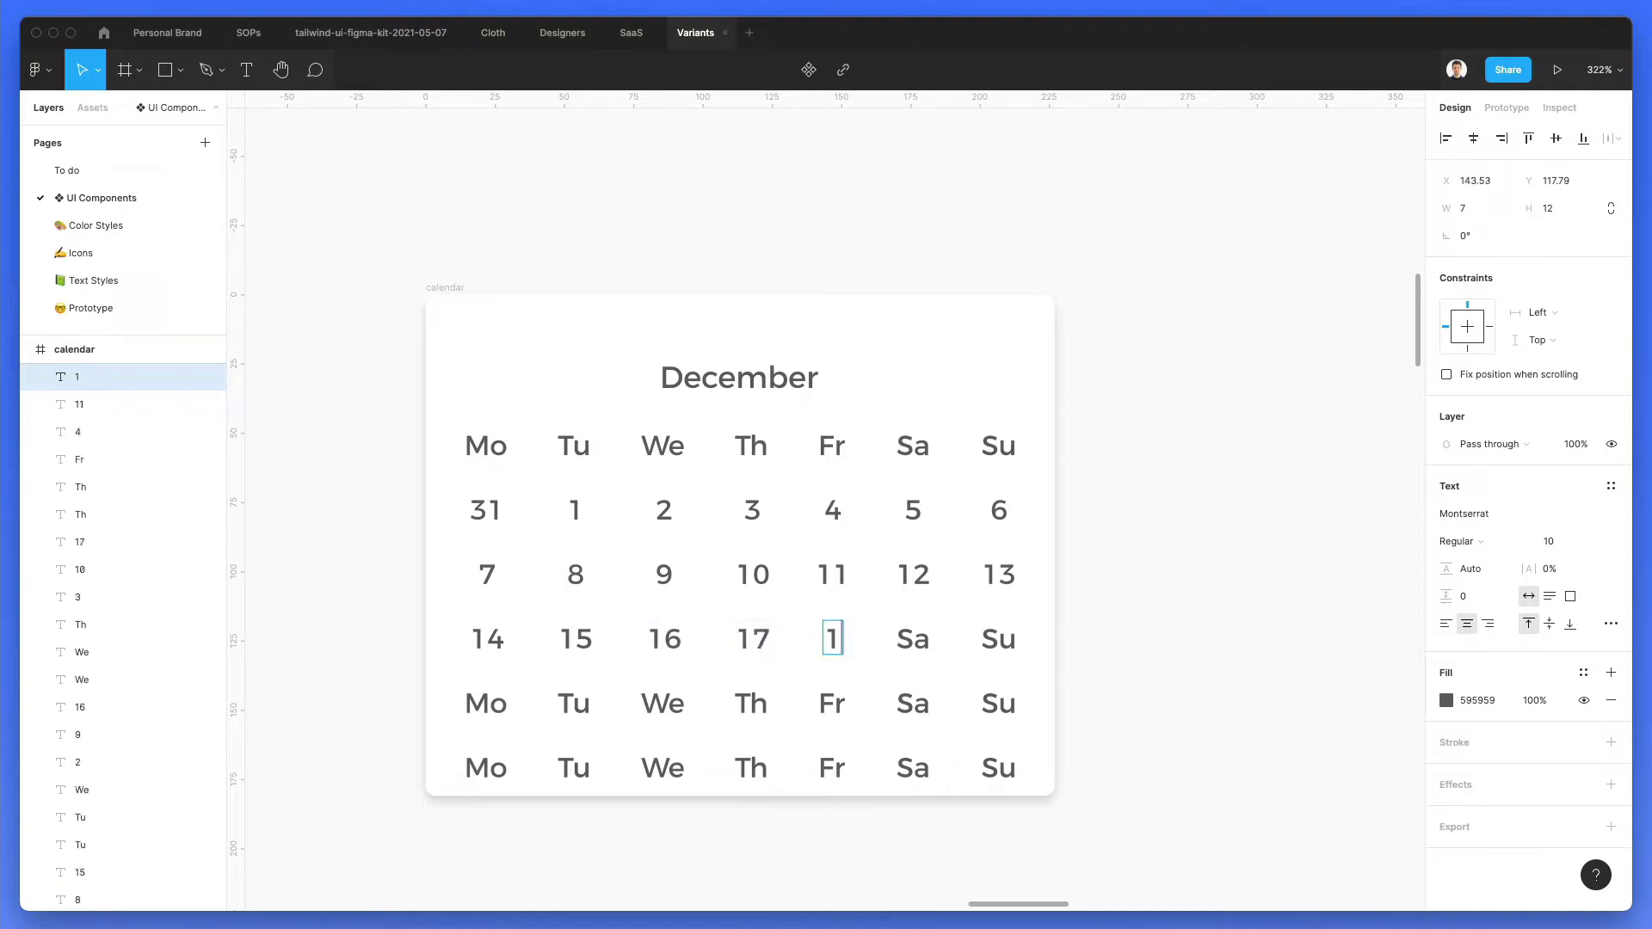
type("8")
key("Escape")
key("Tab")
key("Return")
type("19")
key("Escape")
key("Tab")
key("Return")
type("20")
key("Escape")
Step: Number the fifth grid row 21 through 27
key("Tab")
key("Return")
type("21")
key("Escape")
key("Tab")
key("Return")
type("22")
key("Escape")
key("Tab")
key("Return")
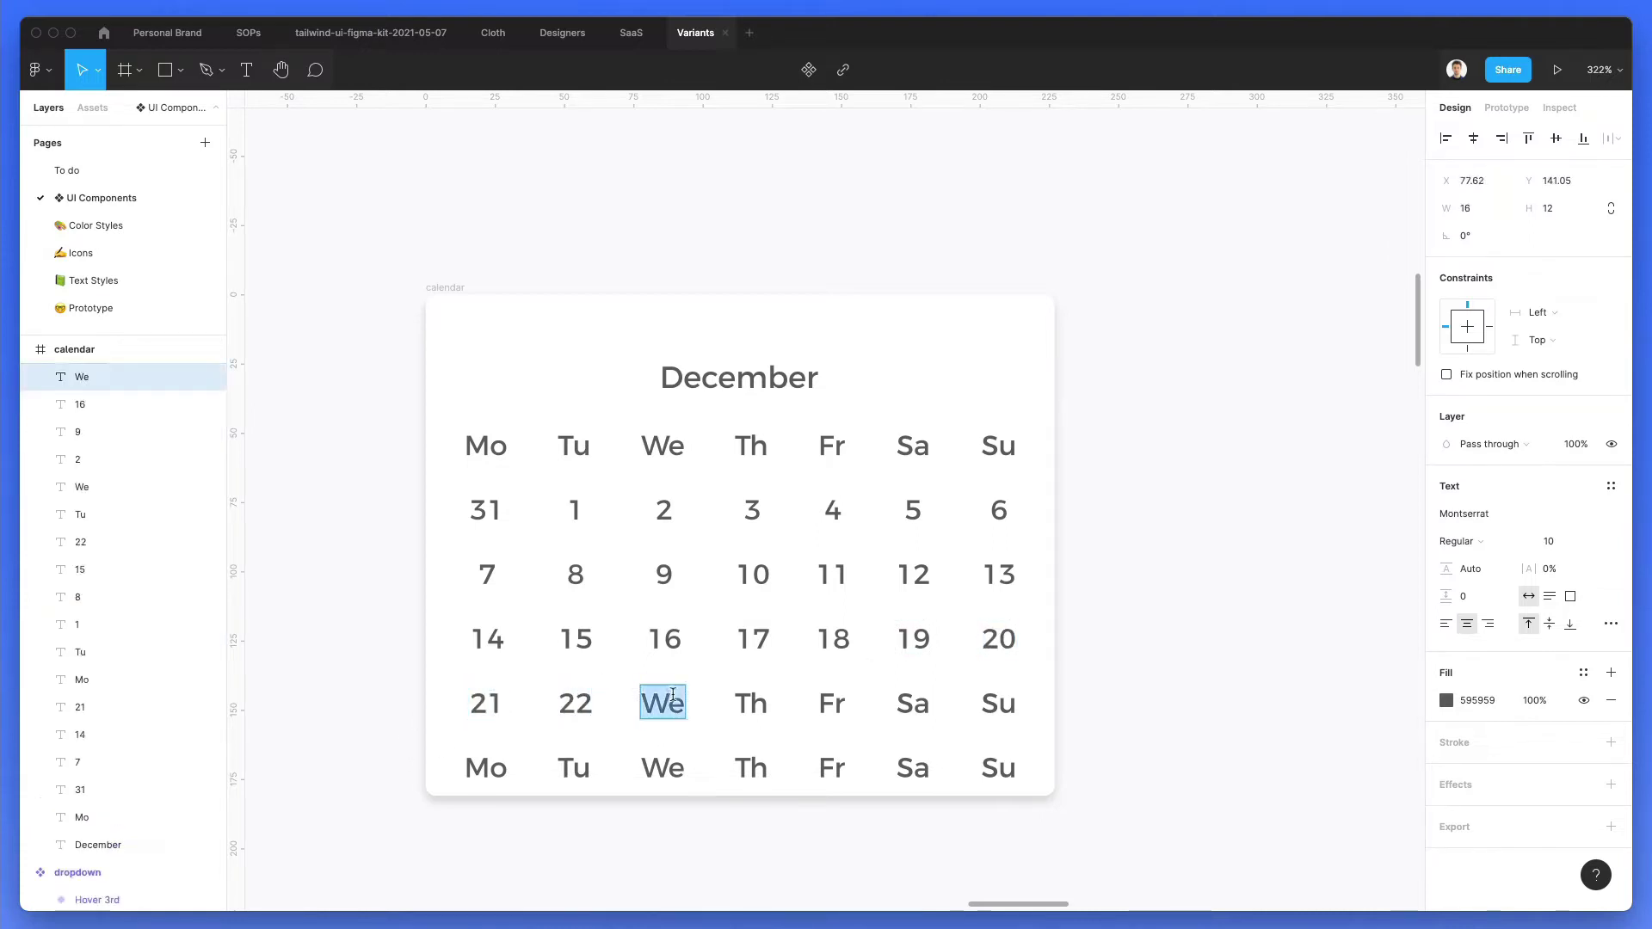
type("23")
key("Escape")
key("Tab")
key("Return")
type("24")
key("Escape")
key("Tab")
key("Return")
type("25")
key("Escape")
key("Tab")
key("Return")
type("26")
key("Escape")
key("Tab")
key("Return")
type("27")
key("Escape")
Step: Fill the bottom row with 28, 29, 30, 31, then 1, 2, 3
double_click(486, 761)
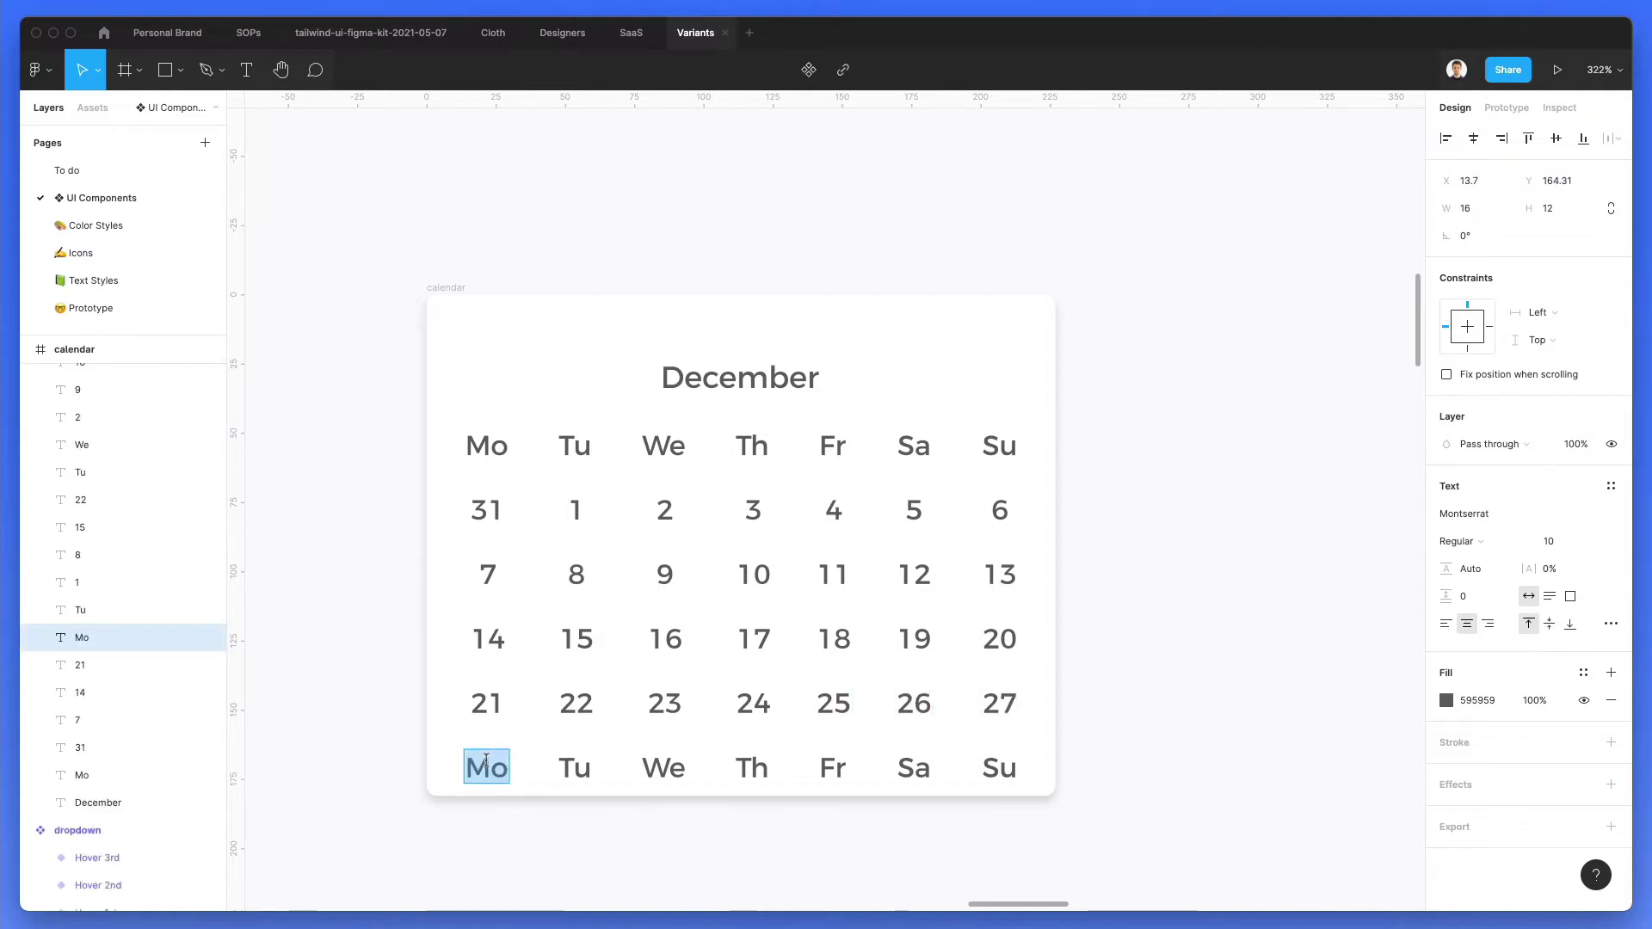
type("28")
key("Escape")
left_click(569, 768)
key("Return")
type("29")
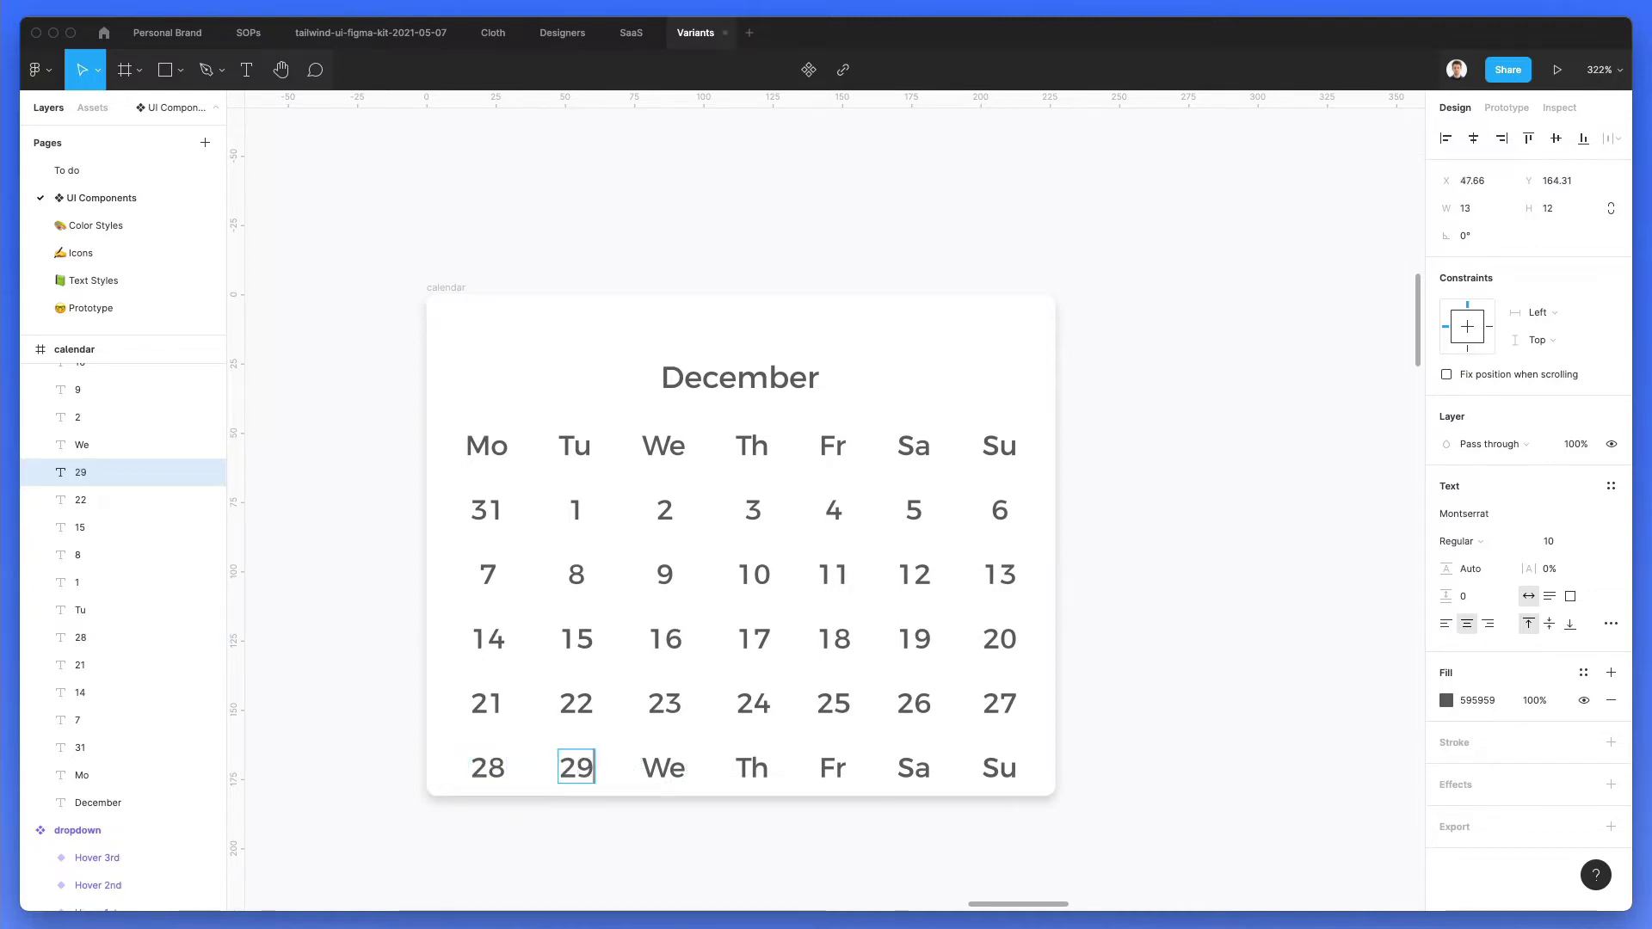
key("Escape")
double_click(654, 770)
type("30")
key("Escape")
double_click(764, 768)
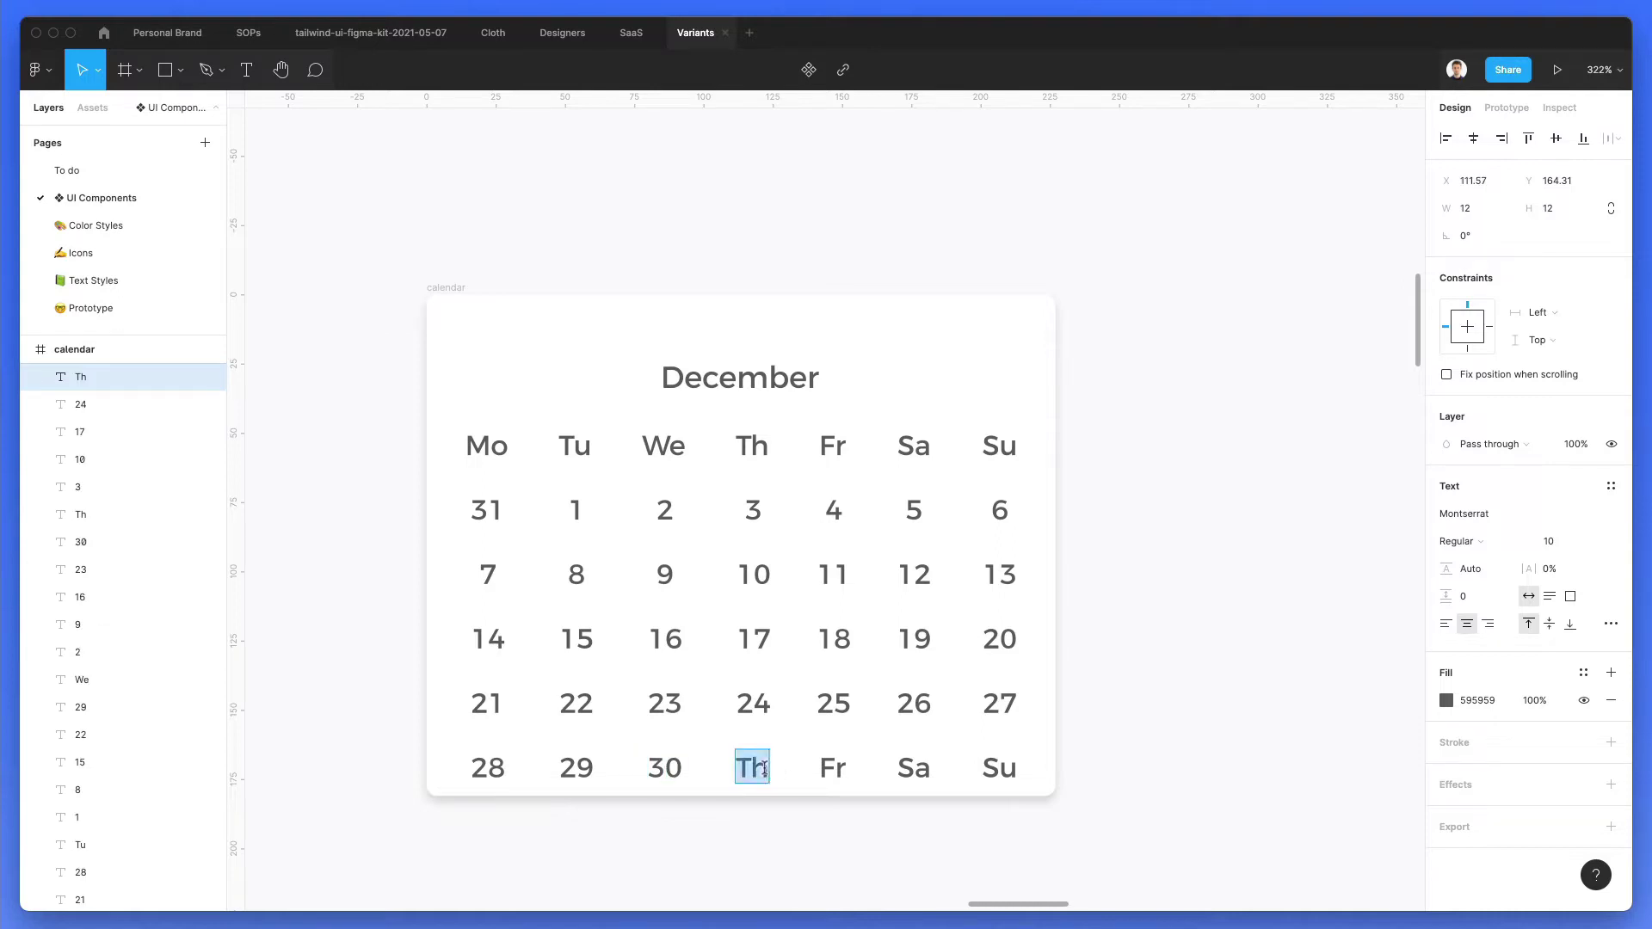
type("31")
key("Escape")
double_click(833, 768)
type("1")
key("Escape")
double_click(913, 768)
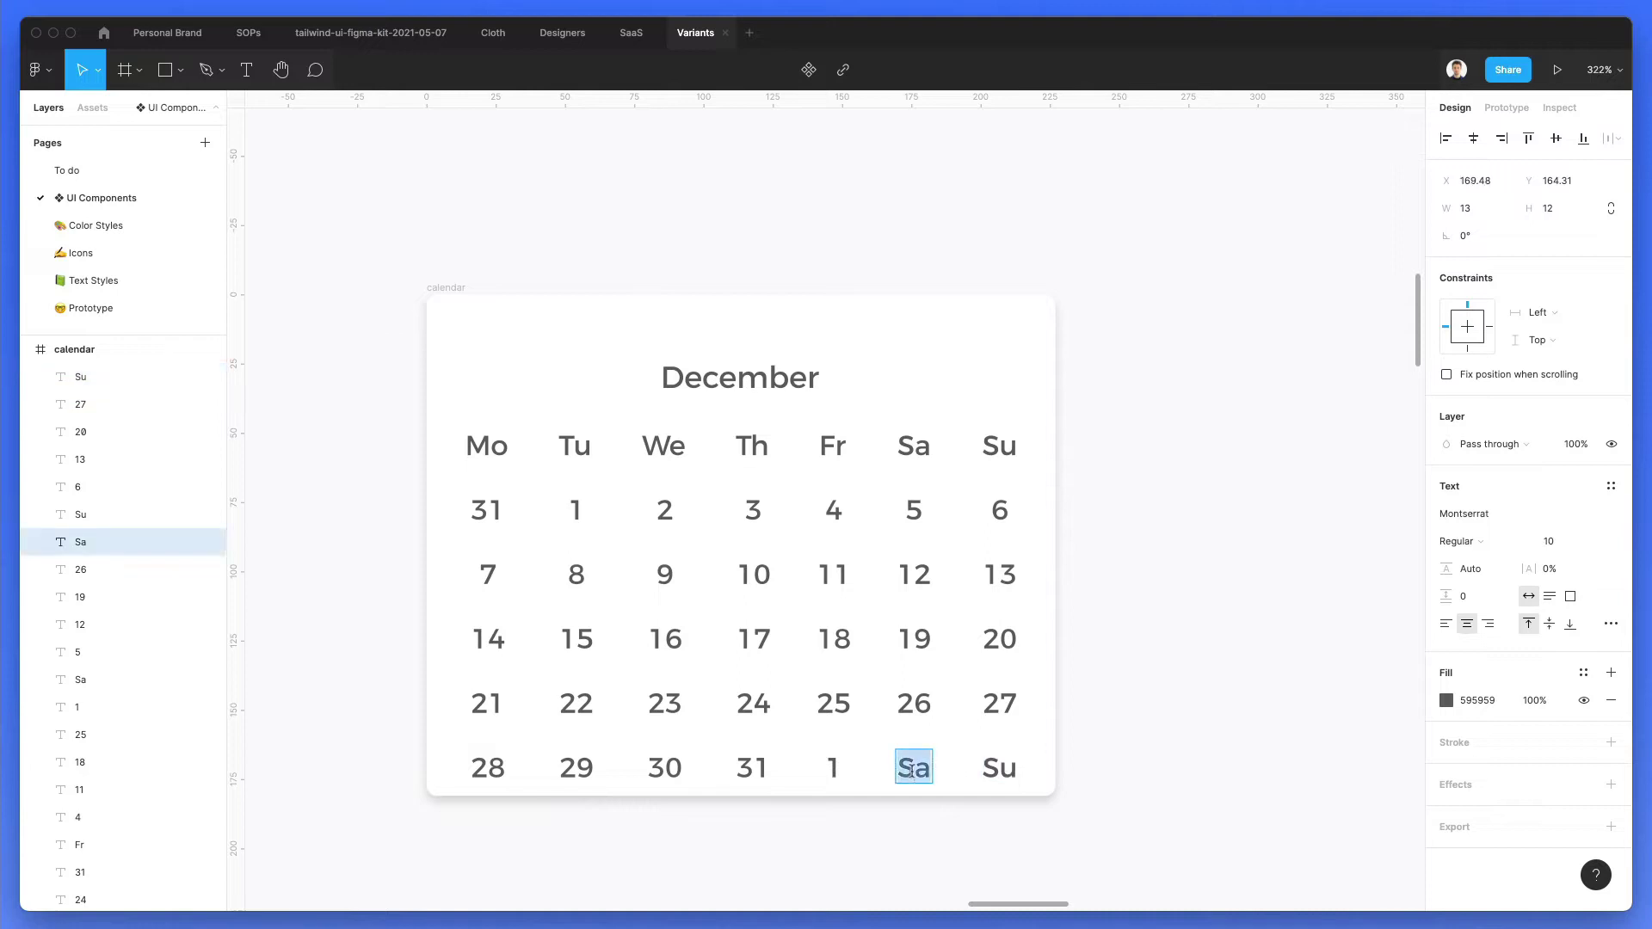
type("2")
key("Escape")
double_click(999, 768)
type("3")
key("Escape")
Step: Make the calendar card slightly taller by dragging its bottom edge down
scroll(1119, 731, "down", 2)
left_click(563, 362)
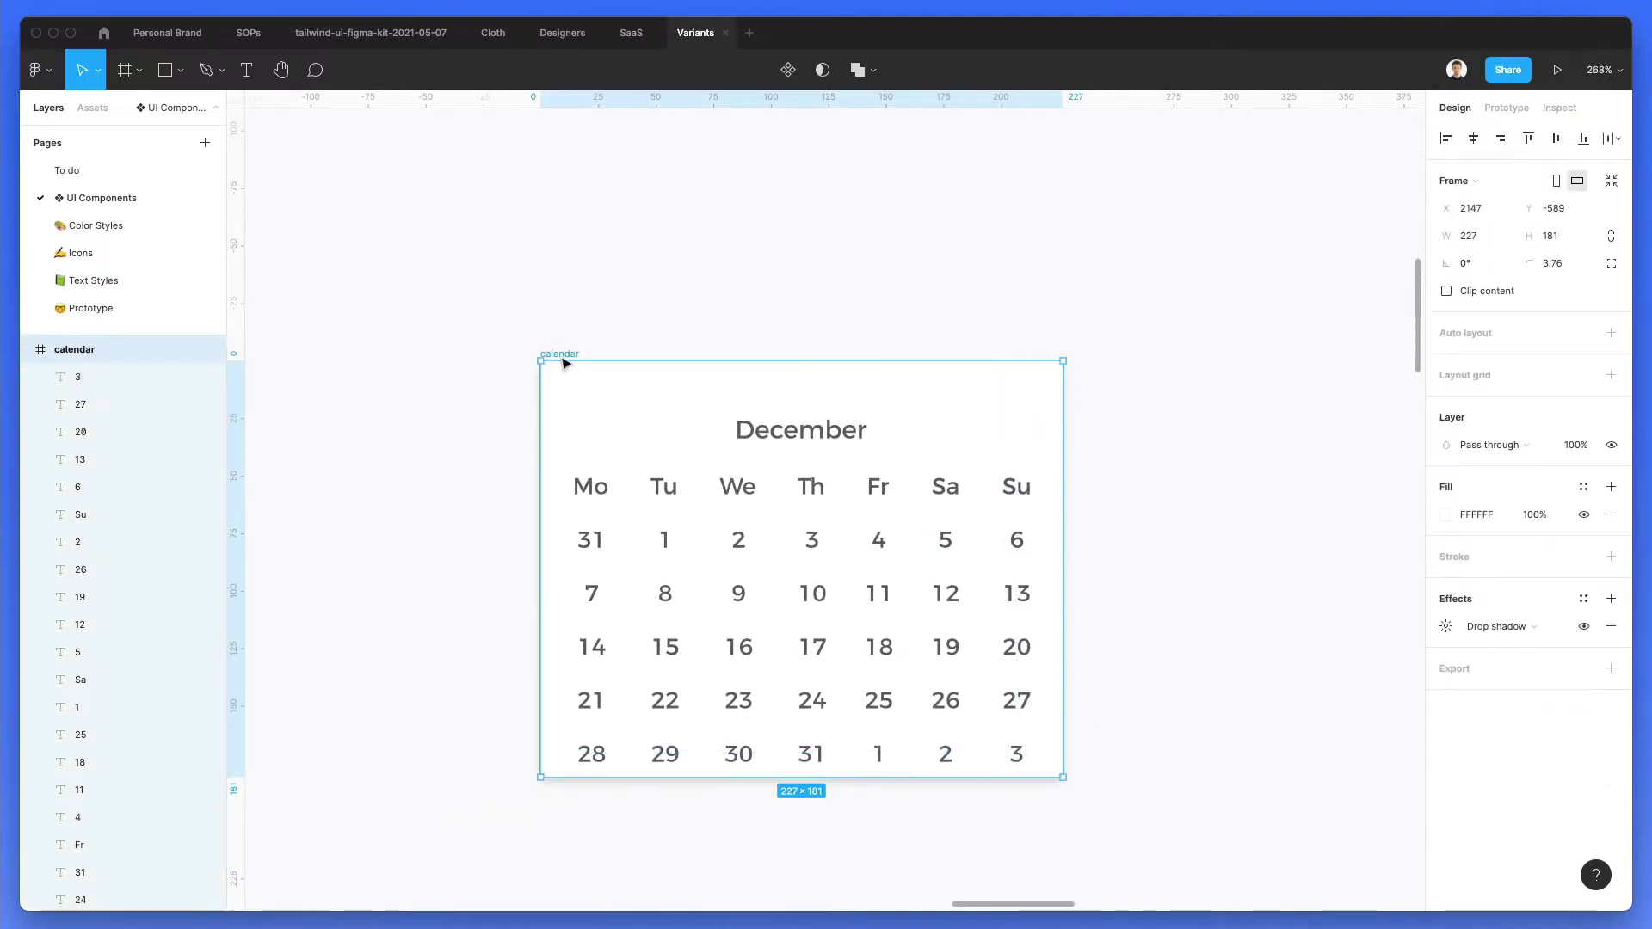
scroll(767, 634, "down", 2)
left_click_drag(768, 682, 782, 724)
Step: Select the out-of-month dates 31, 1, 2, 3 and trial Neutral colour styles on them
left_click_drag(1139, 720, 864, 643)
left_click(591, 440, "shift")
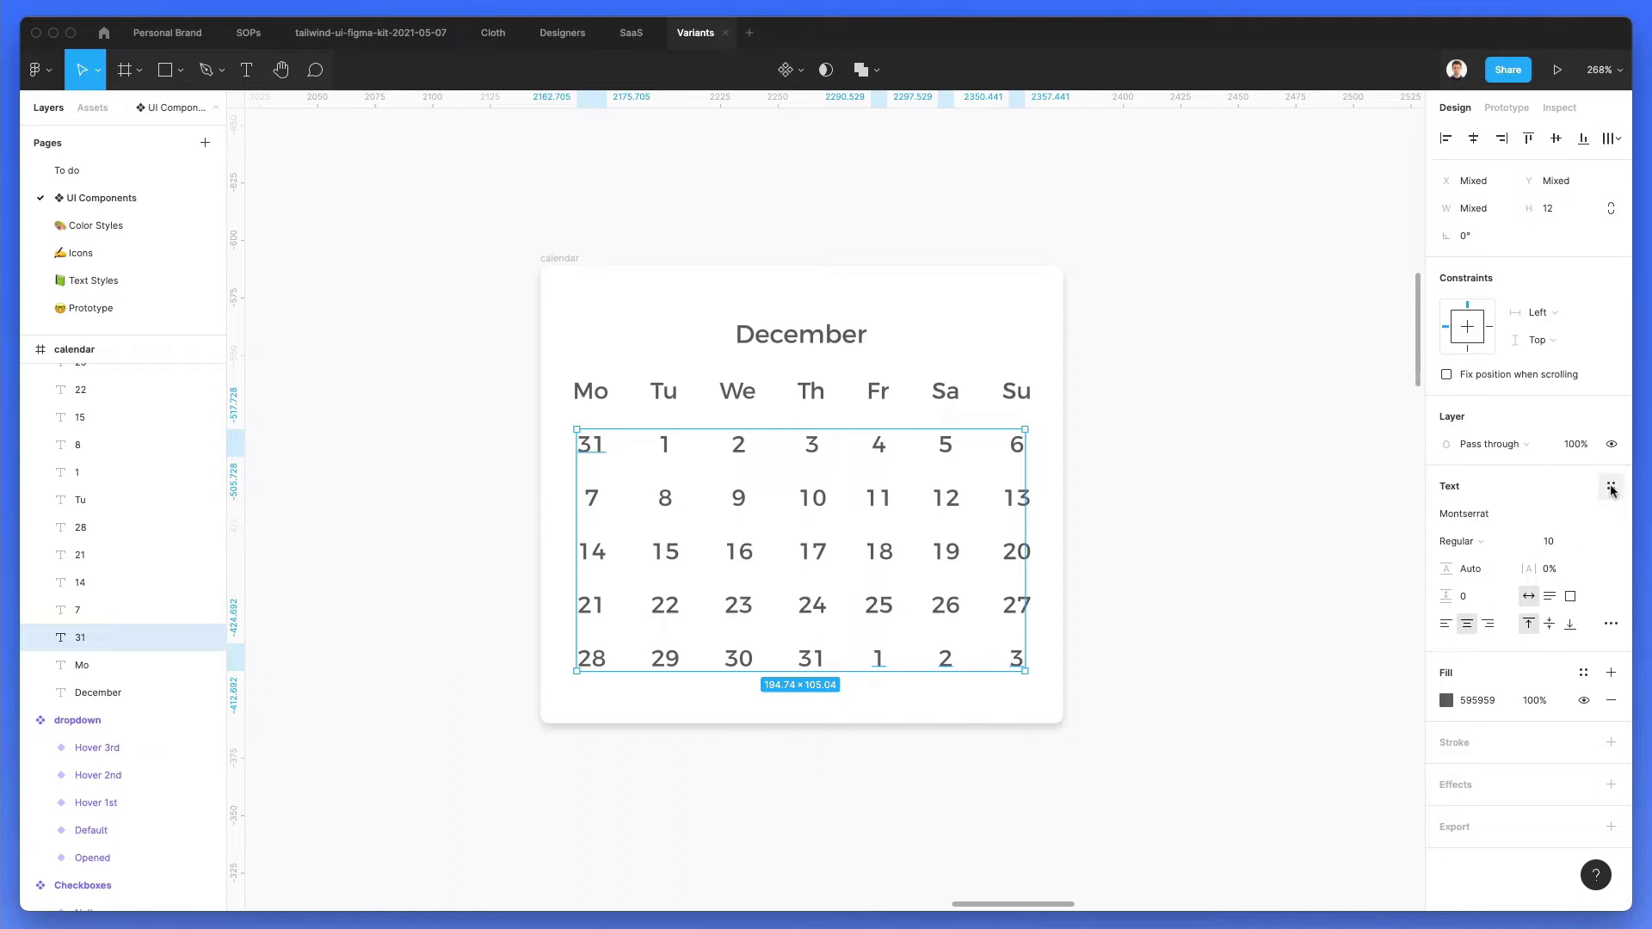
left_click(1583, 672)
scroll(1574, 713, "down", 10)
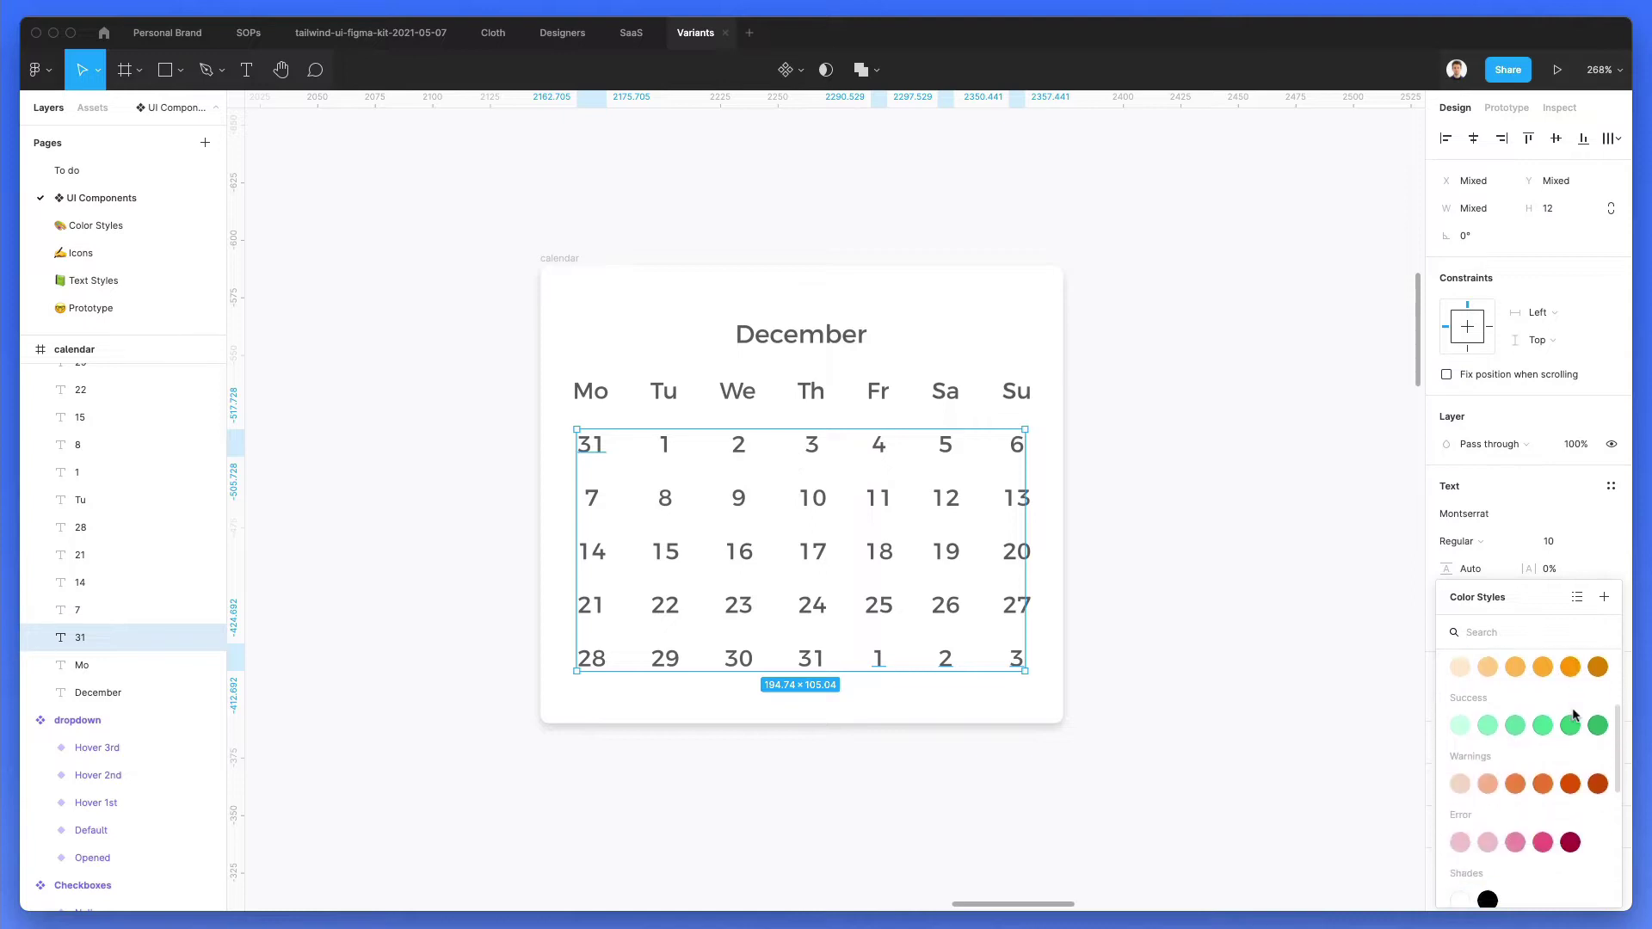
scroll(1573, 713, "up", 10)
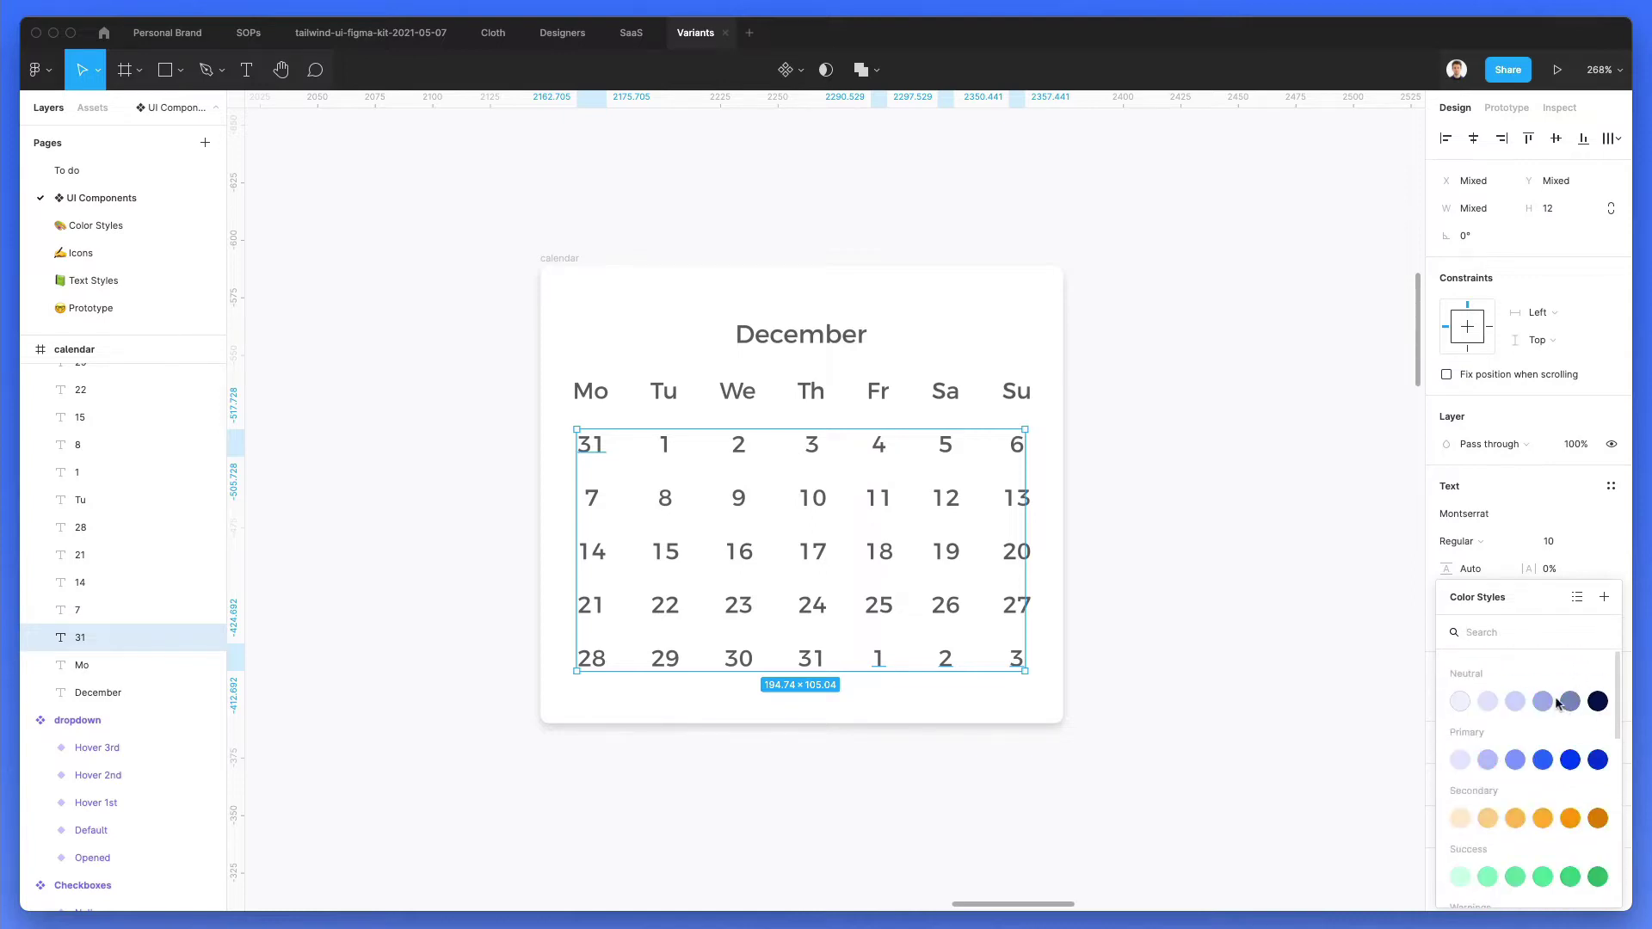
left_click(1568, 702)
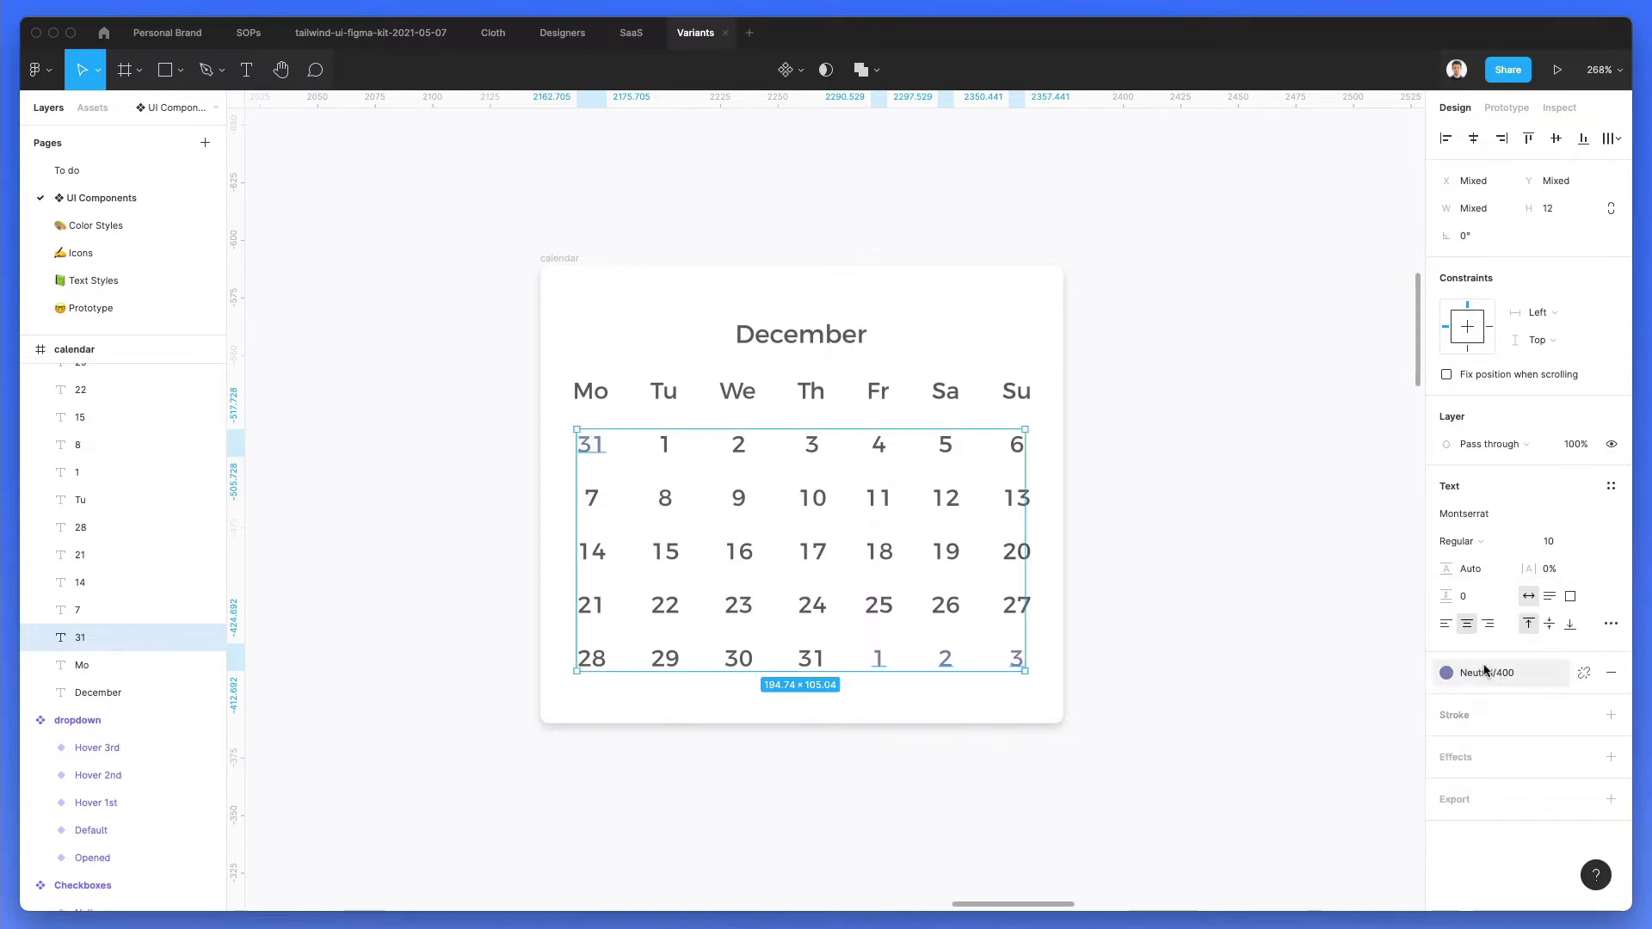
left_click(1540, 672)
left_click(1542, 703)
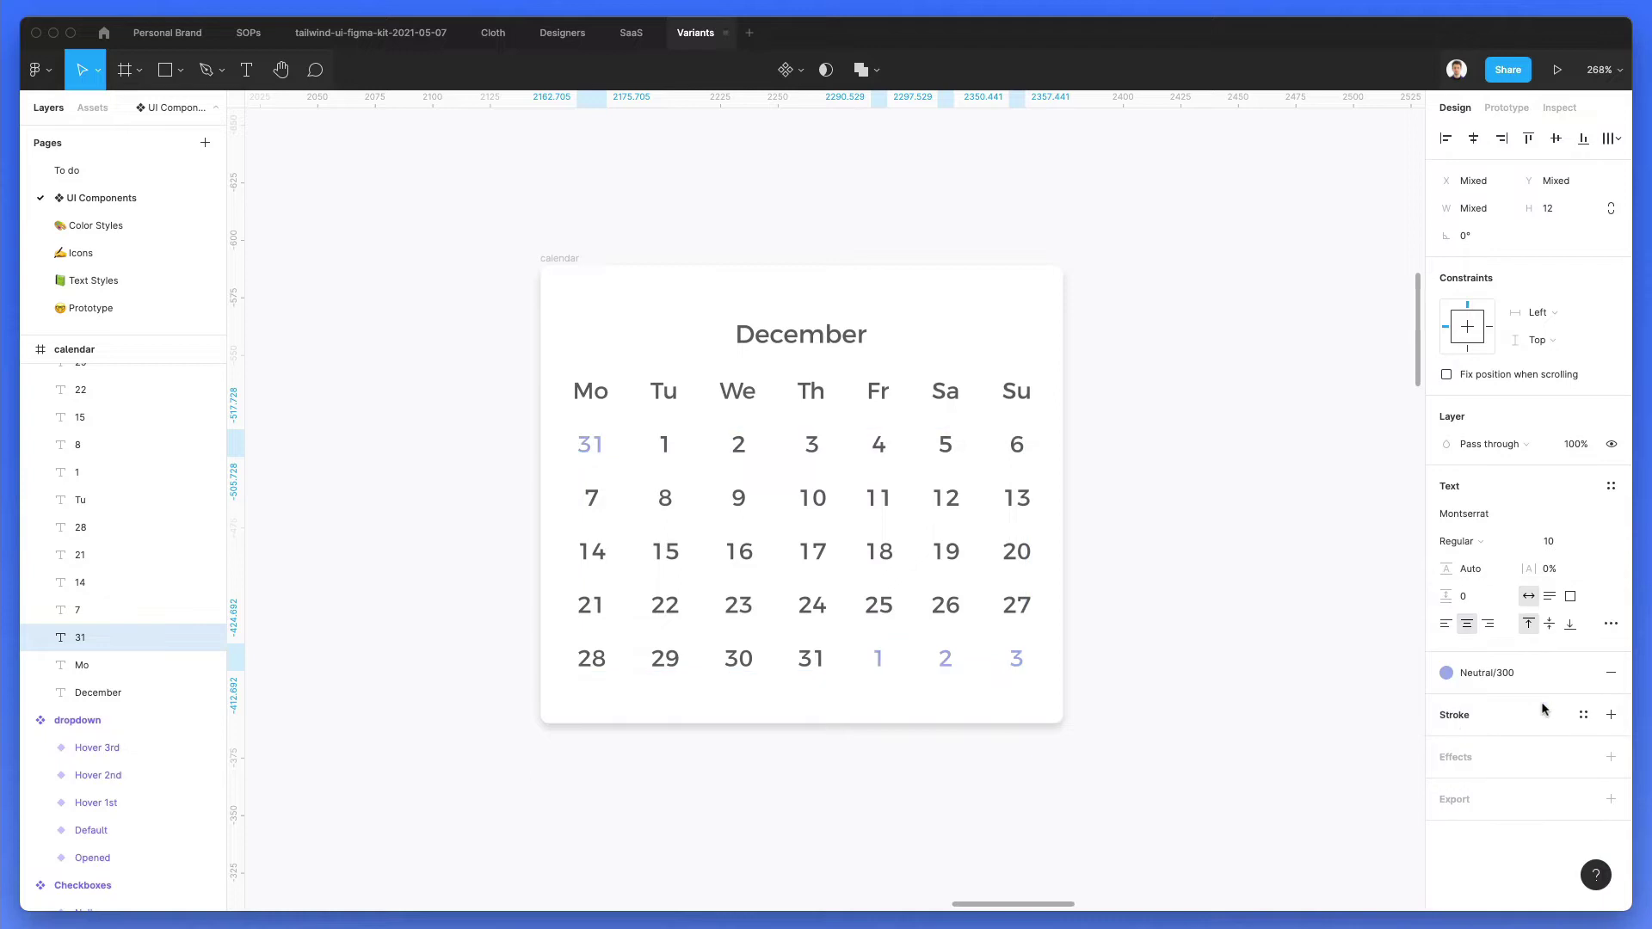
left_click(1504, 674)
scroll(1523, 748, "down", 10)
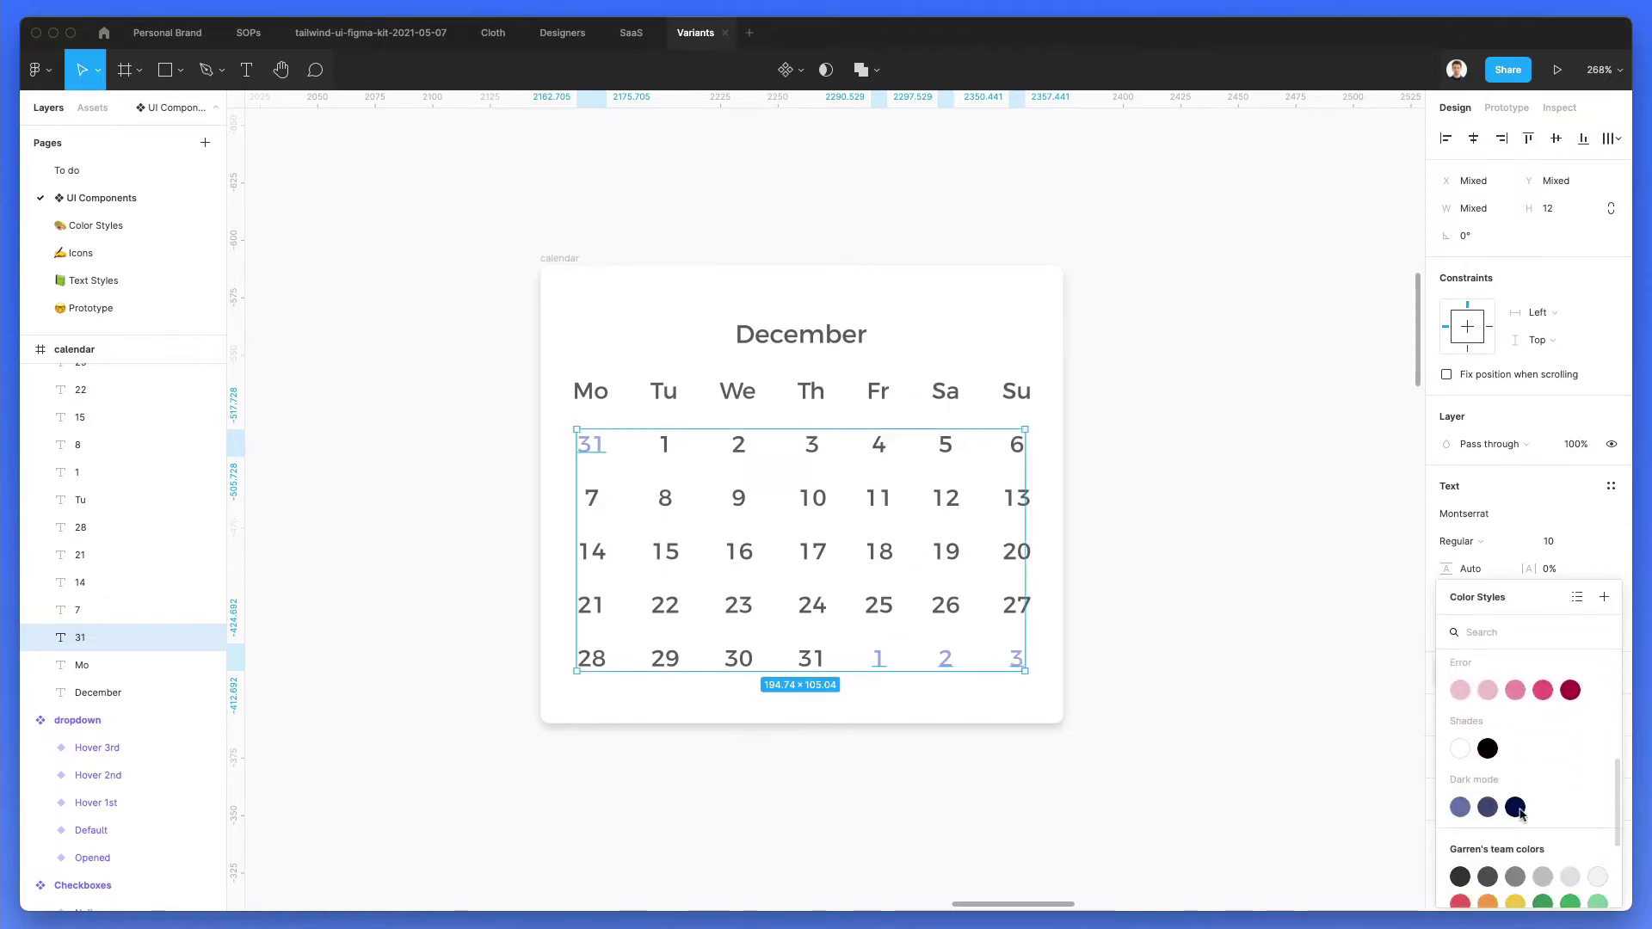
scroll(1522, 826, "down", 1)
left_click(1462, 792)
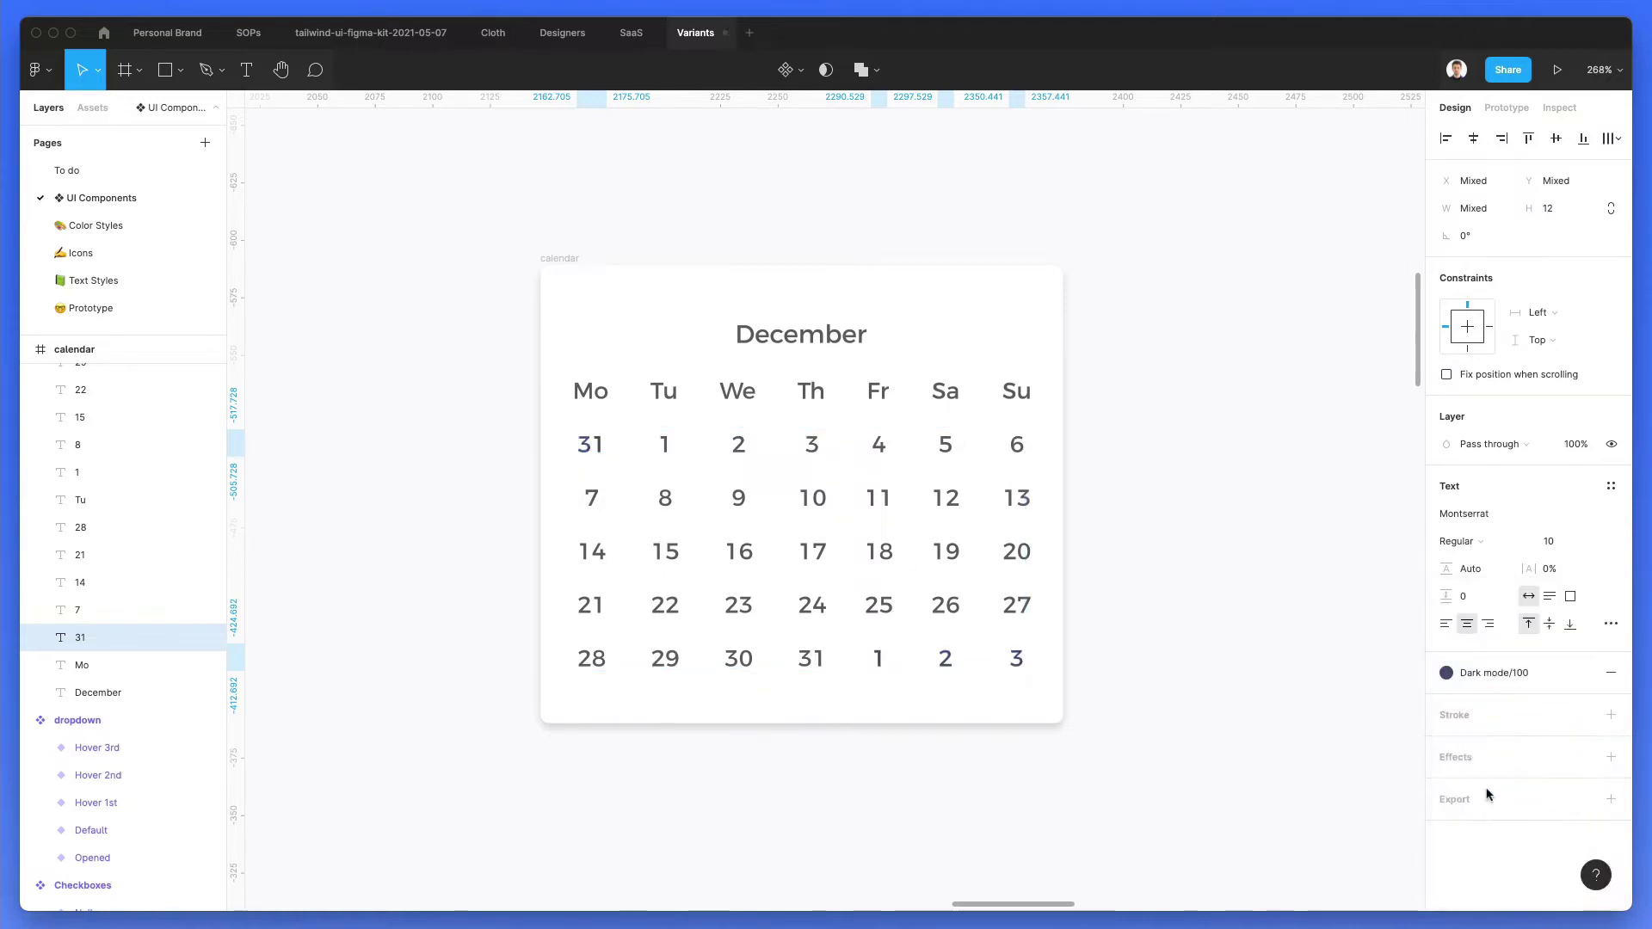
key("ctrl+z")
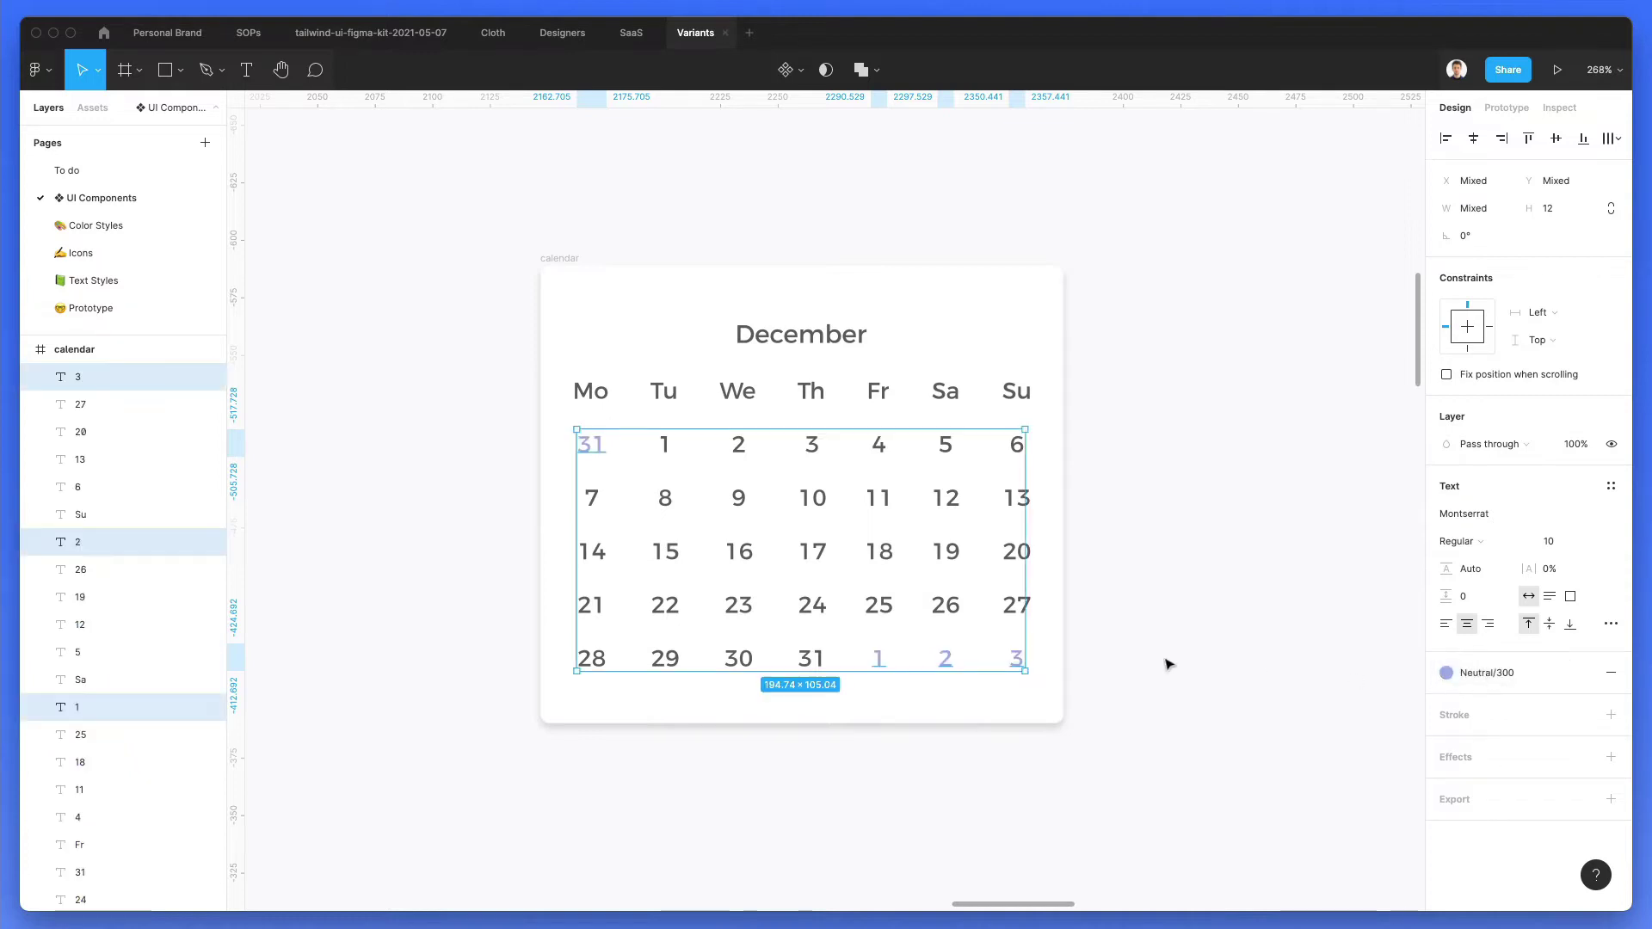
Step: Set the selected overflow dates' fill to the Gray 4 colour style
left_click(1512, 672)
scroll(1519, 723, "down", 10)
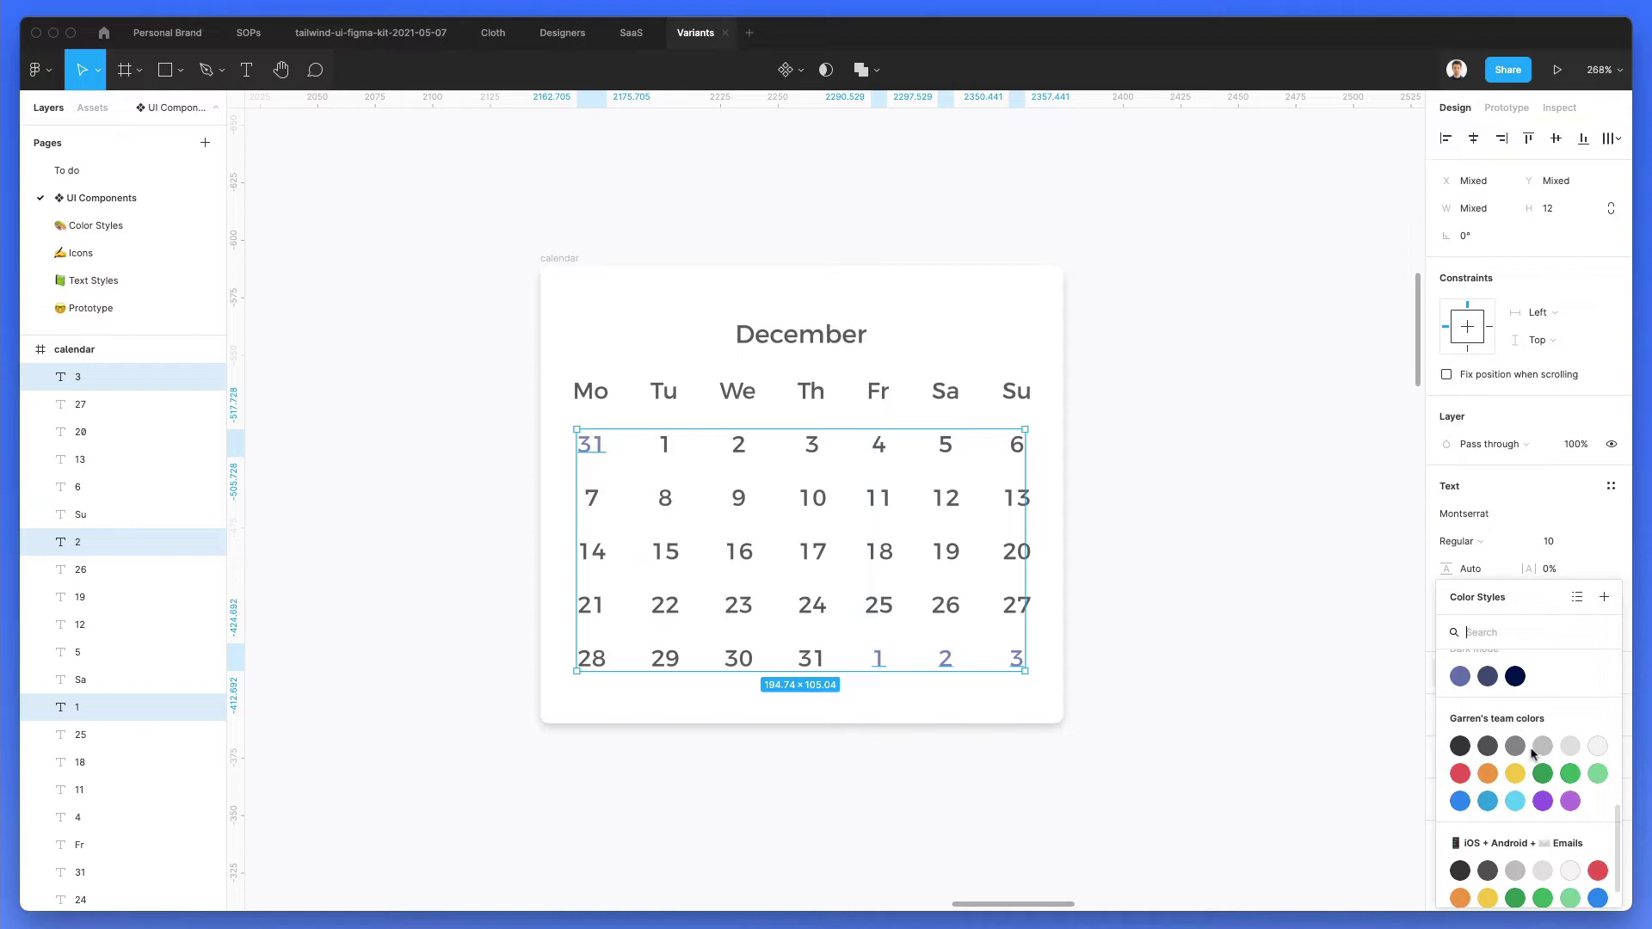
key("Escape")
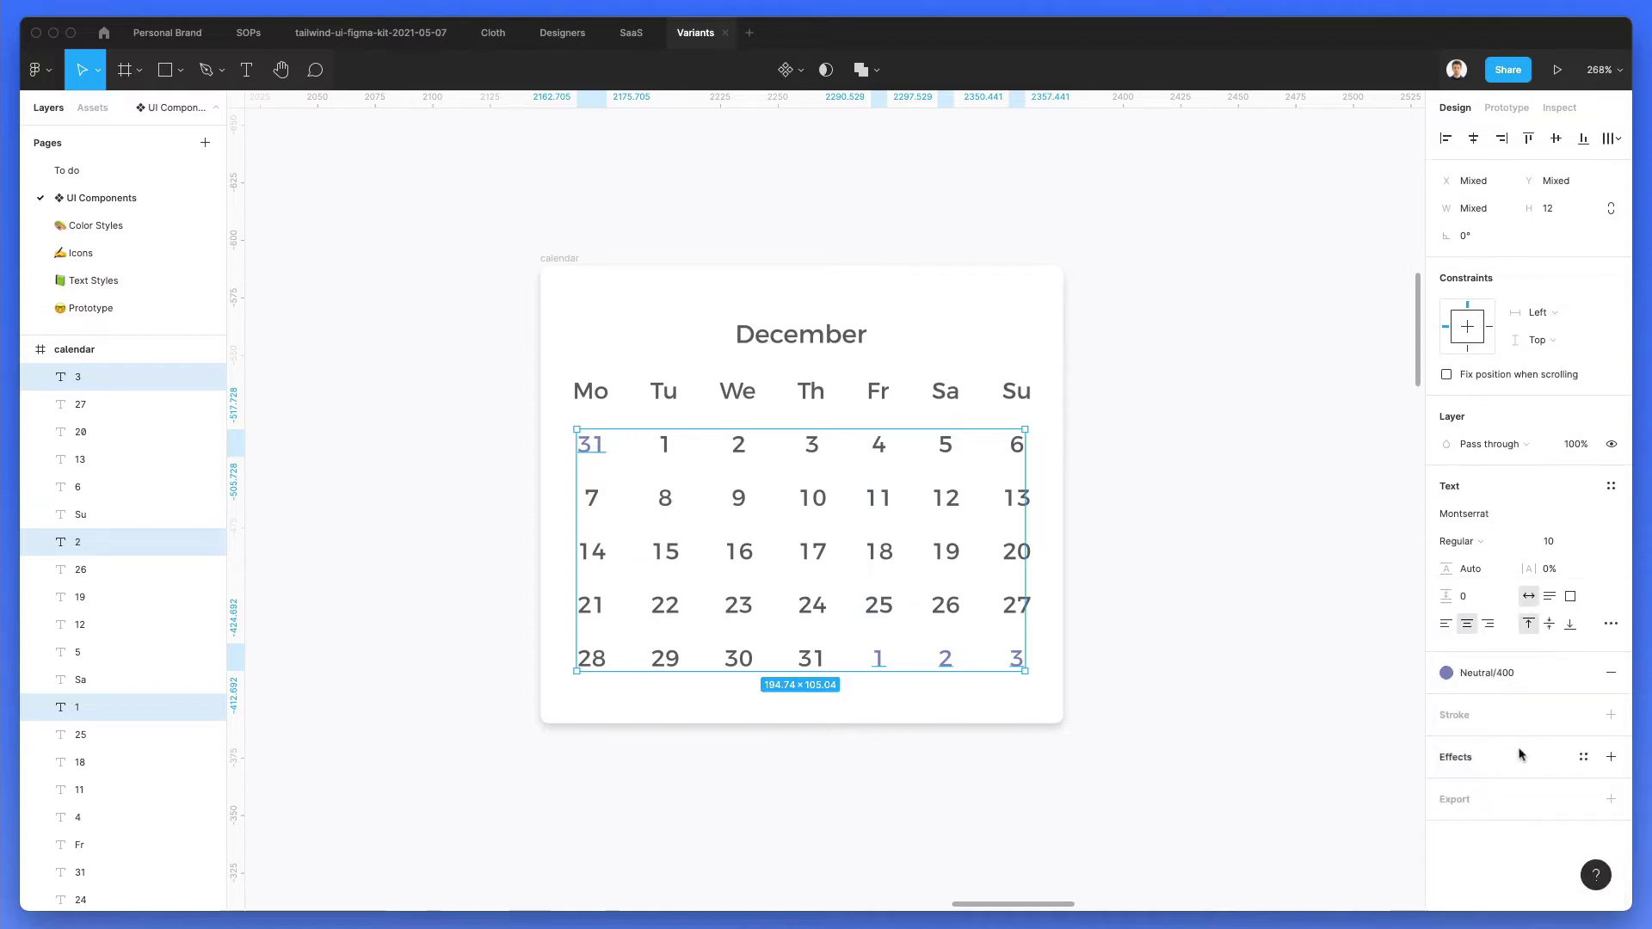
left_click(1488, 673)
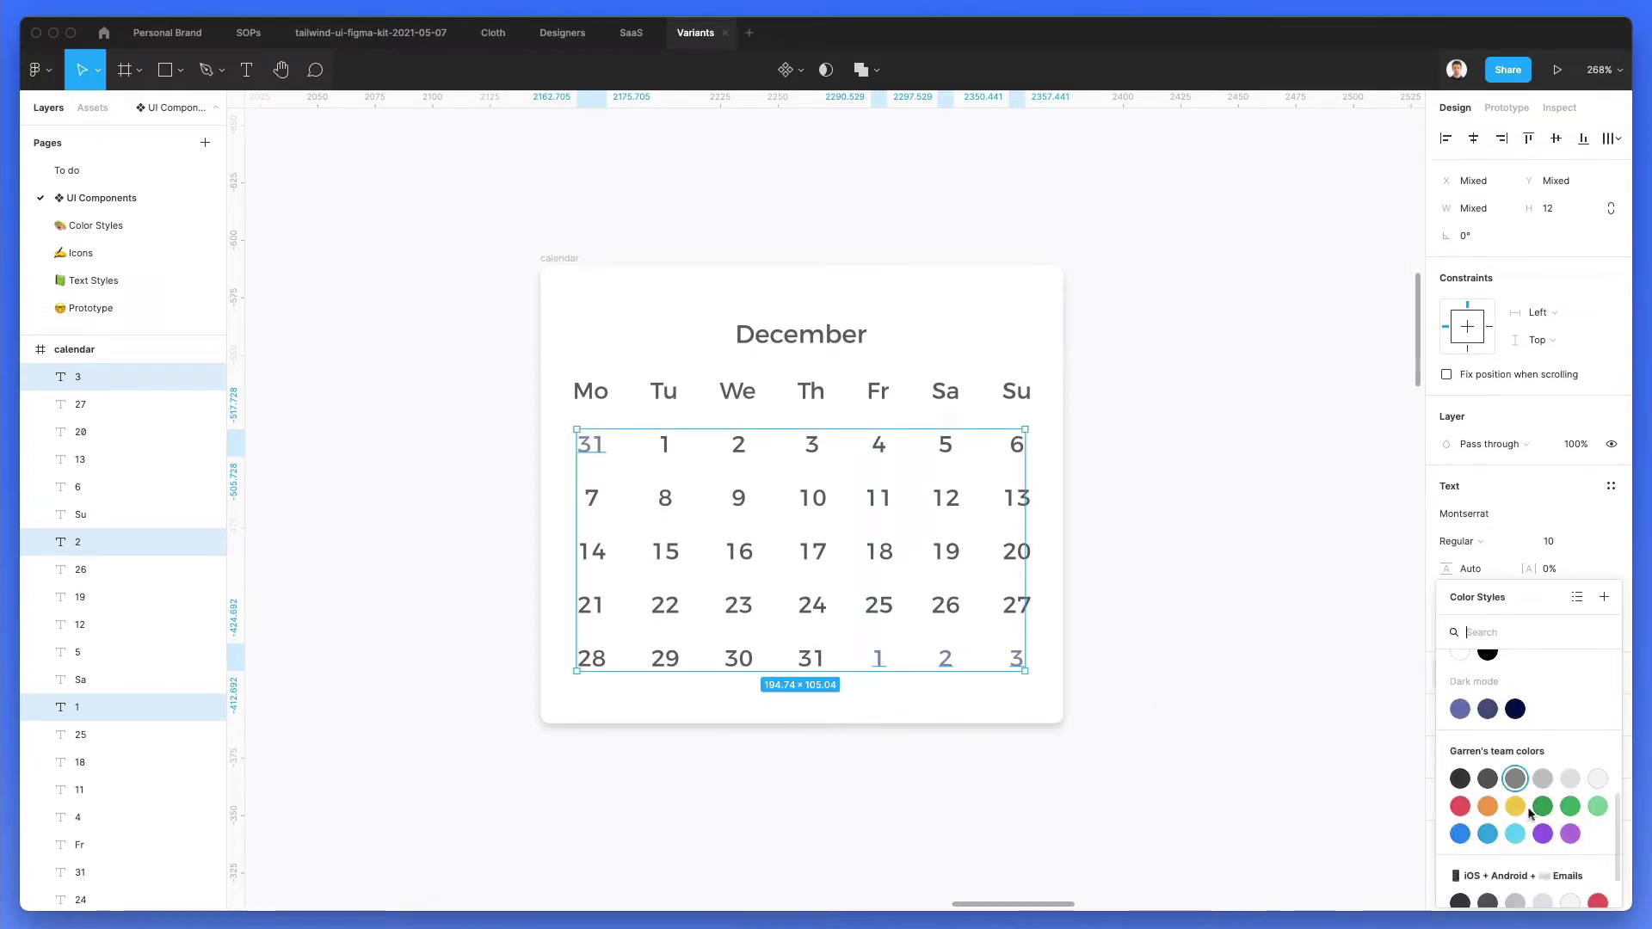
left_click(1543, 778)
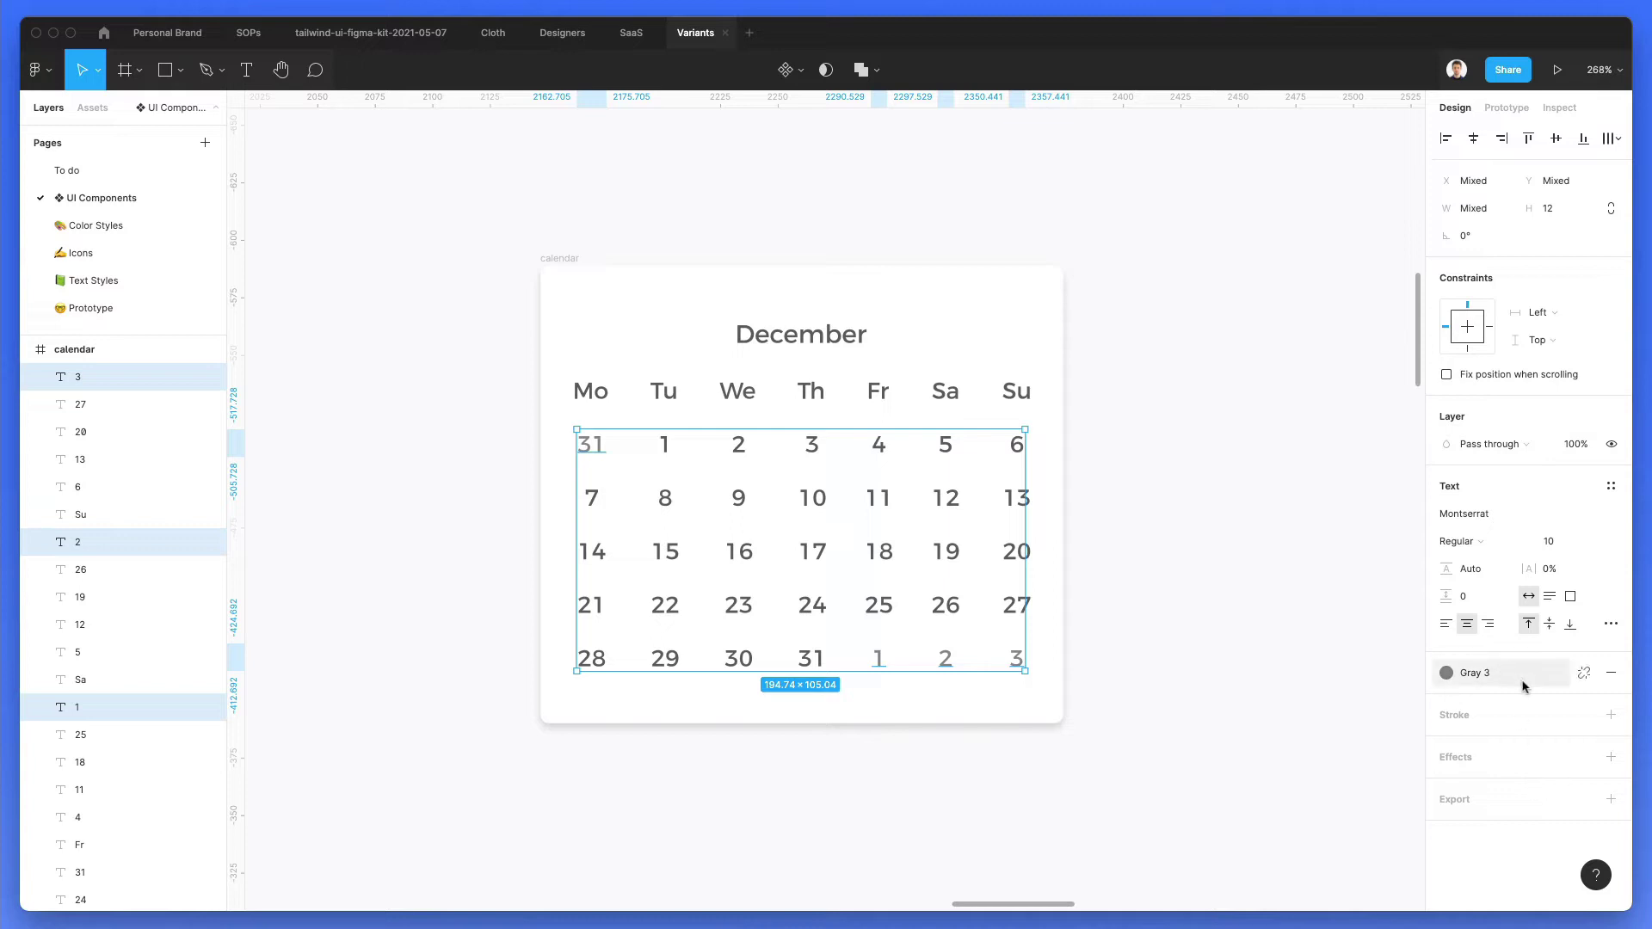
left_click(1474, 672)
left_click(1565, 782)
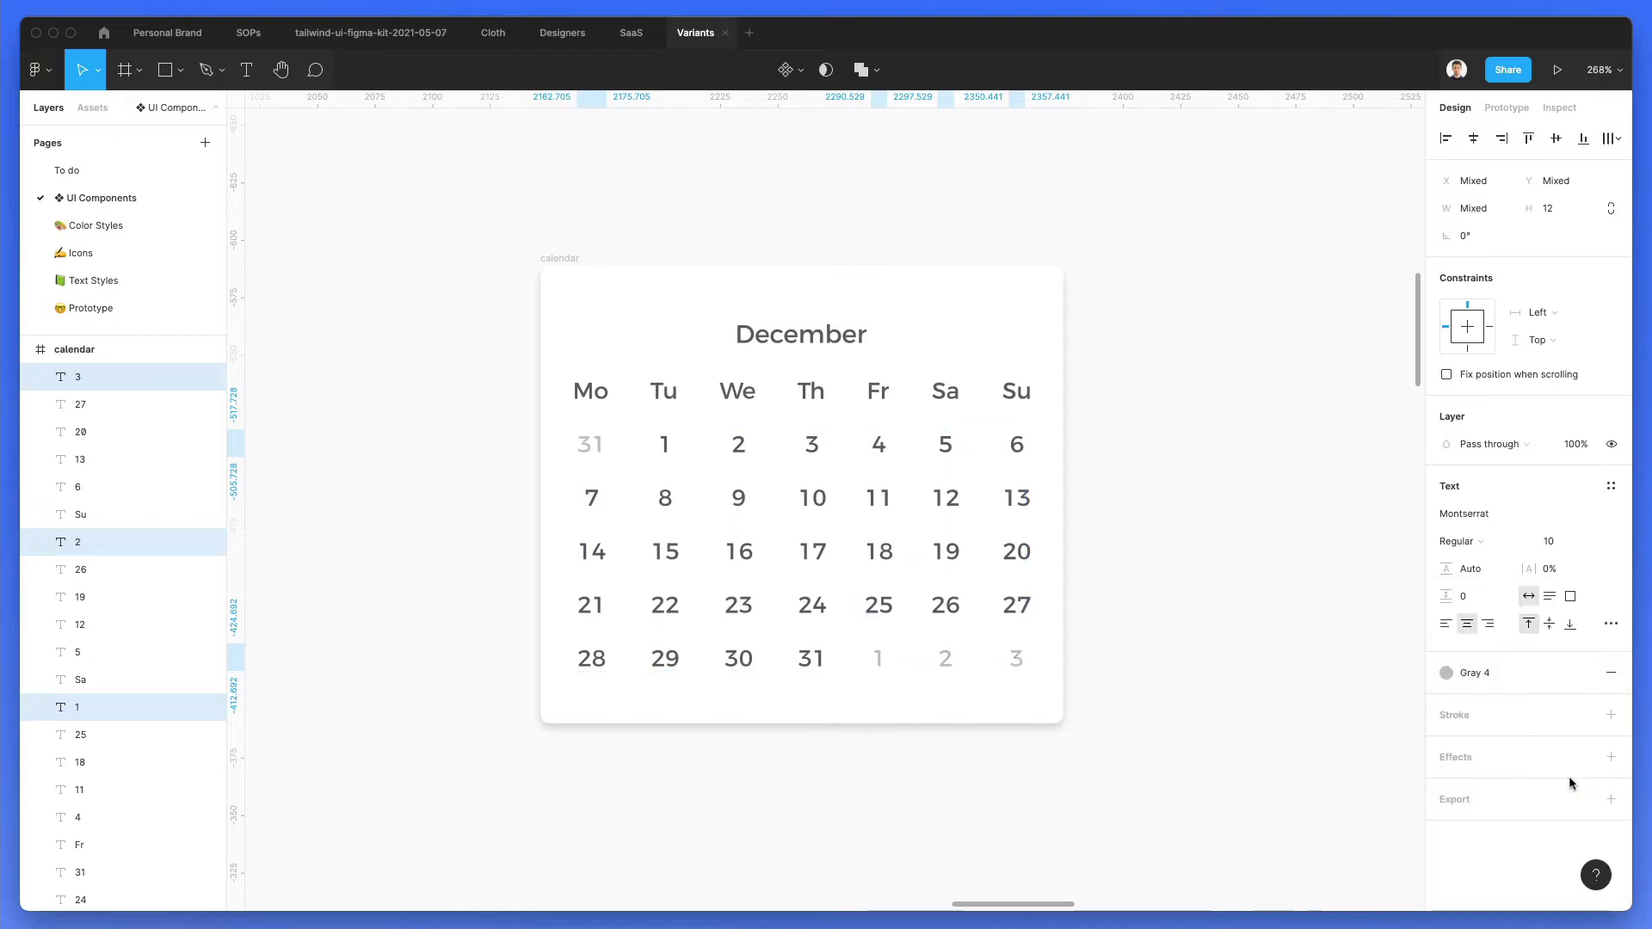
left_click(1188, 603)
scroll(1190, 607, "down", 1)
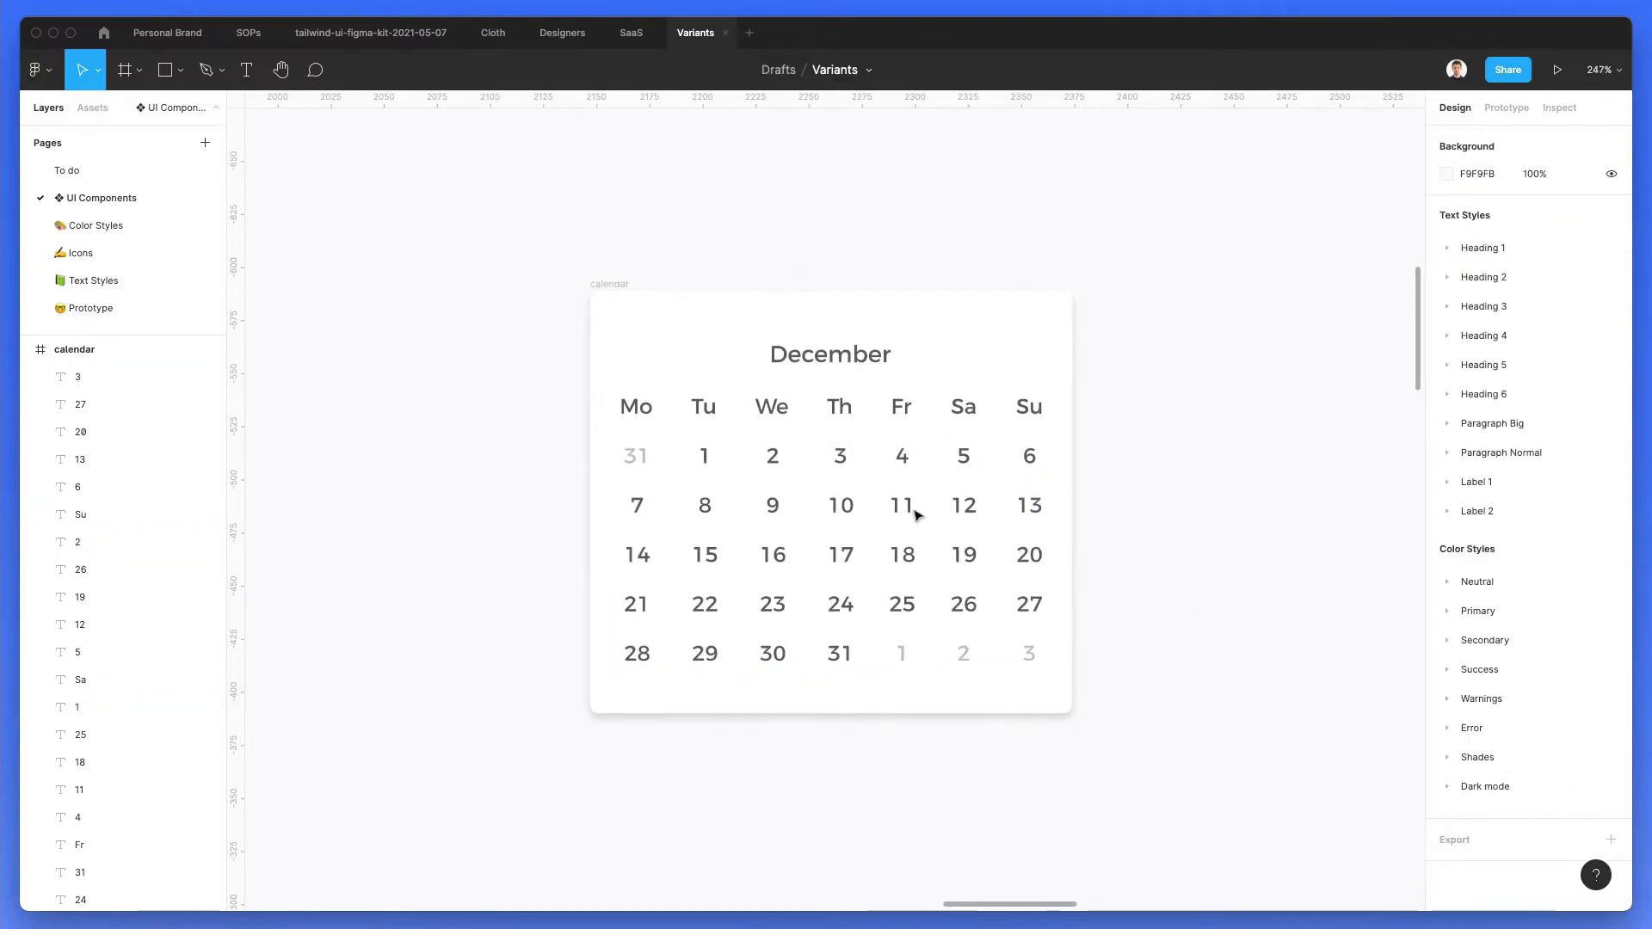
Step: Change the heading text to 'December 2022'
left_click(881, 351)
type("2022")
key("Escape")
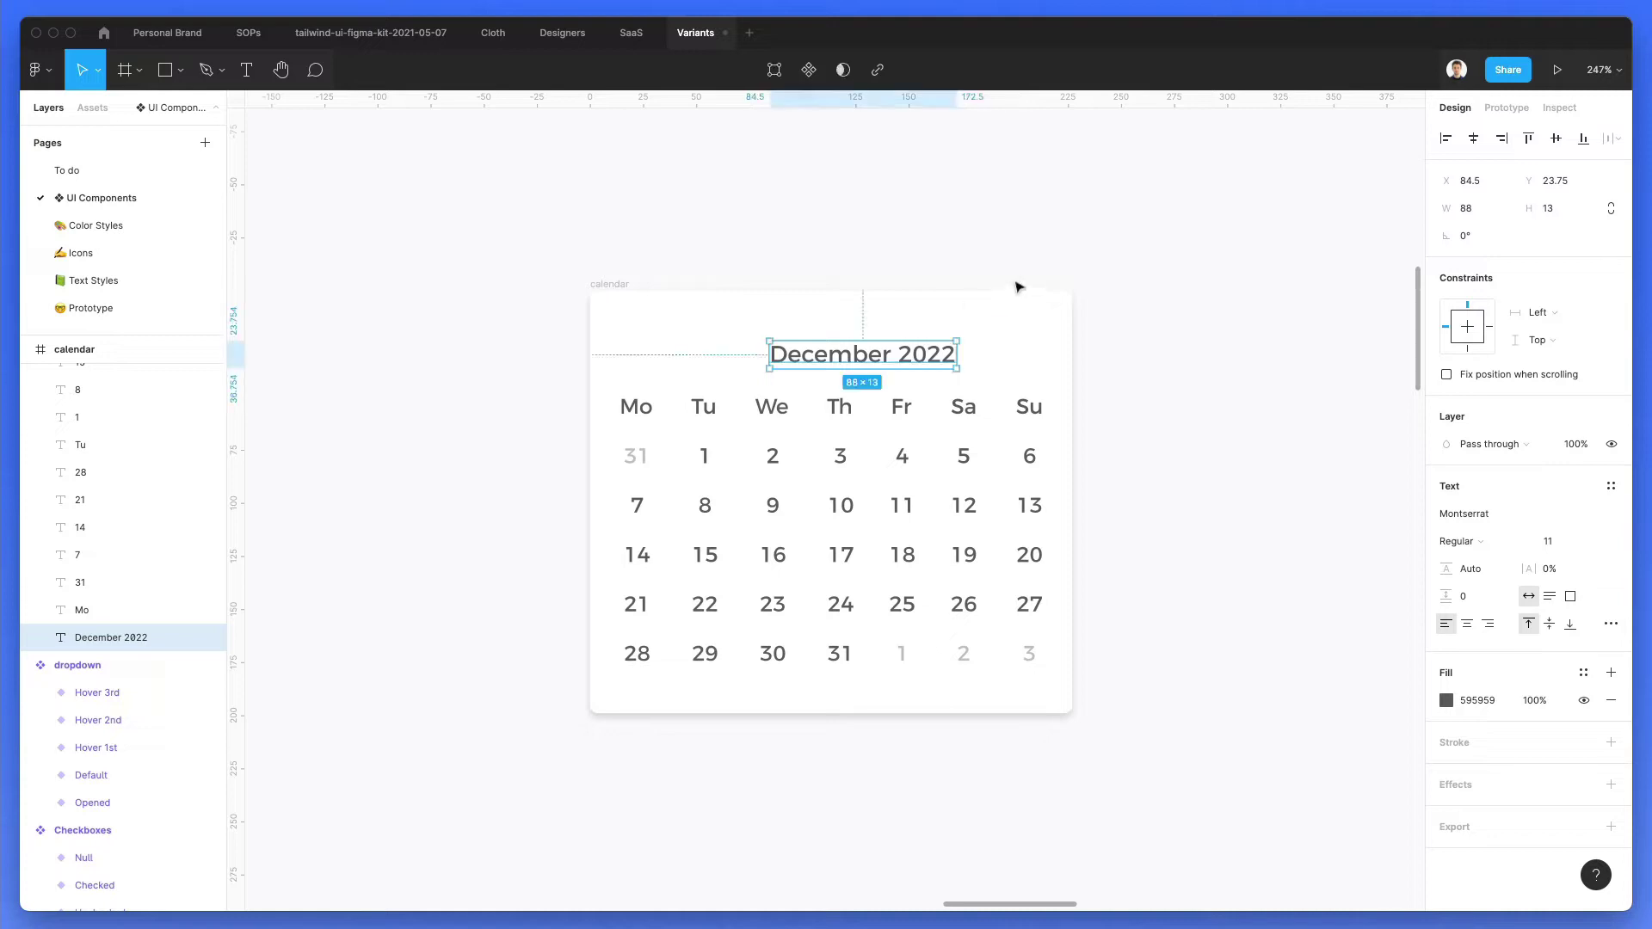
Step: Centre the heading horizontally in the card and nudge it slightly upward
left_click(1473, 138)
key("shift+Up")
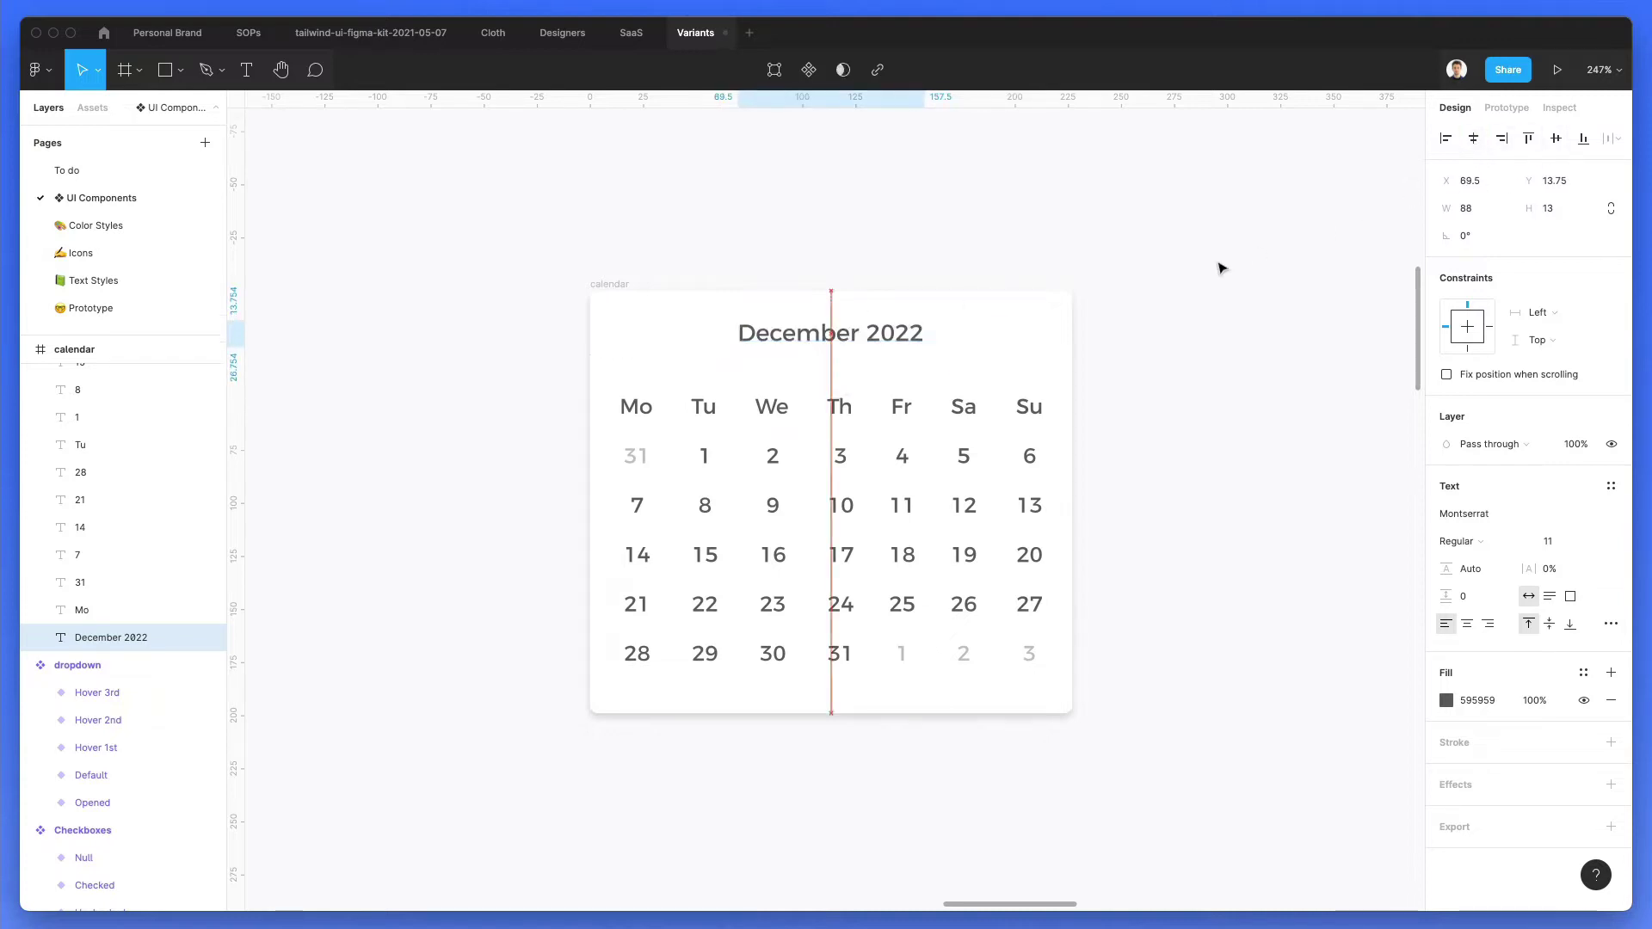
key("Down")
key("Down")
key("Down")
key("Down")
key("Down")
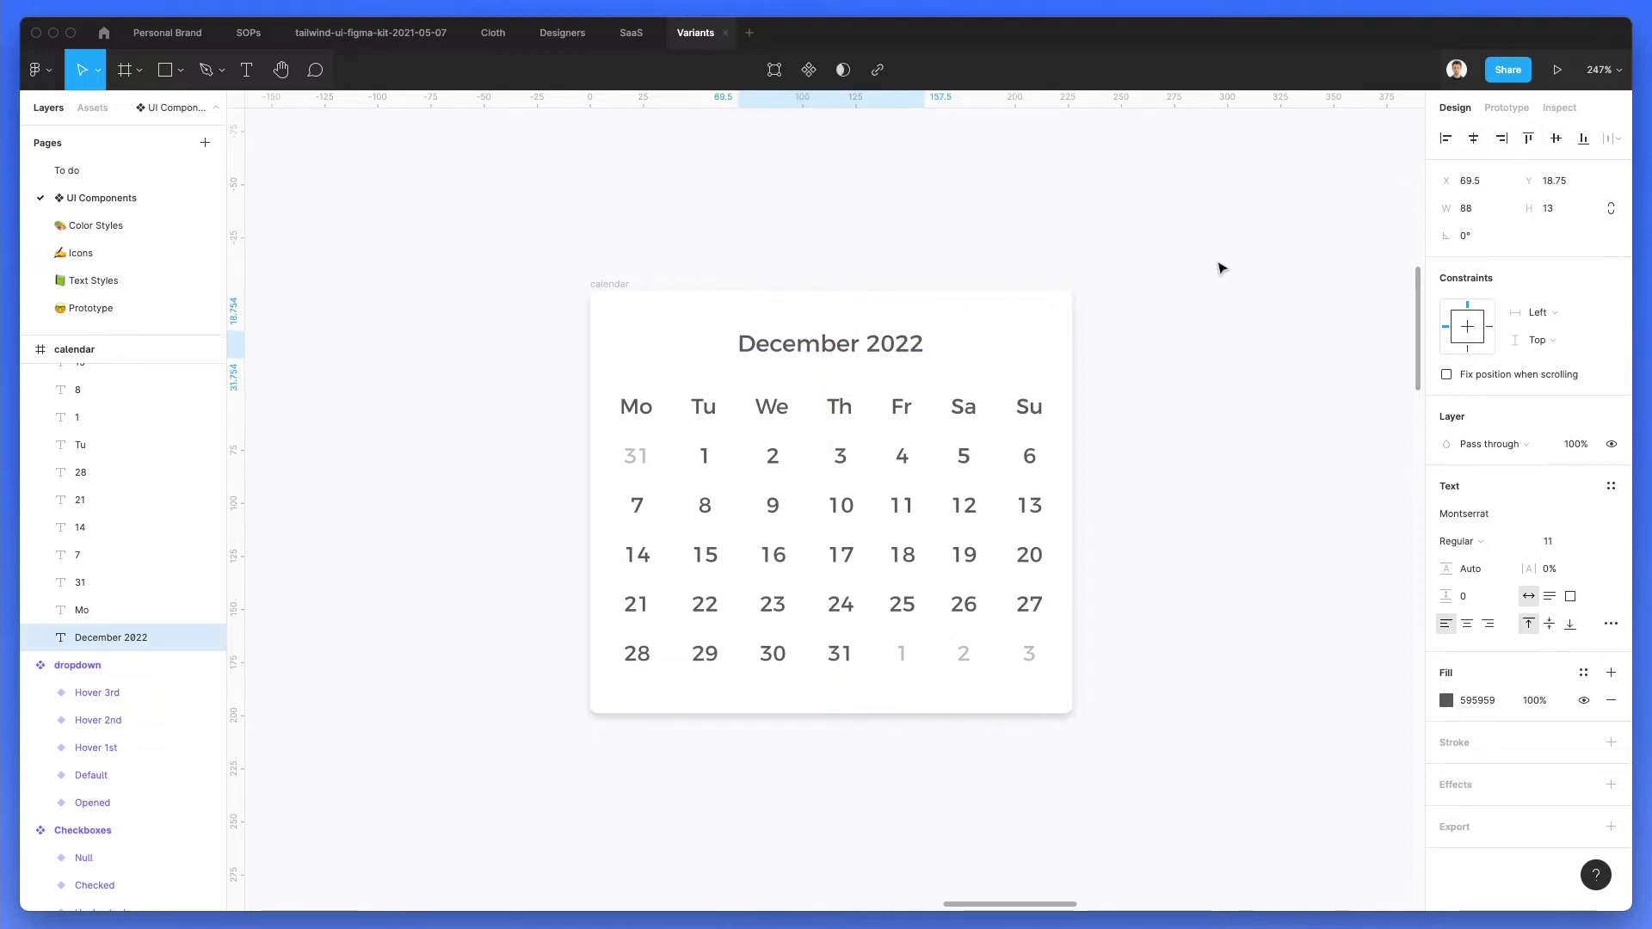
left_click(1222, 267)
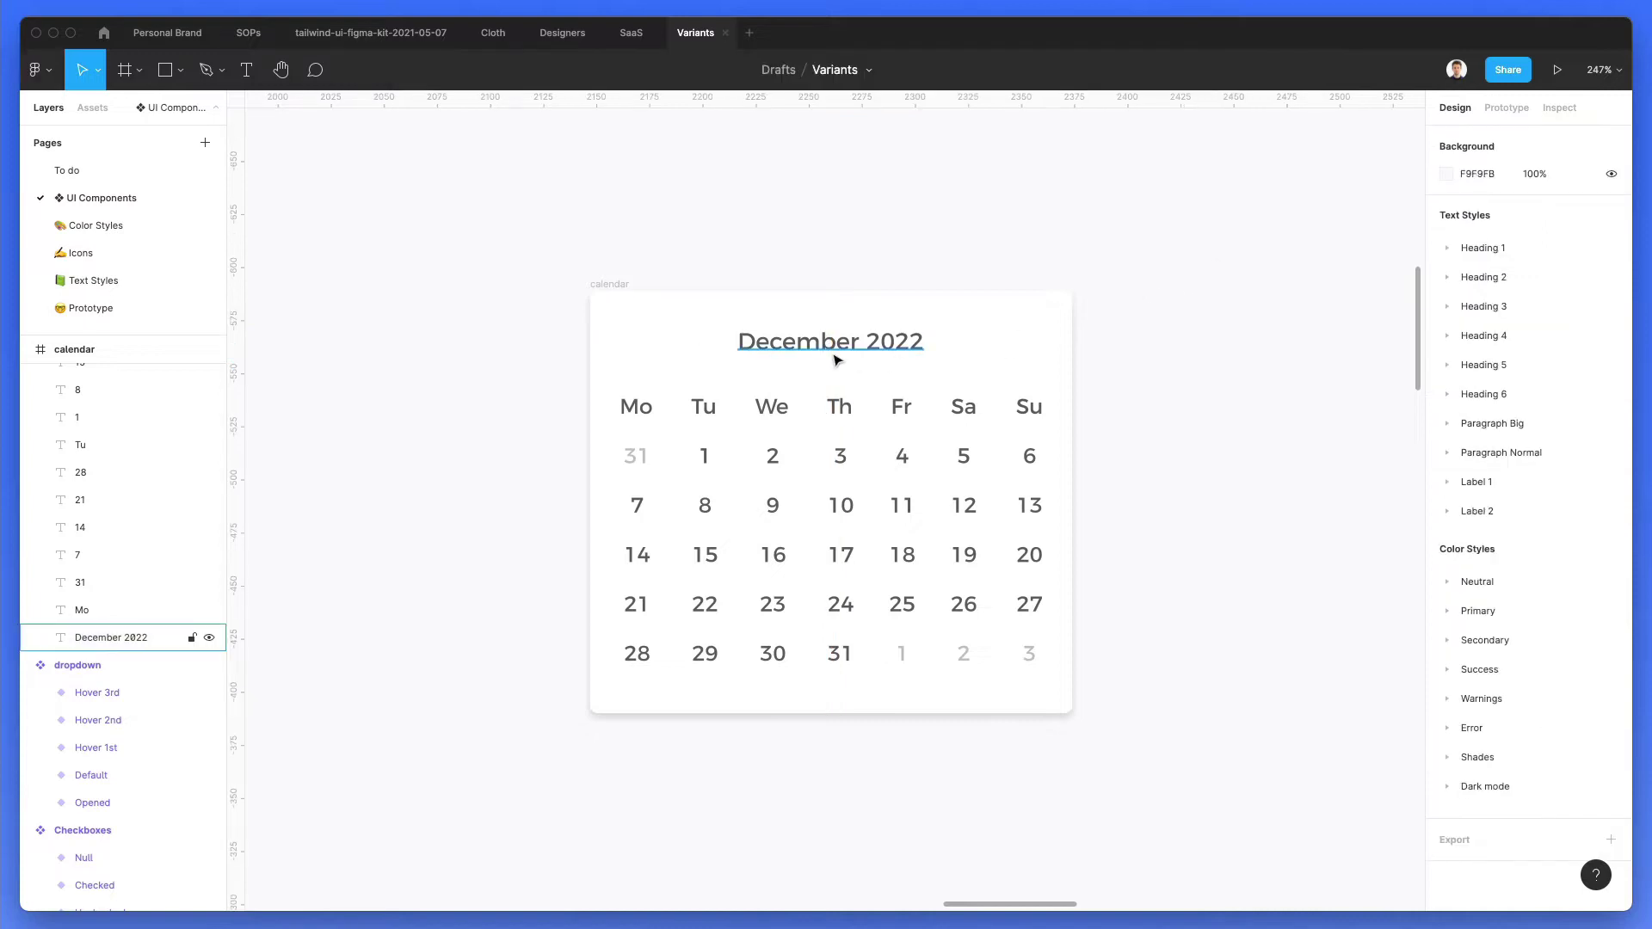
scroll(836, 360, "up", 5)
scroll(857, 279, "down", 2)
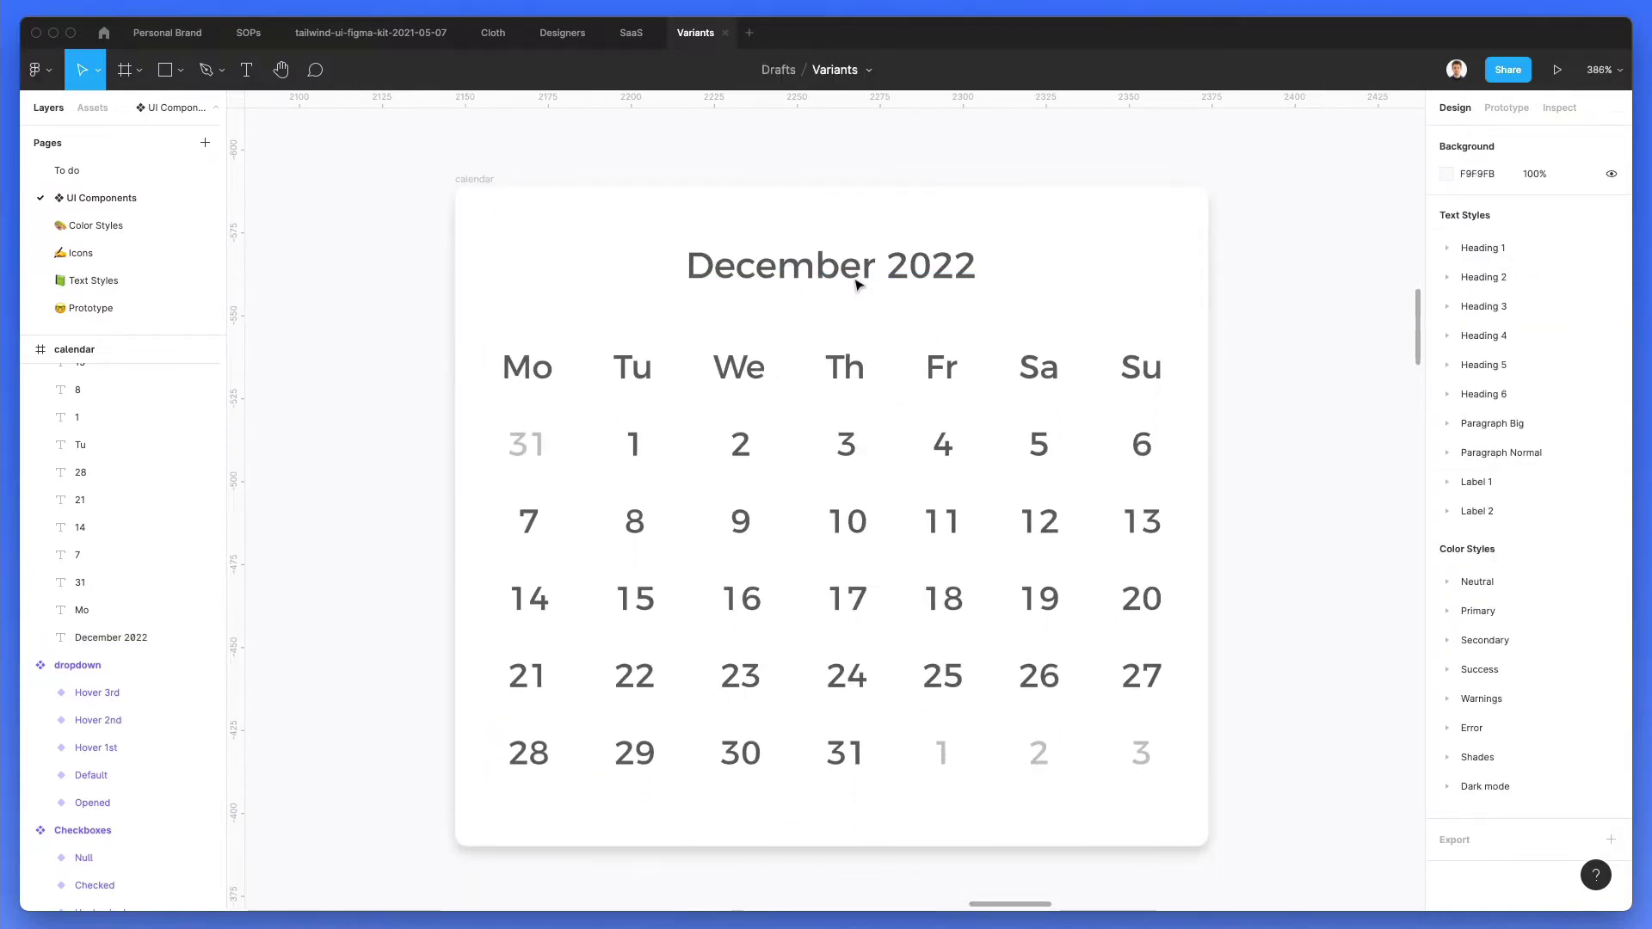
scroll(855, 282, "down", 3)
Step: Colour the Mo–Su weekday labels with the Gray 4 colour style
left_click_drag(554, 321, 1157, 389)
left_click(1583, 742)
scroll(1548, 809, "down", 6)
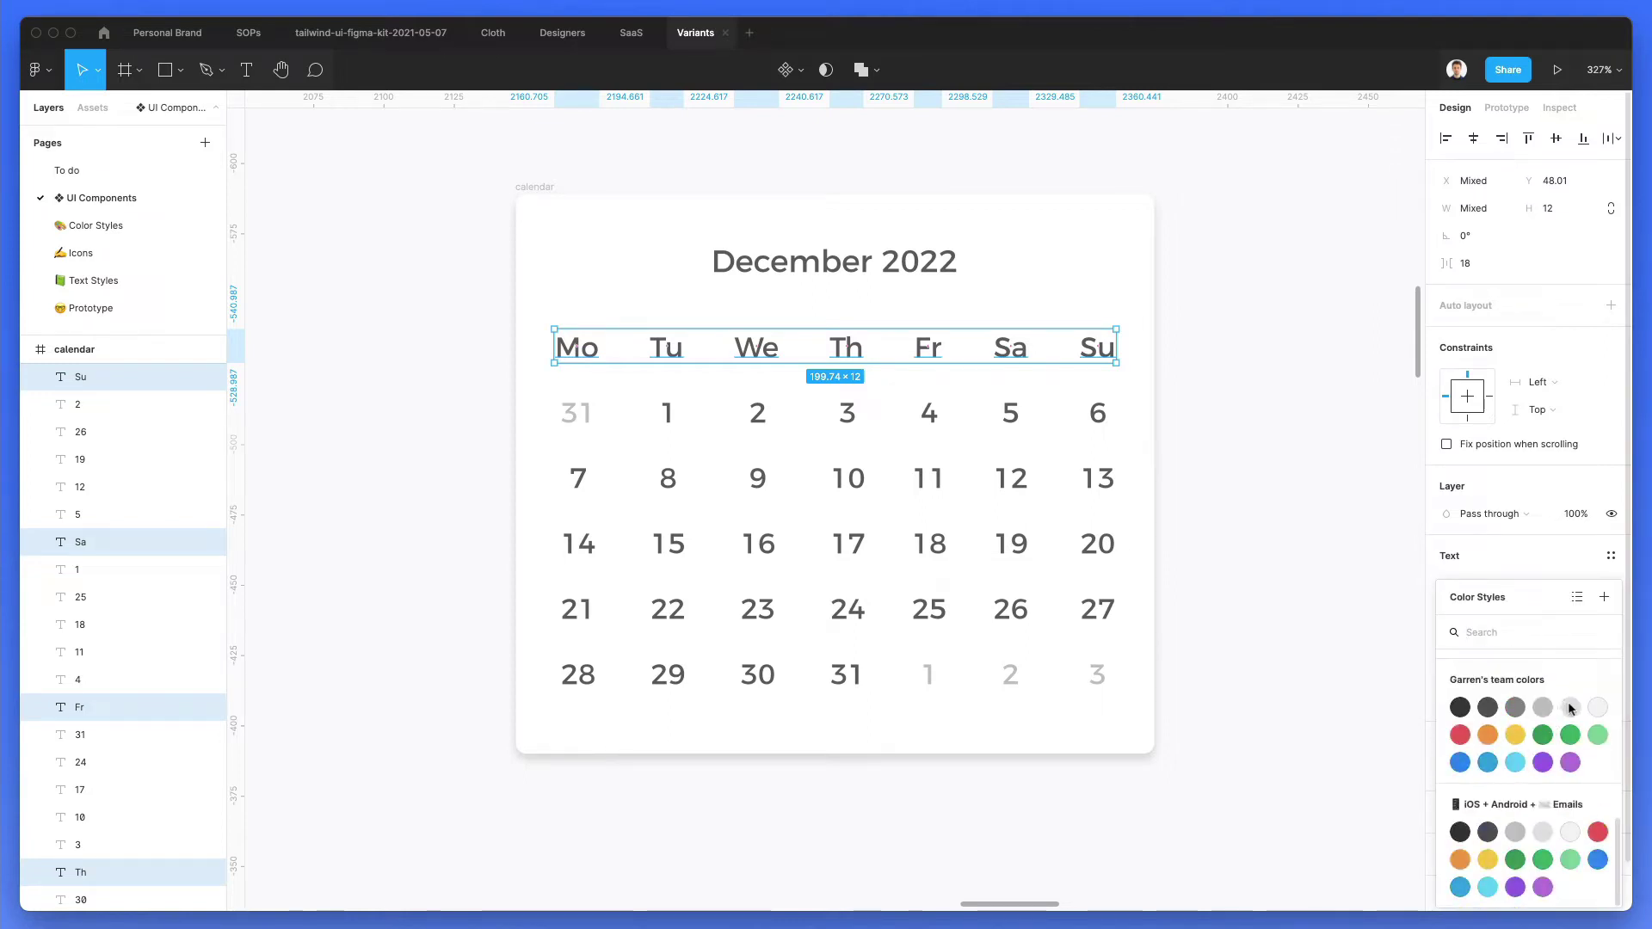
left_click(1544, 708)
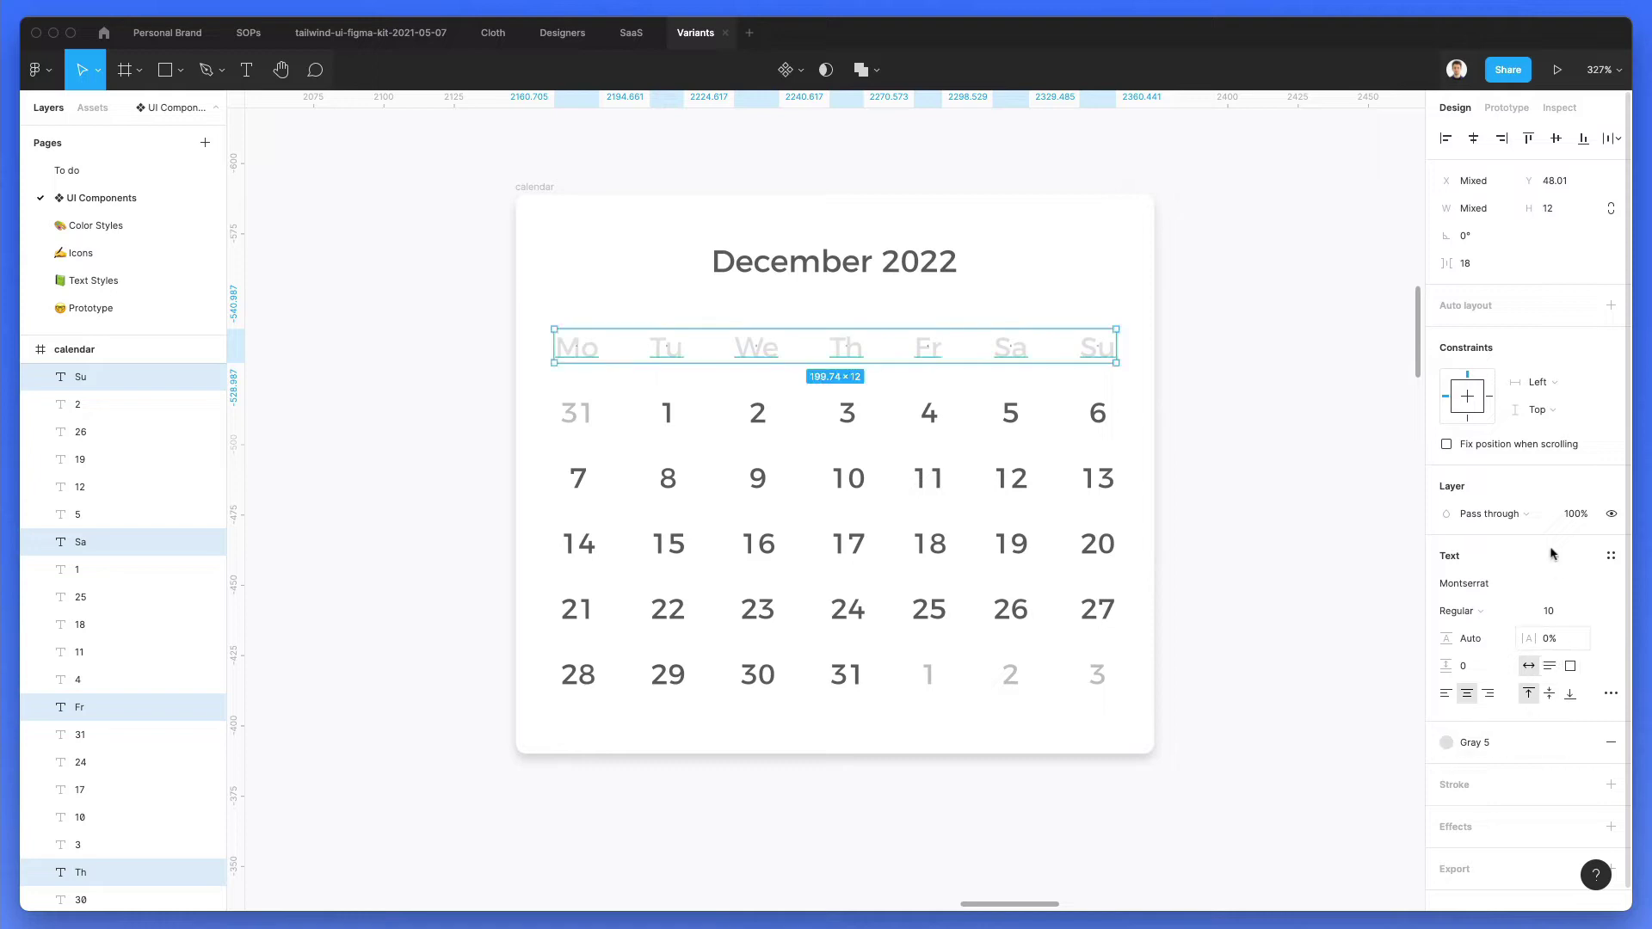
left_click(1446, 742)
left_click(1548, 780)
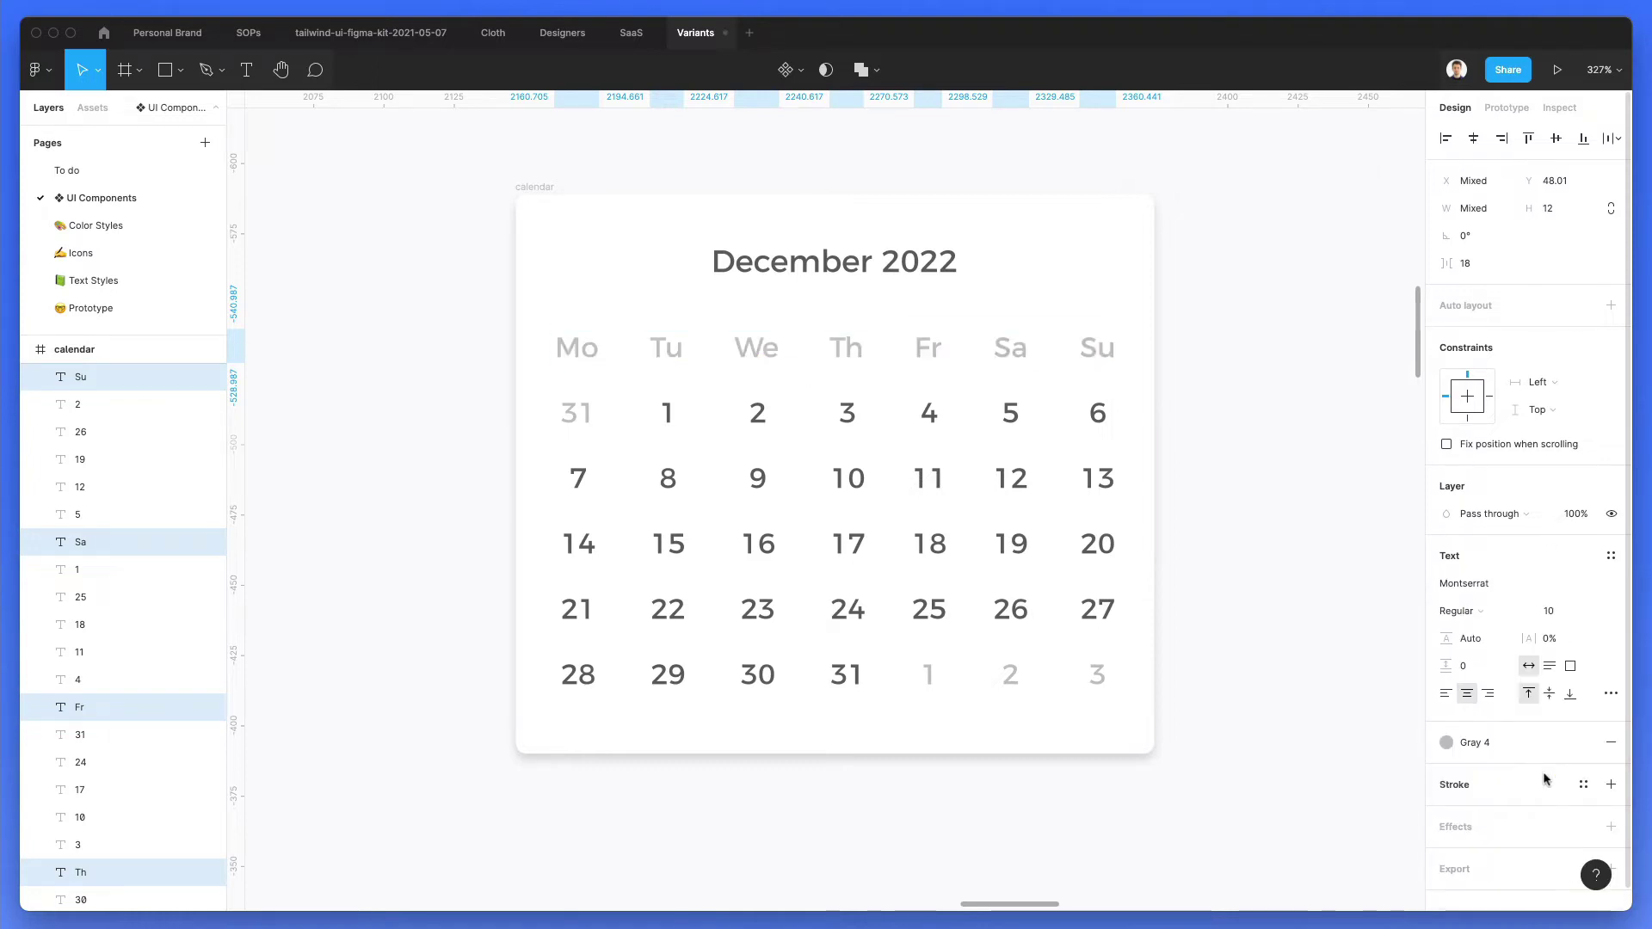
left_click(1251, 410)
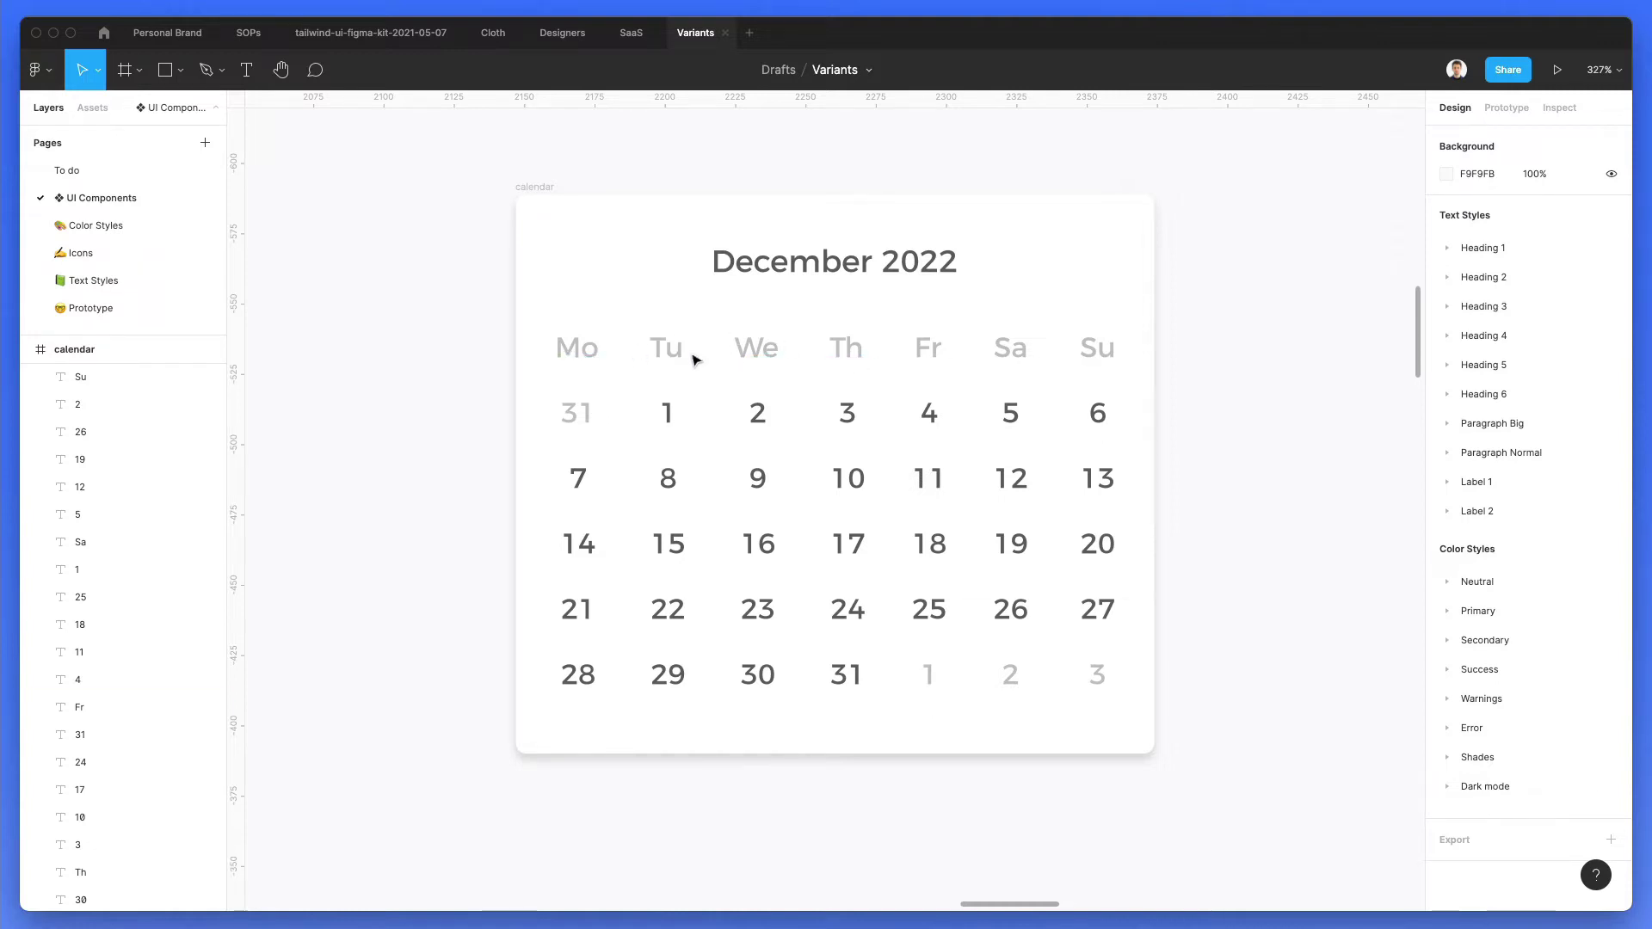
Step: Nudge the December 2022 title down slightly
scroll(688, 359, "up", 2)
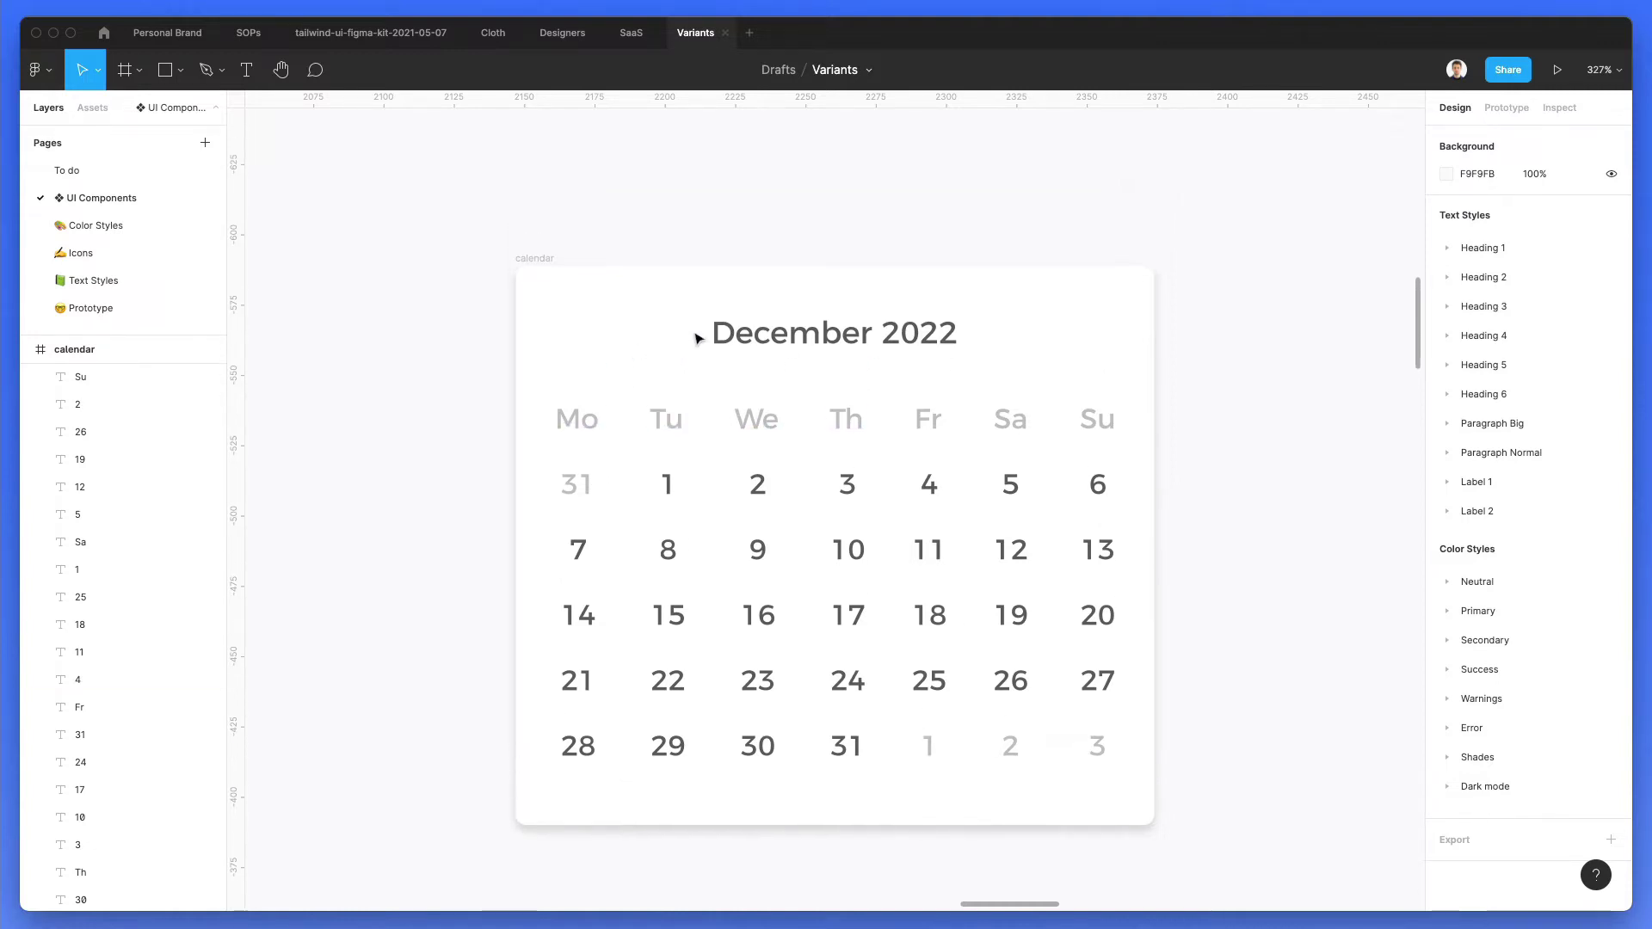
left_click(774, 324)
left_click_drag(774, 324, 774, 327)
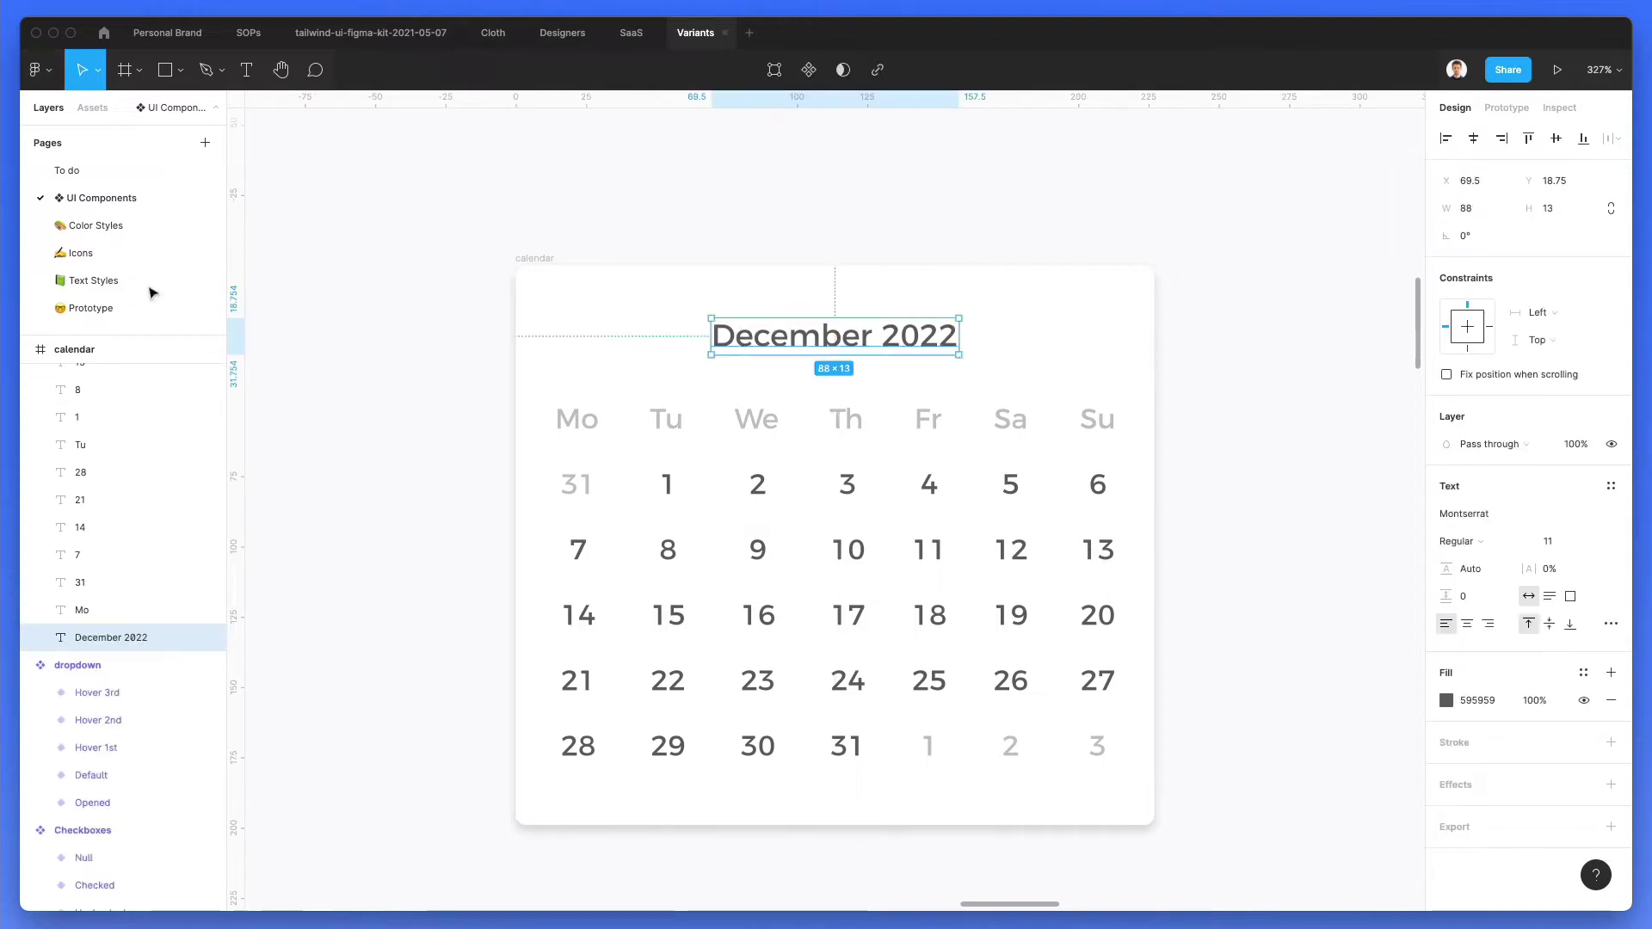
Step: Drag the keyboard_arrow_right icon from Assets into the header, then add a rotated arrow_circle_up beside it
left_click(92, 107)
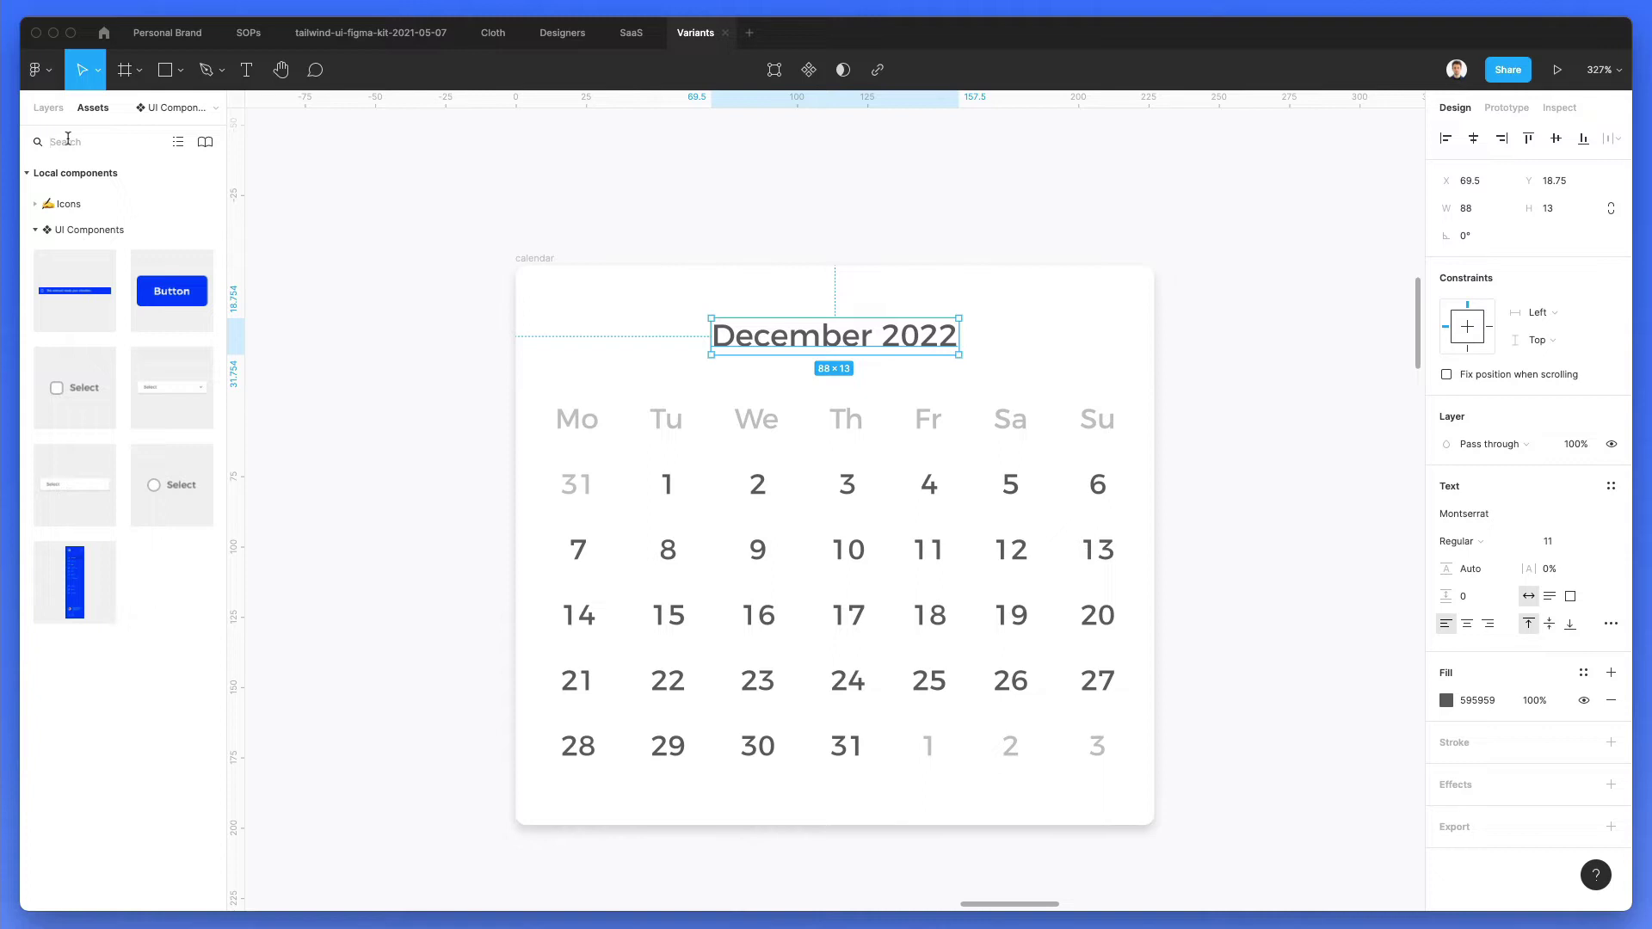
type("arrow")
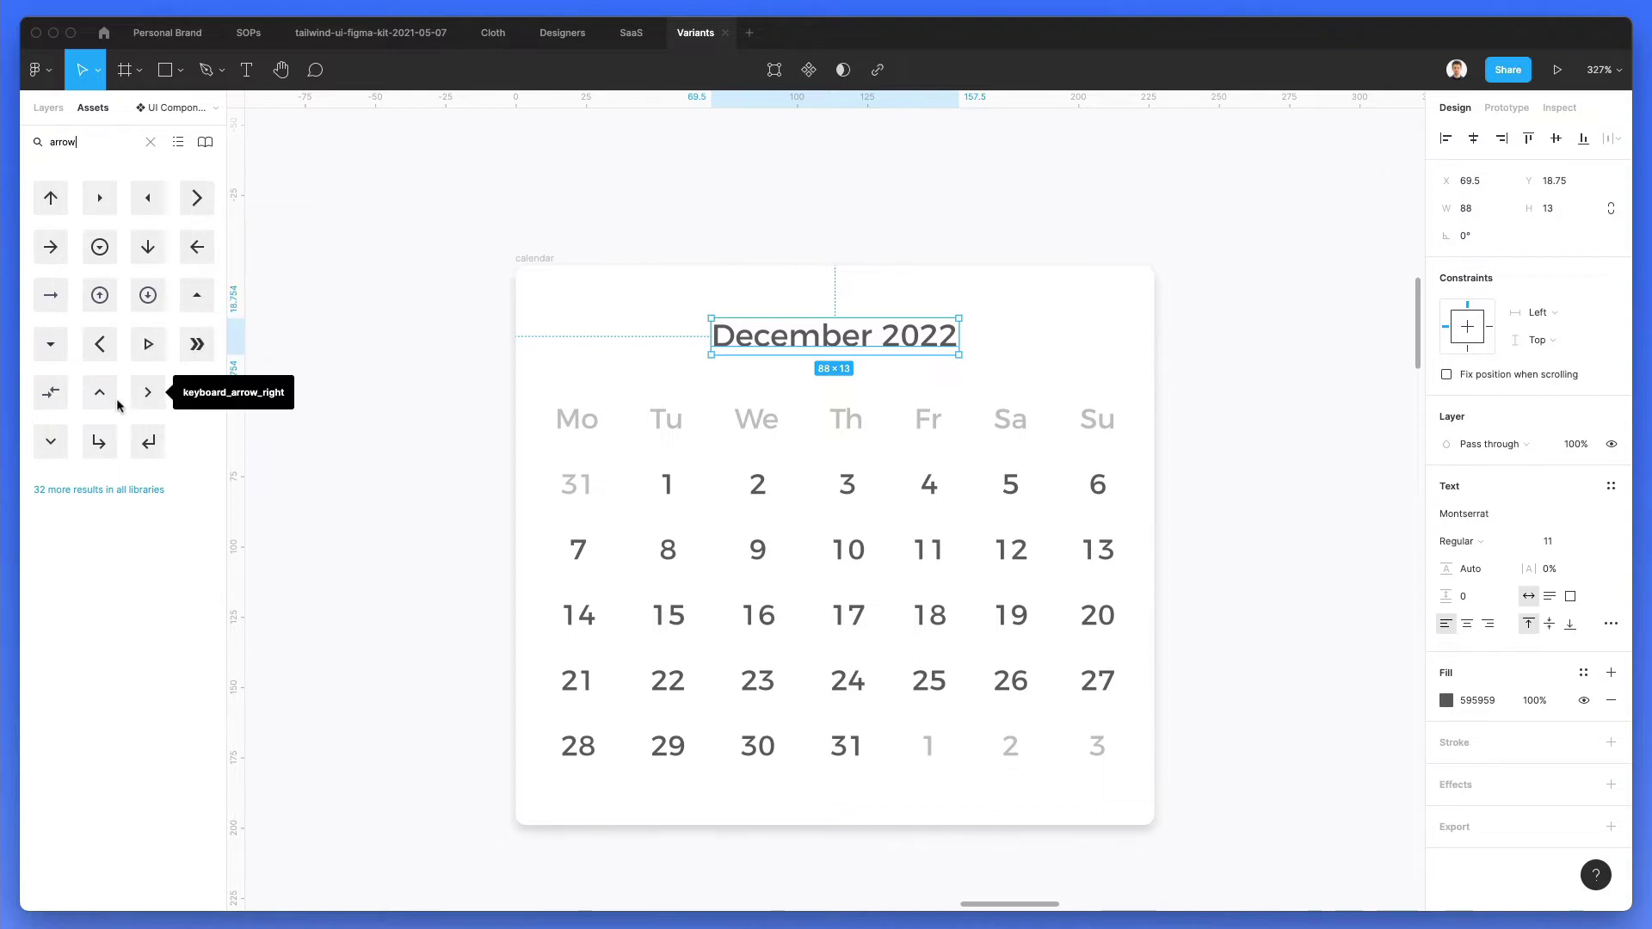
left_click_drag(146, 395, 1087, 340)
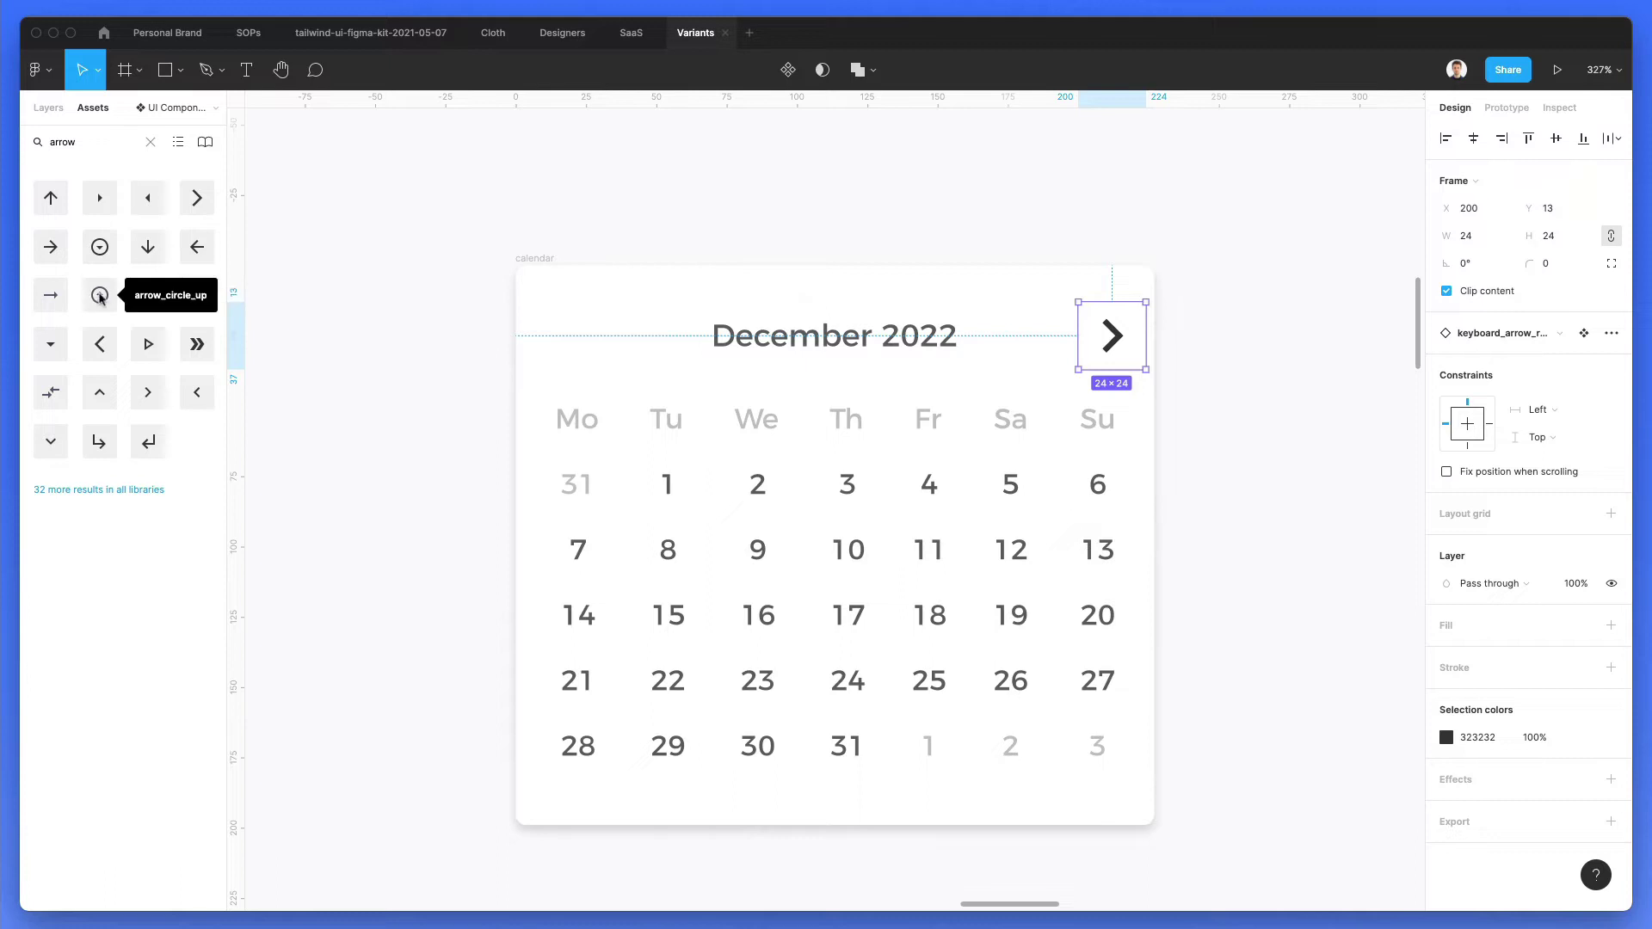
left_click_drag(99, 297, 1050, 342)
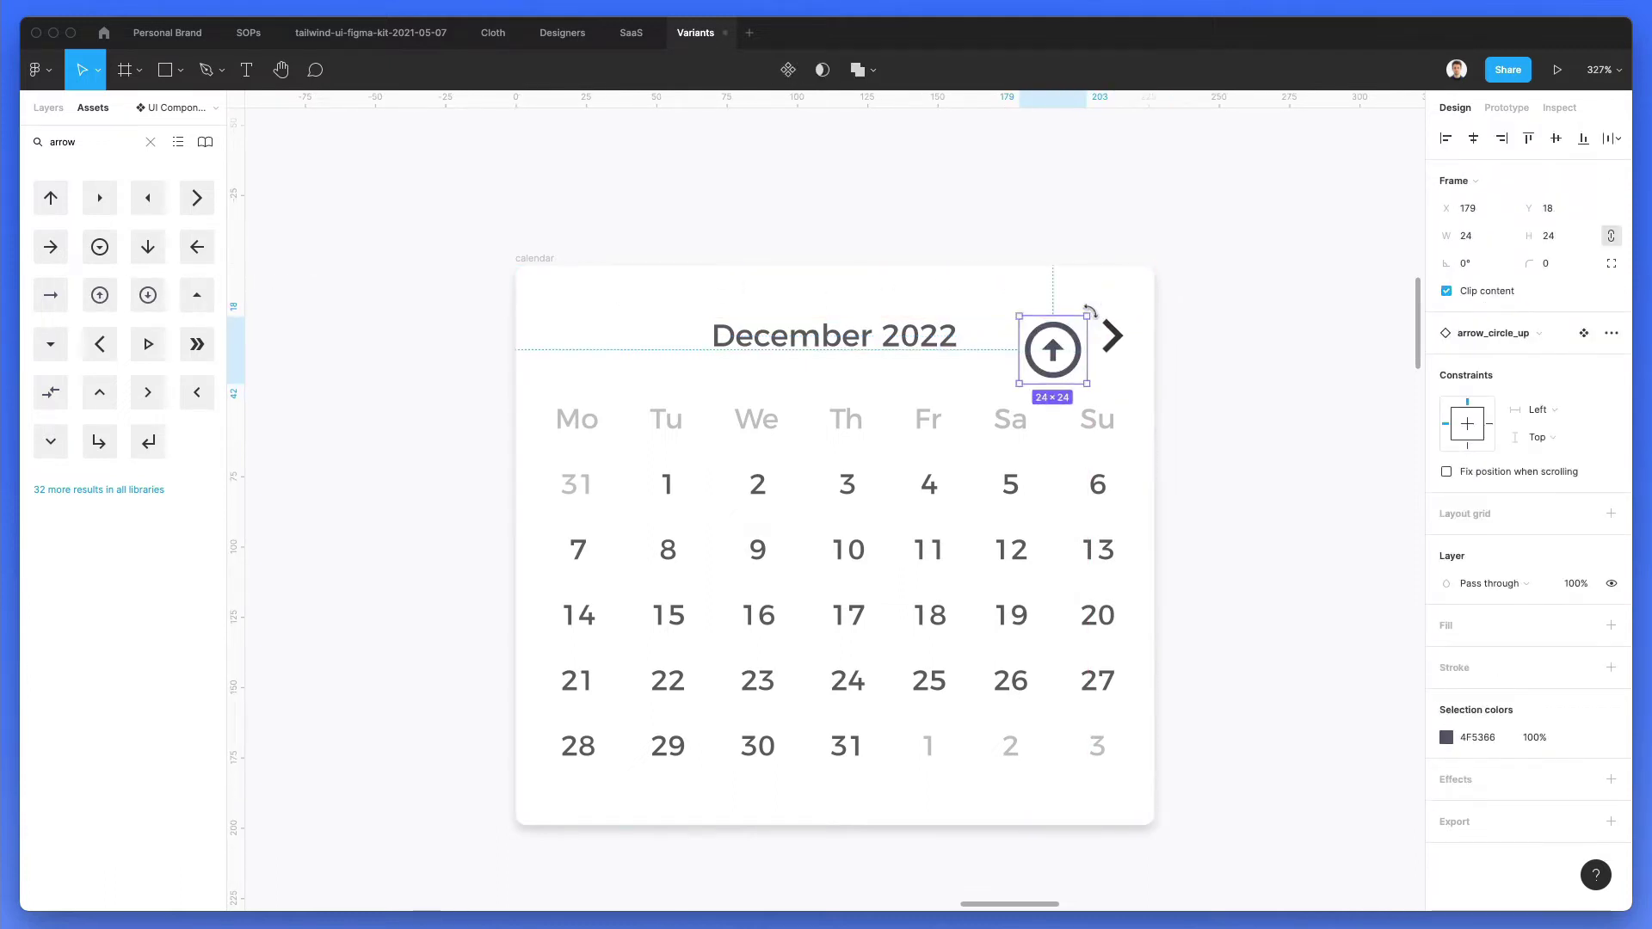
left_click_drag(1087, 310, 1039, 335)
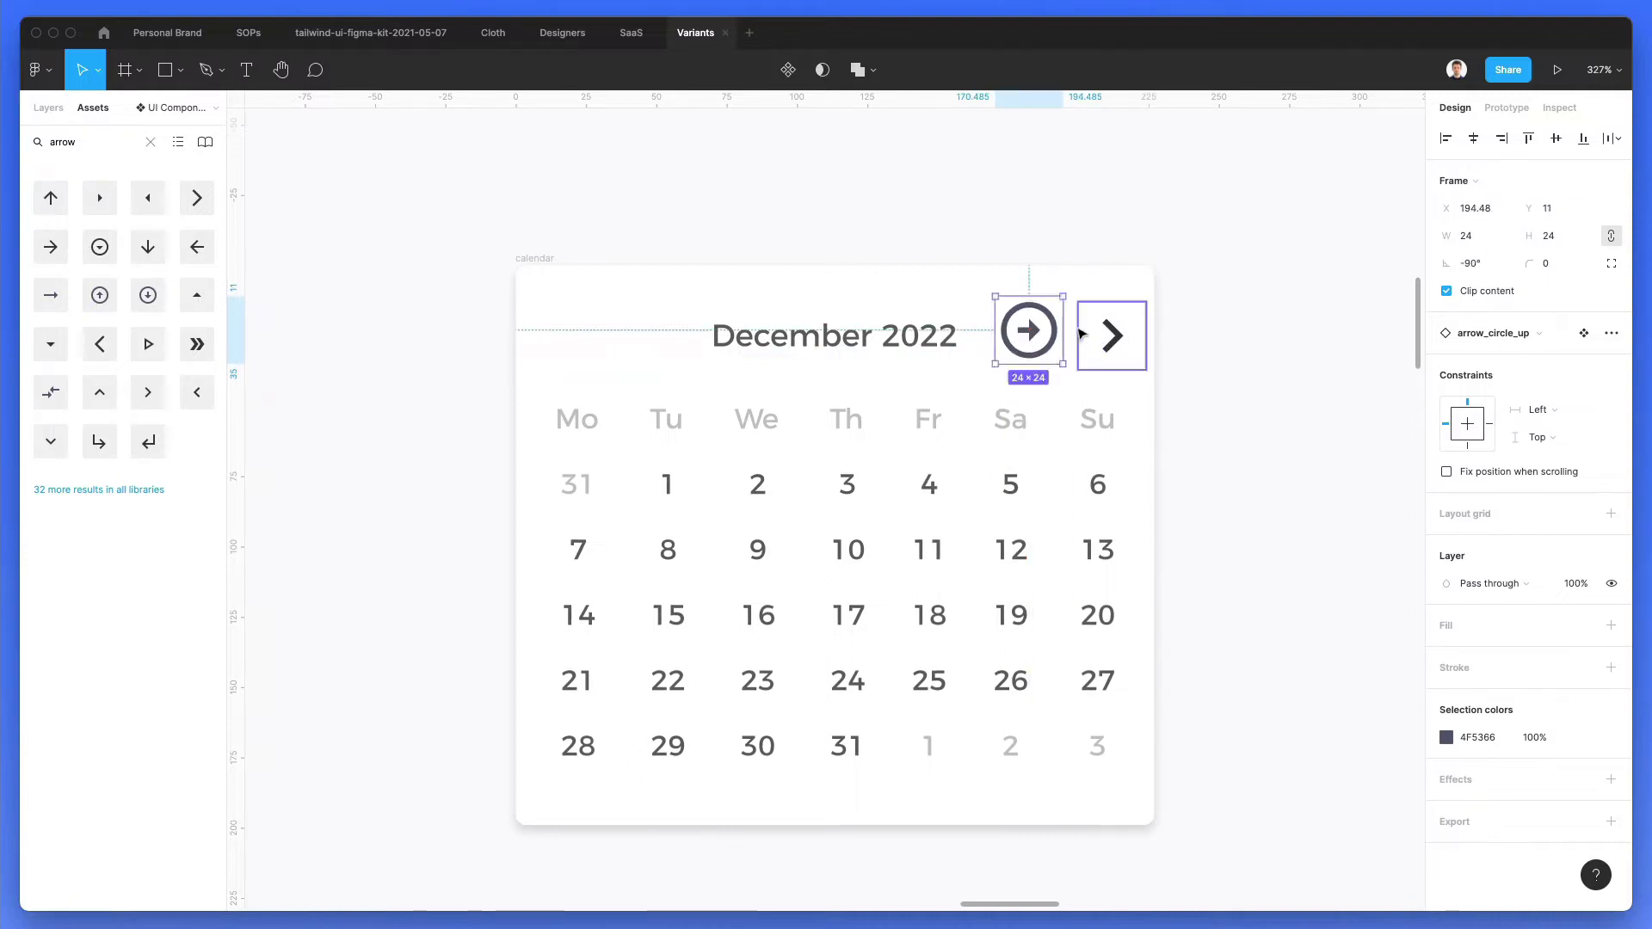
Step: Delete the circled arrow and nudge the right-arrow icon slightly left
key("Delete")
scroll(1080, 325, "up", 3)
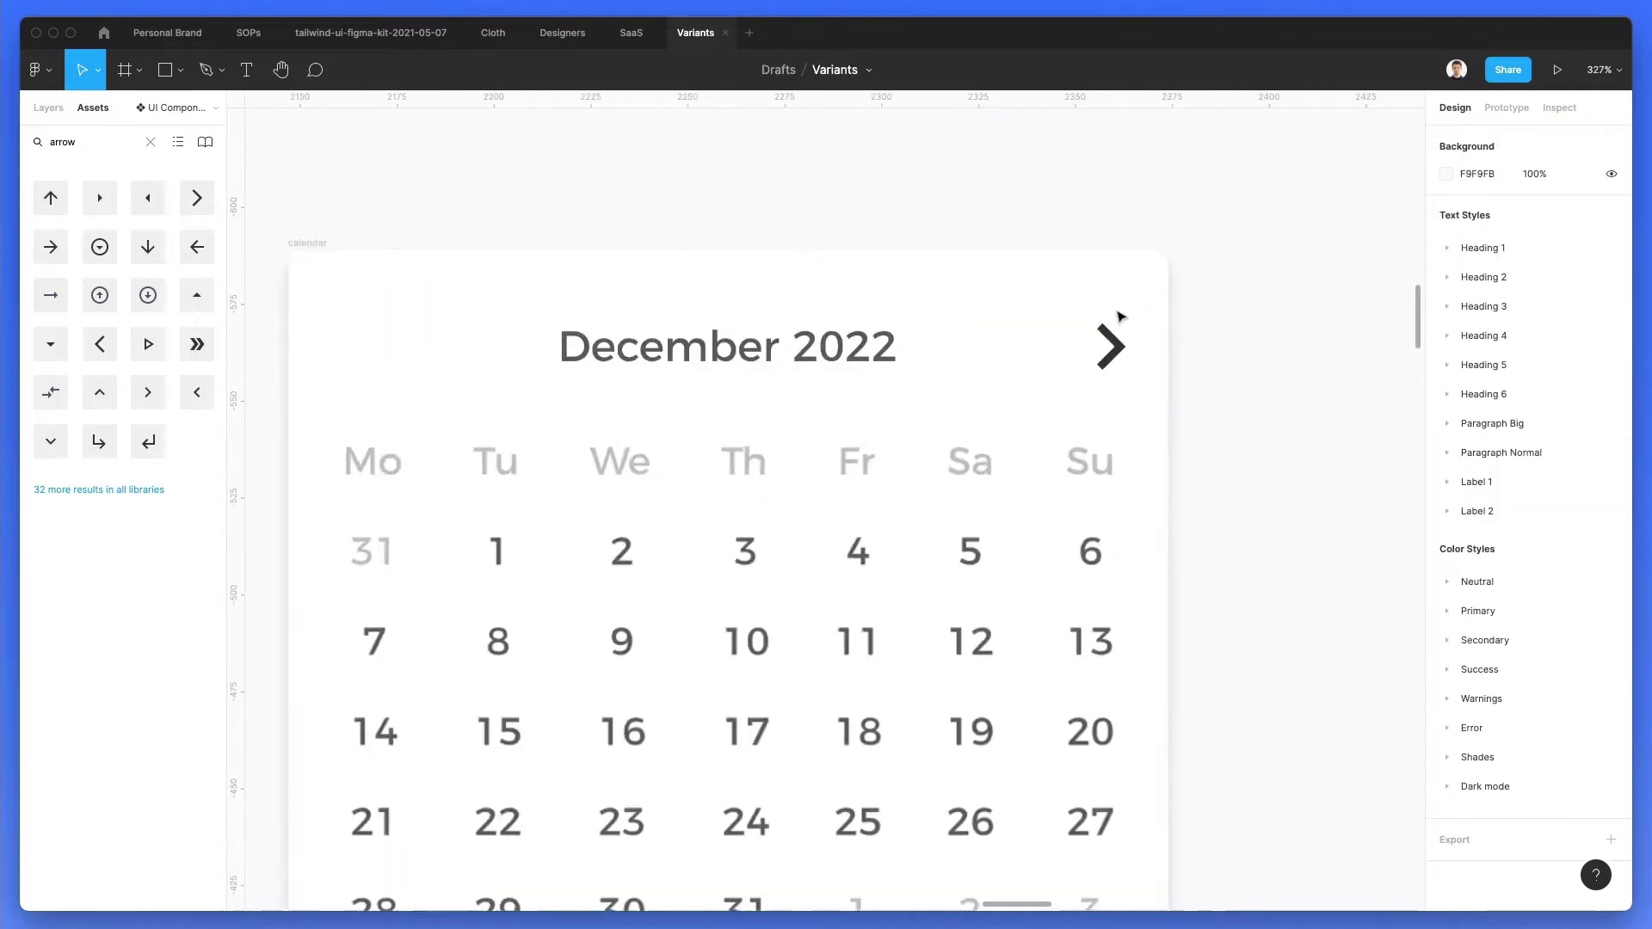
left_click(1109, 351)
left_click(49, 109)
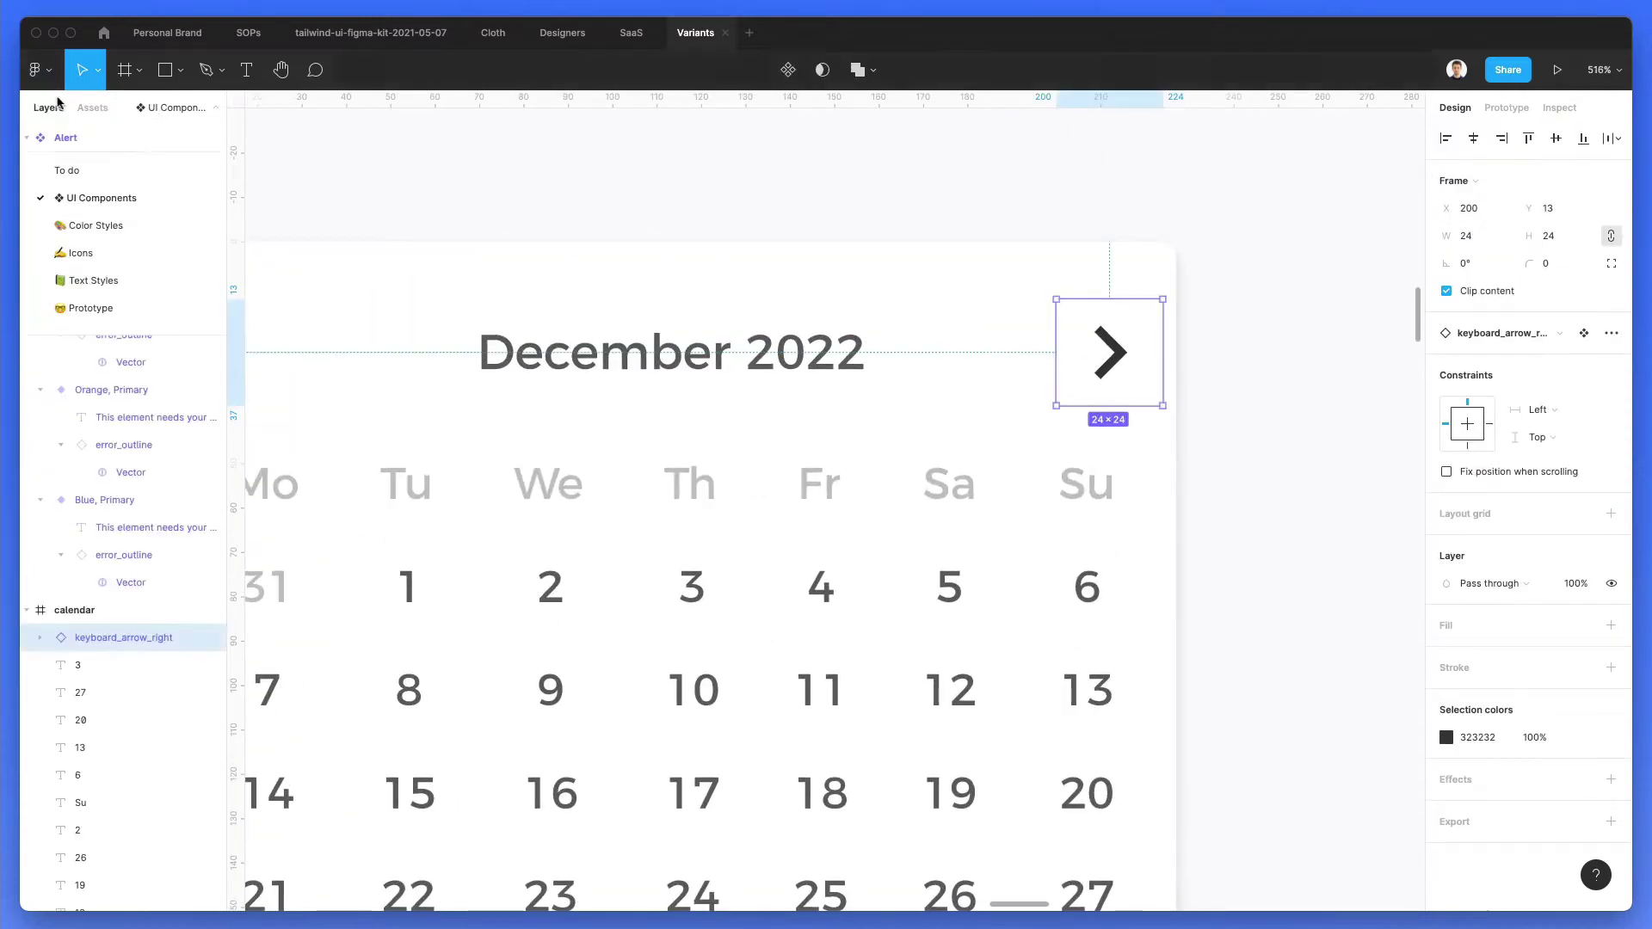
key("Left")
key("Left")
key("Left")
key("Left")
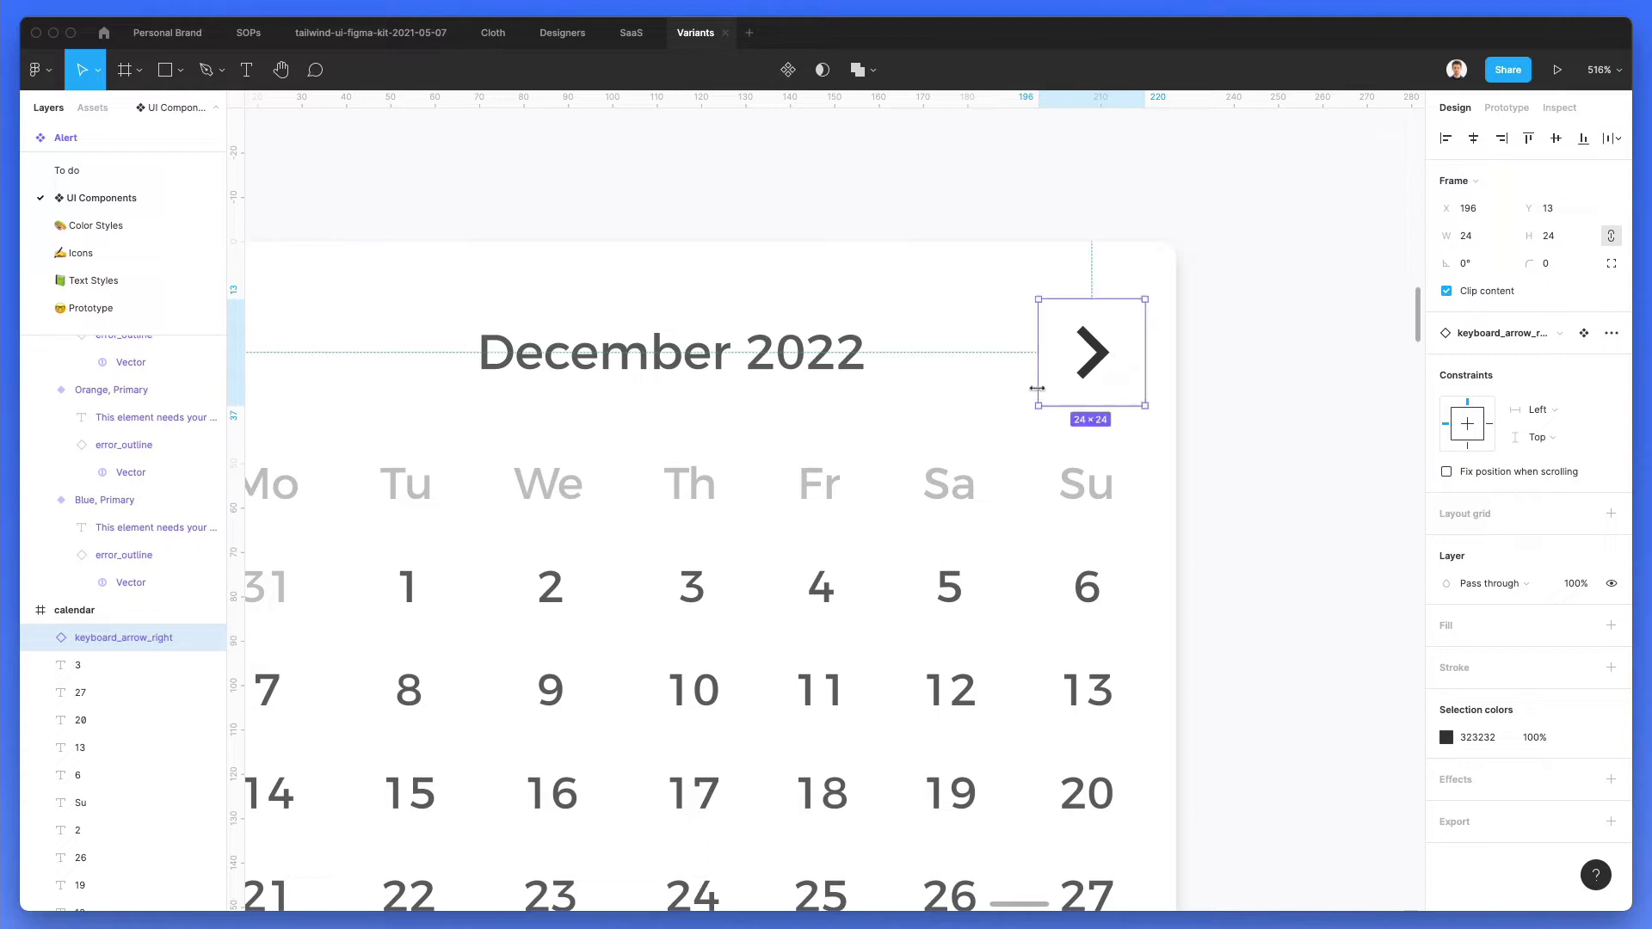
Step: Draw a square behind the arrow icon and round its corners into a circle
key("r")
left_click_drag(1093, 360, 1135, 313)
key("super+bracketleft")
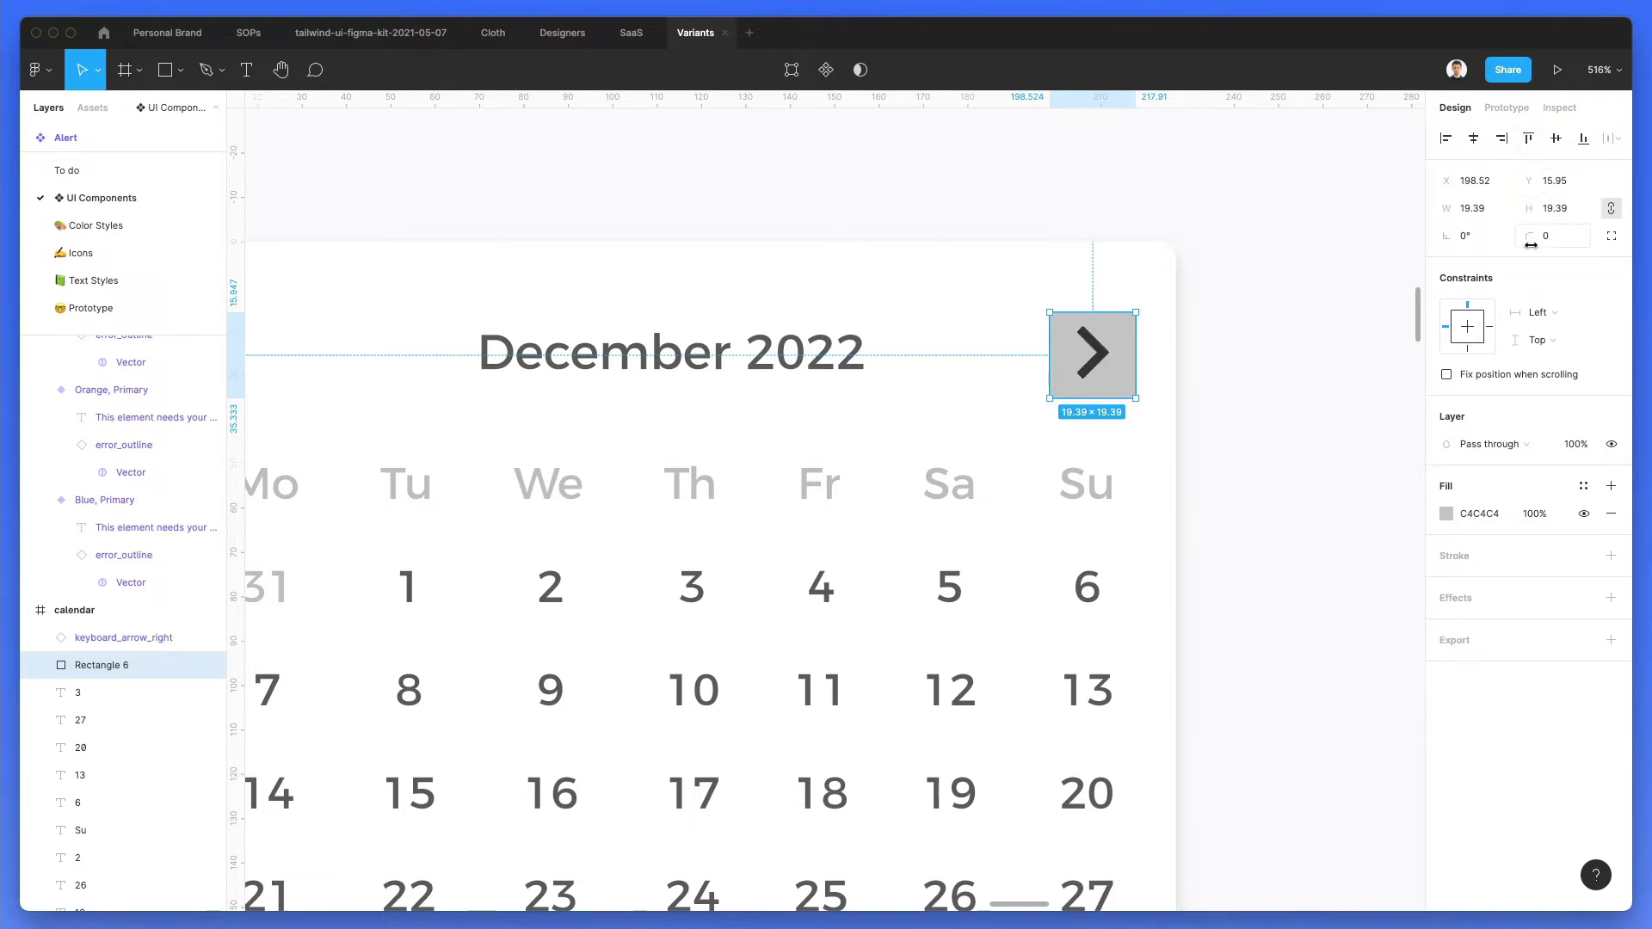
left_click_drag(1530, 244, 1583, 244)
key("Up")
scroll(1140, 254, "down", 3)
left_click(474, 229)
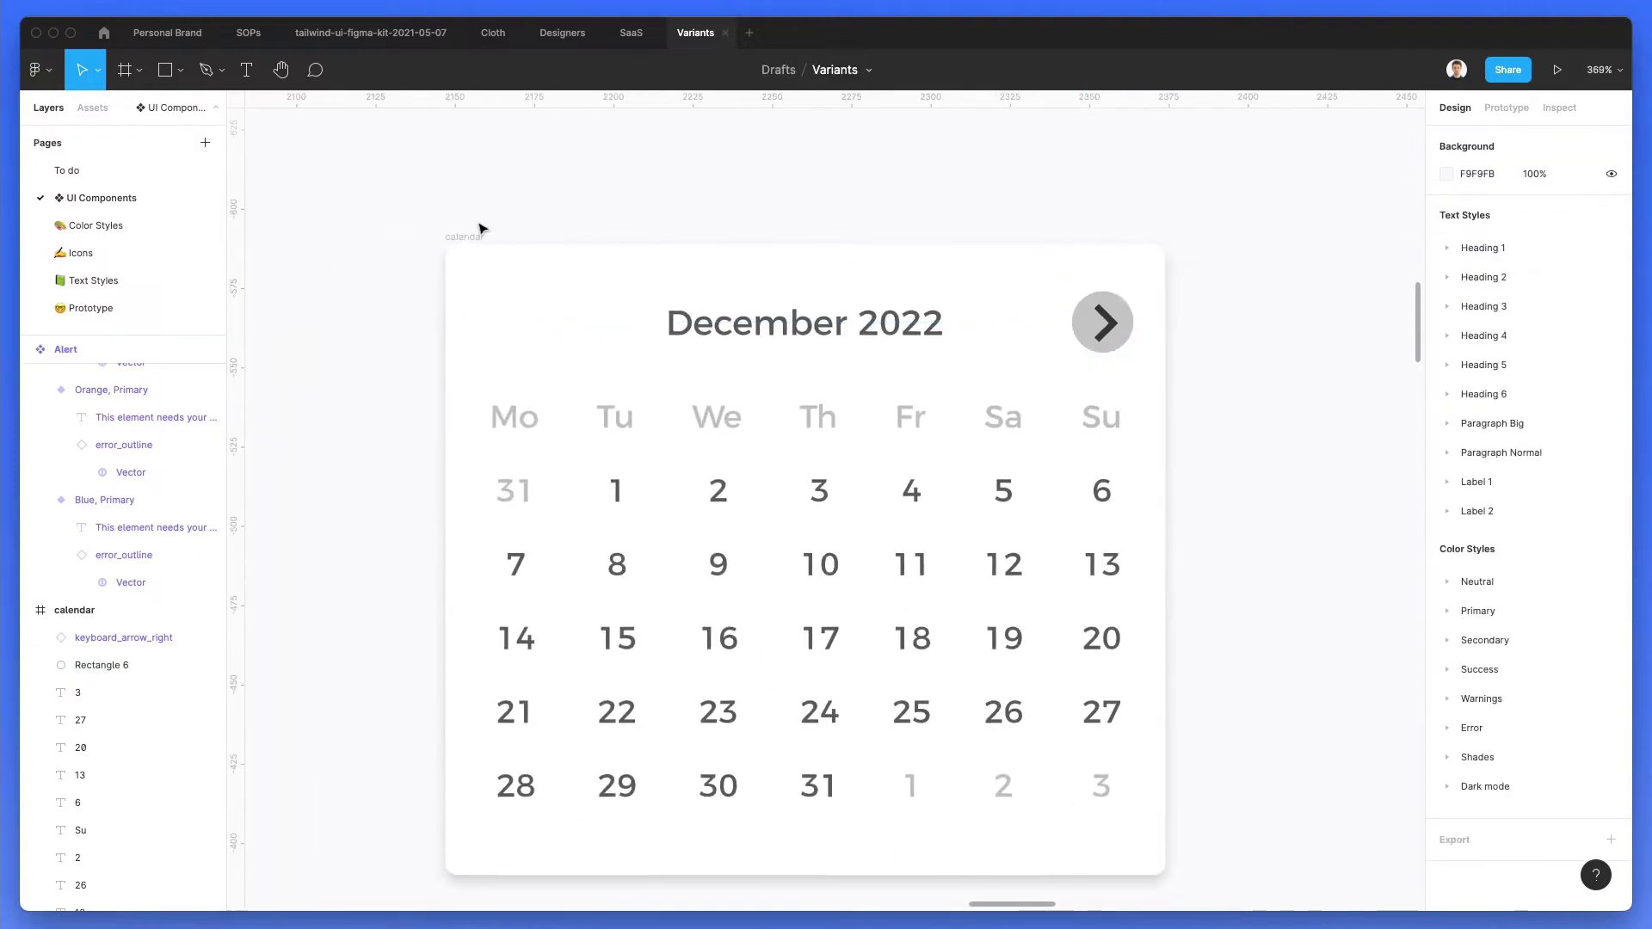
Step: Paste the calendar card's white fill and shadow onto the circle and set corner radius 71
left_click(464, 240)
key("super+alt+c")
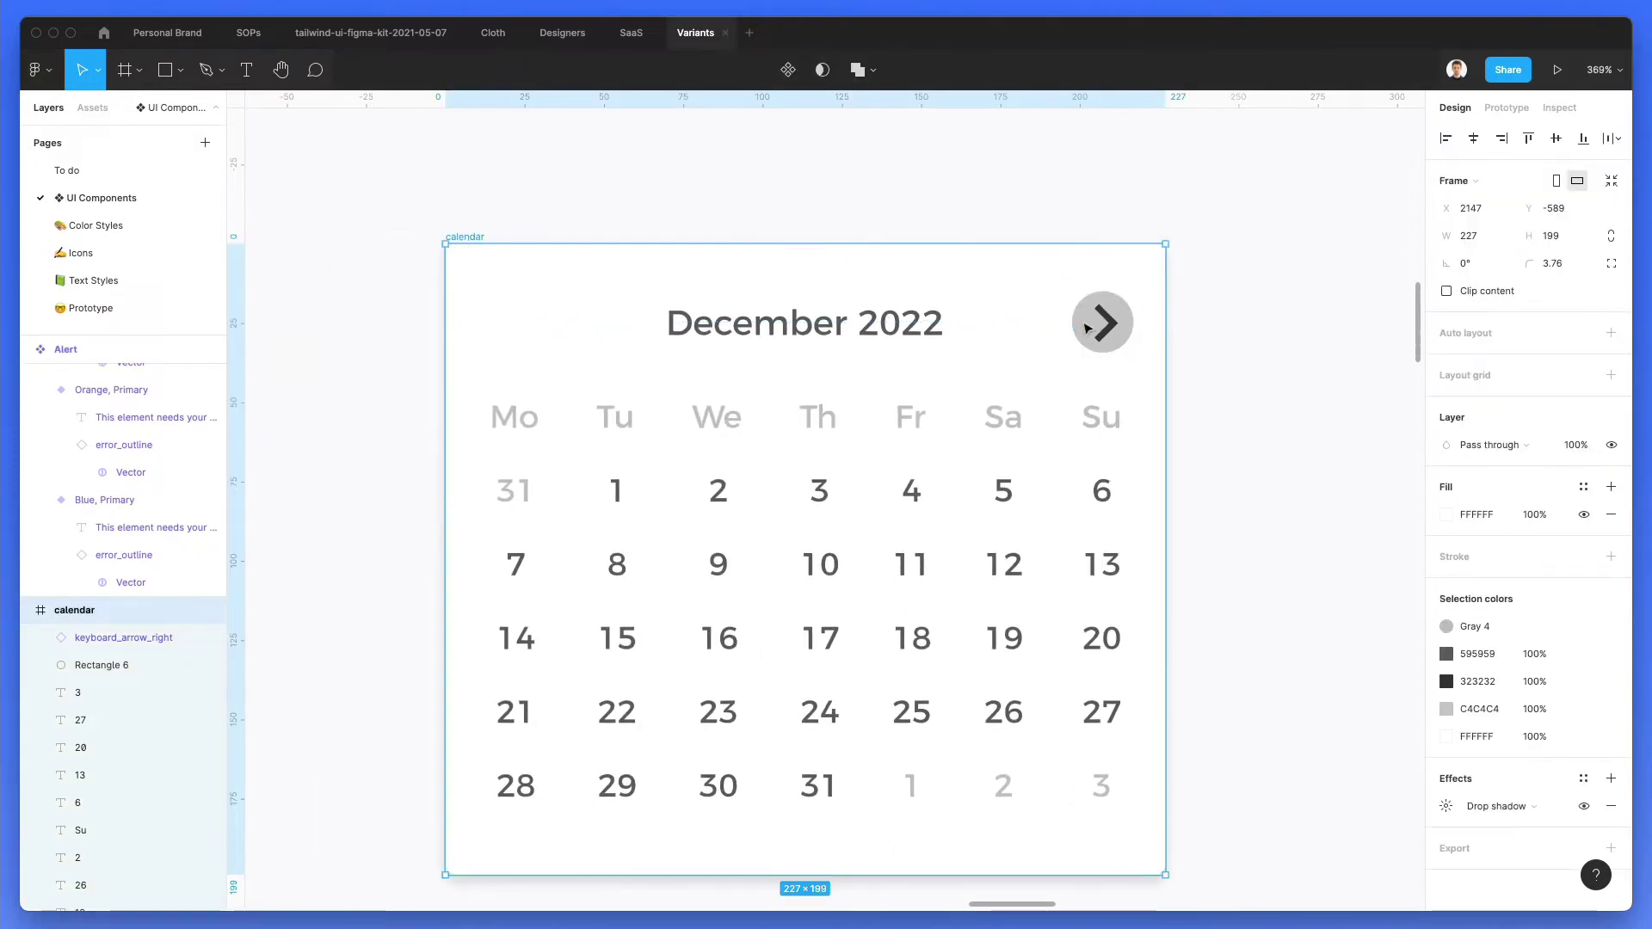
left_click(1087, 327)
key("super+alt+v")
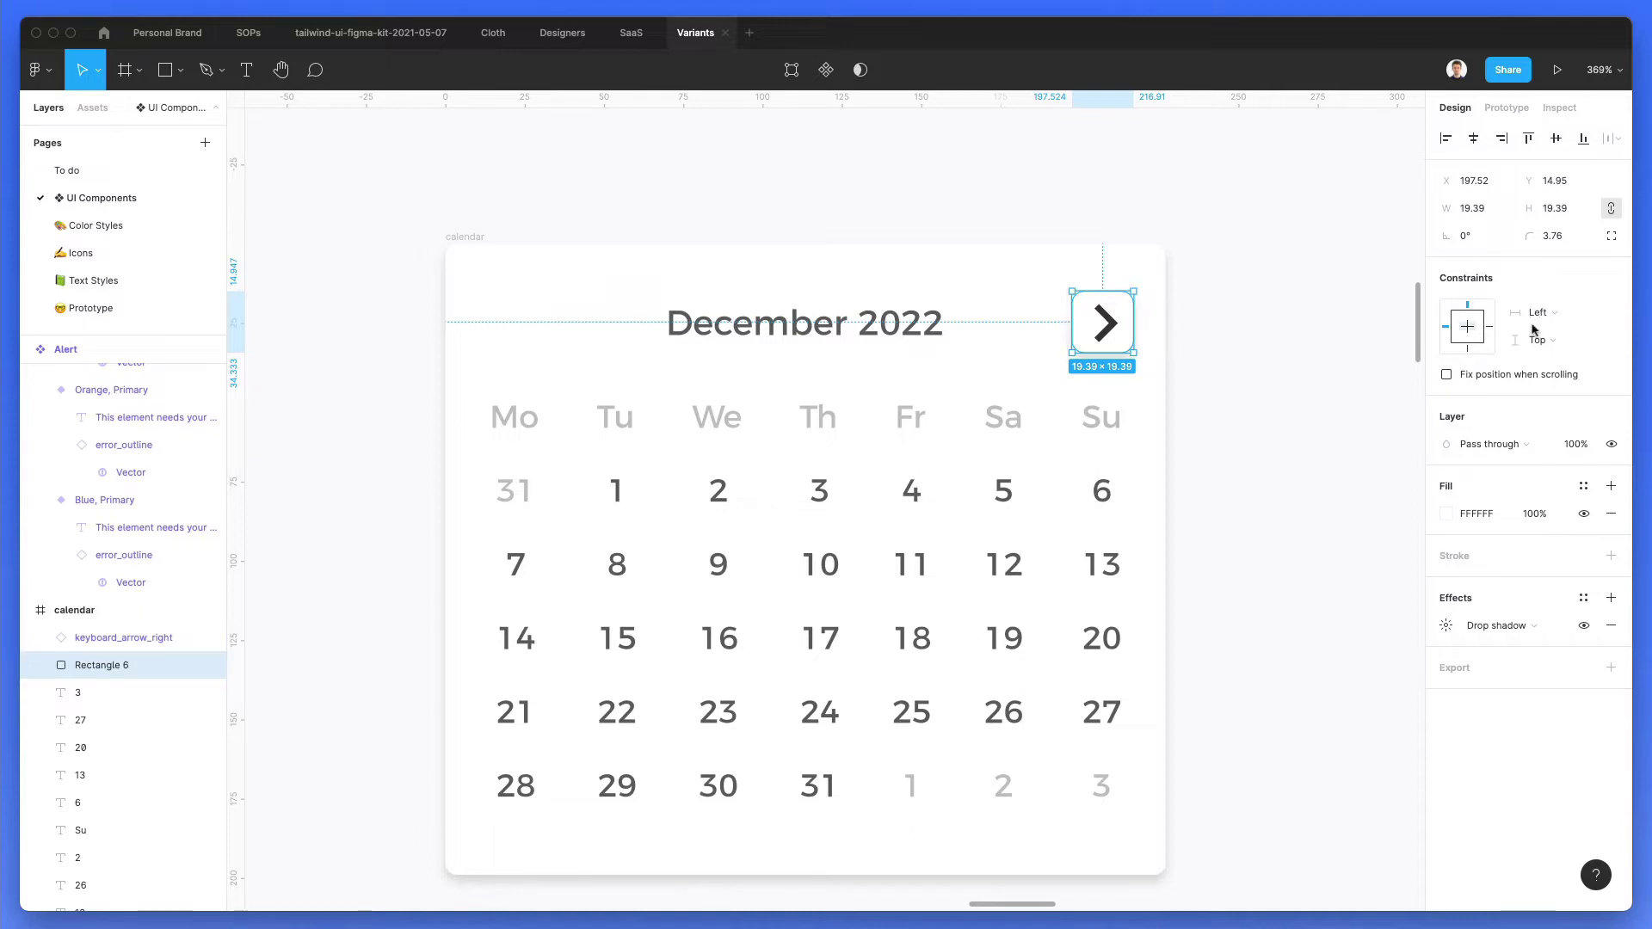
left_click(1542, 236)
type("71")
key("Return")
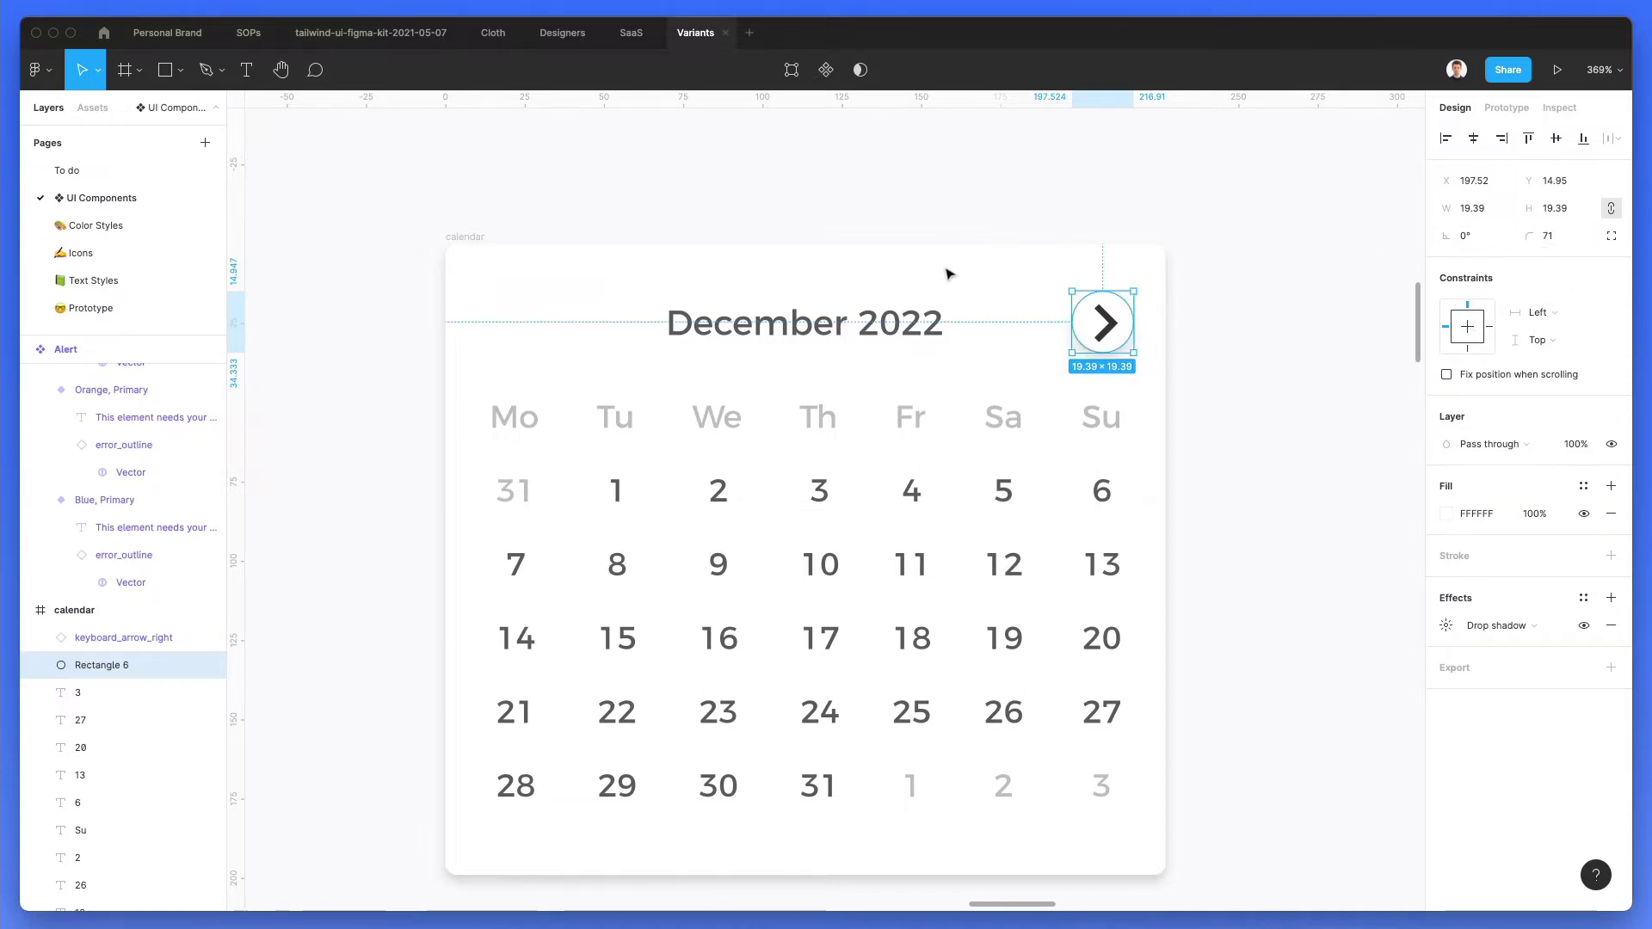
Step: Shrink the arrow icon to 18×18
scroll(947, 267, "up", 4)
left_click(1185, 349)
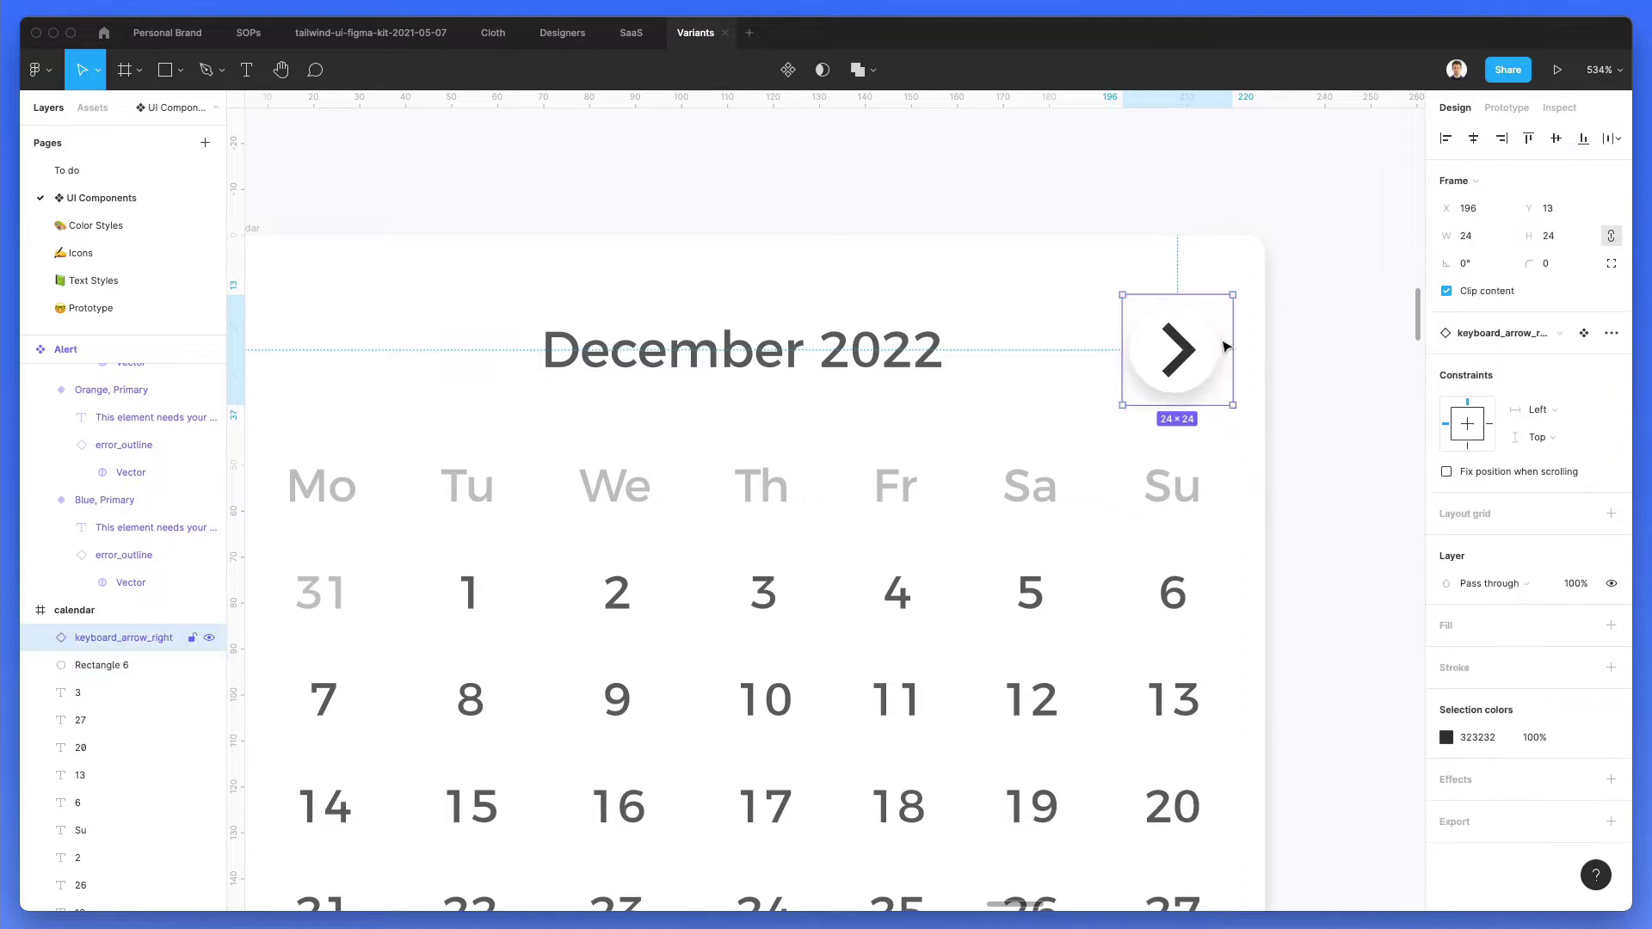
left_click_drag(1235, 296, 1211, 313)
scroll(1211, 314, "down", 3)
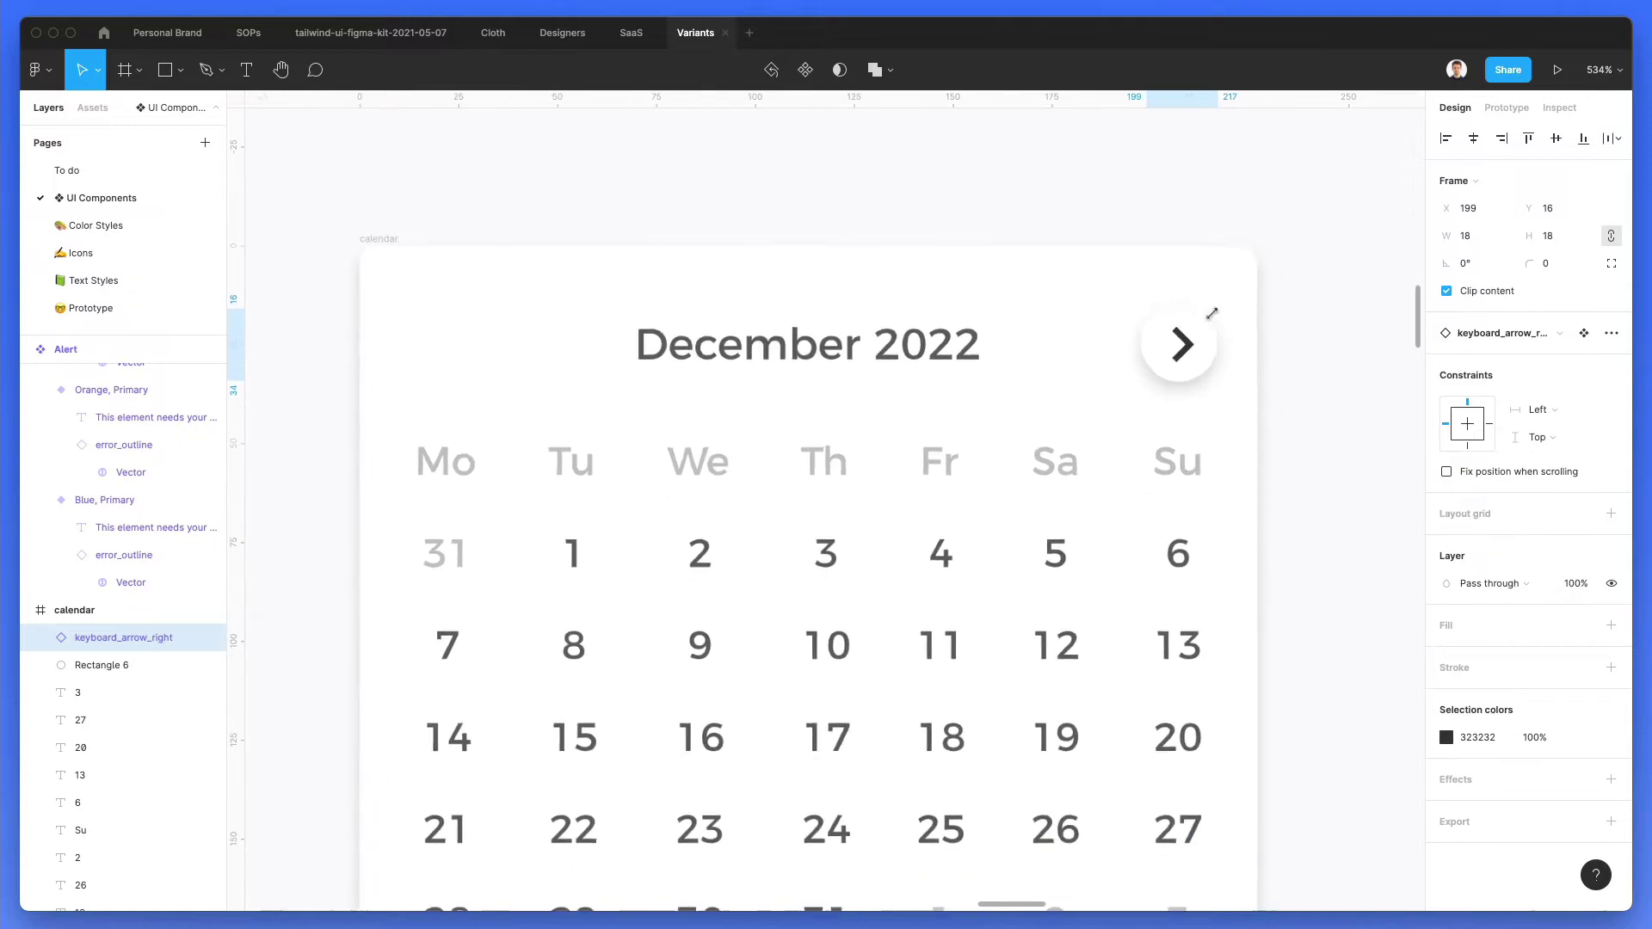
key("i")
left_click(1168, 460)
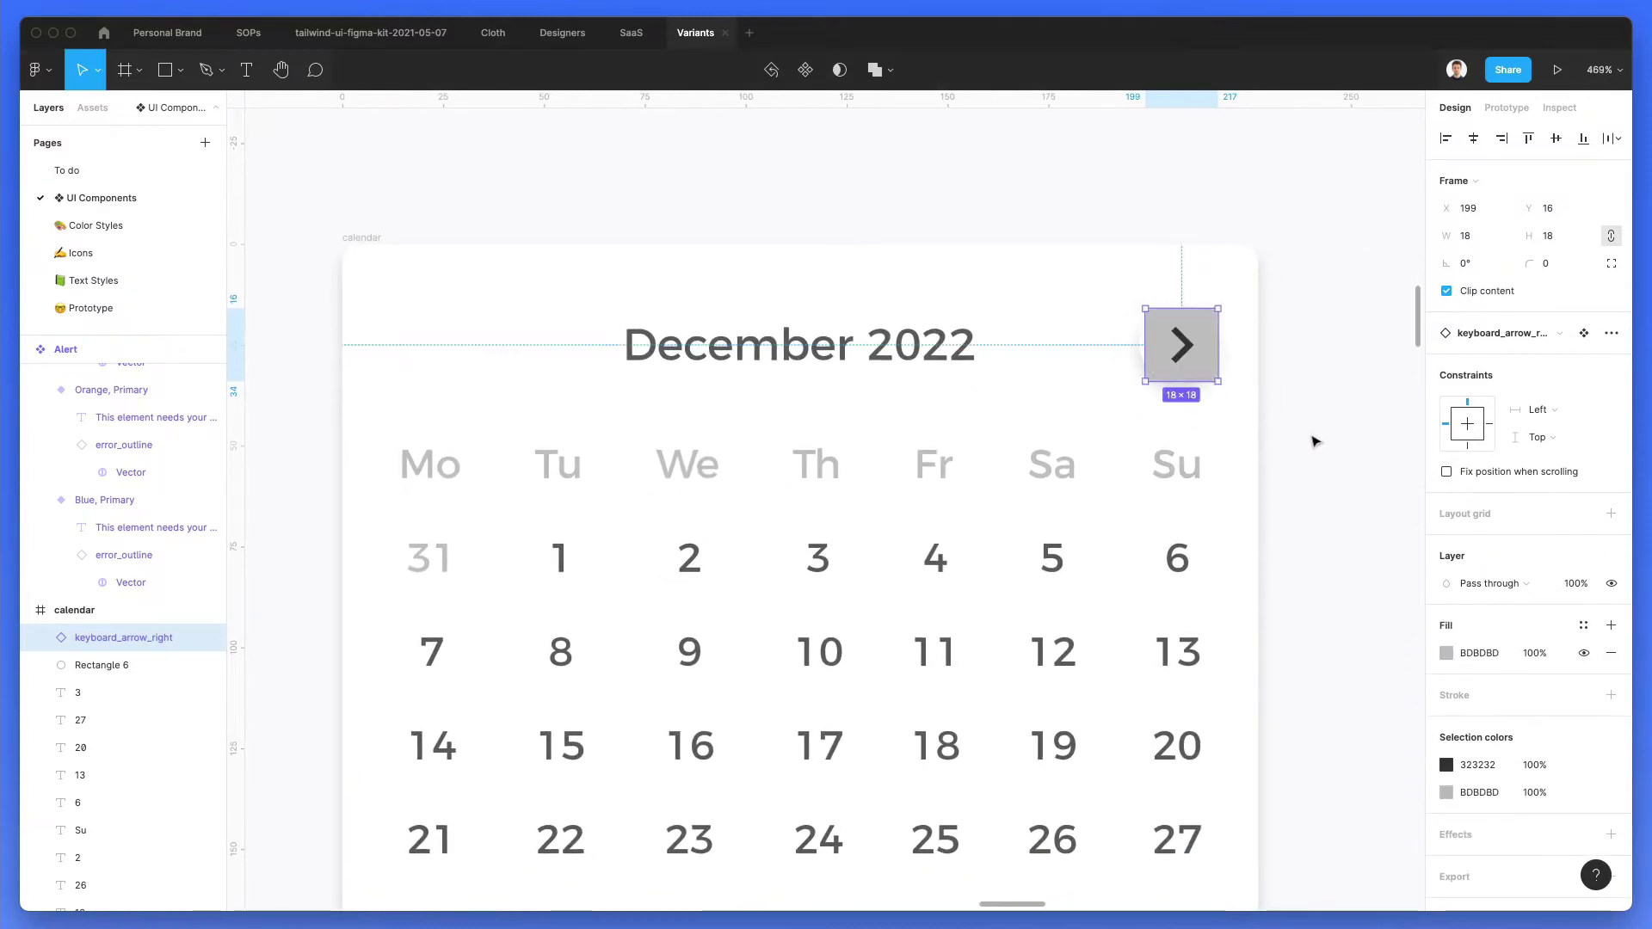
key("ctrl+z")
Step: Fill the arrow's vector with the Gray 3 colour style
double_click(1196, 362)
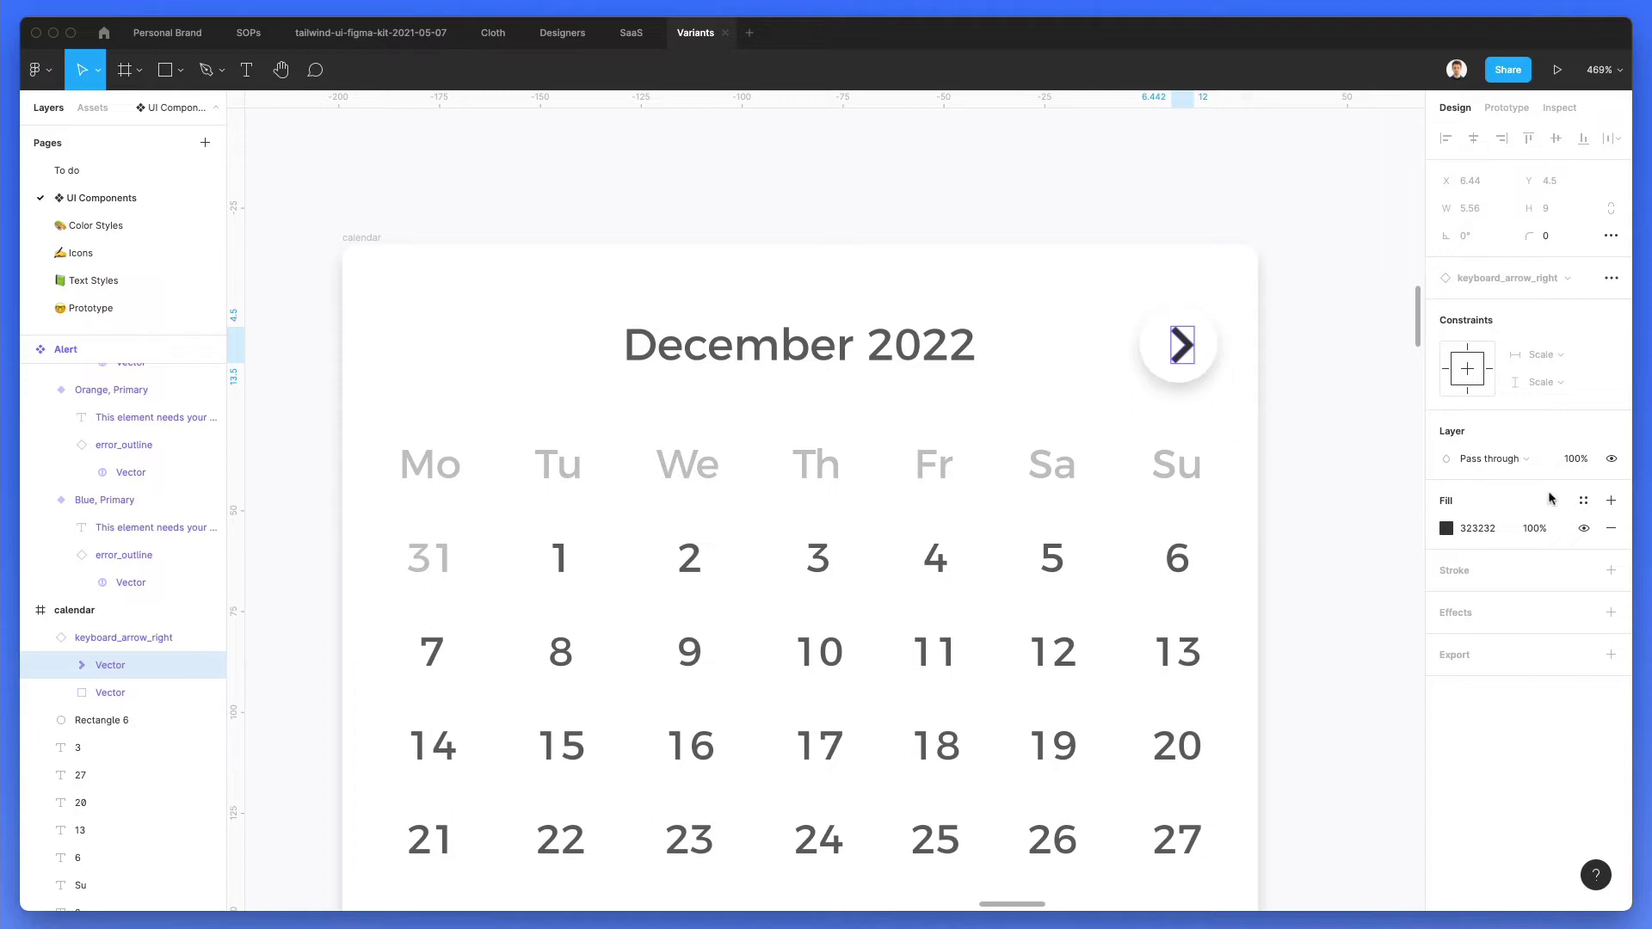
left_click(1582, 499)
scroll(1516, 652, "down", 5)
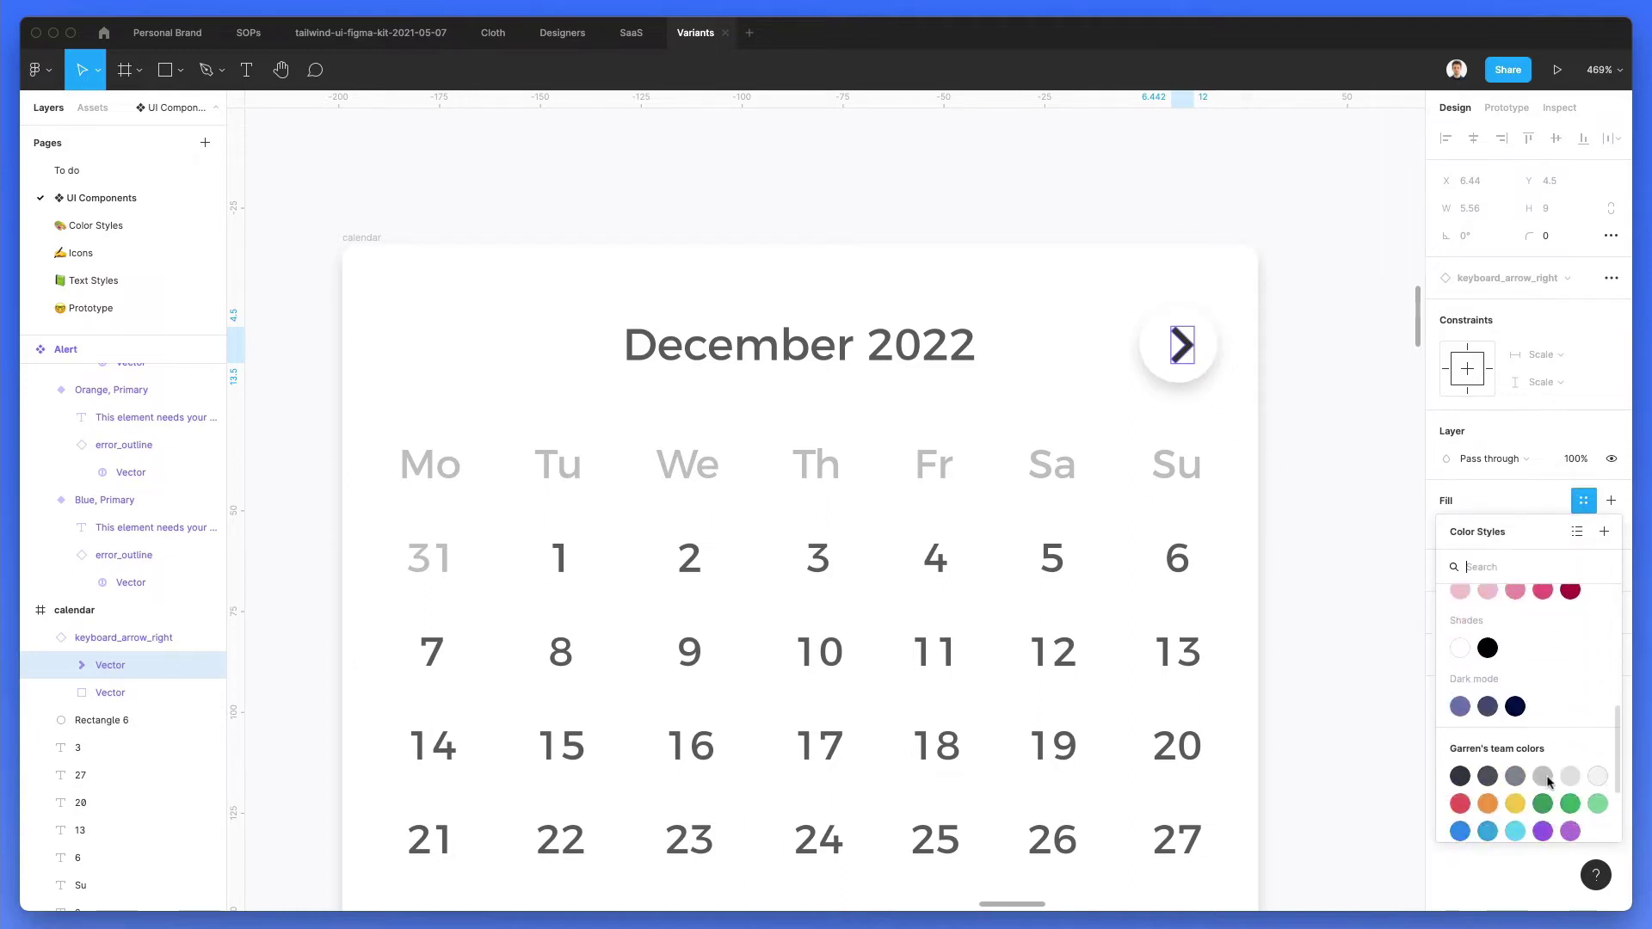
left_click(1542, 776)
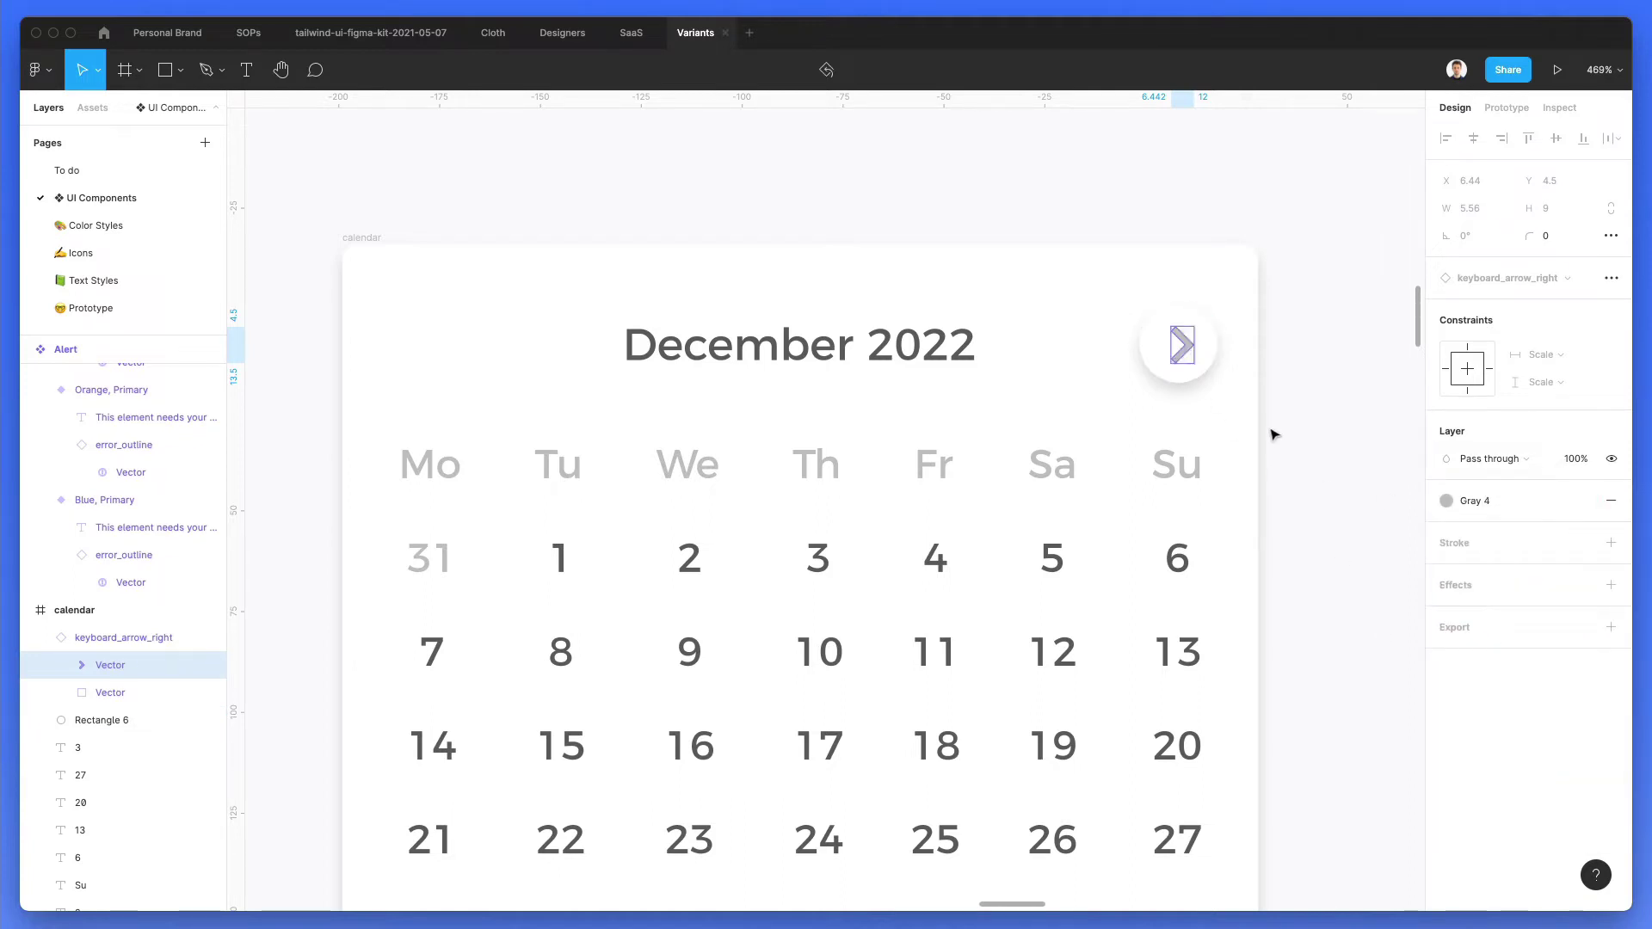
left_click(1487, 503)
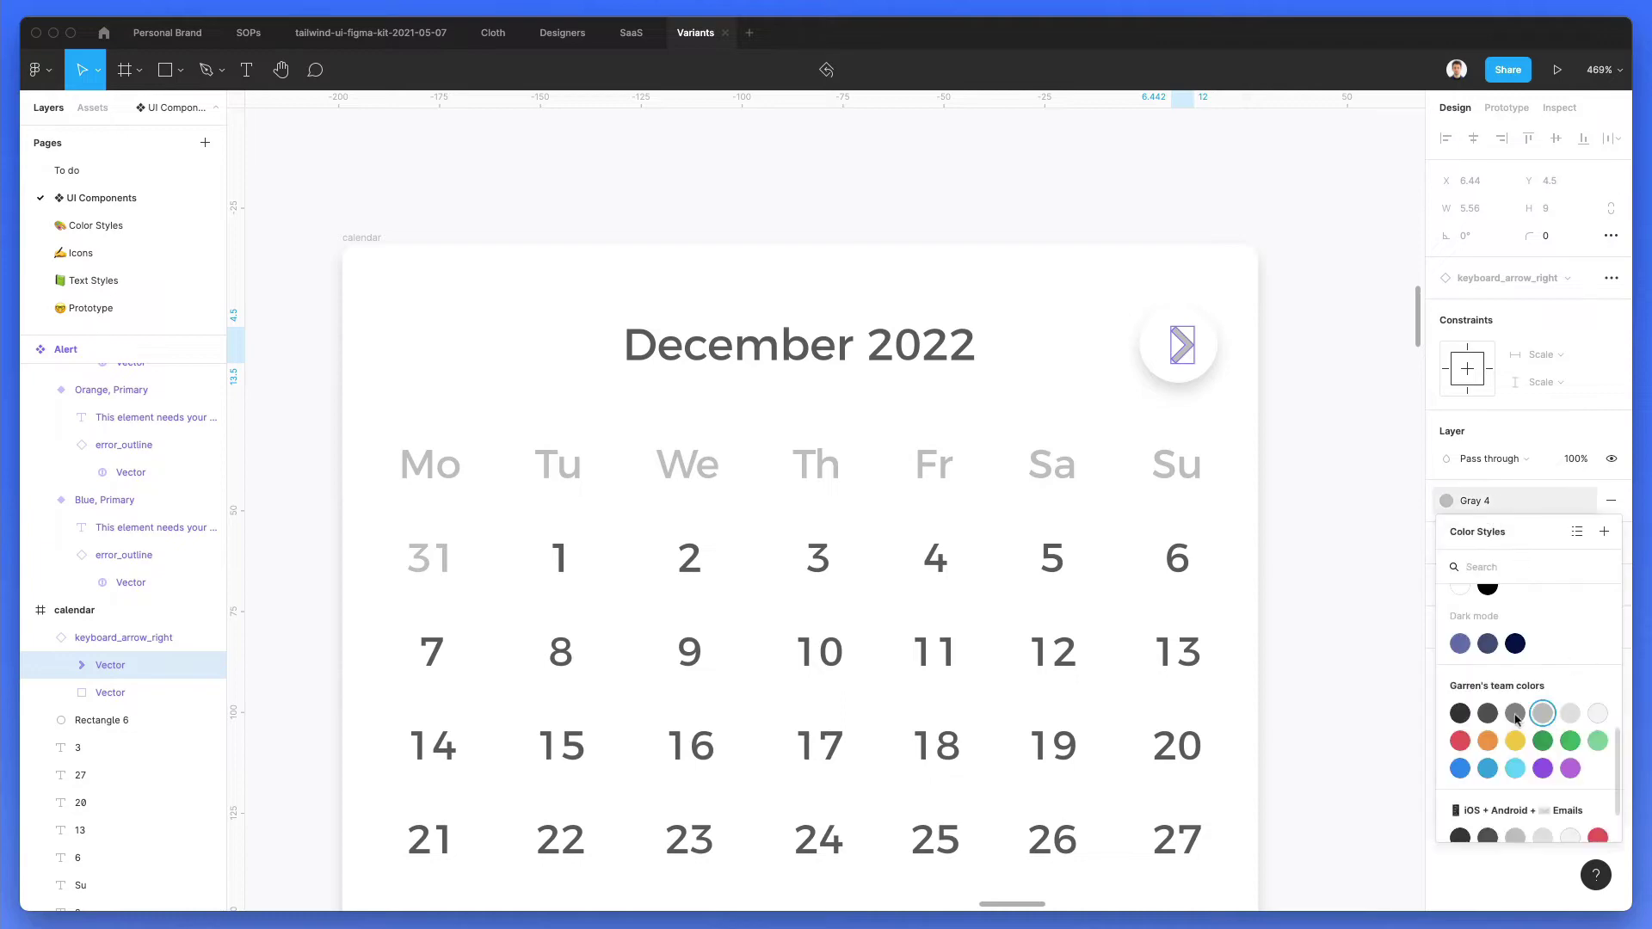
left_click(1516, 719)
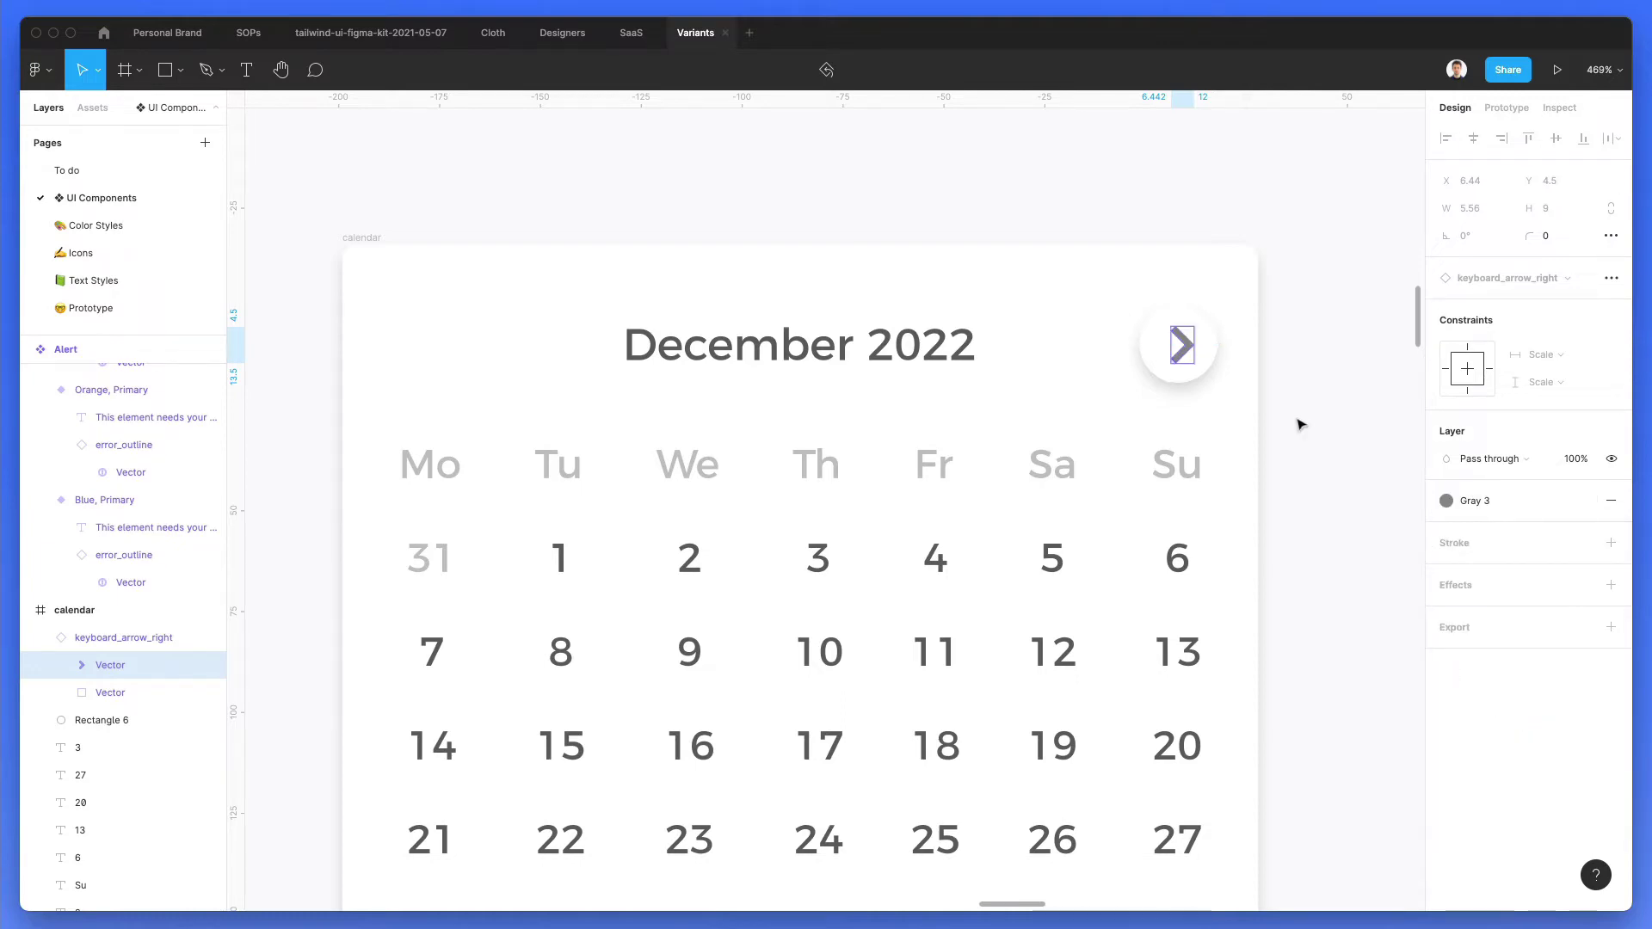
left_click(1292, 357)
Step: Resize the arrow icon frame down to 17×17
scroll(1226, 309, "up", 10)
left_click(1148, 402)
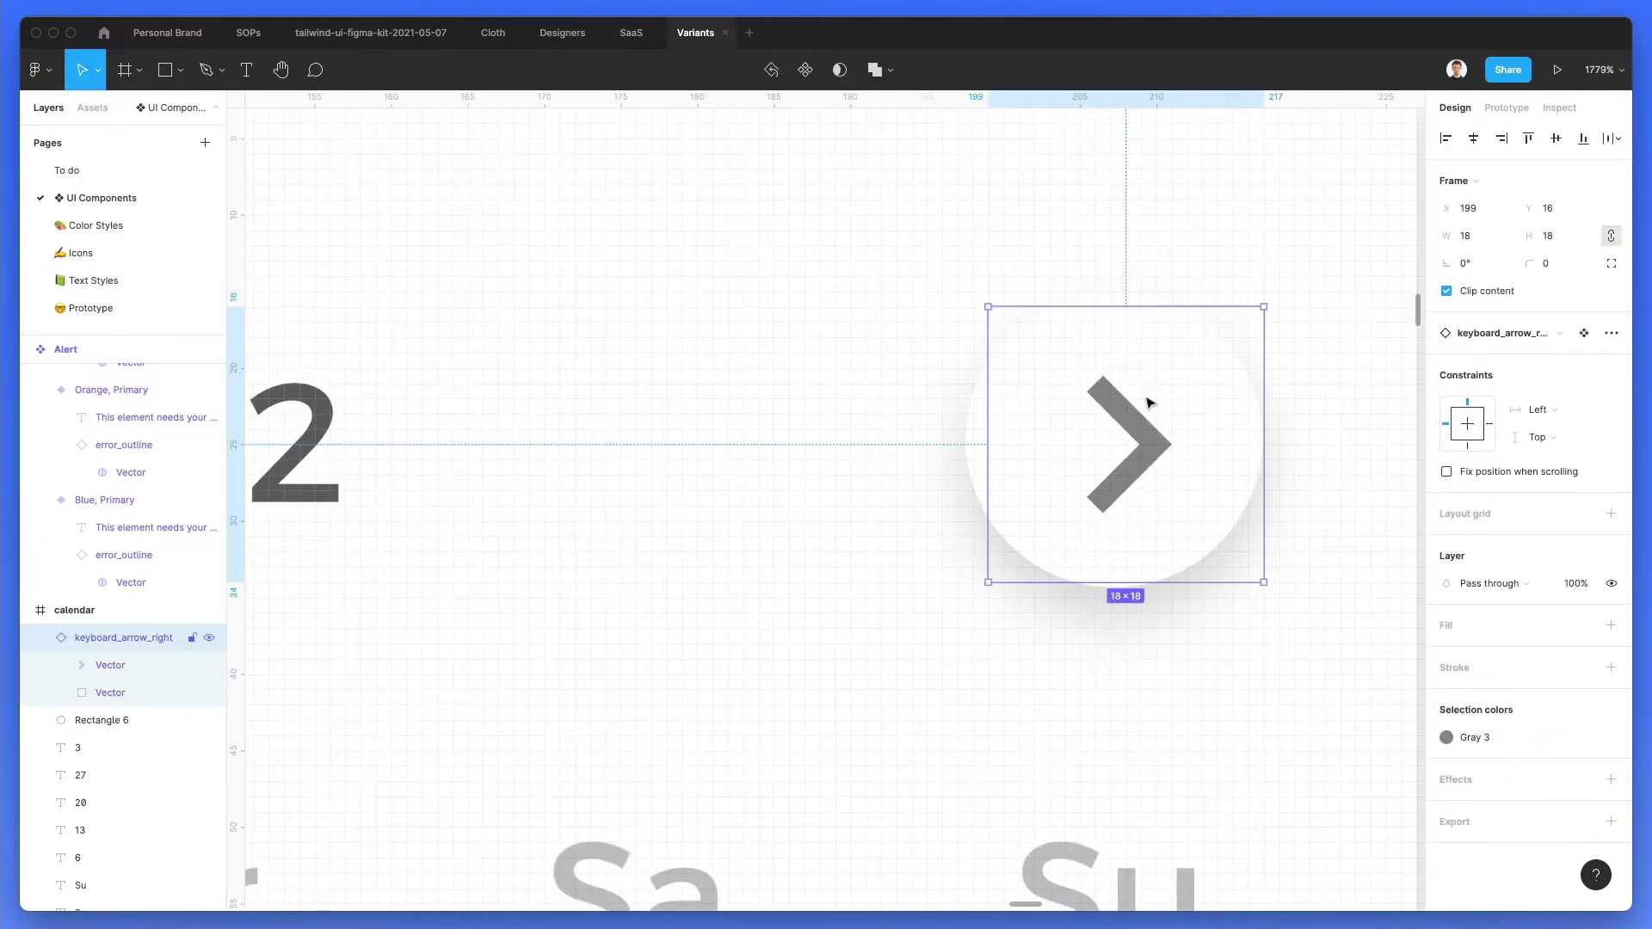
left_click_drag(1263, 582, 1248, 566)
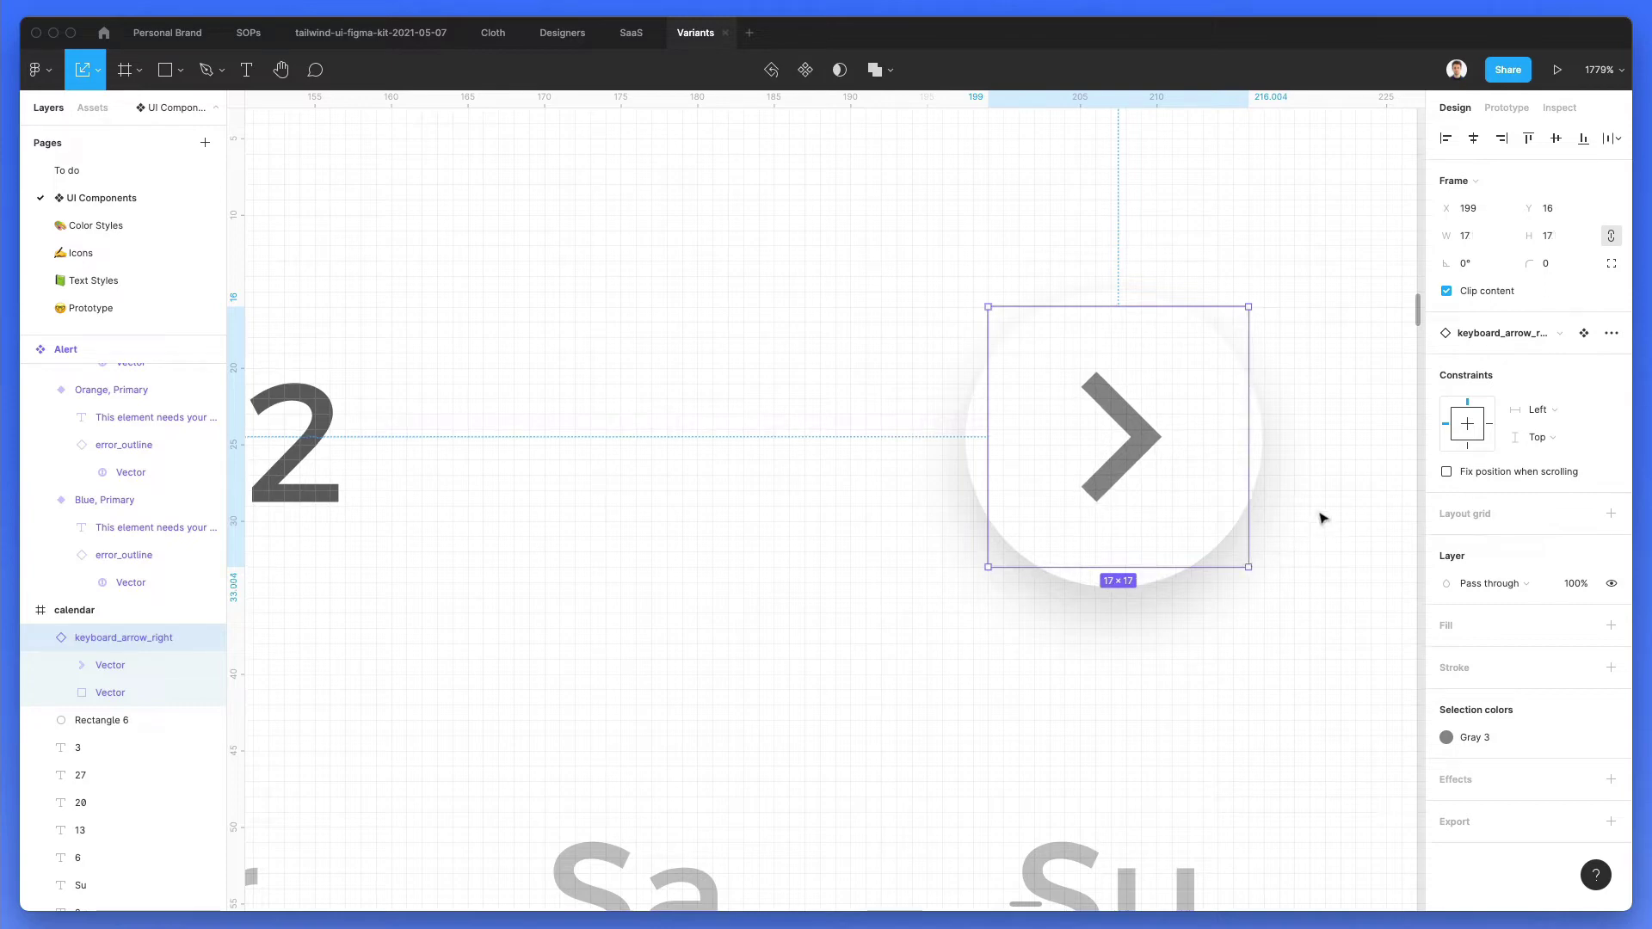
scroll(1323, 517, "down", 5)
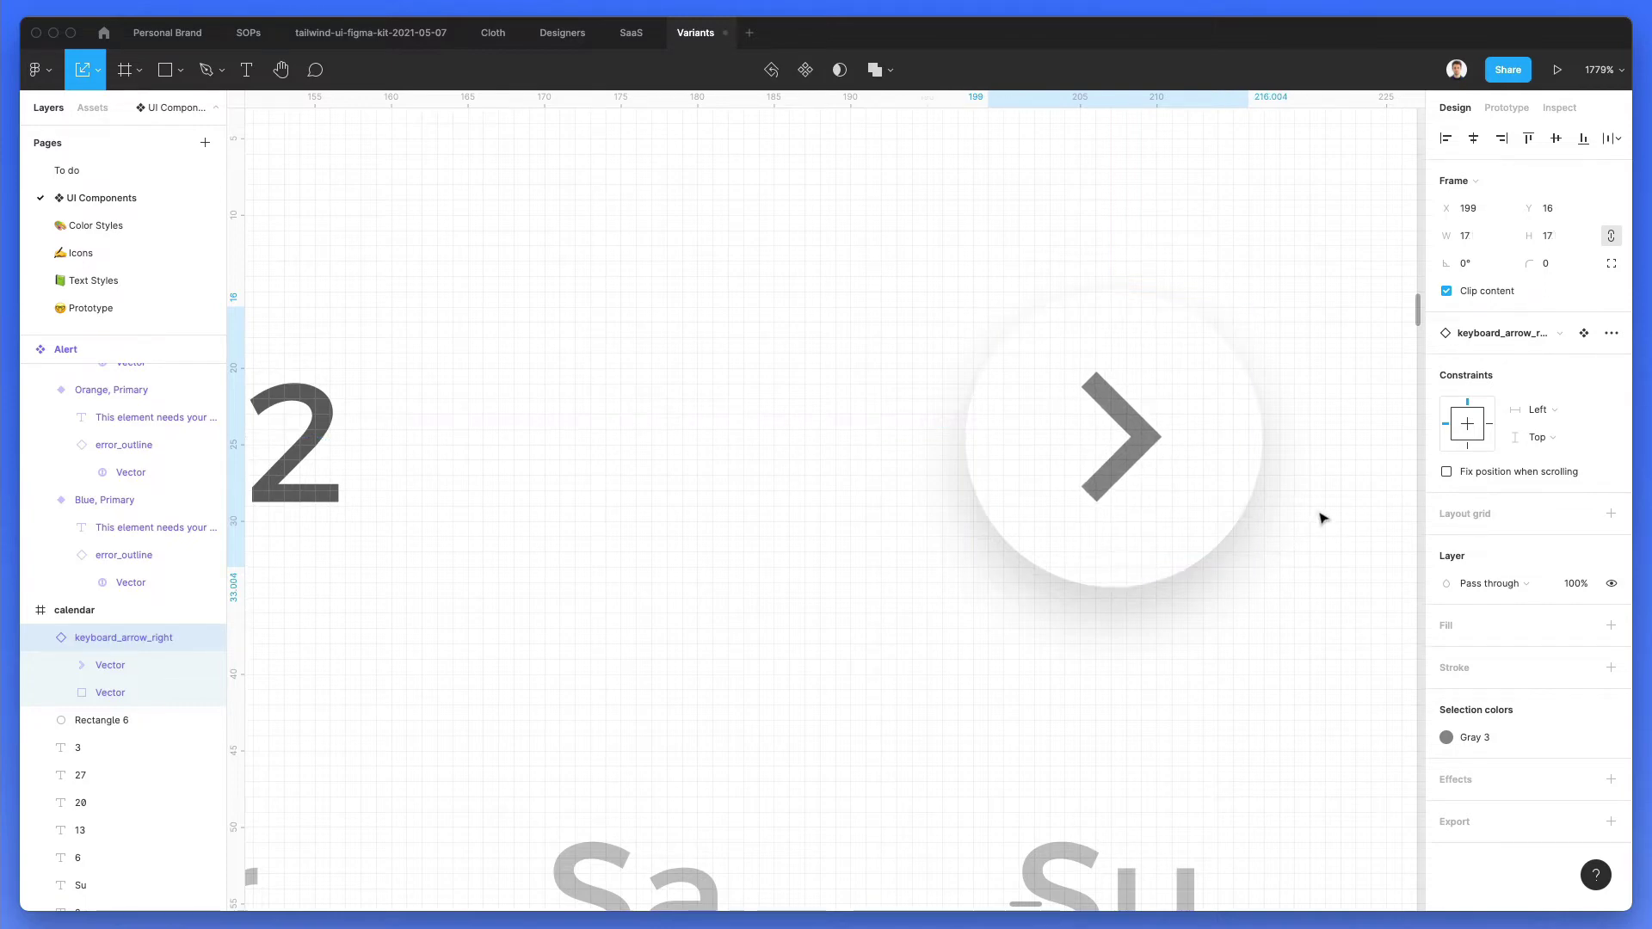
Step: Set the circle button's drop shadow Y offset to 1
scroll(1322, 517, "down", 3)
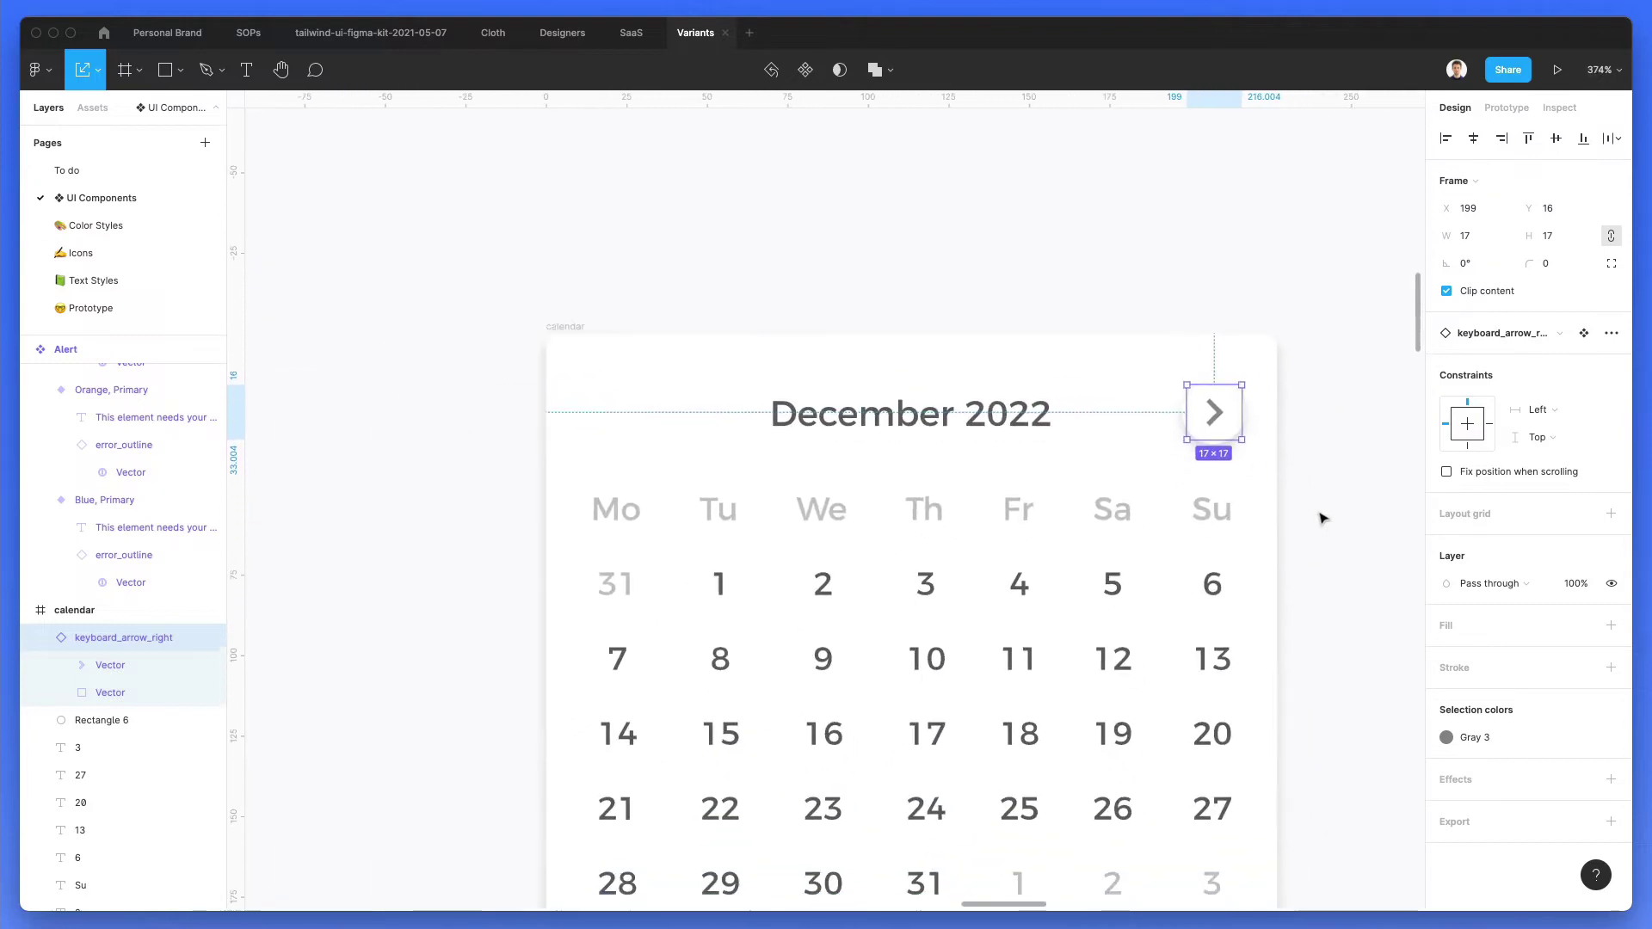
left_click(1320, 517)
left_click(1176, 411)
left_click(1611, 594)
left_click(1445, 626)
left_click(1368, 669)
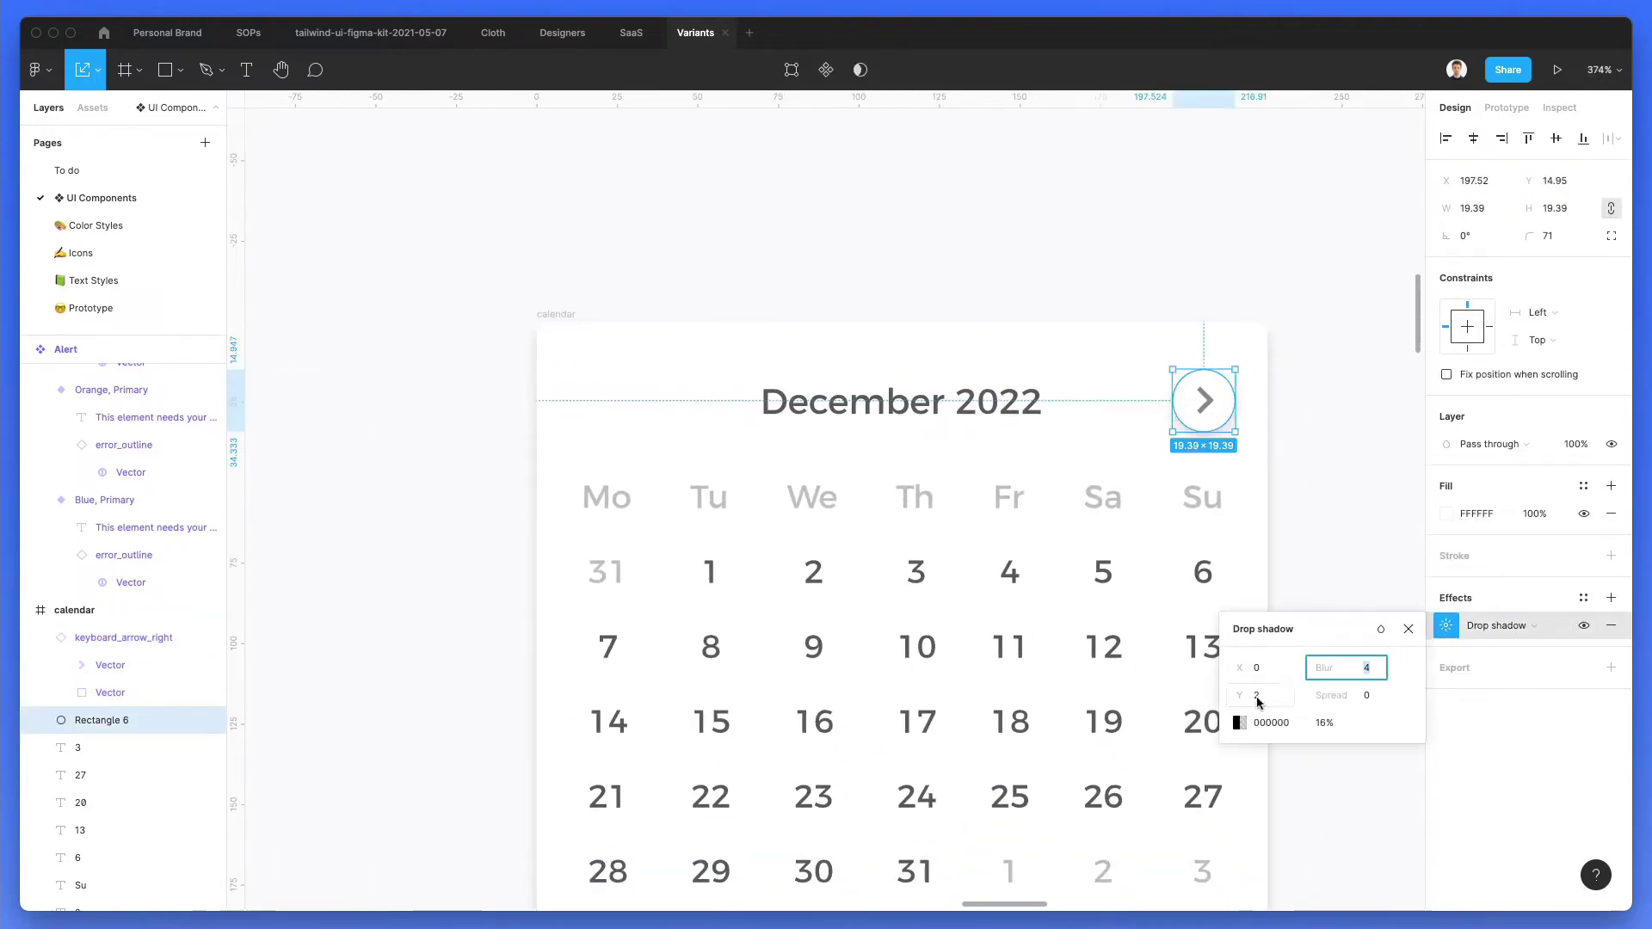
left_click(1261, 702)
type("1")
key("Return")
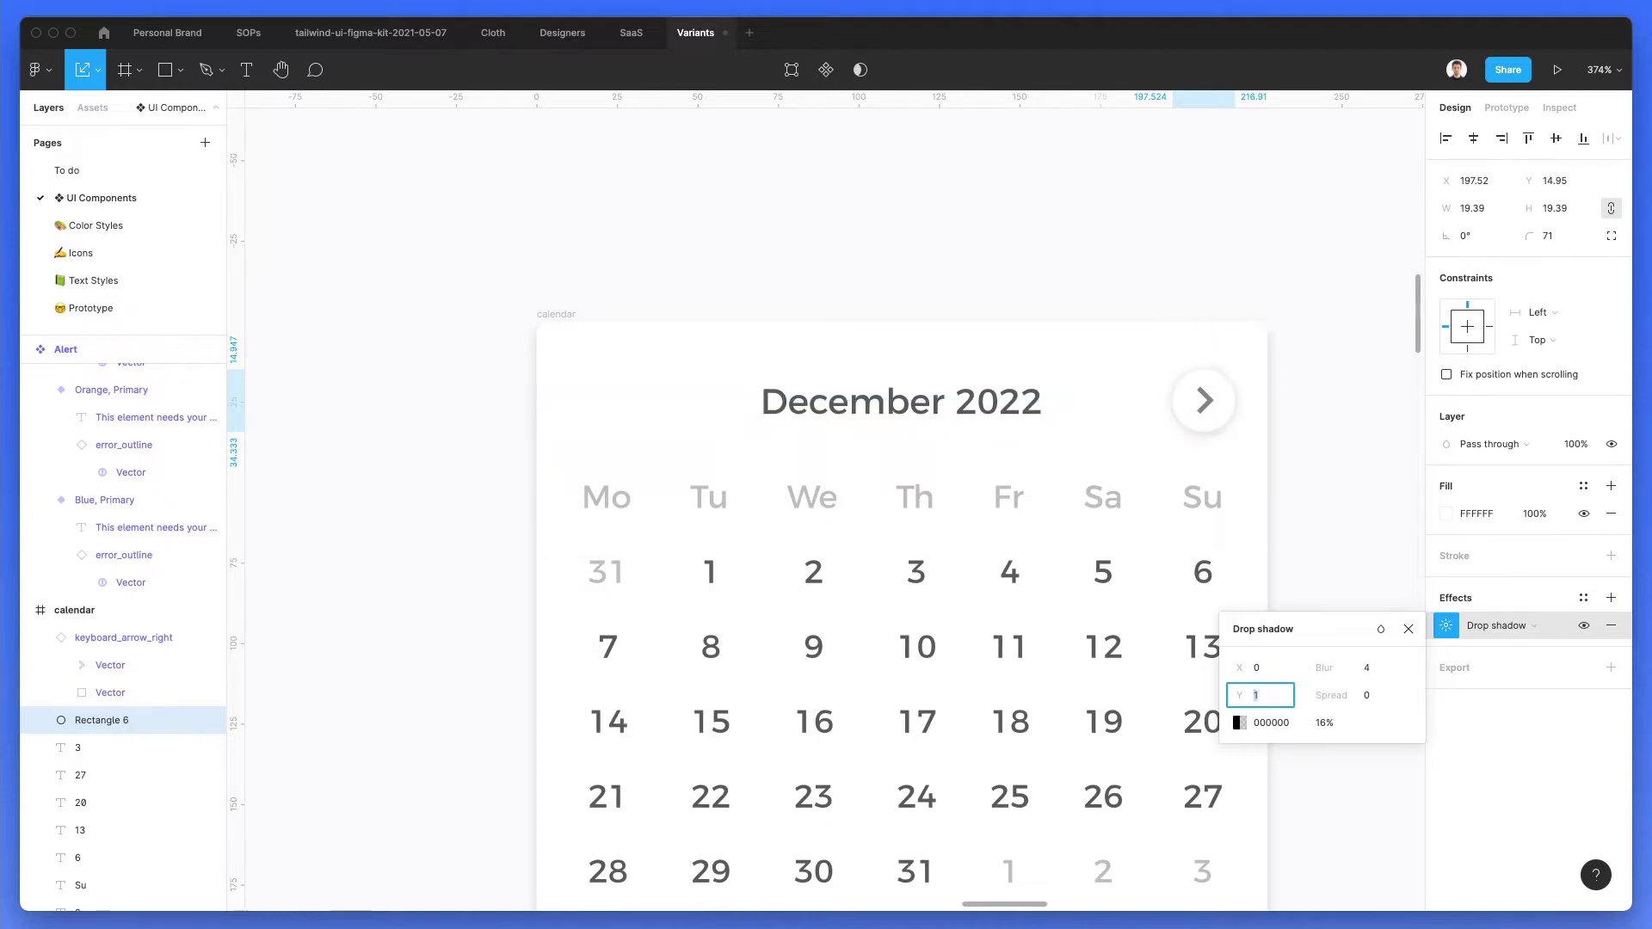
Step: Adjust the shadow blur and raise its opacity to 19%
left_click(1373, 669)
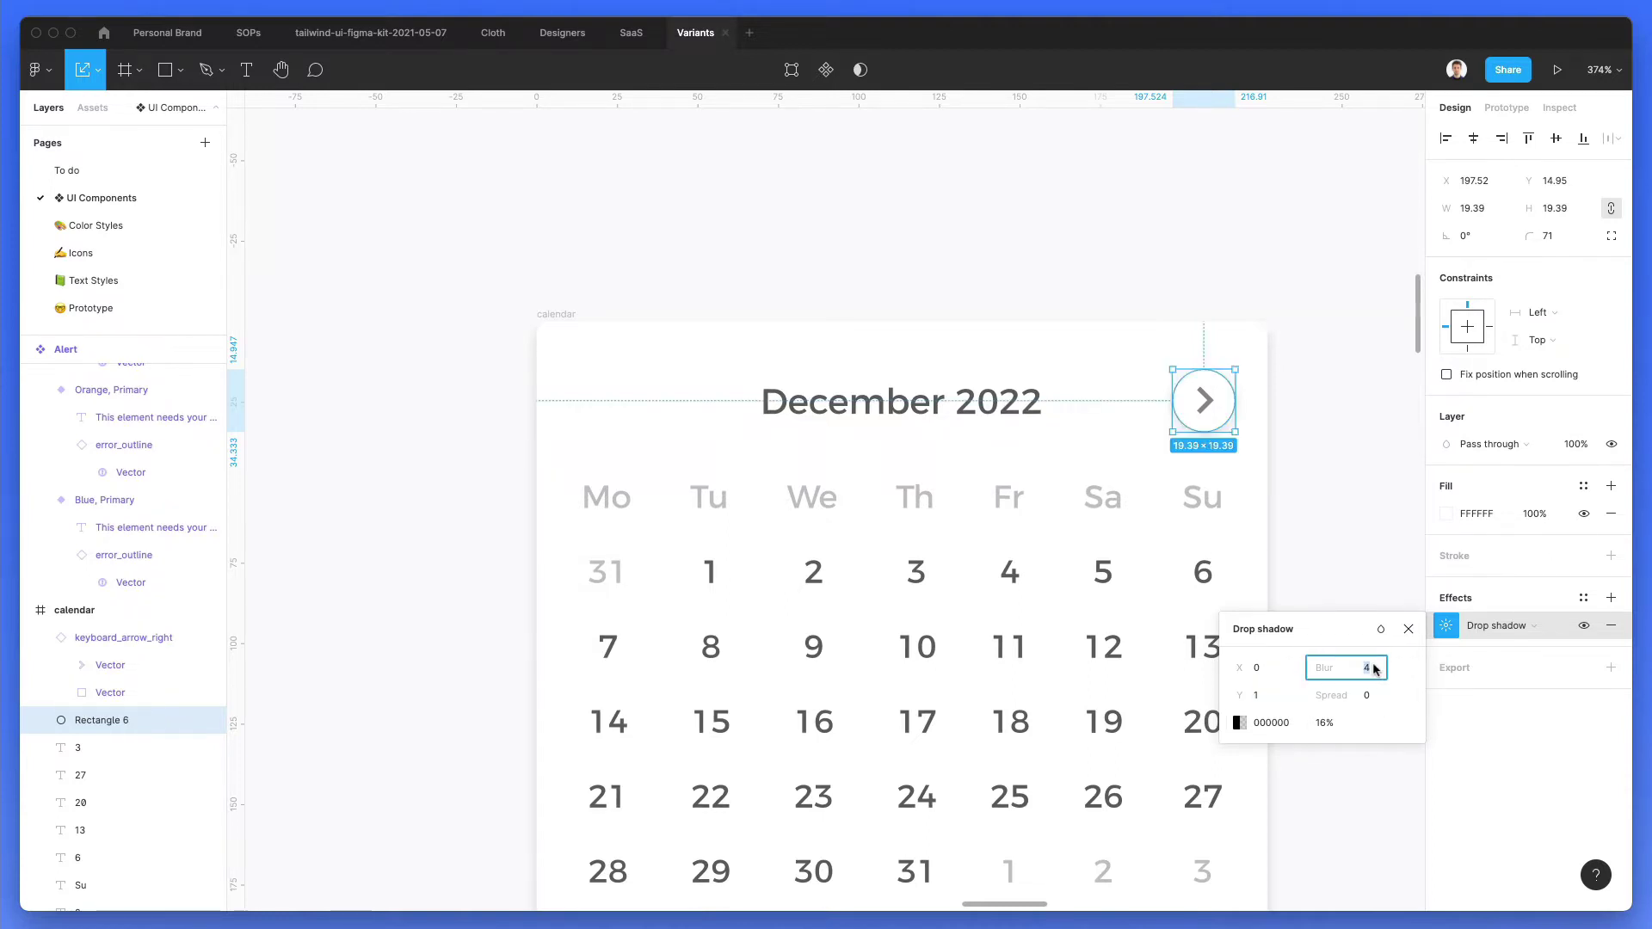
type("2")
key("Return")
left_click(1325, 722)
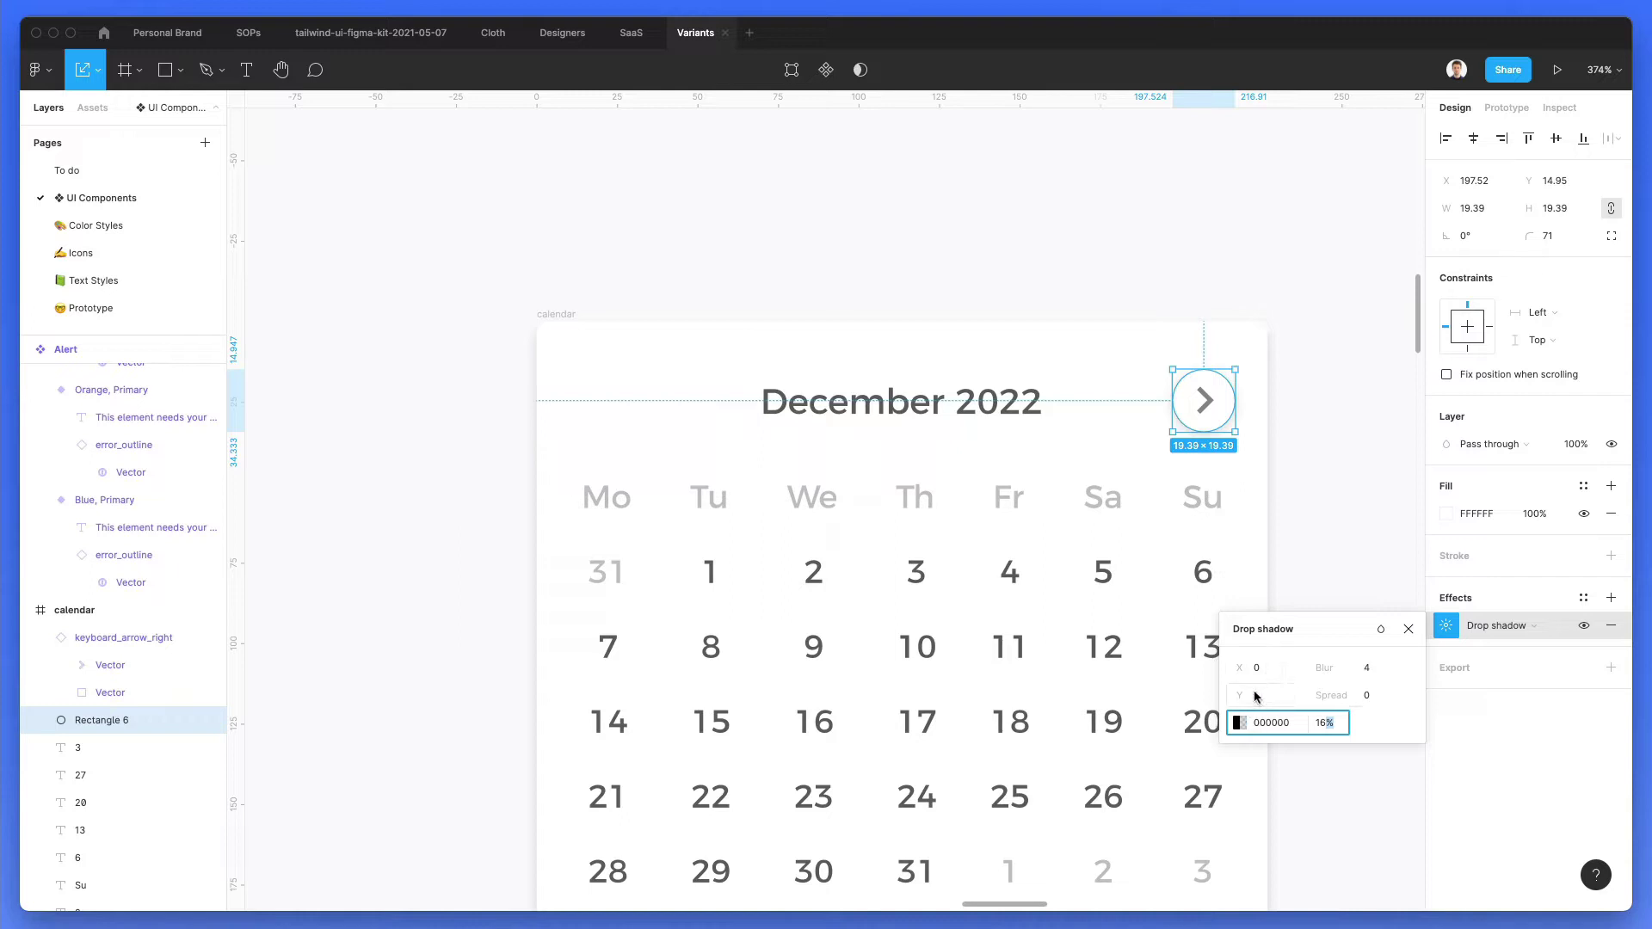
left_click(1259, 696)
left_click(1324, 724)
key("Up")
key("Up")
key("Up")
Step: Group the right arrow icon with its circle
left_click(1281, 340)
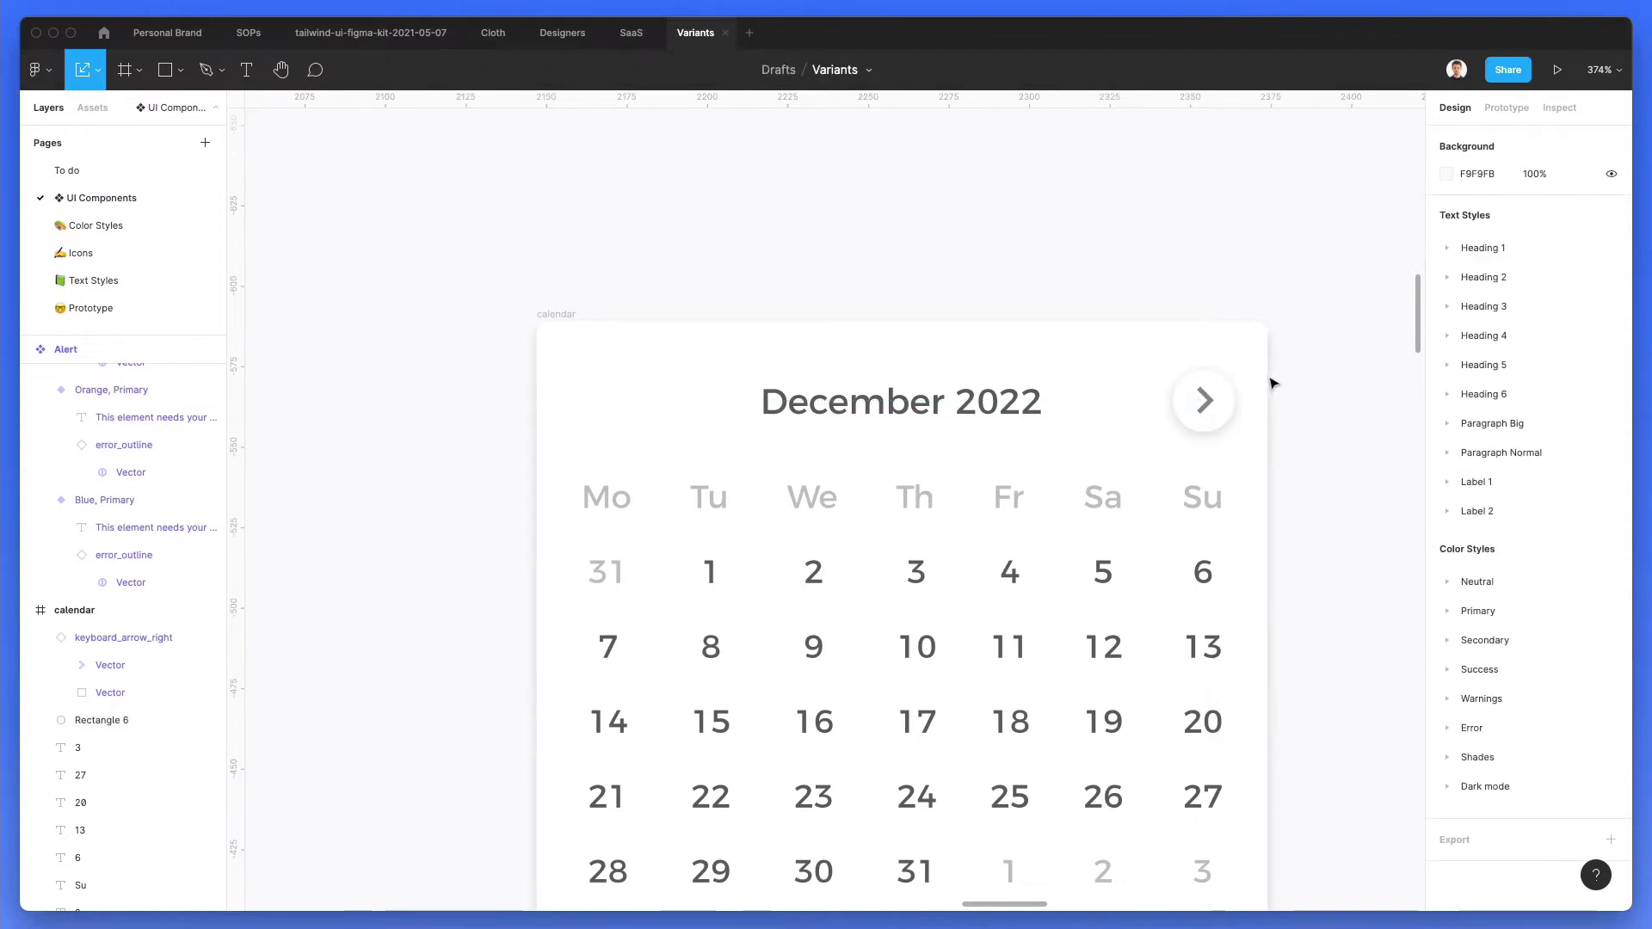
left_click_drag(1262, 379, 1139, 461)
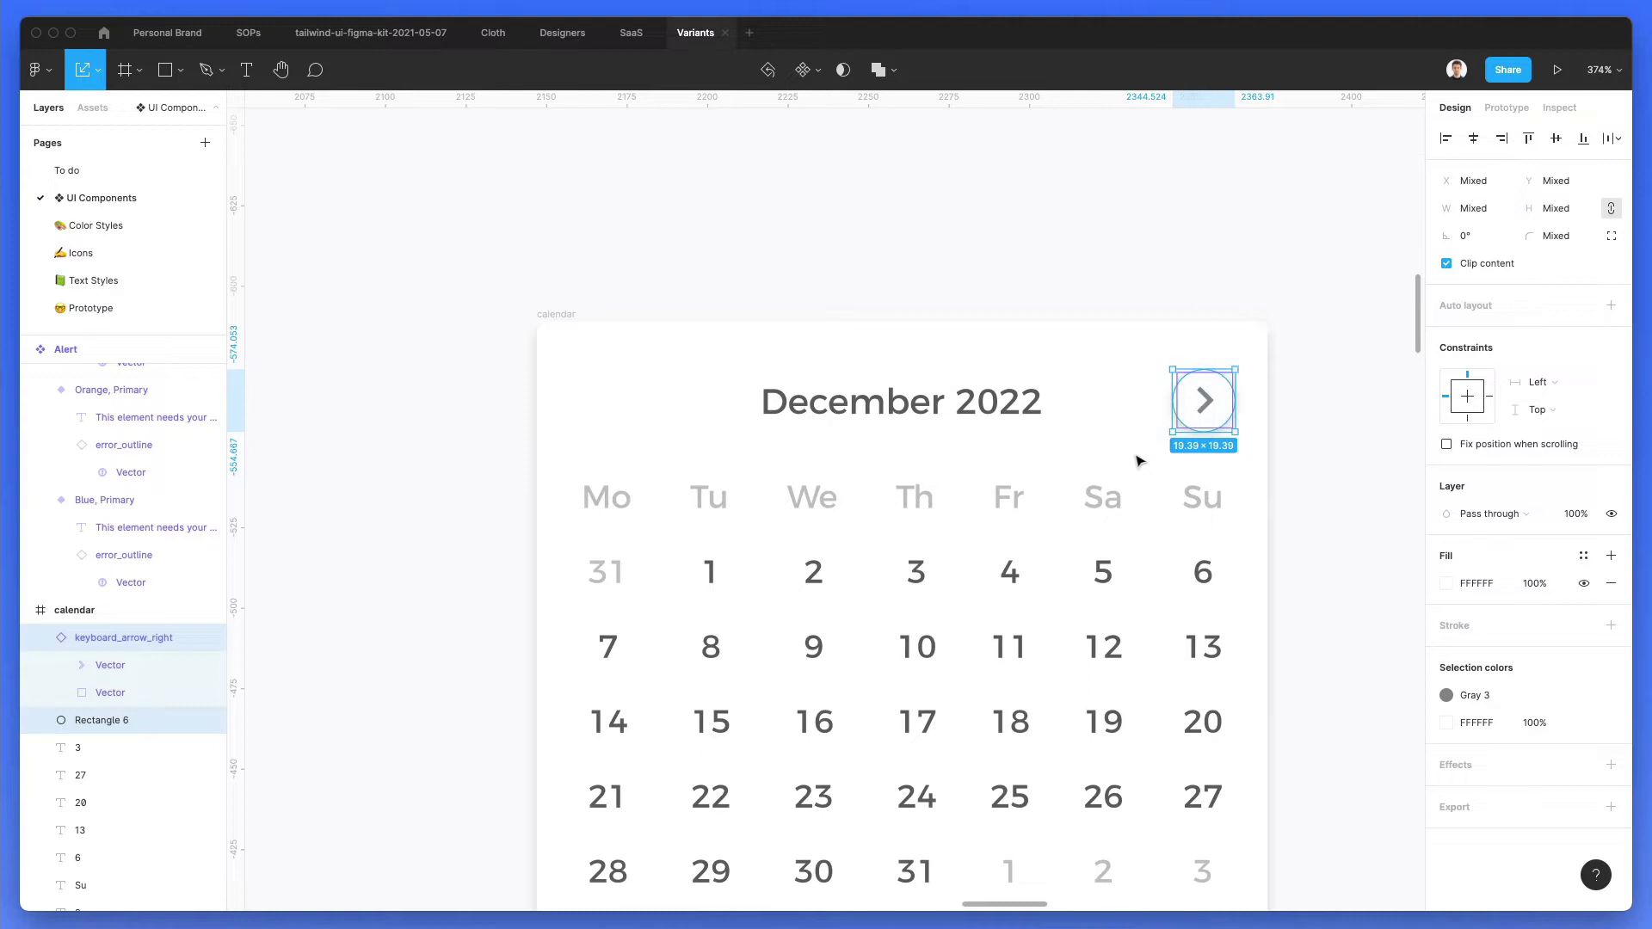
key("ctrl+g")
Step: Duplicate the button to the header's left, flip it horizontally, and align both buttons
left_click_drag(1220, 401, 629, 402)
key("Left")
key("Left")
key("Left")
key("Left")
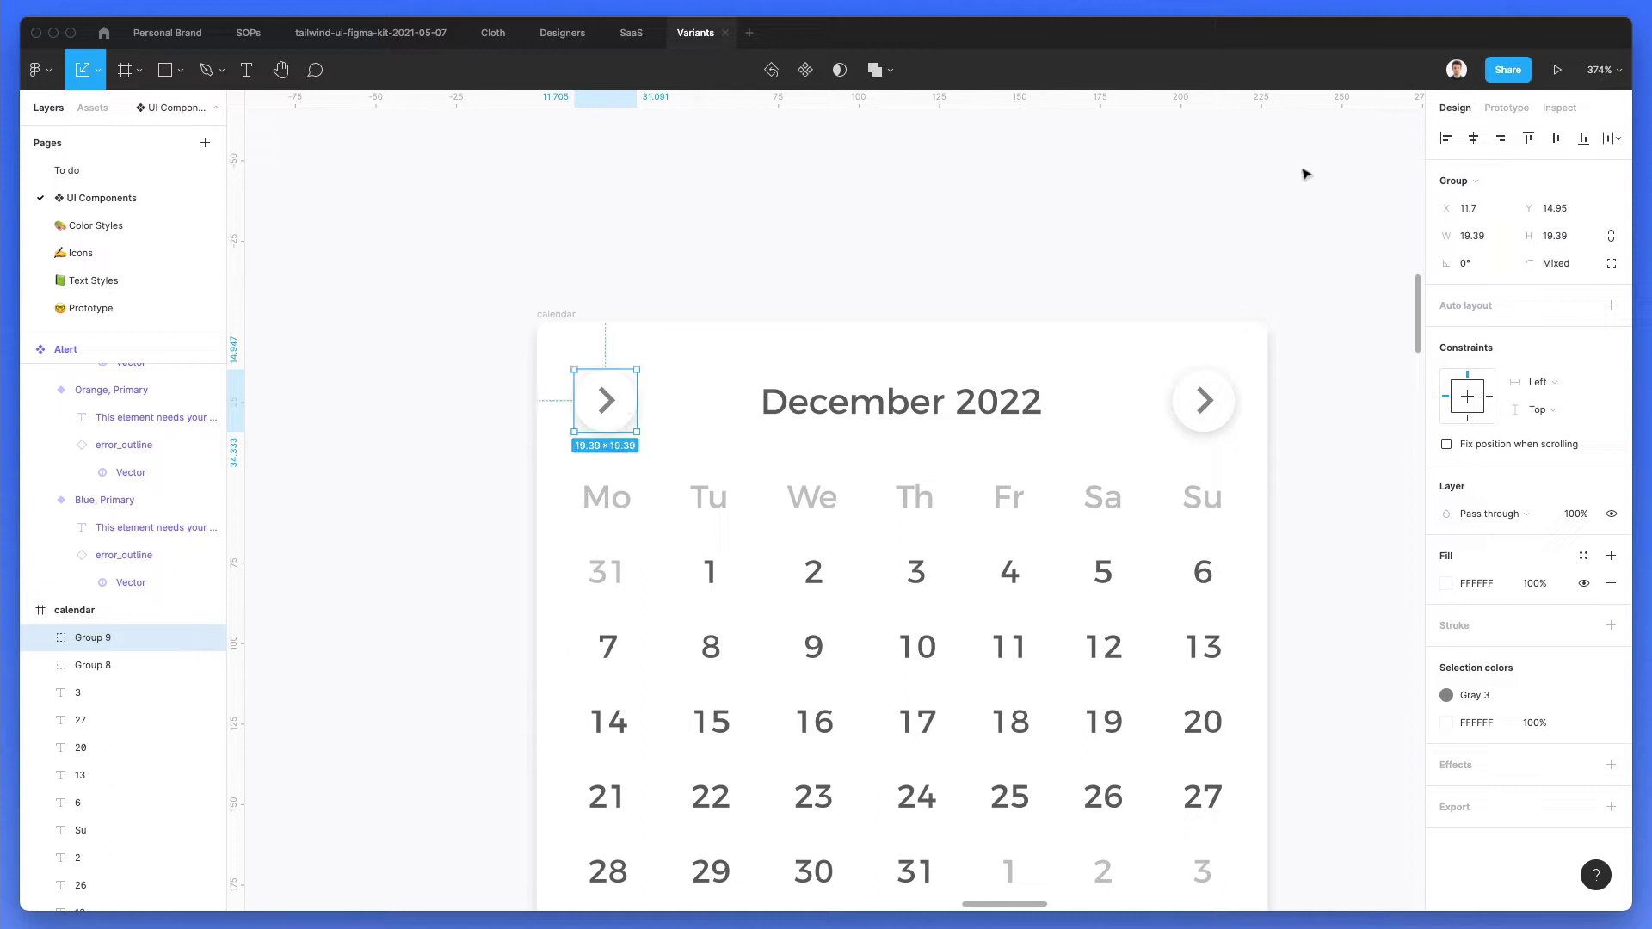
key("shift+h")
scroll(996, 260, "right", 1)
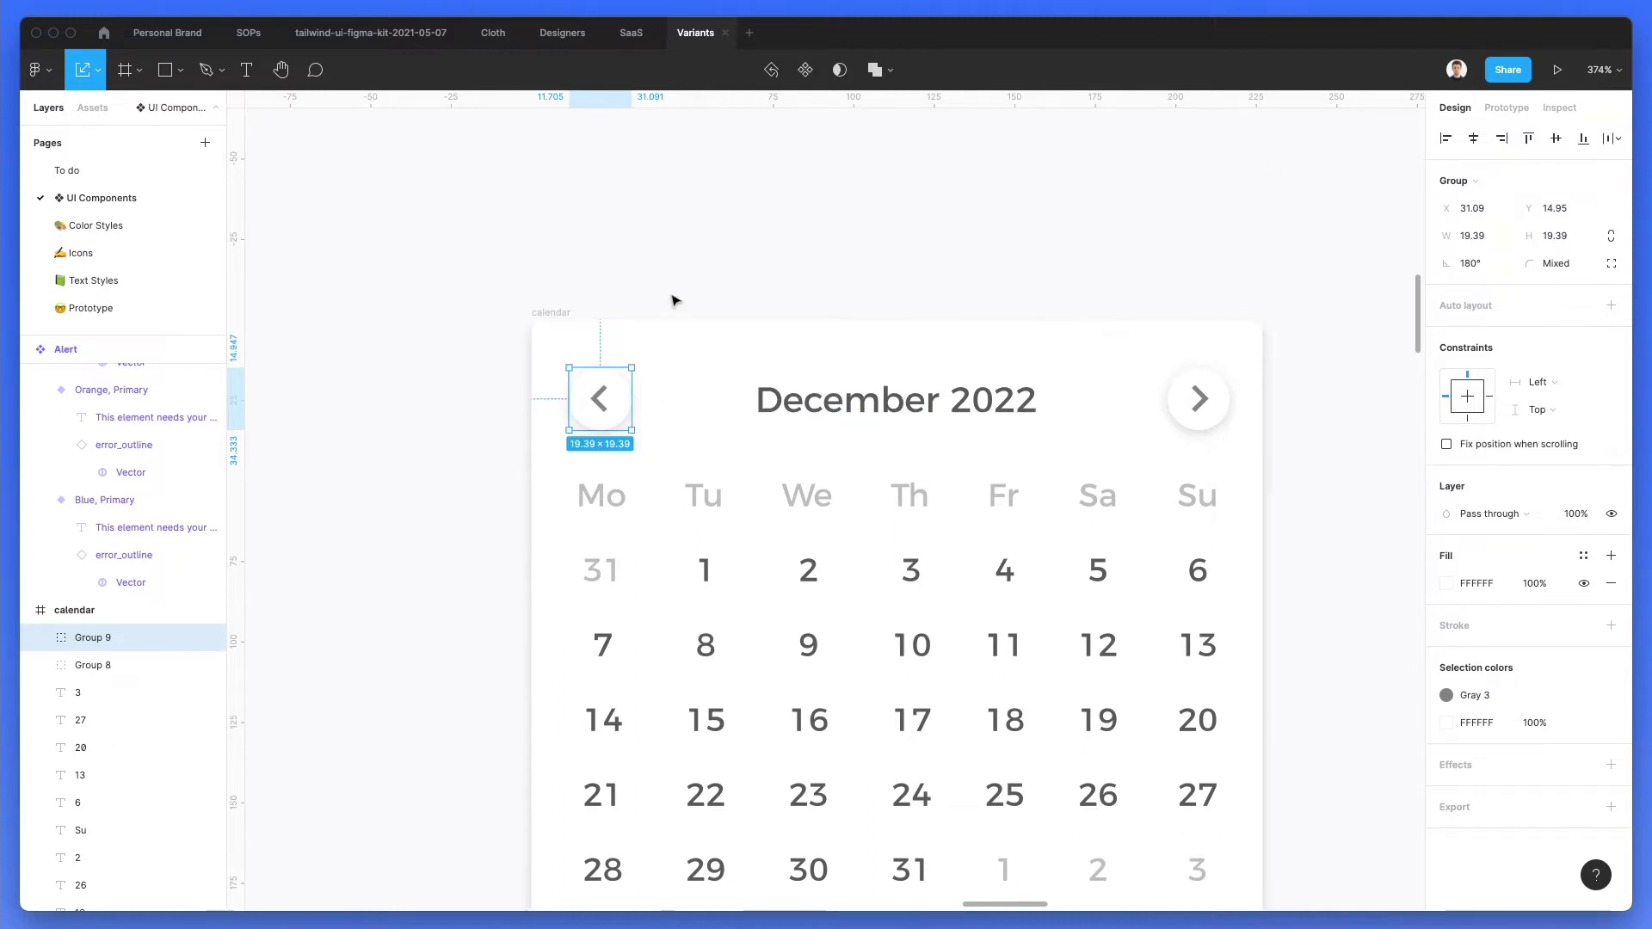
left_click_drag(614, 420, 618, 415)
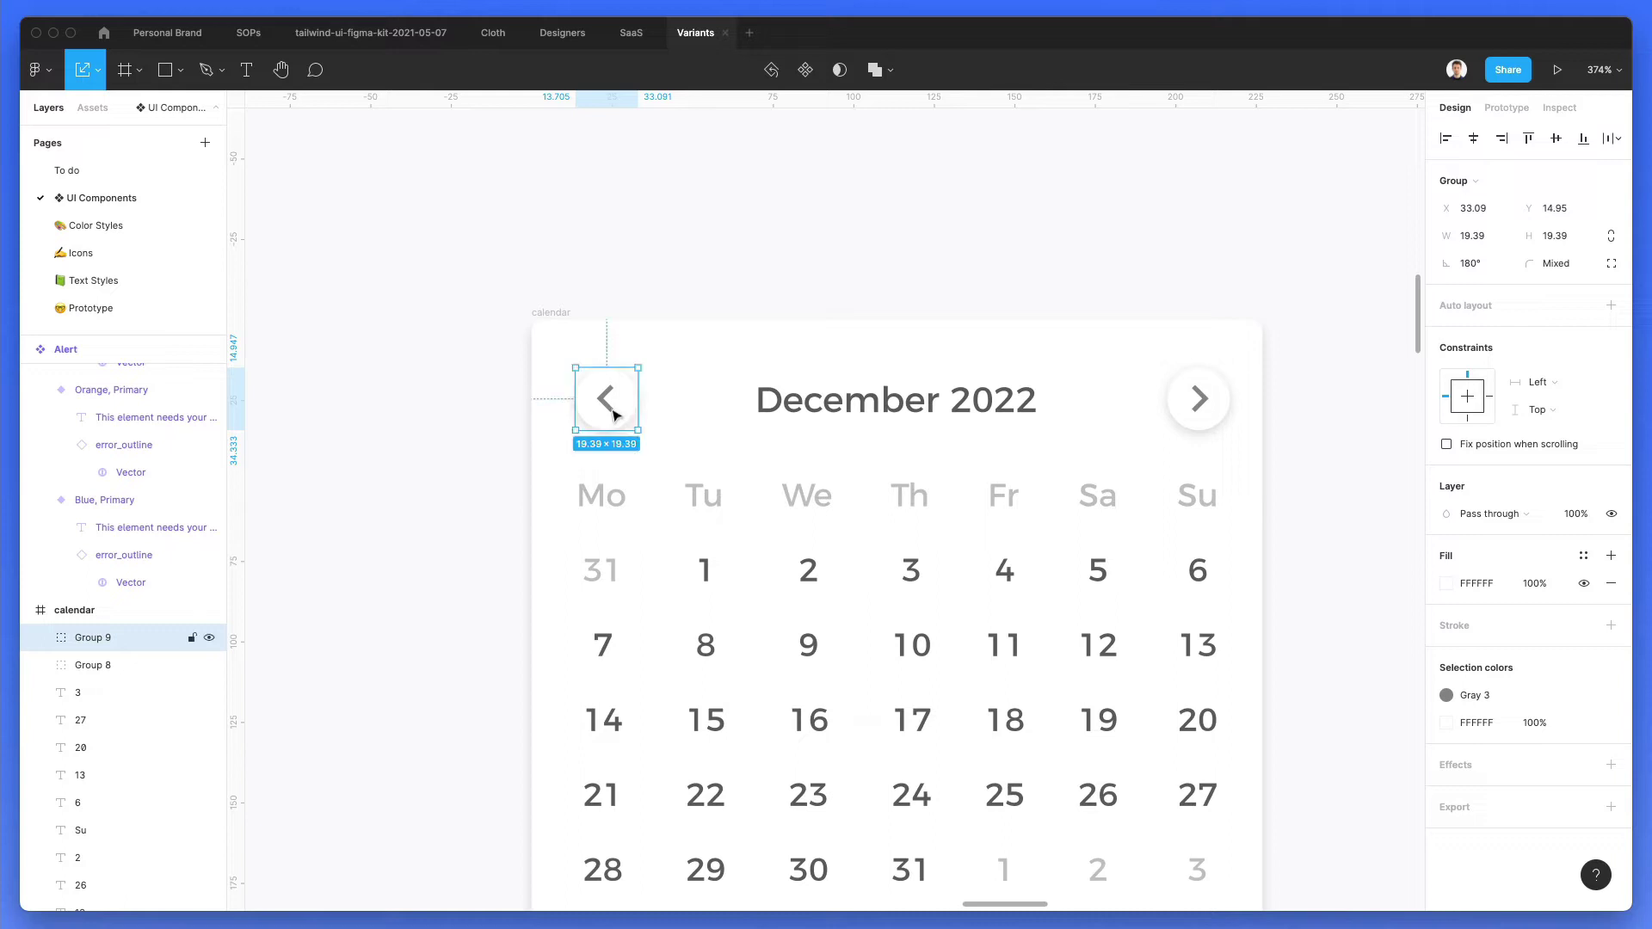
left_click_drag(1195, 396, 1187, 410)
left_click(1210, 321)
Step: Fill both arrow circles with Neutral/100 and hide their drop shadow
scroll(1209, 321, "down", 3)
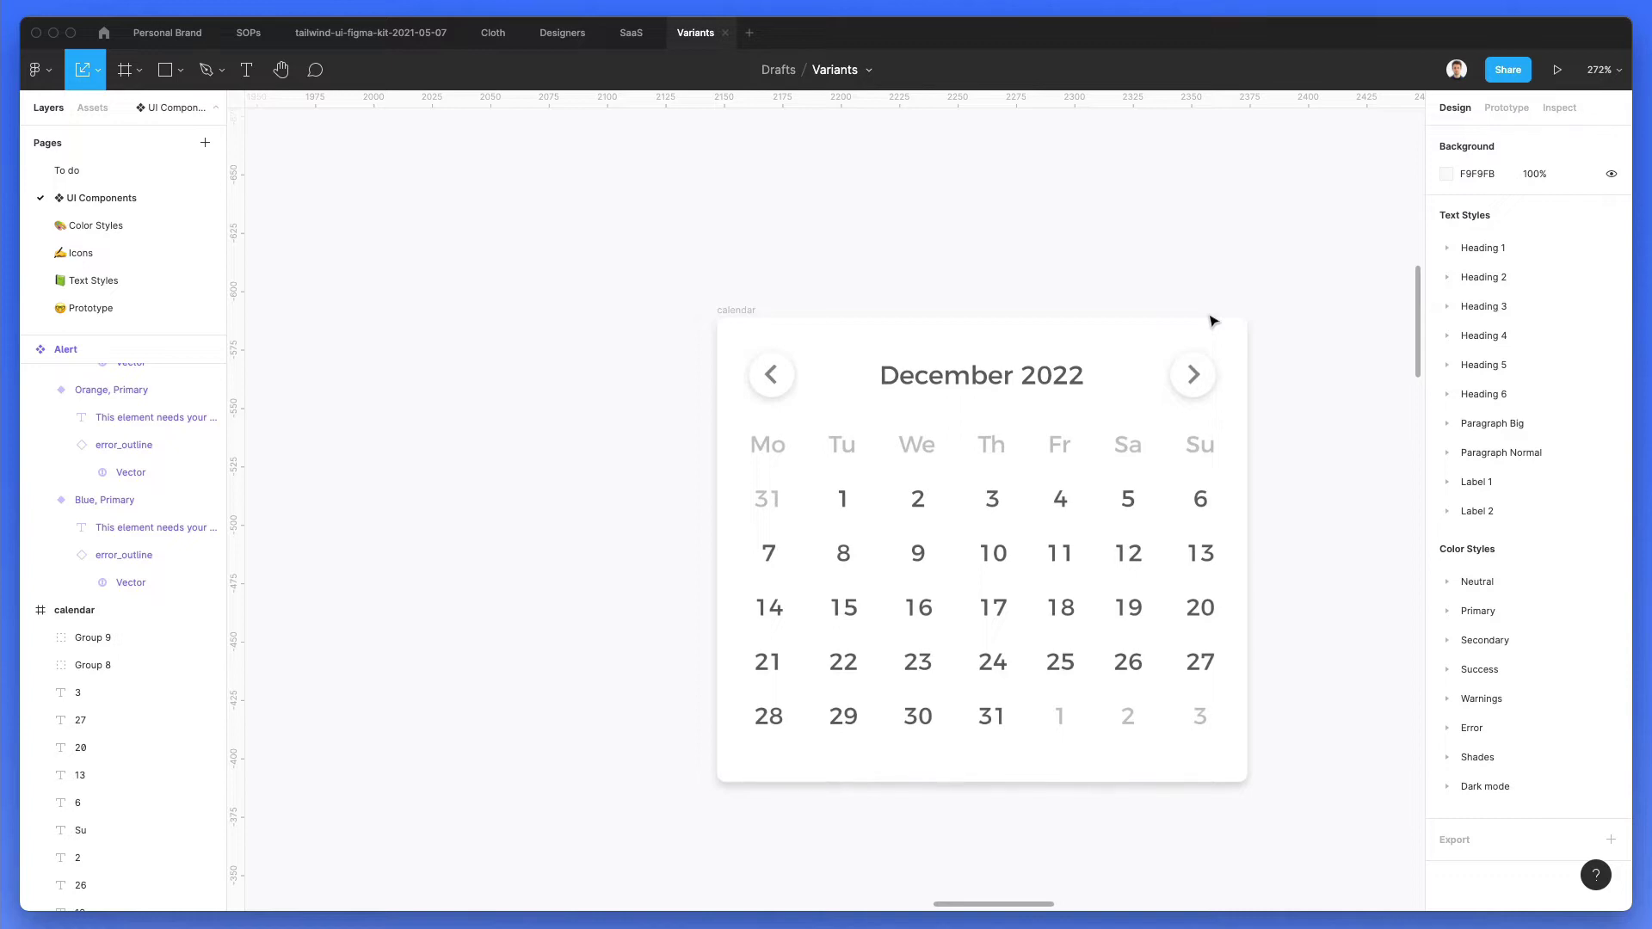
scroll(1209, 321, "right", 3)
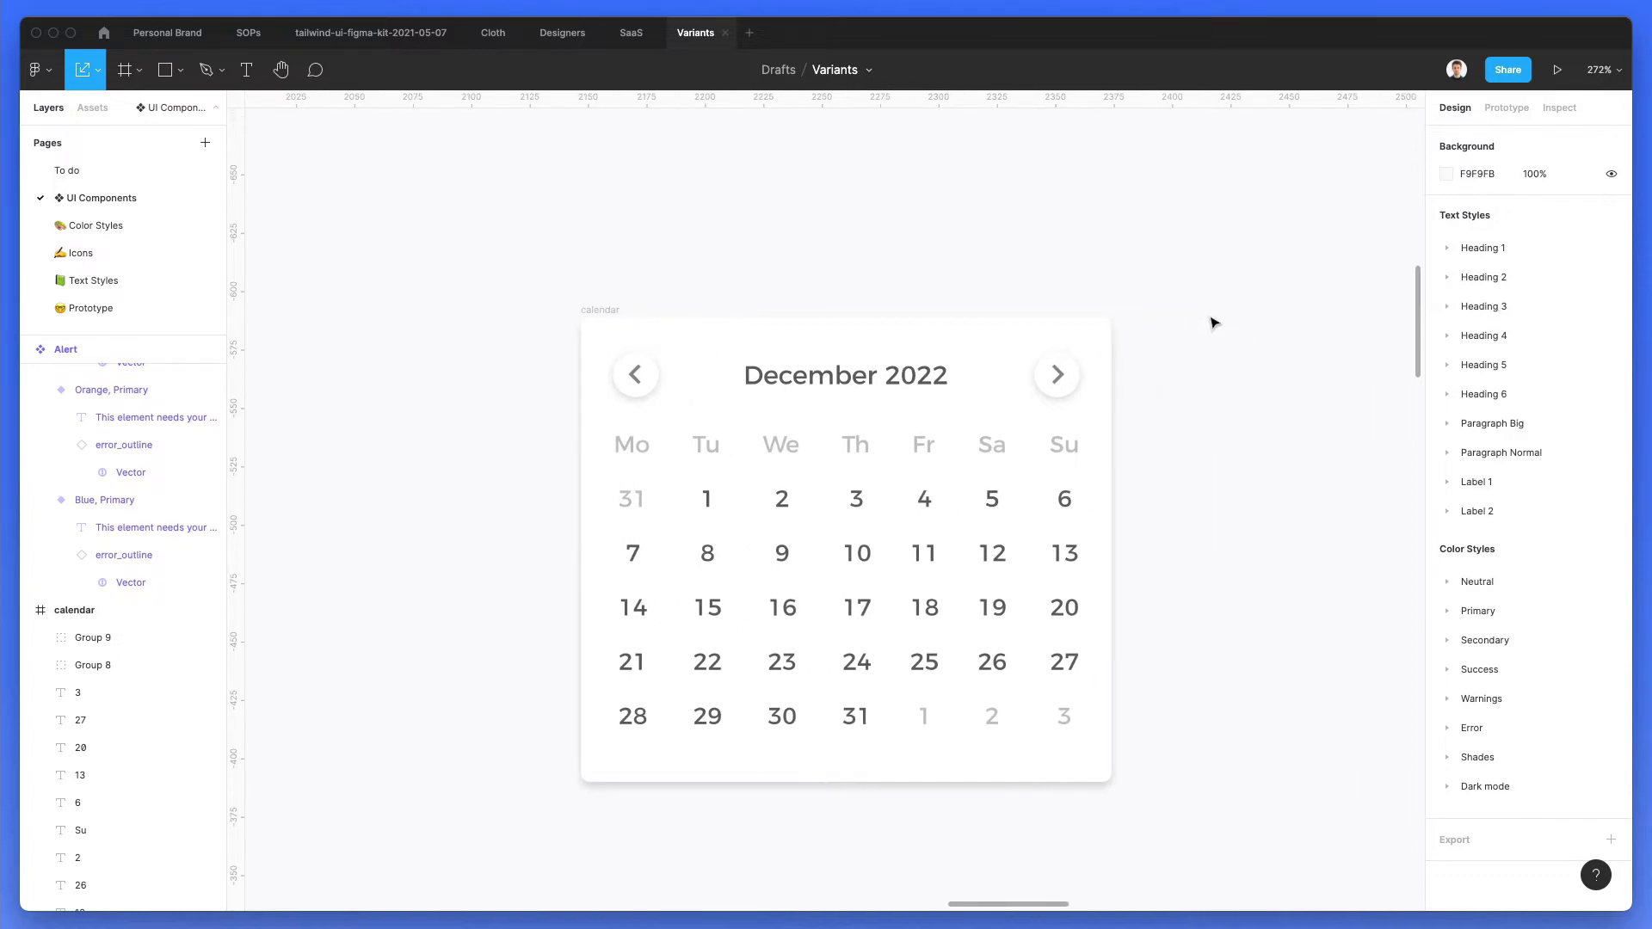
scroll(1210, 320, "left", 3)
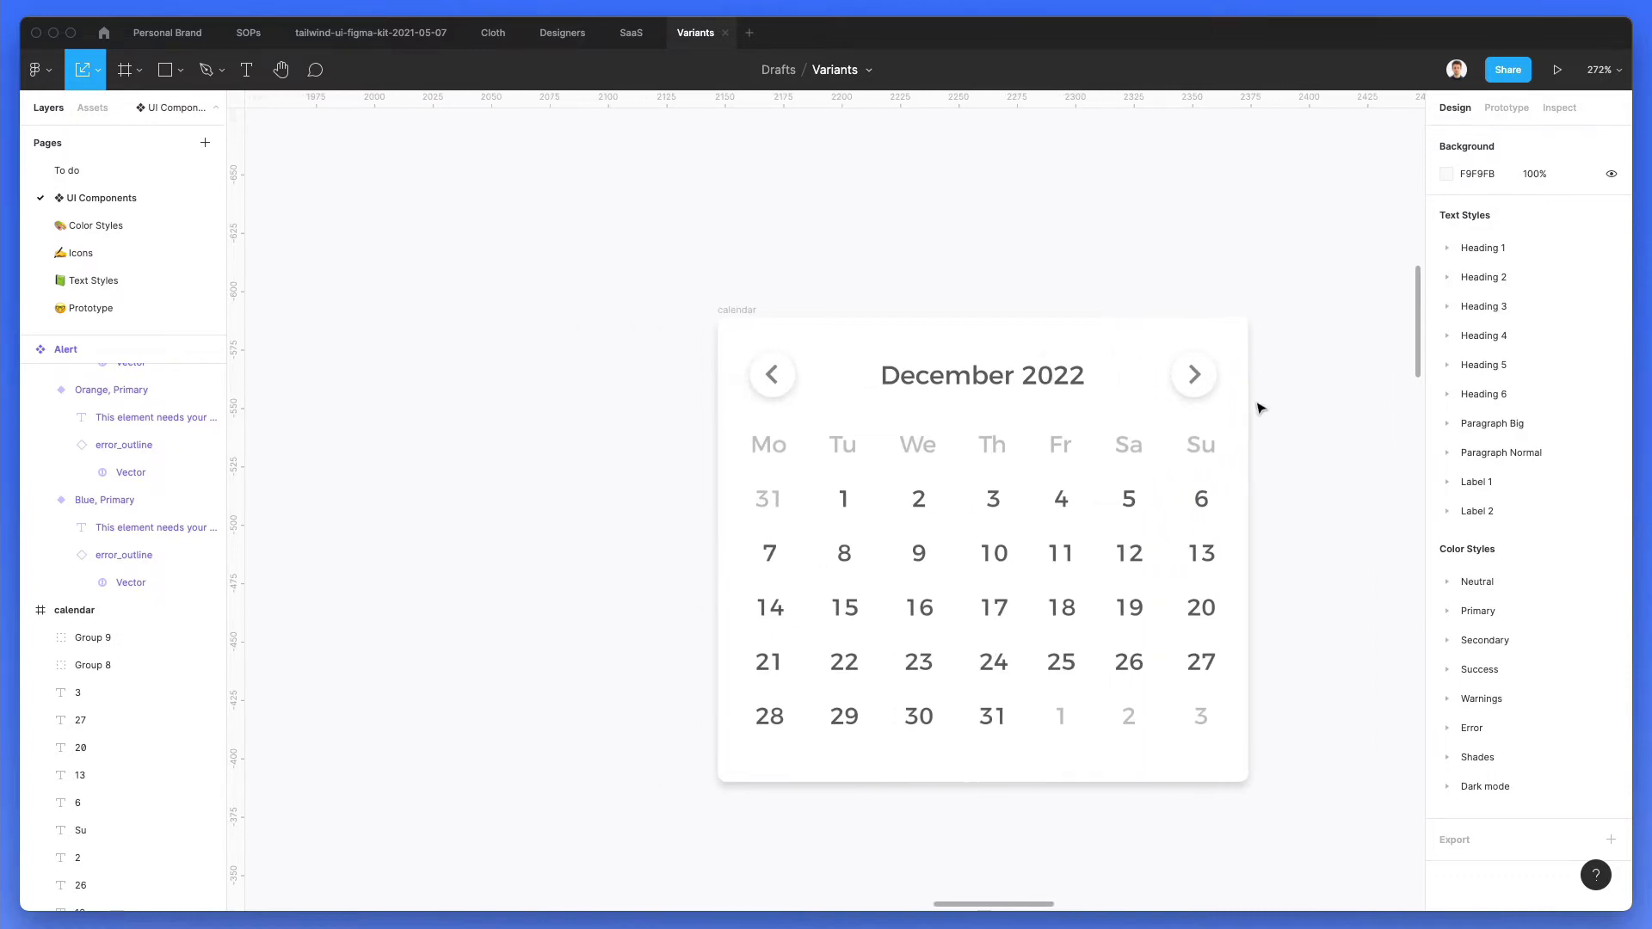
scroll(1256, 410, "right", 3)
scroll(1257, 410, "down", 2)
scroll(1230, 407, "right", 2)
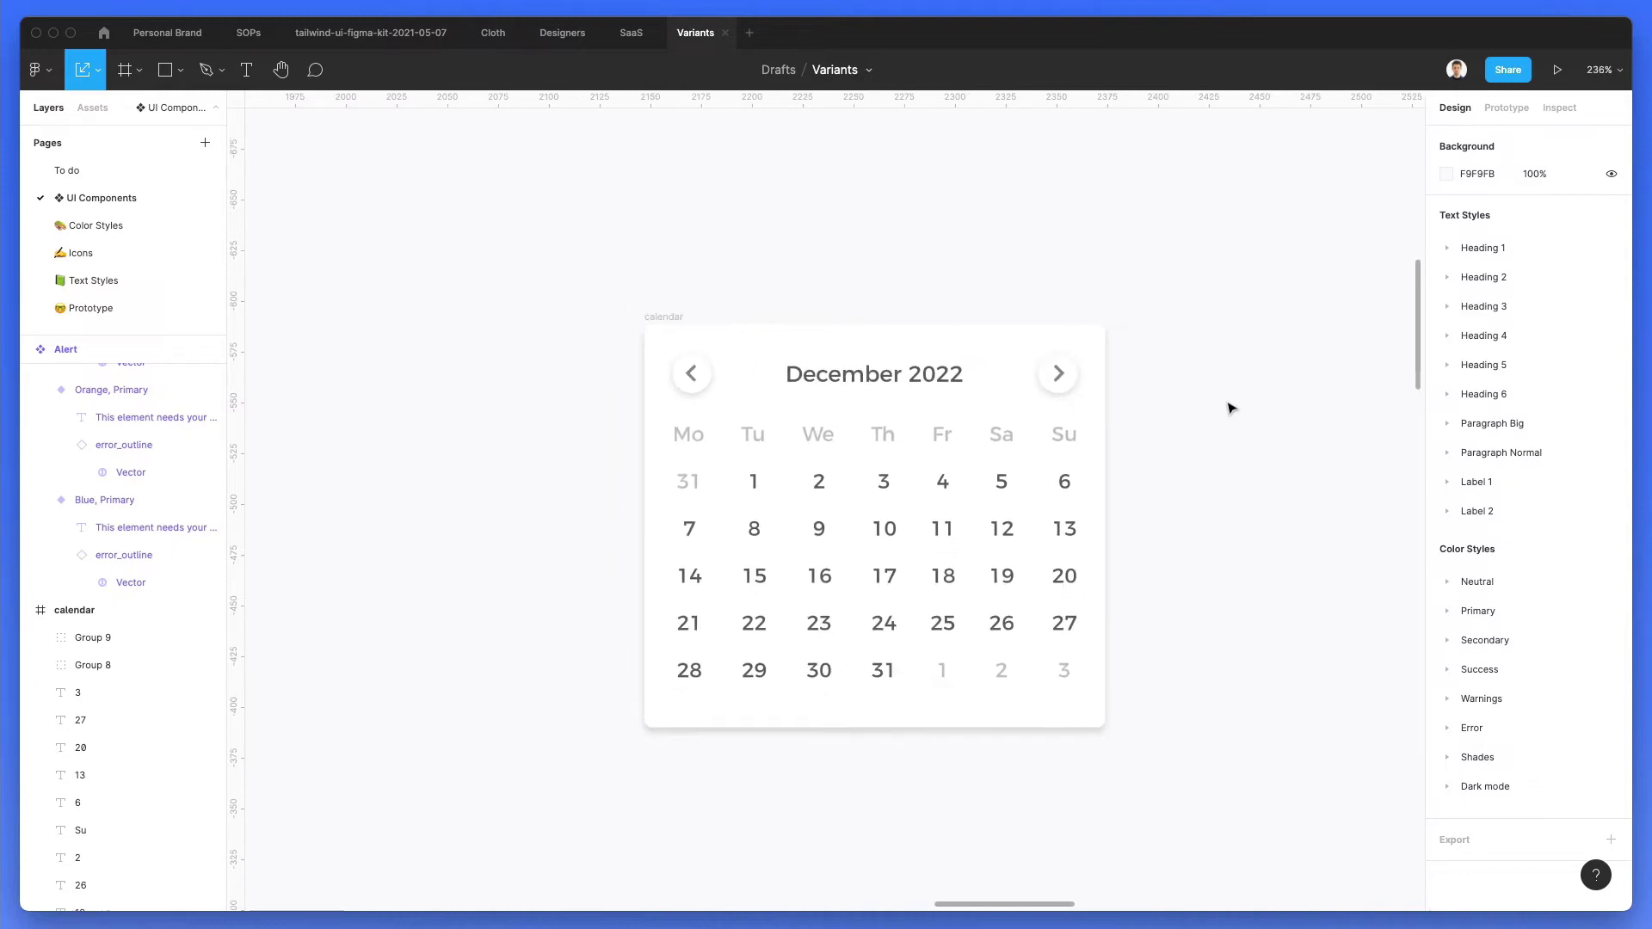
left_click(1047, 364)
left_click(680, 373, "shift")
scroll(914, 358, "up", 4)
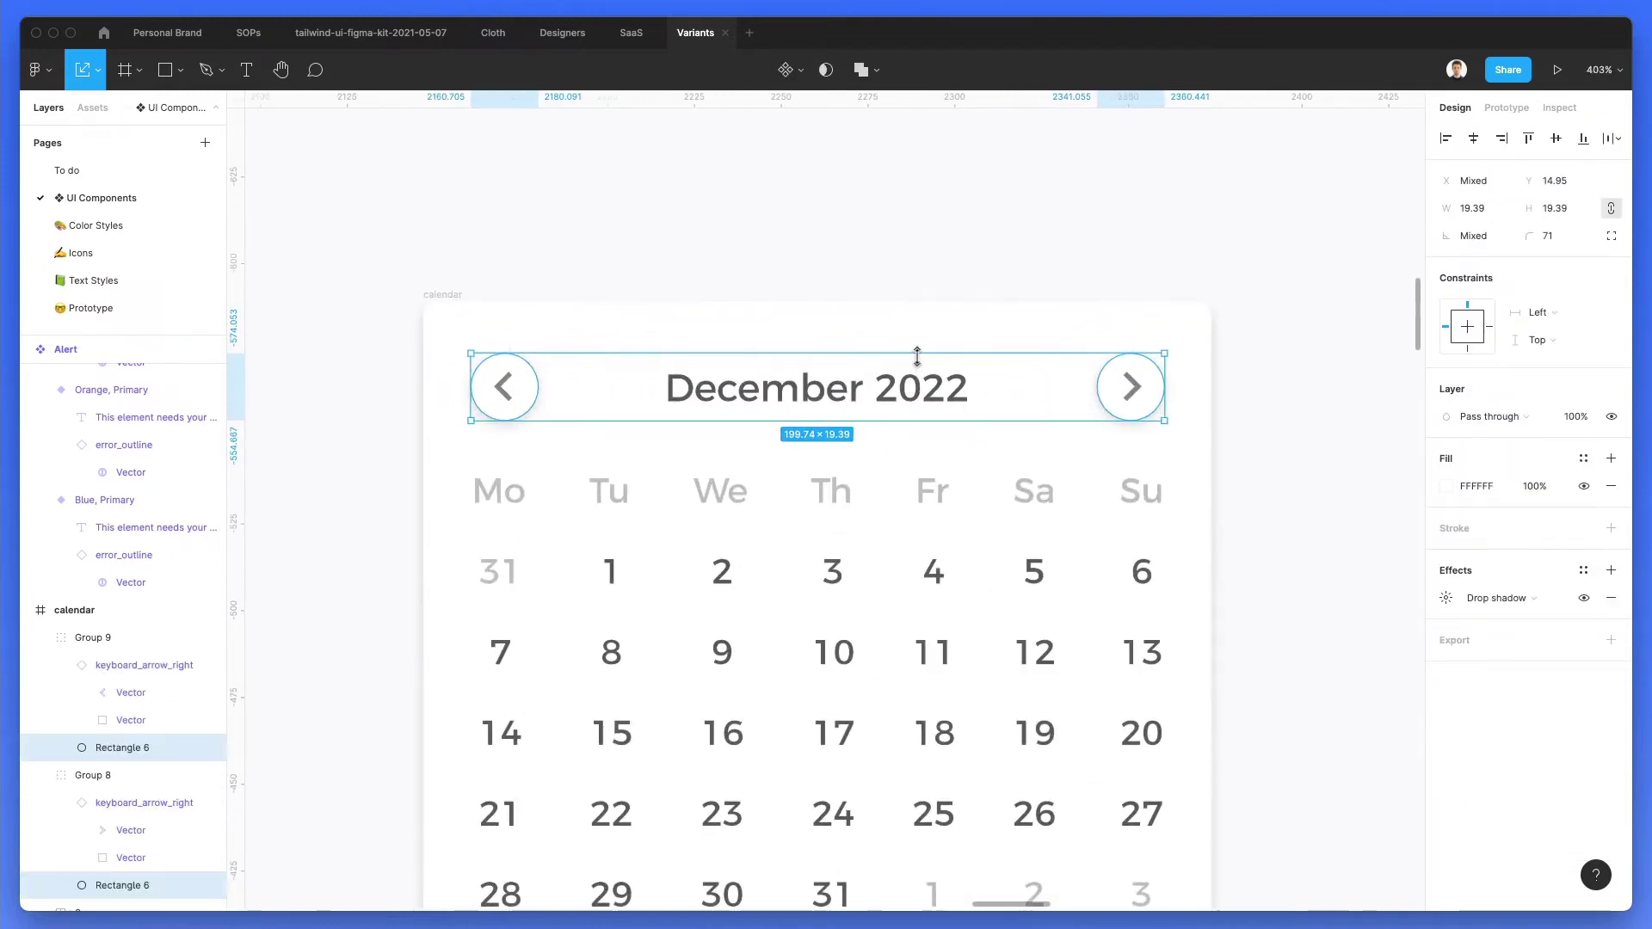
scroll(917, 356, "down", 3)
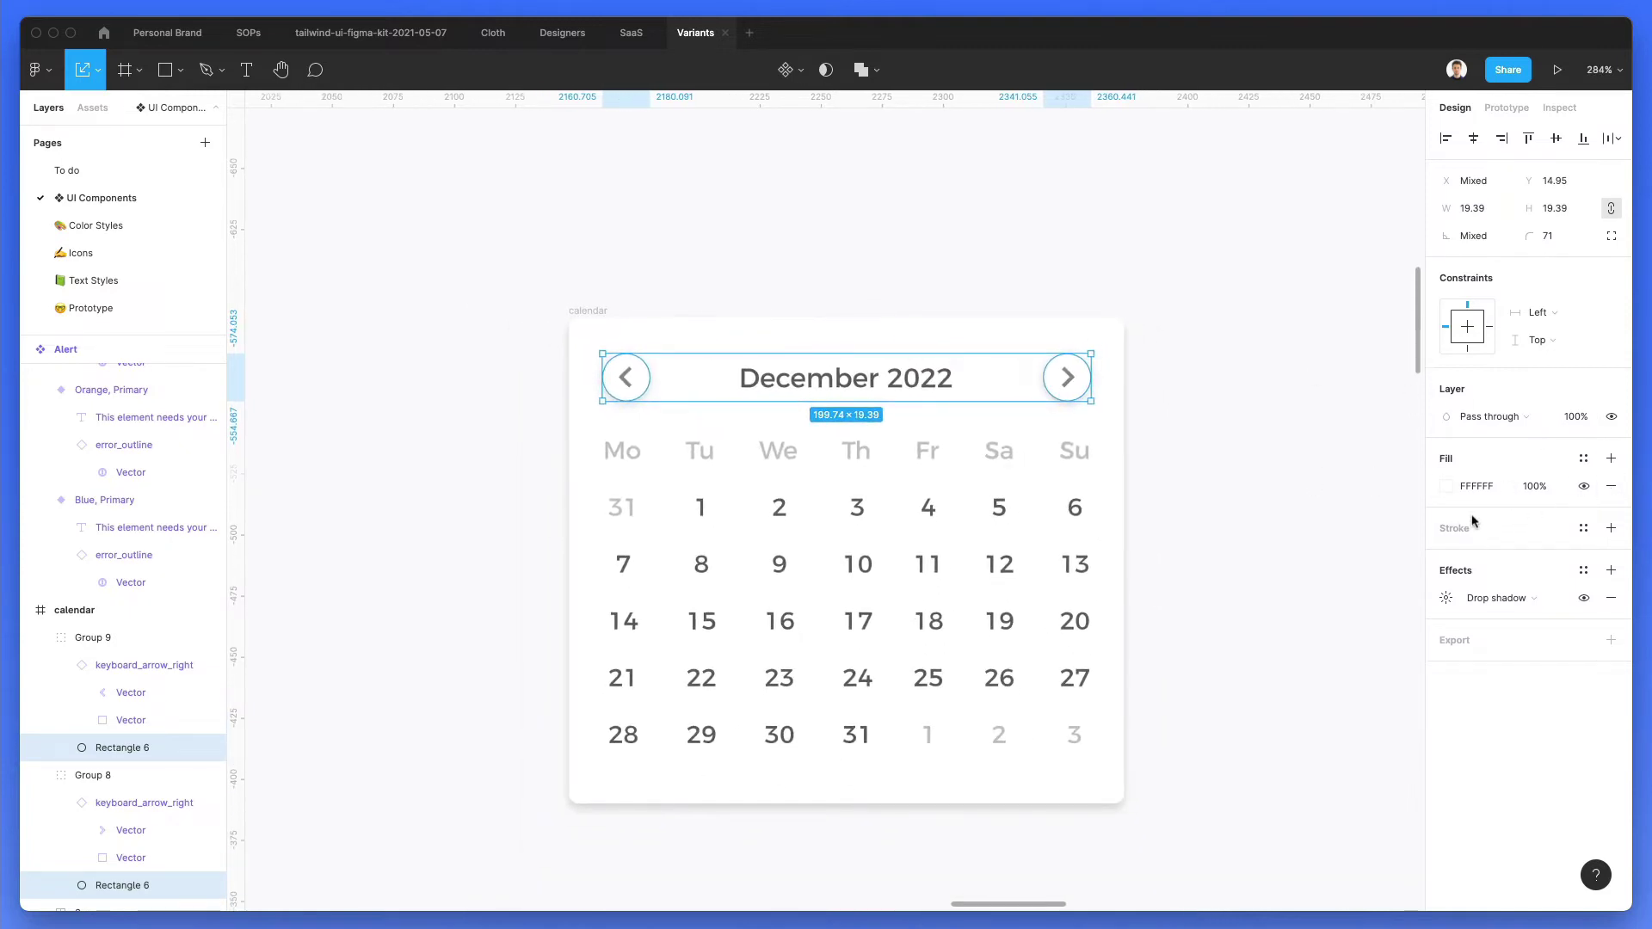
left_click(1585, 462)
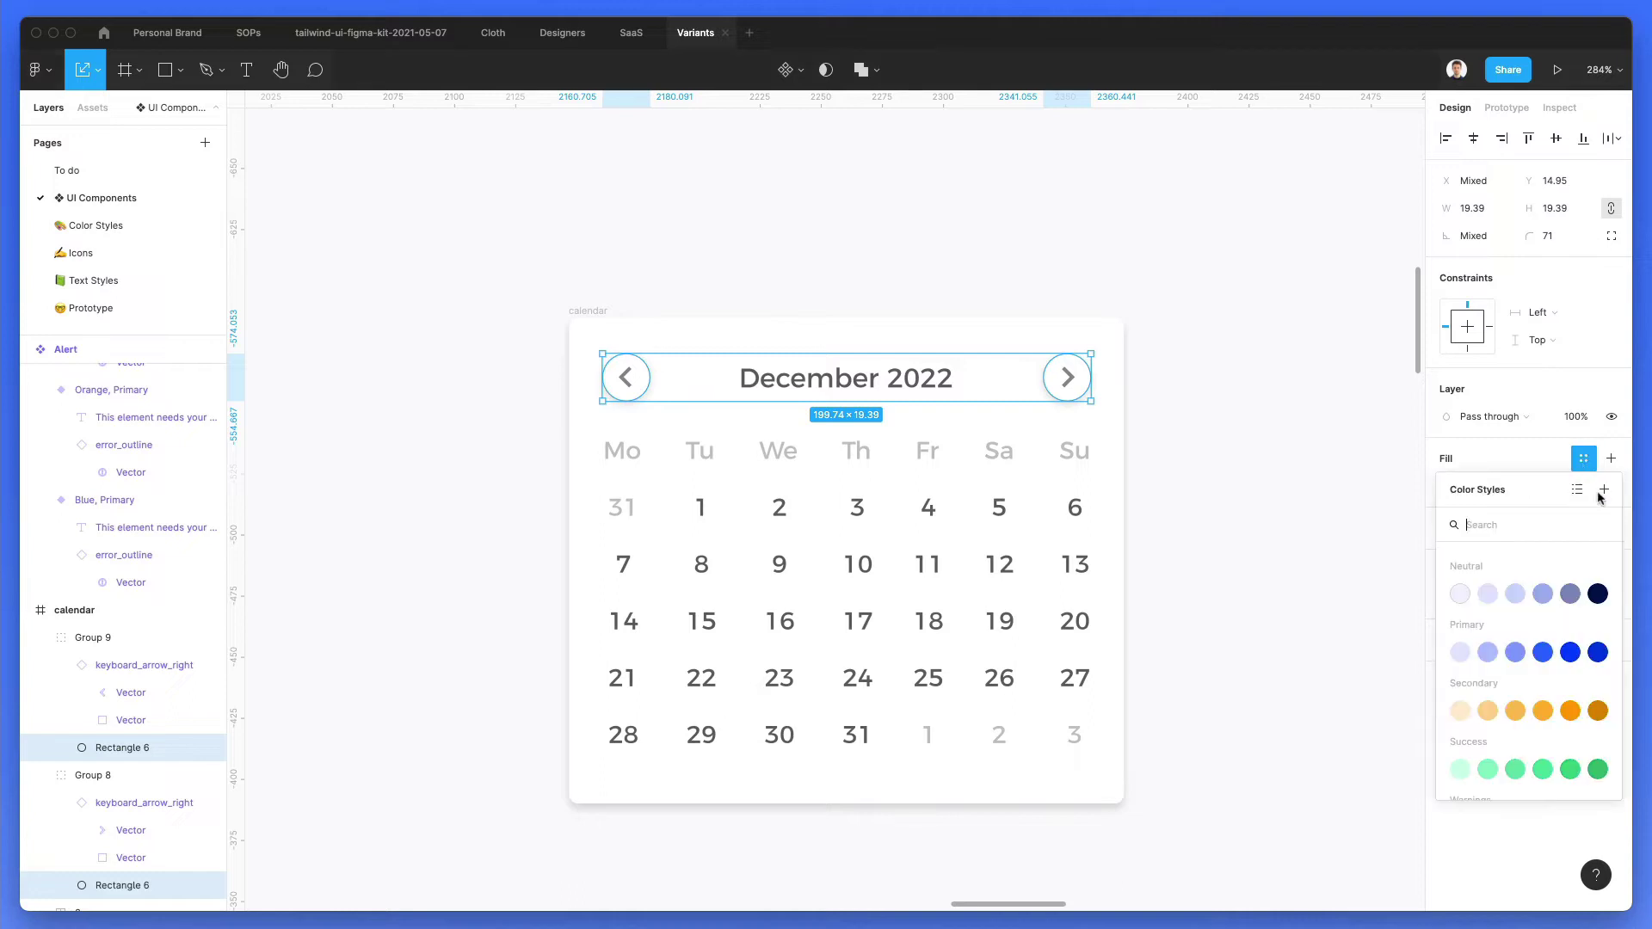
left_click(1485, 594)
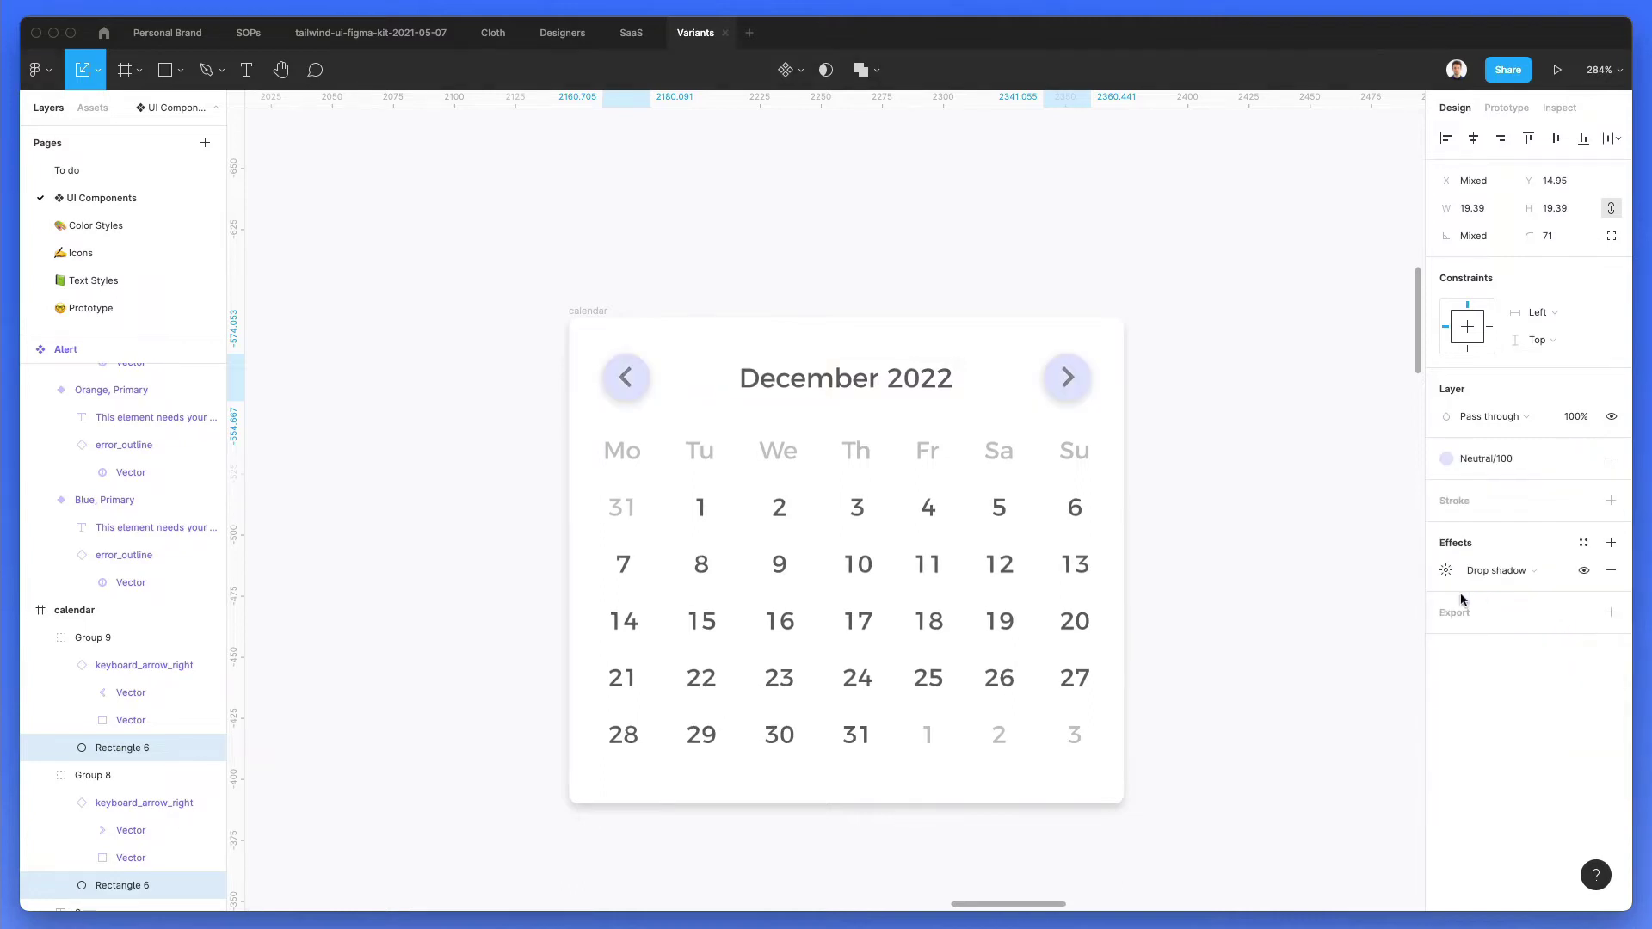
left_click(1583, 570)
Step: Colour both chevrons with the Primary/400 blue style
left_click(1077, 382, "super")
left_click(628, 376, "shift")
left_click(1524, 495)
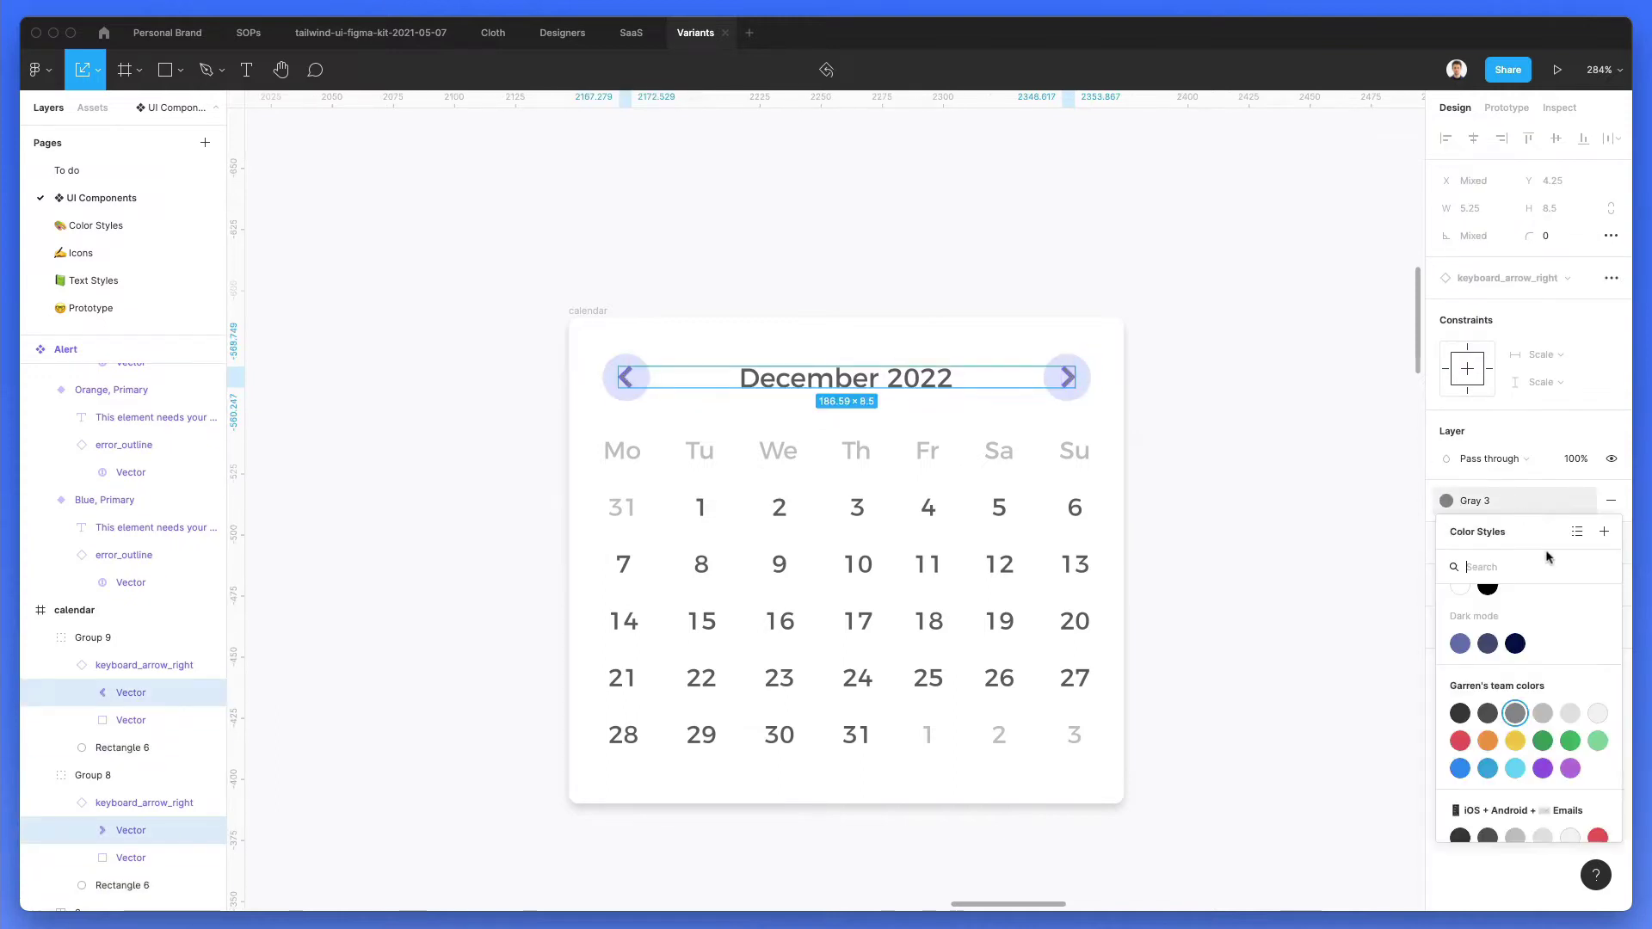
left_click(1570, 695)
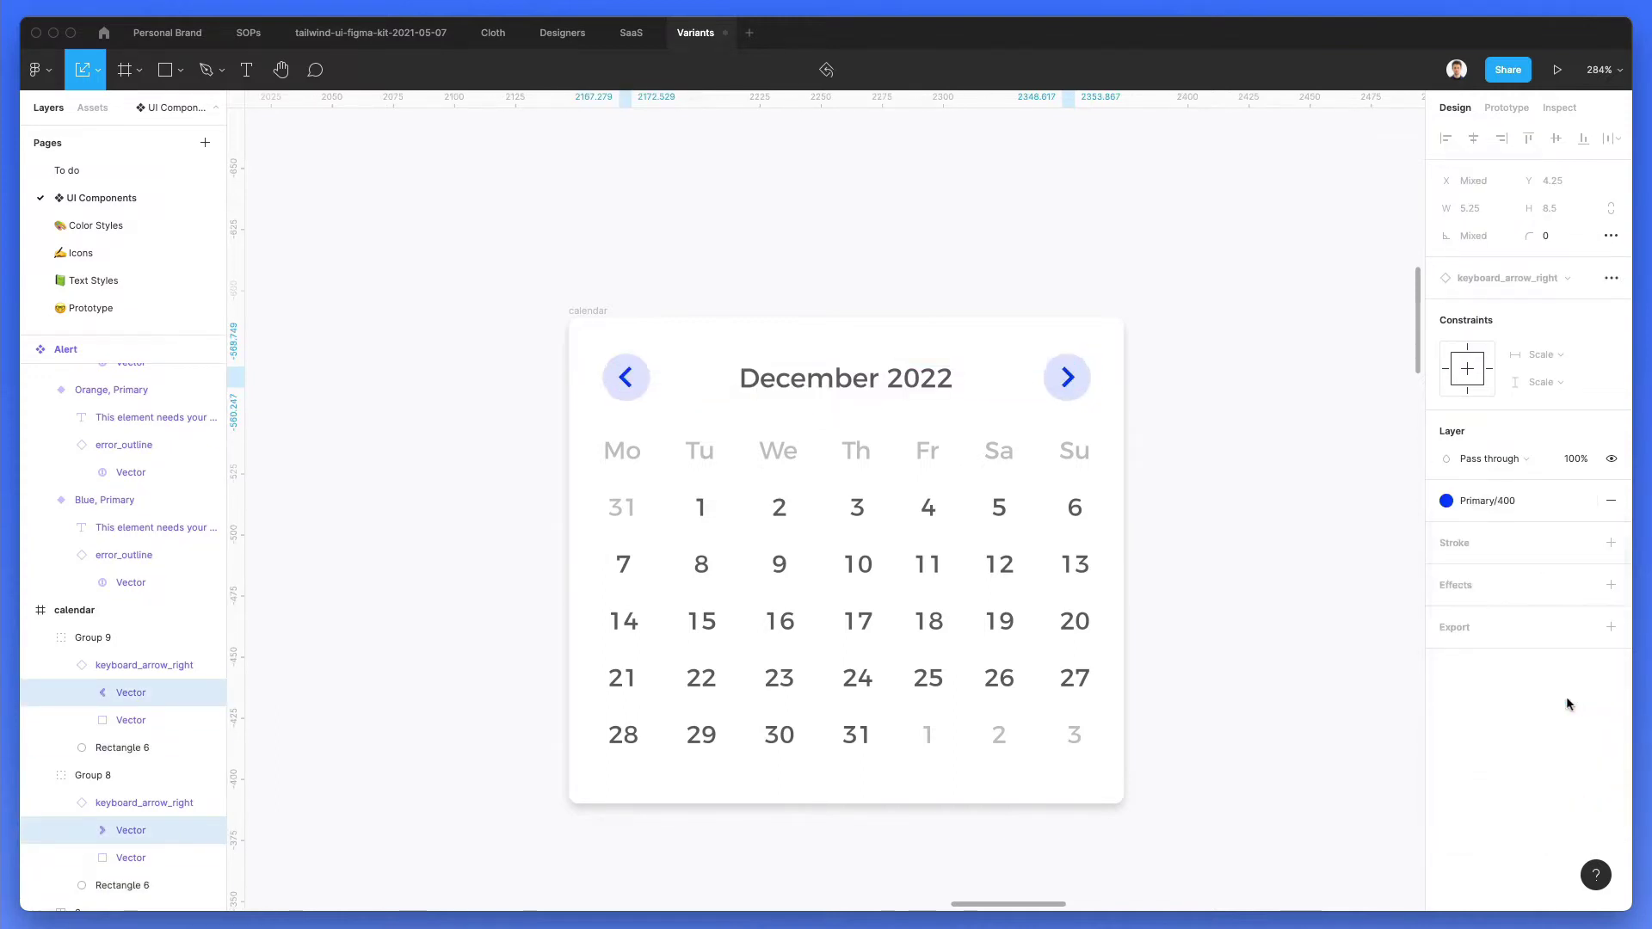
left_click(1216, 478)
Step: Change both circles' fill to the paler Neutral/50 style
scroll(1228, 478, "down", 2)
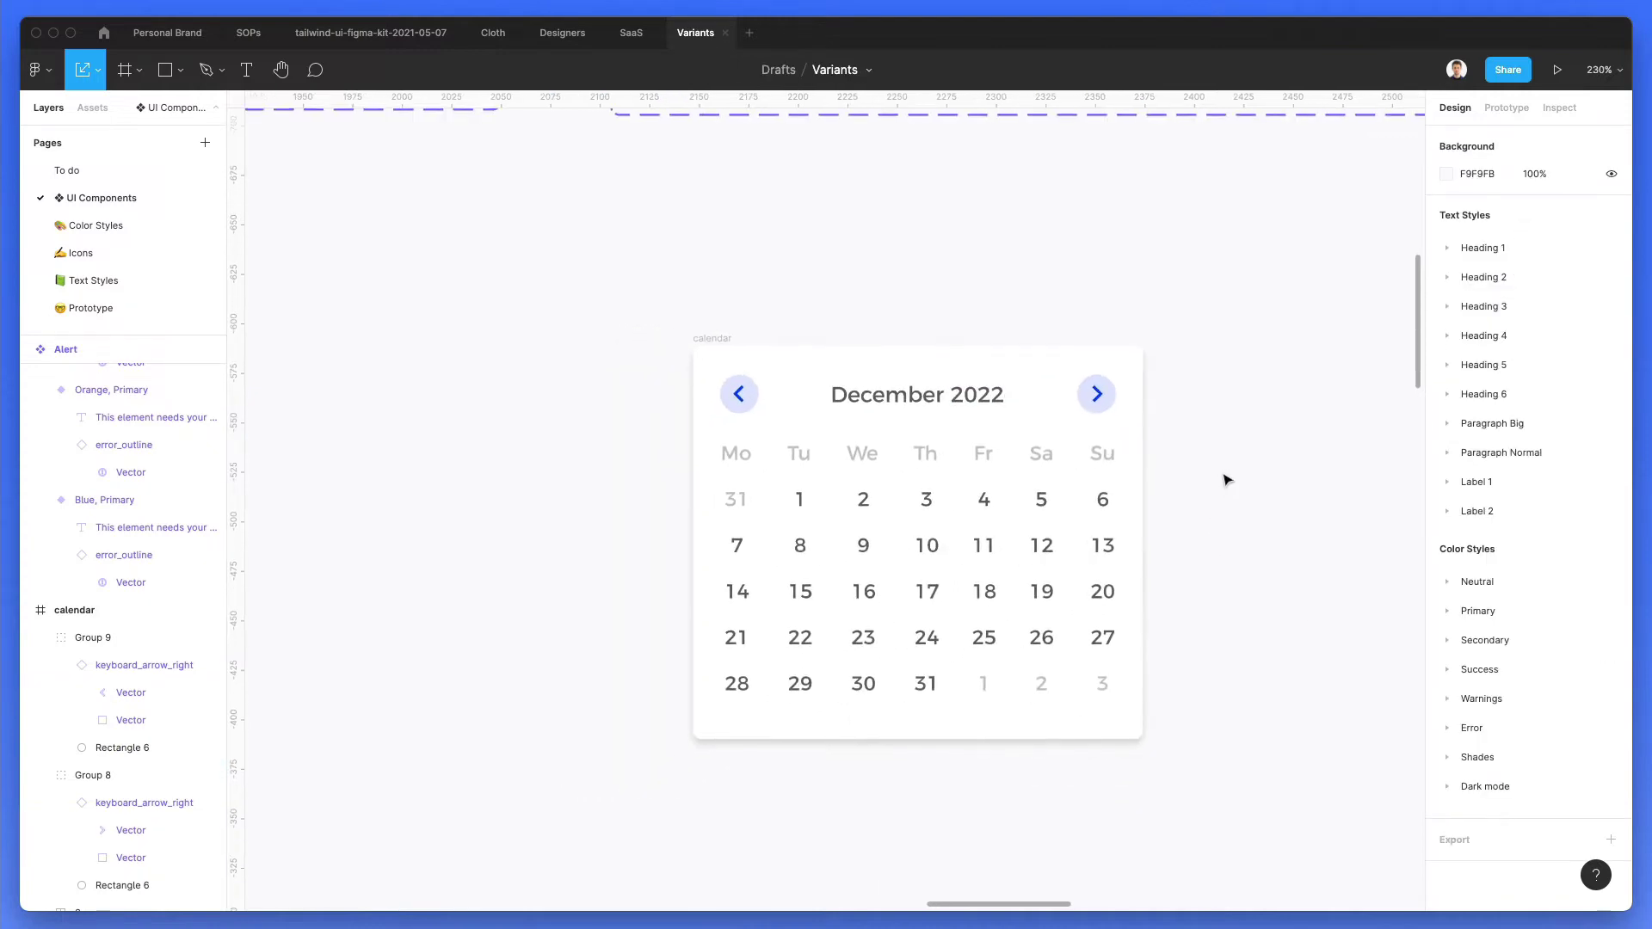
scroll(1204, 477, "right", 4)
scroll(1204, 477, "down", 1)
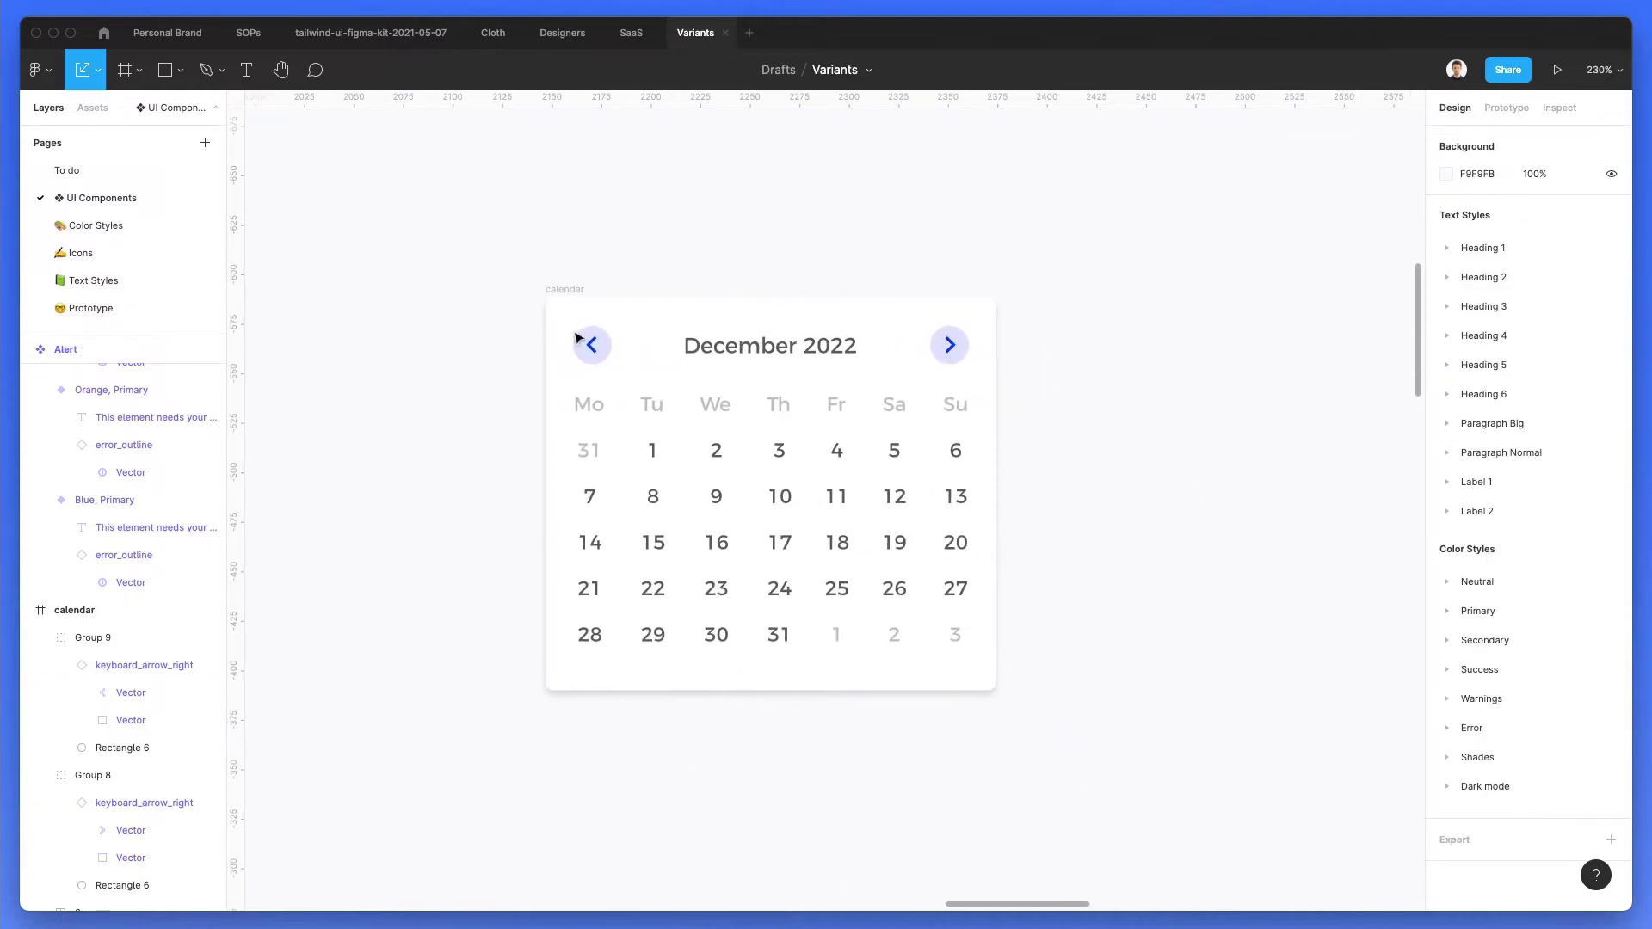
left_click(592, 345, "super")
left_click(950, 345, "shift+super")
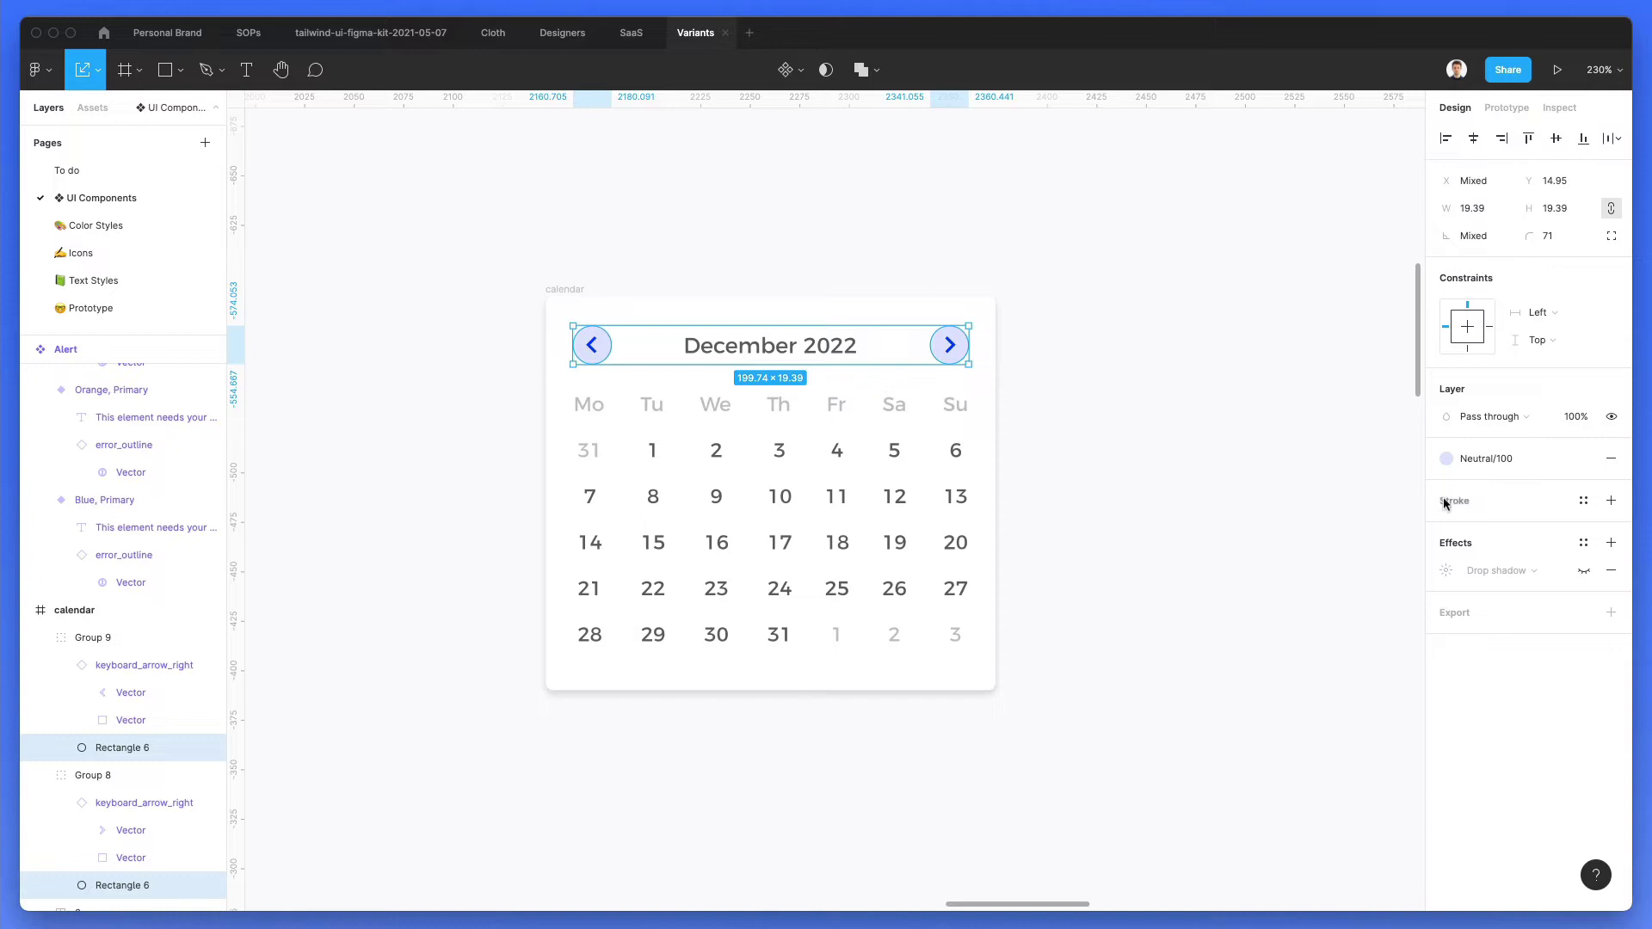
left_click(1478, 461)
left_click(1453, 590)
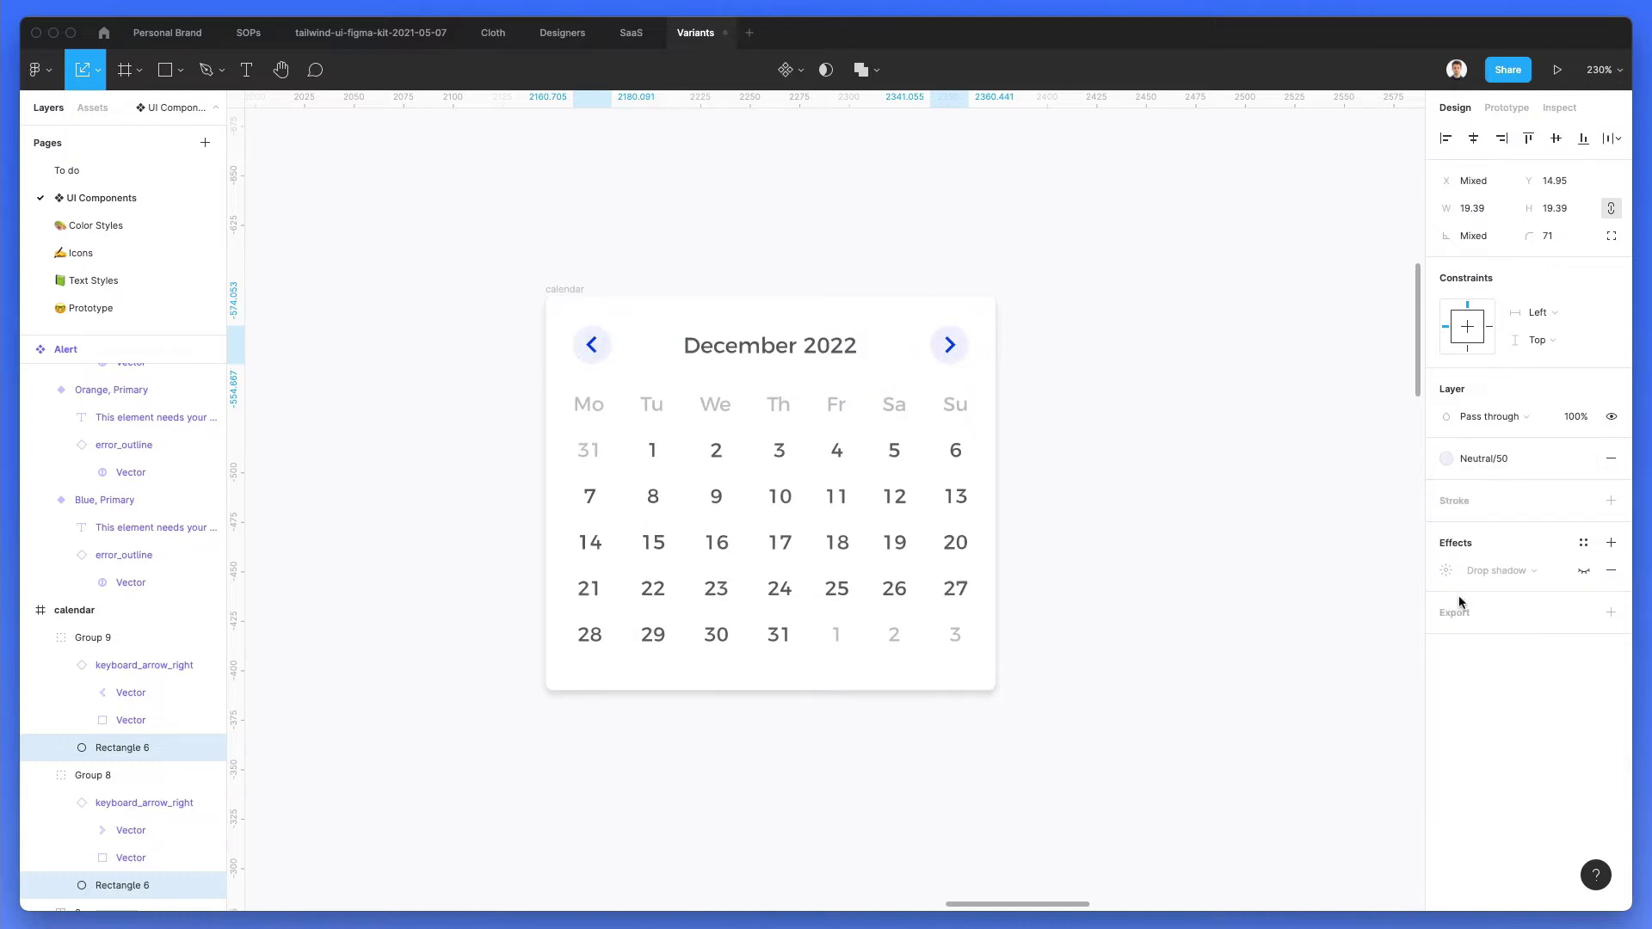
left_click(1127, 357)
scroll(895, 232, "down", 3)
scroll(900, 234, "up", 2)
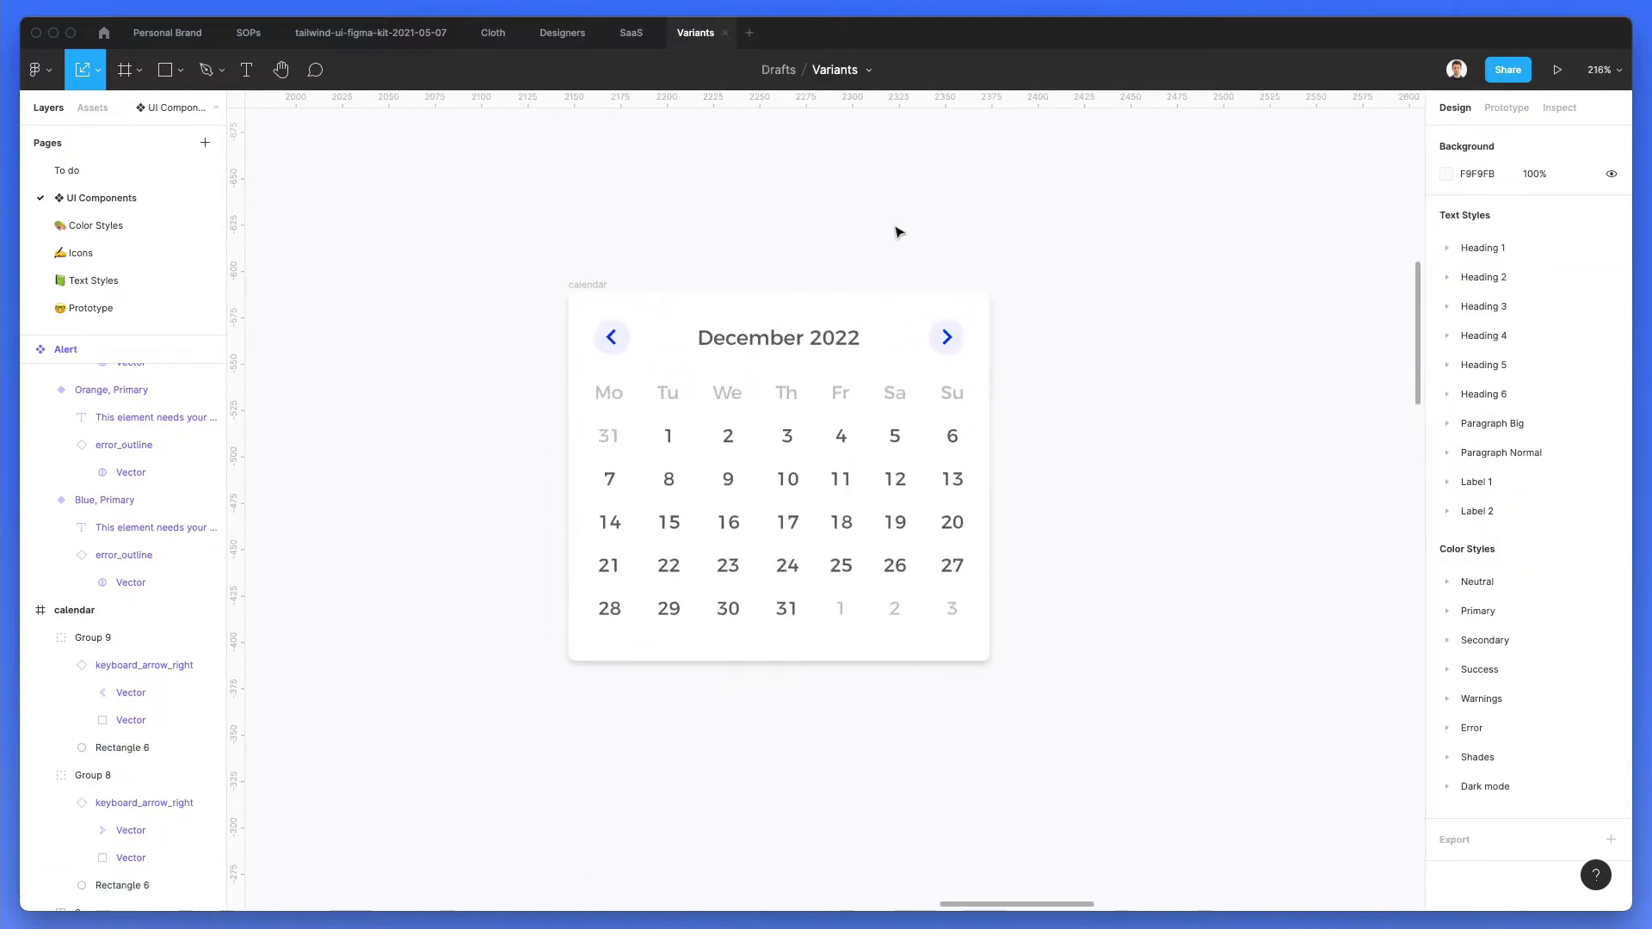
scroll(686, 247, "up", 1)
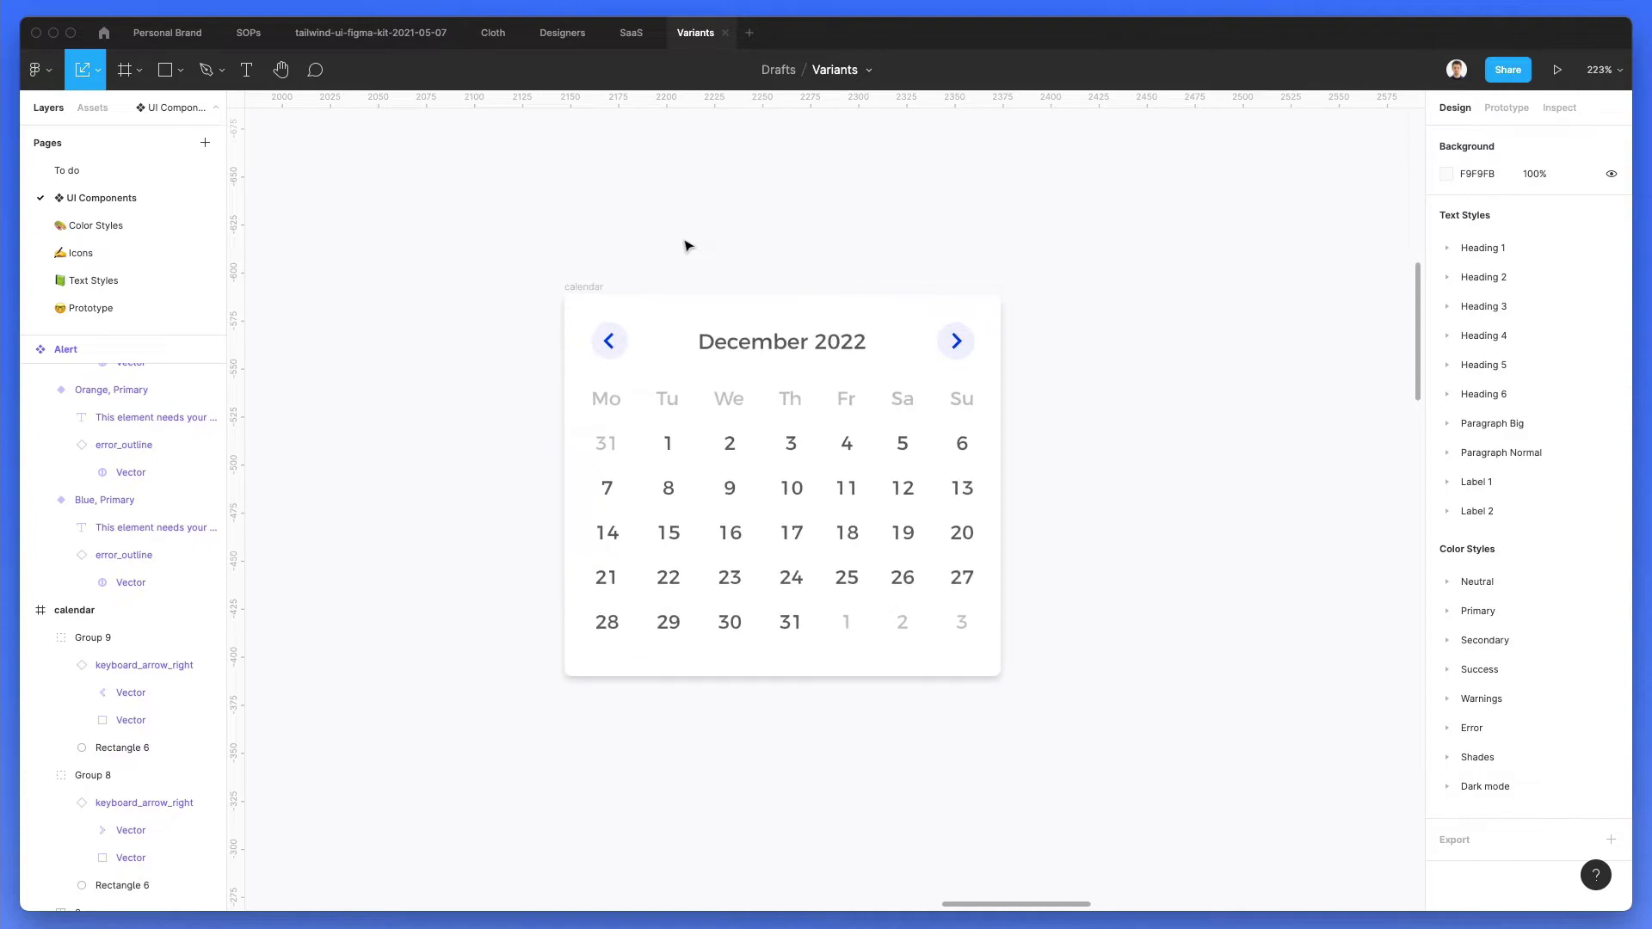
Step: Nudge the right arrow button right and fine-tune the left button's position
left_click(957, 342)
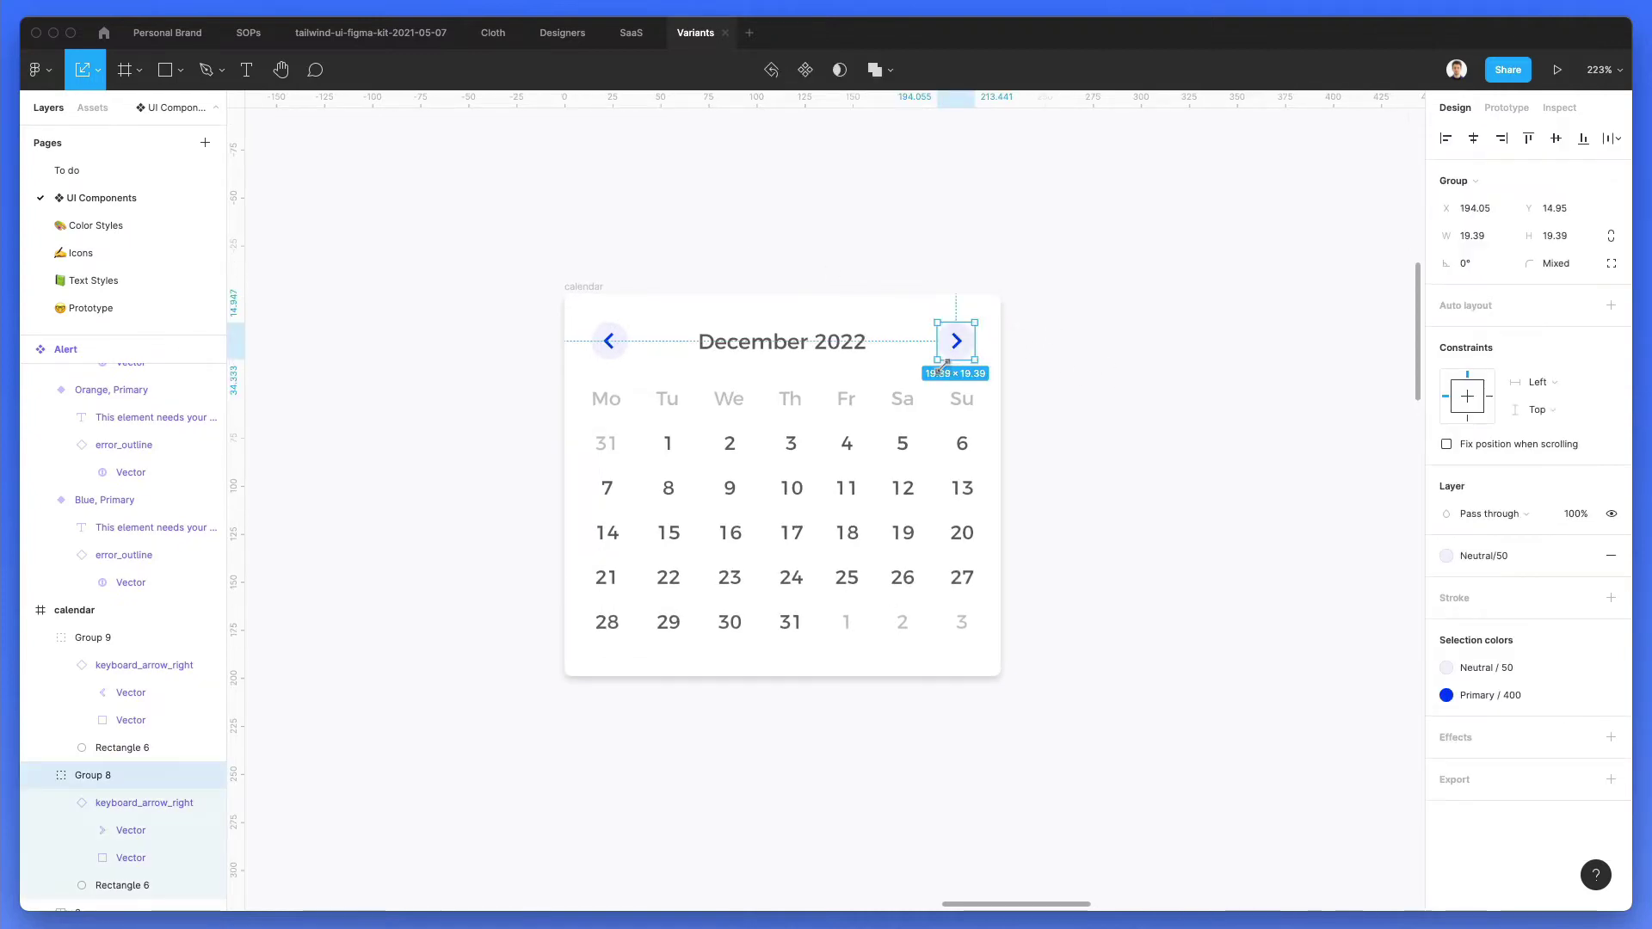
key("Right")
key("Right")
key("Right")
key("Right")
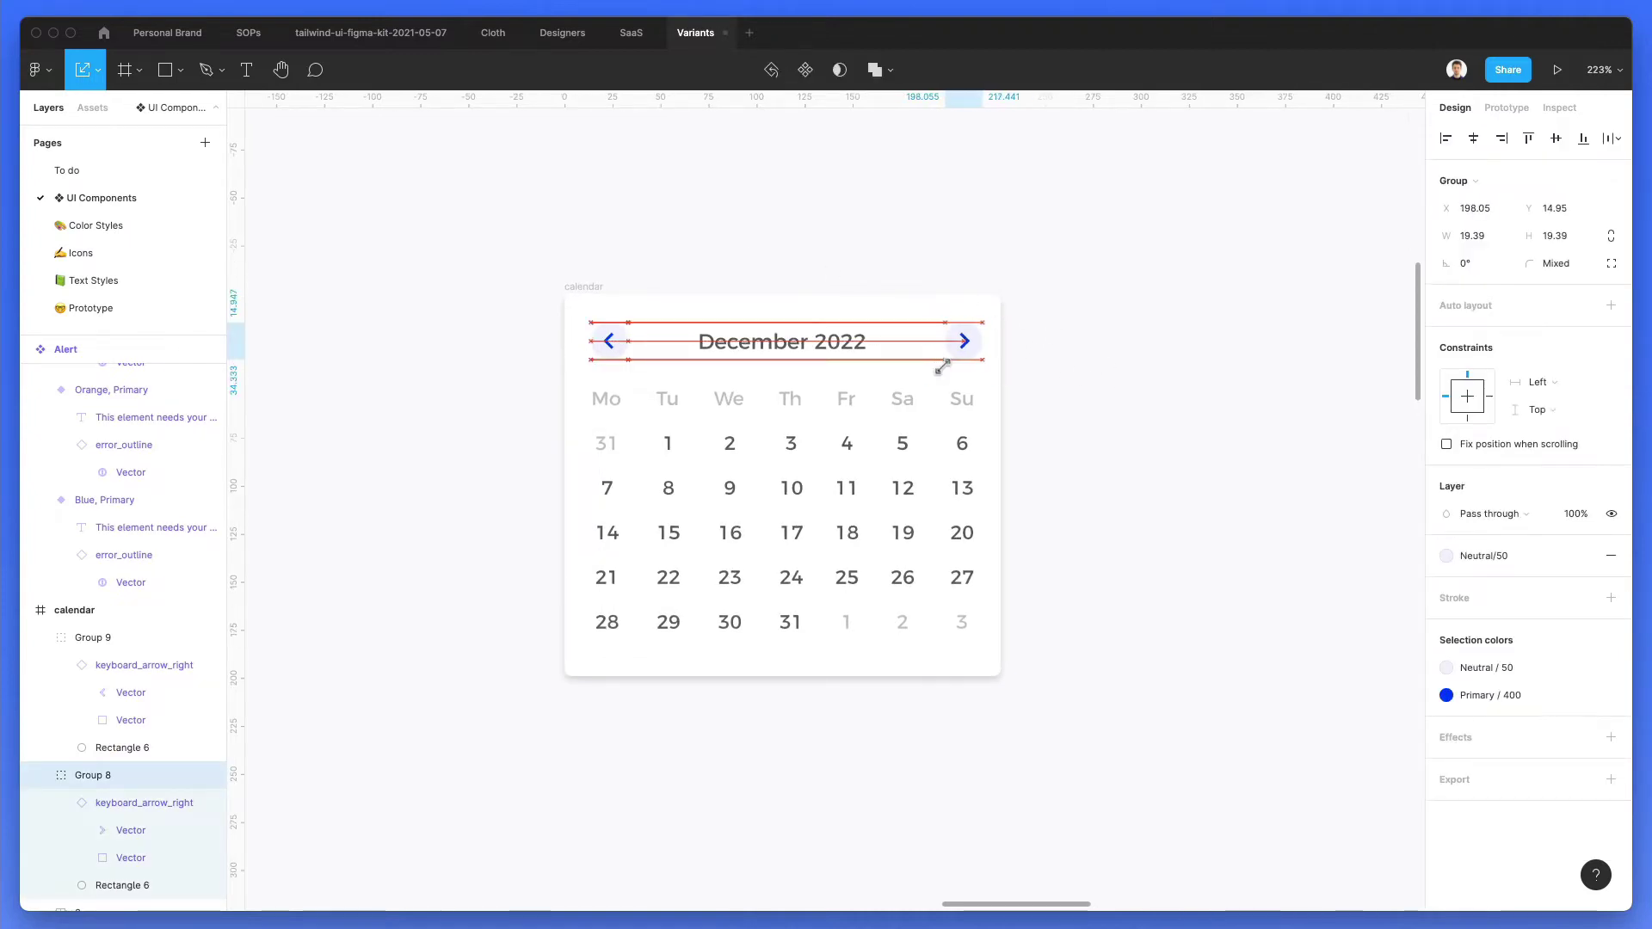
left_click_drag(555, 389, 640, 299)
key("Left")
key("Left")
key("Left")
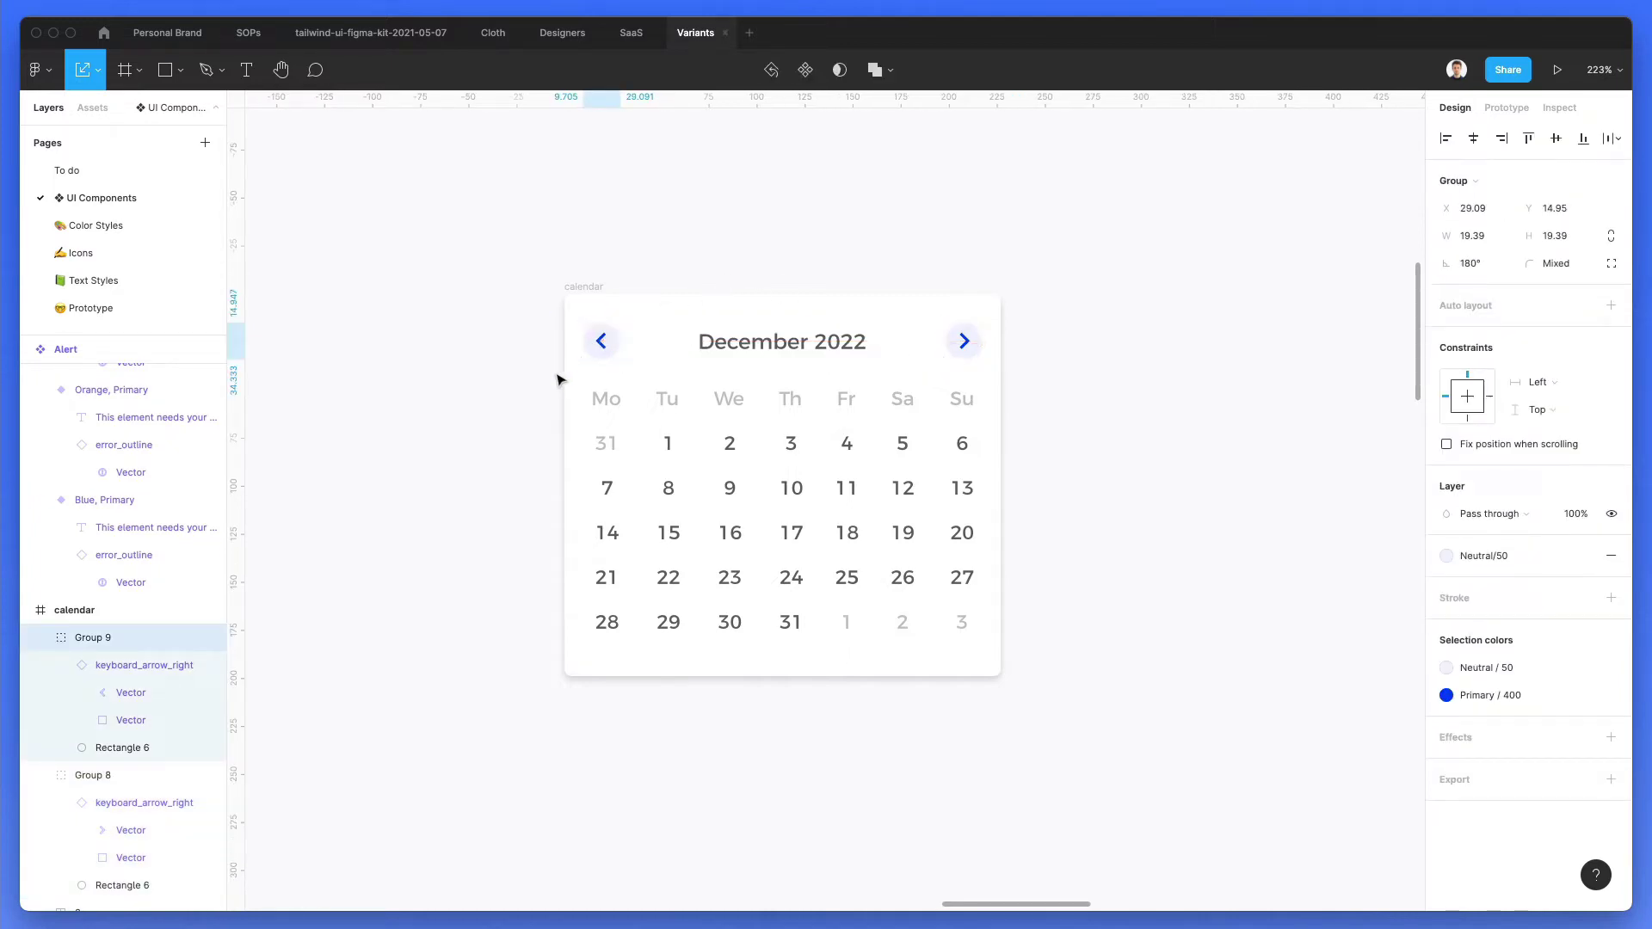
key("Right")
left_click(864, 244)
Step: Apply the Neutral/500 colour style to the December 2022 heading
scroll(794, 277, "down", 4)
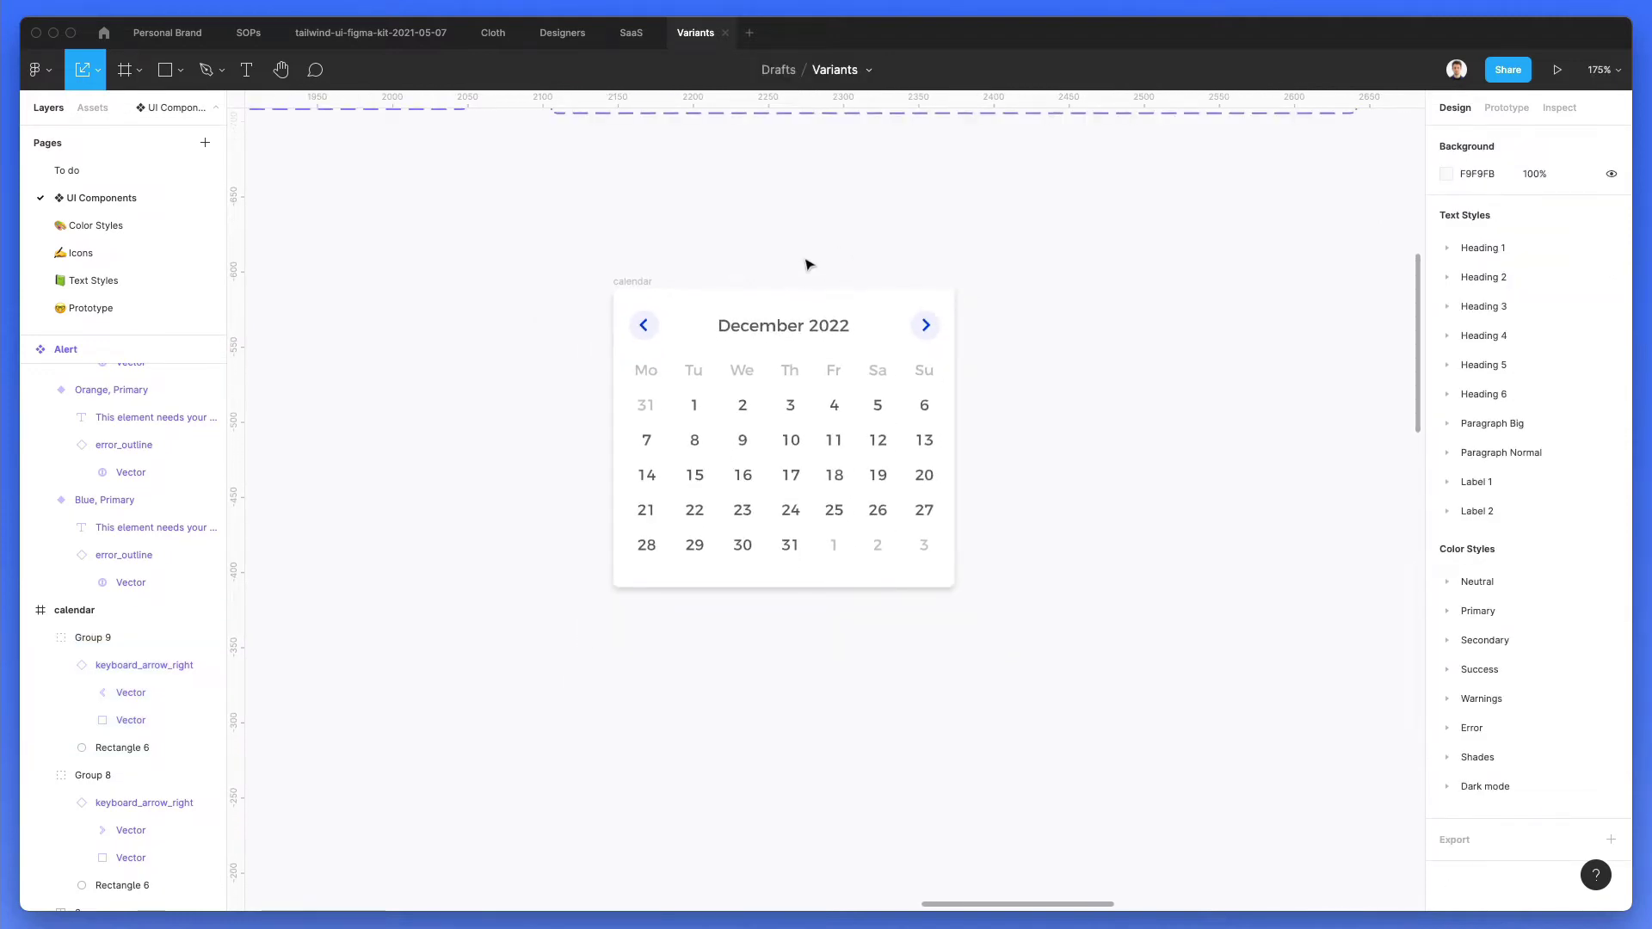
left_click(809, 327)
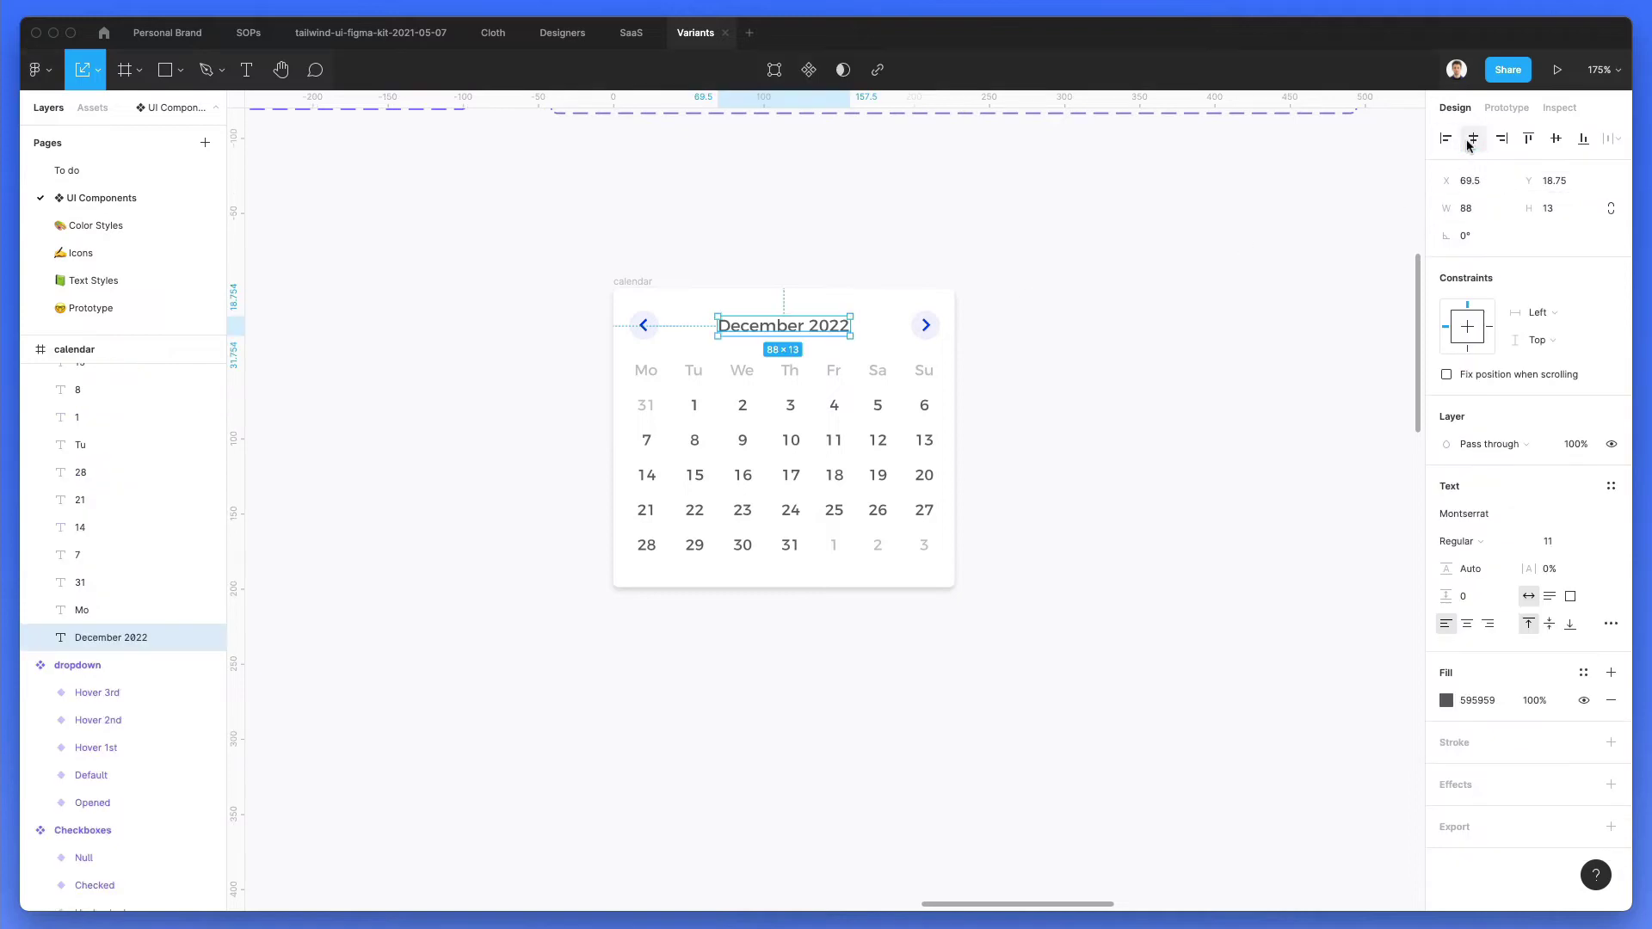
left_click(1574, 674)
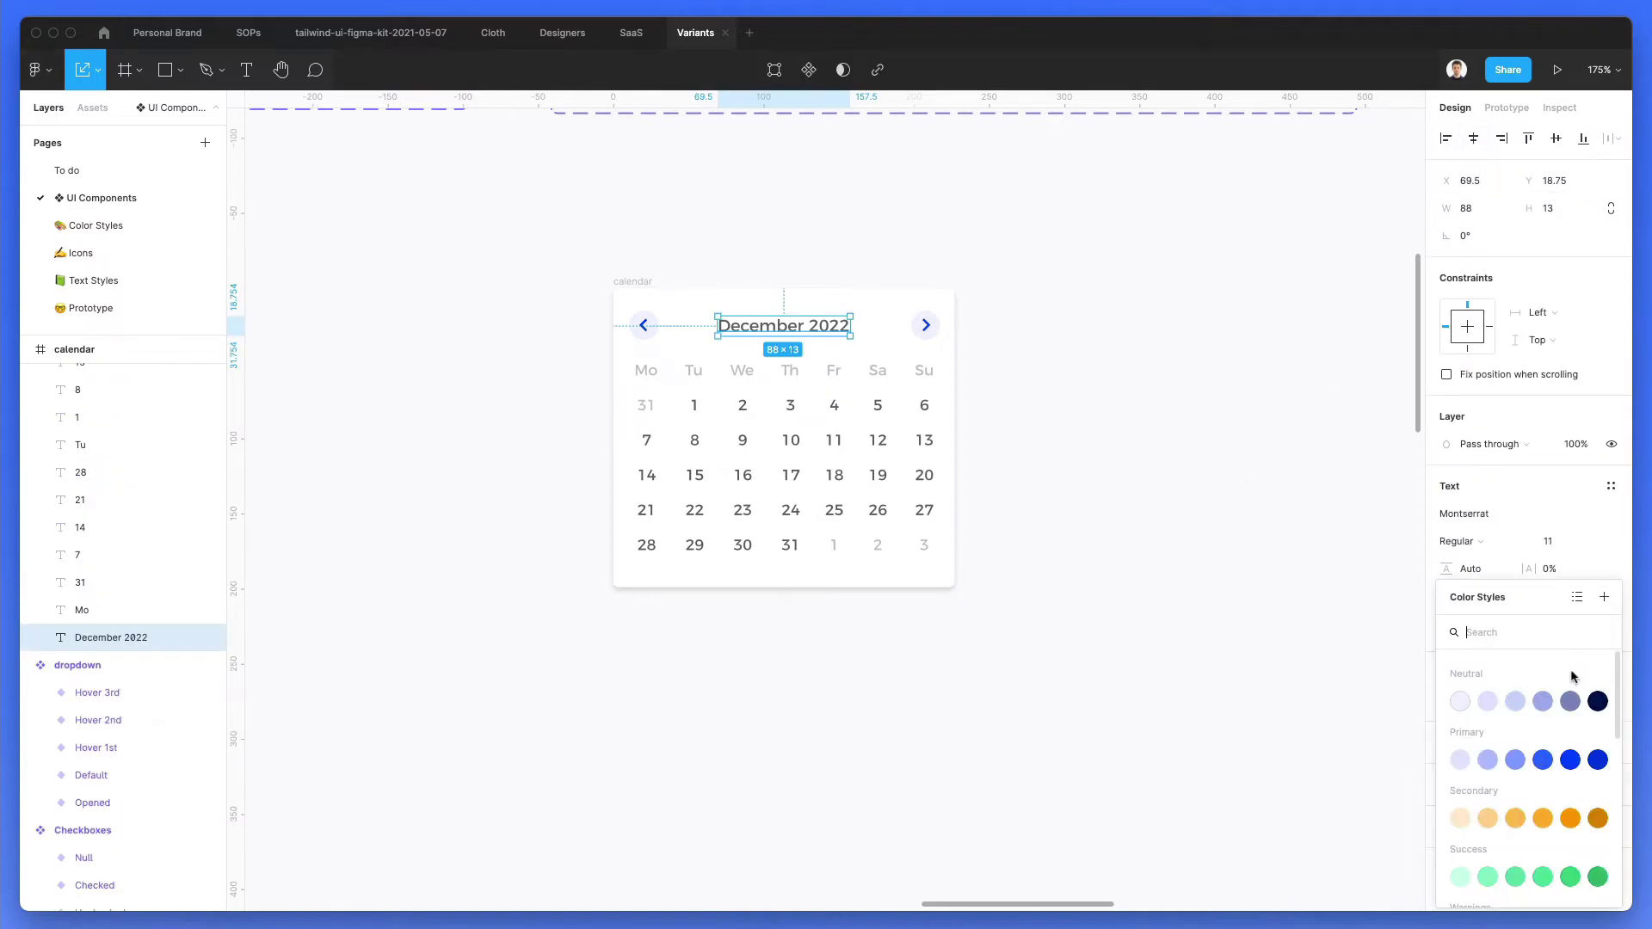
left_click(1598, 702)
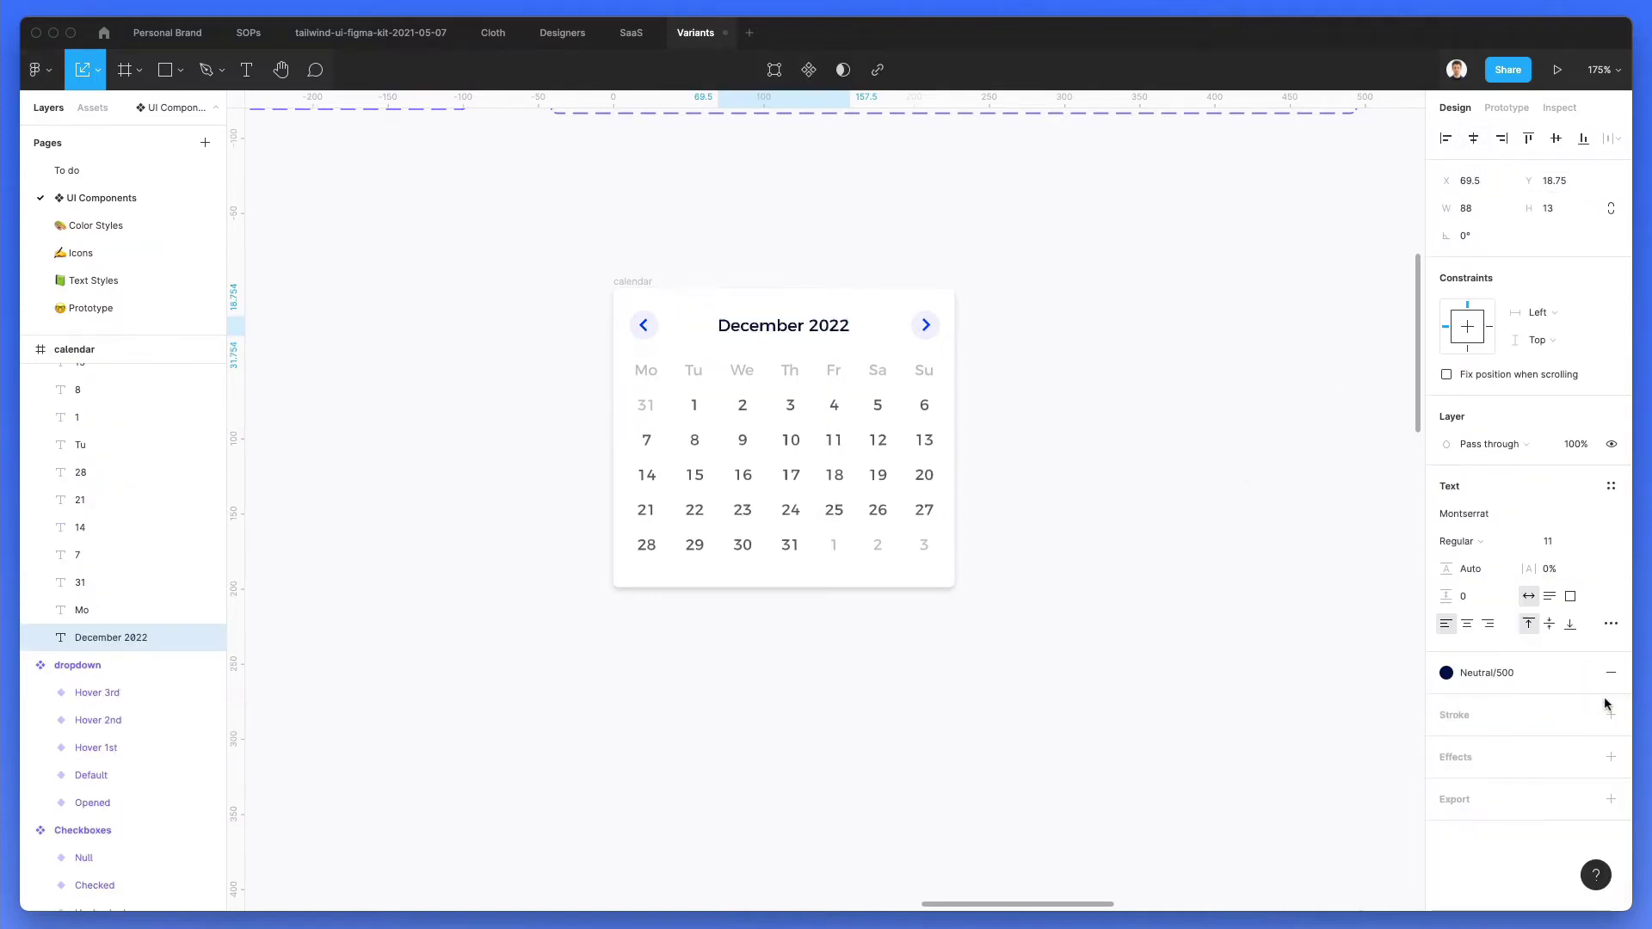
left_click(1065, 346)
scroll(1067, 357, "down", 2)
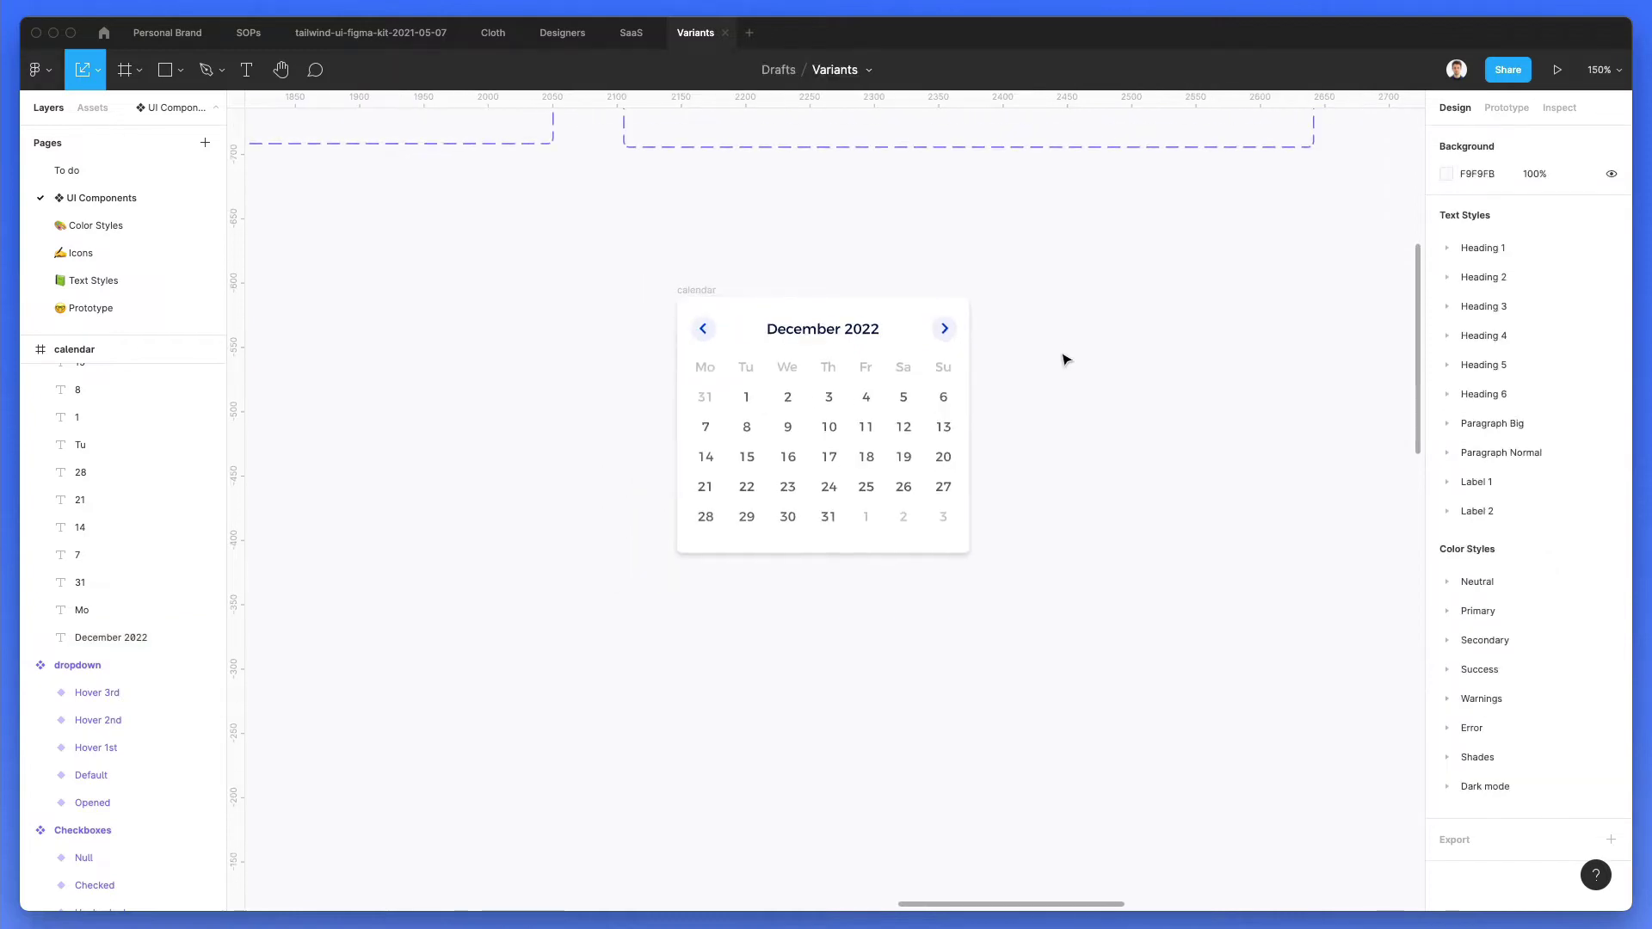
scroll(1065, 359, "up", 3)
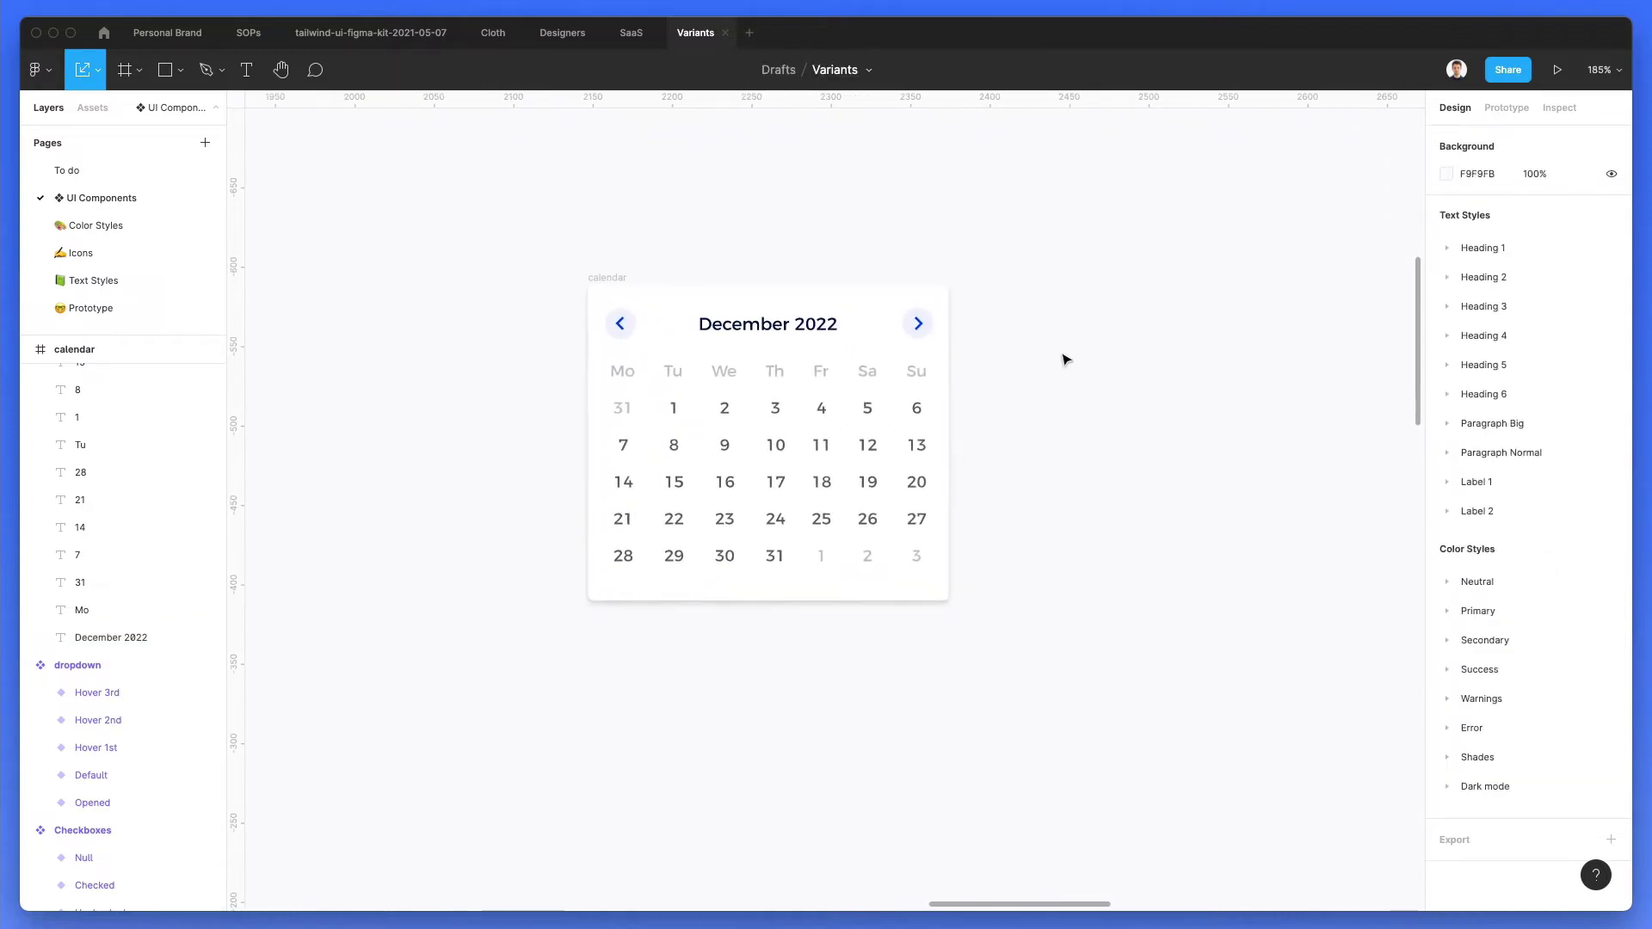
Step: Turn the calendar frame into a component and add a second variant
left_click(602, 279)
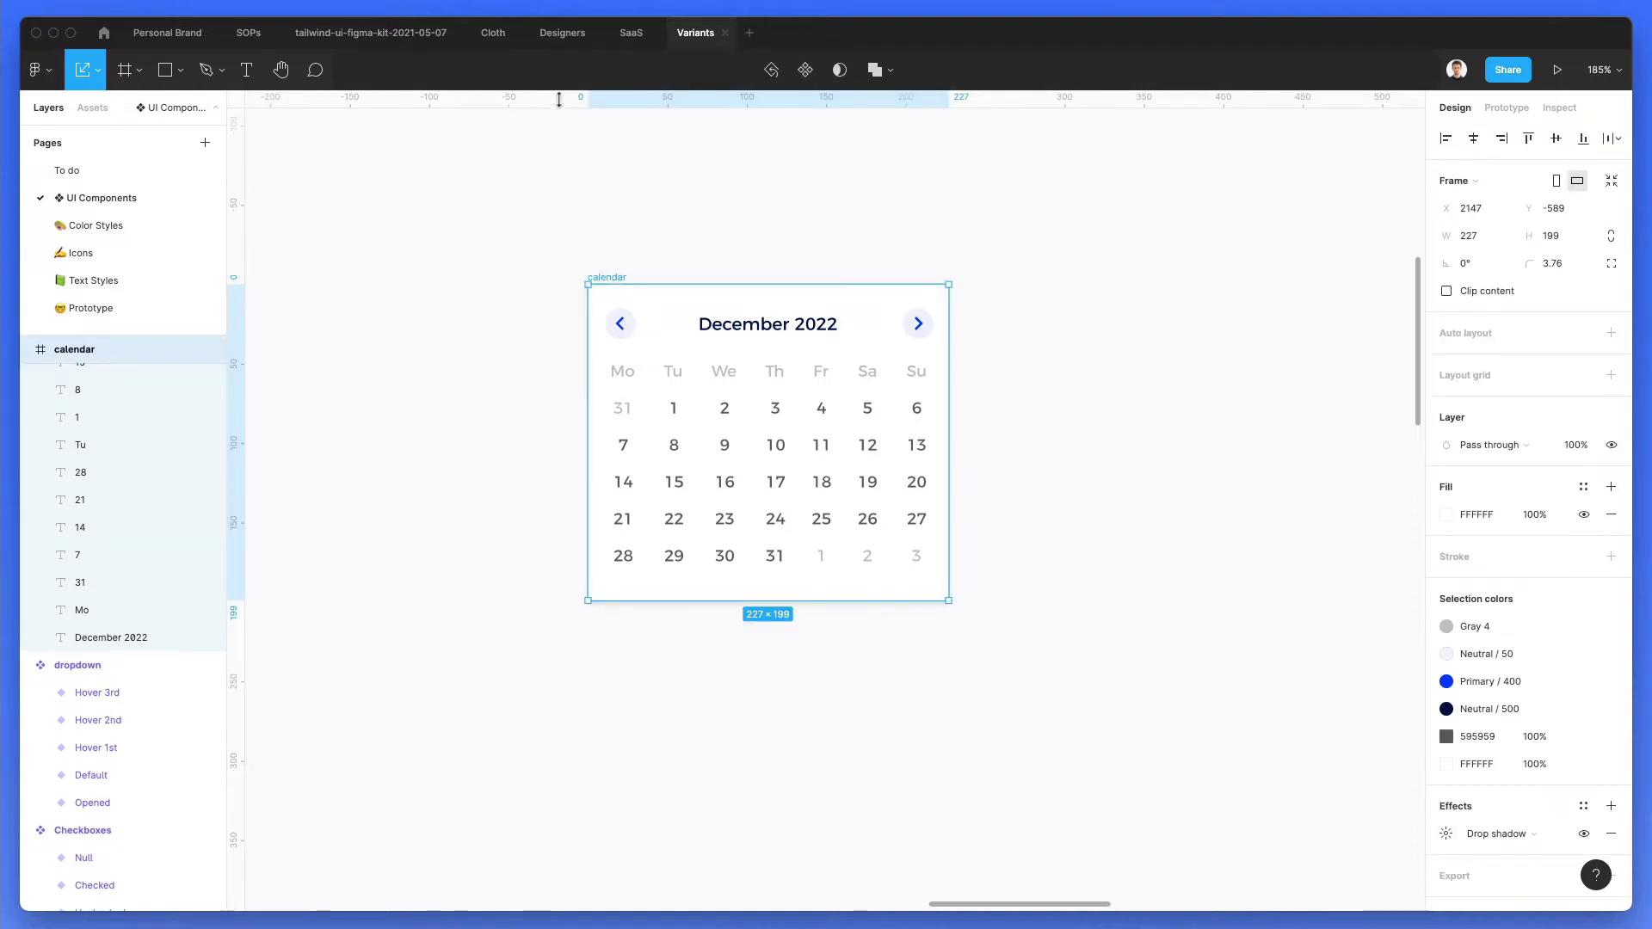
left_click(807, 72)
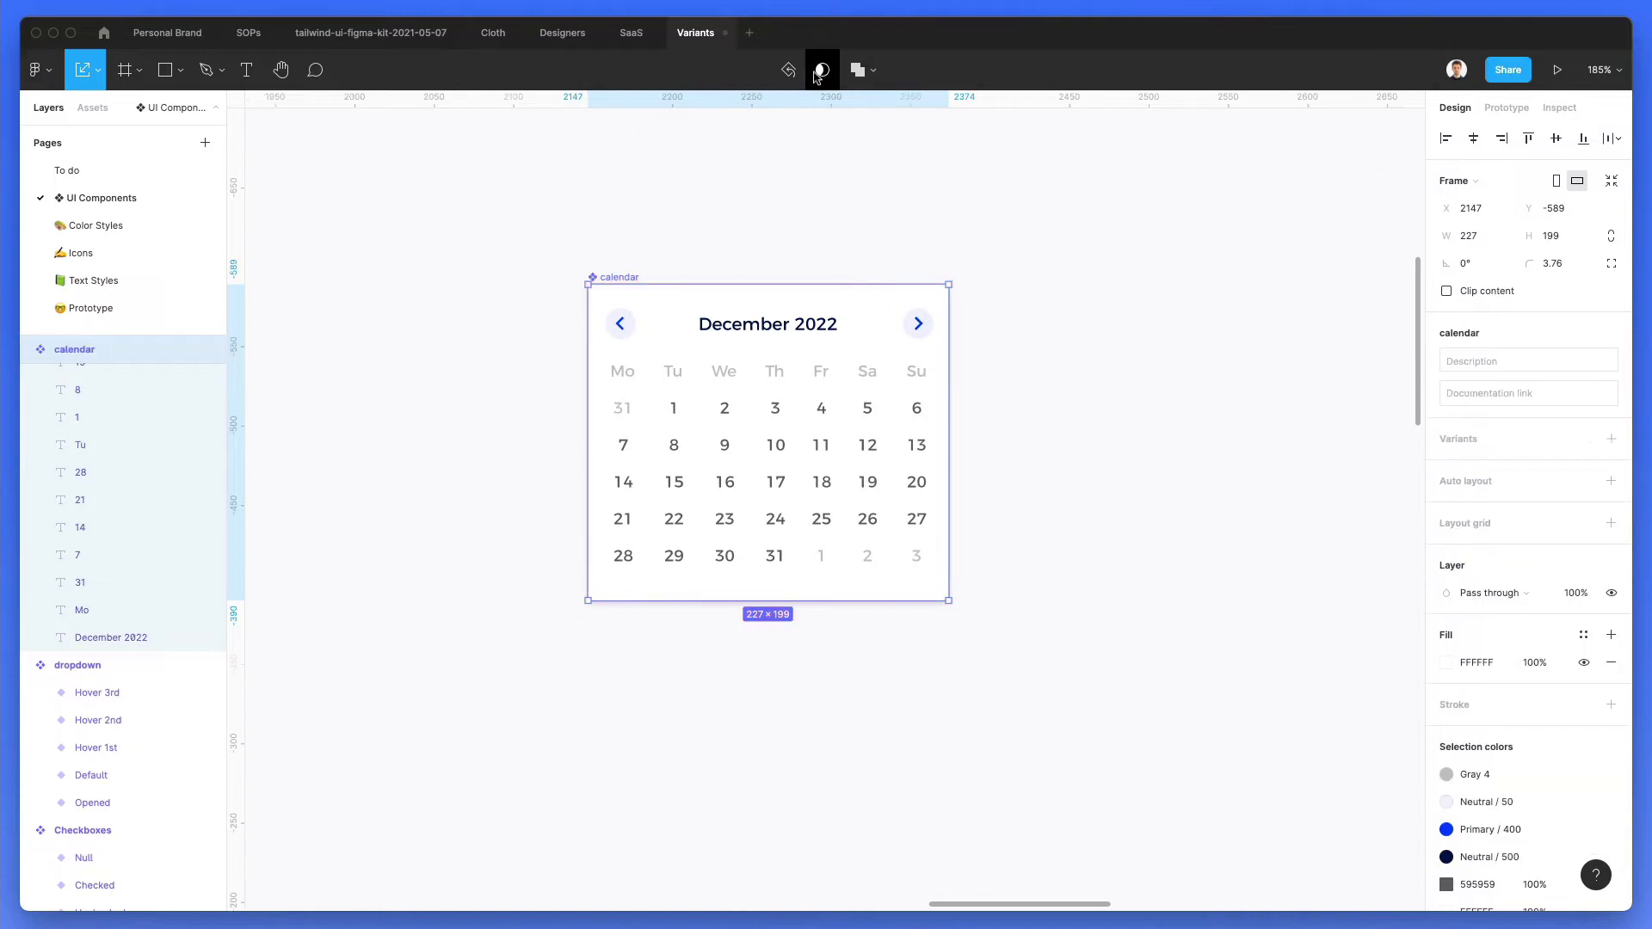
left_click(1611, 440)
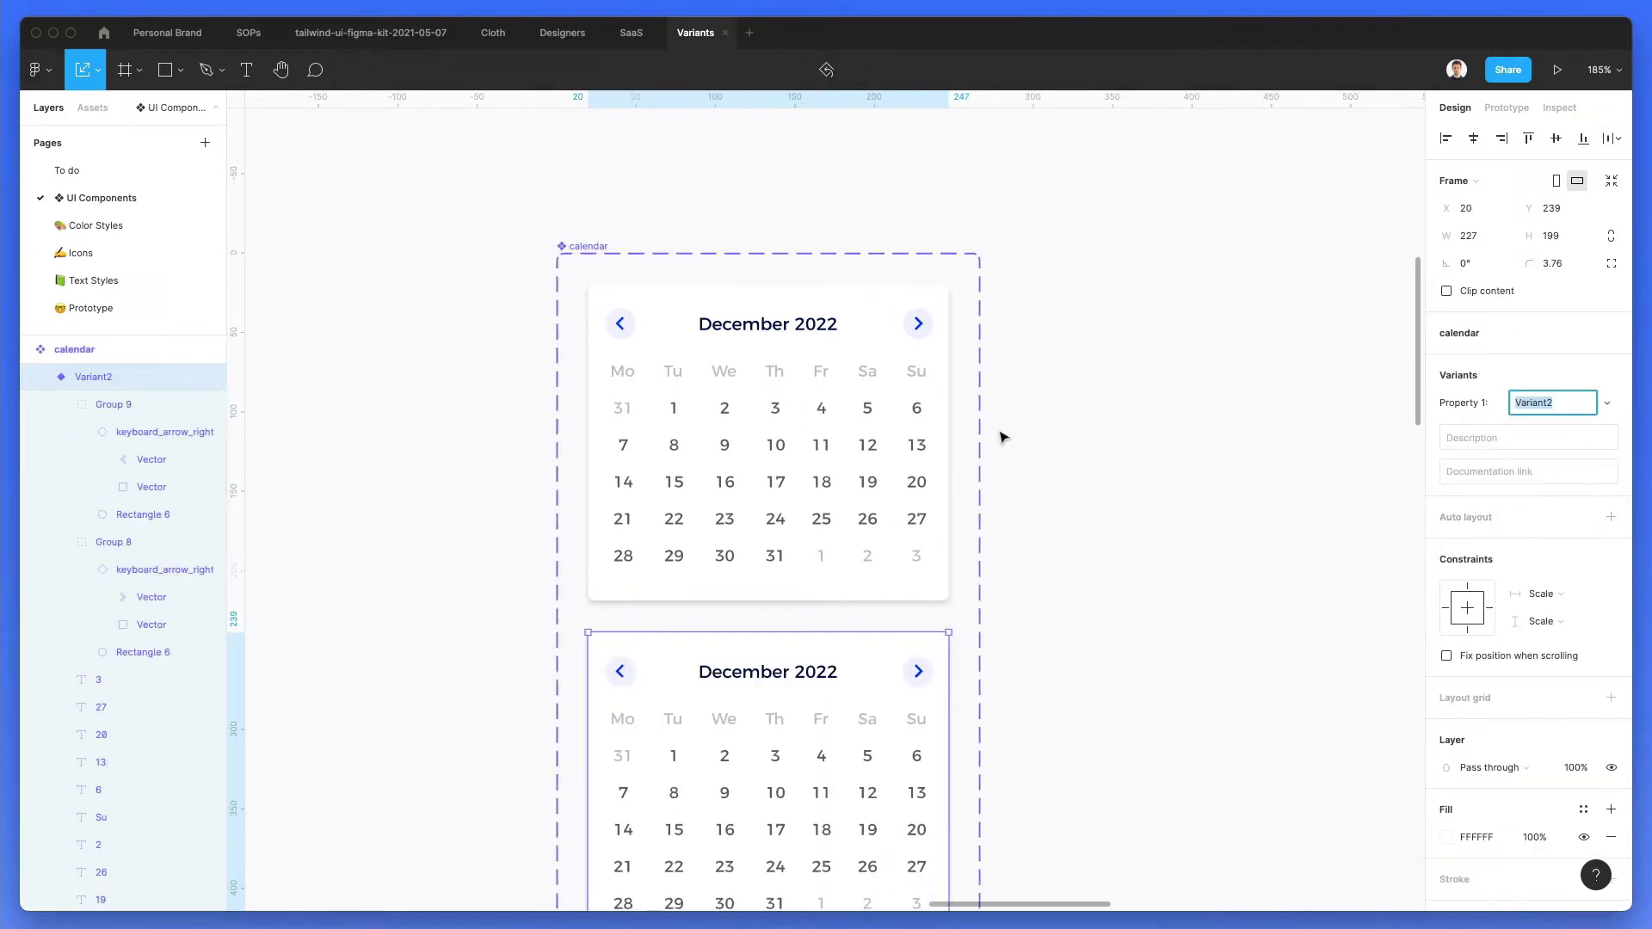
Step: Widen the variant set and move Variant2 beside the first calendar
left_click(721, 303)
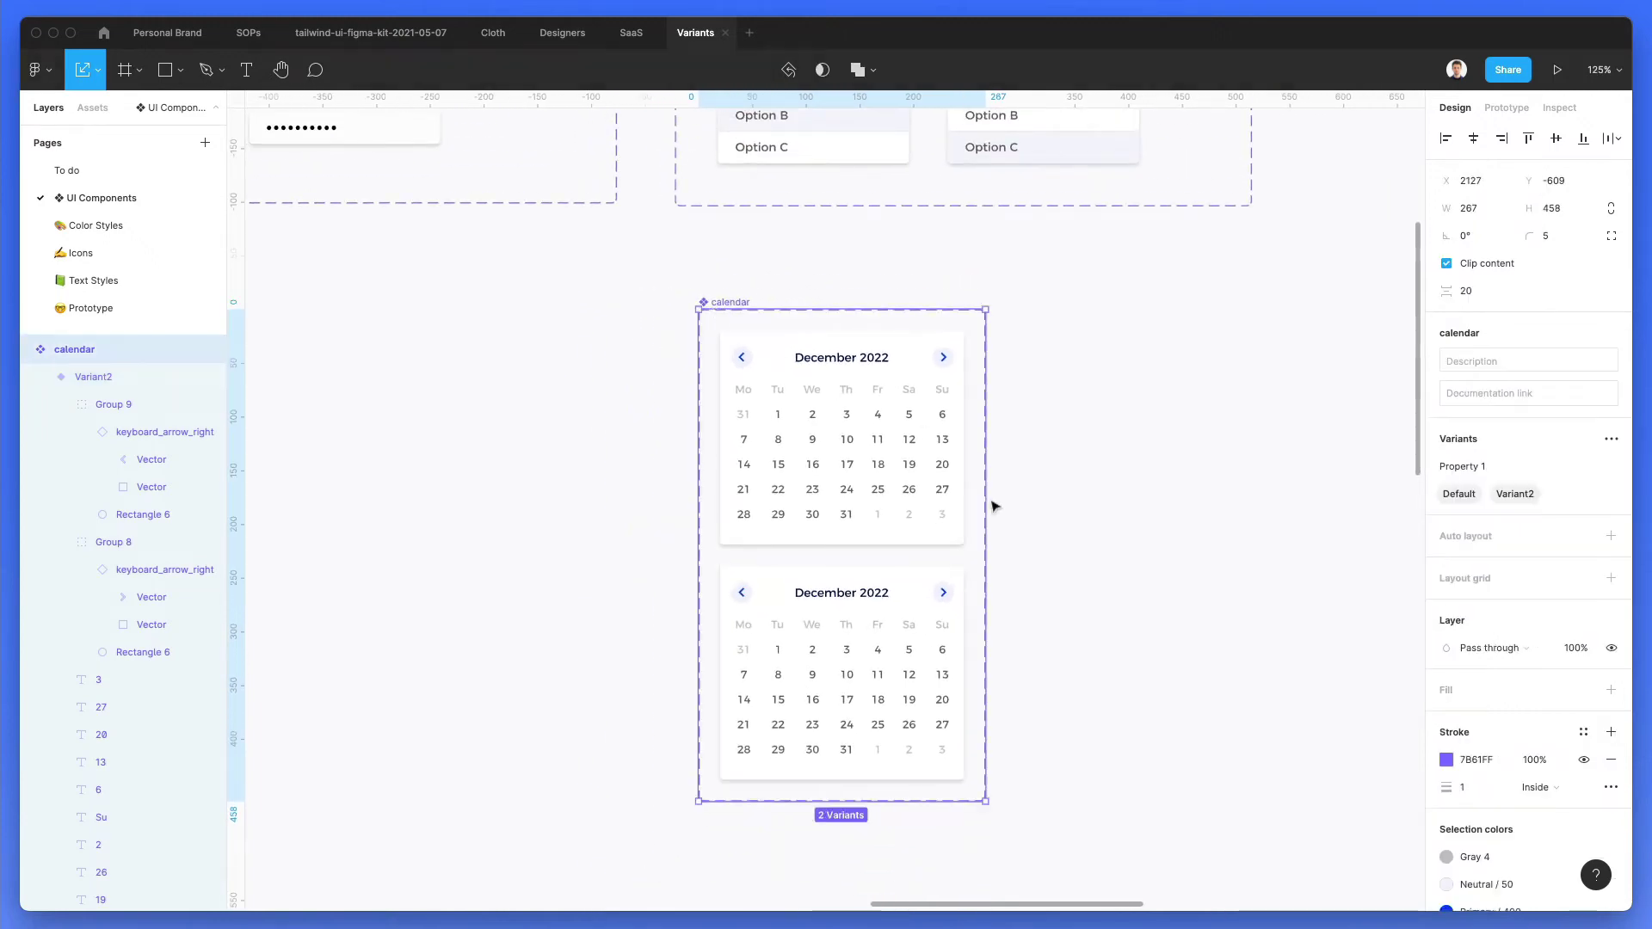
key("ctrl+z")
key("v")
left_click_drag(990, 707, 1284, 721)
key("ctrl+z")
left_click(714, 303)
left_click_drag(999, 710, 1359, 699)
left_click(692, 622)
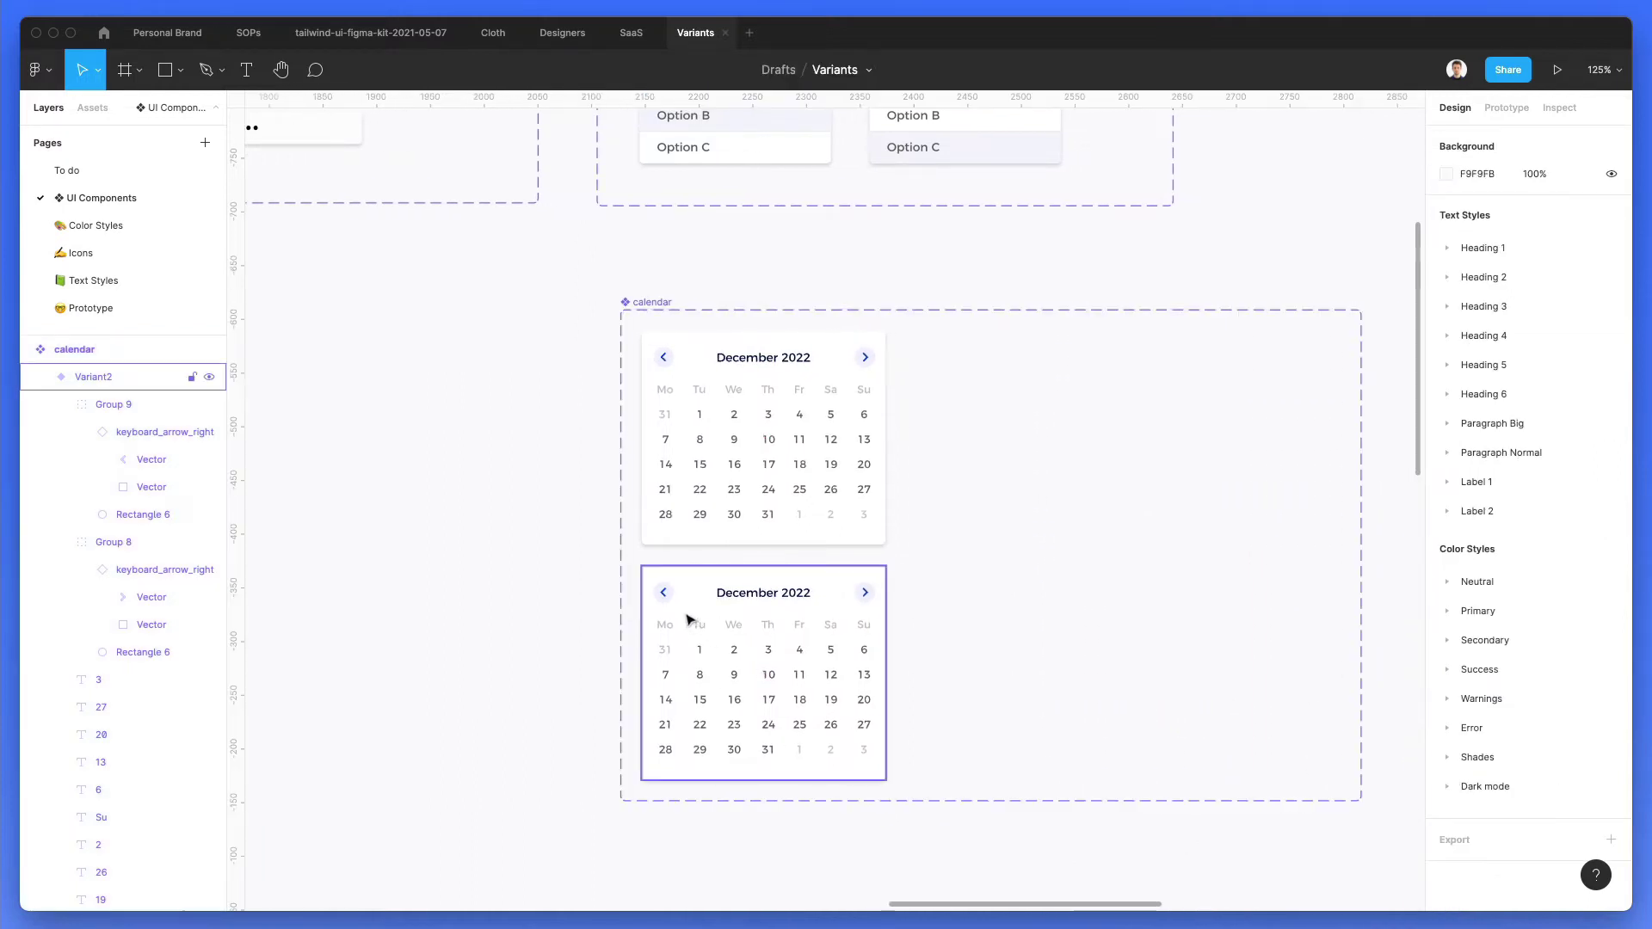
left_click_drag(692, 622, 959, 392)
Step: Copy the left arrow's pale background circle and nudge the copy onto the date 8
scroll(962, 392, "up", 5)
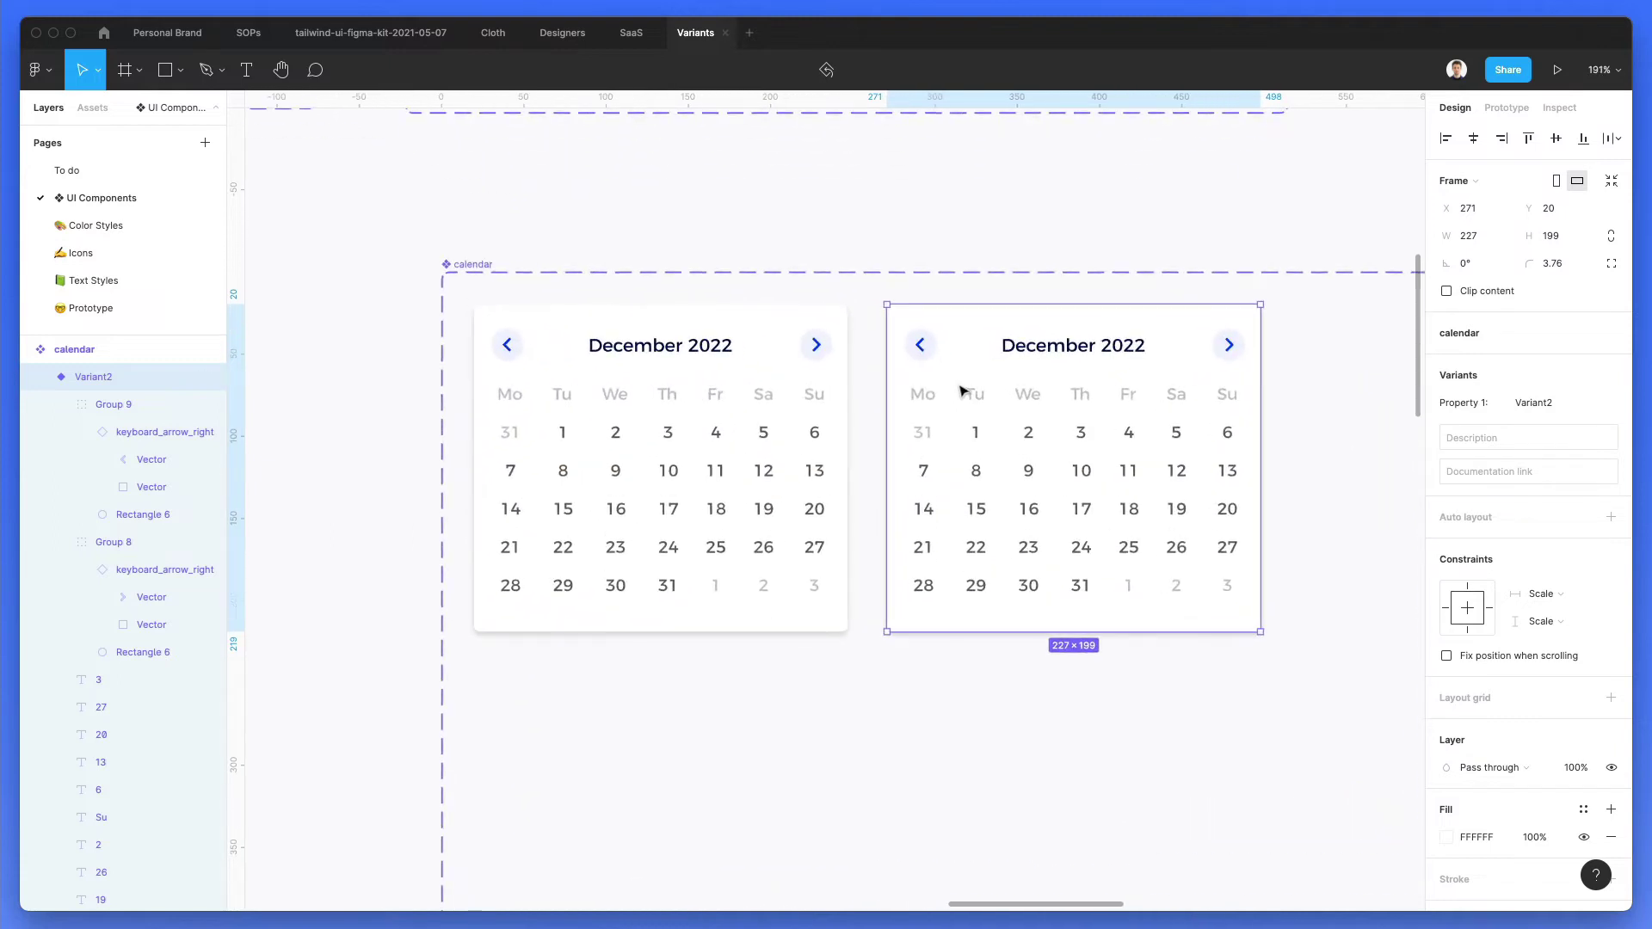
scroll(962, 392, "right", 3)
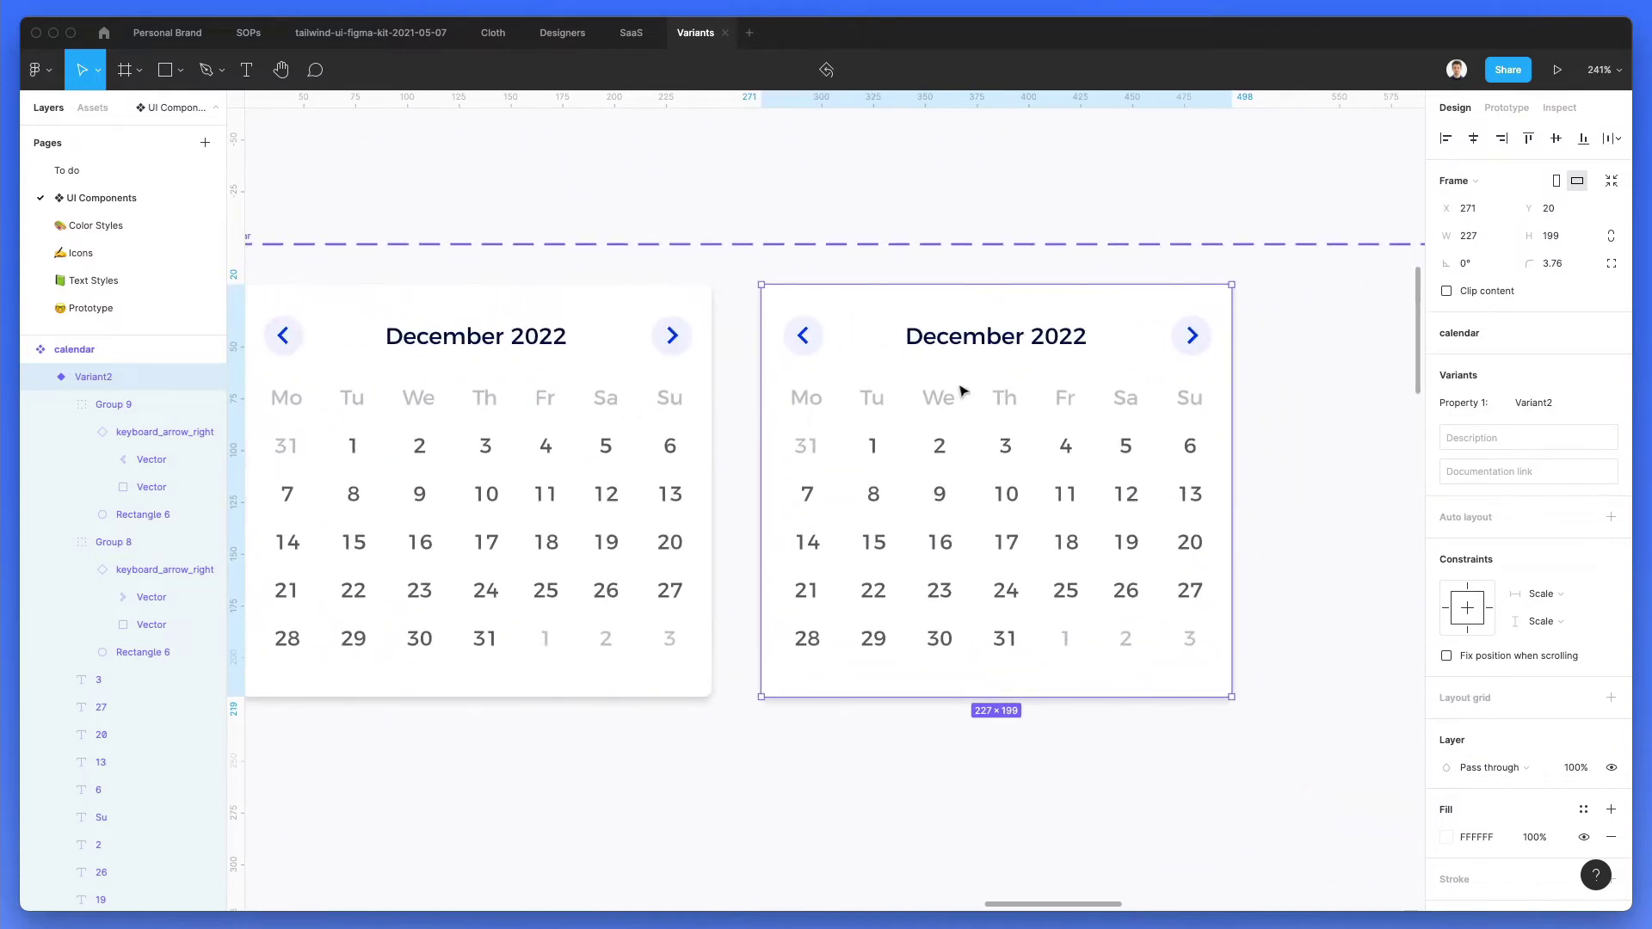
scroll(963, 389, "down", 1)
scroll(970, 400, "up", 3)
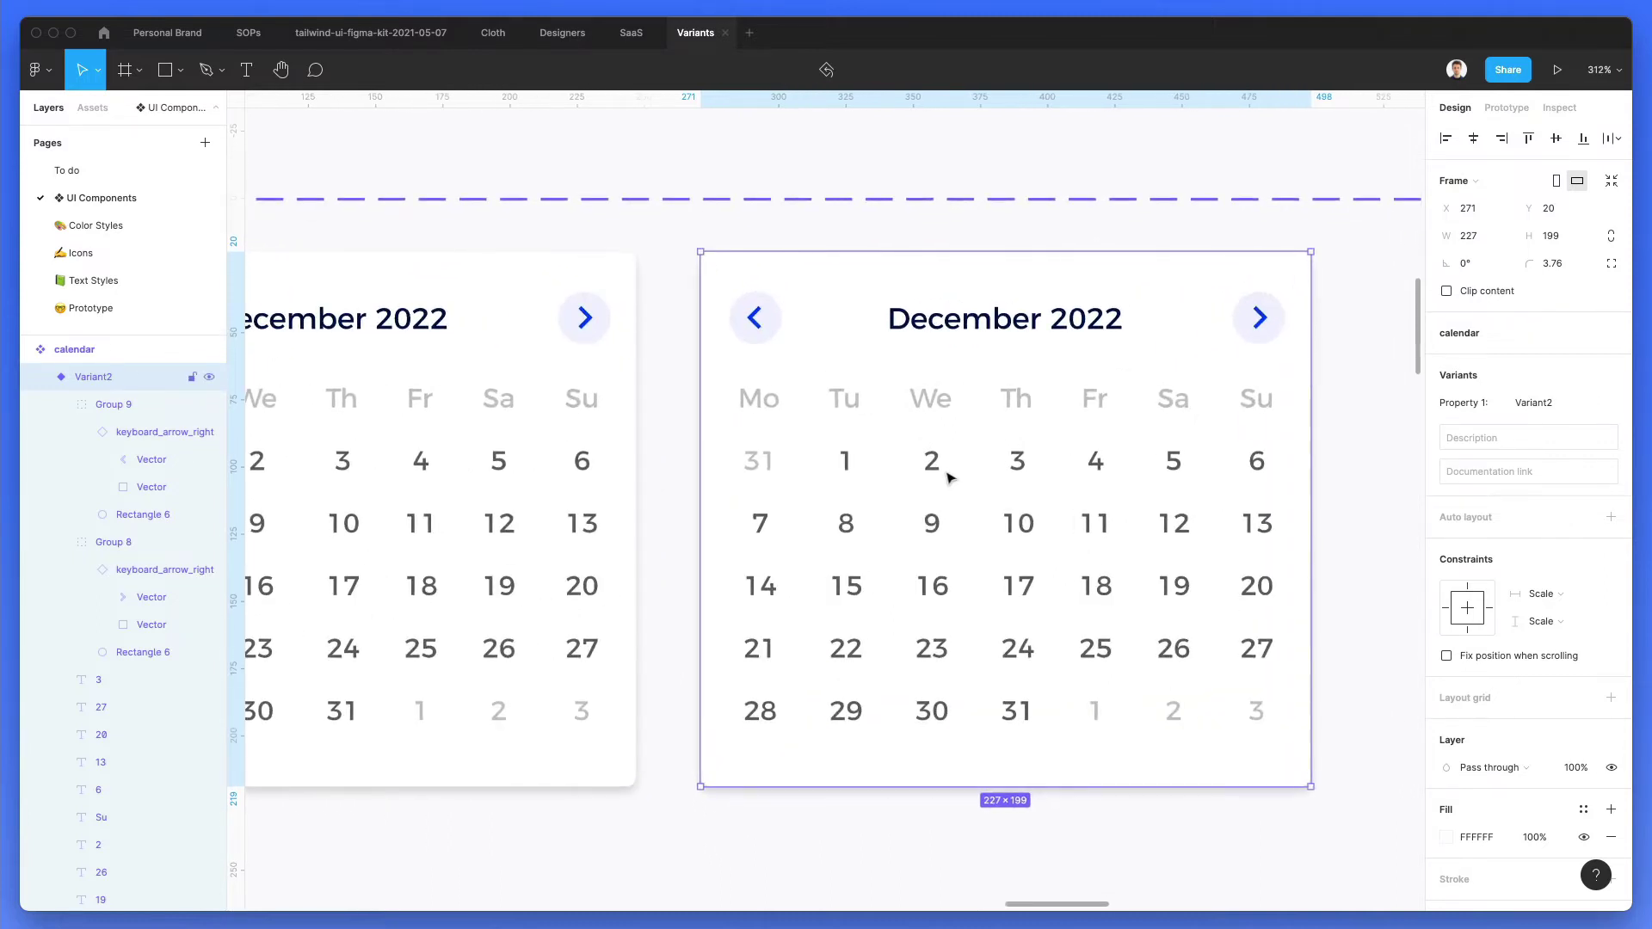
double_click(753, 315)
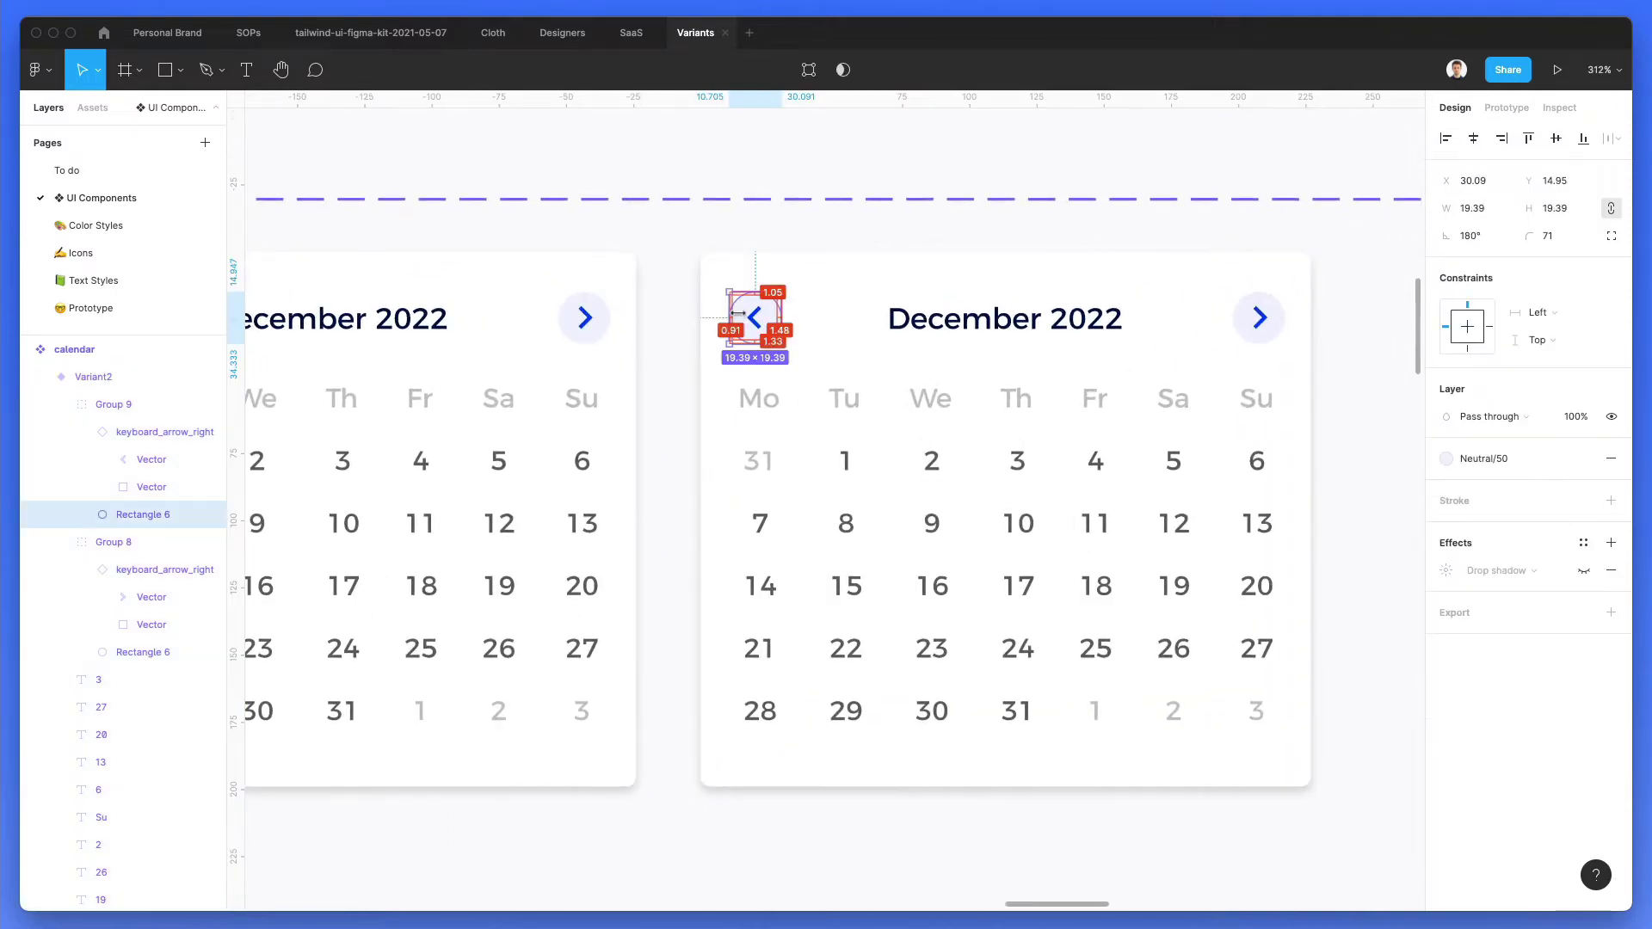
key("super+c")
key("super+v")
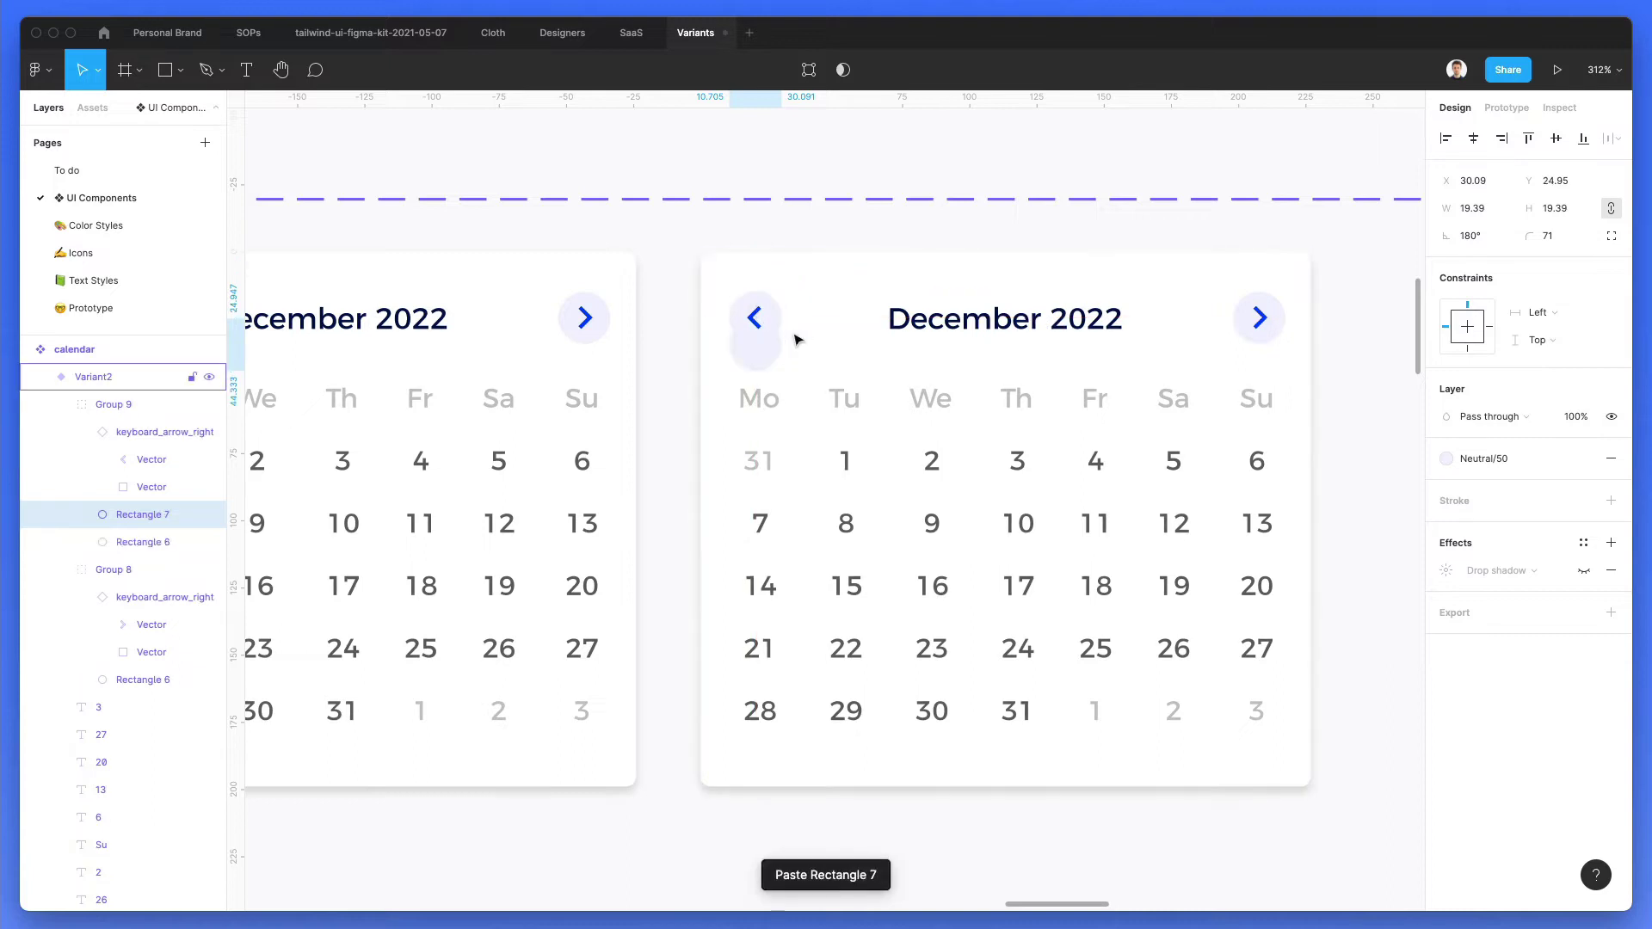
key("shift+Down")
key("shift+Down")
key("shift+Down")
key("shift+Down")
key("shift+Down")
key("shift+Down")
key("shift+Down")
key("shift+Down")
key("shift+Right")
key("shift+Right")
key("shift+Right")
key("shift+Right")
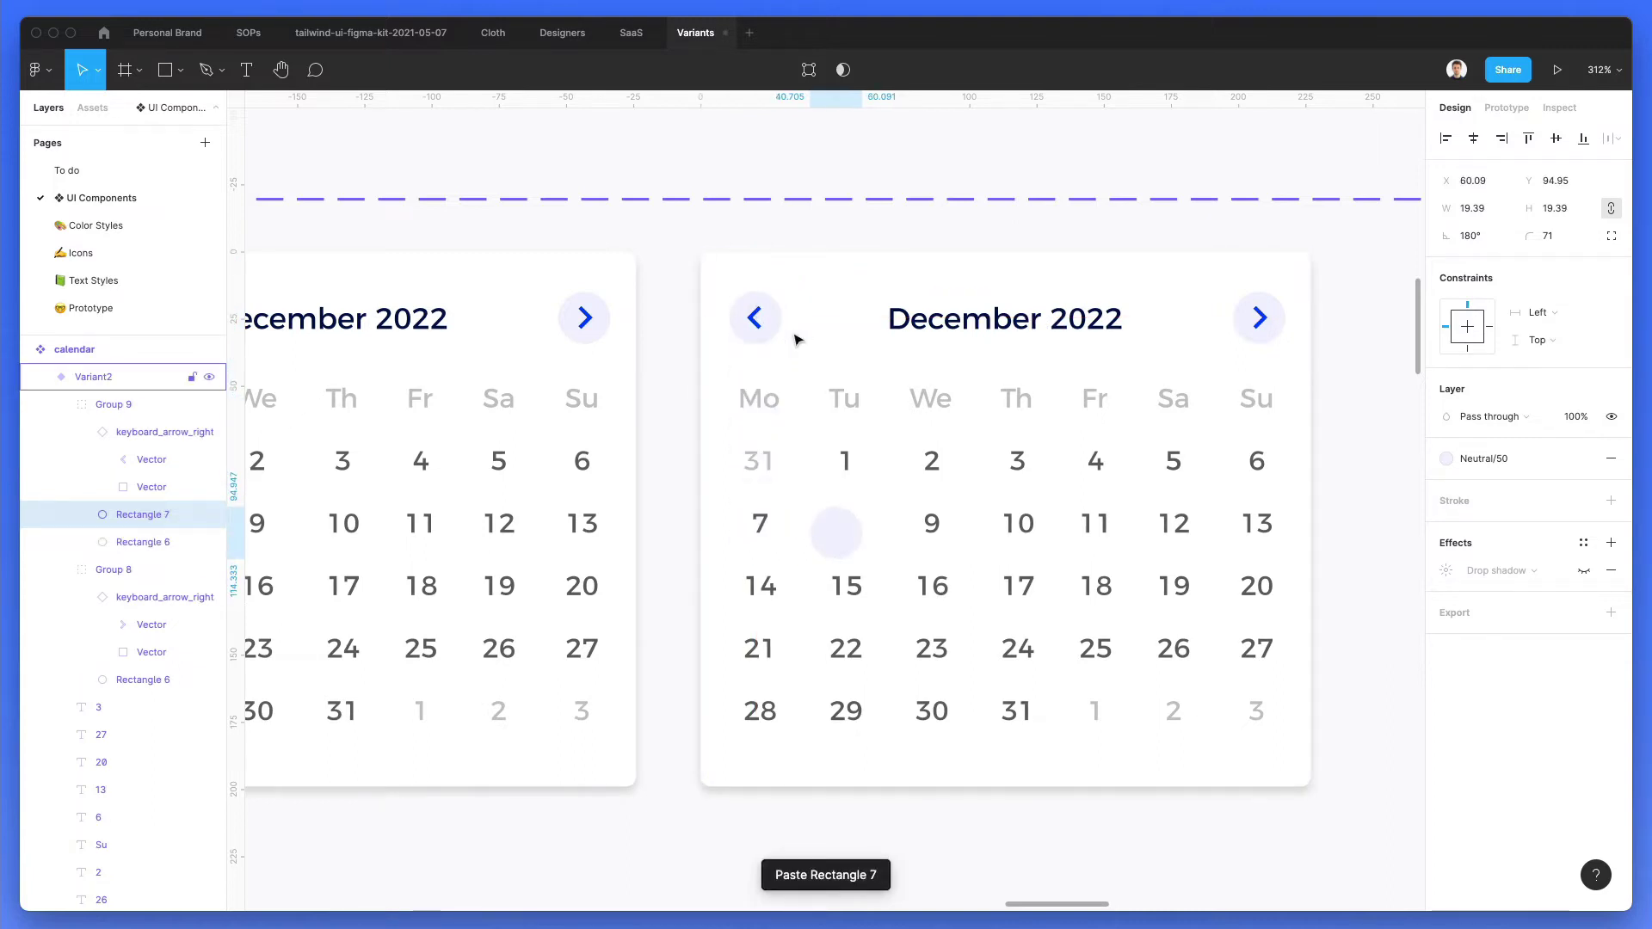
key("Up")
key("Up")
key("Left")
key("Left")
key("Left")
key("Left")
key("Left")
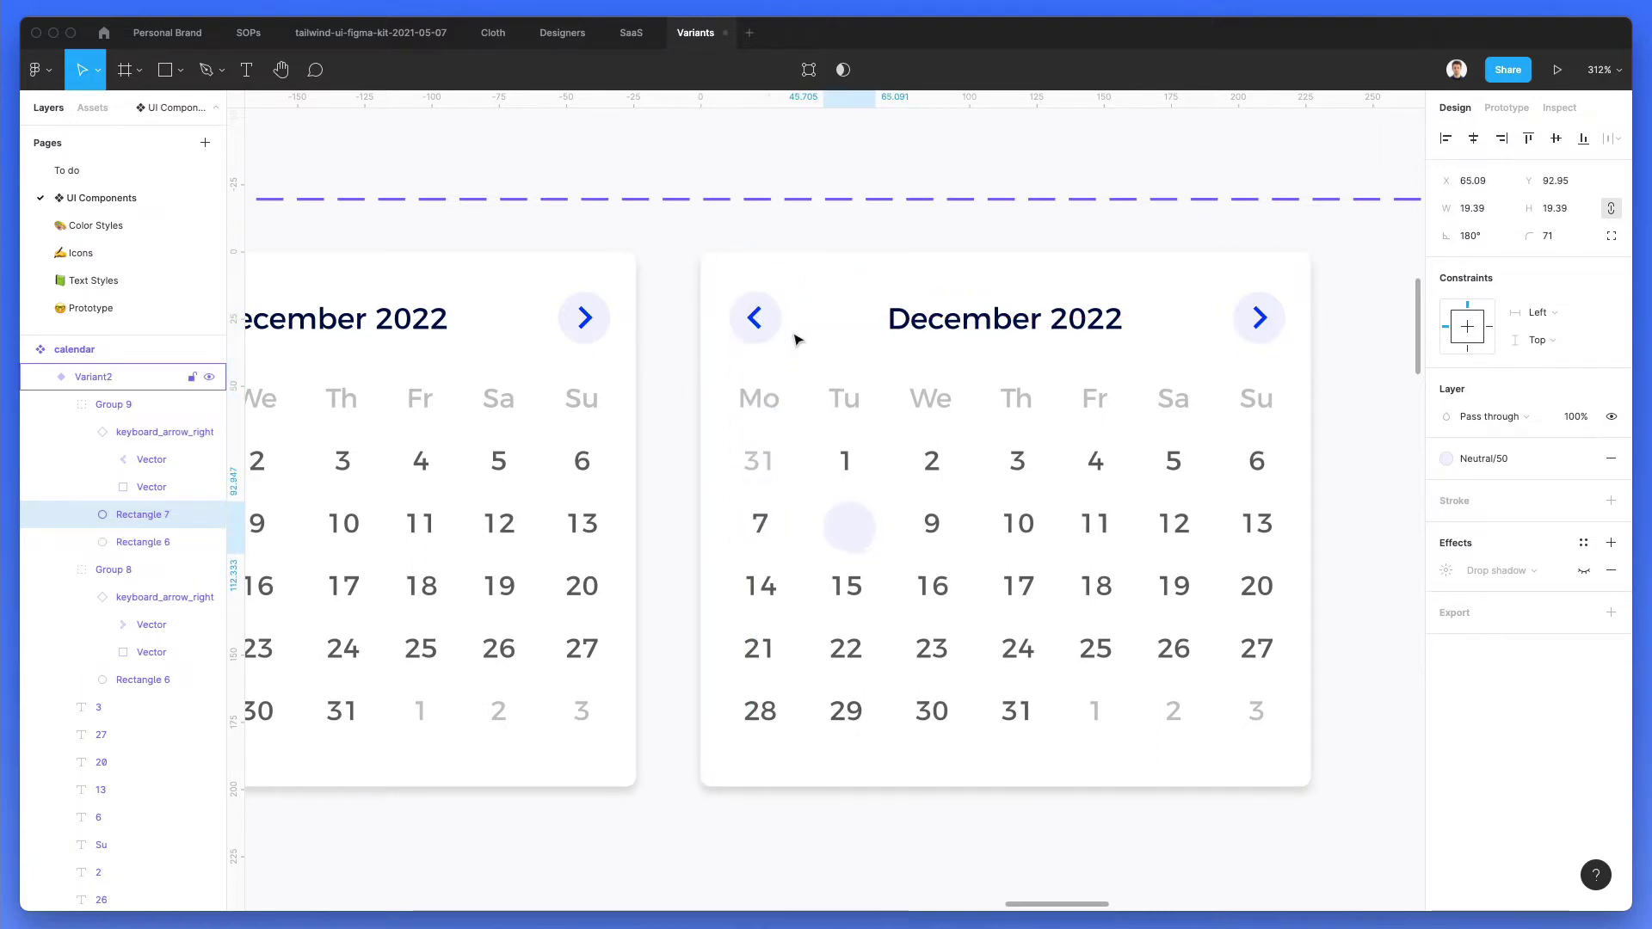
key("Left")
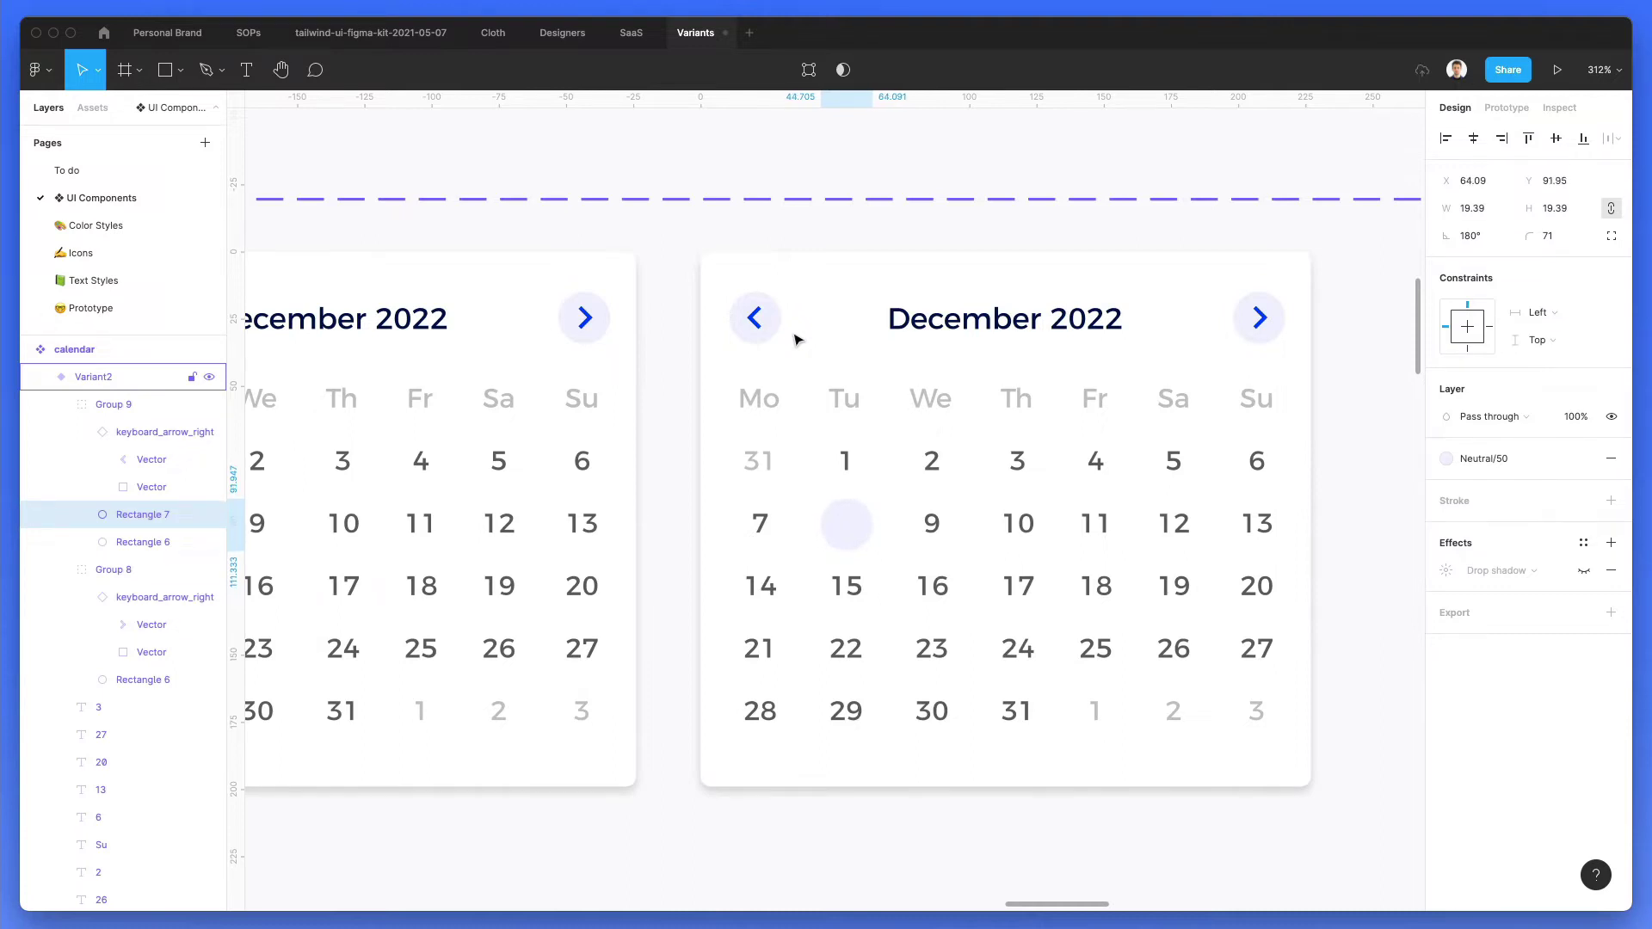
Step: Reorder the copied circle to sit just behind the 8 text, centred on it
key("alt")
key("super+bracketleft")
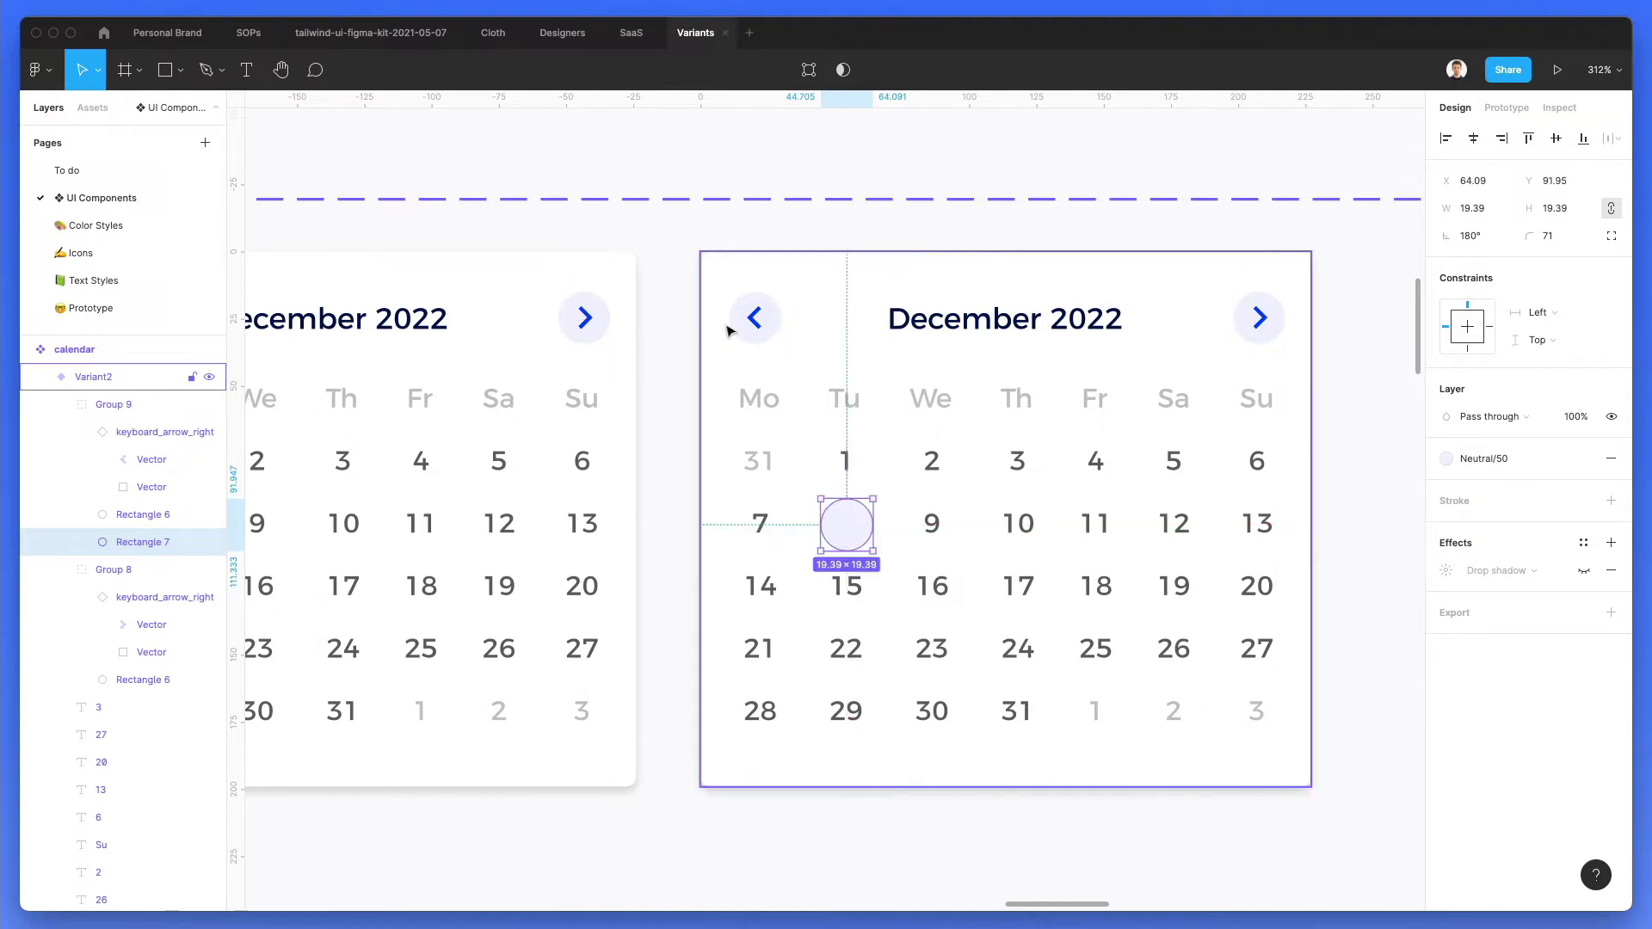
left_click_drag(142, 542, 146, 862)
scroll(146, 863, "down", 5)
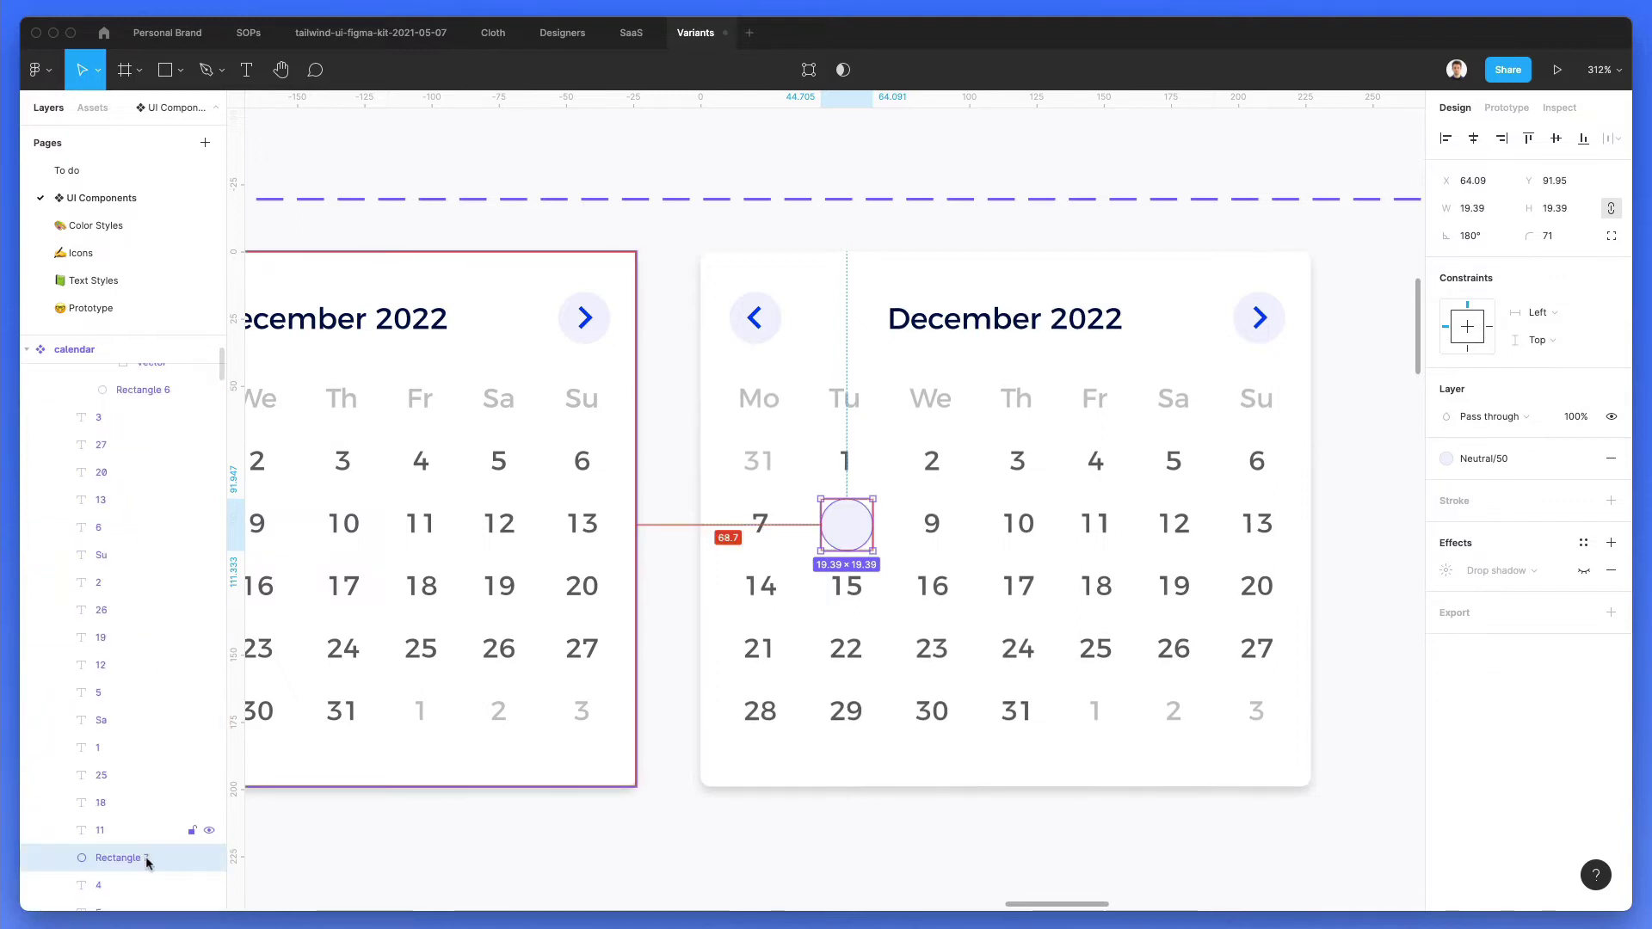
key("super+bracketleft")
key("super+bracketleft")
key("super+bracketleft")
key("super+bracketleft")
key("super+bracketleft")
key("super+bracketleft")
key("super+bracketleft")
key("super+bracketleft")
key("super+bracketleft")
key("super+bracketleft")
key("super+bracketleft")
key("super+bracketleft")
key("super+bracketleft")
key("super+bracketleft")
key("super+bracketleft")
key("super+bracketleft")
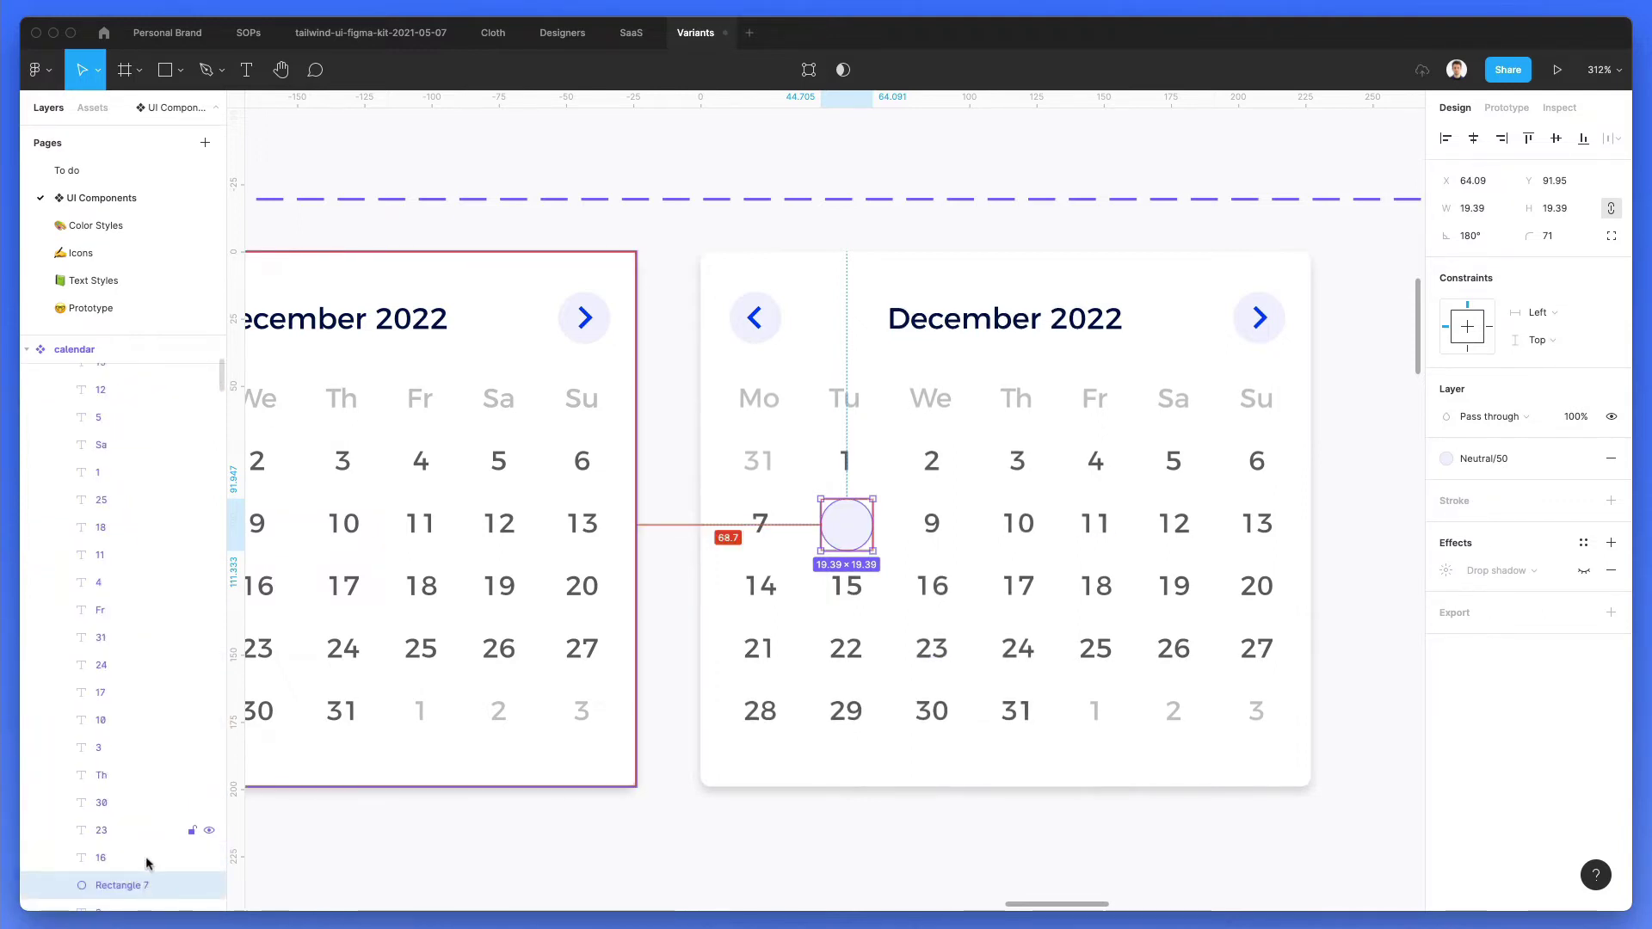
key("super+bracketright")
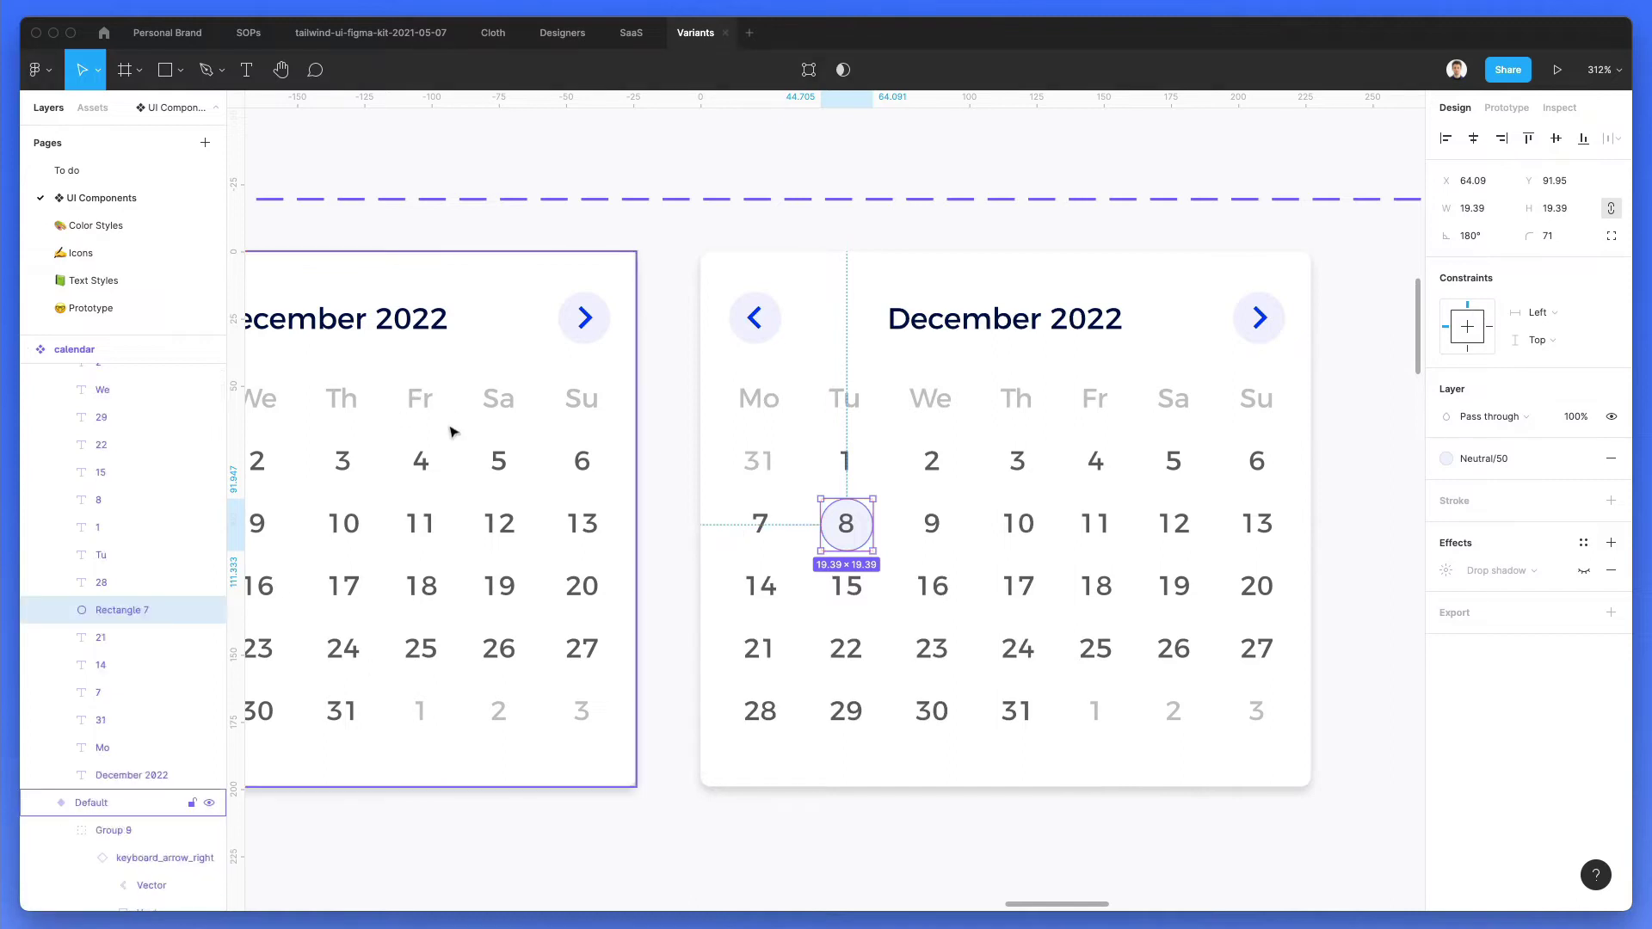
key("Up")
key("Up")
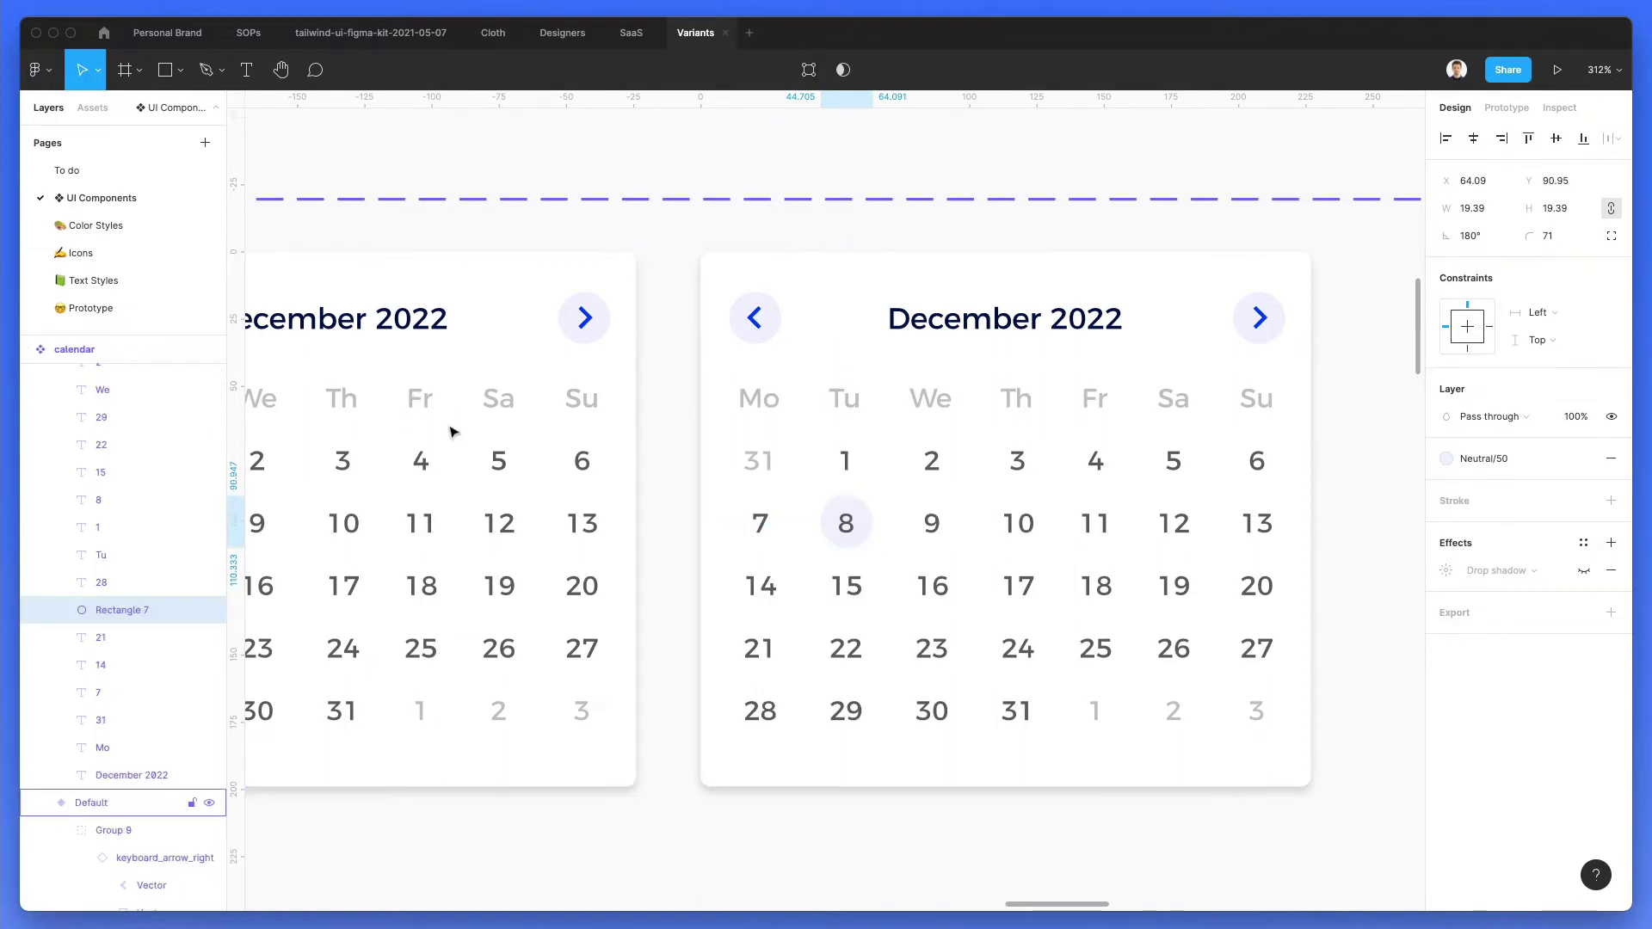
Step: Fill the 8 with the Primary blue color style
left_click(845, 522)
scroll(845, 521, "up", 1)
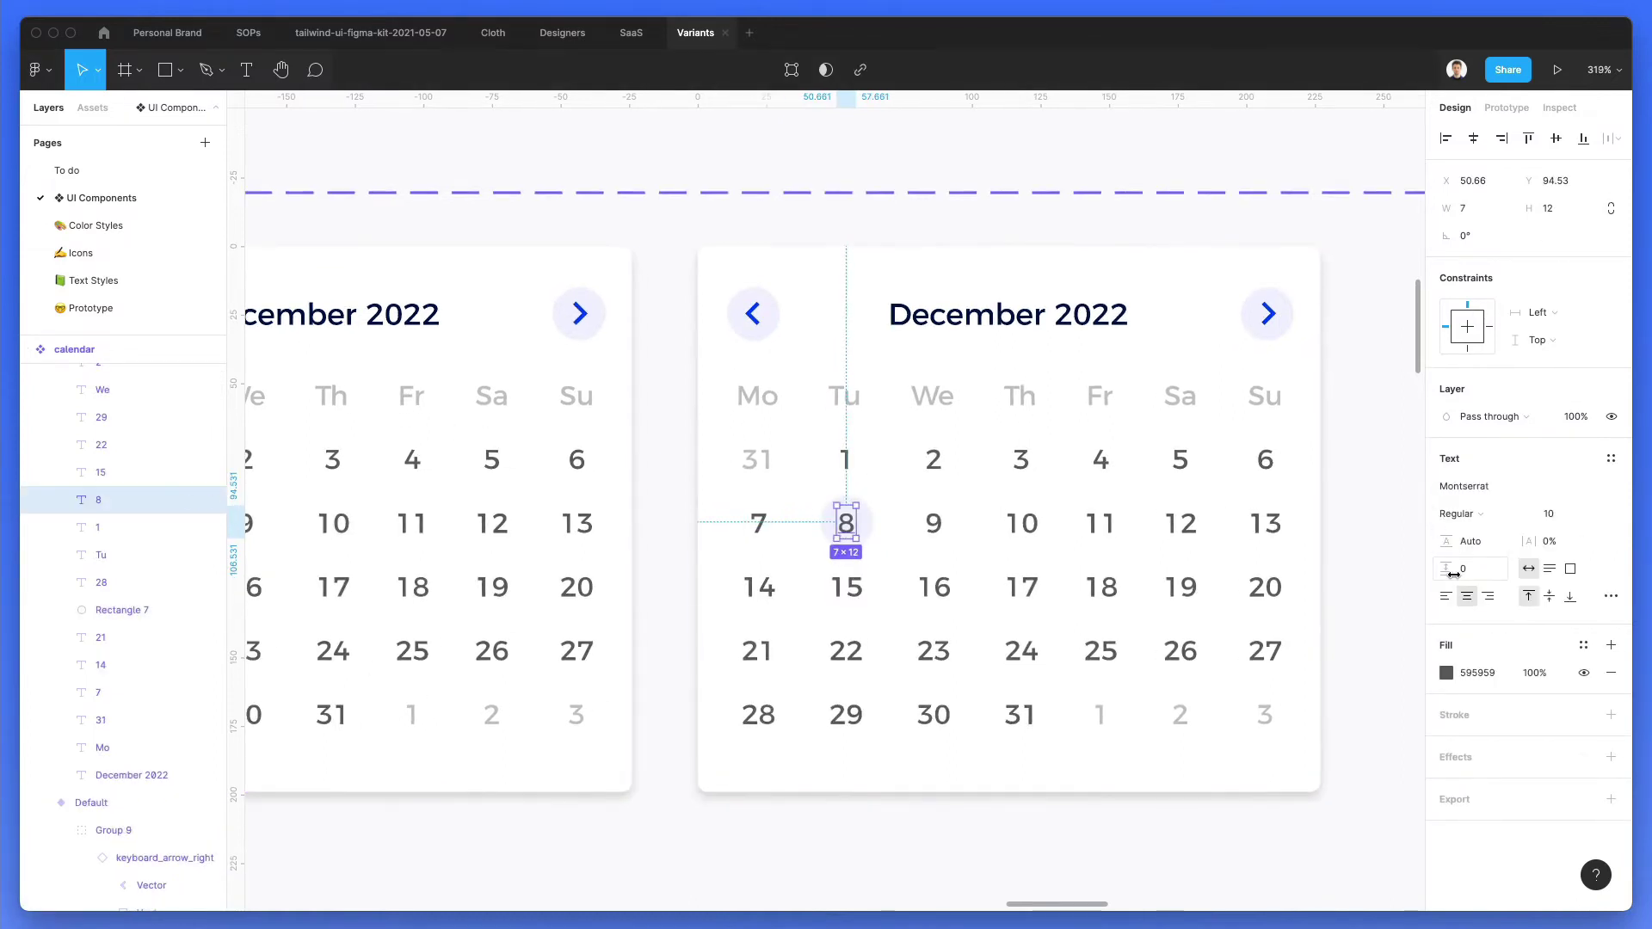
left_click(1583, 645)
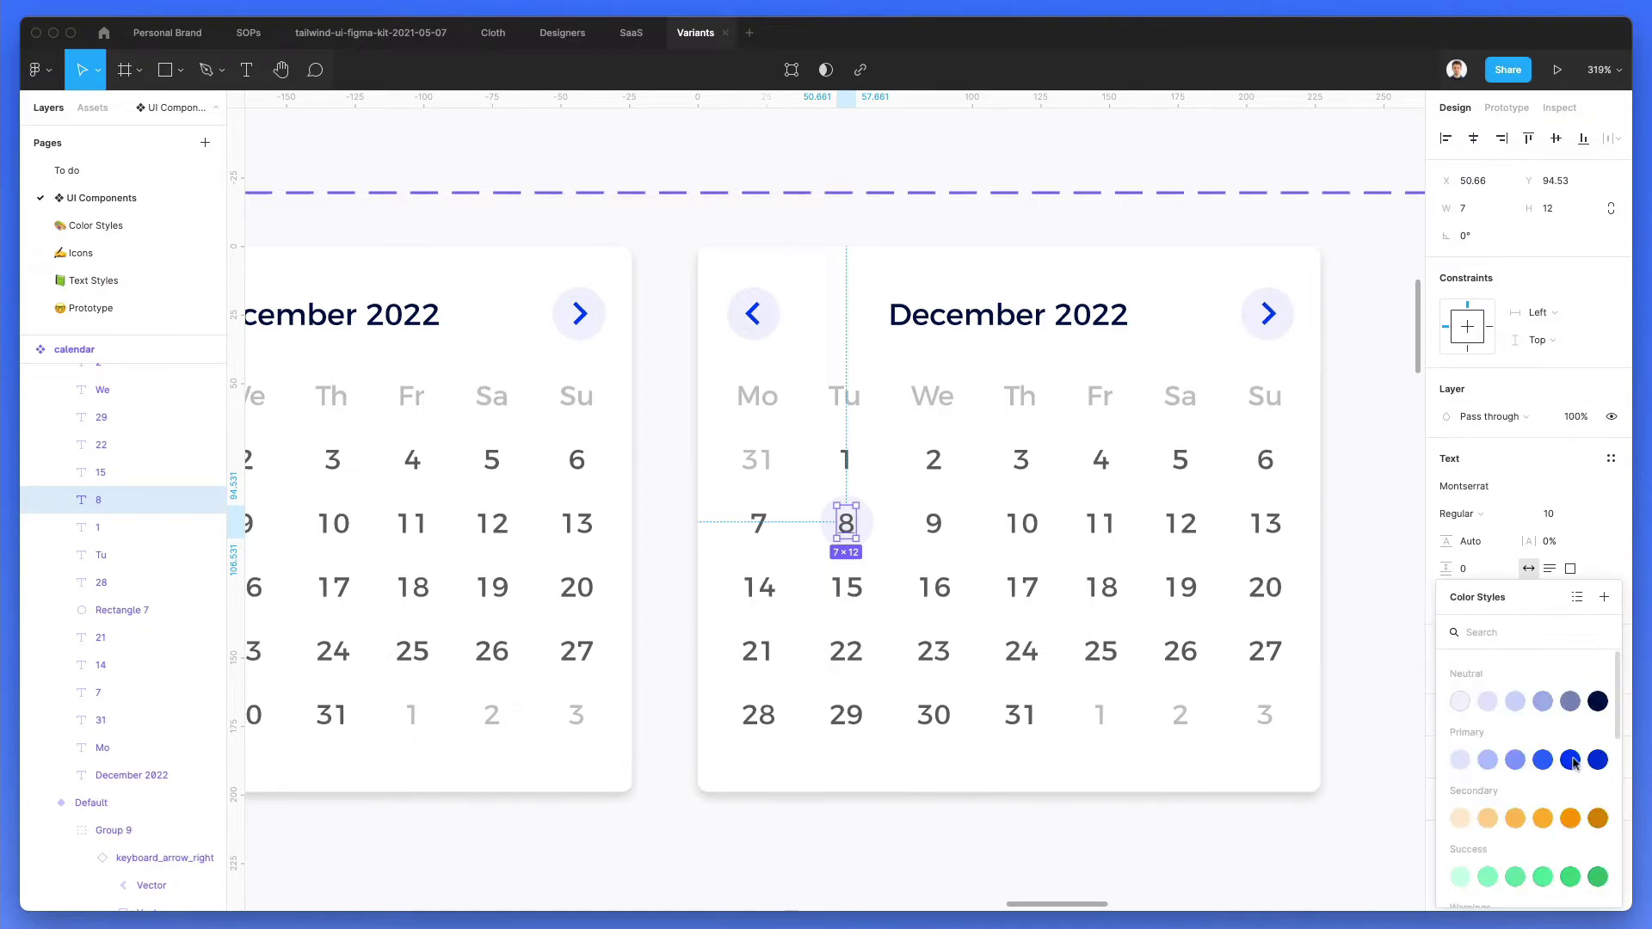
left_click(1570, 761)
left_click(871, 521)
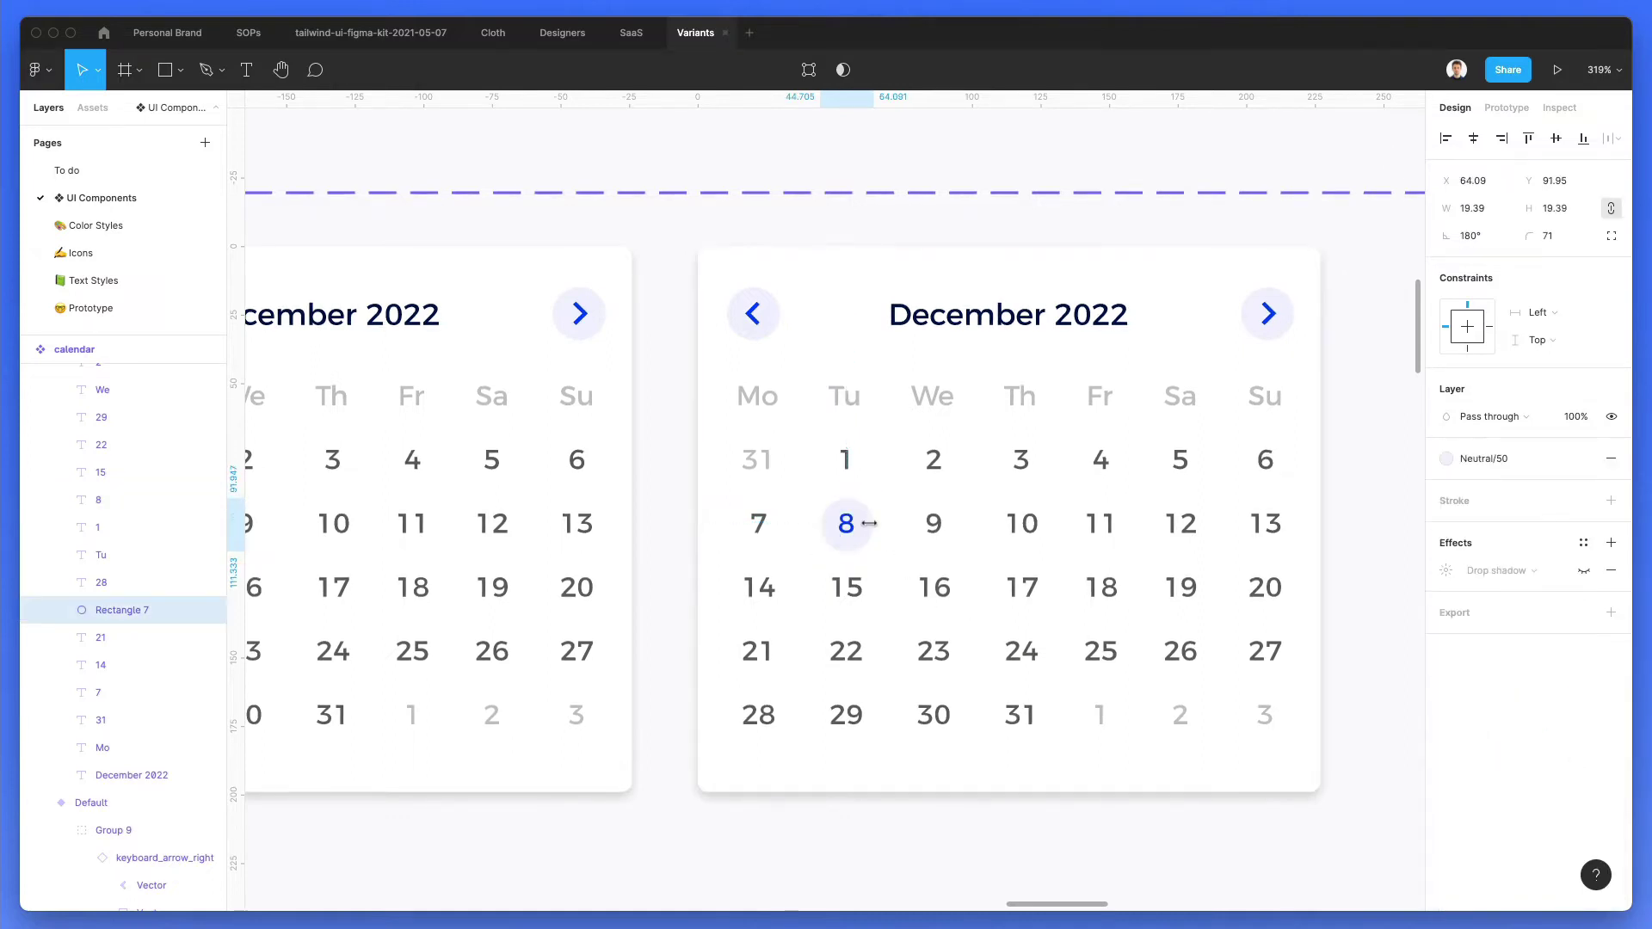
key("Escape")
scroll(1290, 582, "down", 3)
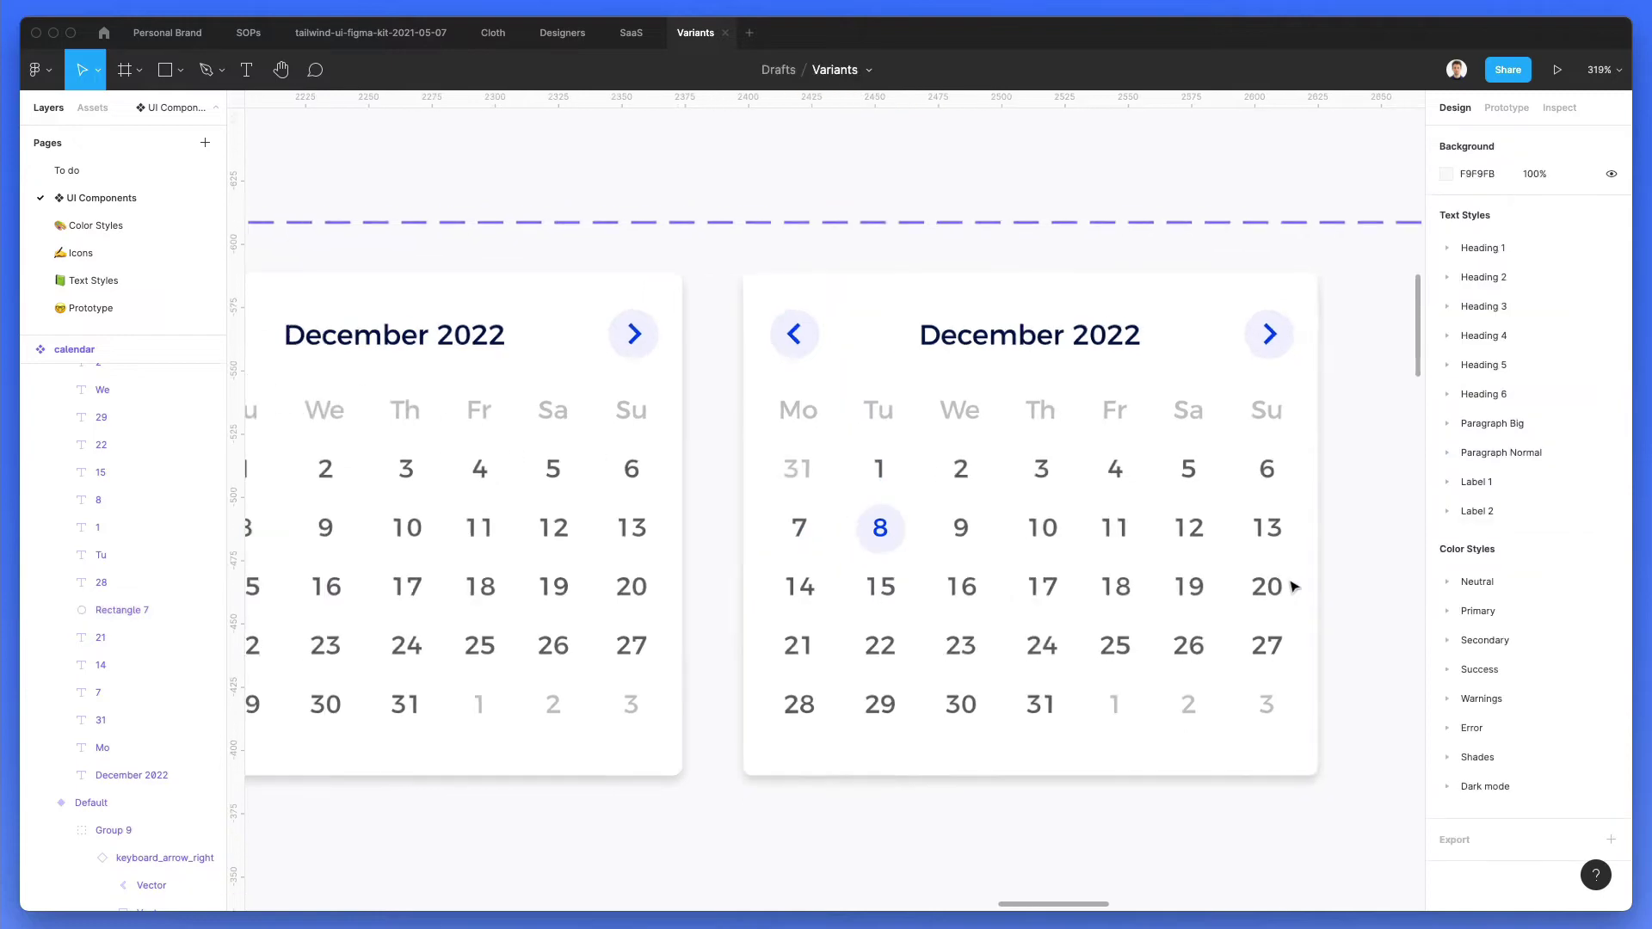
Step: Duplicate the second calendar to its right as a third variant
left_click(1020, 521)
scroll(921, 525, "right", 3)
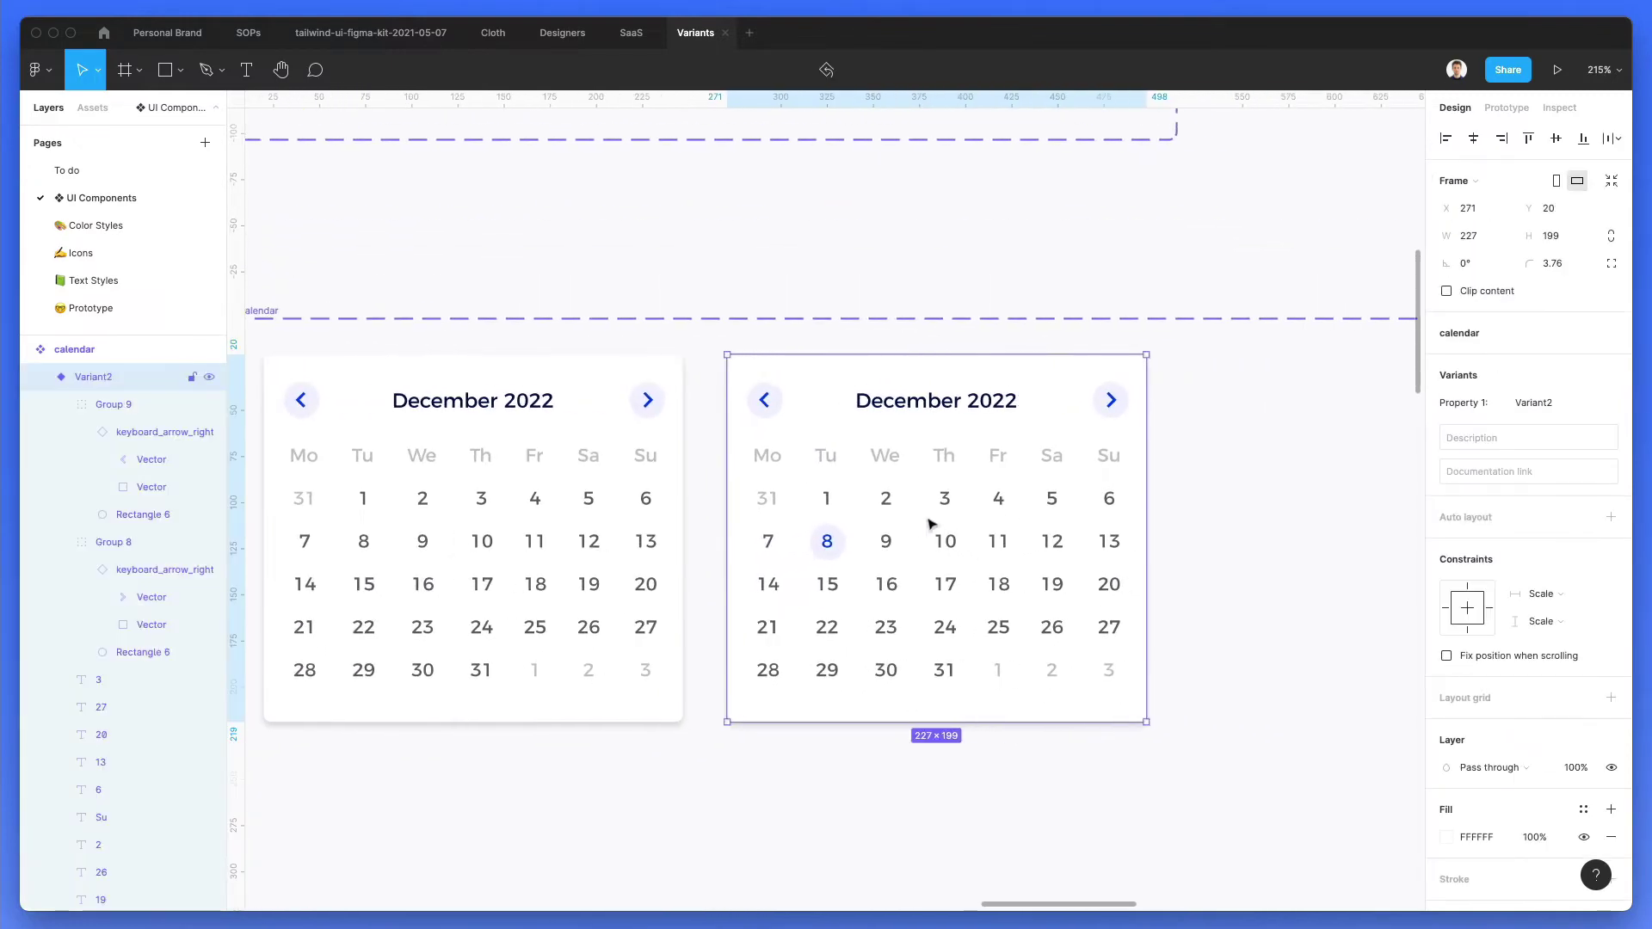
scroll(921, 525, "down", 2)
left_click_drag(918, 521, 1297, 513)
scroll(1198, 490, "right", 3)
scroll(325, 333, "left", 3)
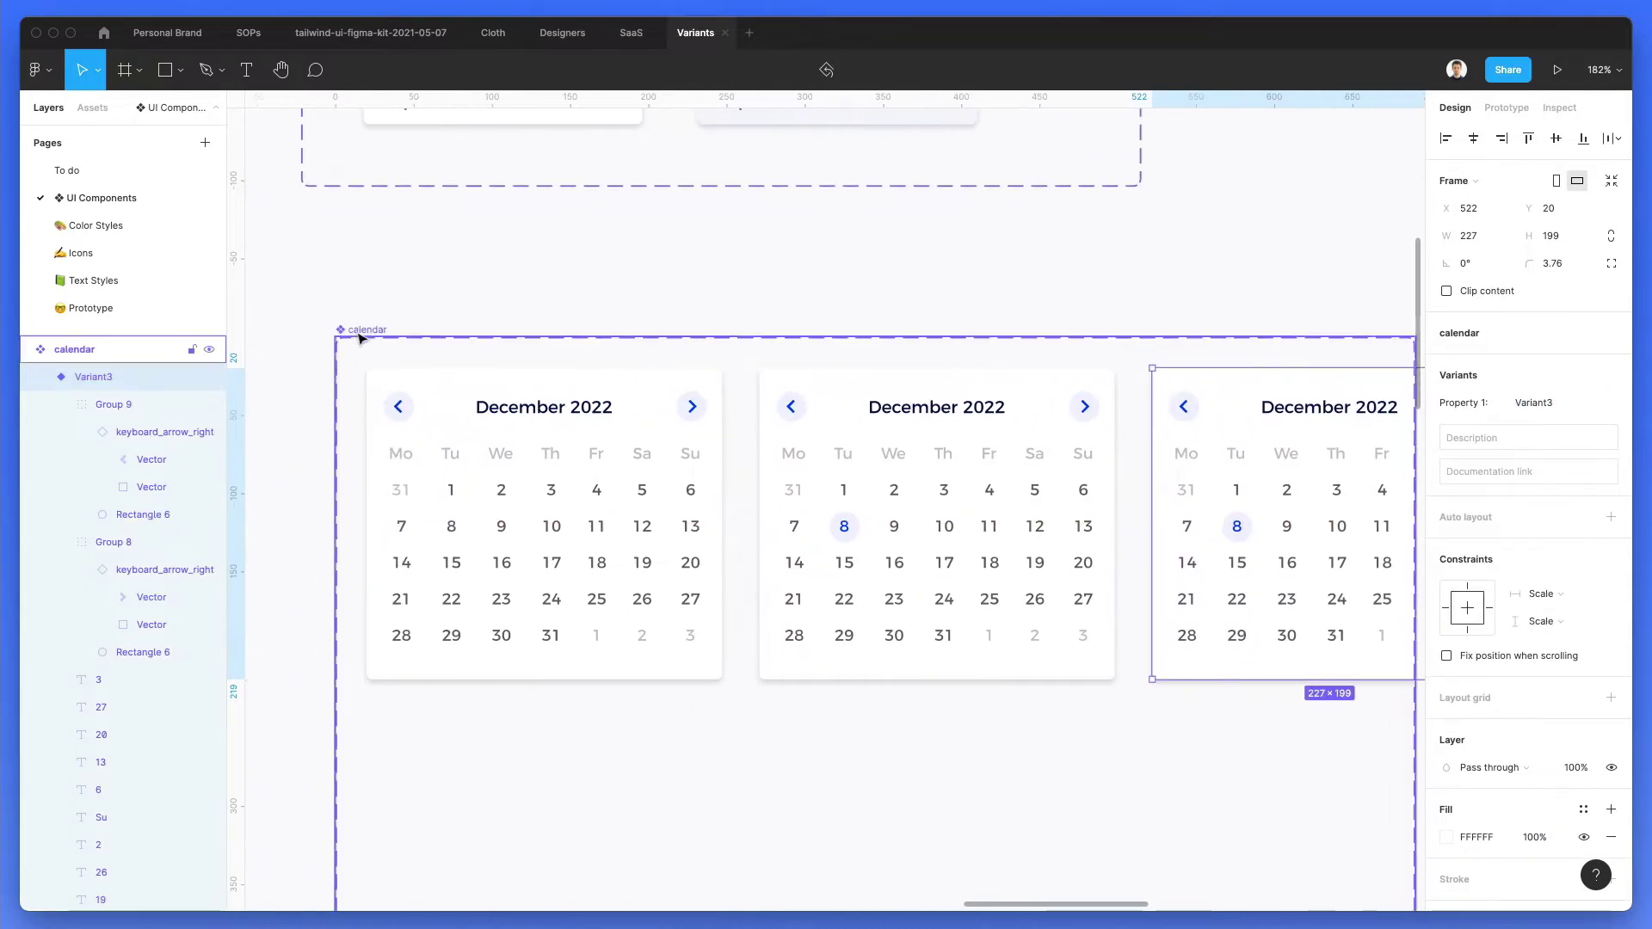
left_click(354, 332)
scroll(361, 338, "right", 5)
left_click_drag(1097, 714, 1251, 694)
left_click(1079, 258)
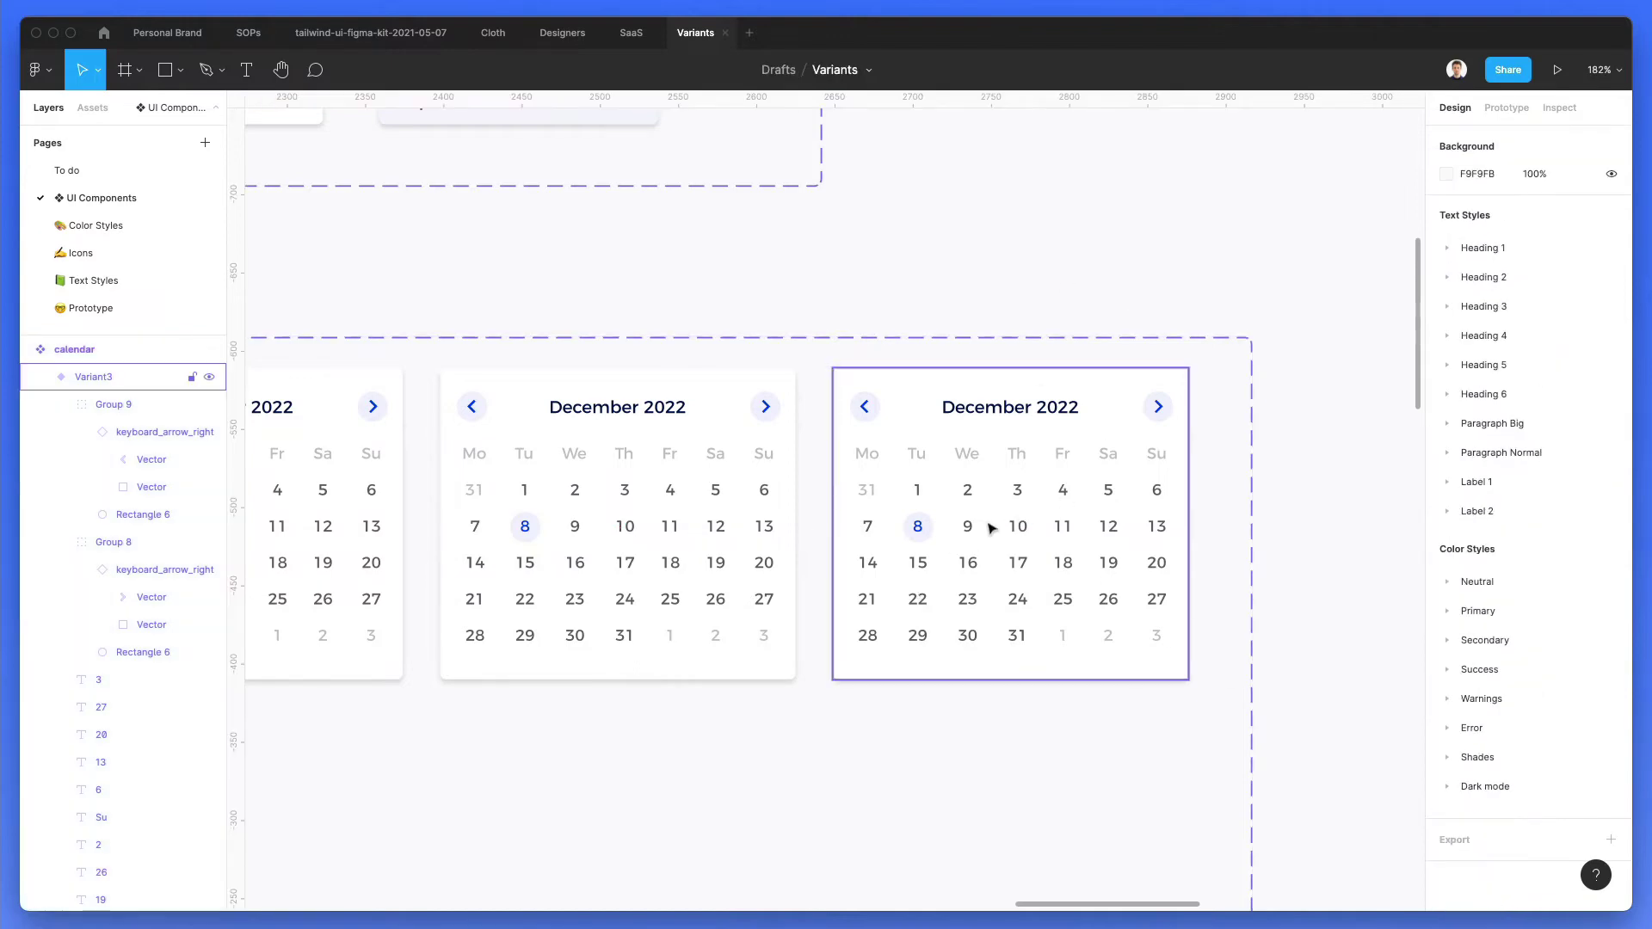
Step: Copy the highlight circle onto 12, fill the 8 circle Primary/400, and make the 8 white
scroll(955, 527, "up", 5)
left_click_drag(867, 552, 1228, 558)
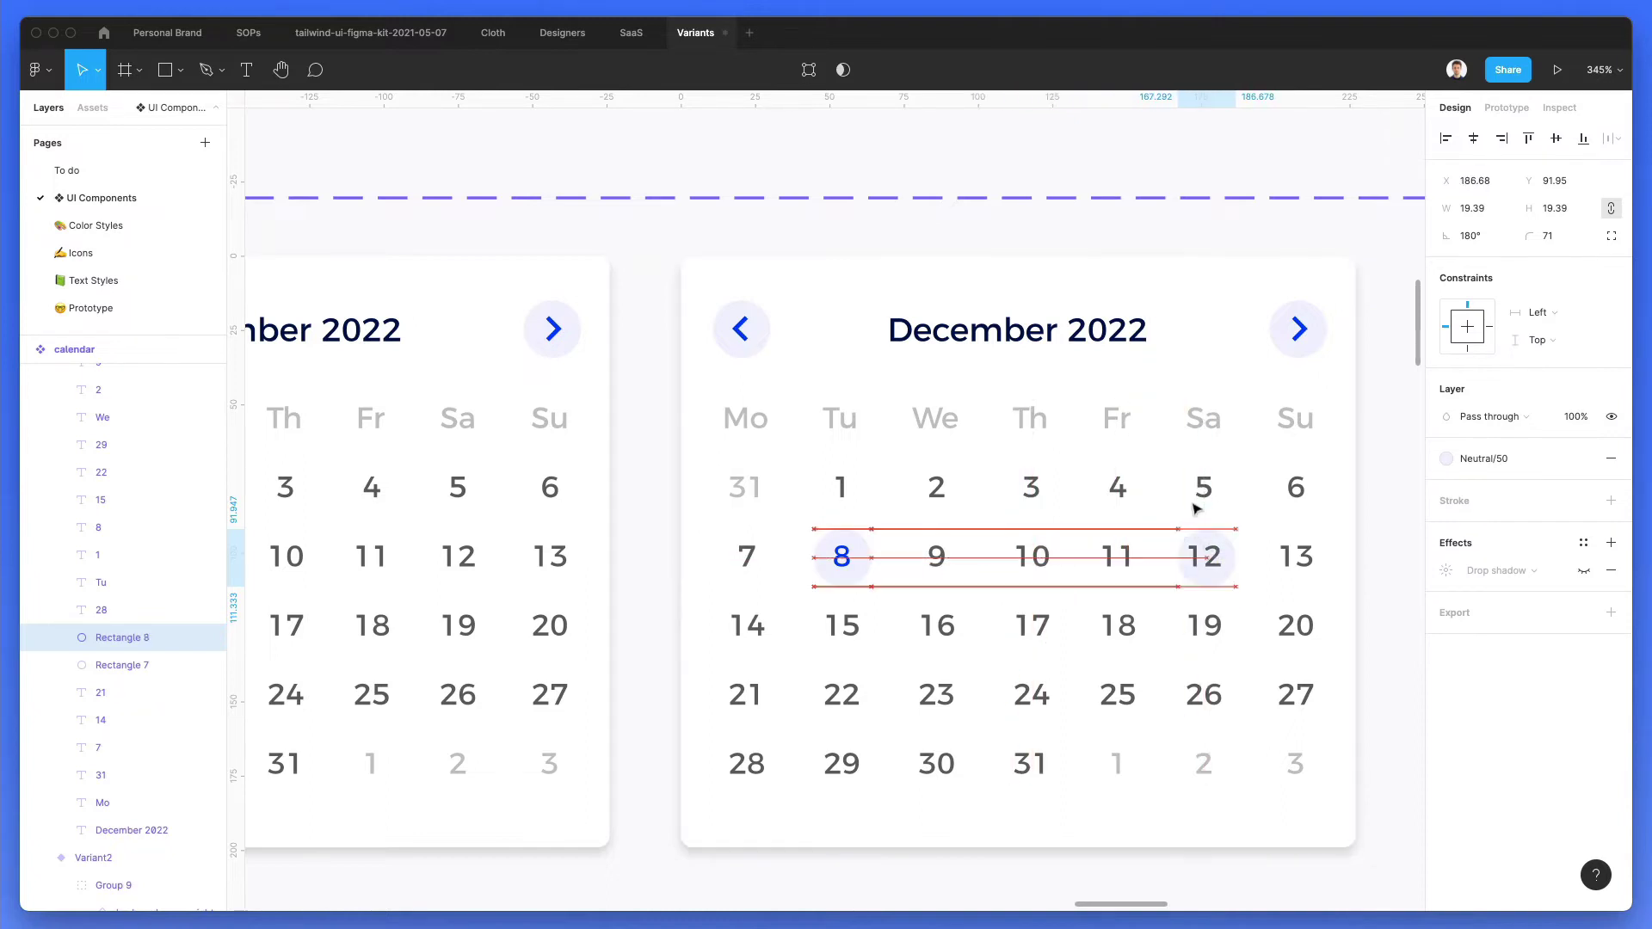
left_click(861, 547)
scroll(861, 547, "up", 3)
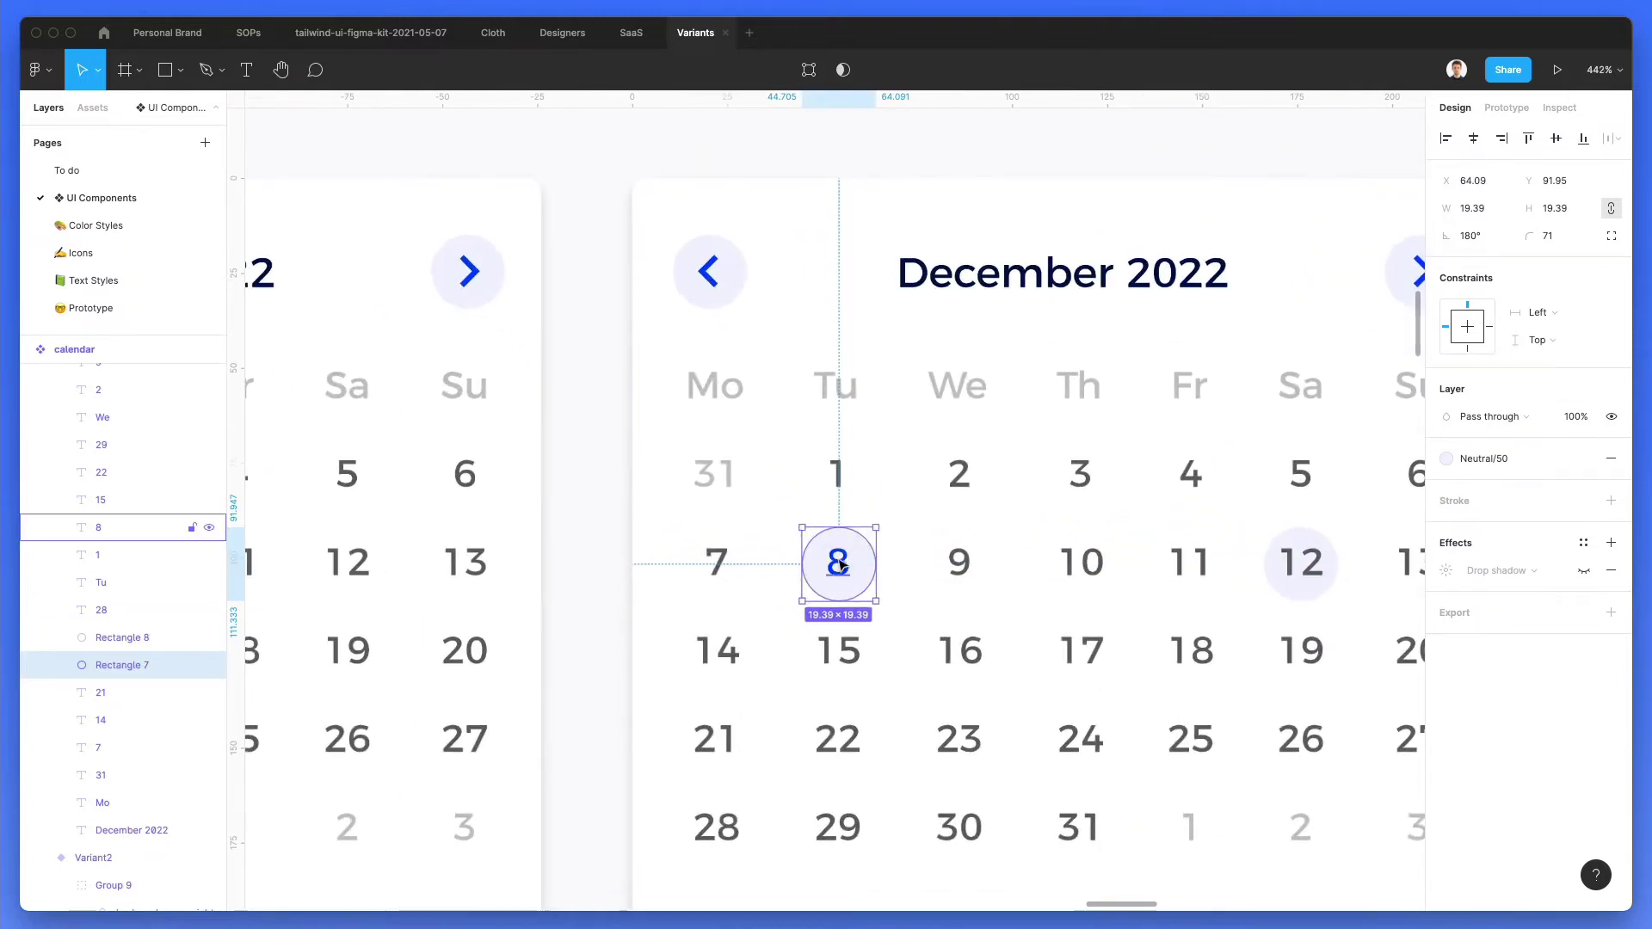
left_click(1527, 462)
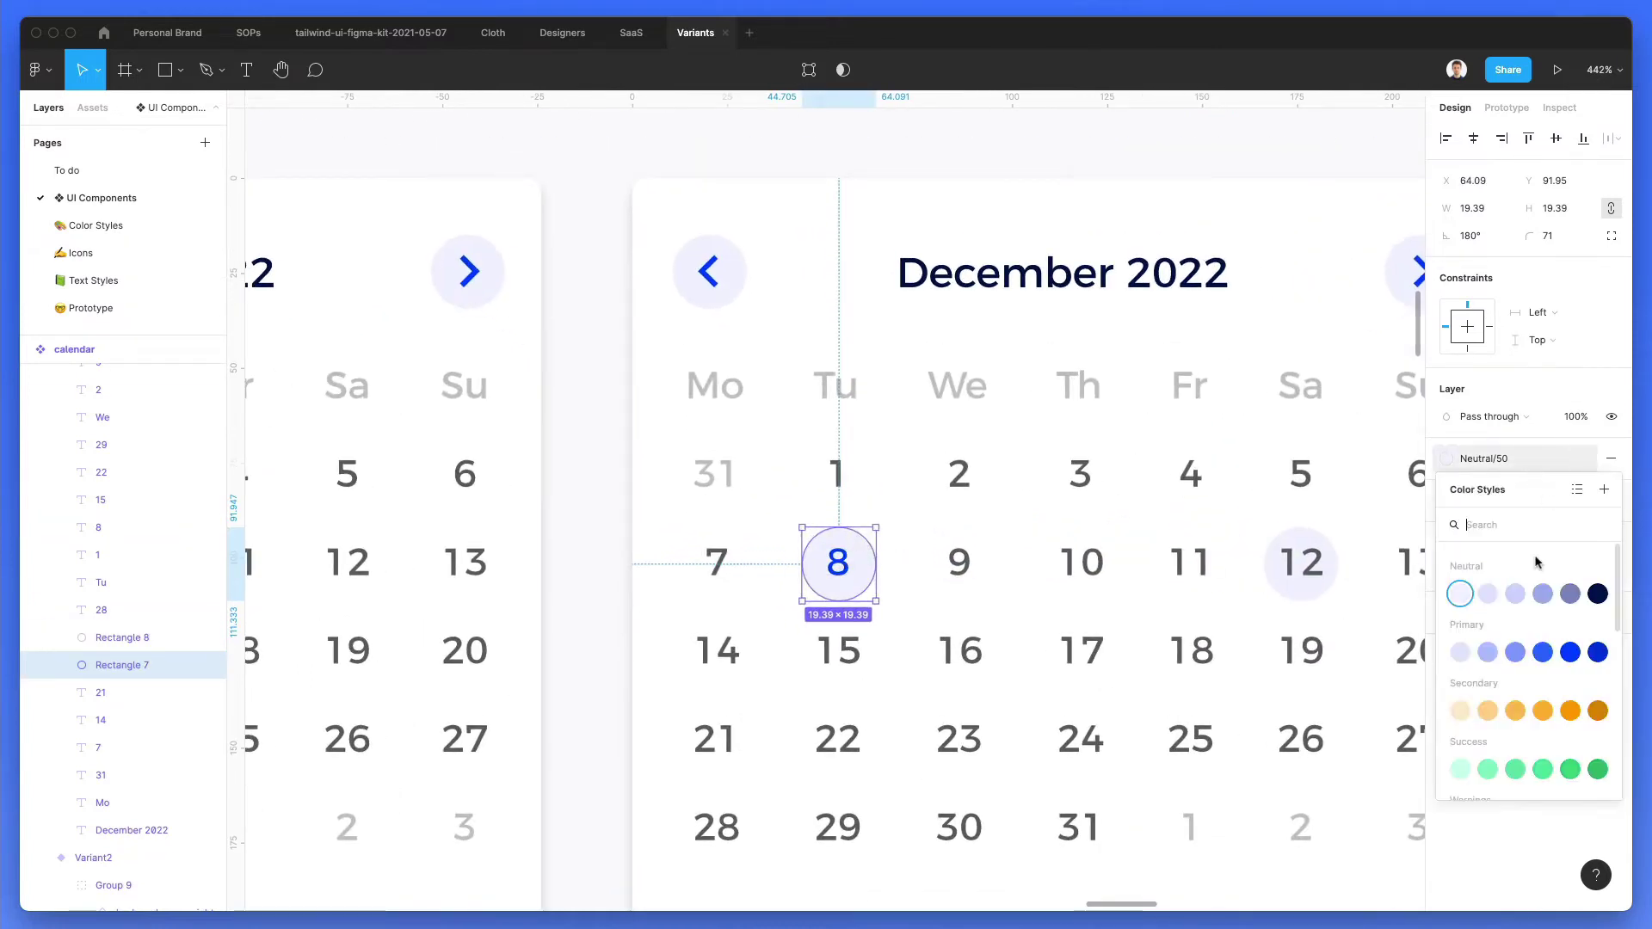
left_click(1570, 652)
left_click(837, 564)
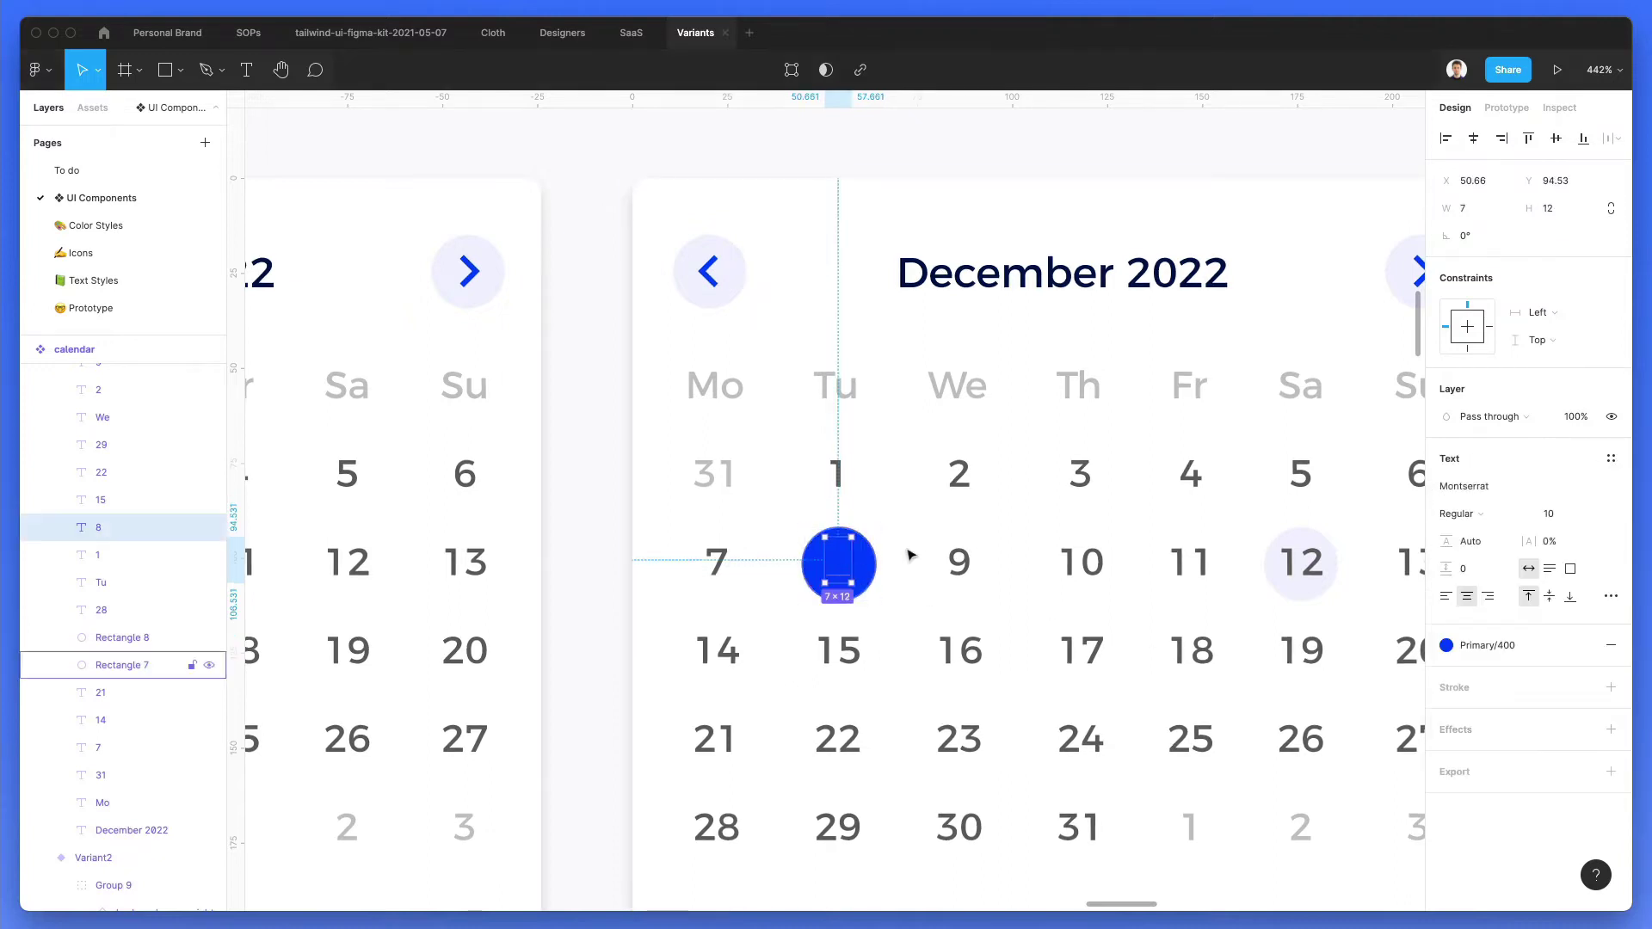
key("i")
key("Escape")
Step: Fill the circle behind 12 with Primary/400 blue
scroll(946, 542, "right", 5)
left_click(1121, 557)
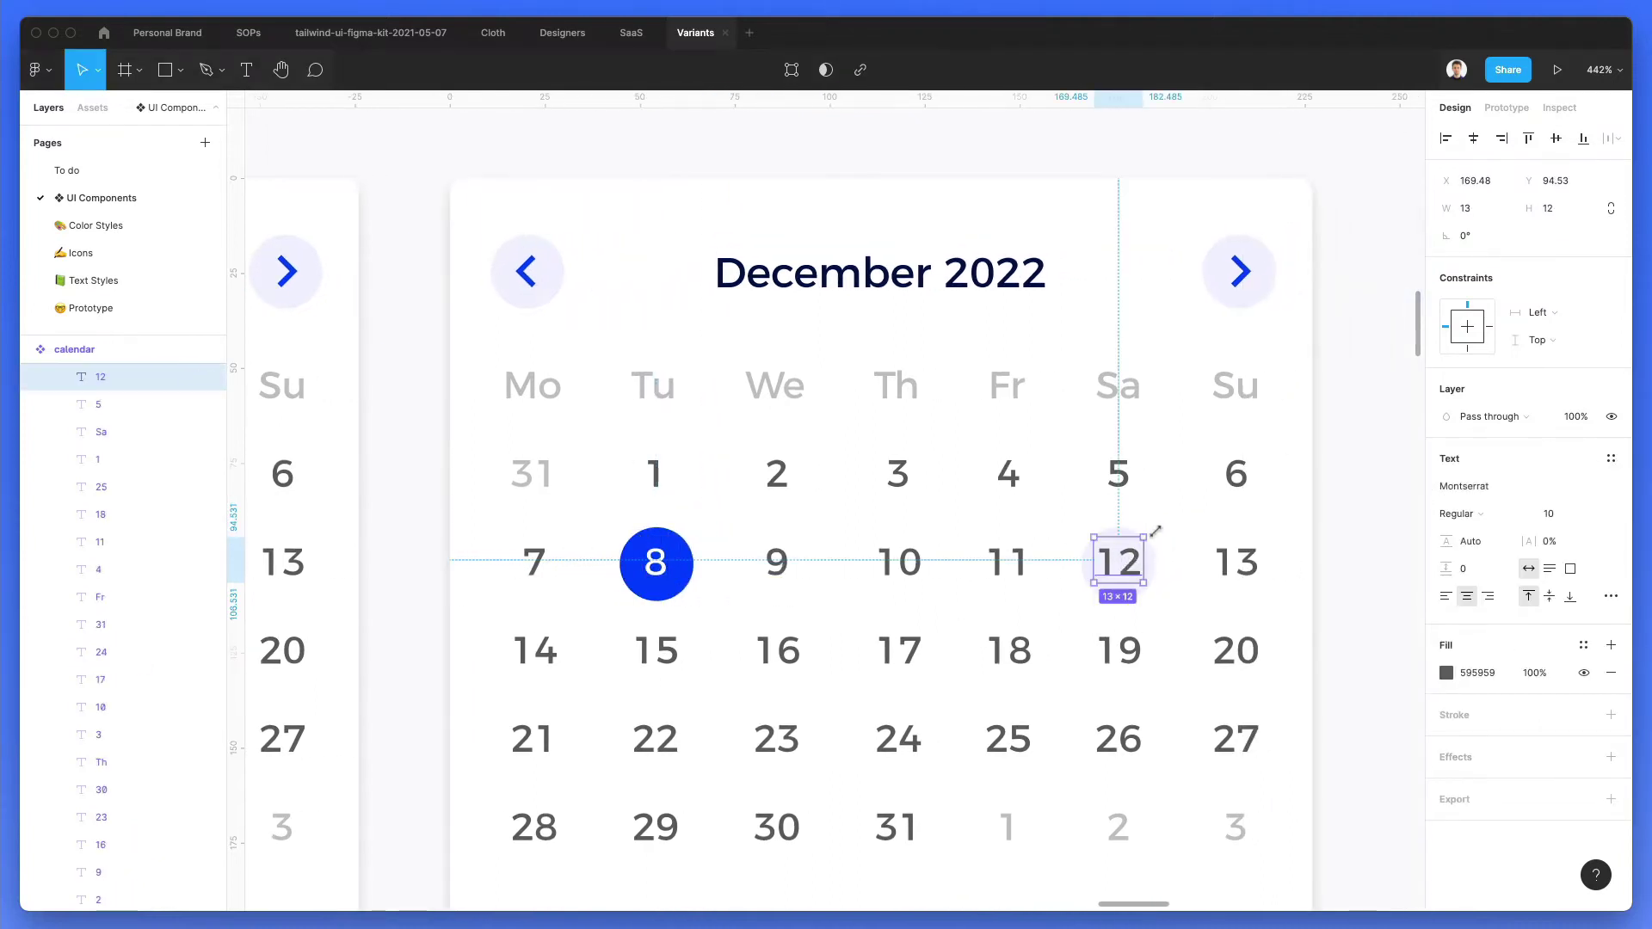
left_click(1119, 555)
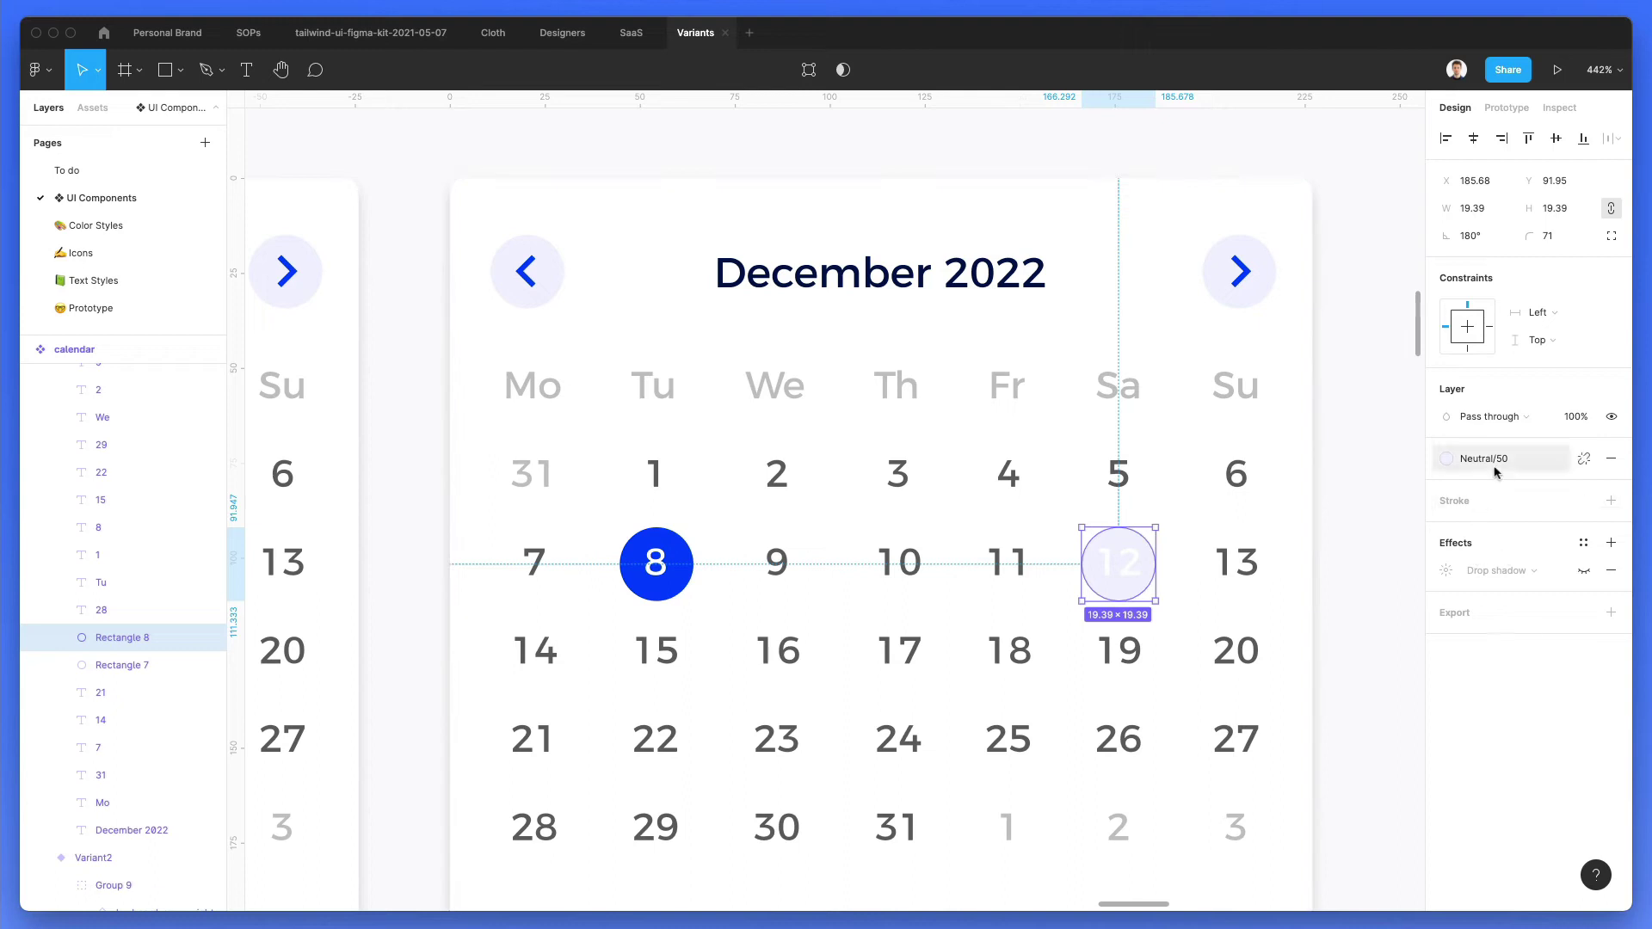
left_click(1492, 462)
left_click(1570, 652)
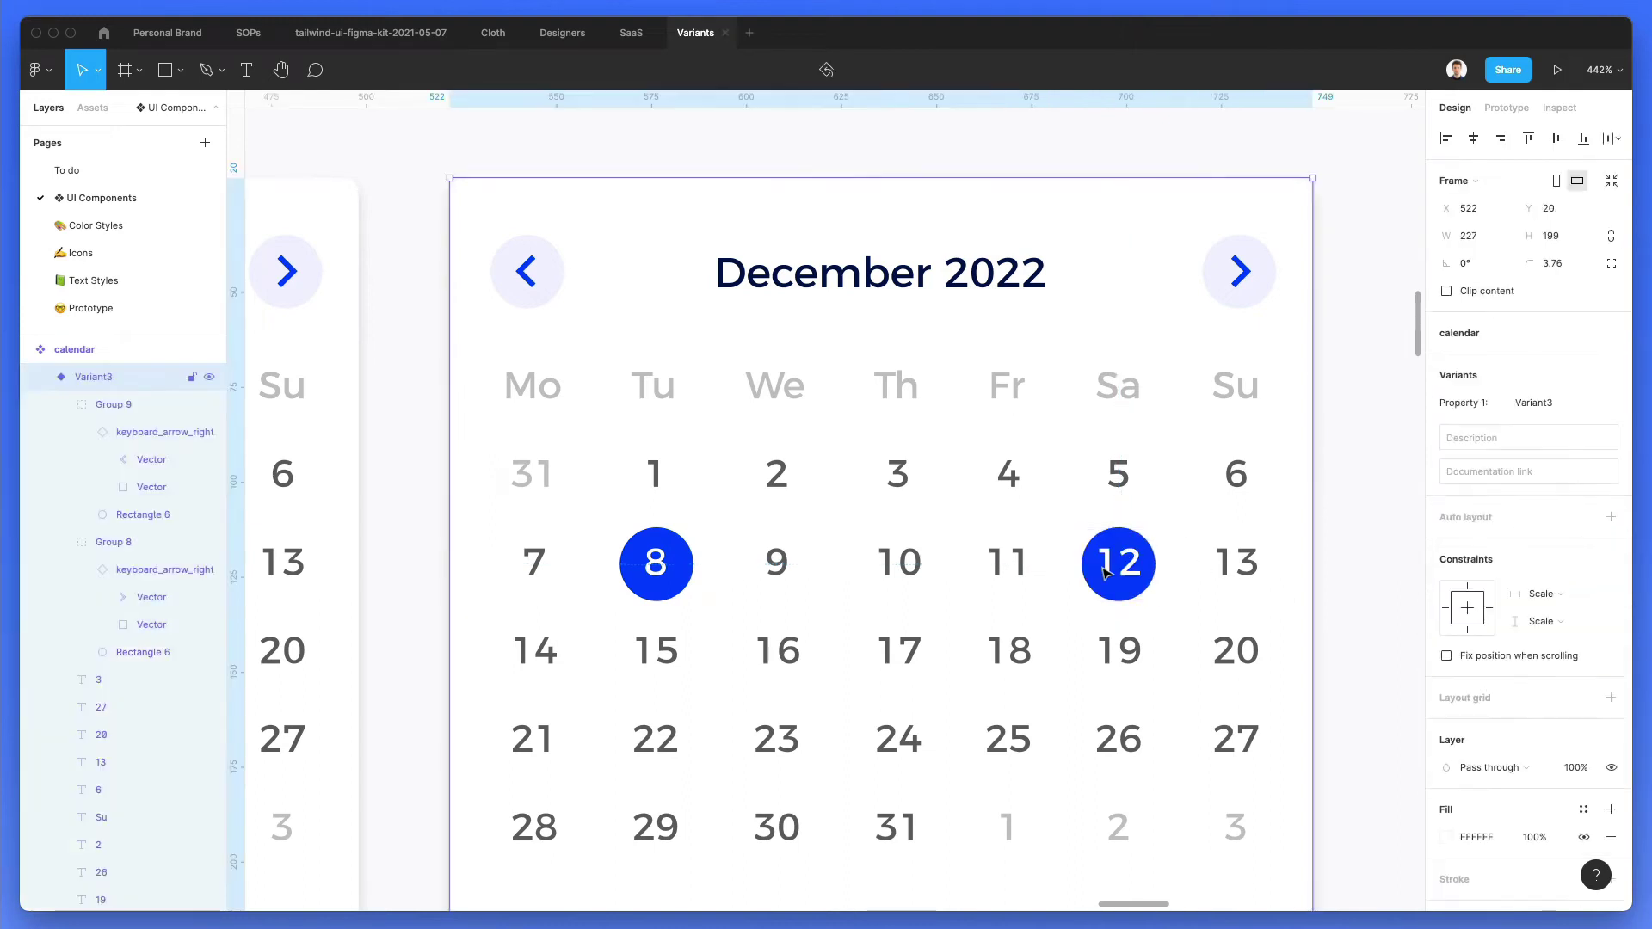
Step: Draw a rectangle band spanning from the 8 circle to 12
key("r")
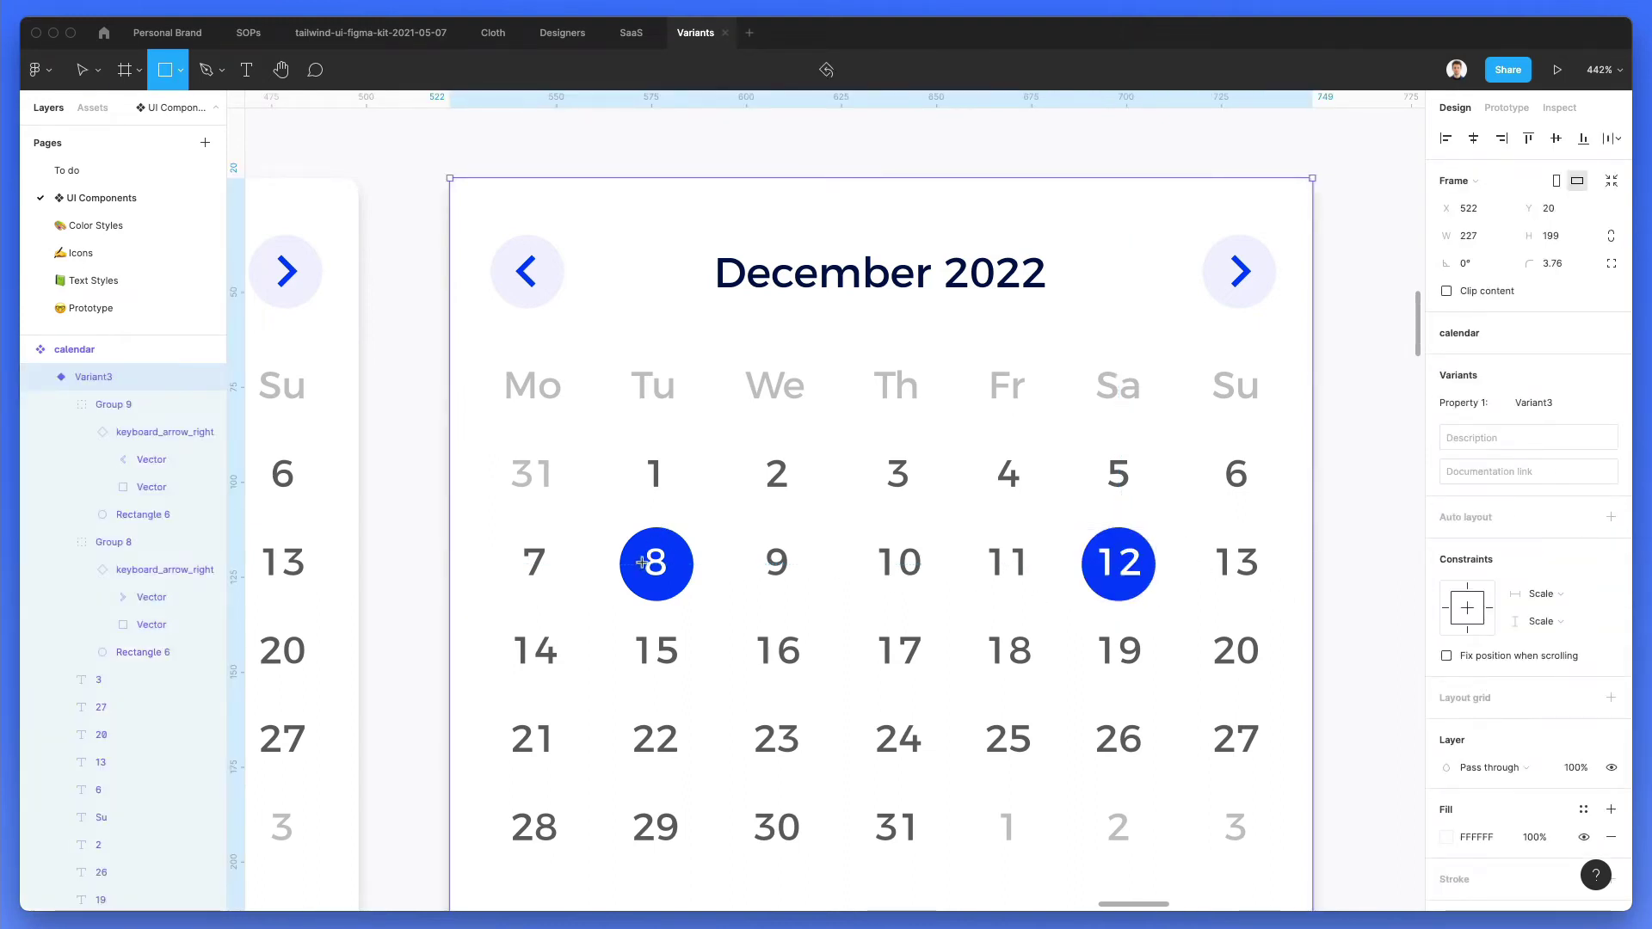
scroll(664, 516, "up", 5)
mouse_move(667, 505)
left_mouse_down()
mouse_move(1107, 620)
mouse_move(1419, 628)
mouse_move(1339, 634)
mouse_move(1356, 634)
left_mouse_up()
scroll(442, 579, "up", 10)
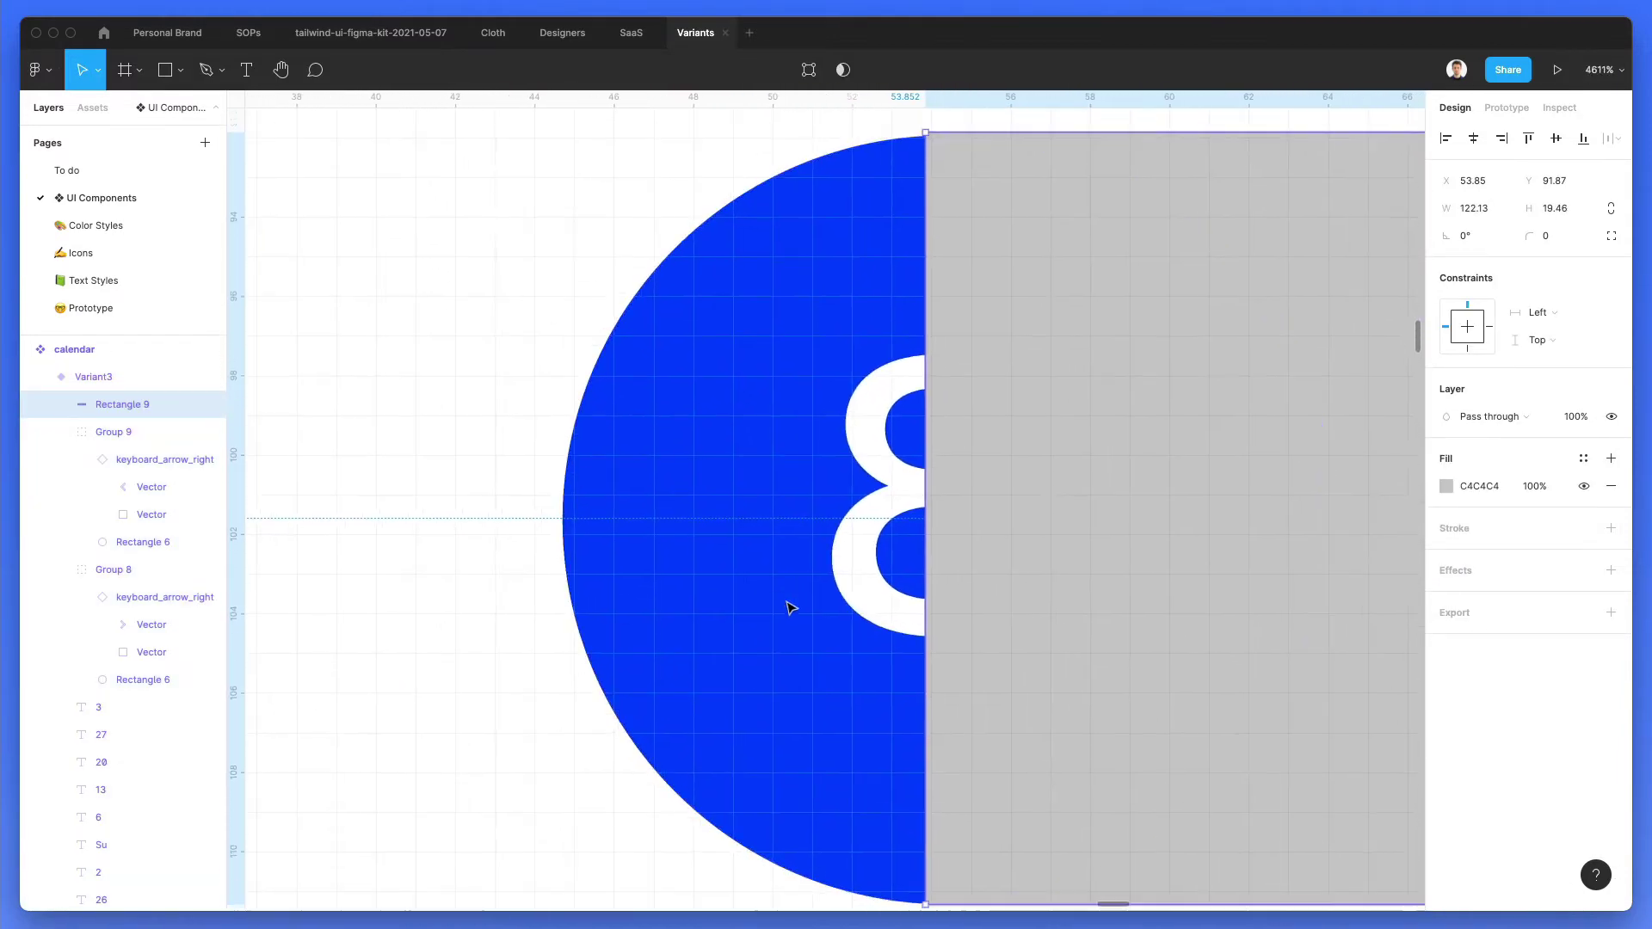
scroll(787, 607, "down", 8)
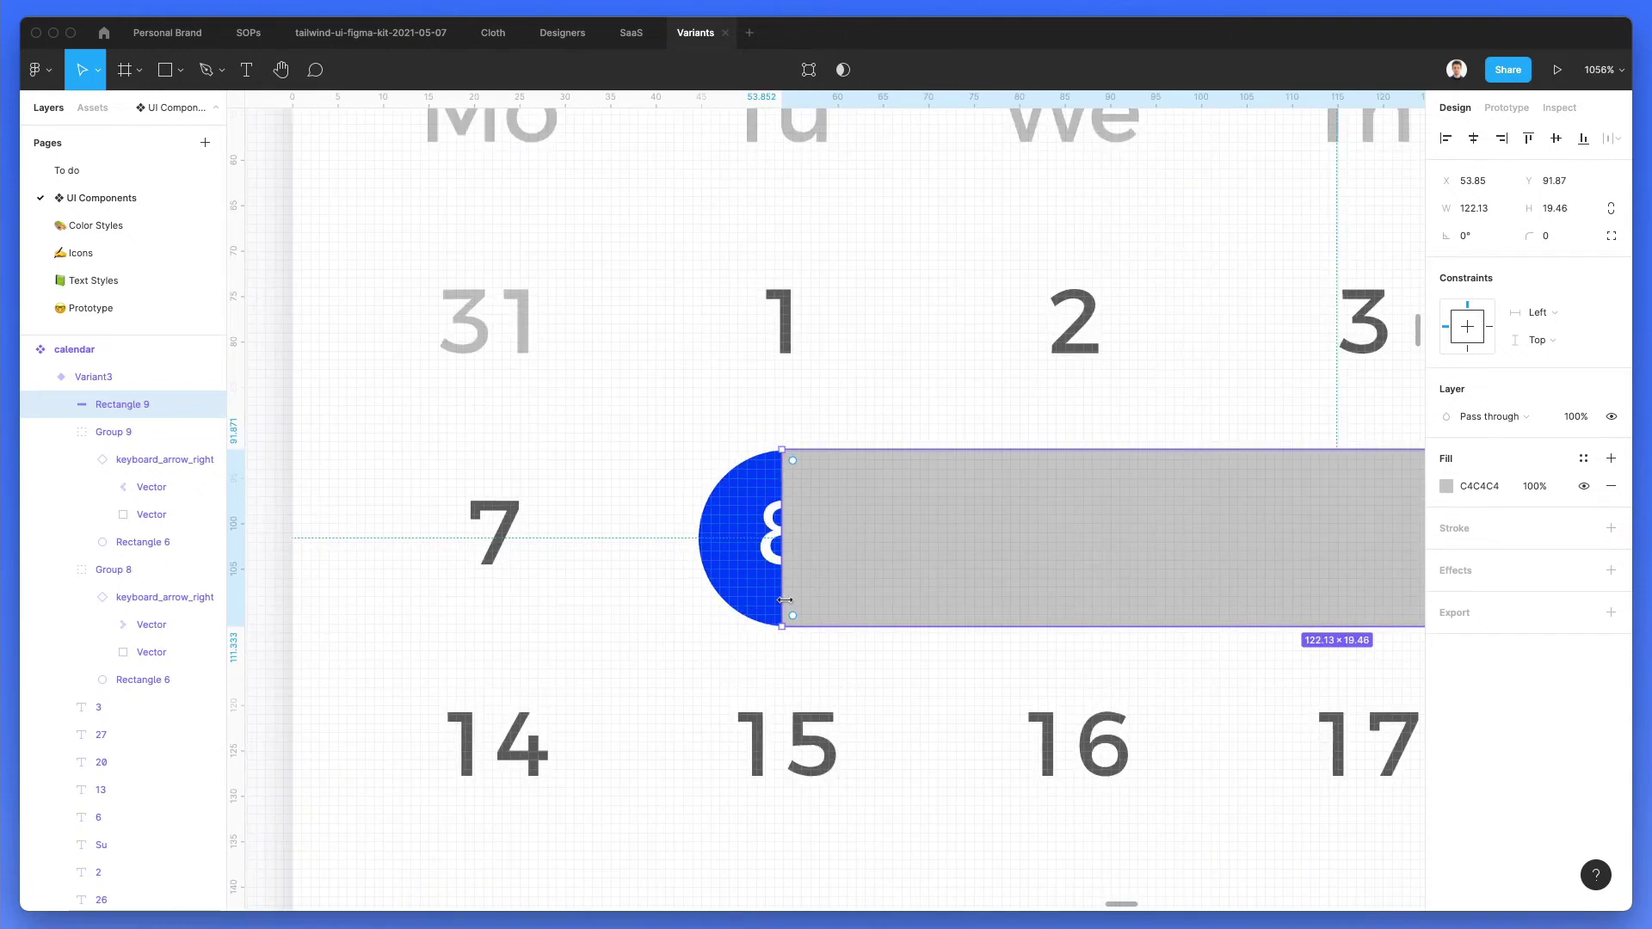
scroll(785, 600, "down", 3)
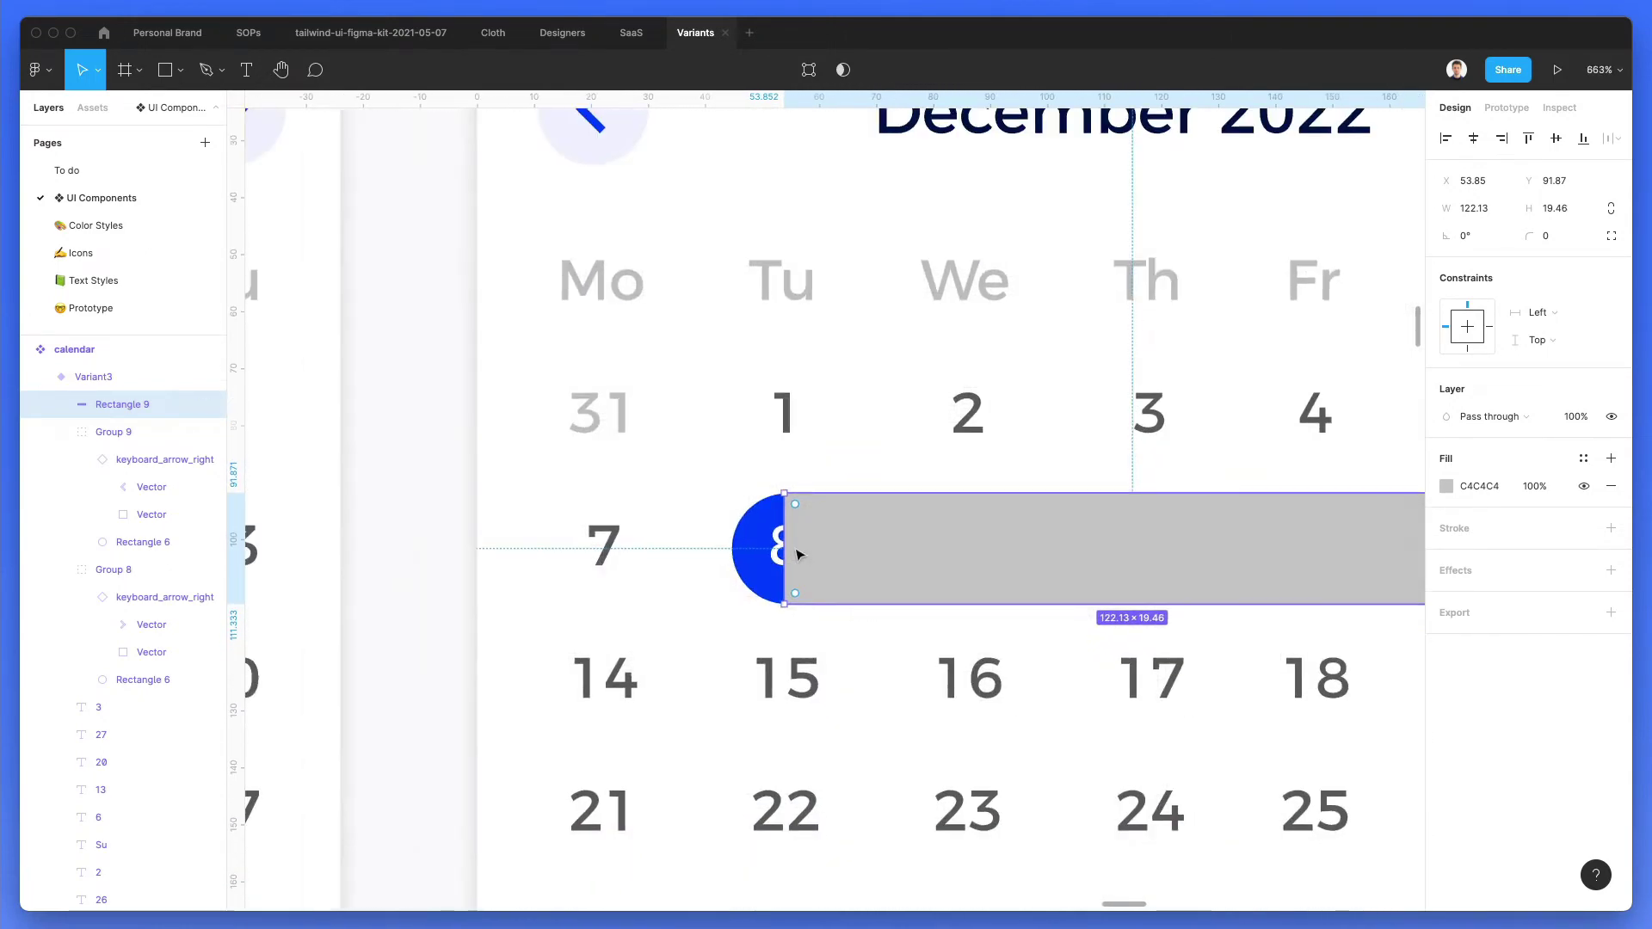
scroll(796, 553, "right", 5)
Step: Send the band behind the numbers and blue circles and fill it with Neutral/50
key("super+bracketleft")
key("super+bracketleft")
key("super+bracketleft")
key("super+bracketleft")
key("super+bracketleft")
key("super+bracketleft")
key("super+bracketleft")
key("super+bracketleft")
key("super+bracketleft")
key("super+bracketleft")
key("super+bracketleft")
key("super+bracketleft")
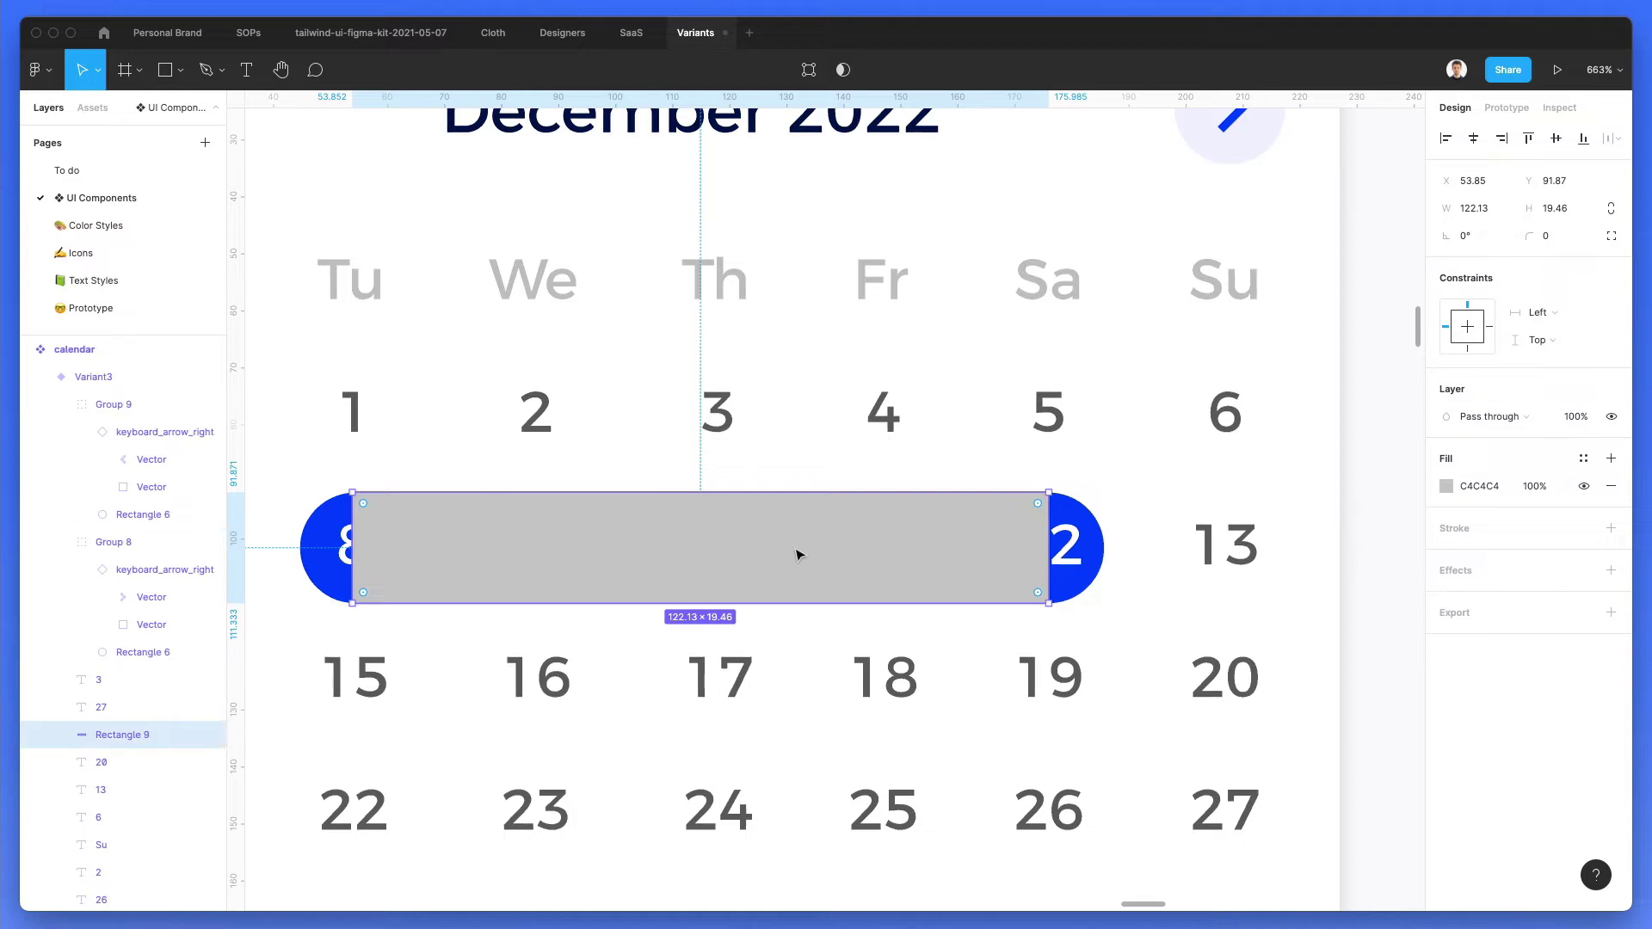
key("super+bracketleft")
key("super+bracketleft")
key("super+bracketleft")
key("super+bracketleft")
key("super+bracketleft")
key("super+bracketleft")
key("super+bracketleft")
key("super+bracketleft")
key("super+bracketleft")
key("super+bracketleft")
key("super+bracketleft")
key("super+bracketleft")
key("super+bracketleft")
key("super+bracketleft")
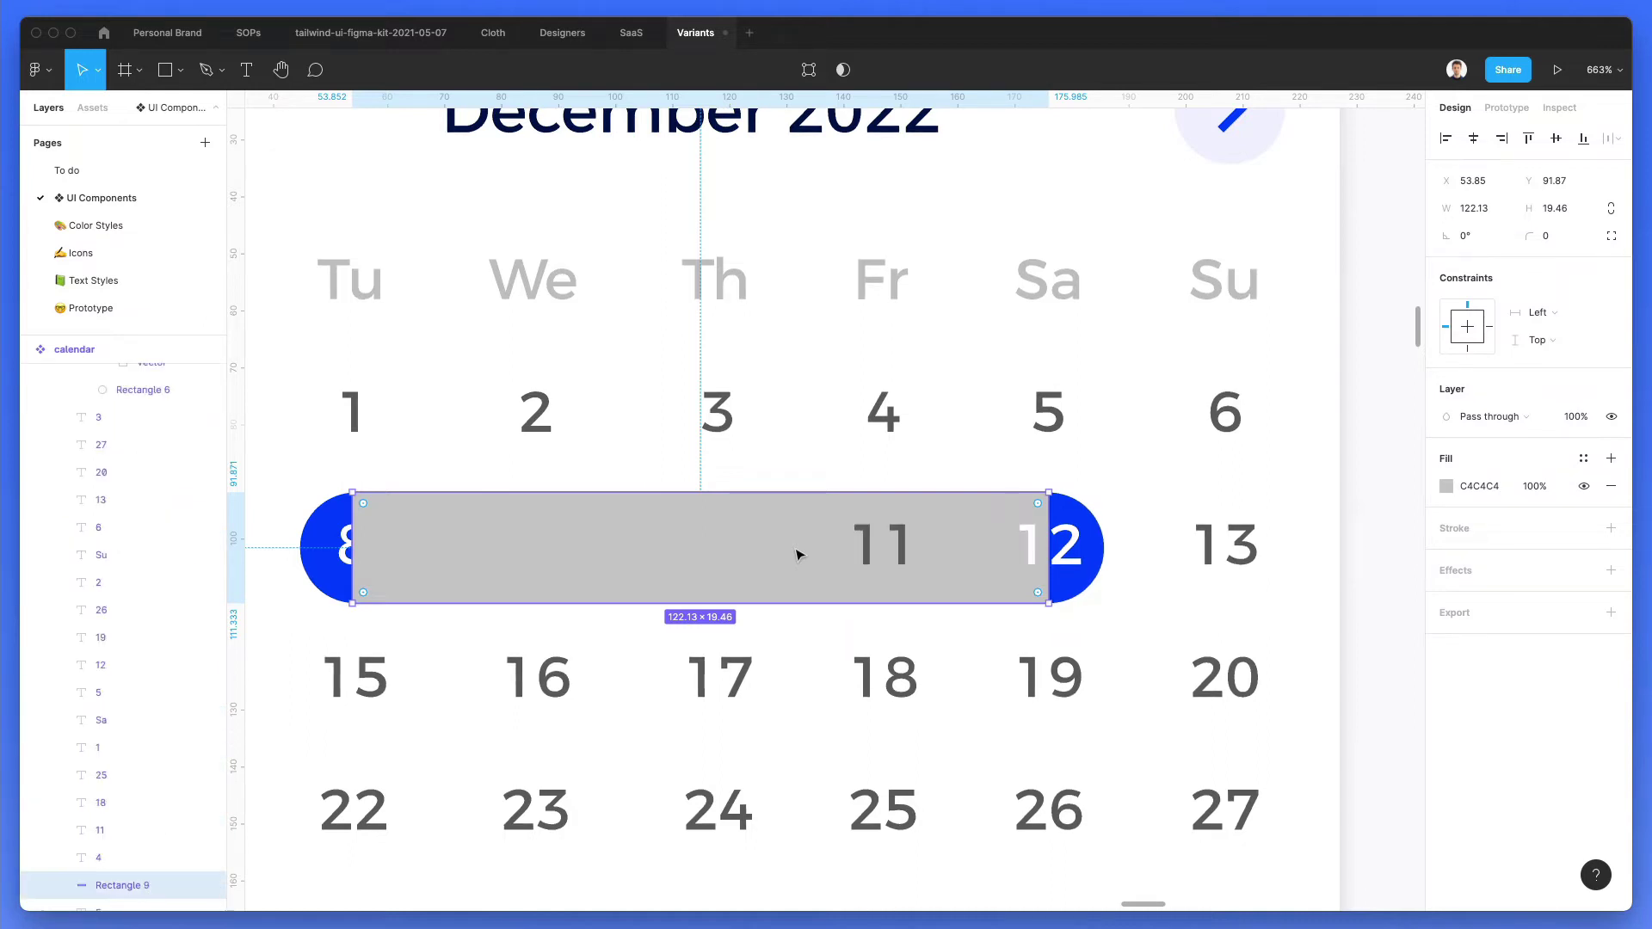
key("super+bracketleft")
key("super+bracketleft")
key("super+bracketleft")
key("super+bracketleft")
key("super+bracketleft")
key("super+bracketleft")
key("super+bracketleft")
key("super+bracketleft")
key("super+bracketleft")
key("super+bracketleft")
key("super+bracketleft")
key("super+bracketleft")
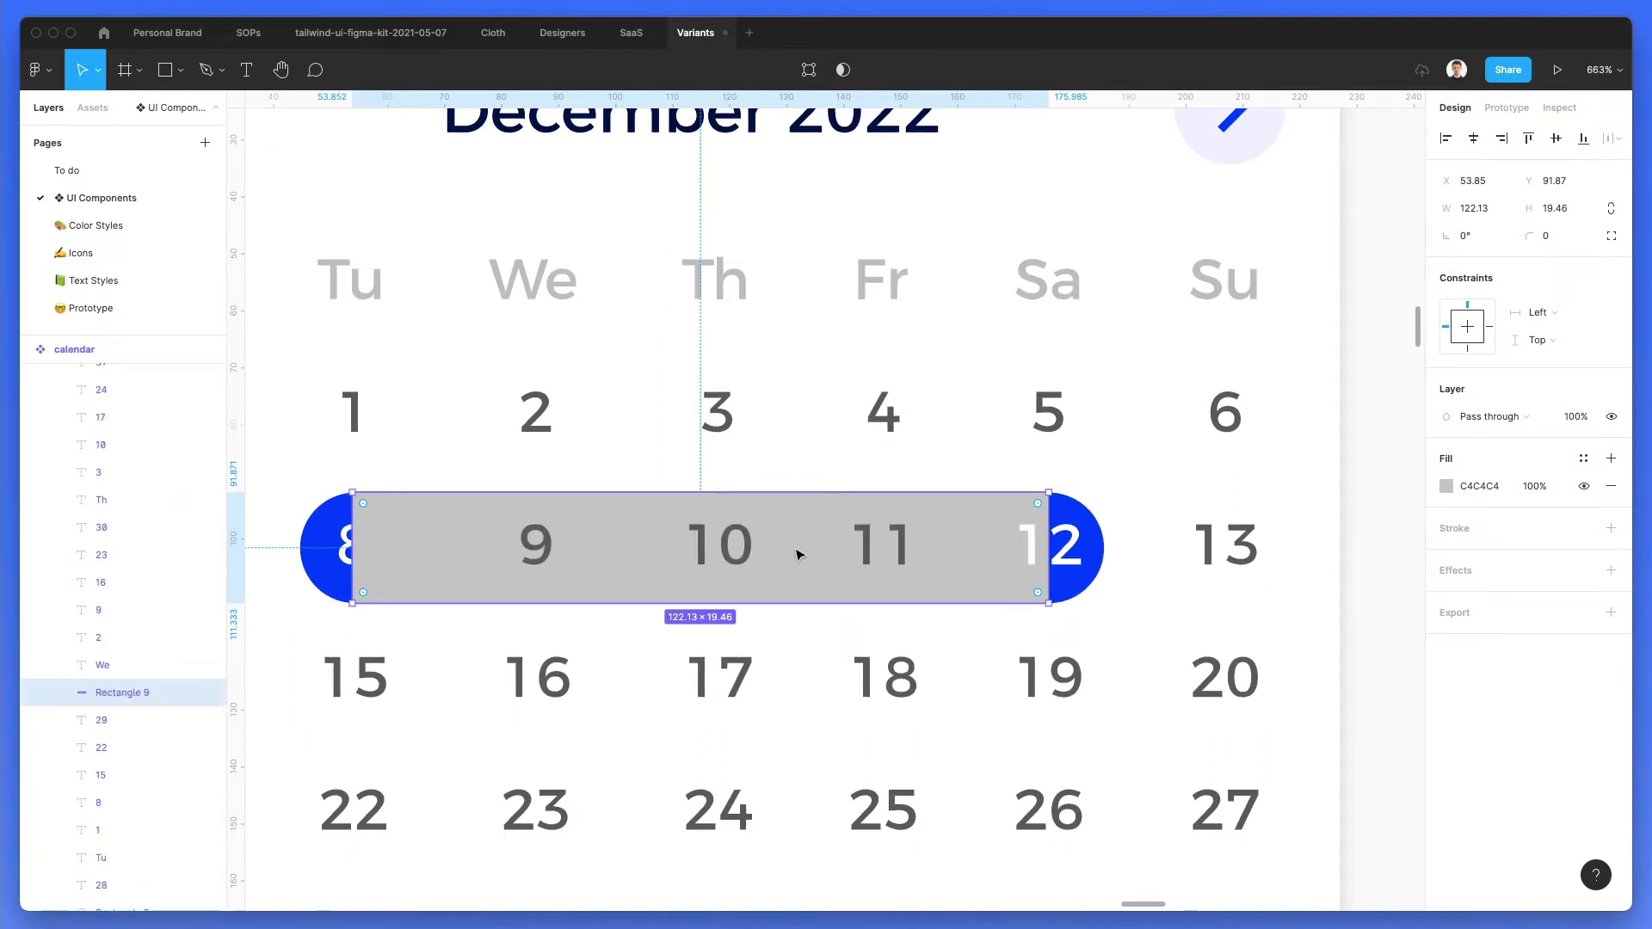
key("super+bracketleft")
key("super+bracketleft")
key("super+bracketleft")
key("super+bracketleft")
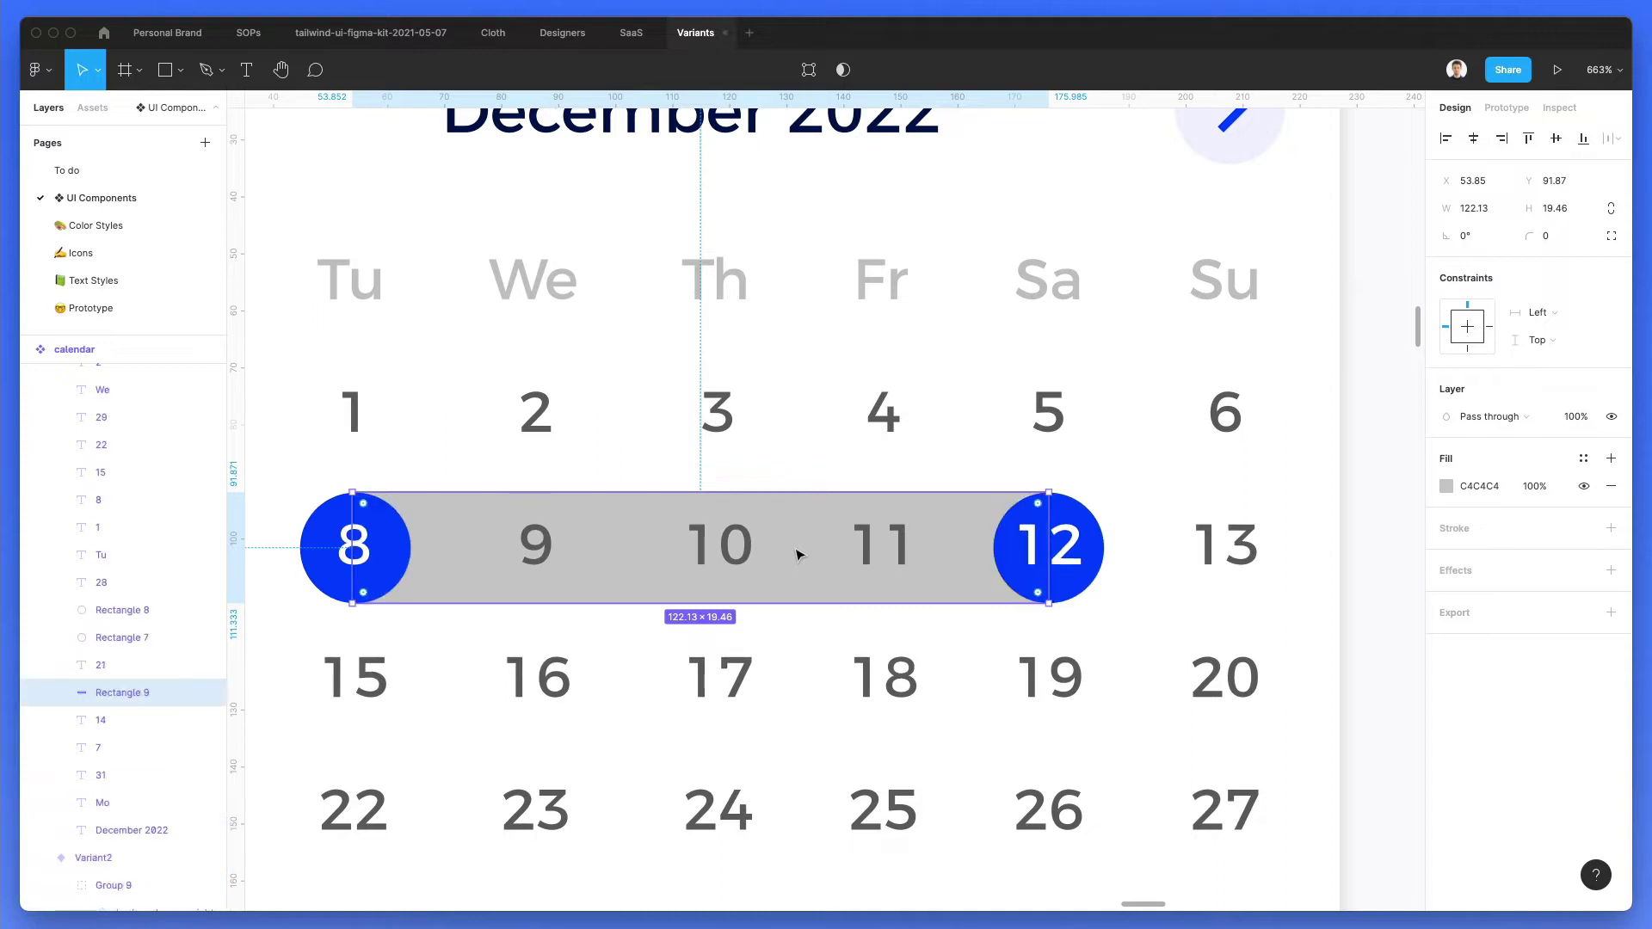
left_click(1584, 458)
left_click(1460, 603)
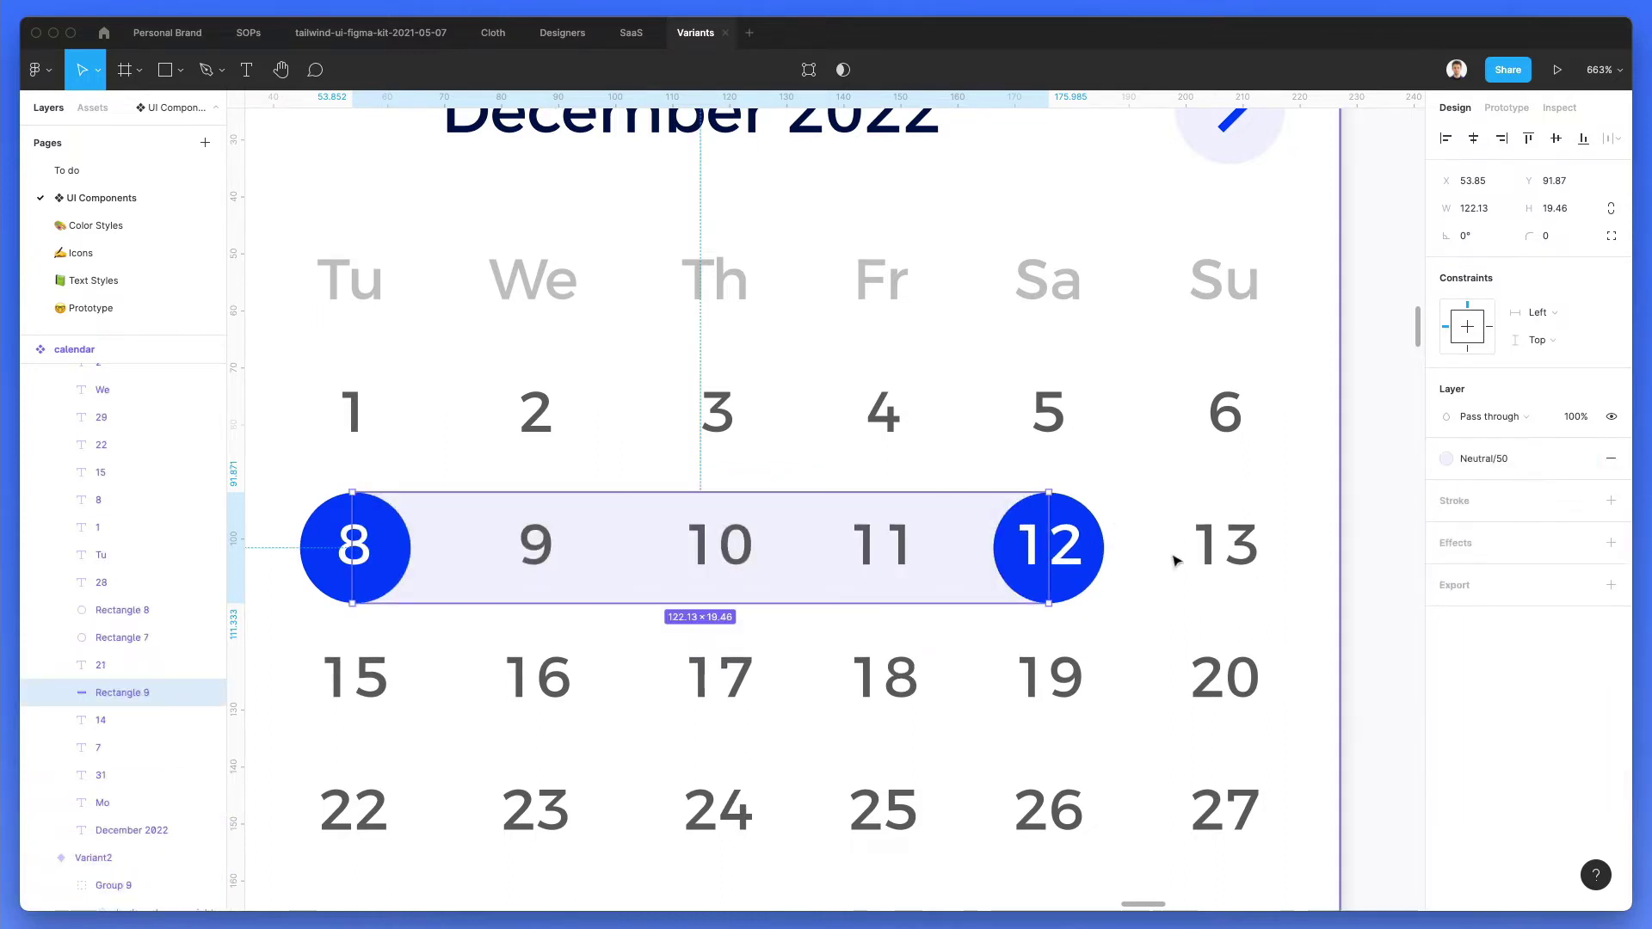
scroll(1137, 553, "down", 6)
key("Escape")
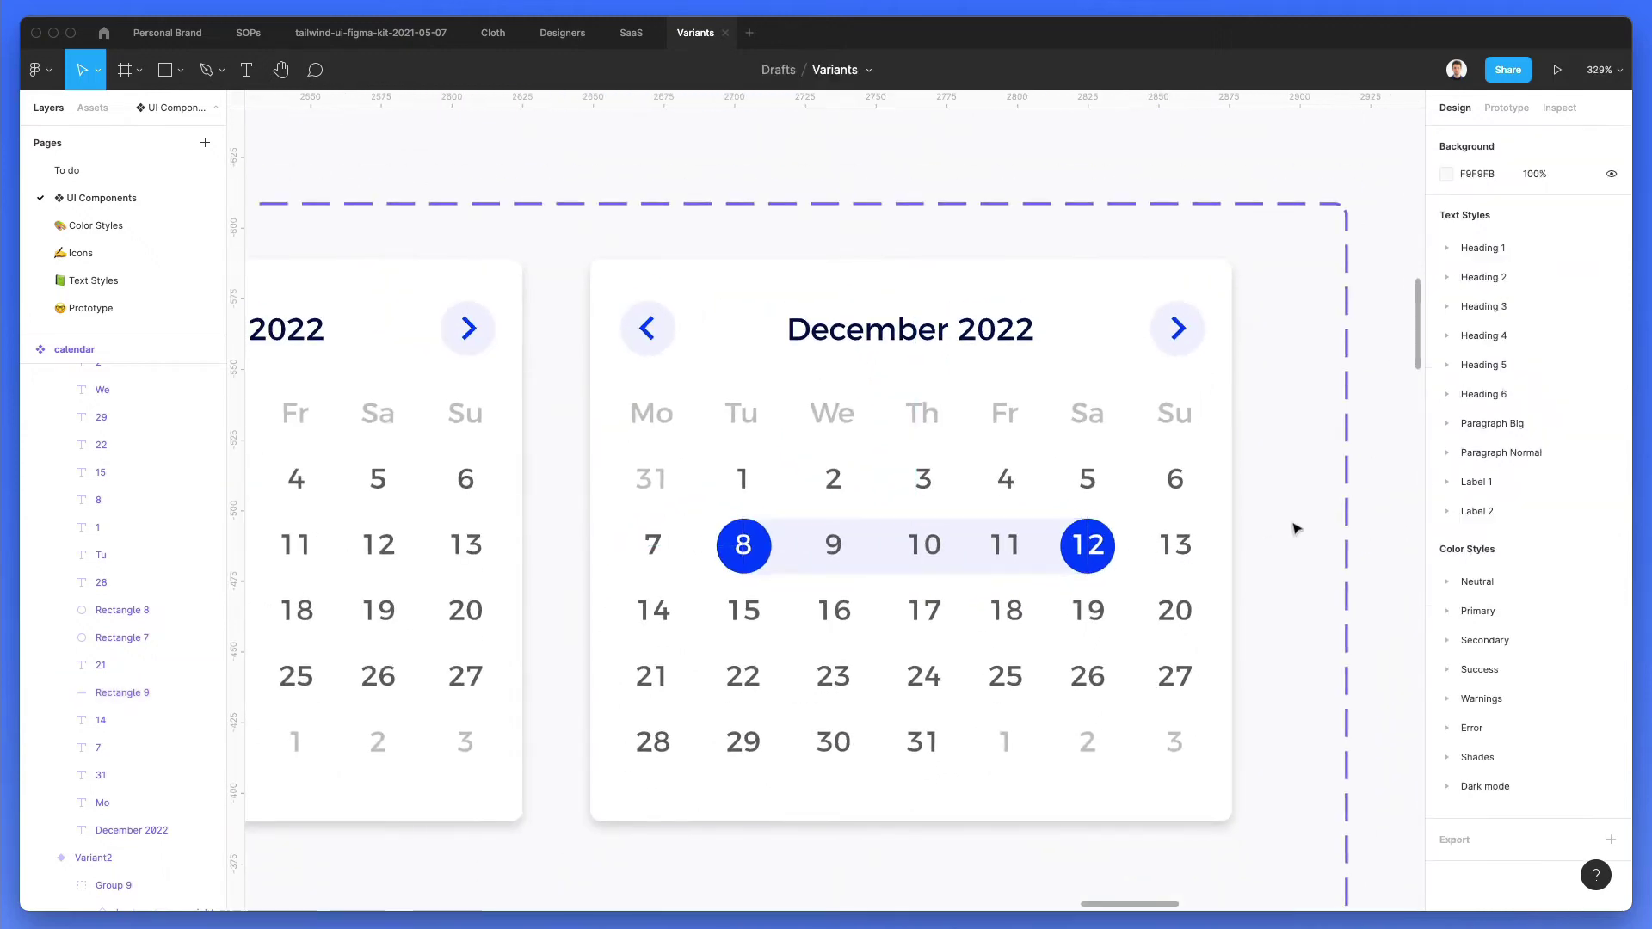
Step: Apply the Primary/400 color style to the dates 9, 10 and 11
left_click(839, 545)
left_click(937, 547, "shift")
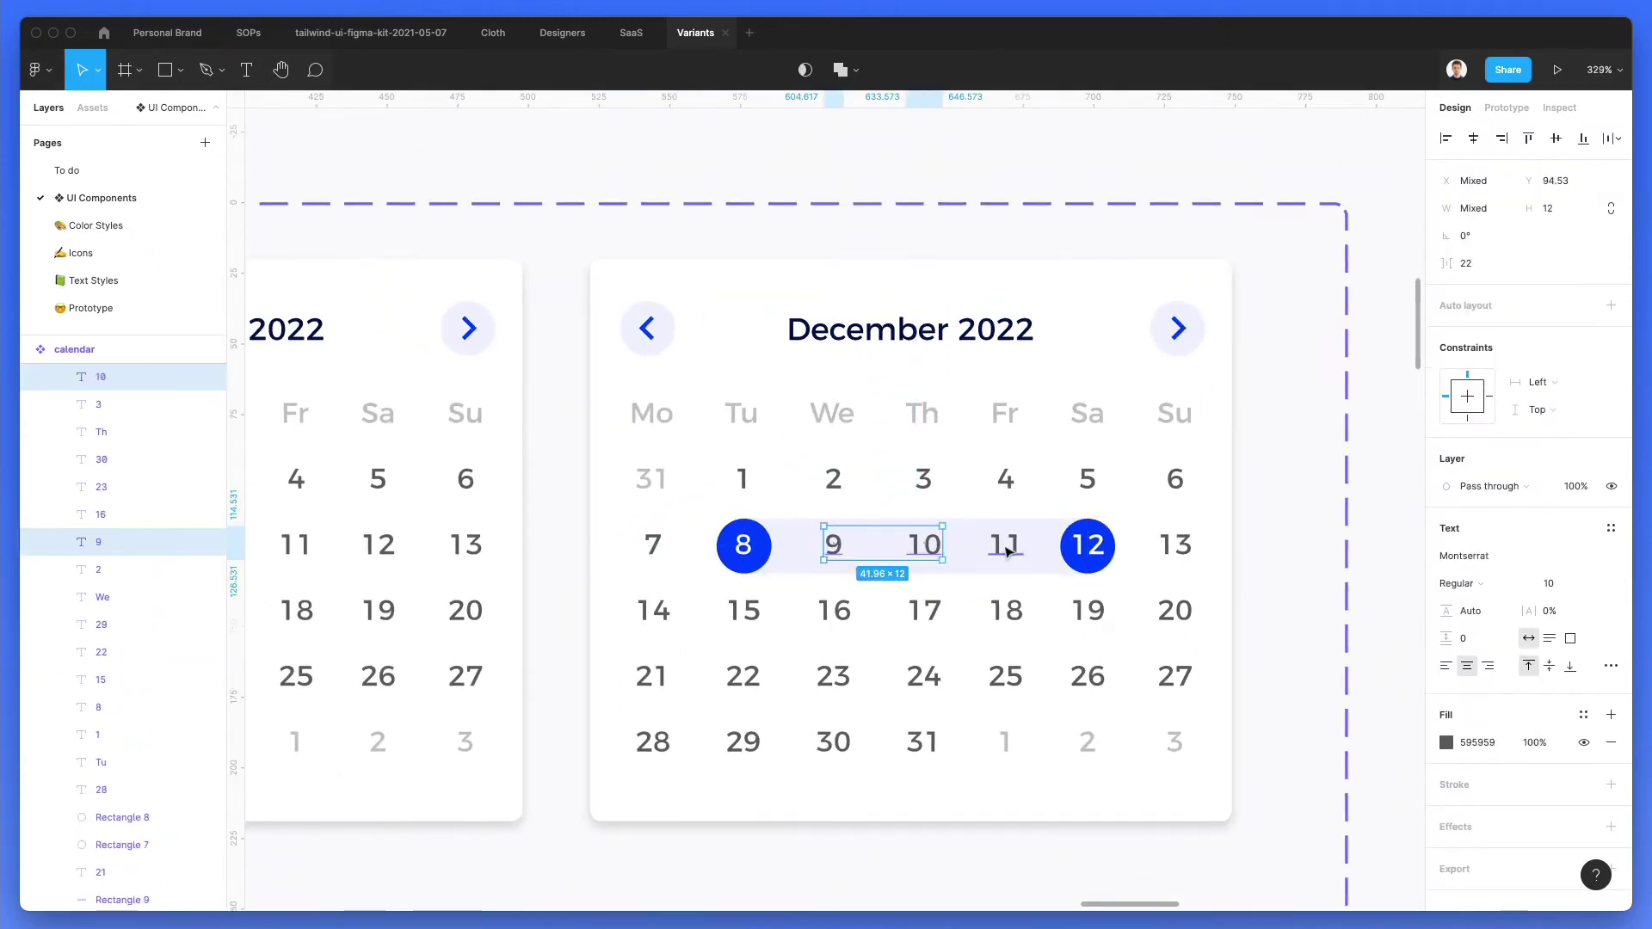
left_click(1006, 547, "shift")
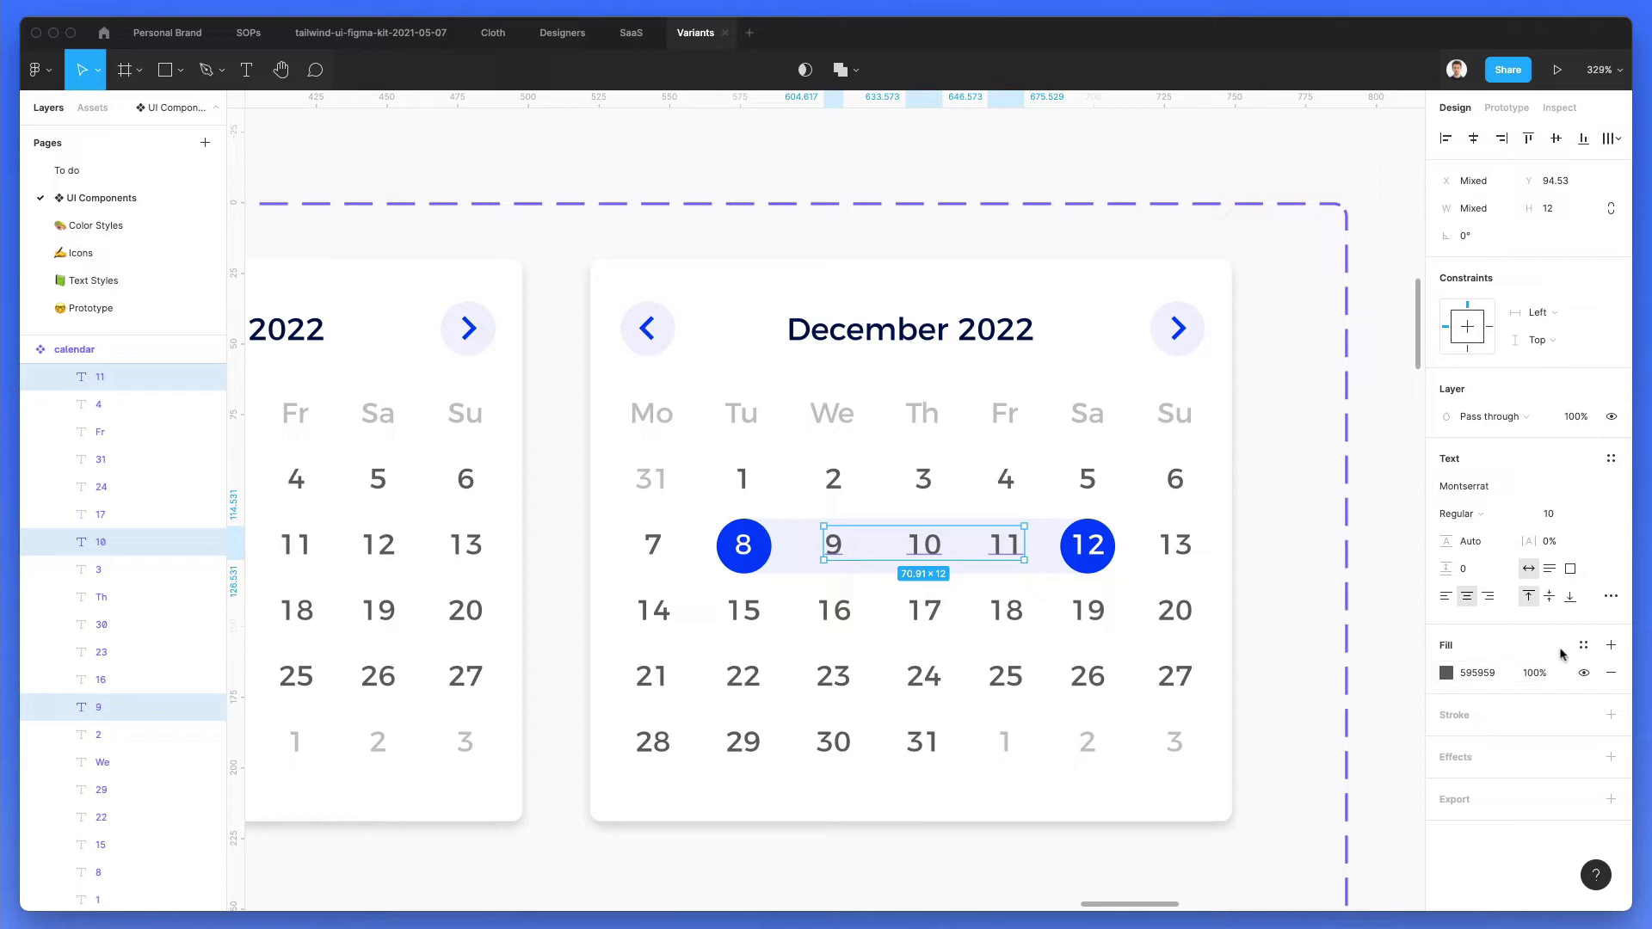
left_click(1583, 645)
left_click(1568, 761)
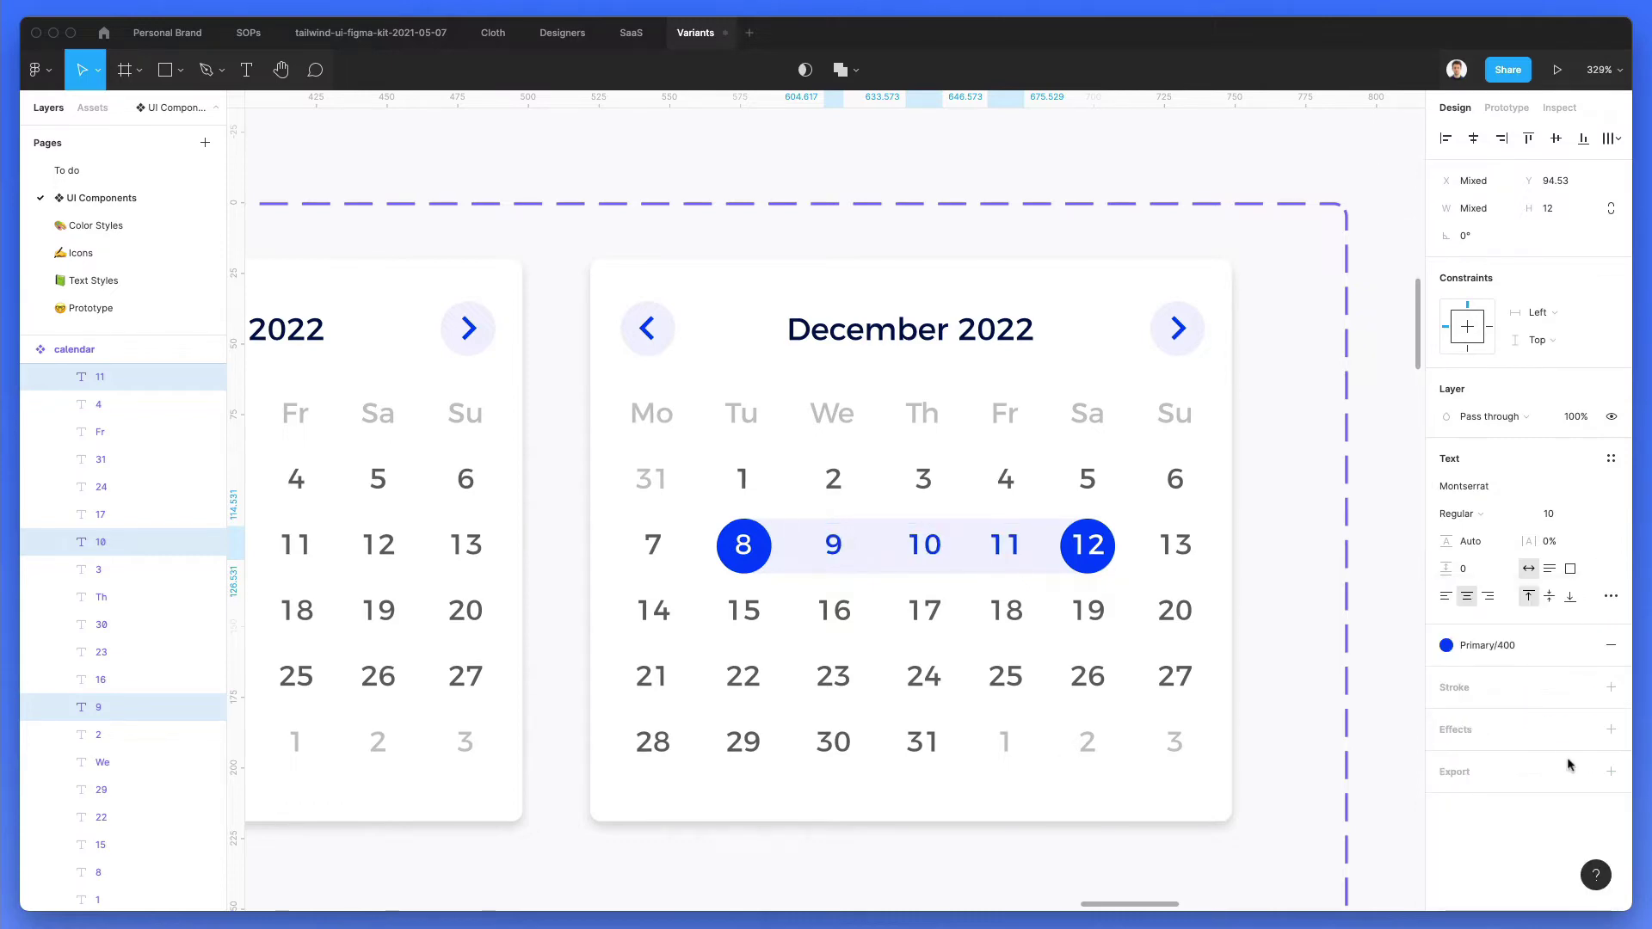
scroll(1286, 656, "down", 5)
left_click(1284, 657)
scroll(1283, 656, "down", 2)
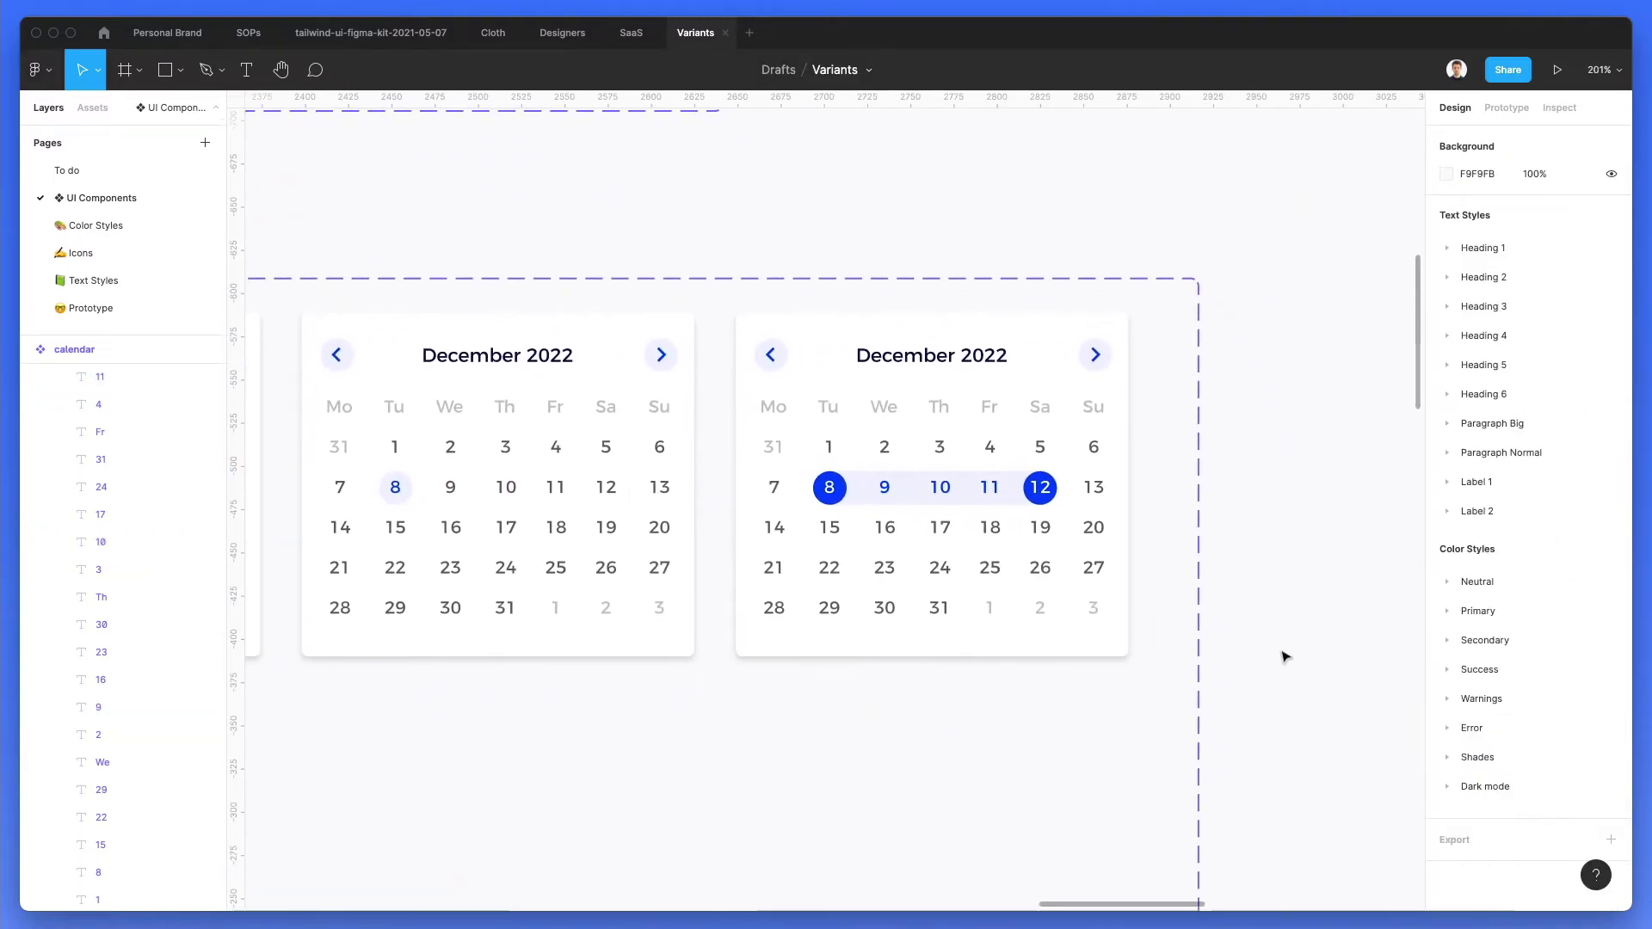
scroll(1246, 562, "down", 2)
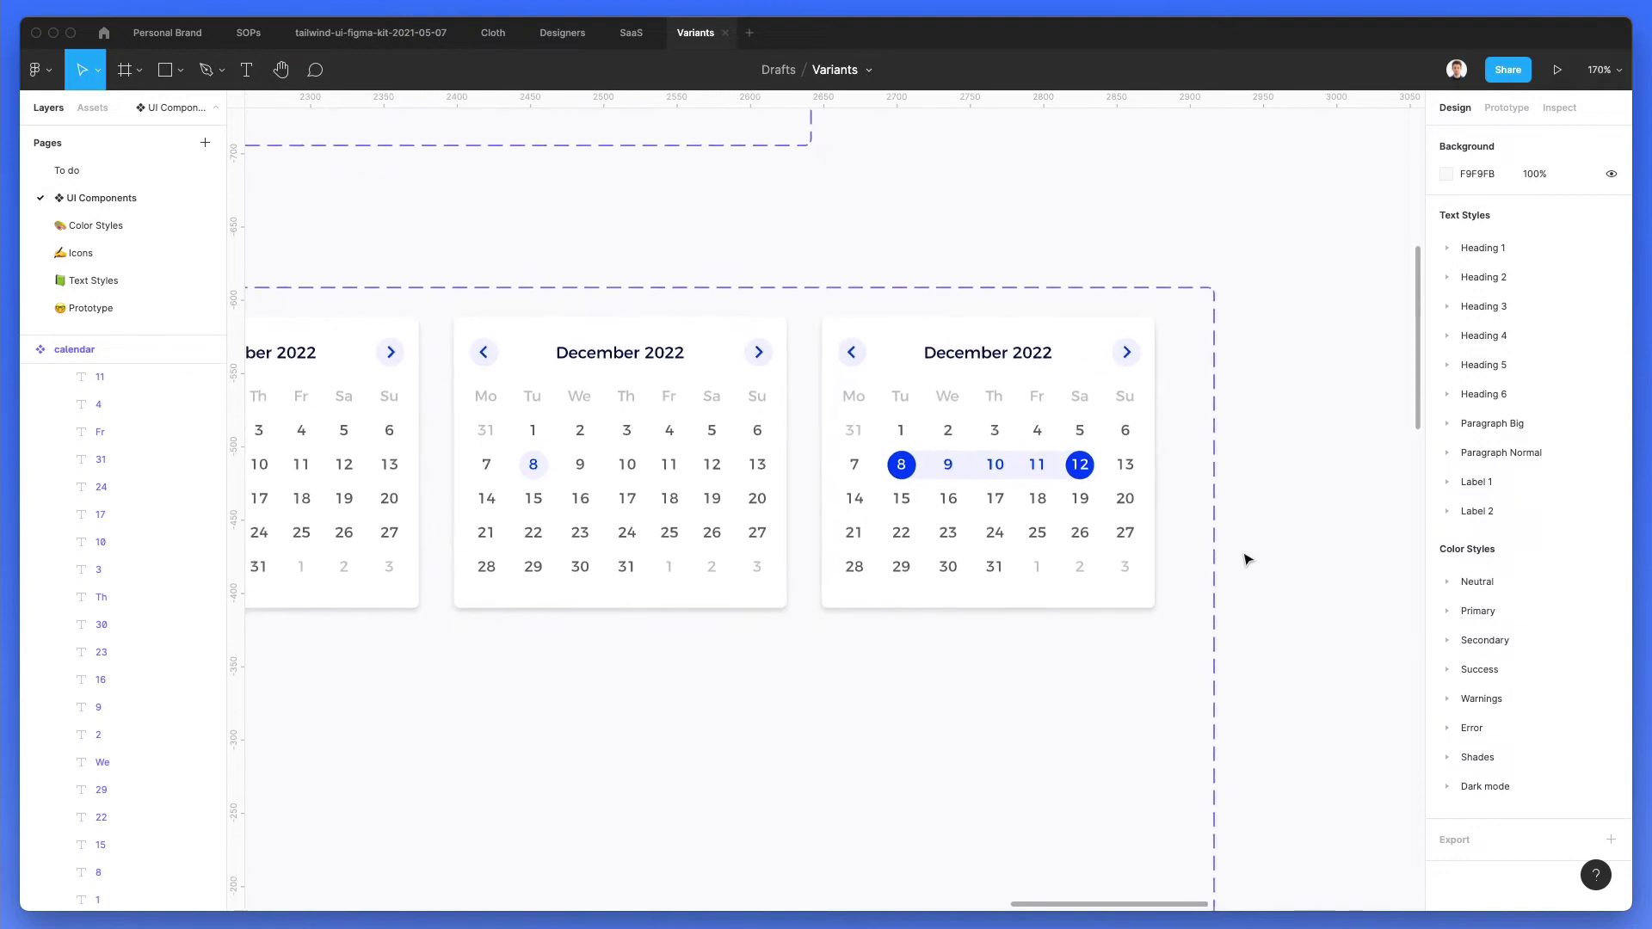
scroll(1249, 560, "down", 3)
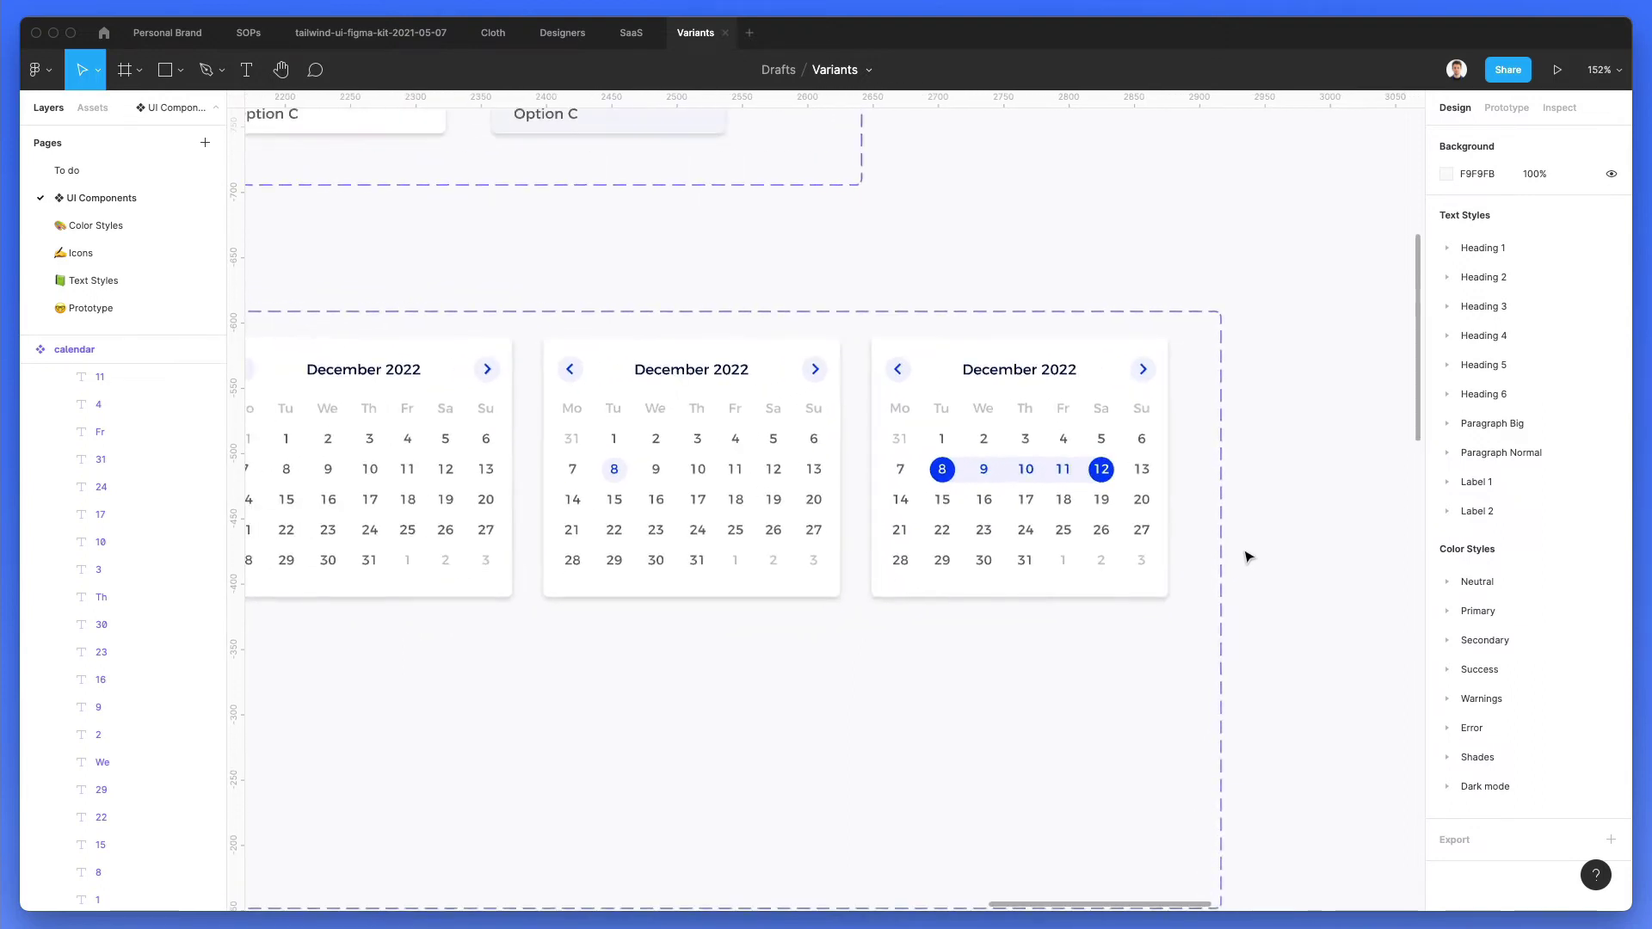
scroll(1248, 557, "up", 3)
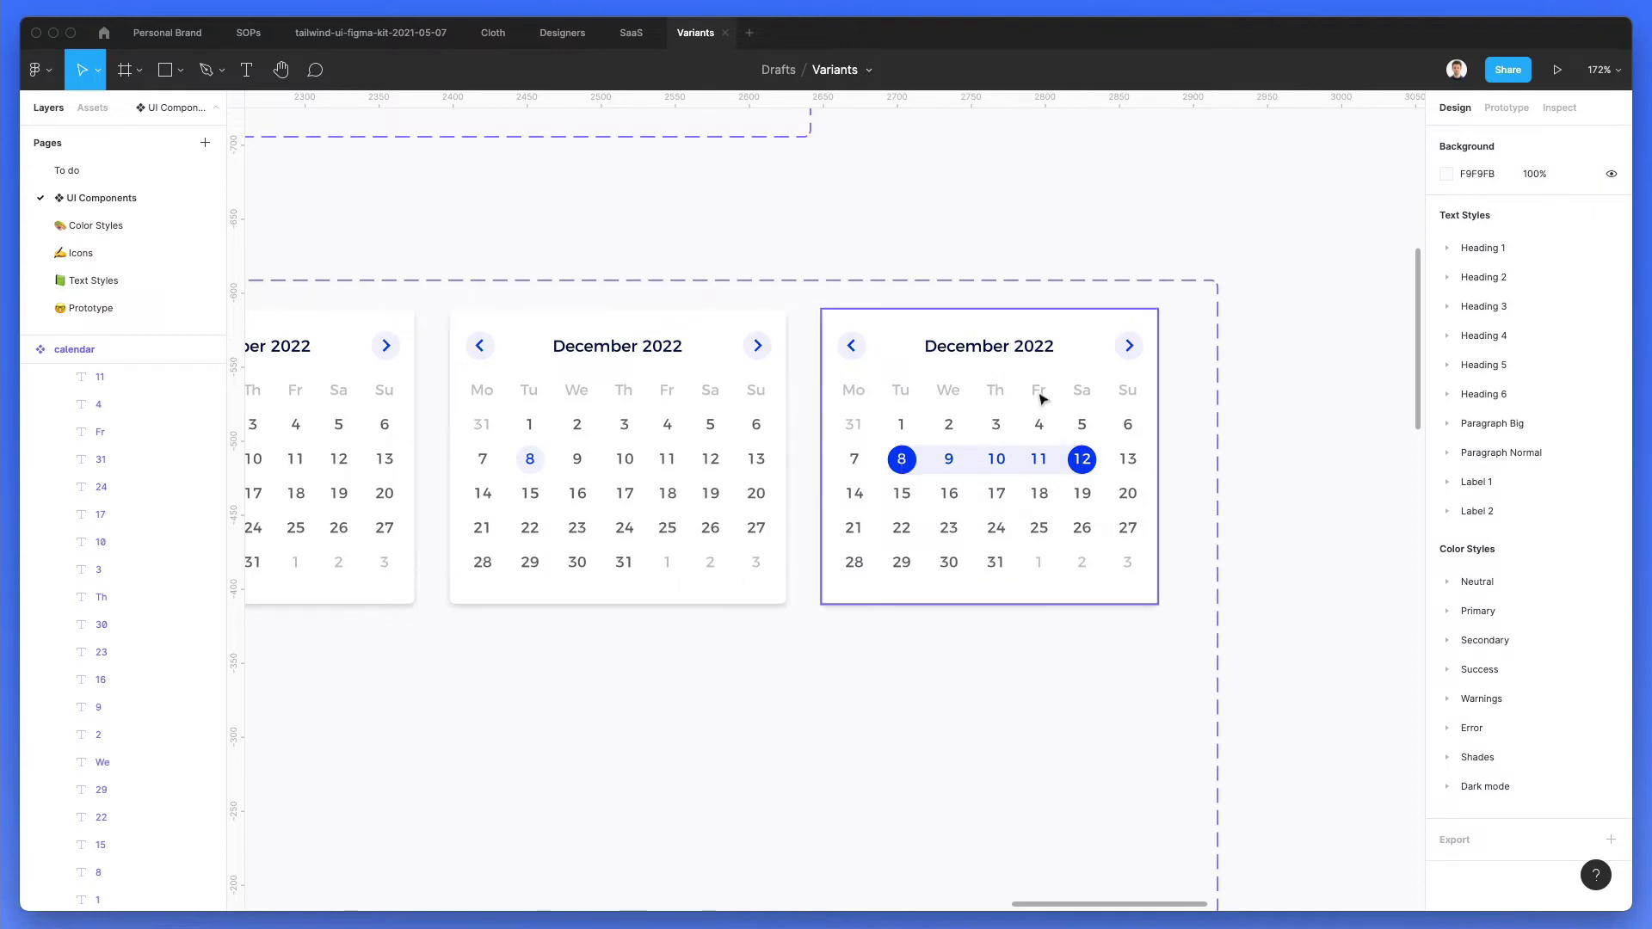
scroll(1039, 398, "up", 5)
Step: Try the 12 circle's blue on the band, then undo to keep it pale
left_click(928, 473, "super")
left_click(1001, 474, "shift")
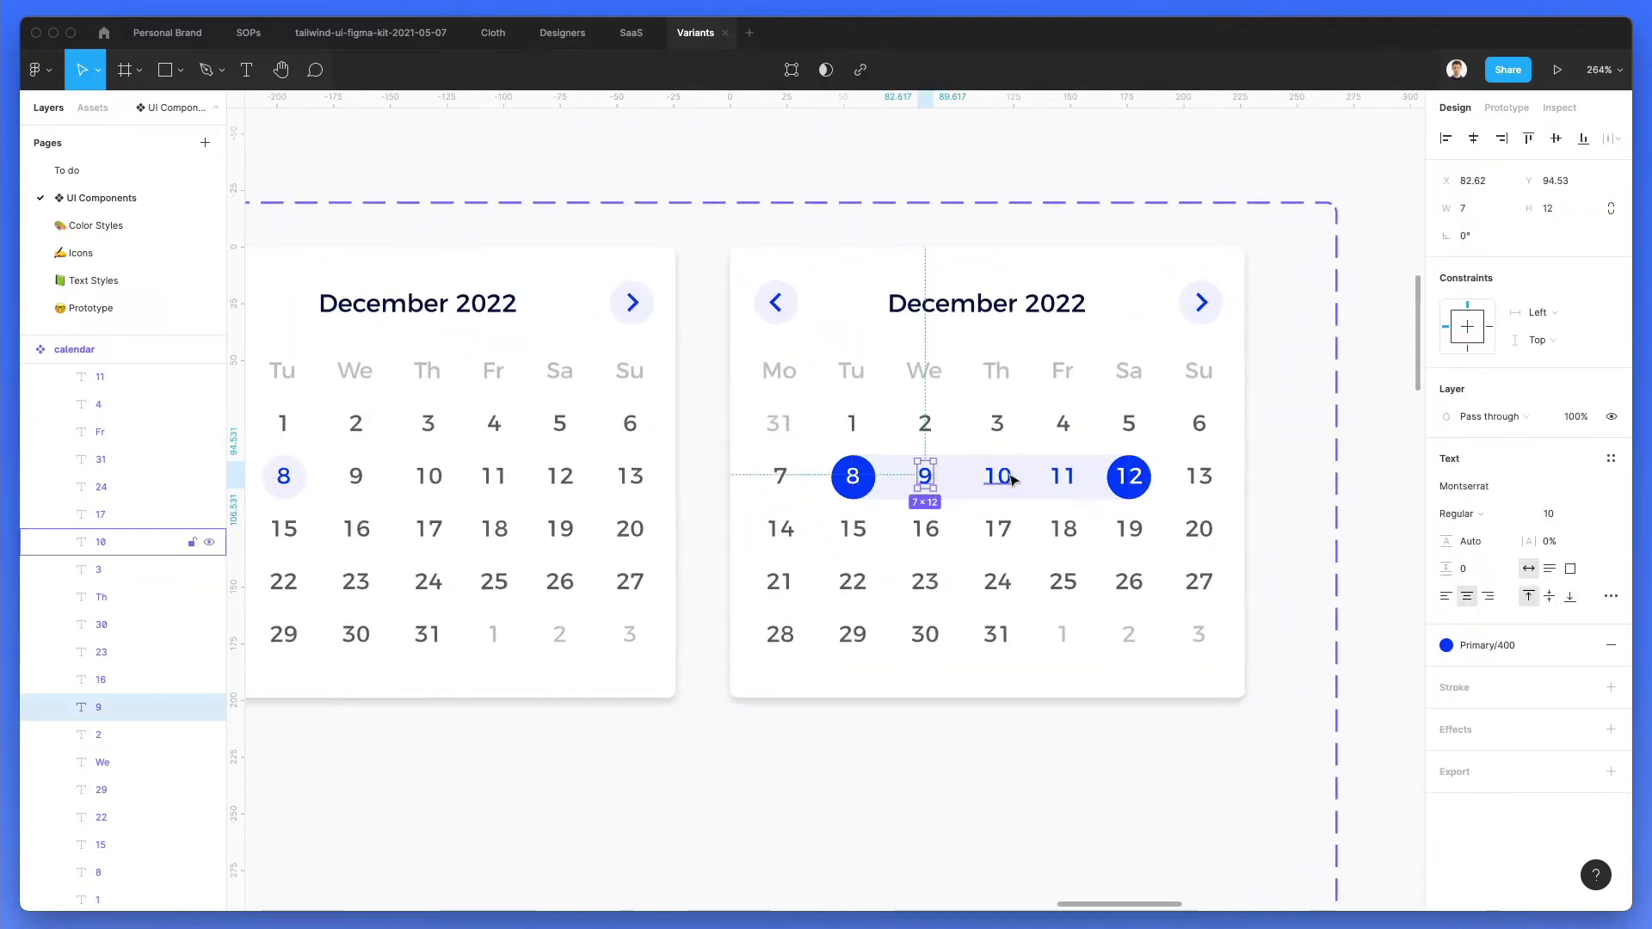
left_click(1101, 478)
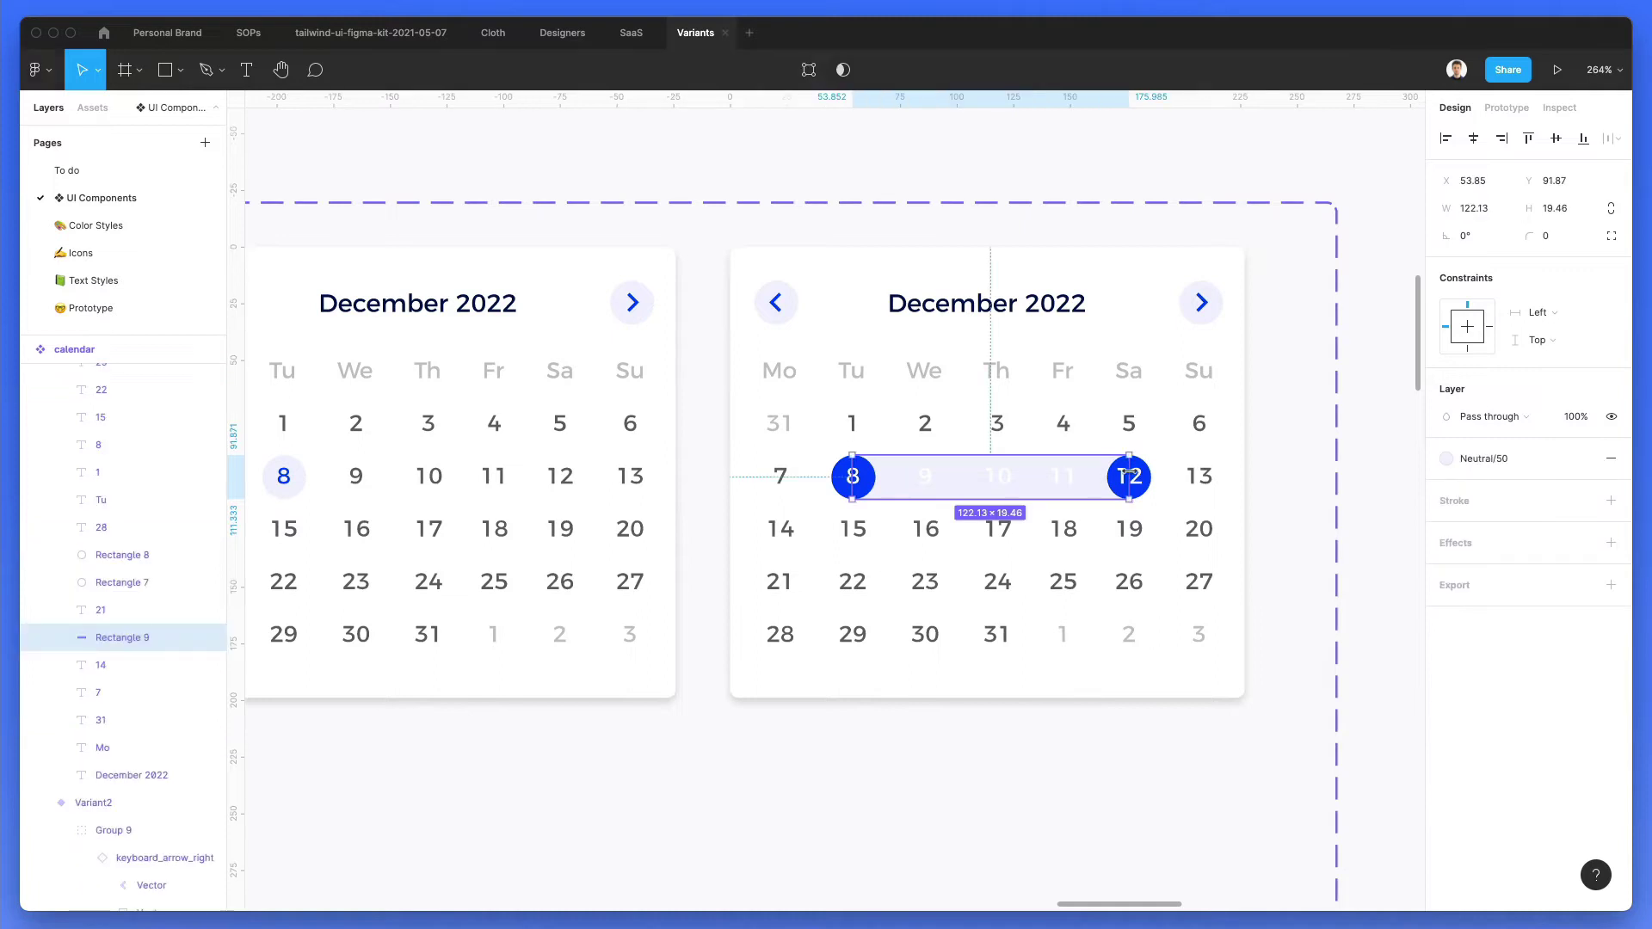
key("i")
left_click(1128, 475)
left_click(1305, 446)
scroll(1304, 447, "down", 3)
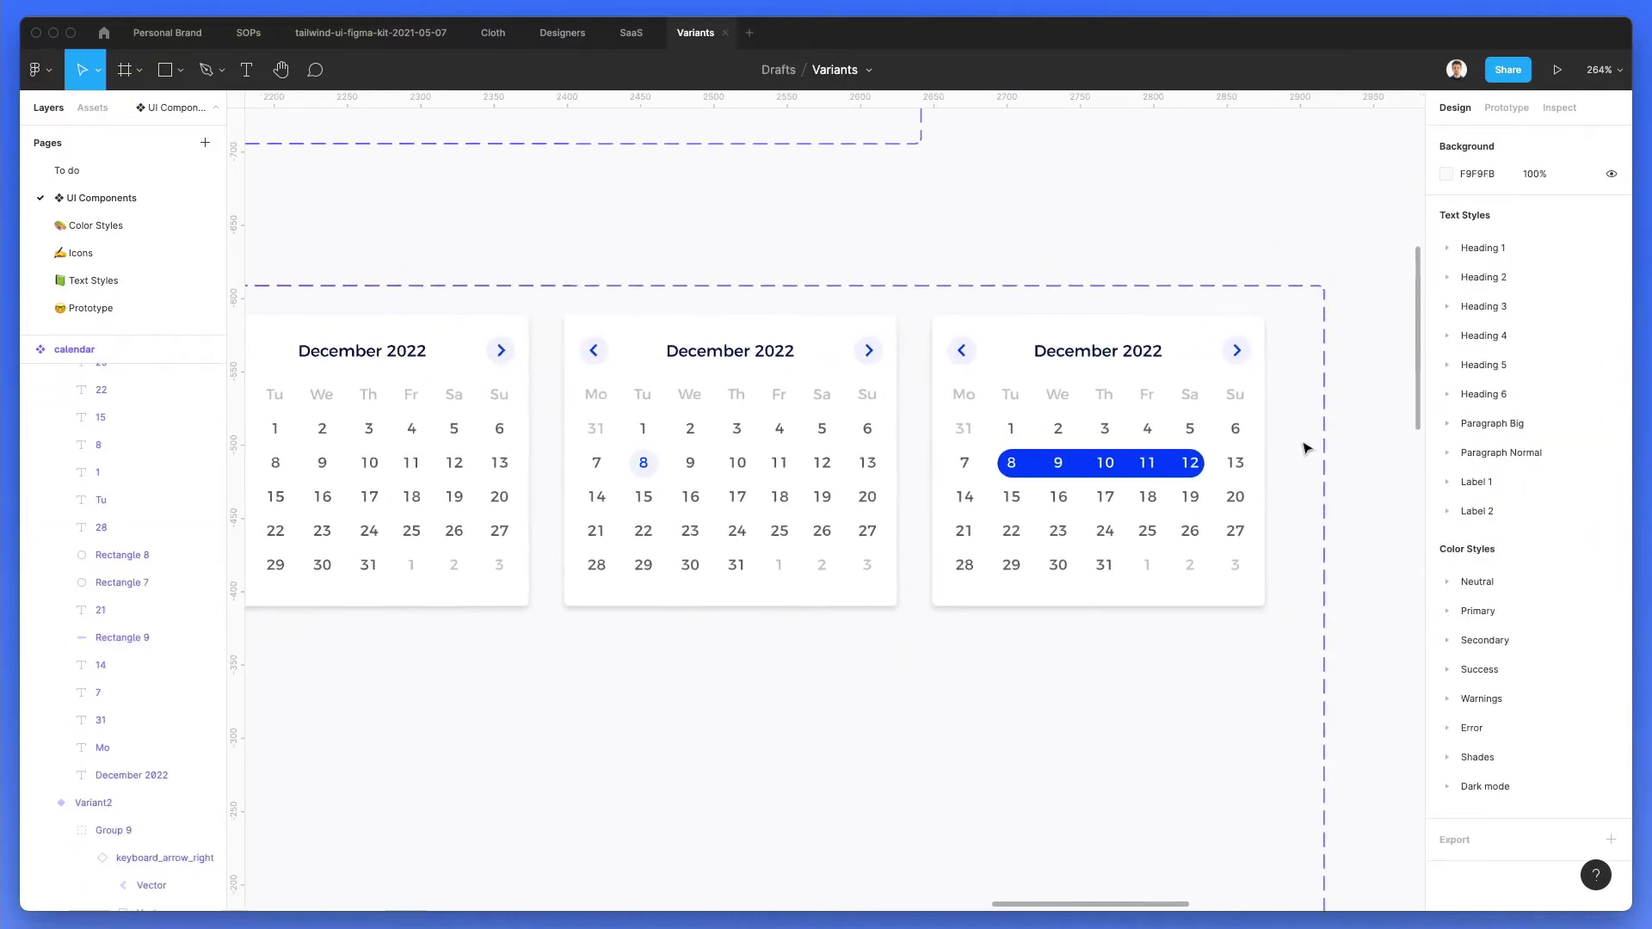
key("super+z")
key("super+z")
key("super+z")
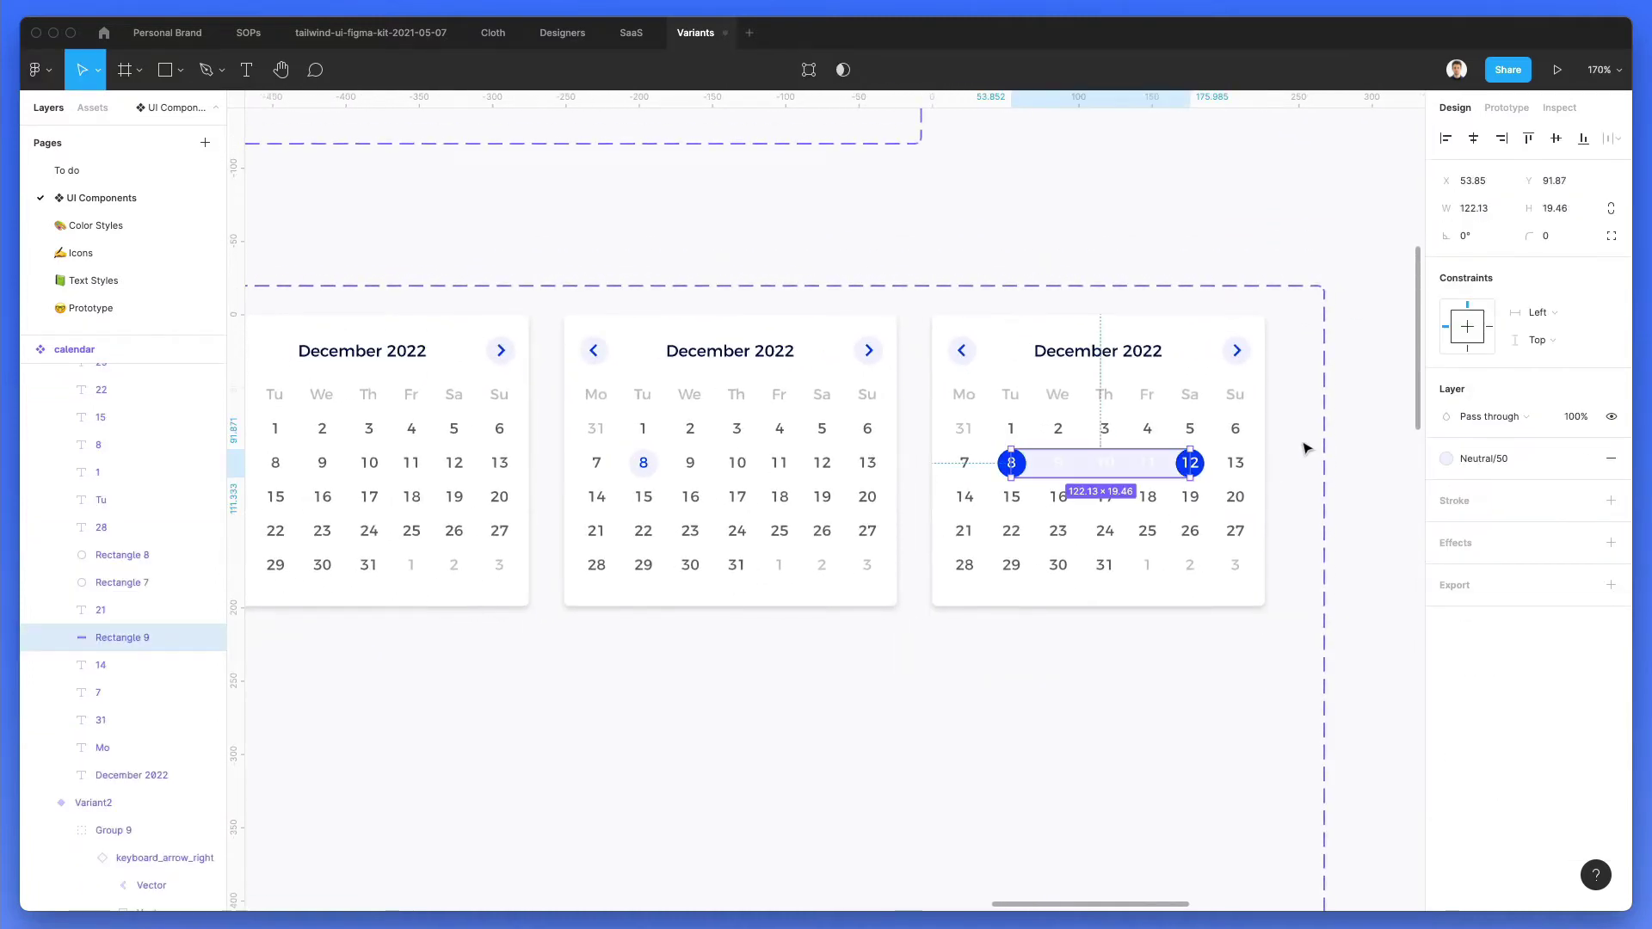
left_click(1310, 447)
scroll(1306, 447, "down", 2)
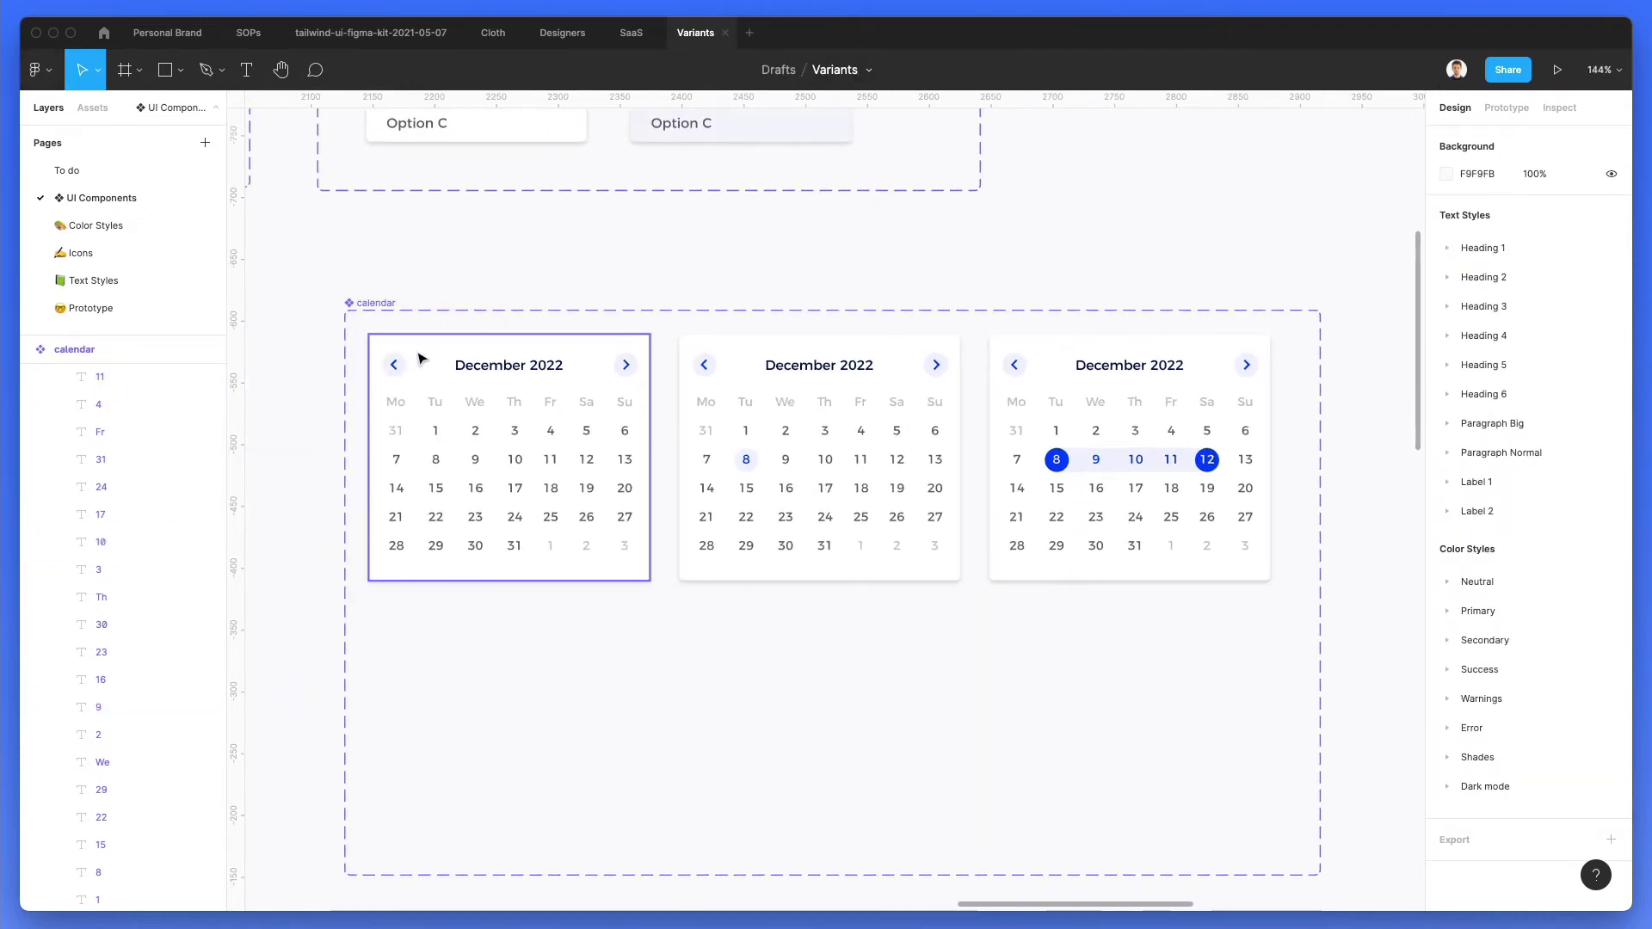
left_click_drag(424, 356, 437, 606)
key("Delete")
left_click_drag(983, 325, 1331, 671)
left_click_drag(1196, 419, 578, 689)
scroll(769, 638, "down", 3)
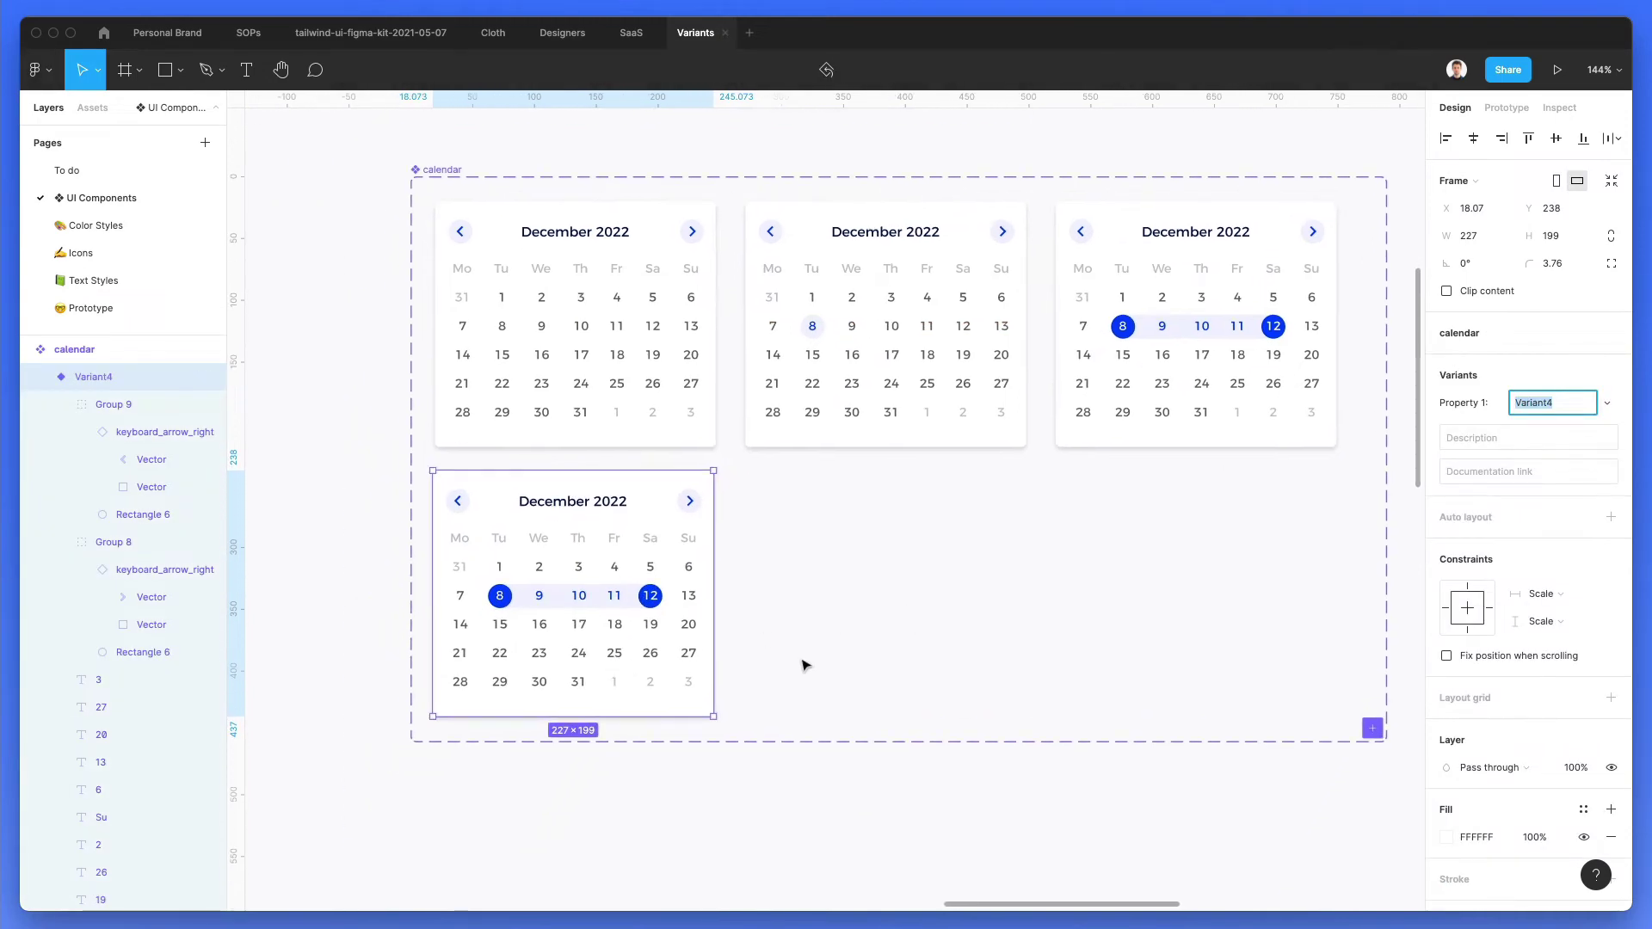
scroll(471, 664, "up", 3)
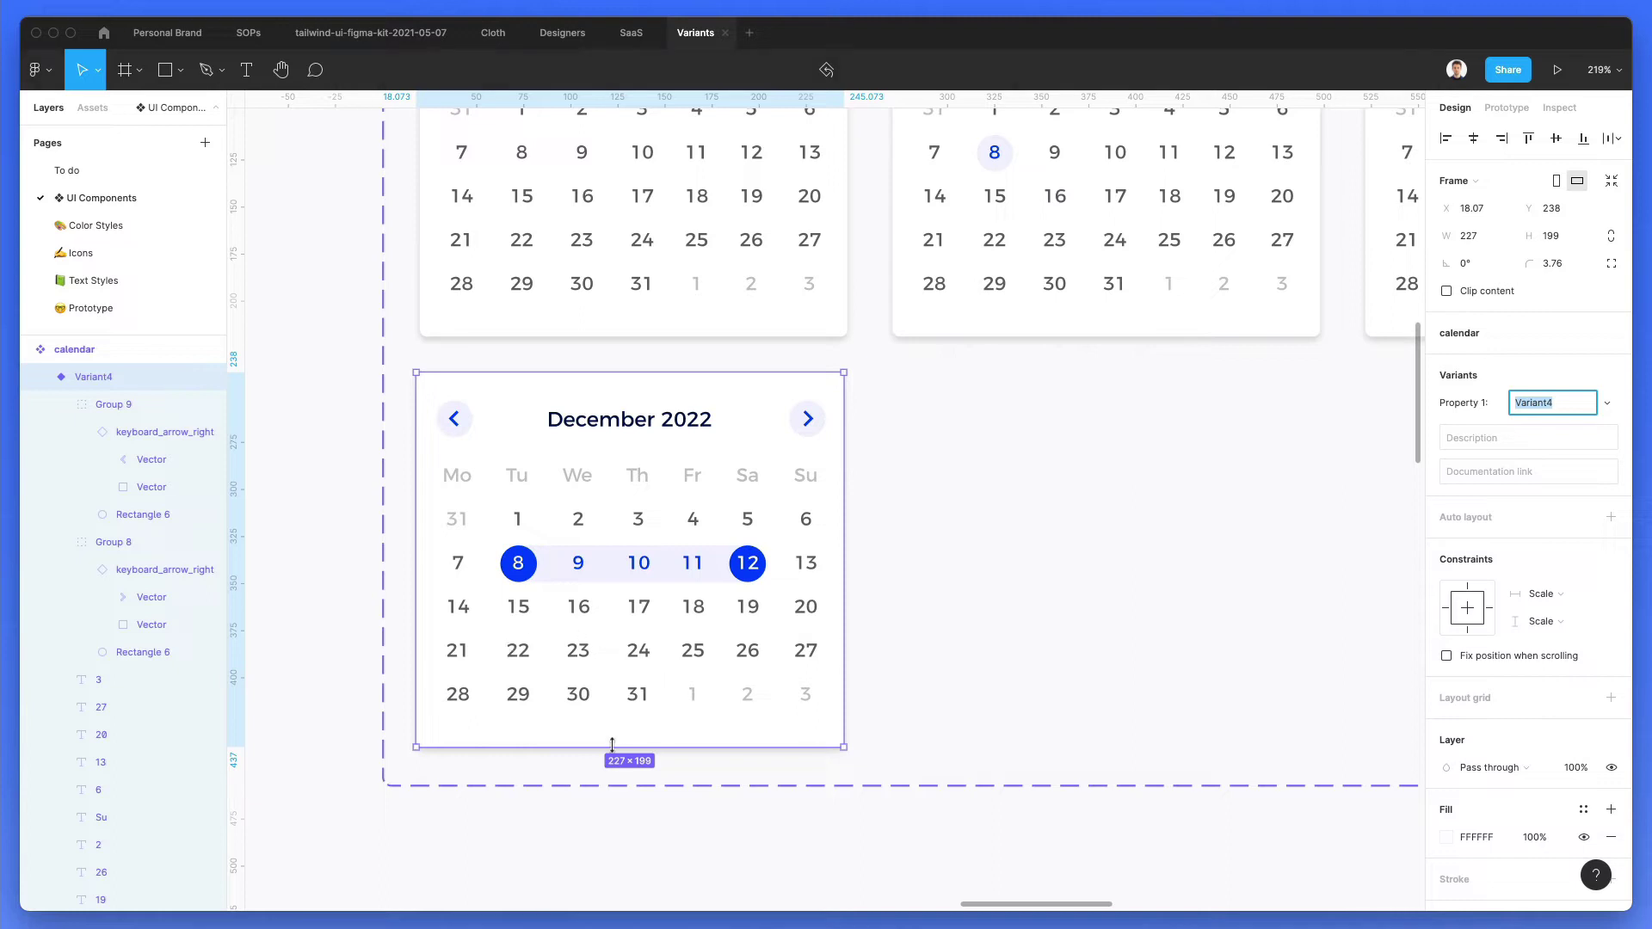
left_click_drag(611, 744, 614, 815)
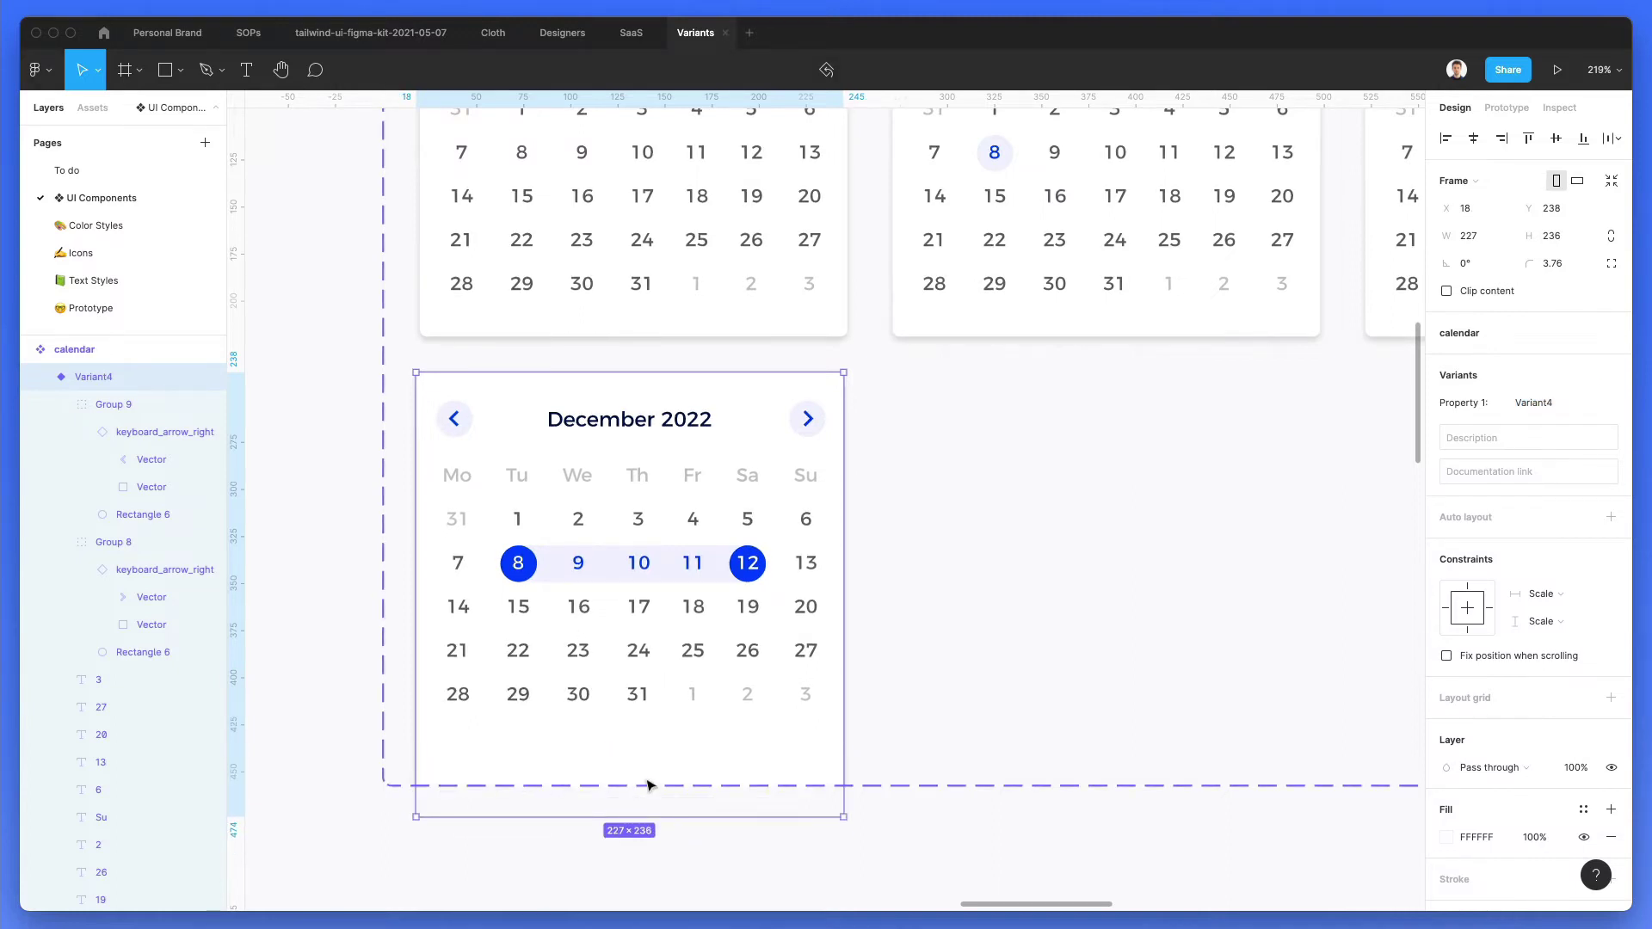
scroll(660, 772, "down", 3)
scroll(968, 639, "right", 5)
scroll(968, 638, "up", 2)
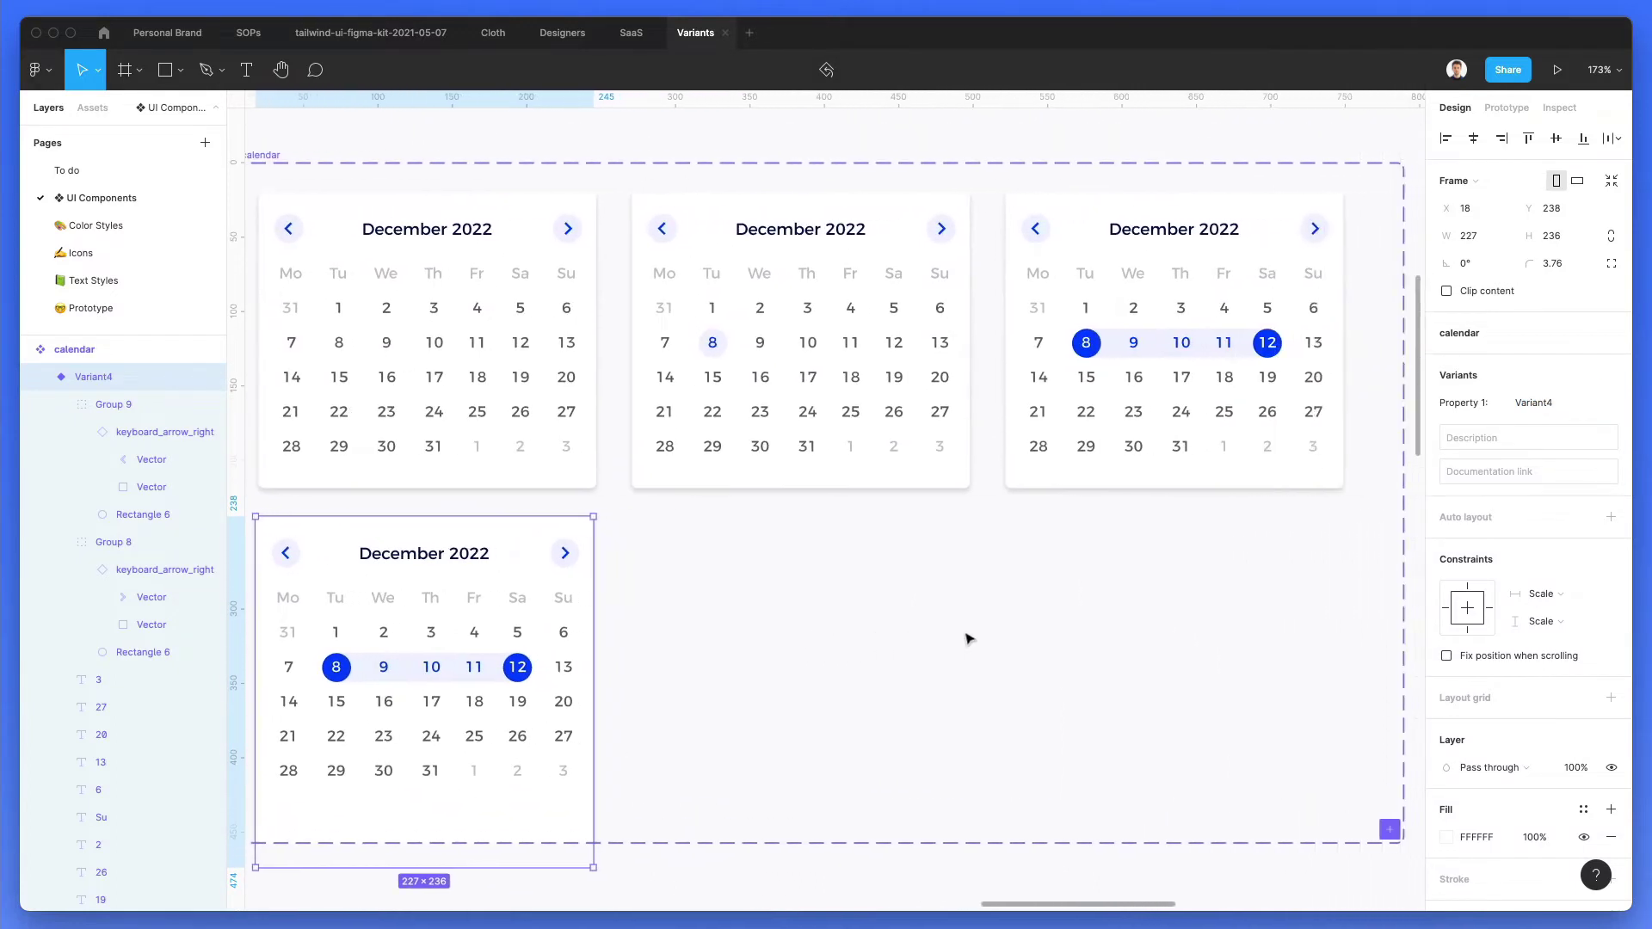
scroll(1144, 335, "up", 5)
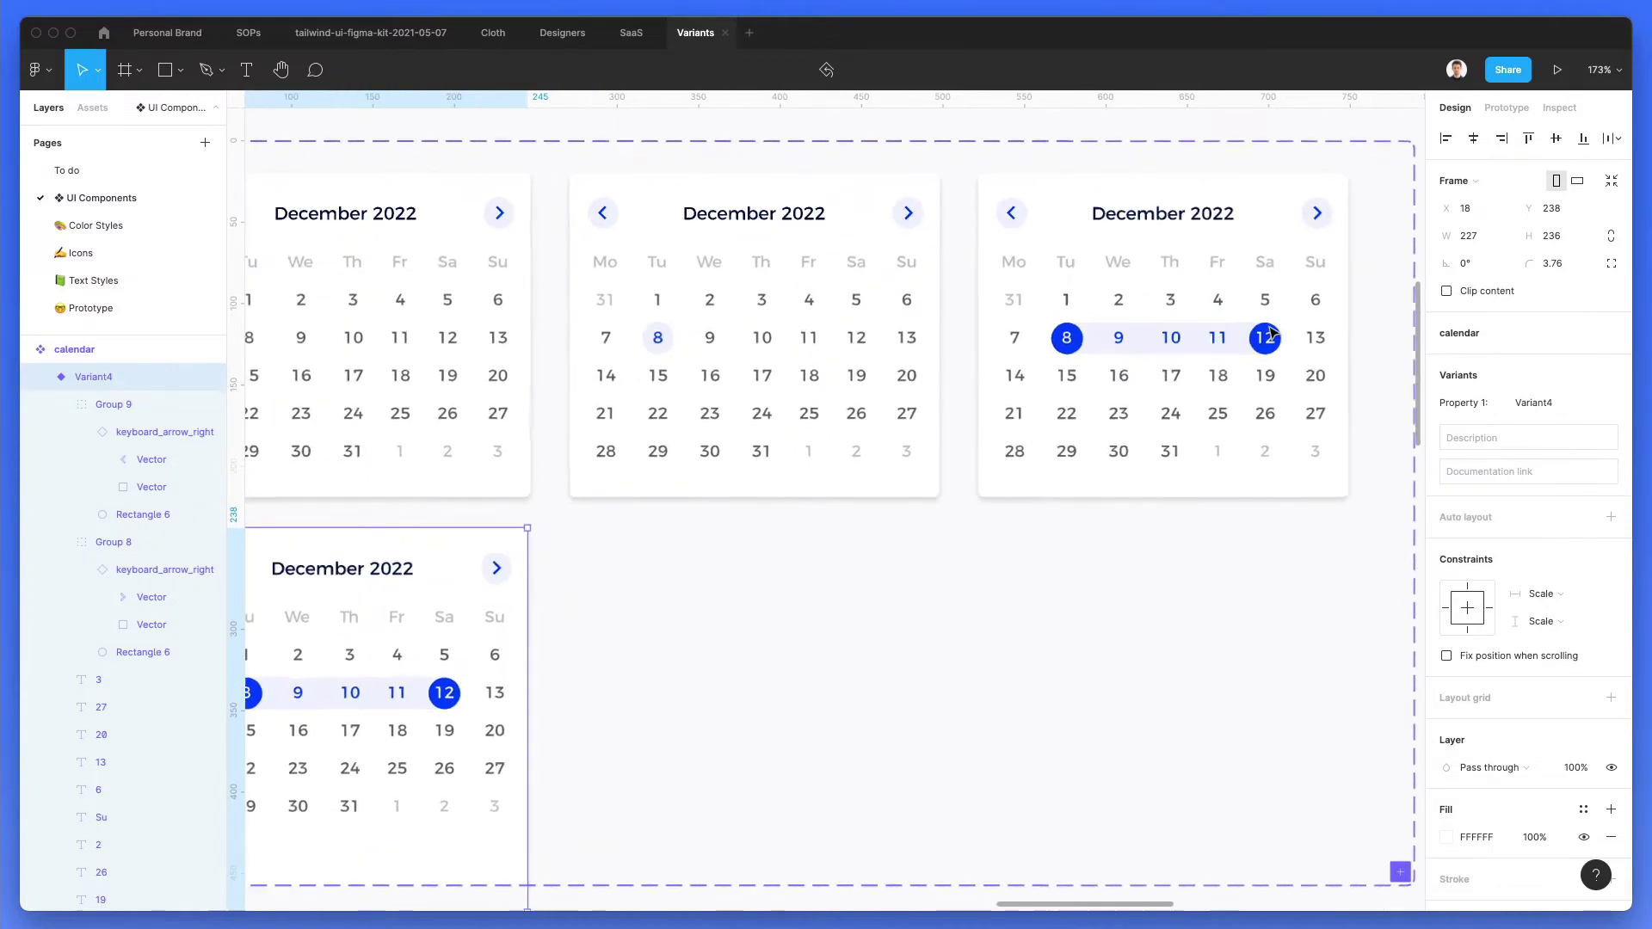
scroll(1213, 340, "up", 10)
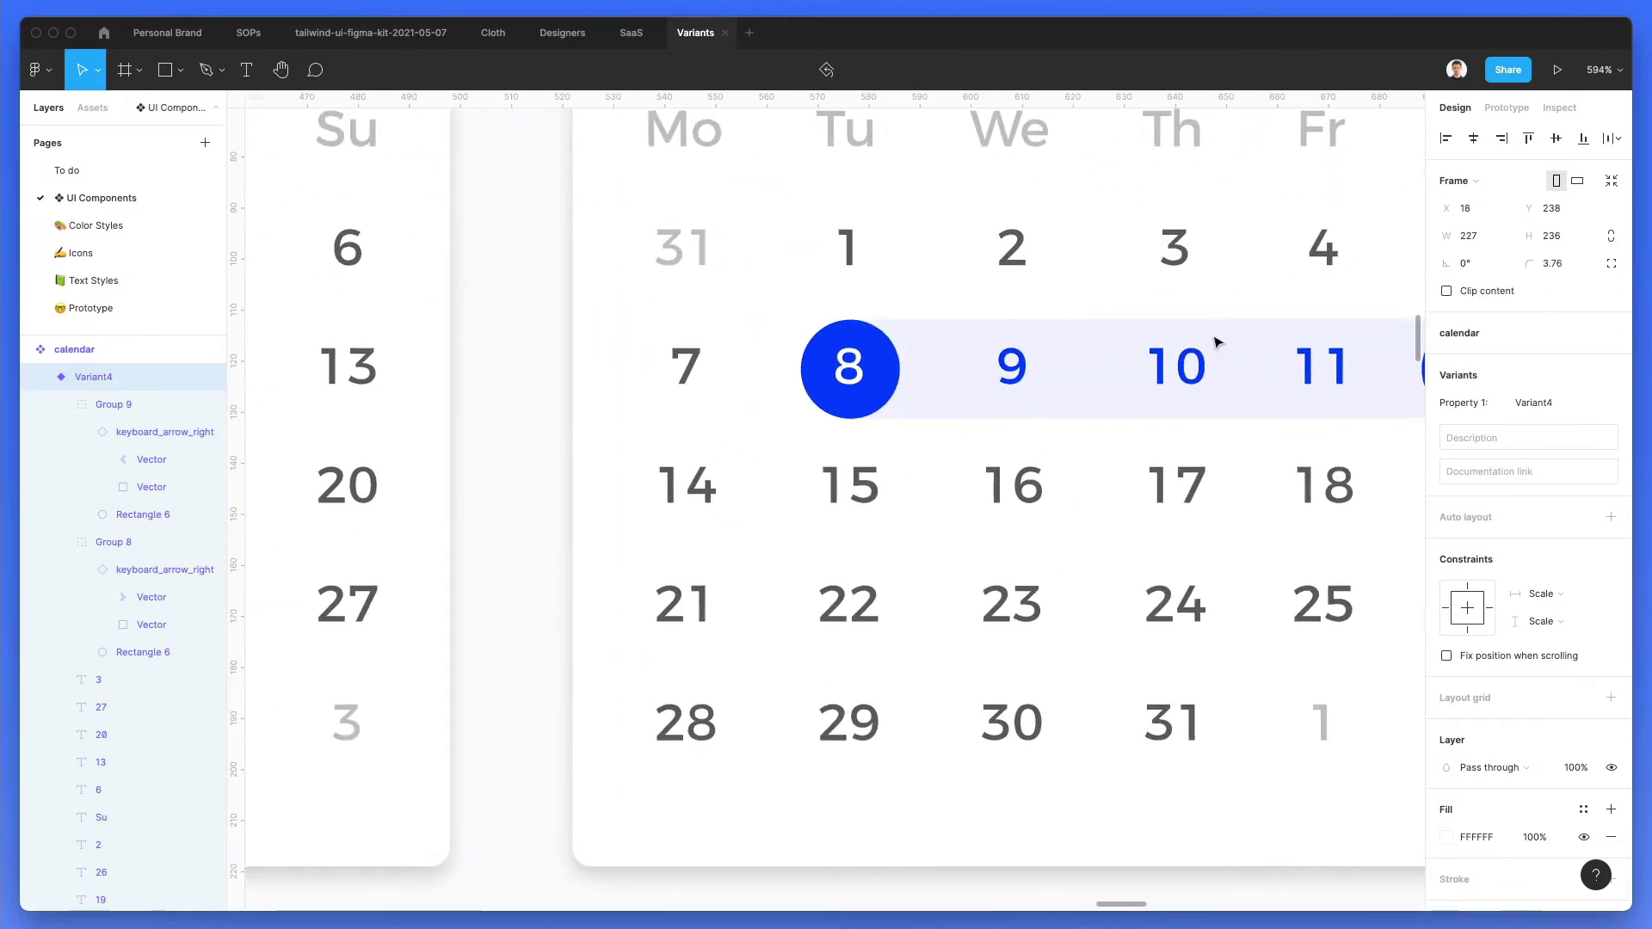
Step: Delete the blue circle behind 12 in the third calendar
scroll(1217, 342, "down", 1)
scroll(1217, 343, "right", 5)
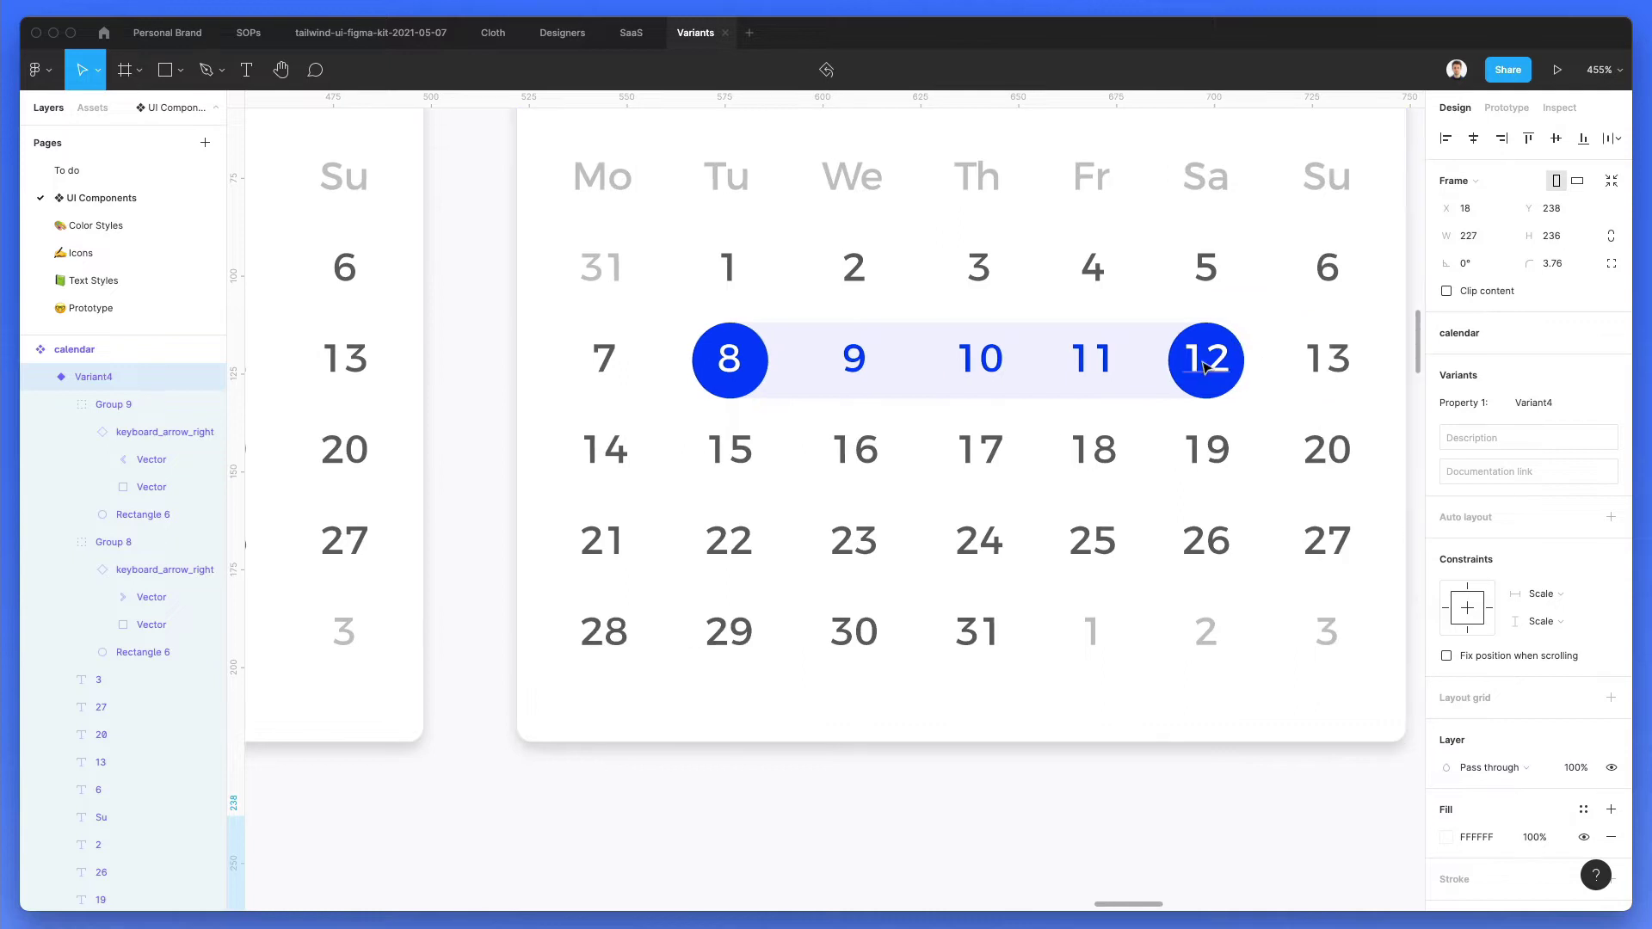
left_click(1207, 360)
key("i")
left_click(1320, 351)
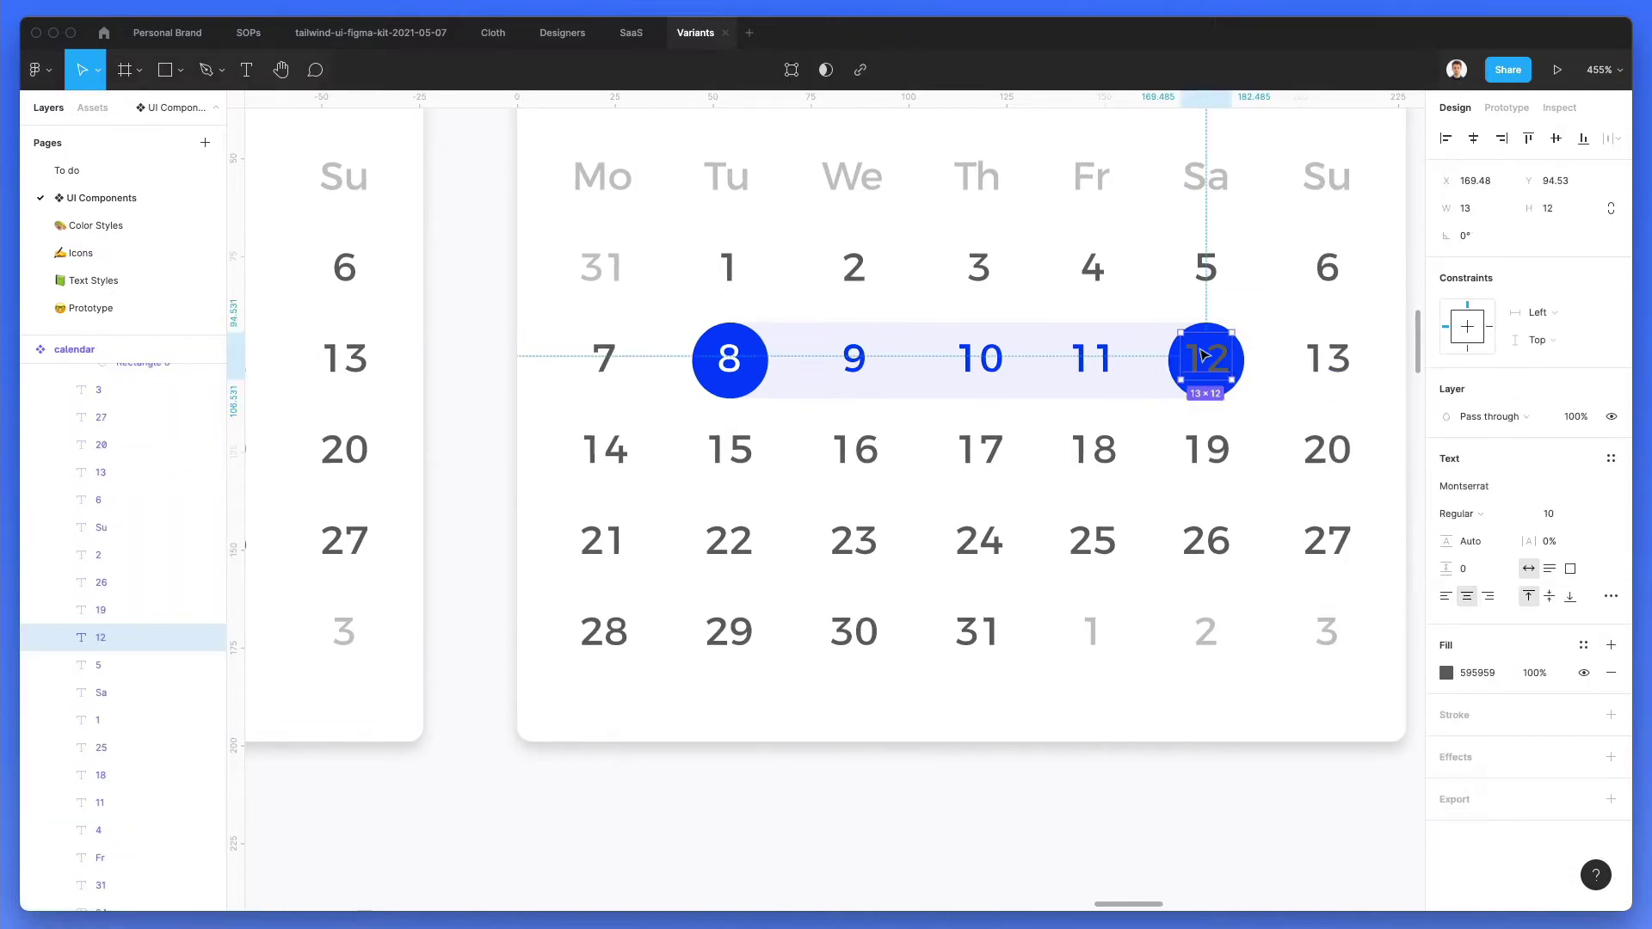
left_click(1205, 331)
key("Delete")
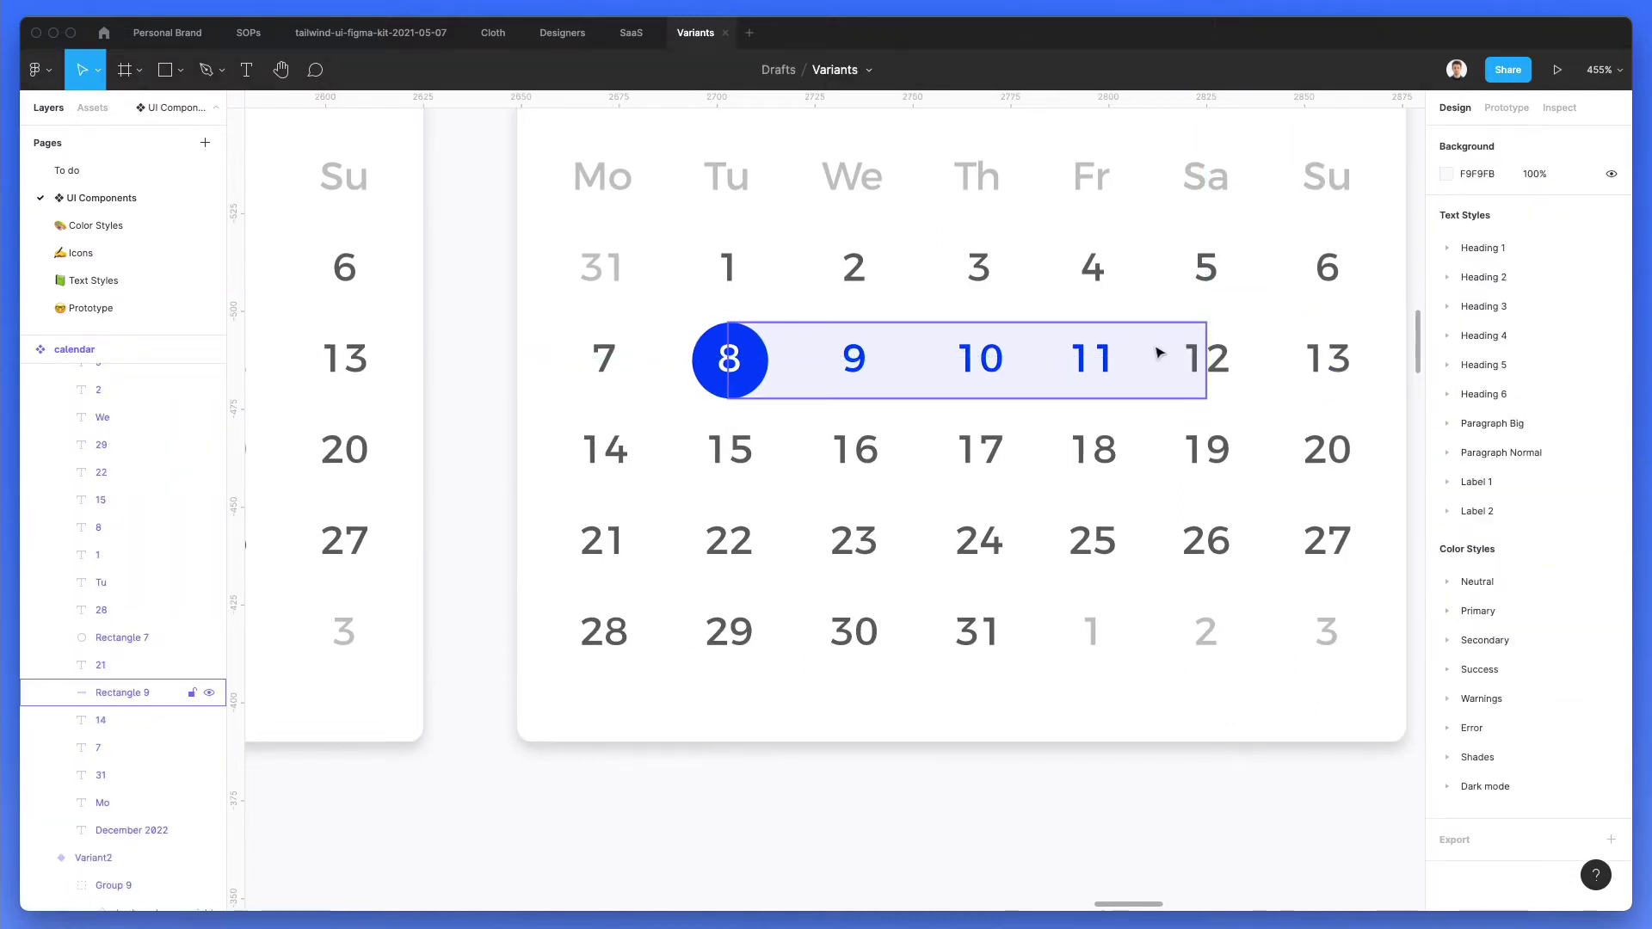
Step: Round the highlight band's corners and resize it to run from 8 to 11
left_click(1163, 354)
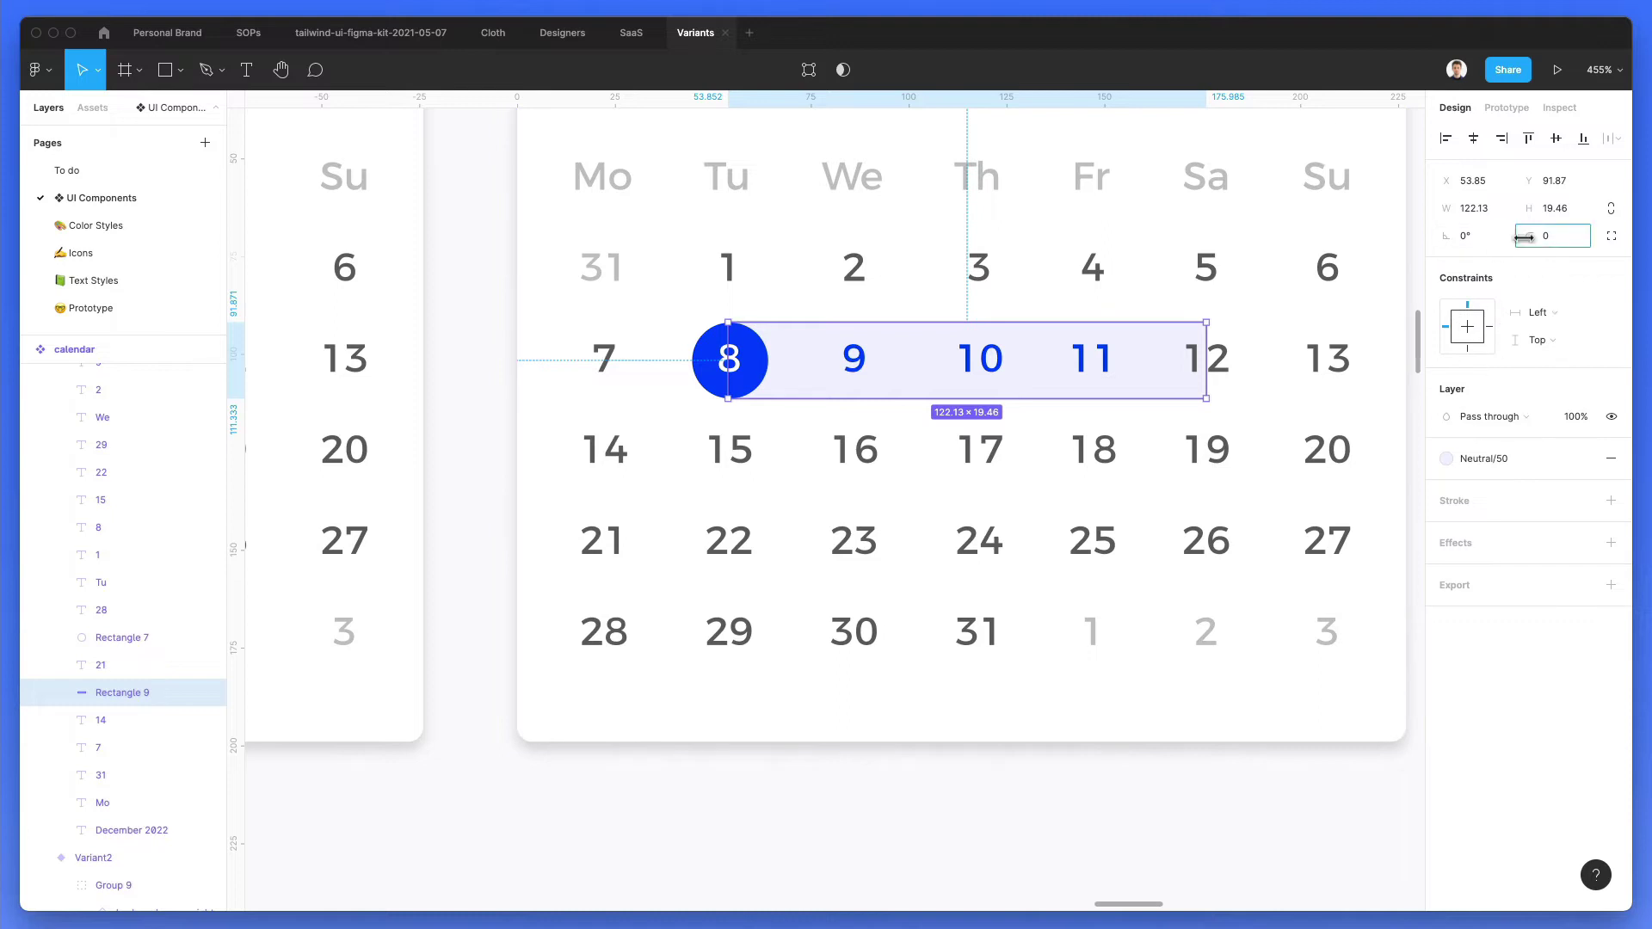
left_click_drag(1526, 238, 457, 245)
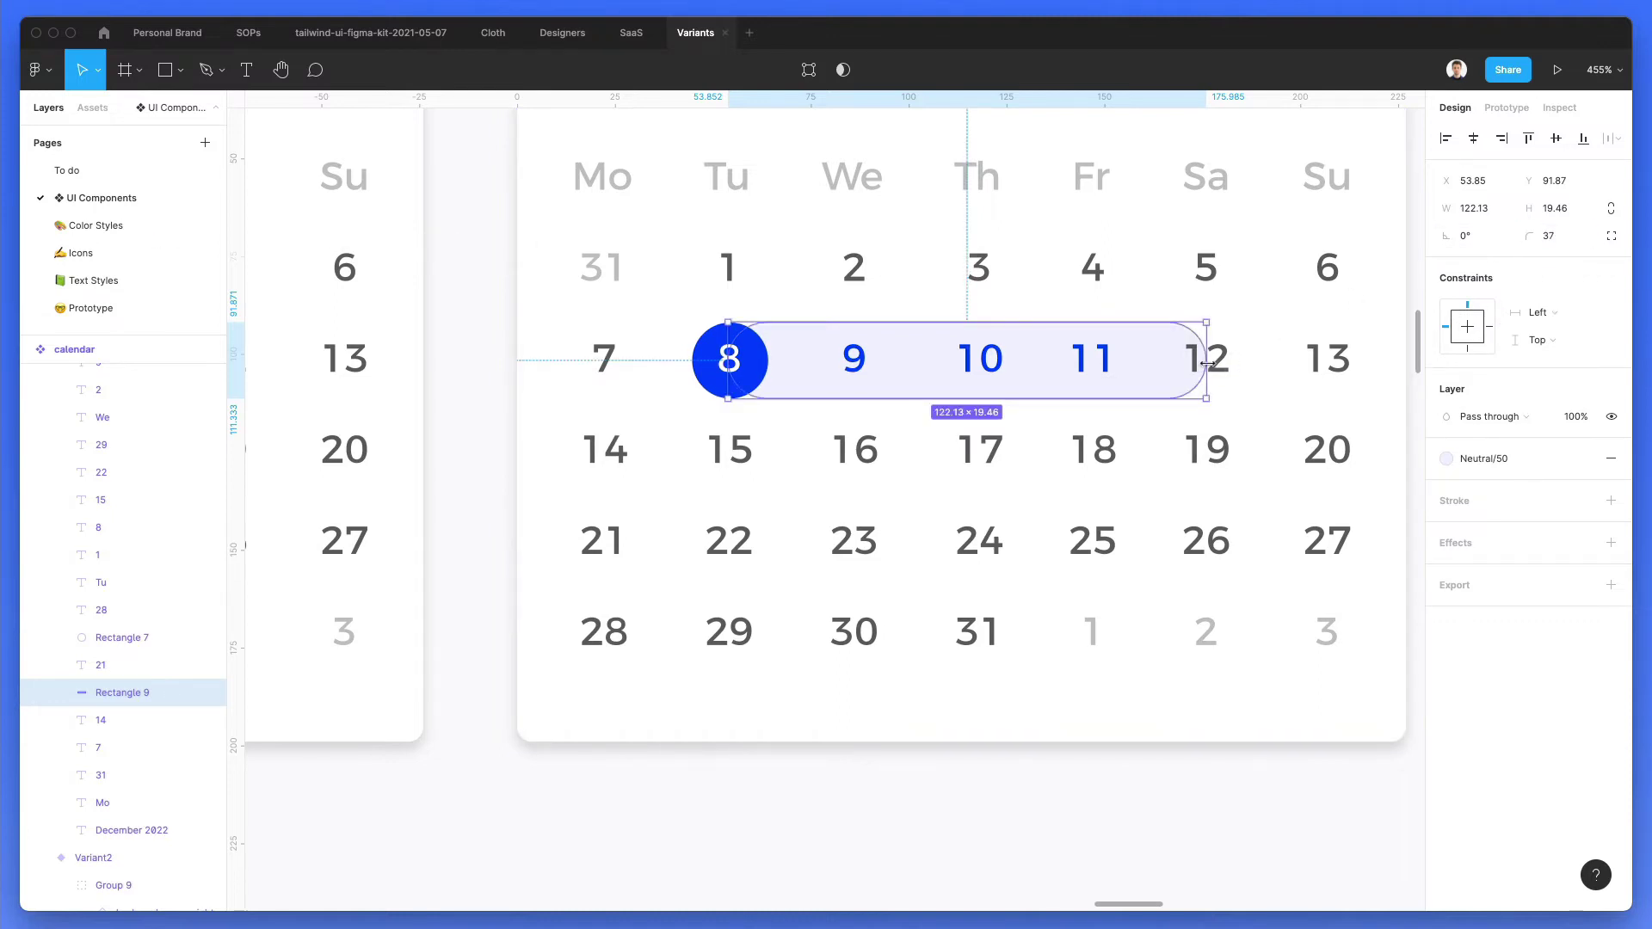
left_click_drag(1208, 360, 1144, 360)
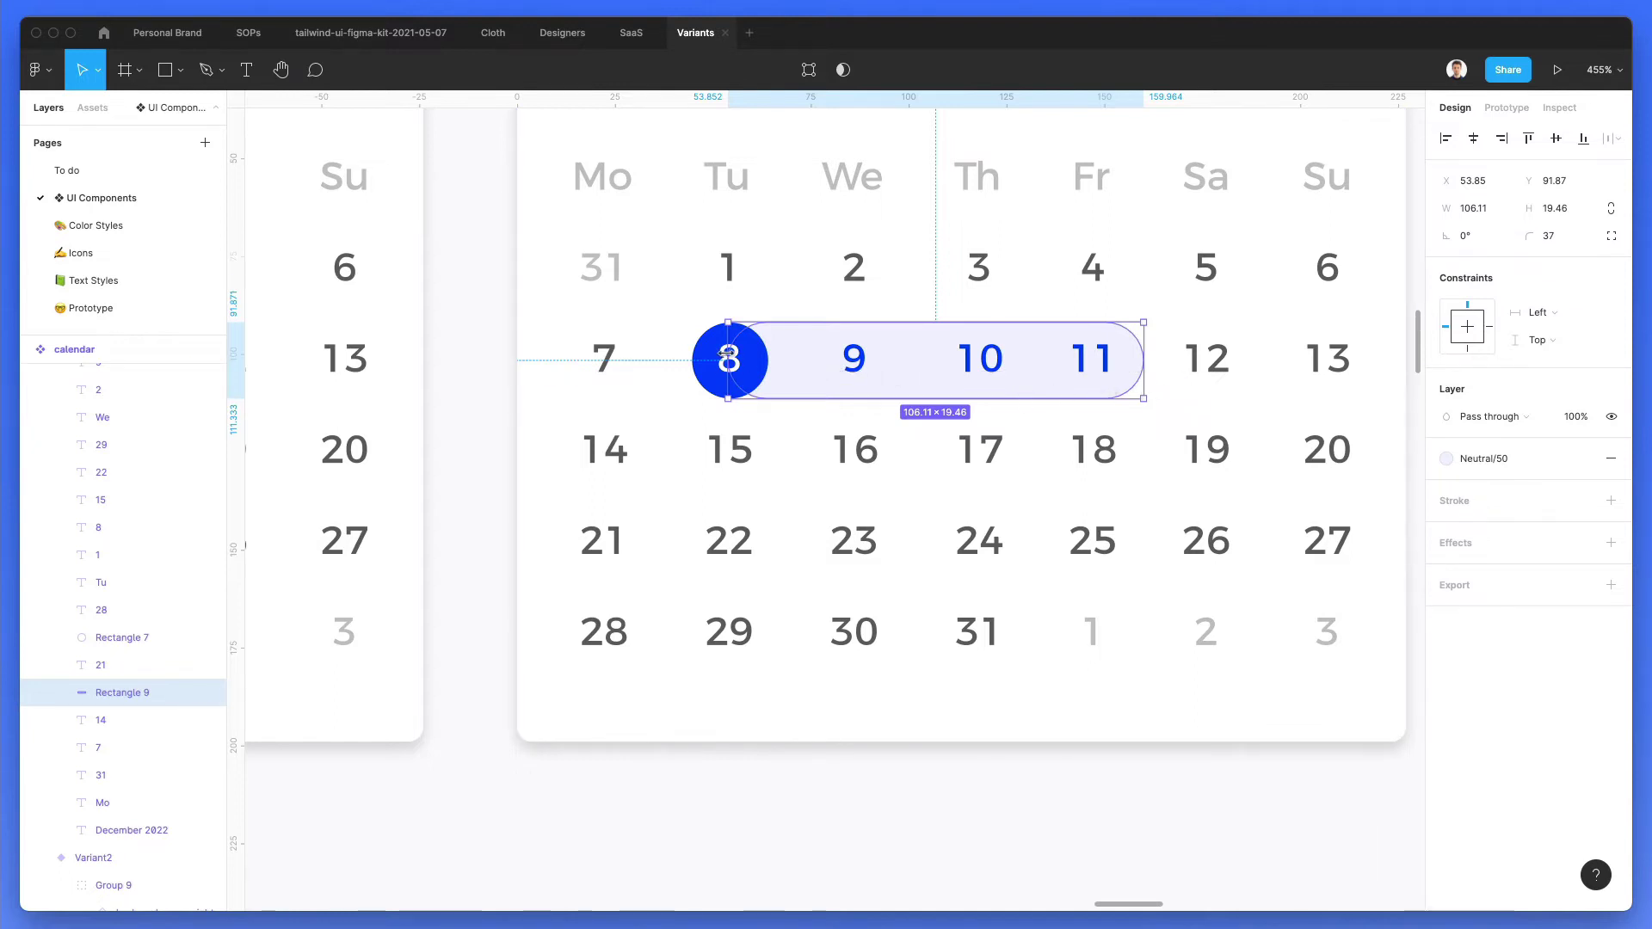
left_click_drag(723, 353, 690, 353)
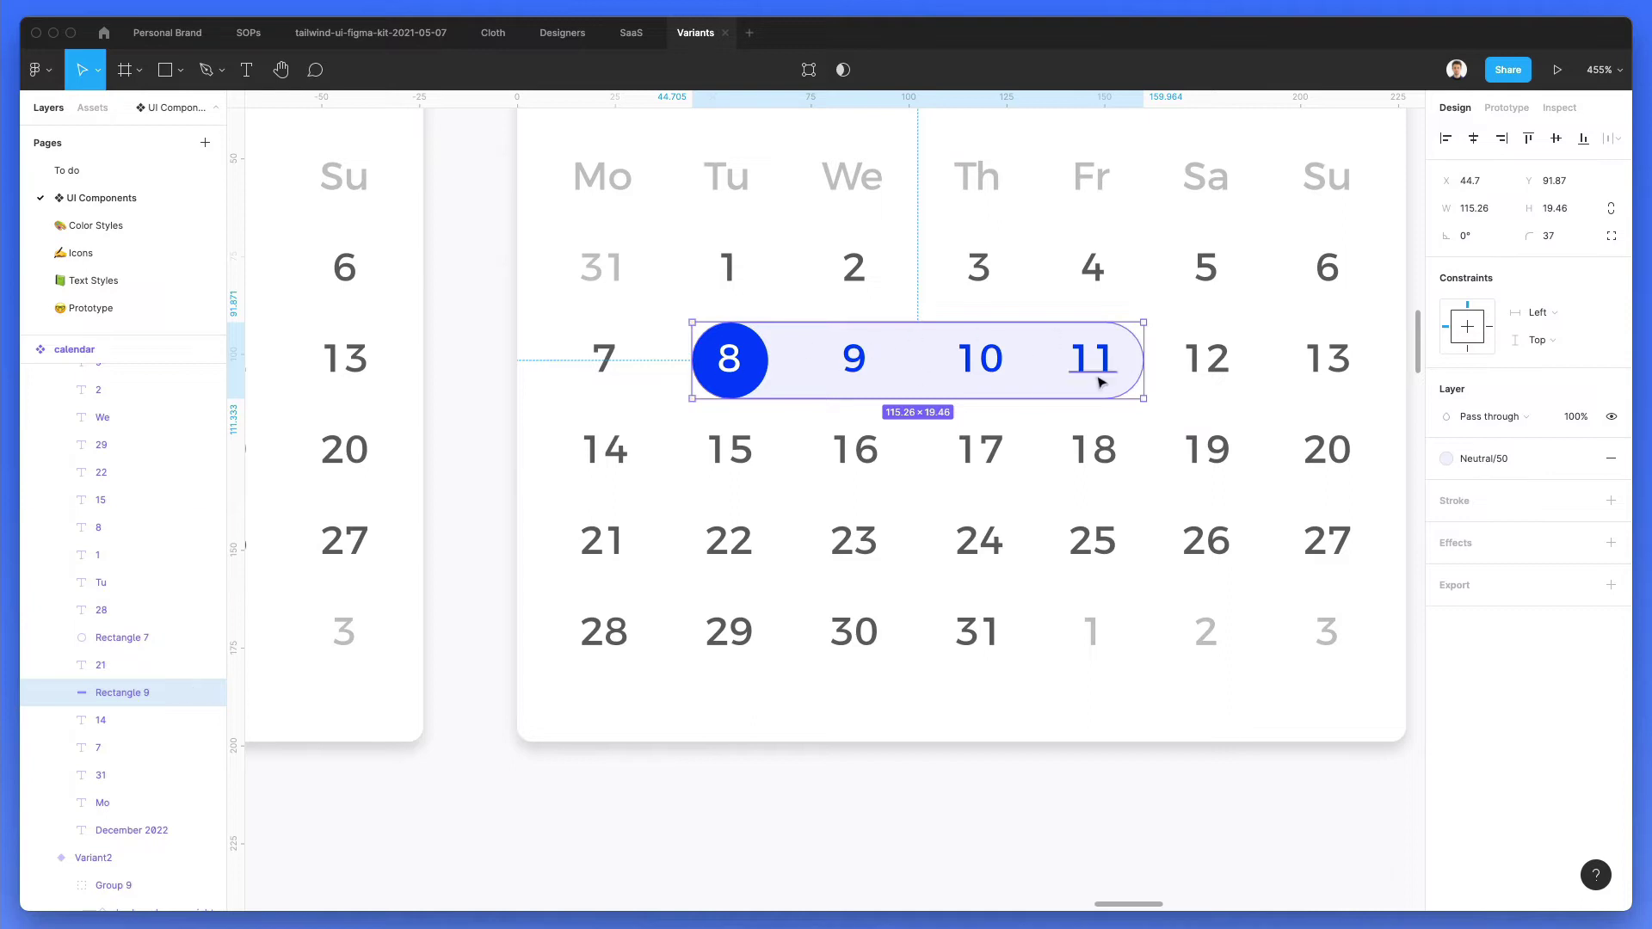
scroll(947, 579, "down", 2)
left_click(1035, 874)
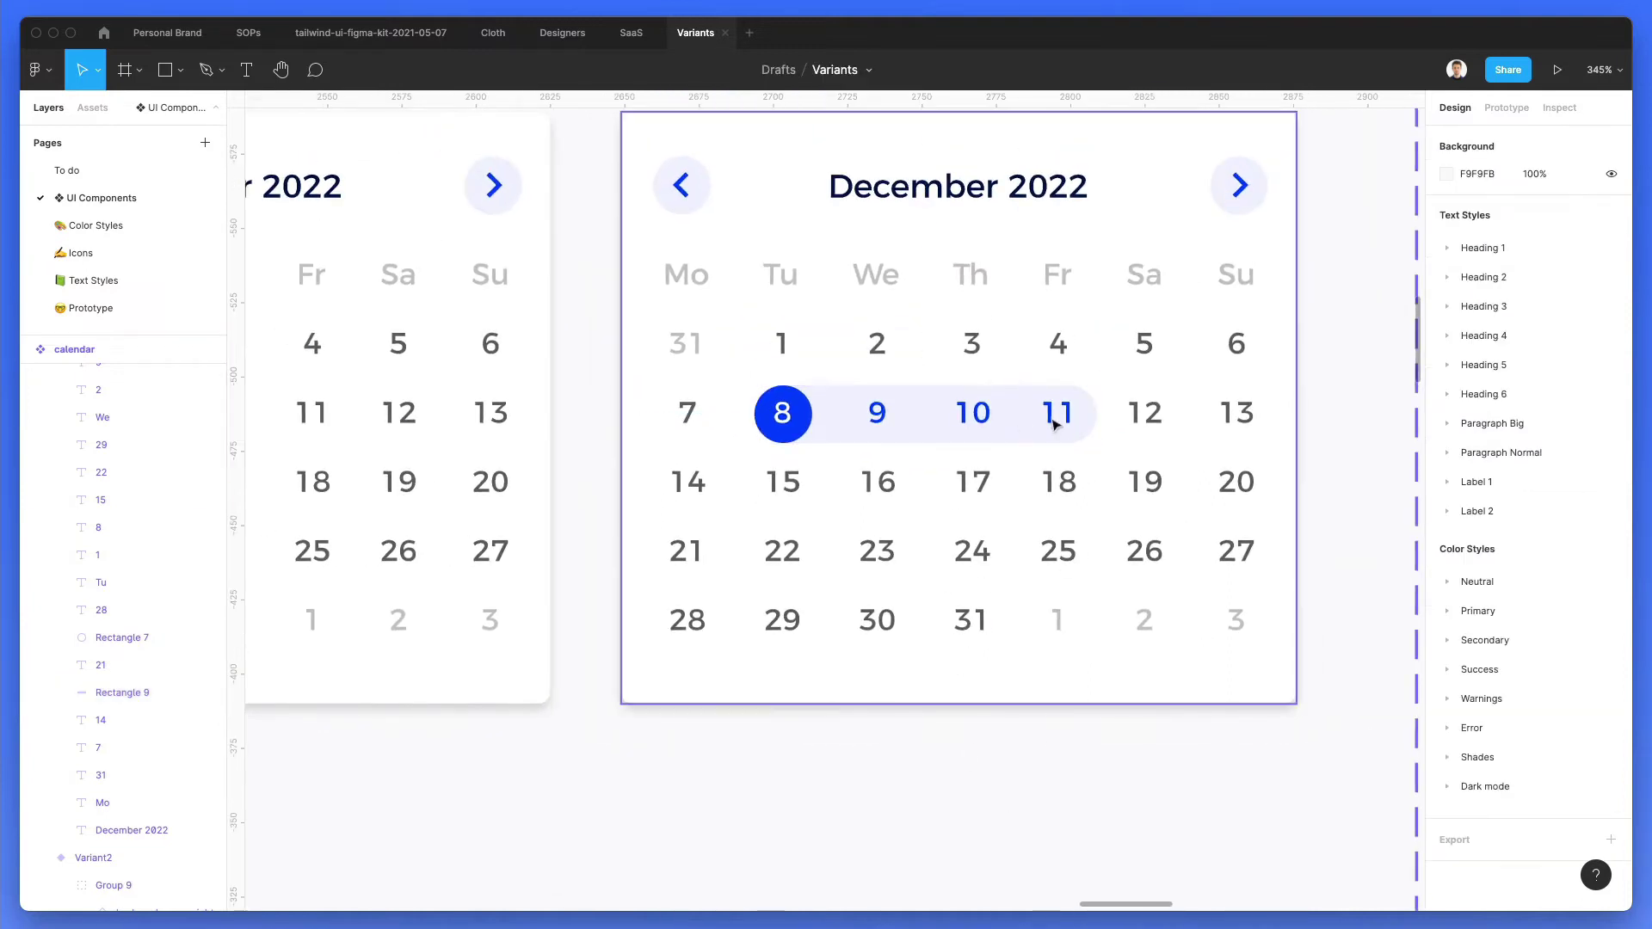
Step: Check the calendar component set, now 588 tall, then deselect it
scroll(1072, 460, "left", 5)
scroll(1072, 460, "down", 2)
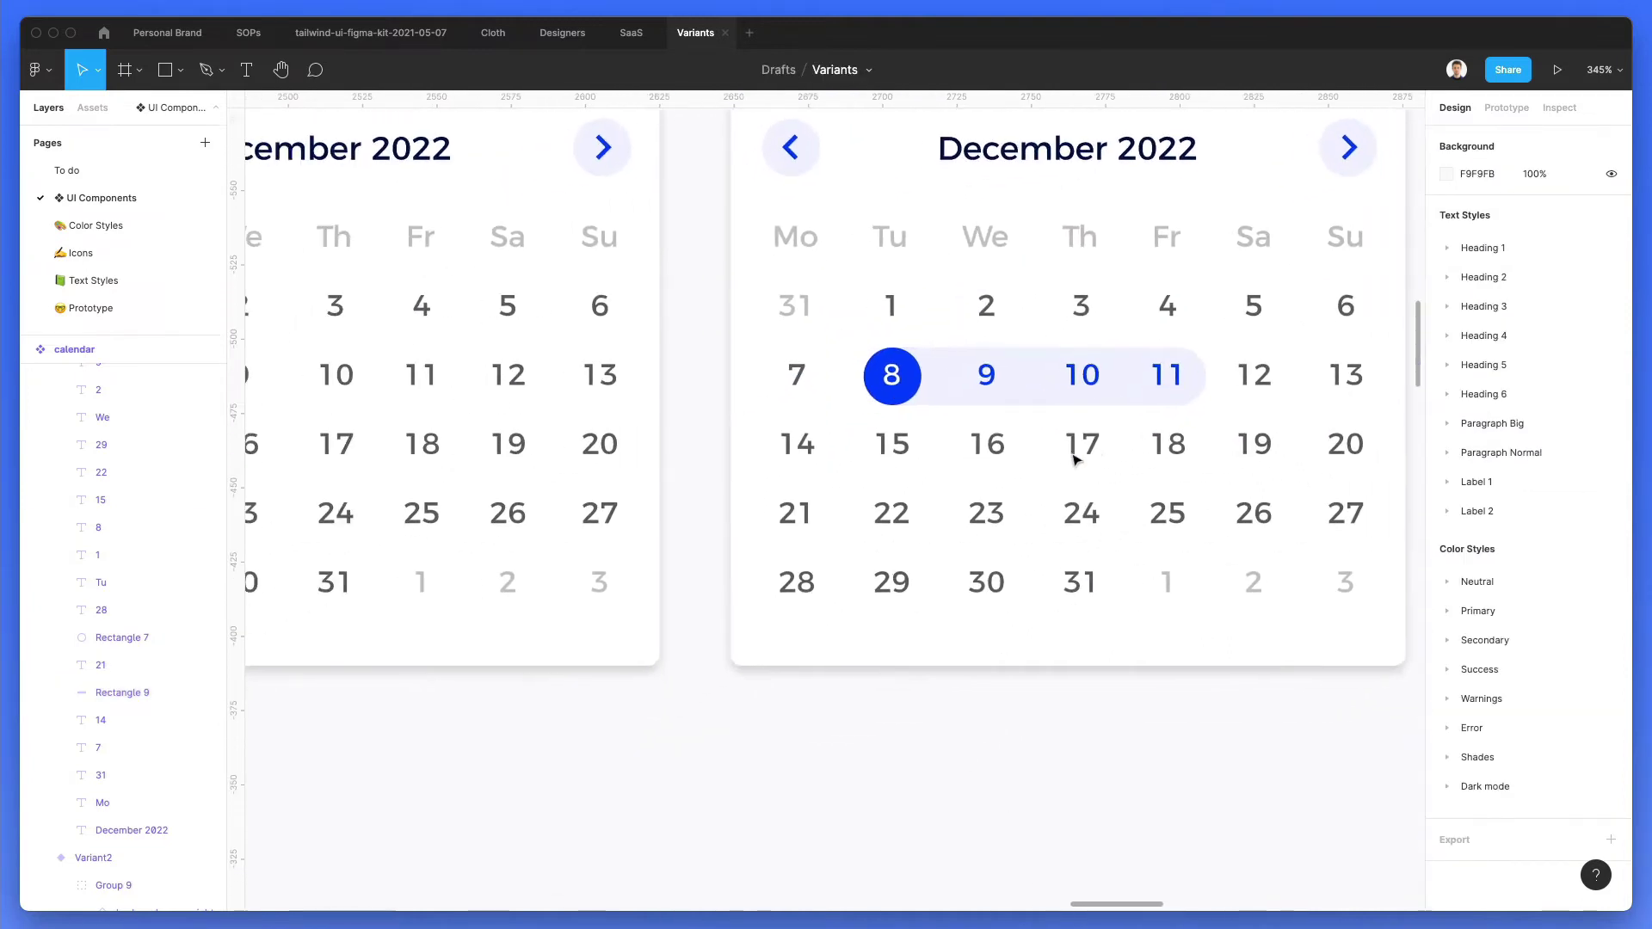
scroll(1075, 460, "down", 3)
scroll(1077, 457, "down", 5)
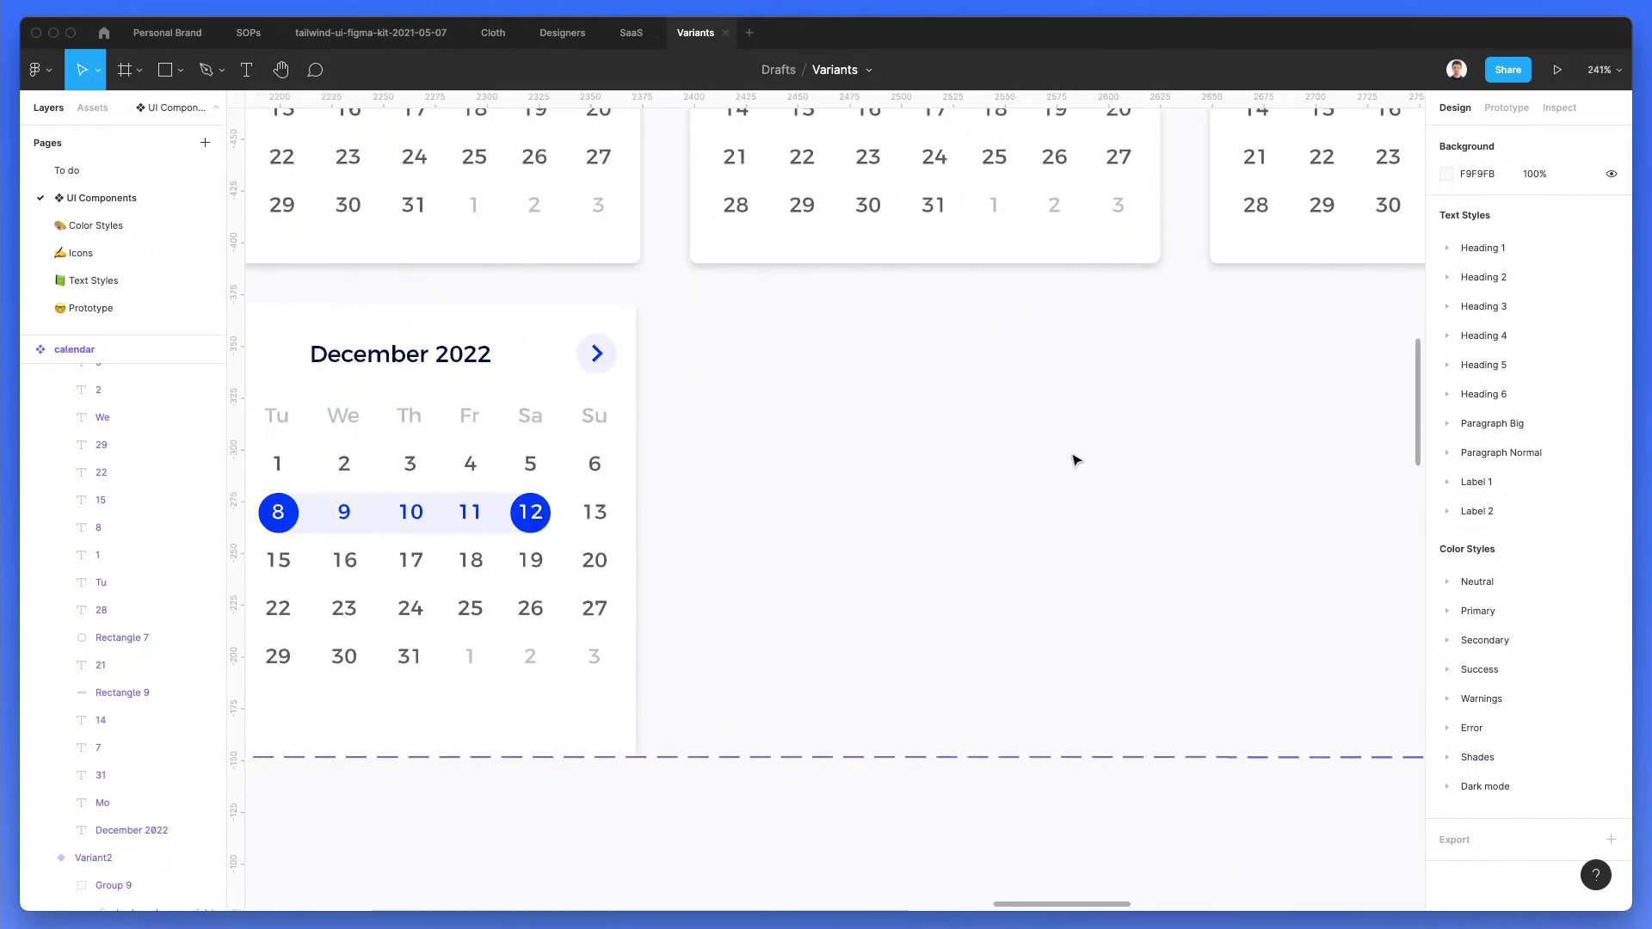
scroll(547, 405, "up", 3)
scroll(547, 405, "down", 4)
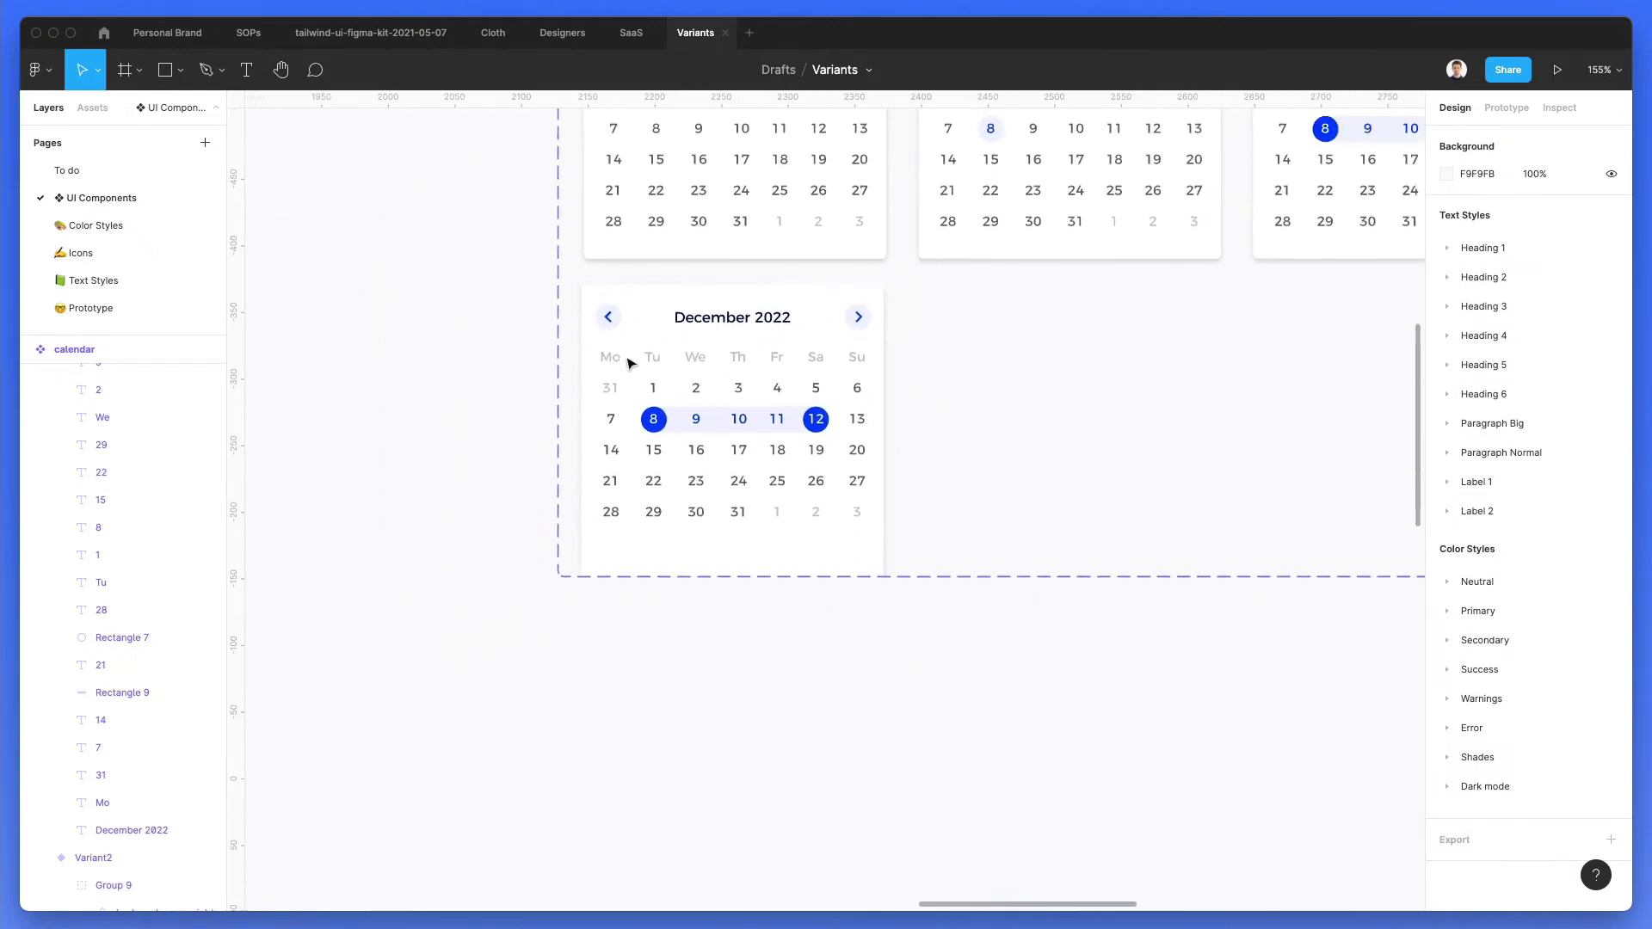
scroll(576, 243, "up", 3)
left_click(577, 243)
scroll(1065, 594, "down", 3)
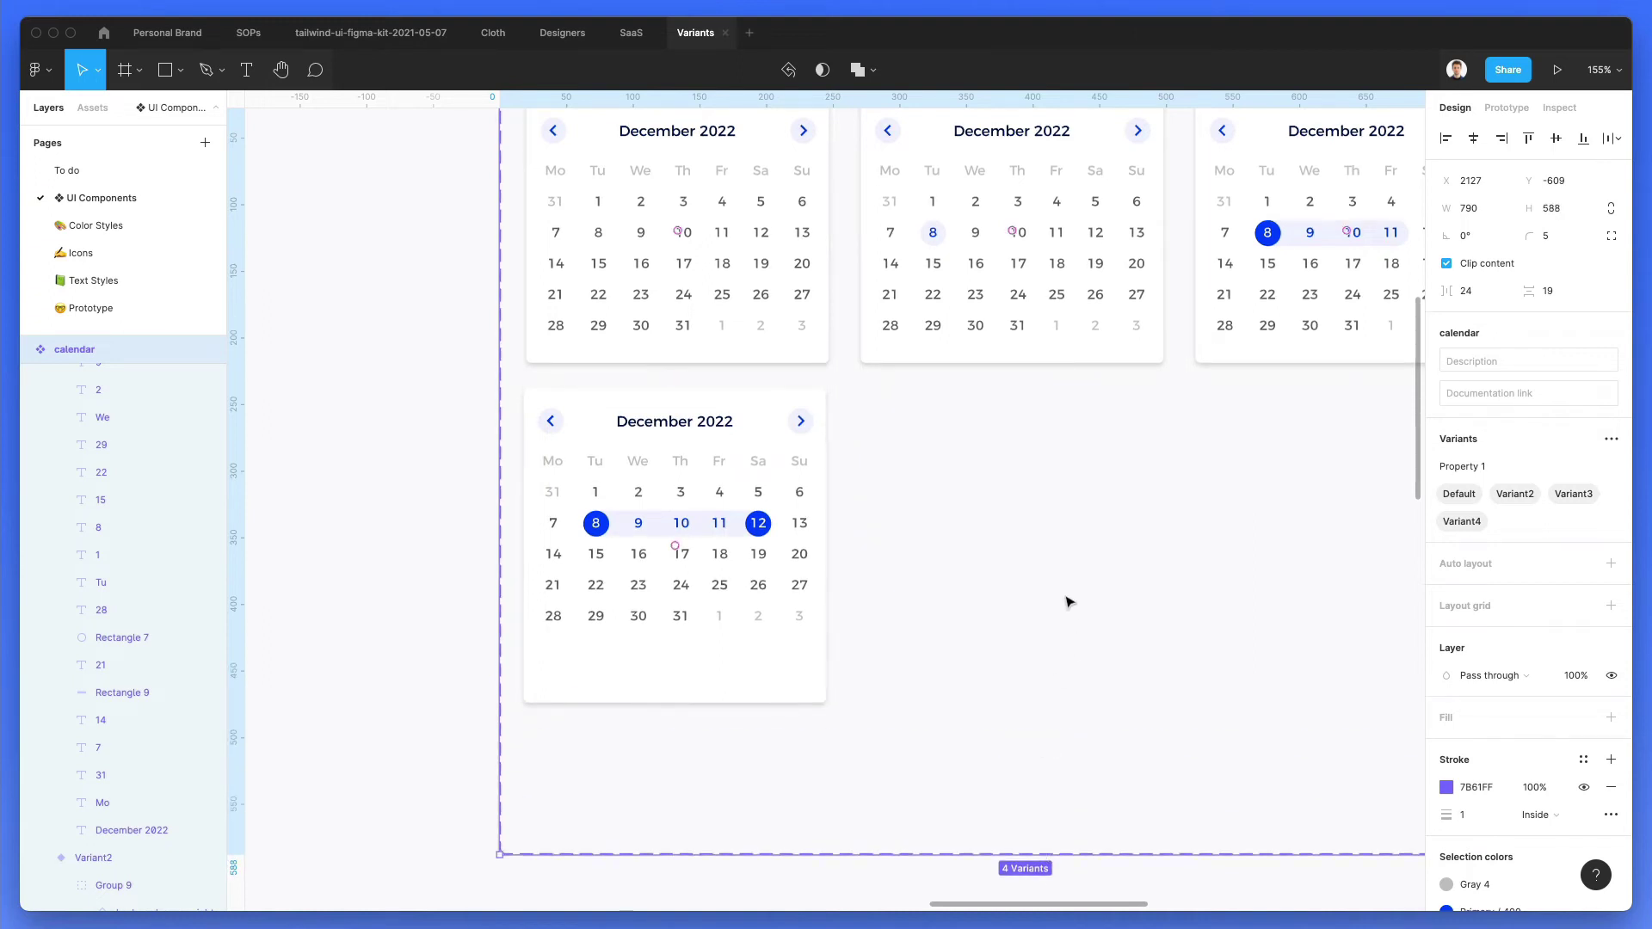
key("Escape")
scroll(642, 551, "up", 3)
Step: Duplicate the 7 below the date grid and change its text to 'Add reminder'
scroll(645, 637, "down", 2)
scroll(642, 645, "up", 3)
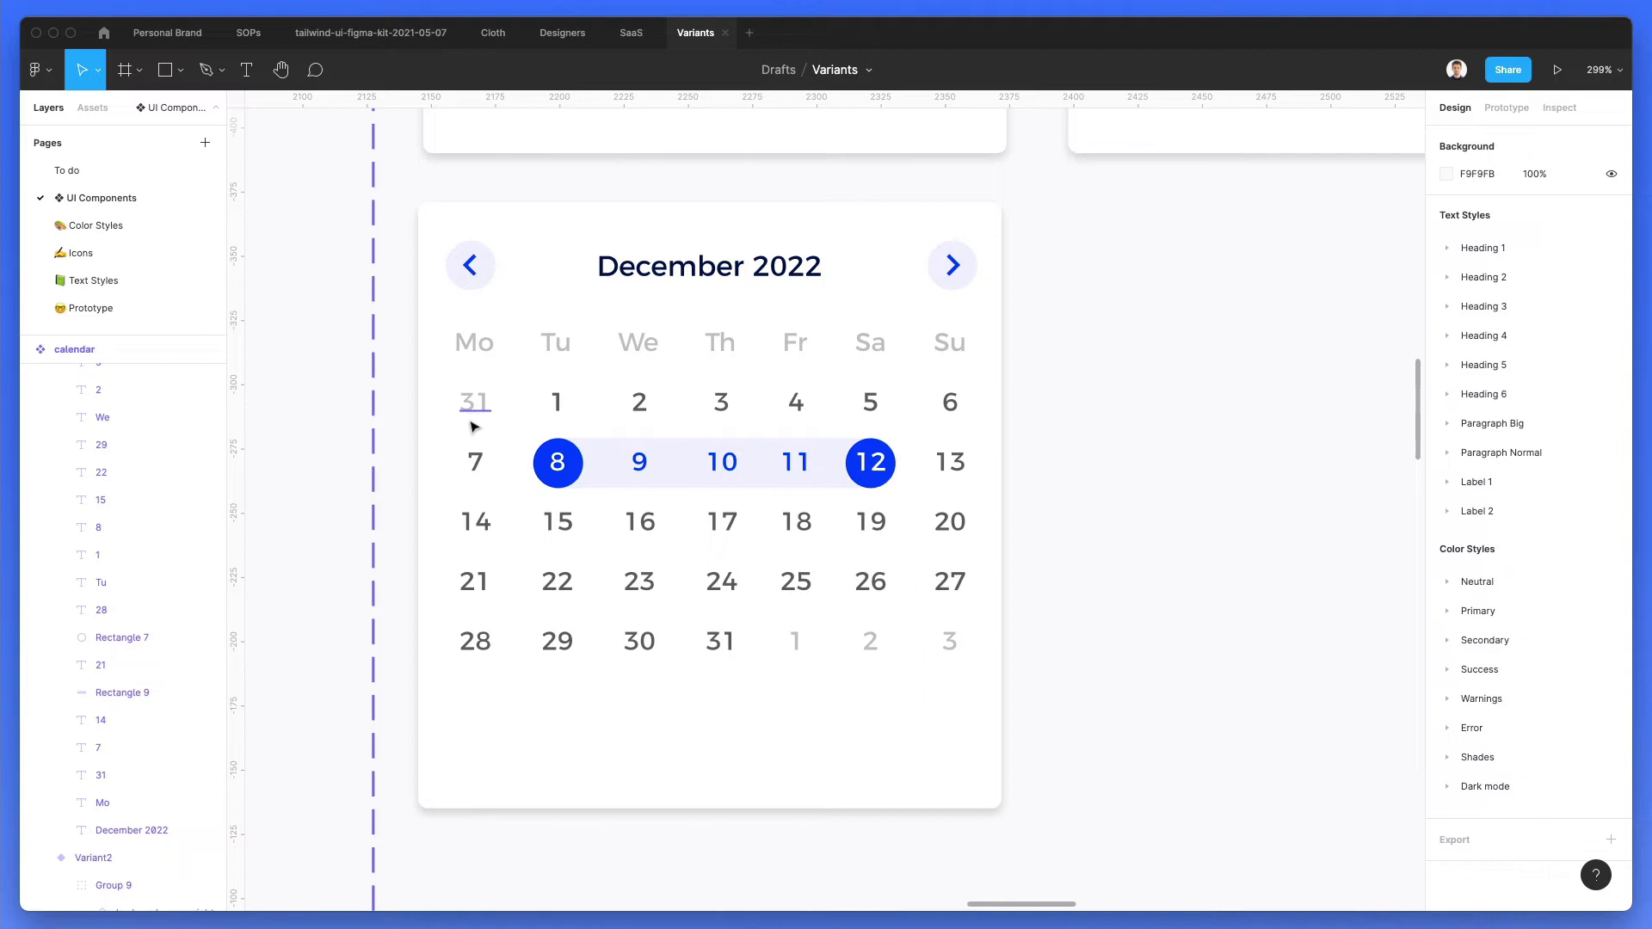
left_click_drag(476, 463, 479, 698)
double_click(479, 698)
type("Add reminder")
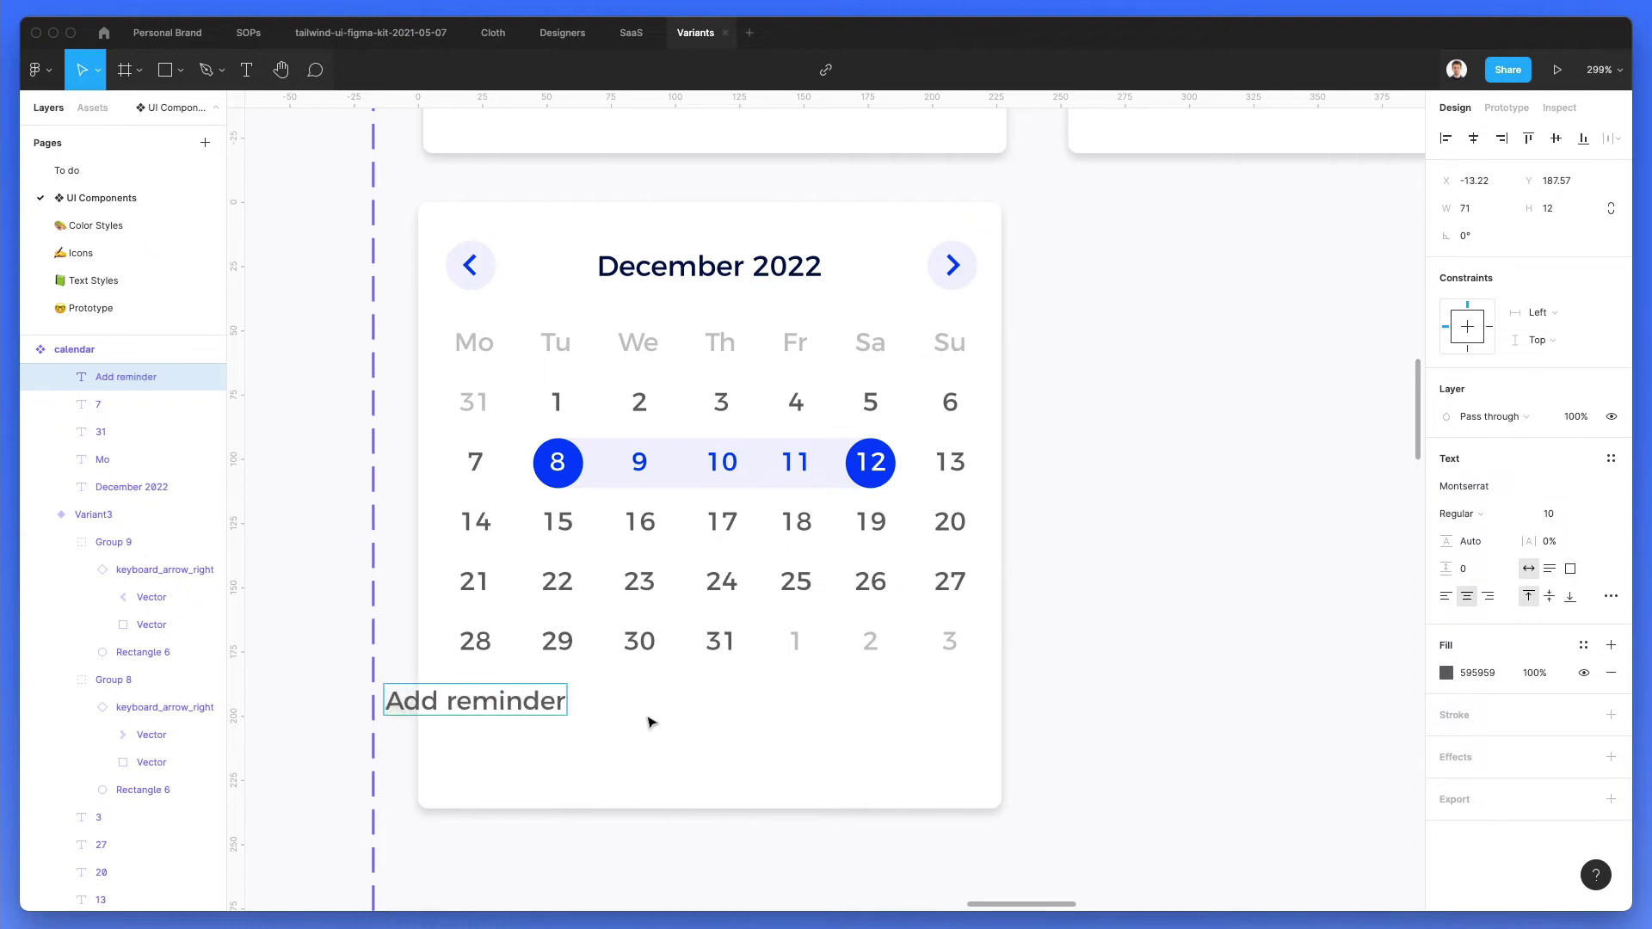
key("Escape")
Step: Position the Add reminder label and enlarge the Variant4 card to 227×256
left_click_drag(483, 694, 596, 719)
left_click(884, 702)
left_click(594, 704)
key("Escape")
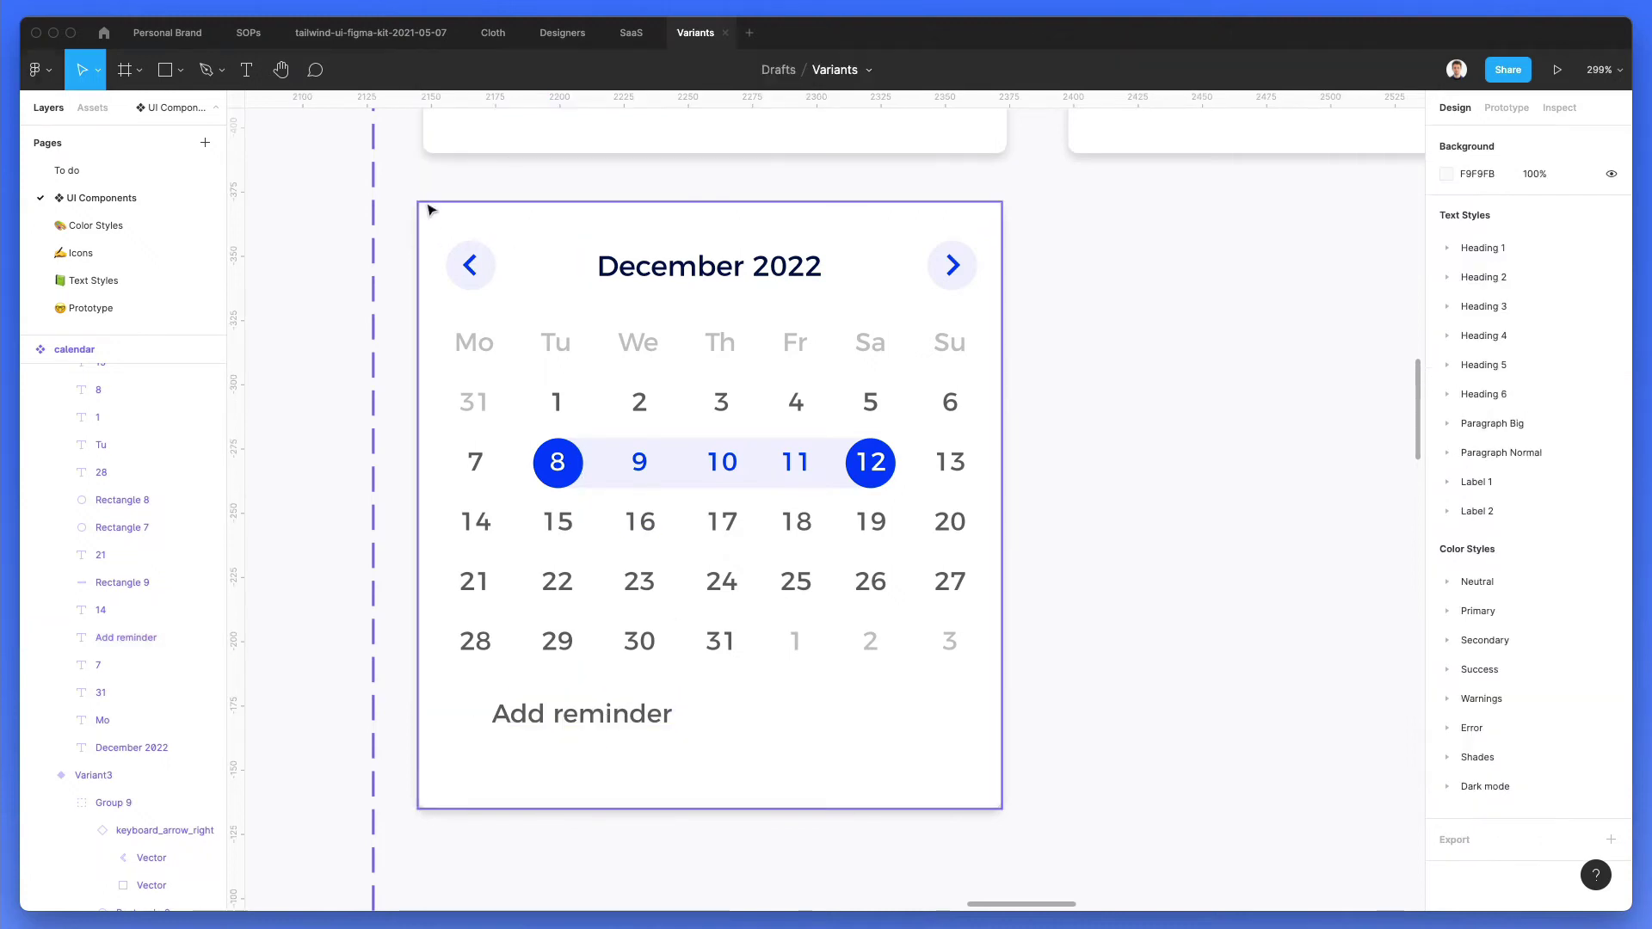
left_click(430, 210)
left_click_drag(719, 805, 719, 858)
key("Escape")
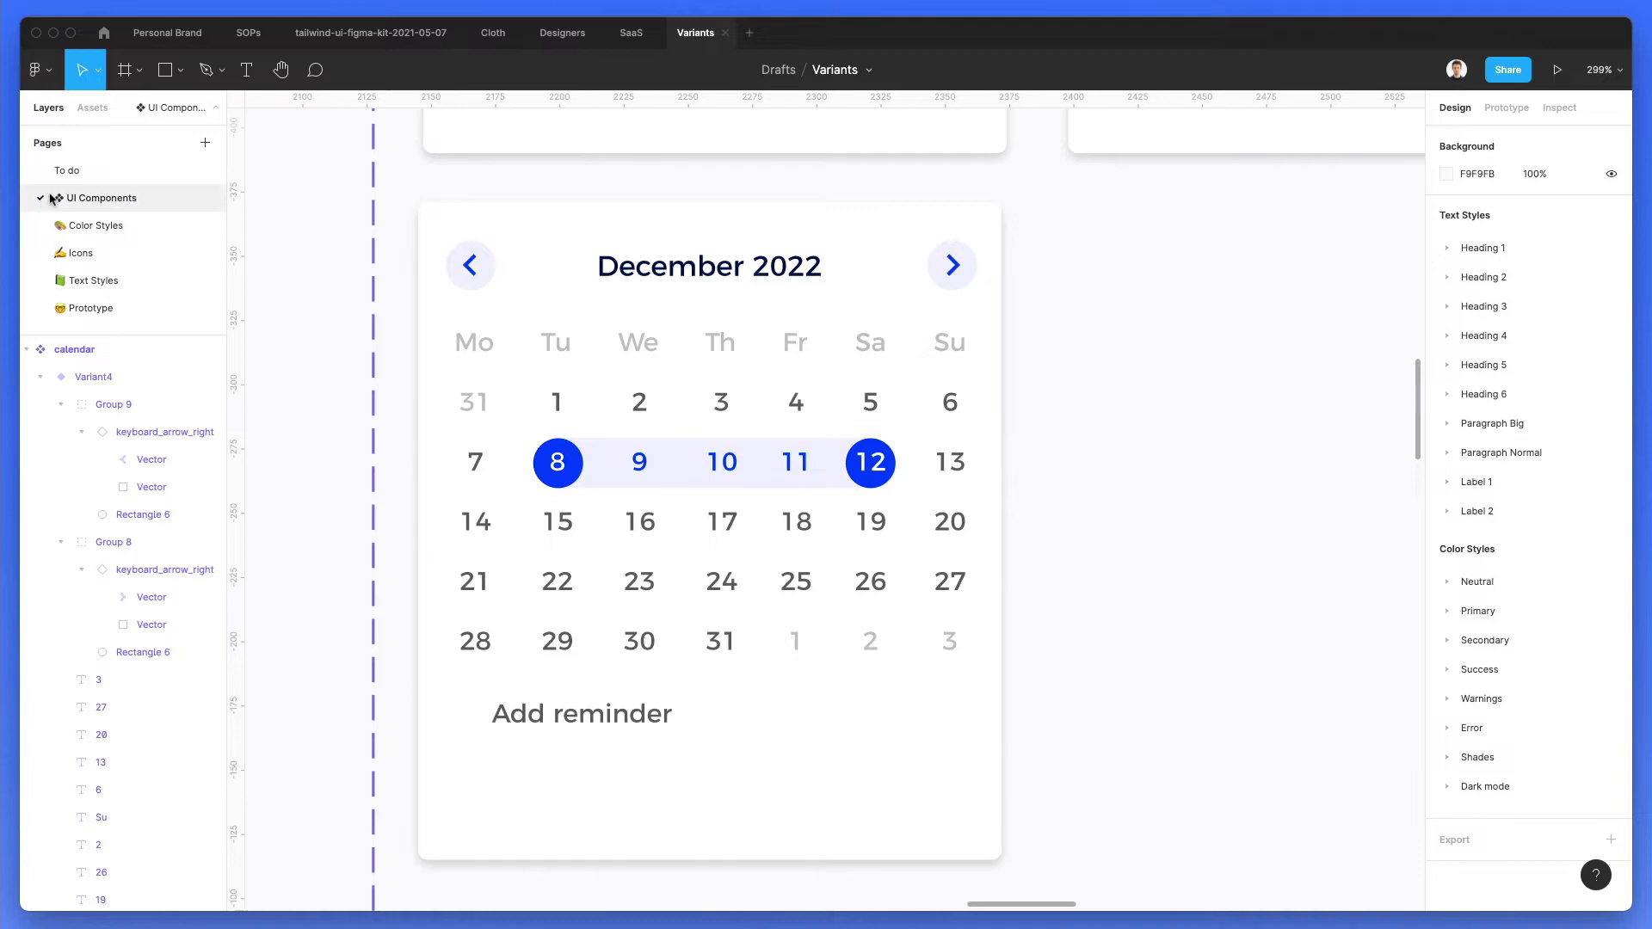
Step: Search the assets for 'add' and drop the add_circle_outline icon beside 'Add reminder'
left_click(116, 250)
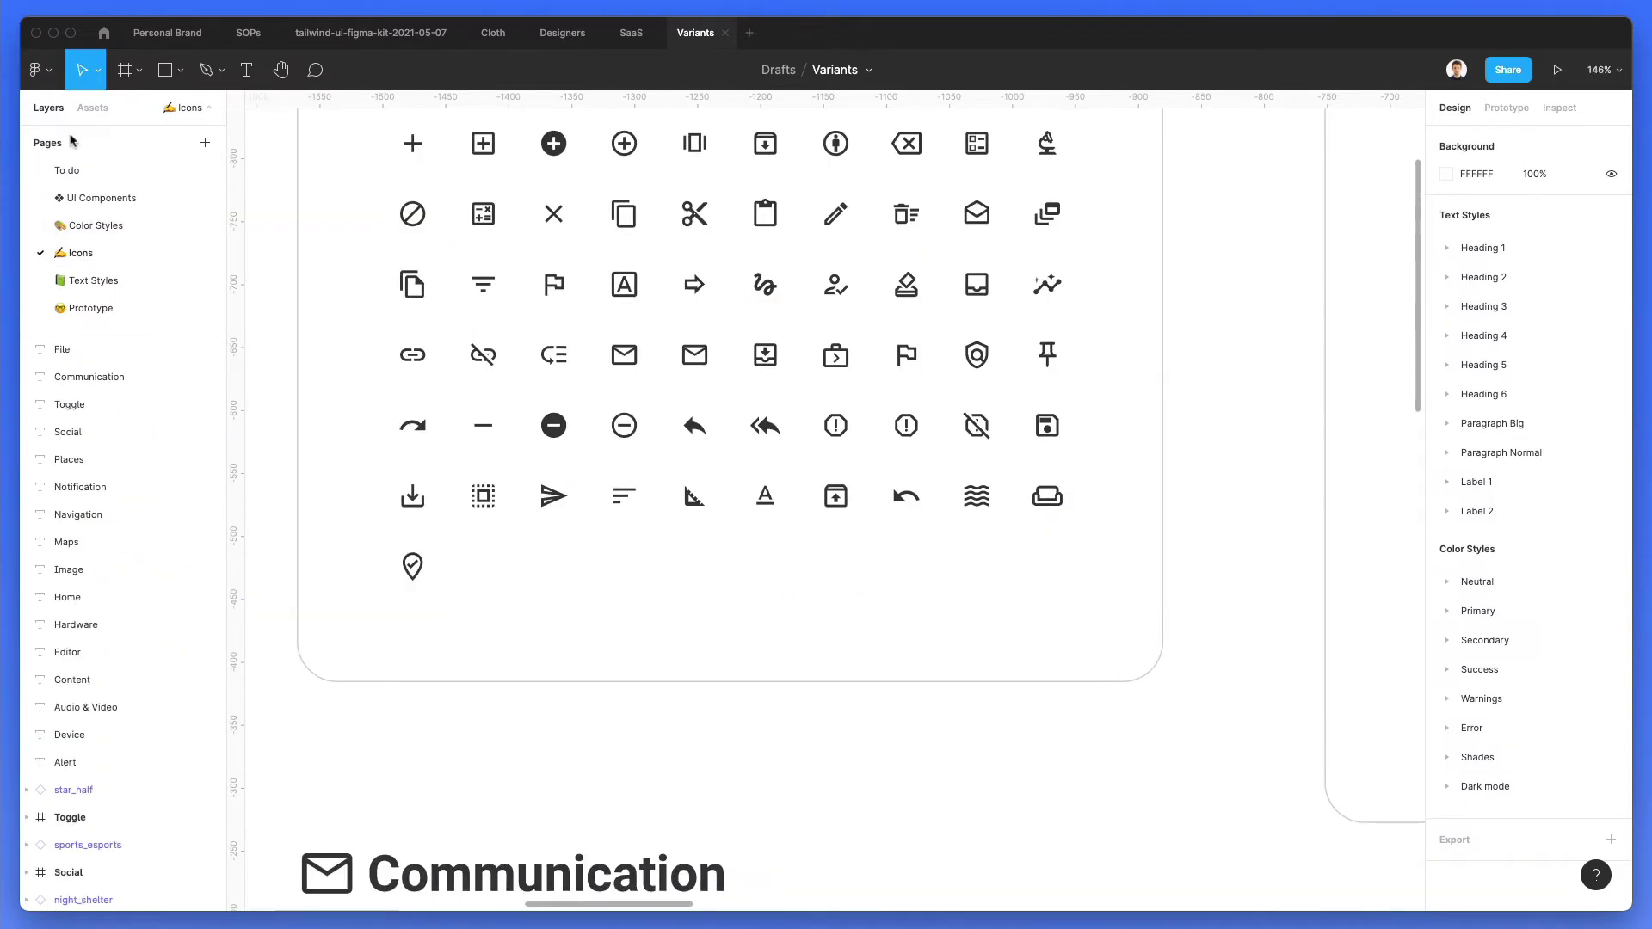
left_click(86, 199)
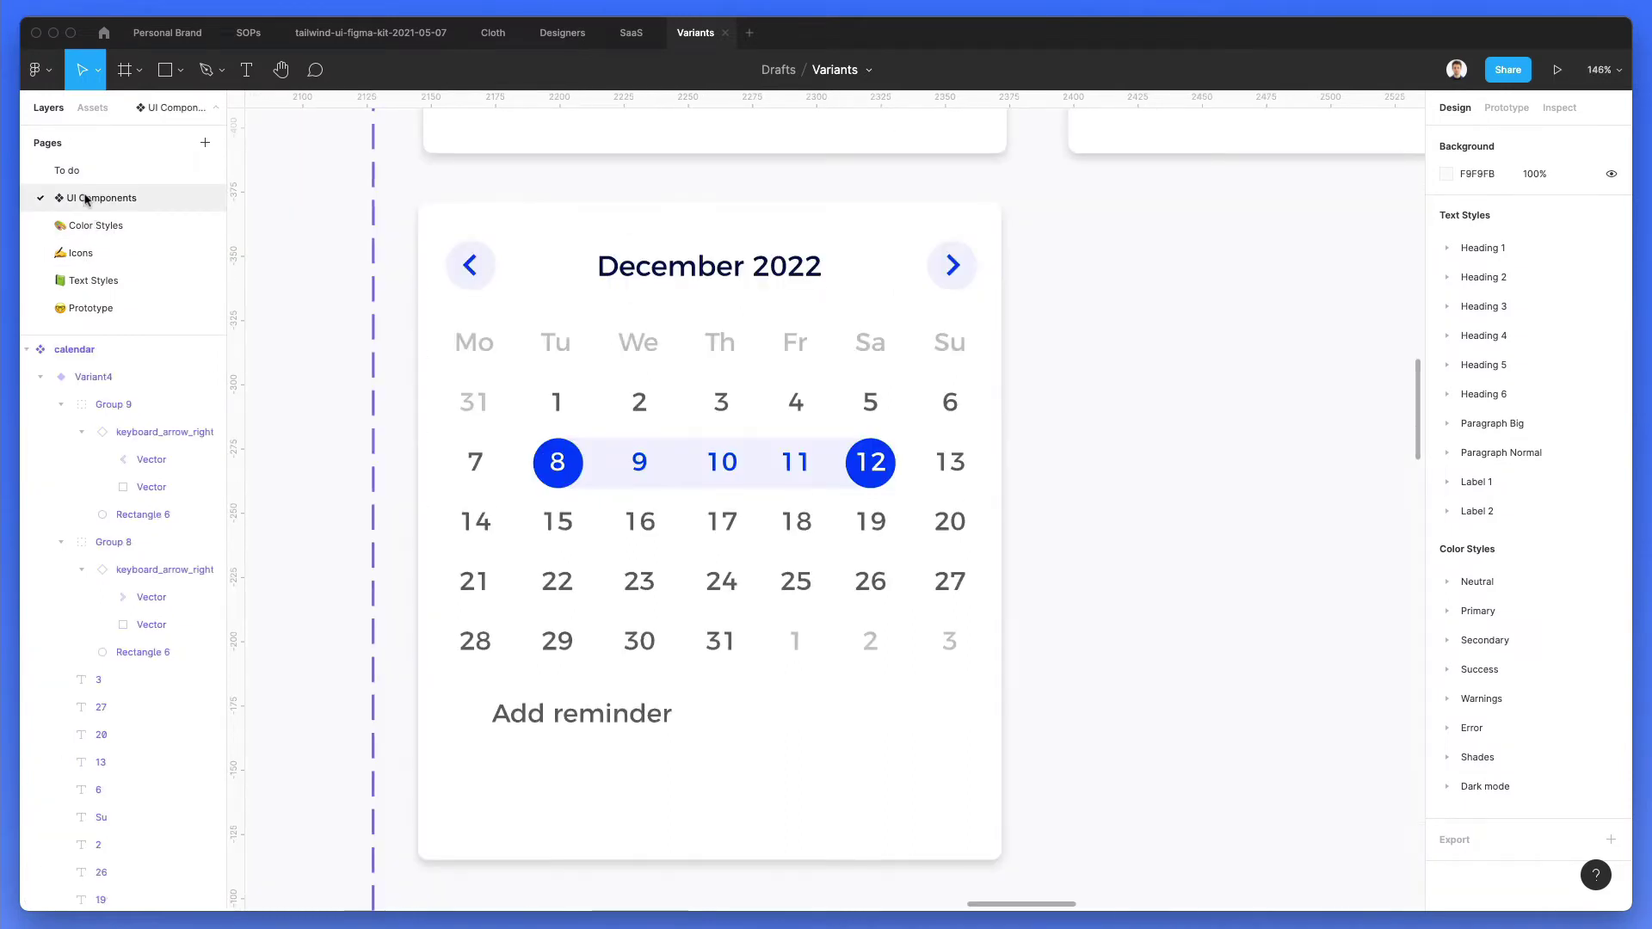
left_click(106, 110)
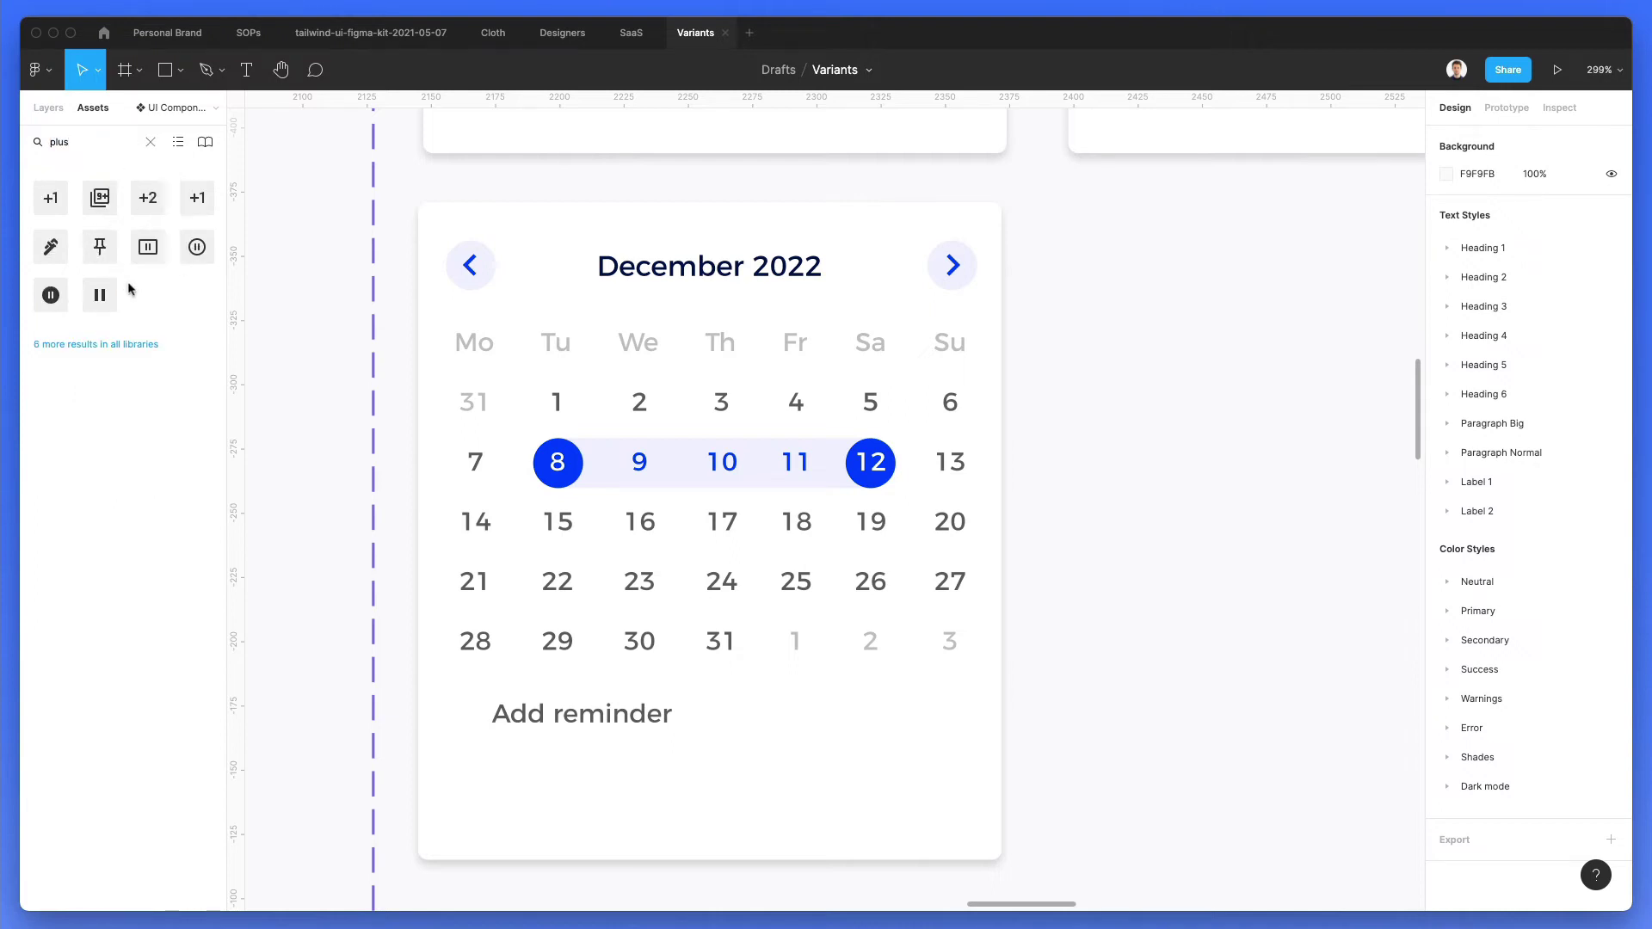
key("BackSpace")
key("BackSpace")
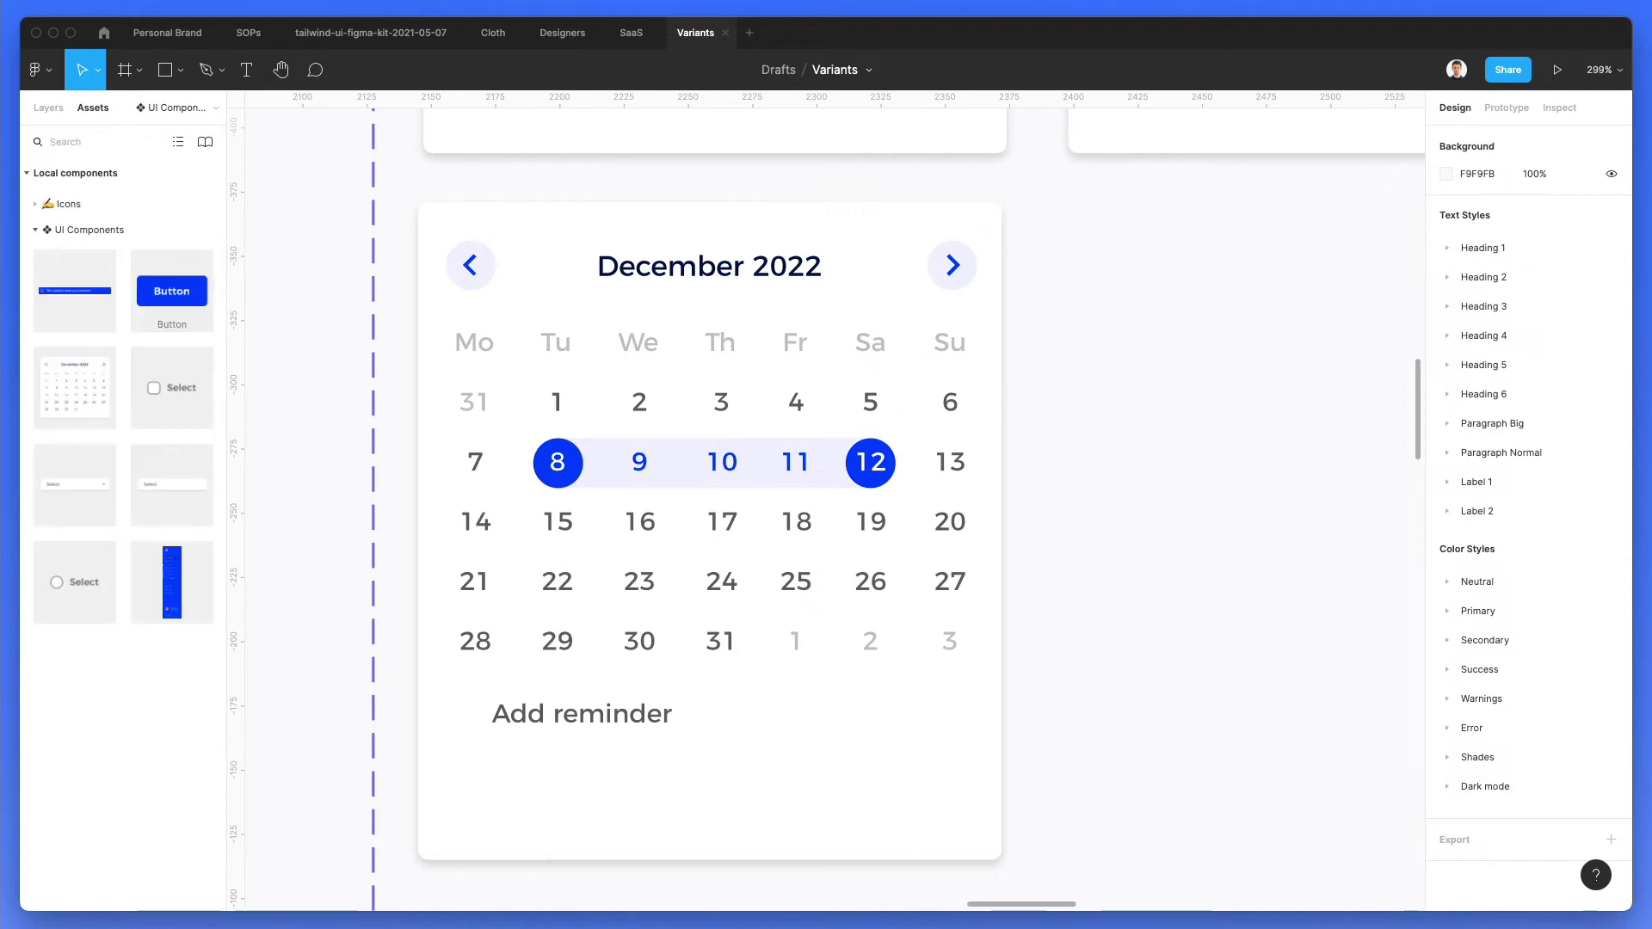
type("add")
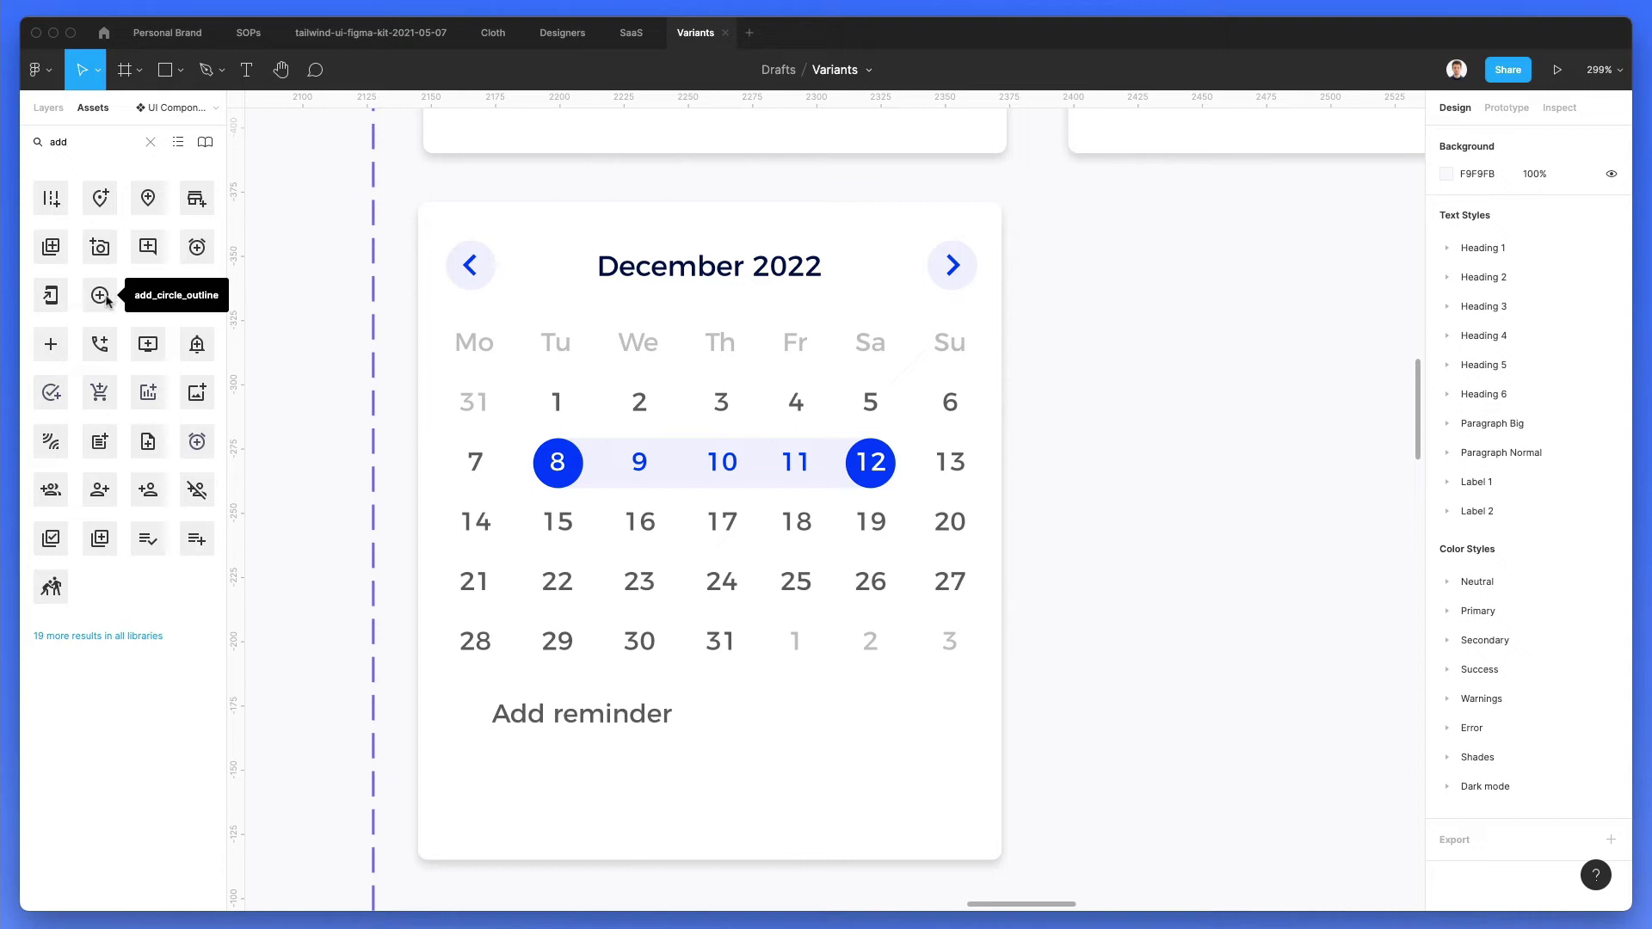
left_click_drag(100, 295, 475, 707)
Step: Colour the plus-circle icon Gray 4 and move it beside the Add reminder label
double_click(463, 727)
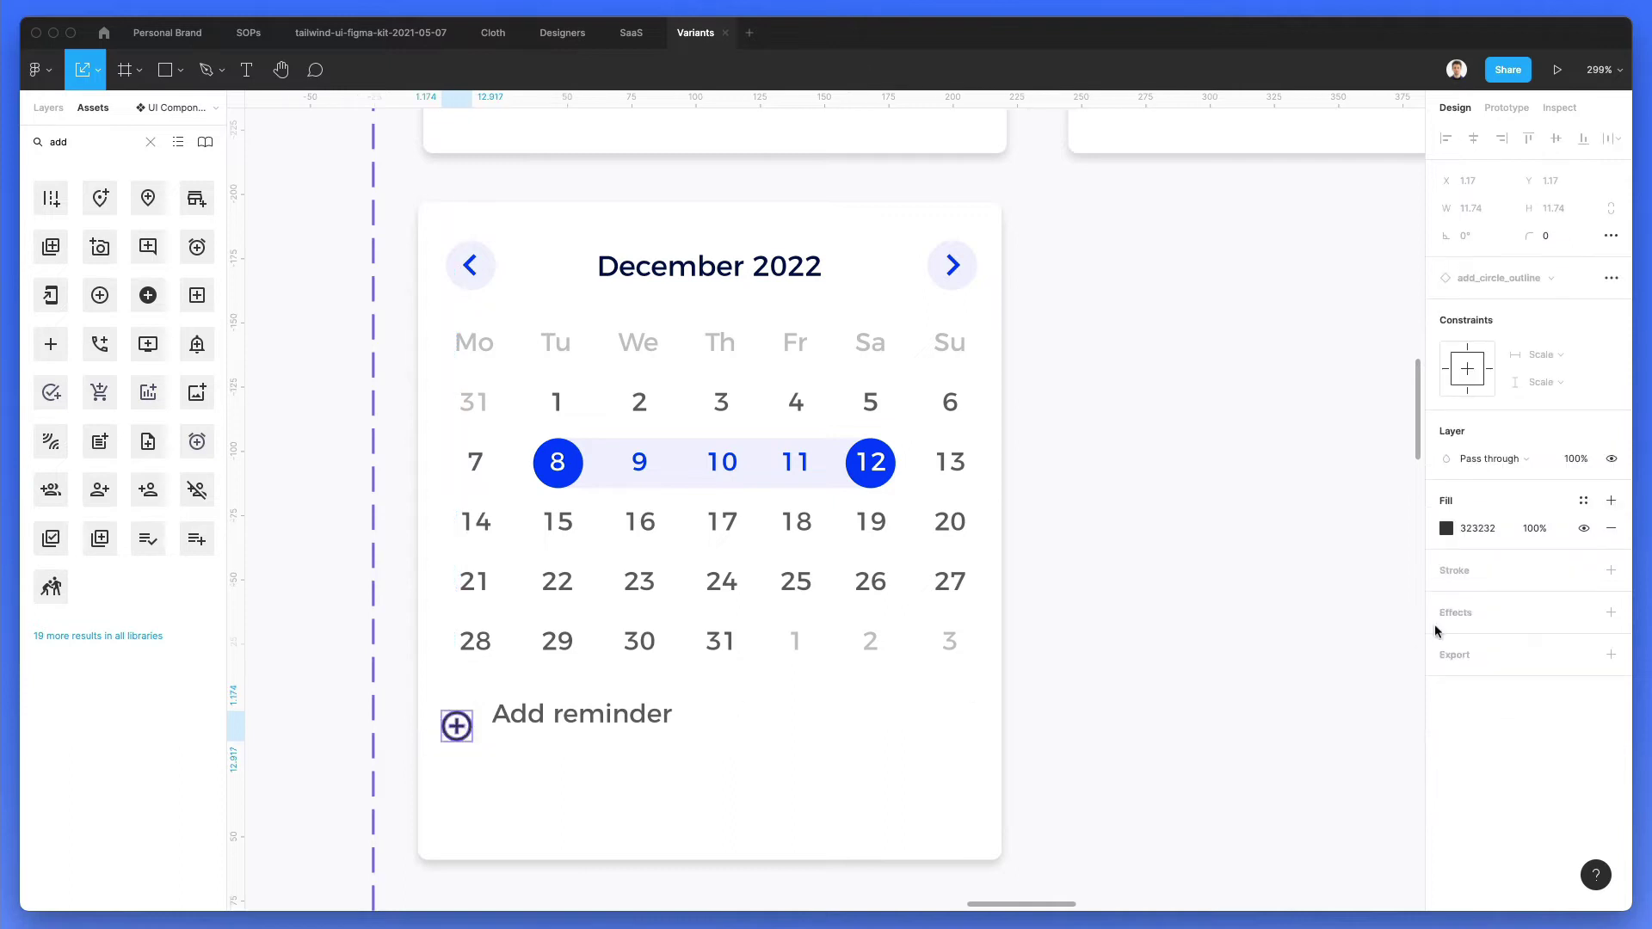
left_click(1584, 503)
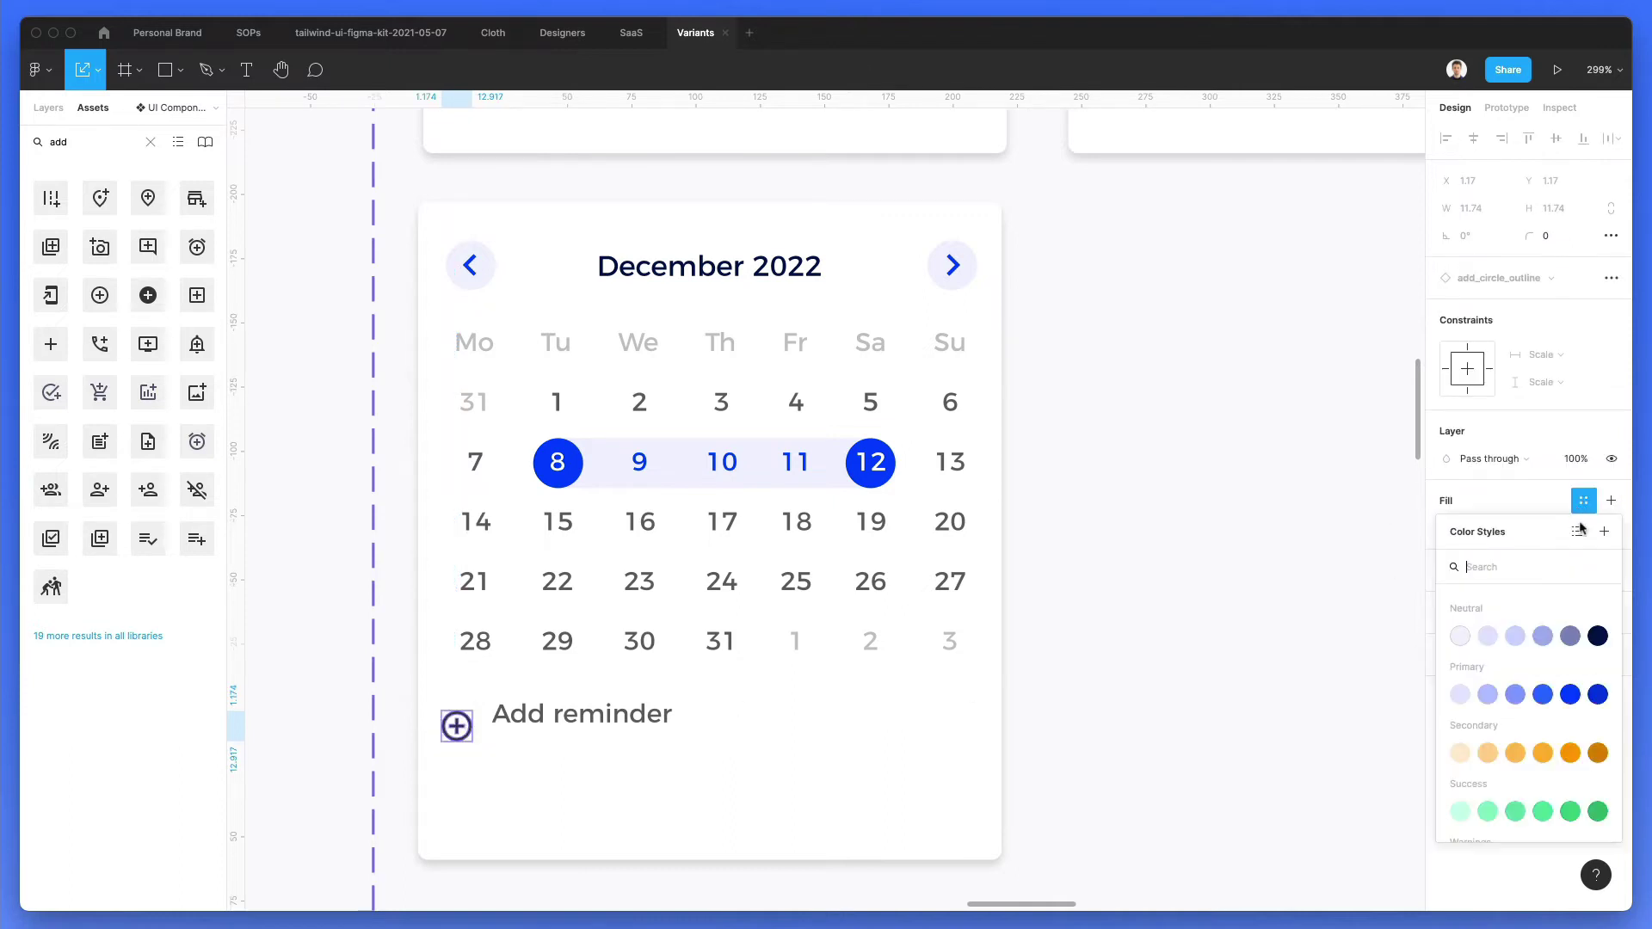
scroll(1467, 641, "down", 10)
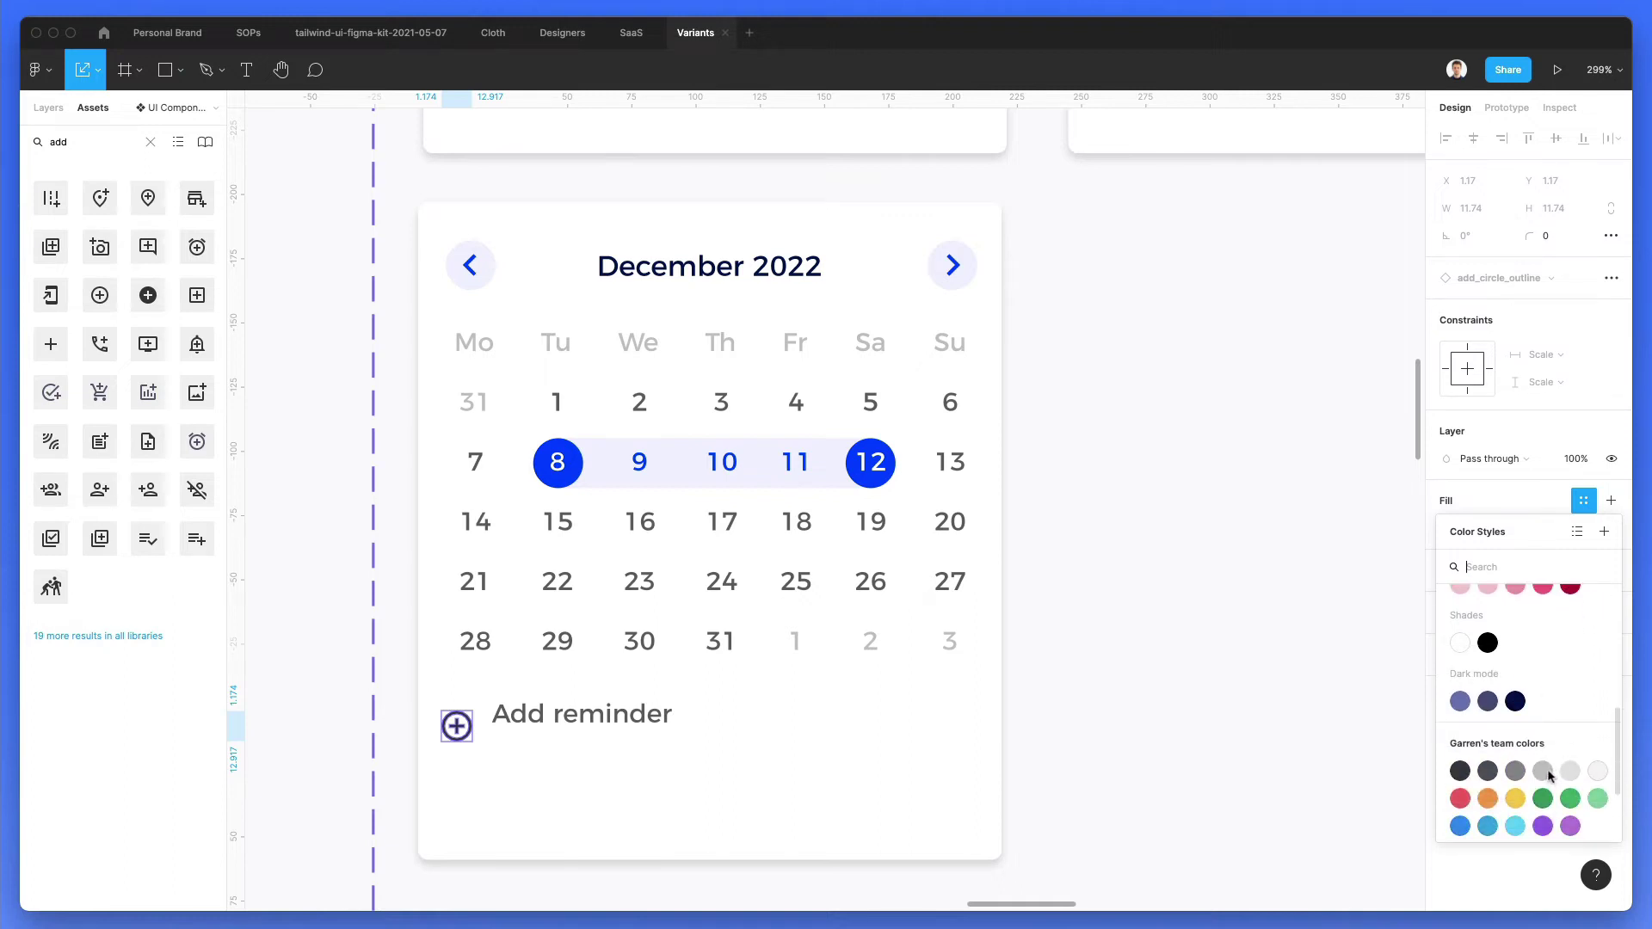
left_click(1543, 771)
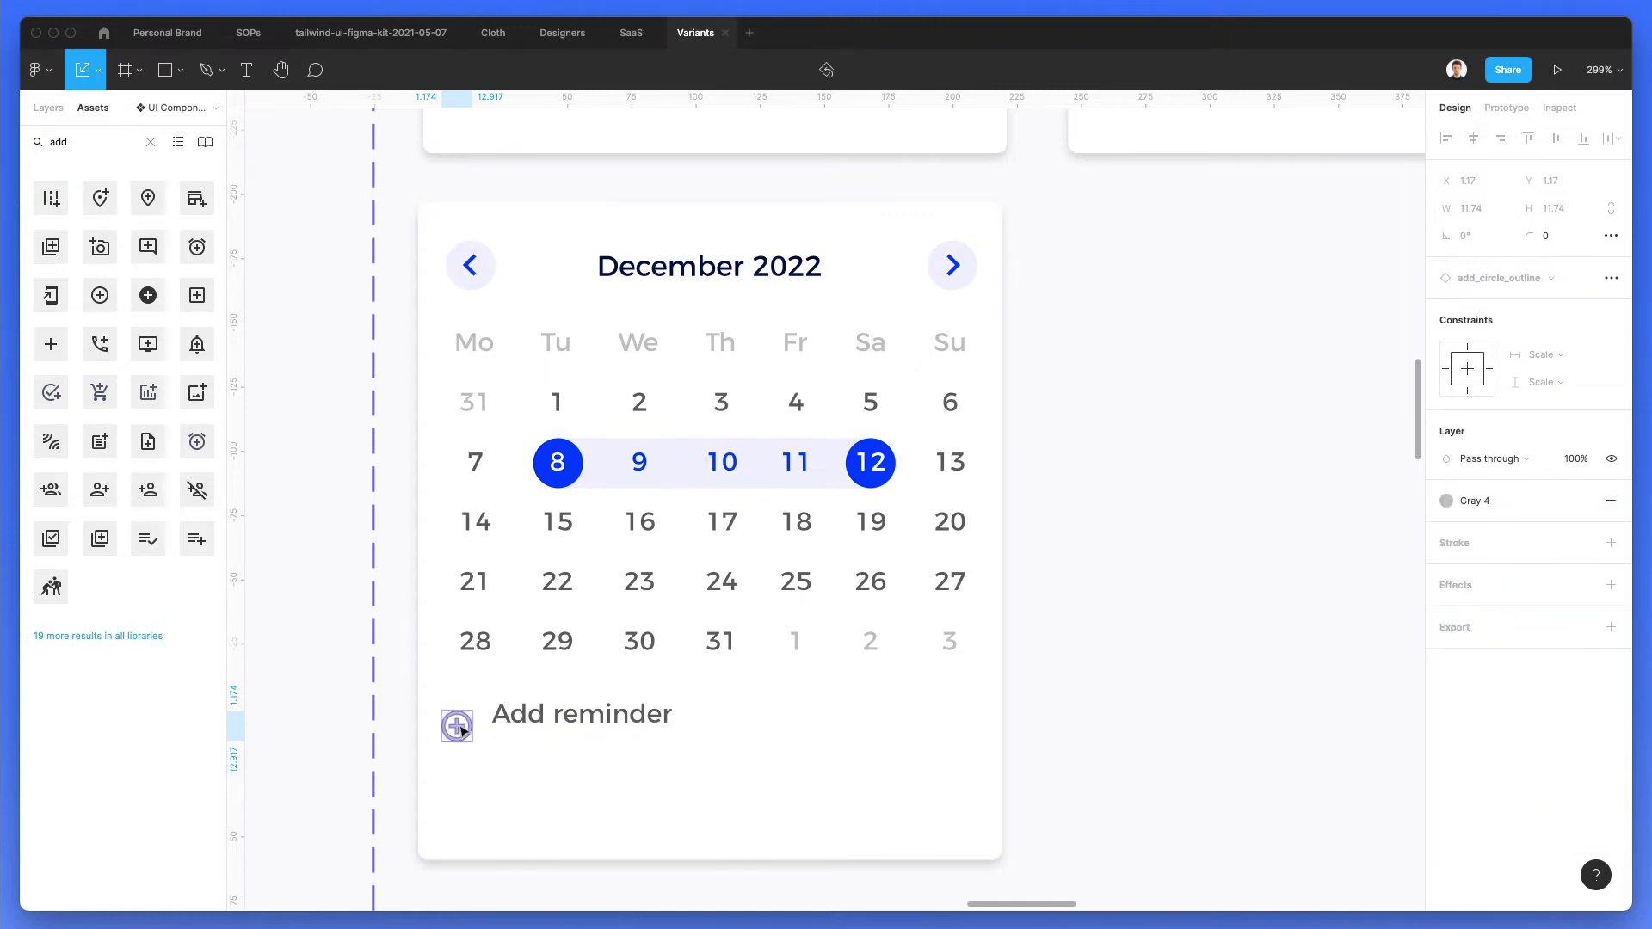
left_click_drag(462, 730, 481, 714)
Step: Try blue fills on the plus icon, then undo them to keep it light grey
key("i")
left_click(559, 462)
key("ctrl+z")
double_click(475, 712)
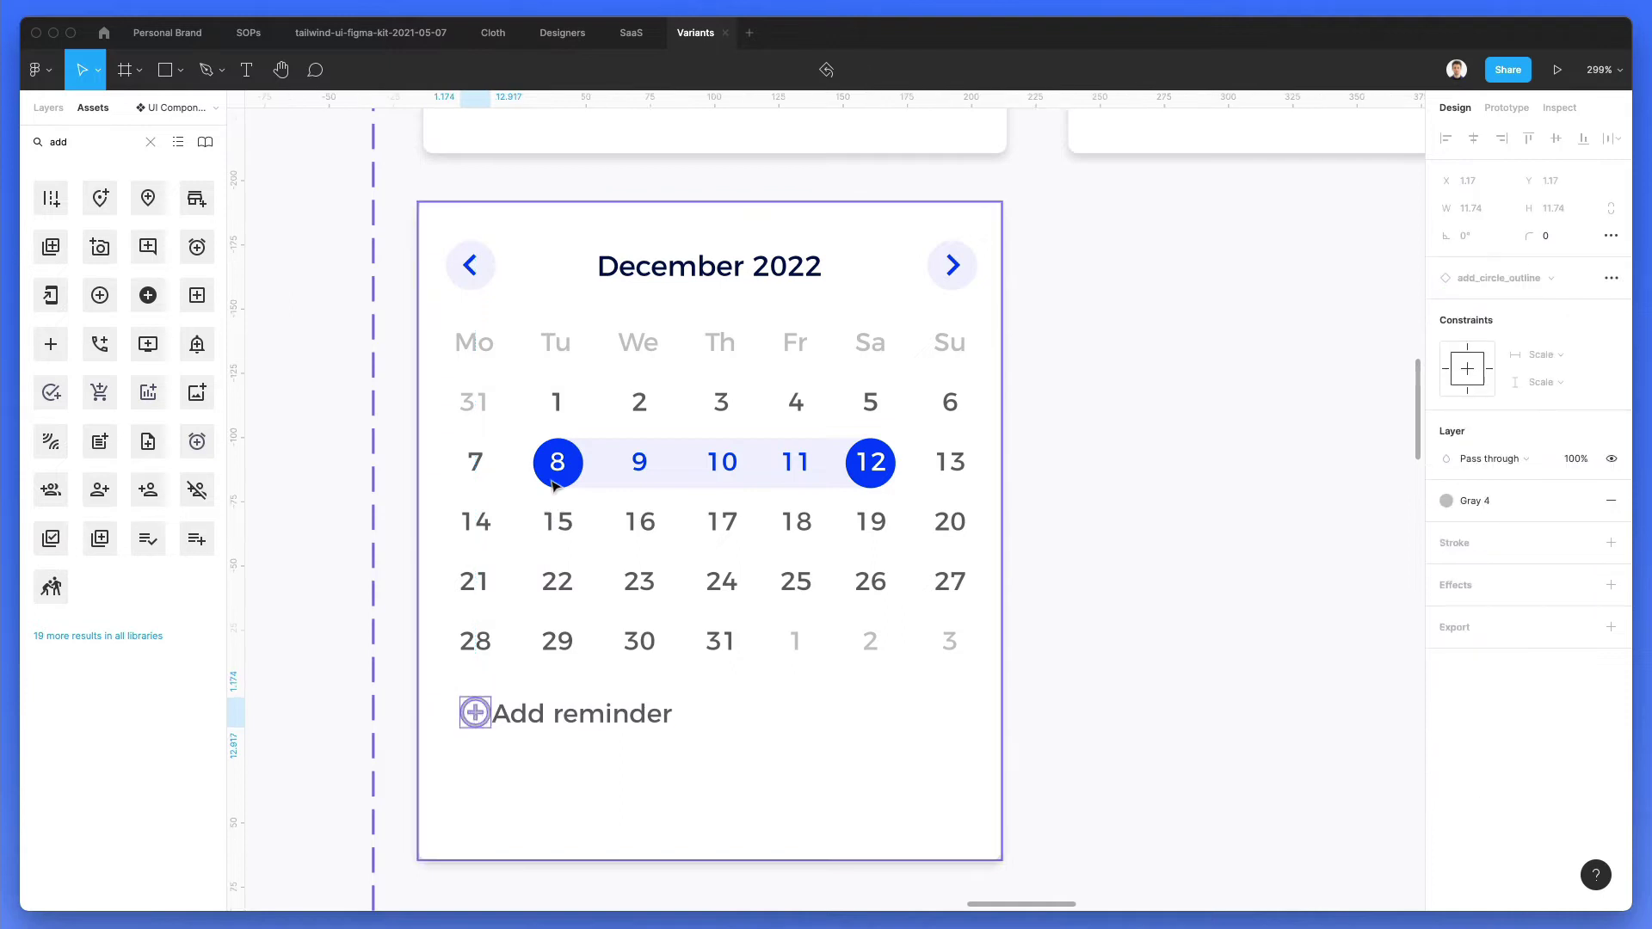
left_click(1474, 500)
scroll(1506, 634, "down", 5)
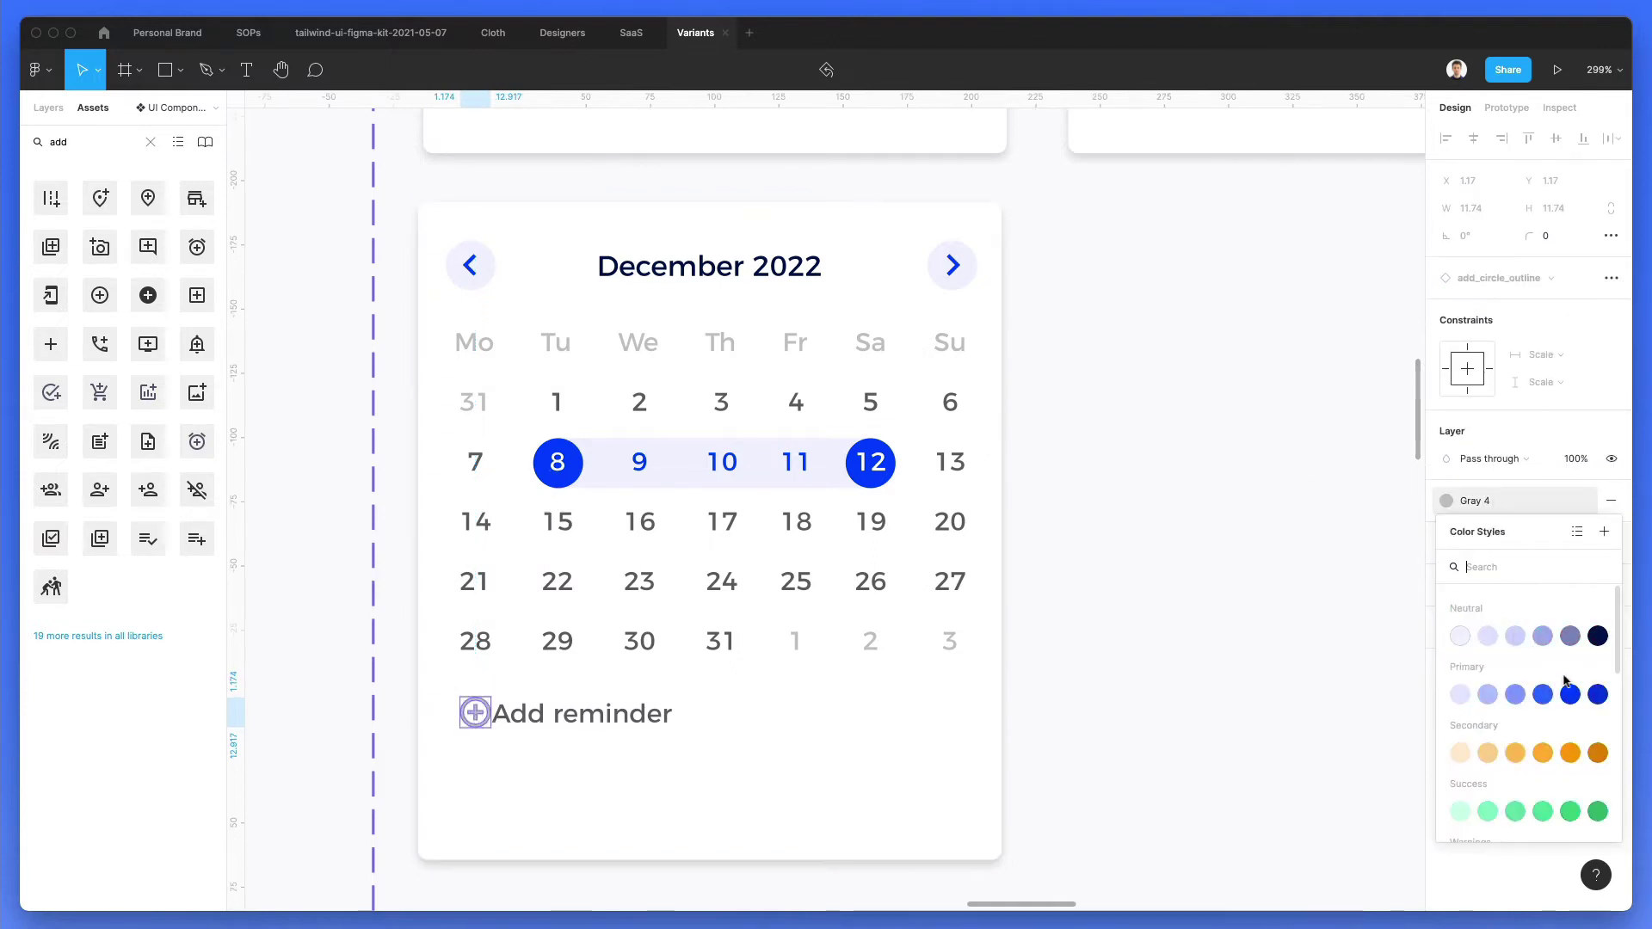
left_click(1567, 688)
left_click(1281, 745)
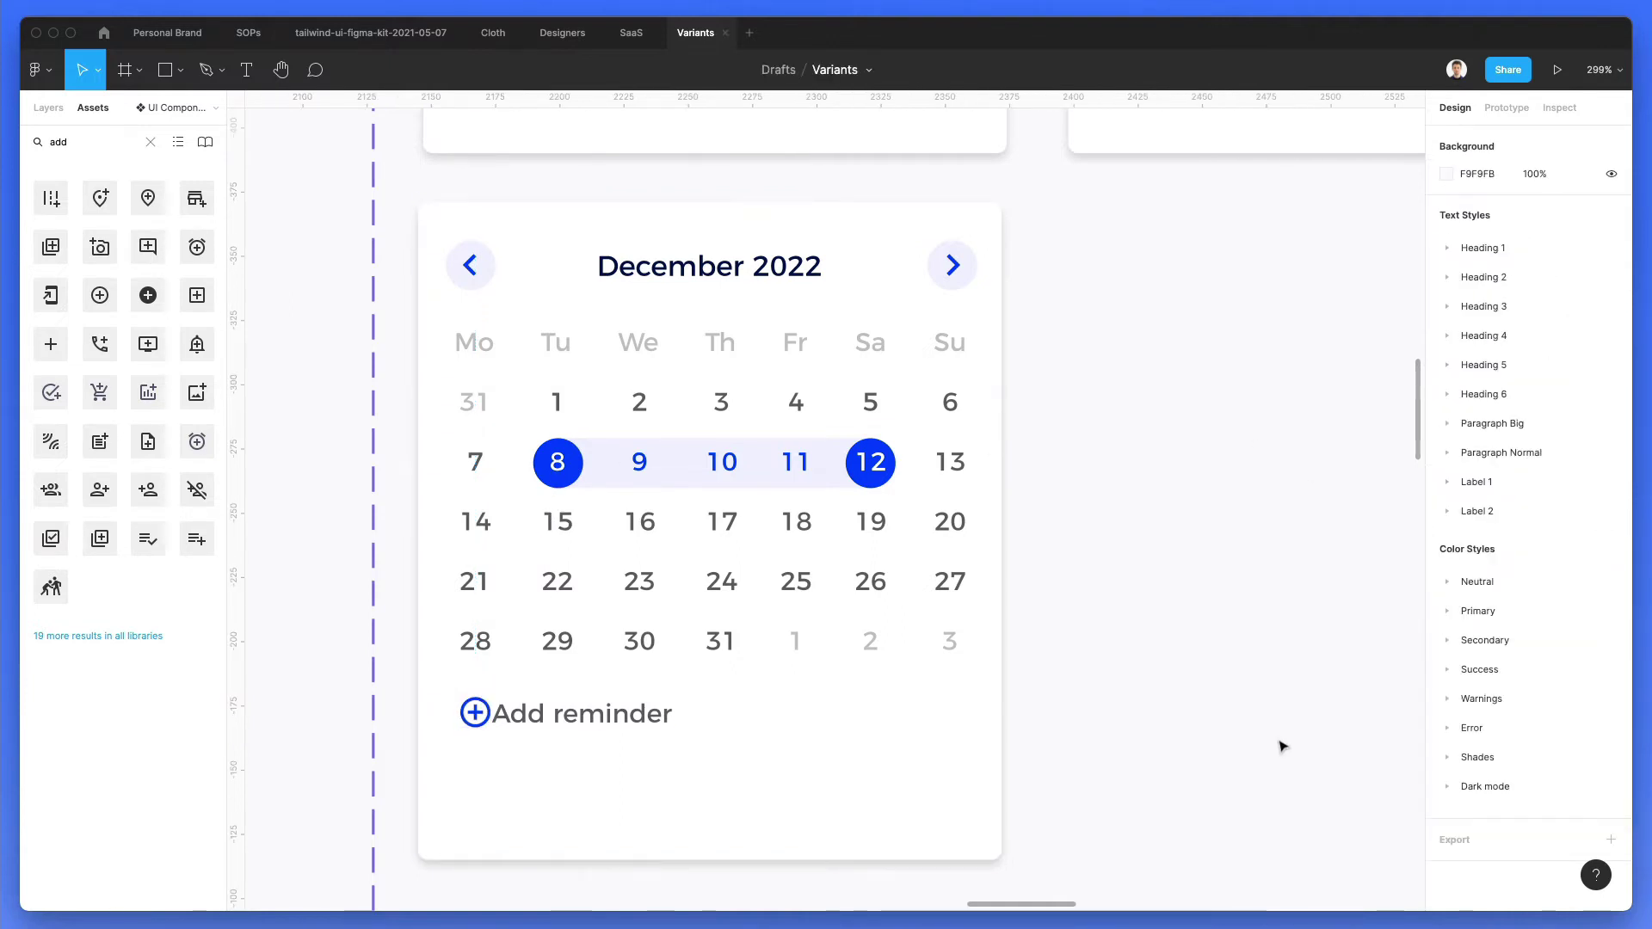
key("ctrl+z")
Step: Nudge the Add reminder text right so a small gap follows the icon
left_click(592, 715)
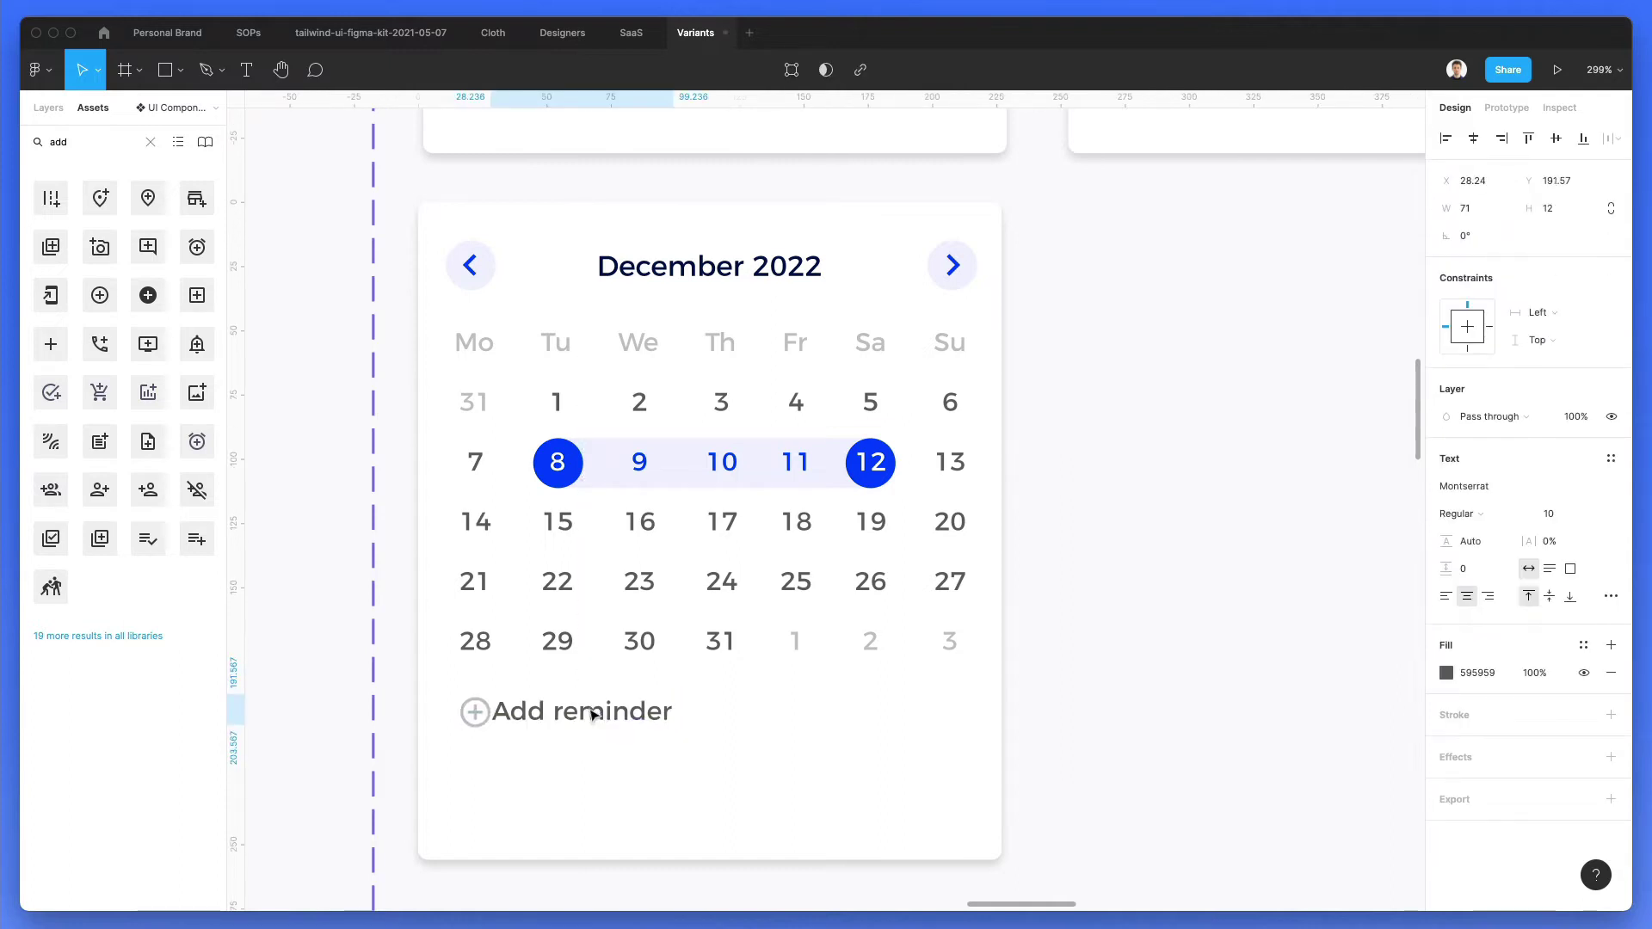
key("Right")
key("Right")
key("Right")
key("Right")
key("Right")
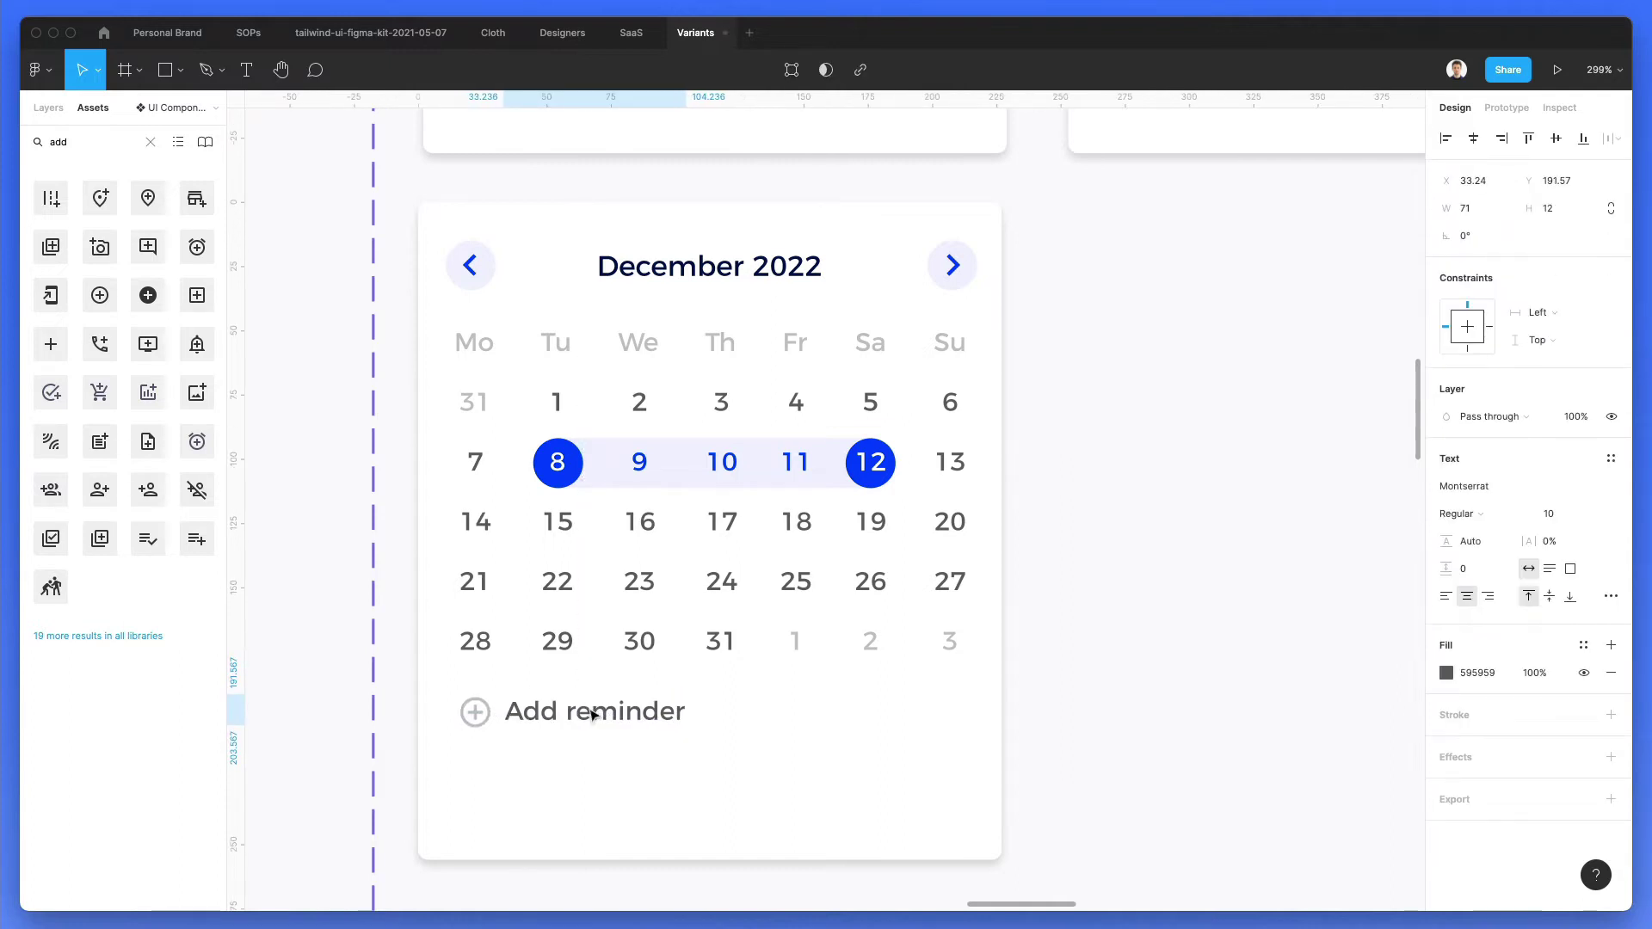
key("Right")
key("Right")
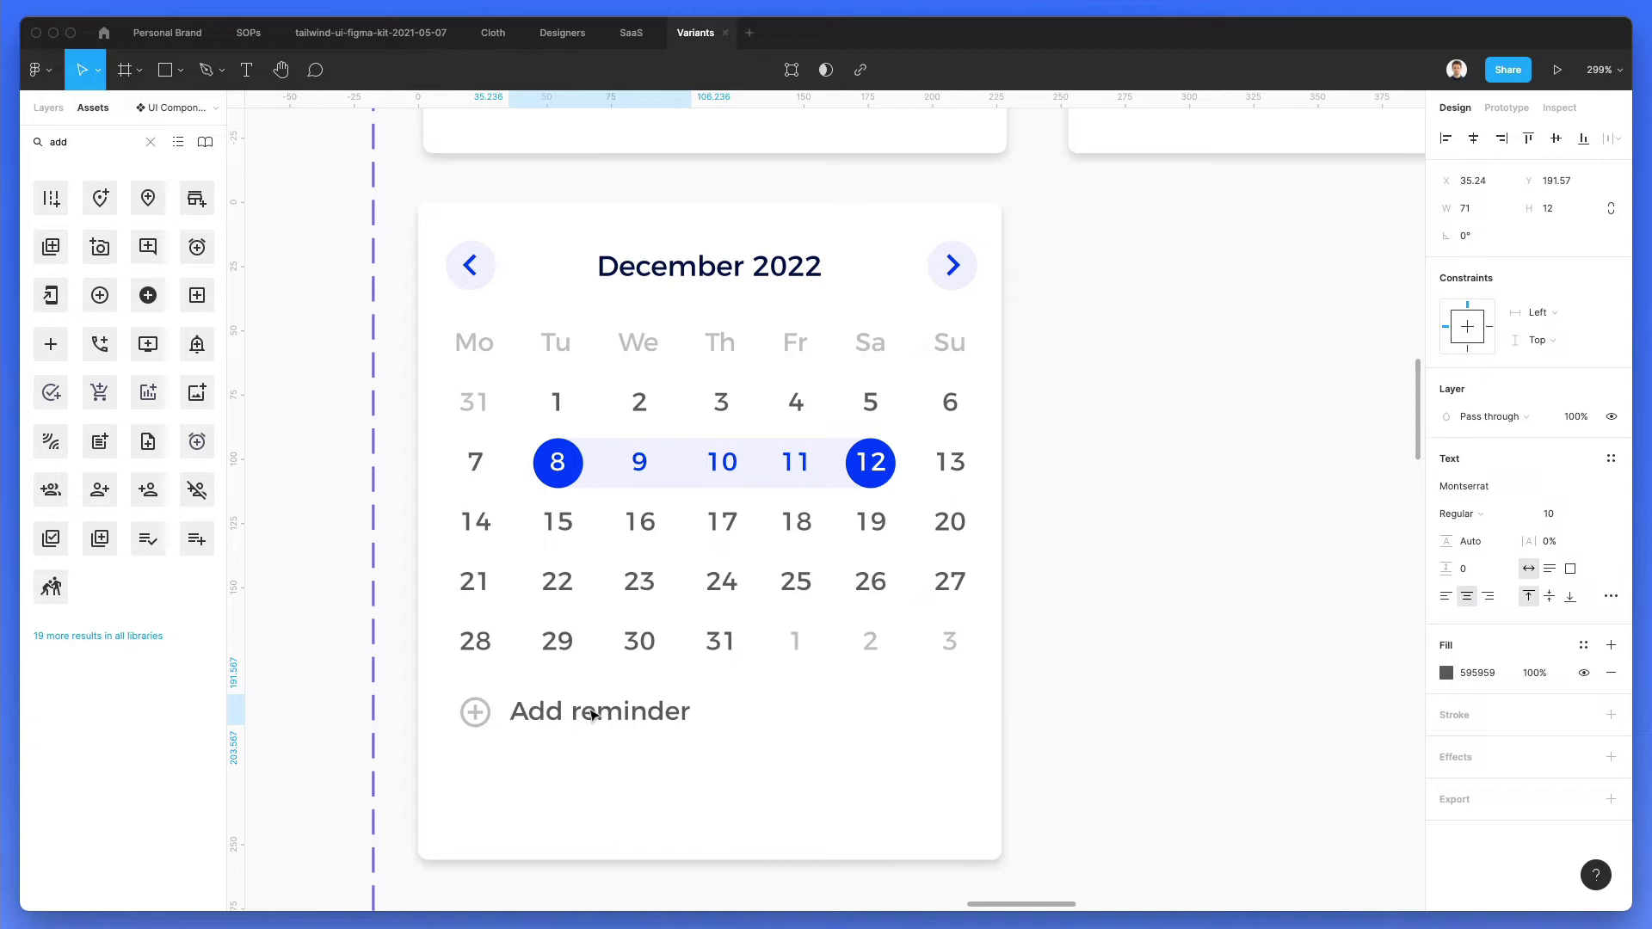
key("Left")
key("Left")
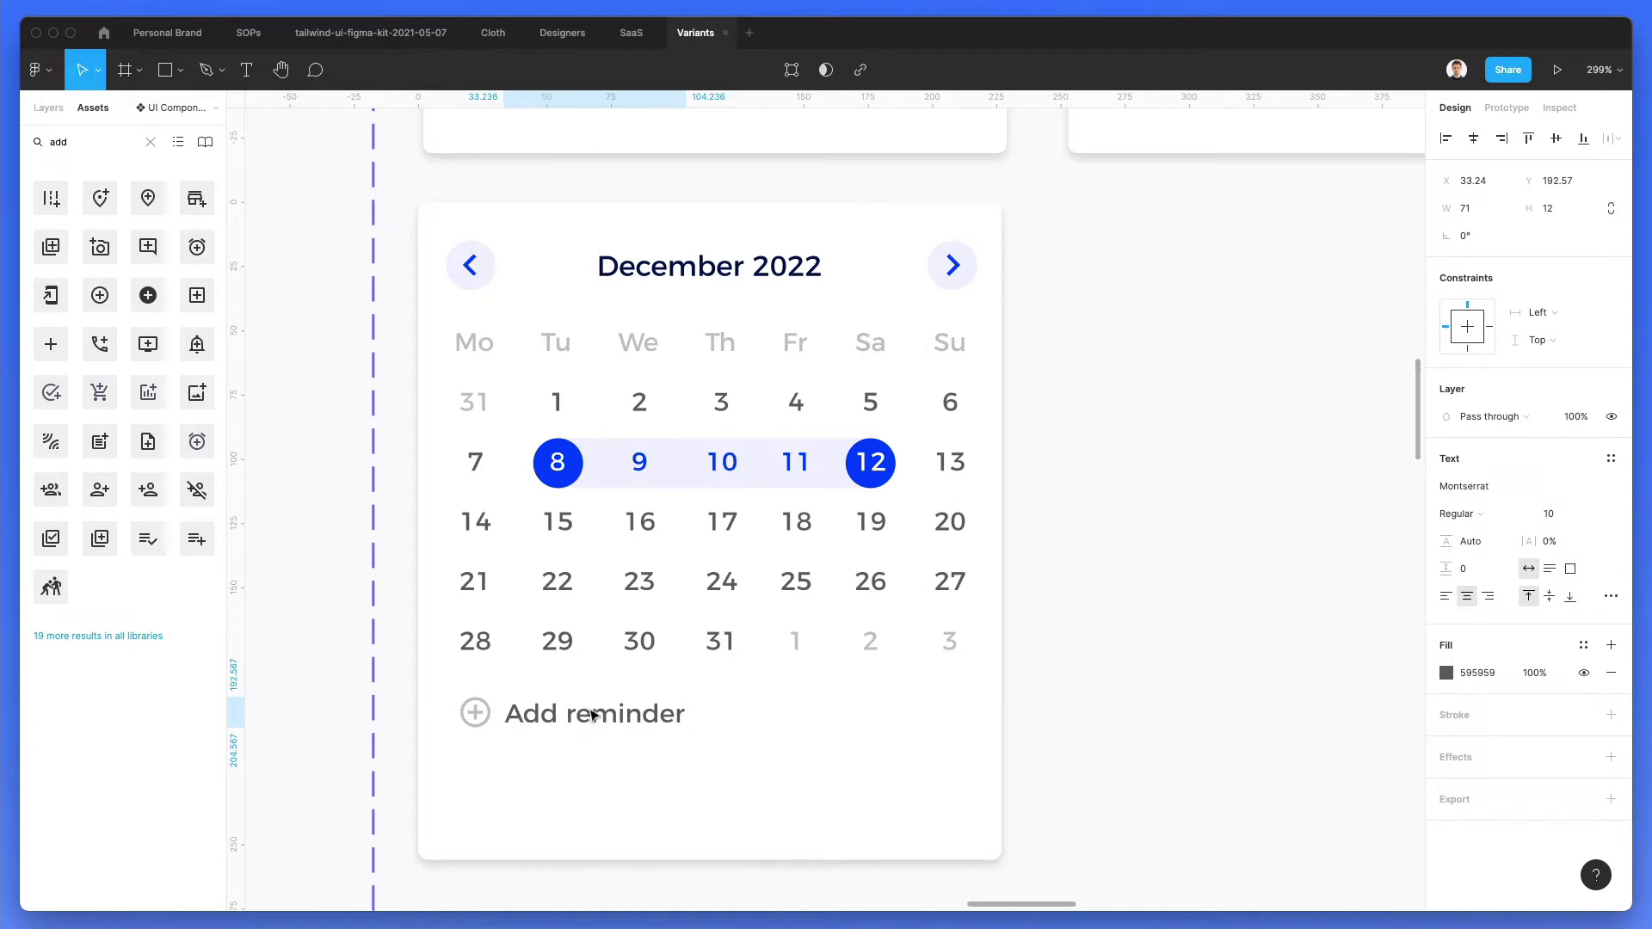
left_click(483, 716)
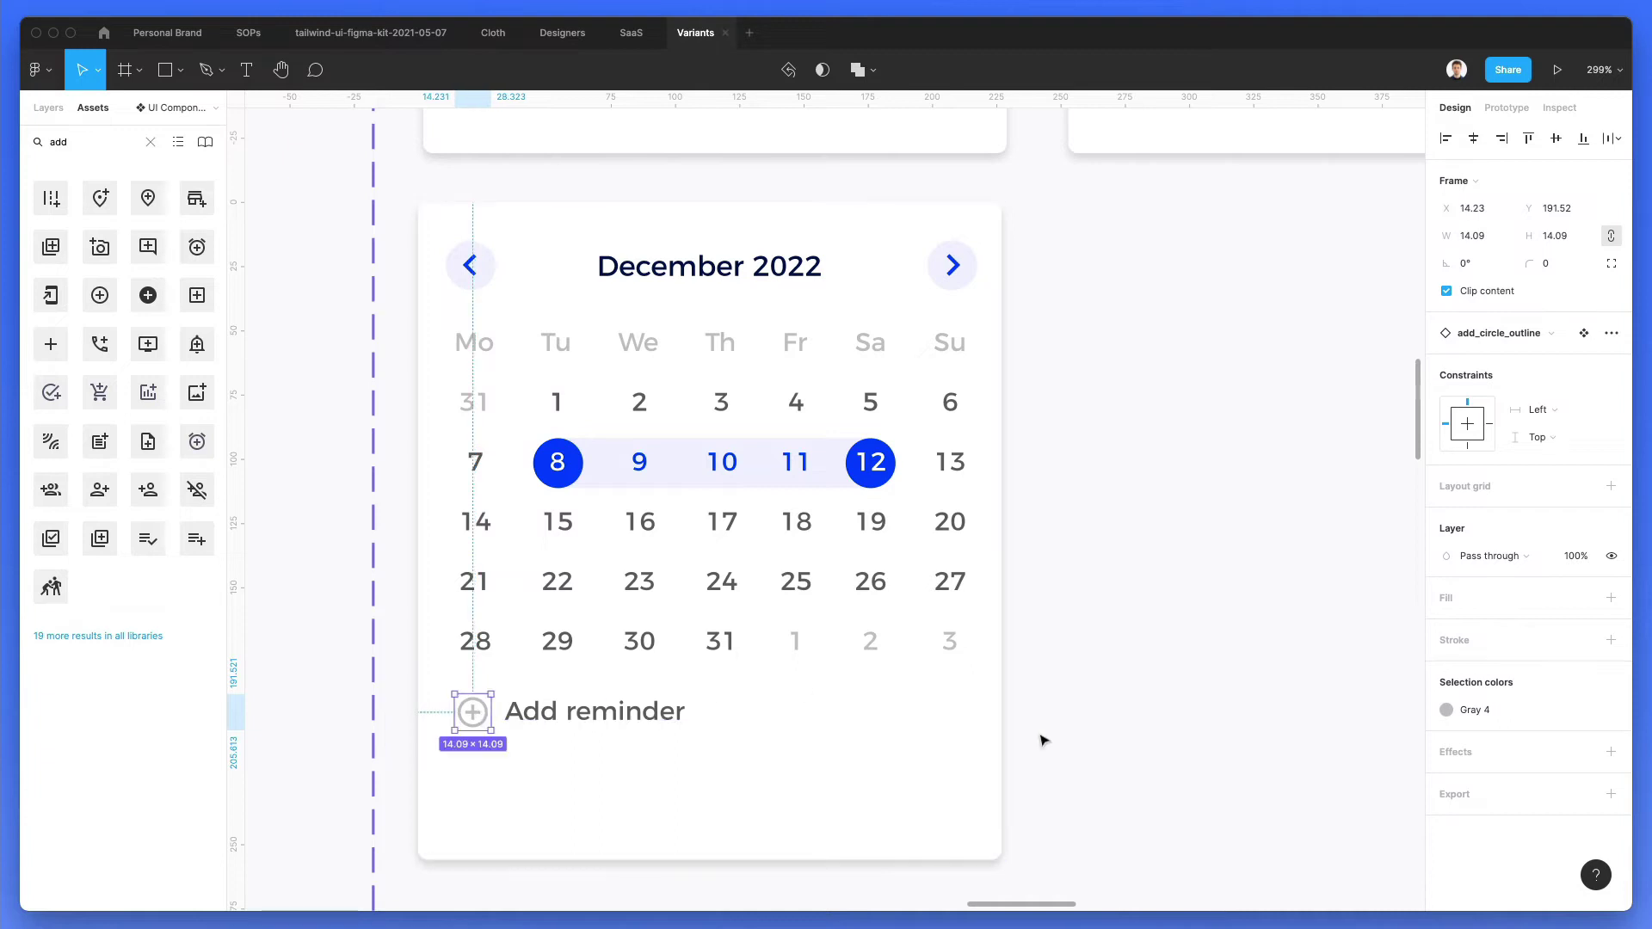
scroll(1040, 737, "down", 2)
left_click(1098, 741)
Step: Place a Small Button instance at the calendar's bottom-left, below Add reminder
scroll(1098, 742, "down", 2)
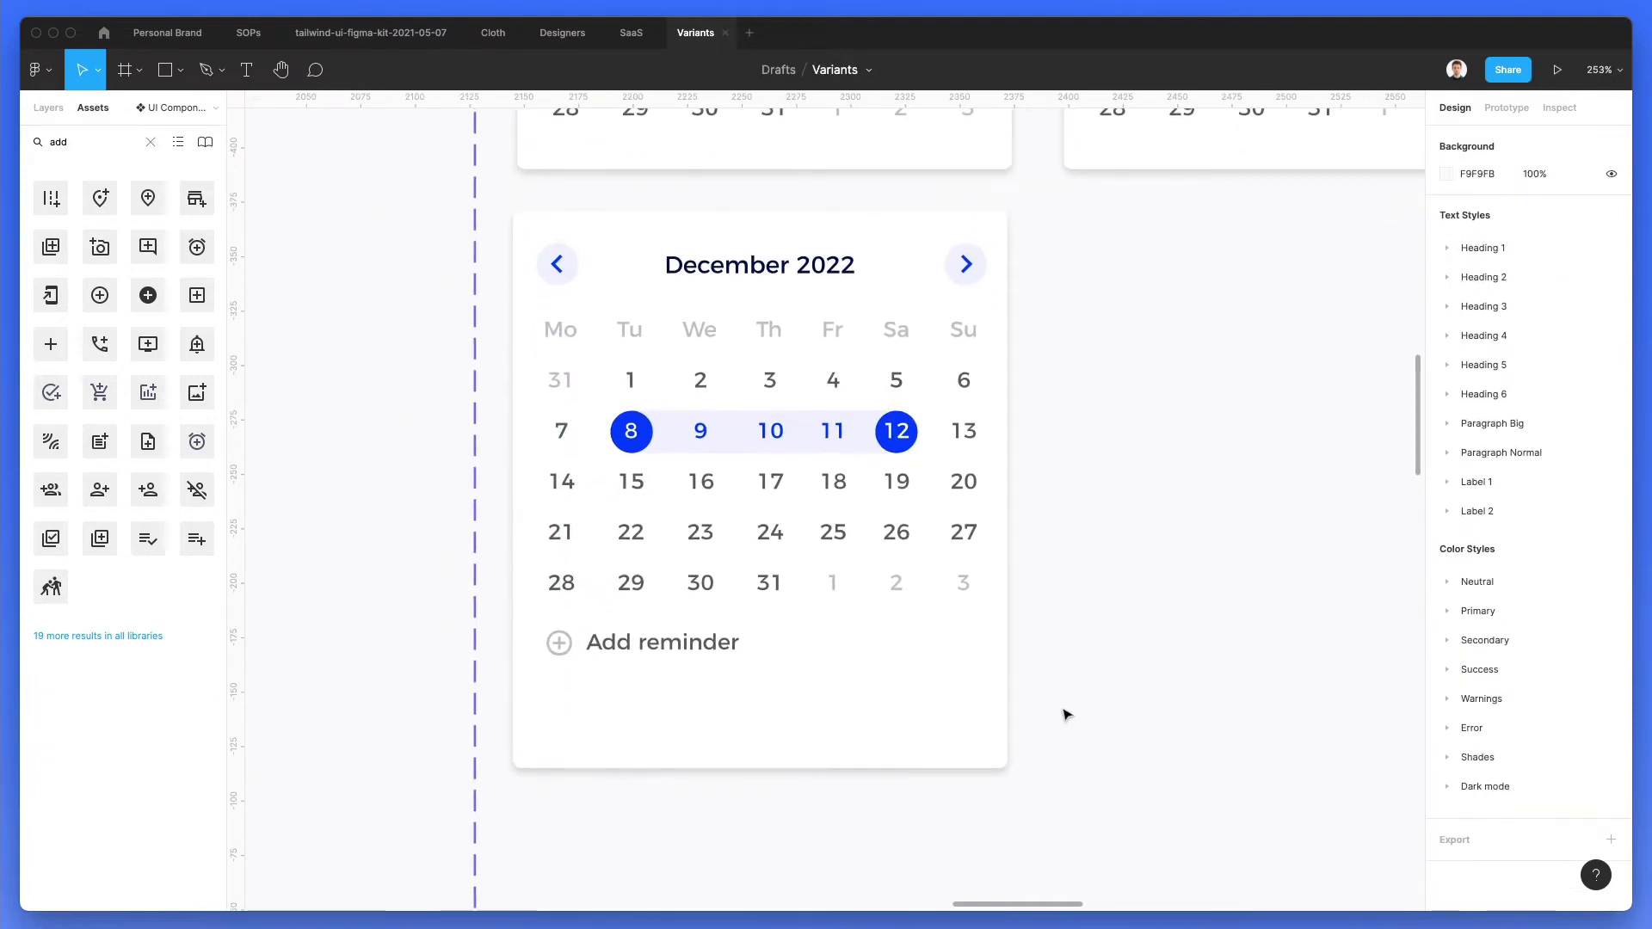
scroll(1042, 630, "down", 1)
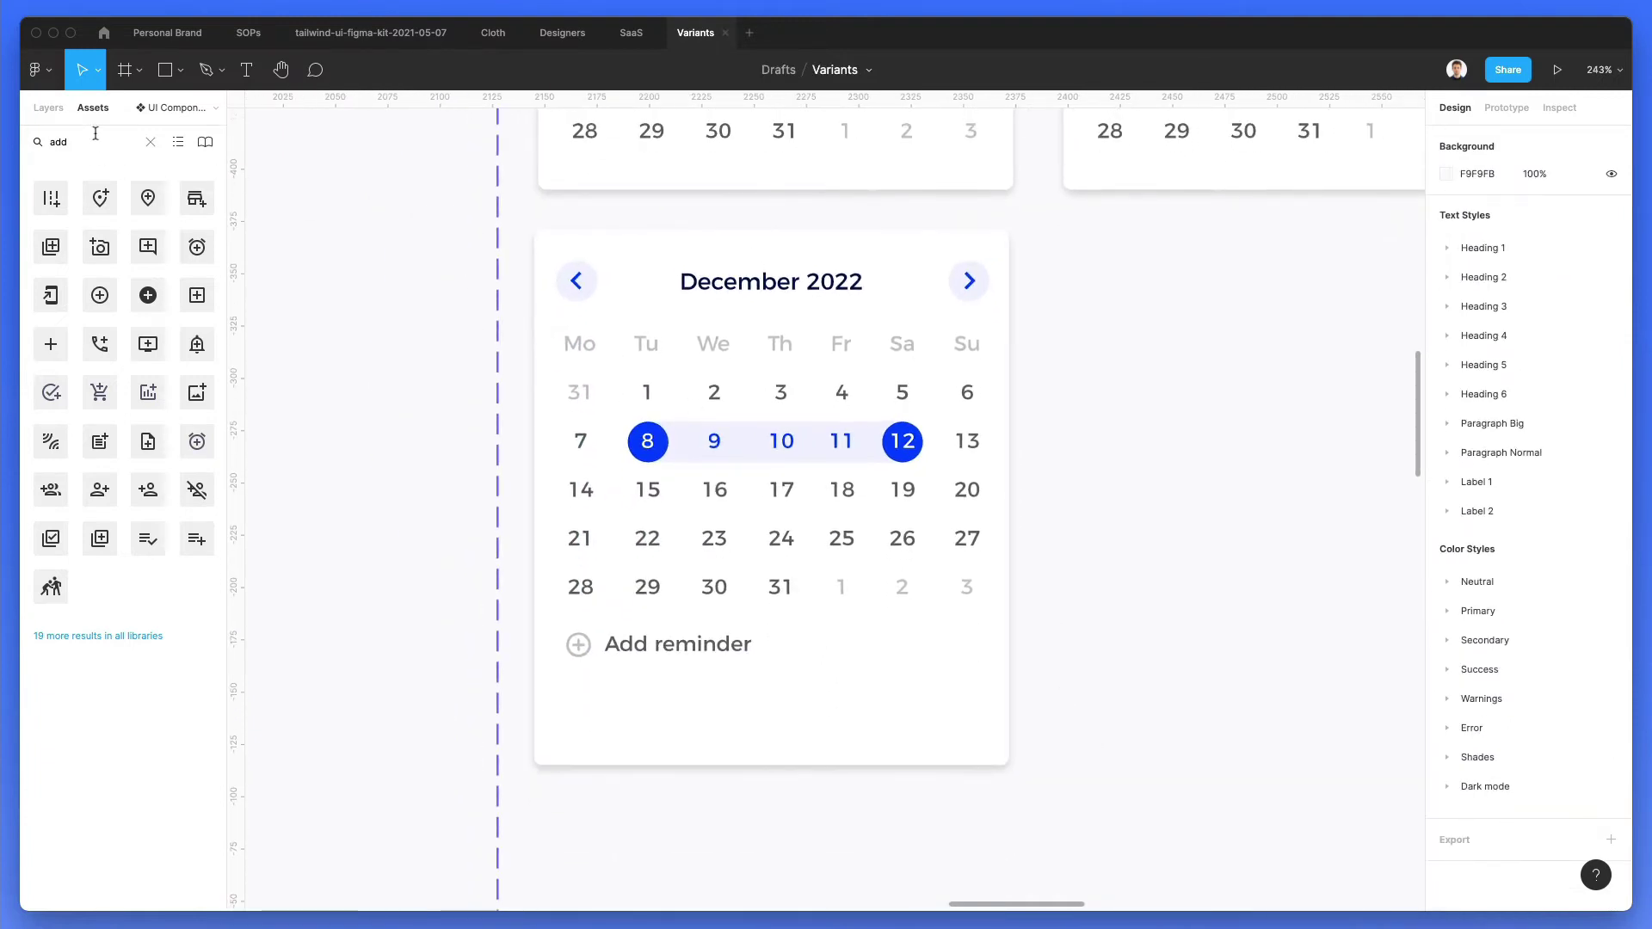
left_click(151, 143)
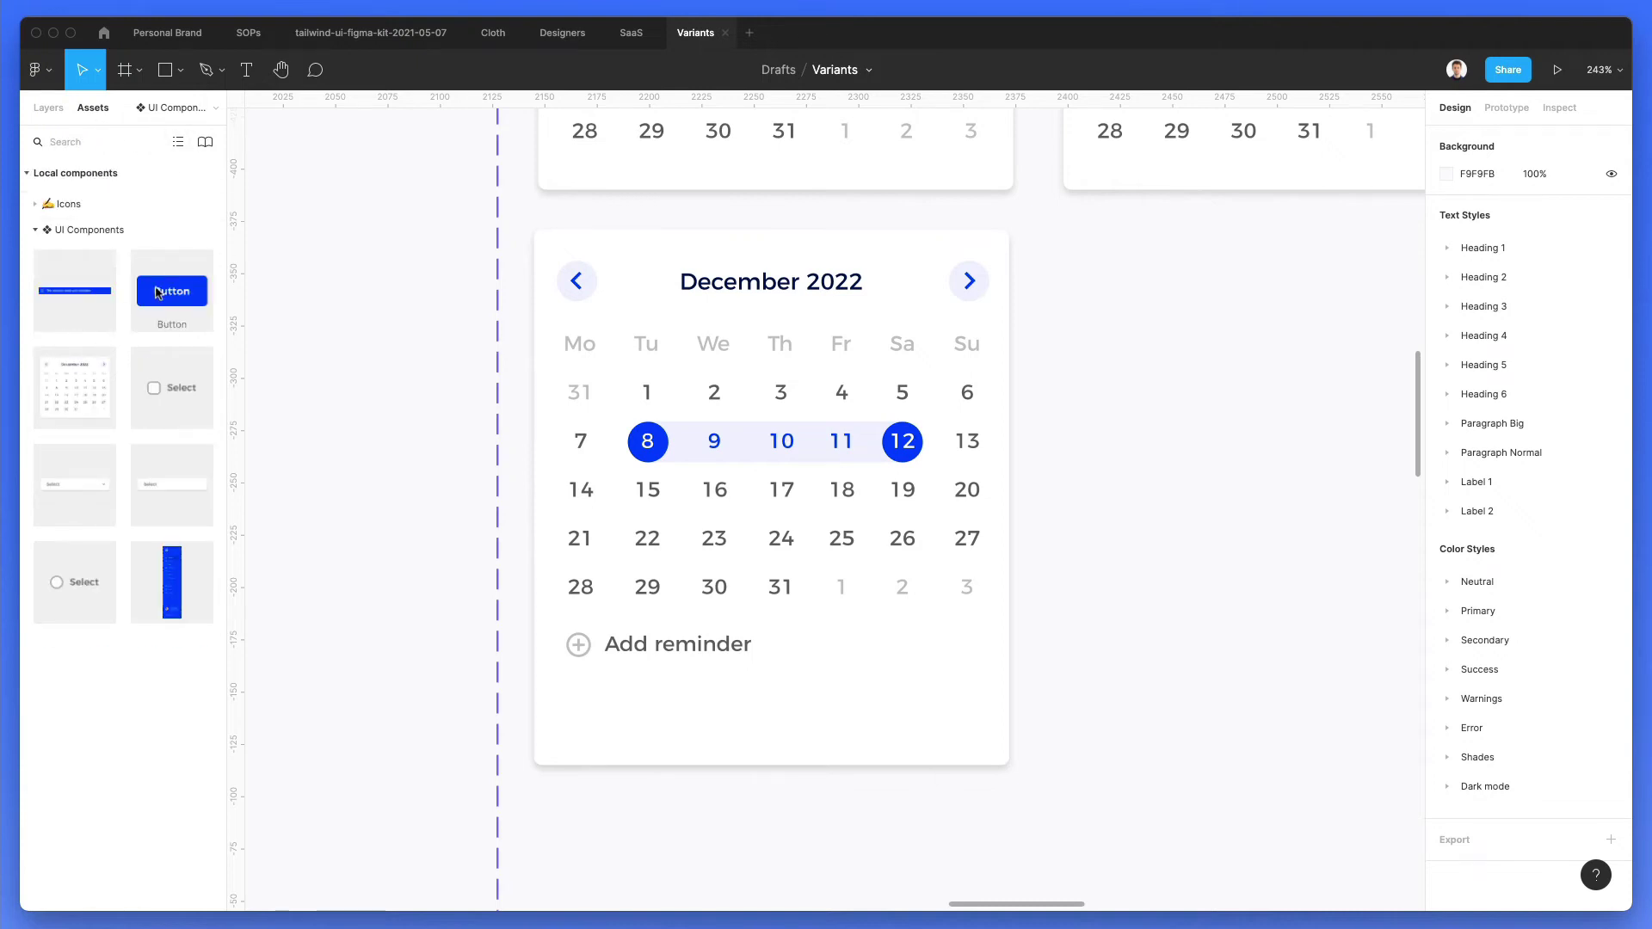
left_click_drag(158, 292, 796, 690)
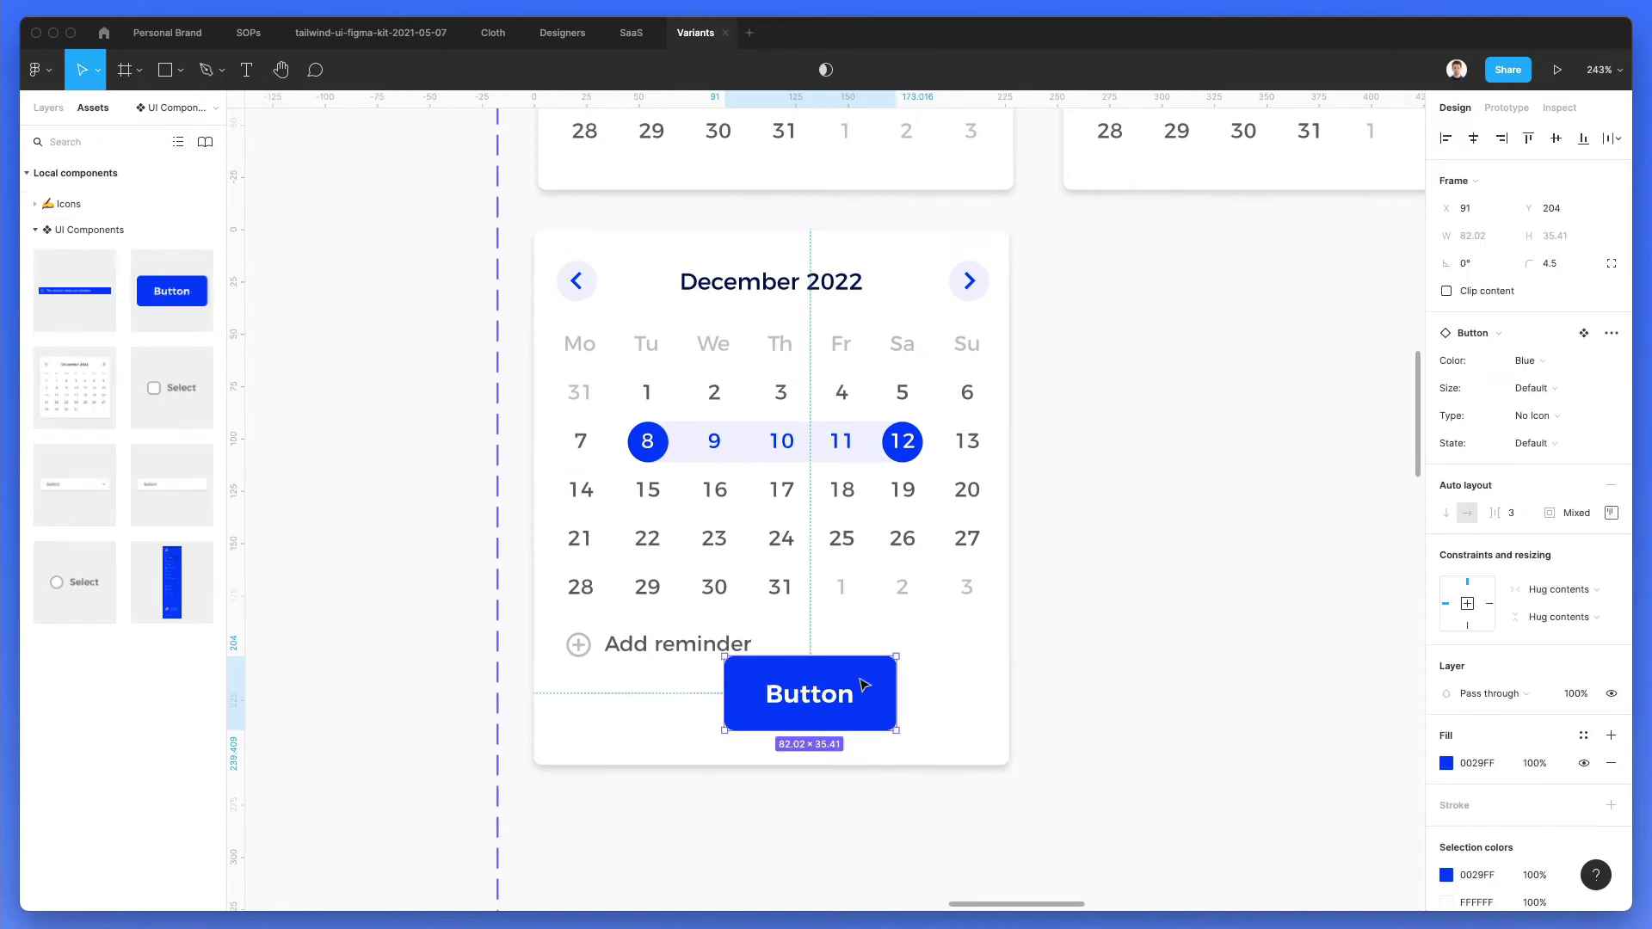
left_click(1538, 387)
left_click(1549, 408)
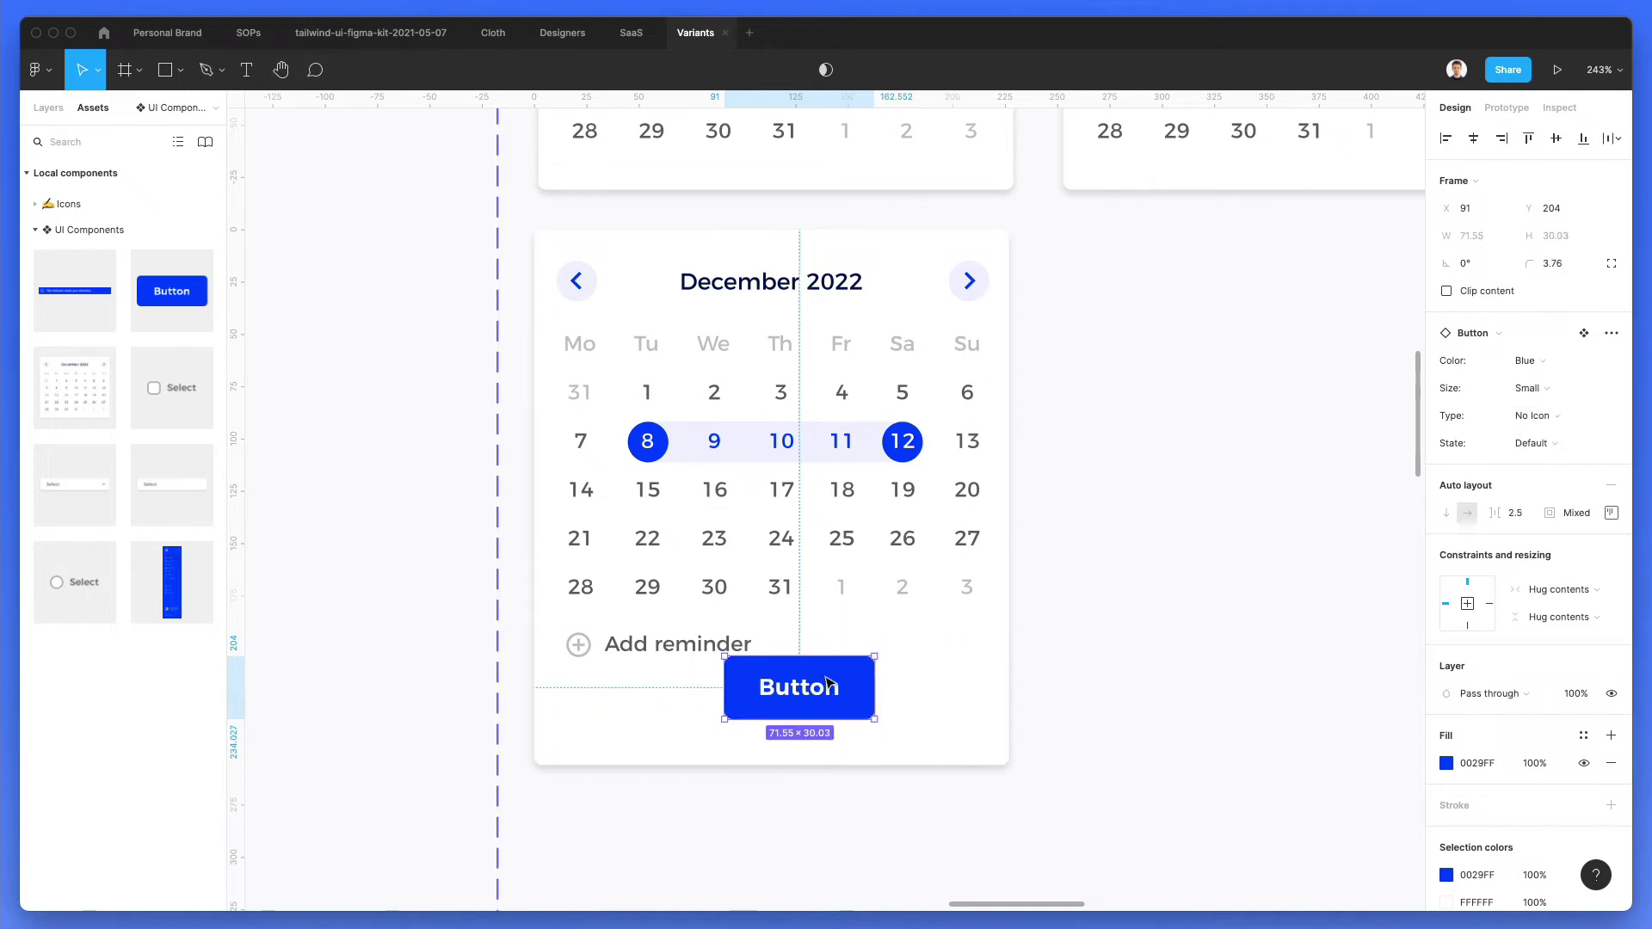
left_click_drag(824, 683, 671, 716)
Step: Stretch the calendar frame to 281 tall and add a second button beside the first
left_click(547, 233)
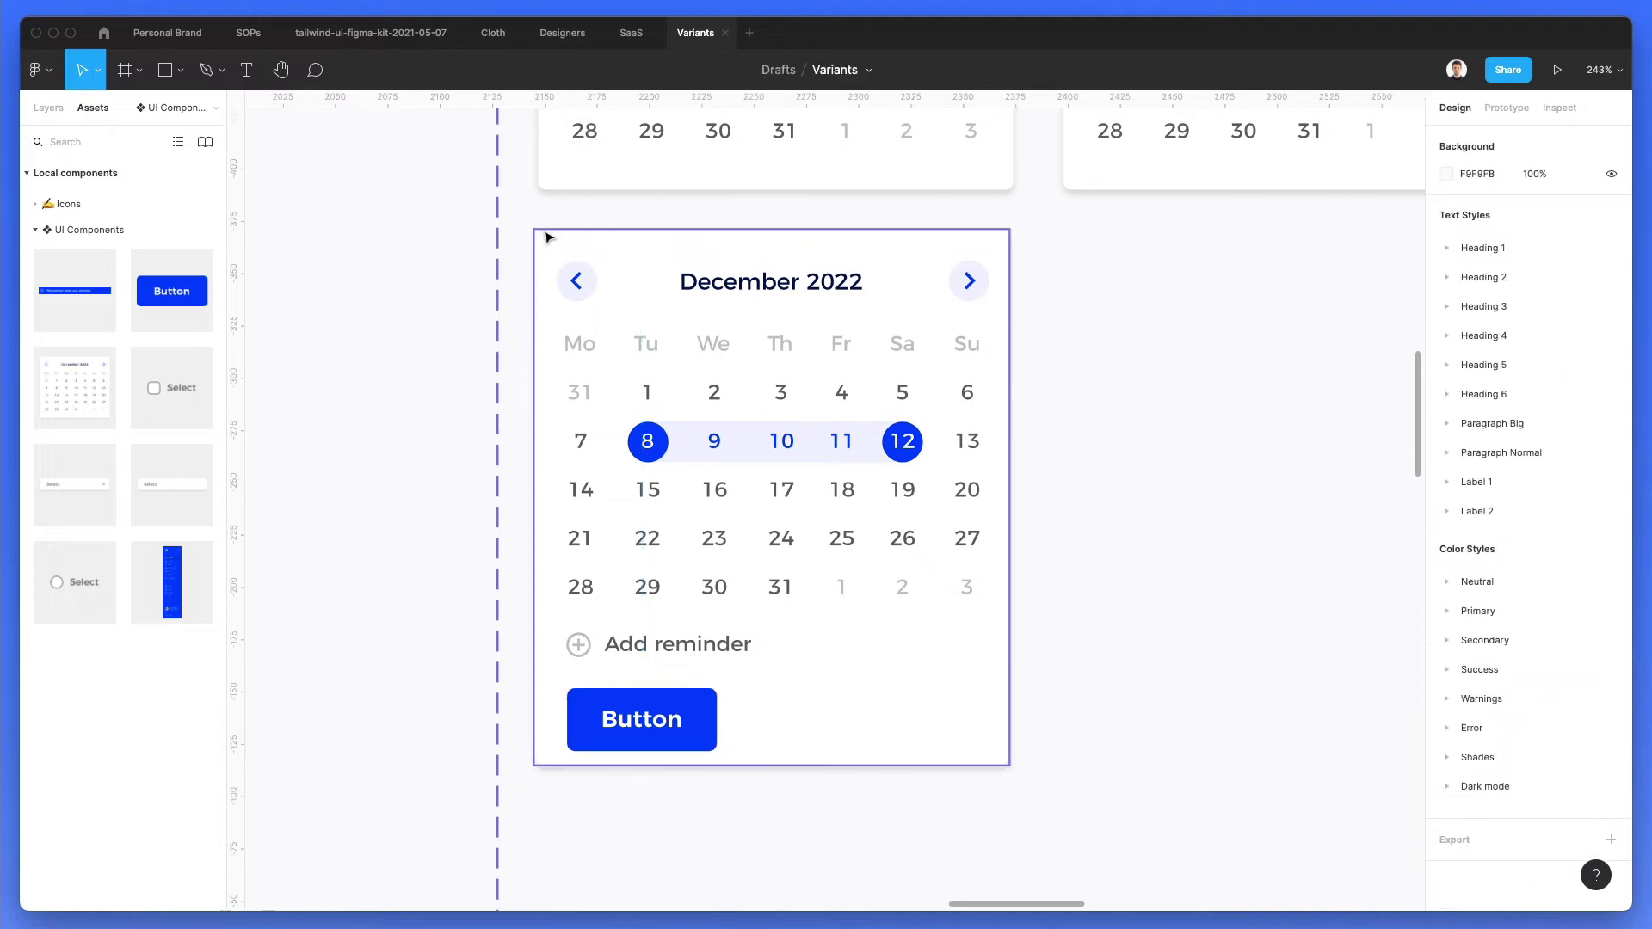
left_click(545, 236)
left_click_drag(783, 763, 783, 818)
left_click(1139, 703)
left_click(717, 720)
left_click(671, 721)
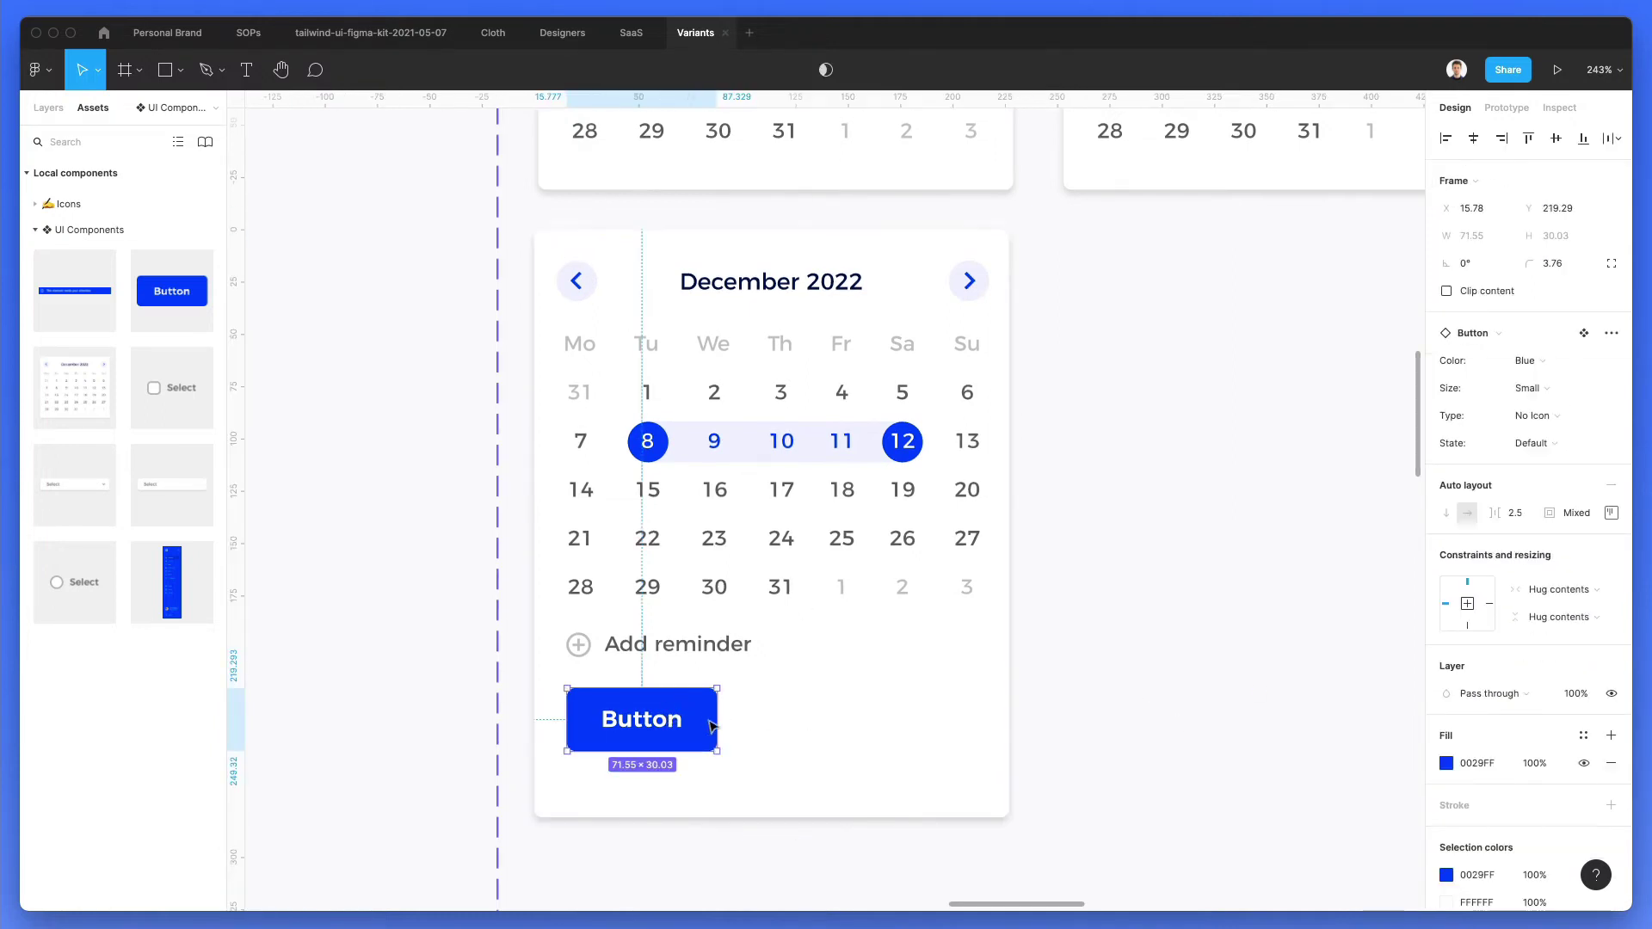
scroll(717, 698, "down", 3)
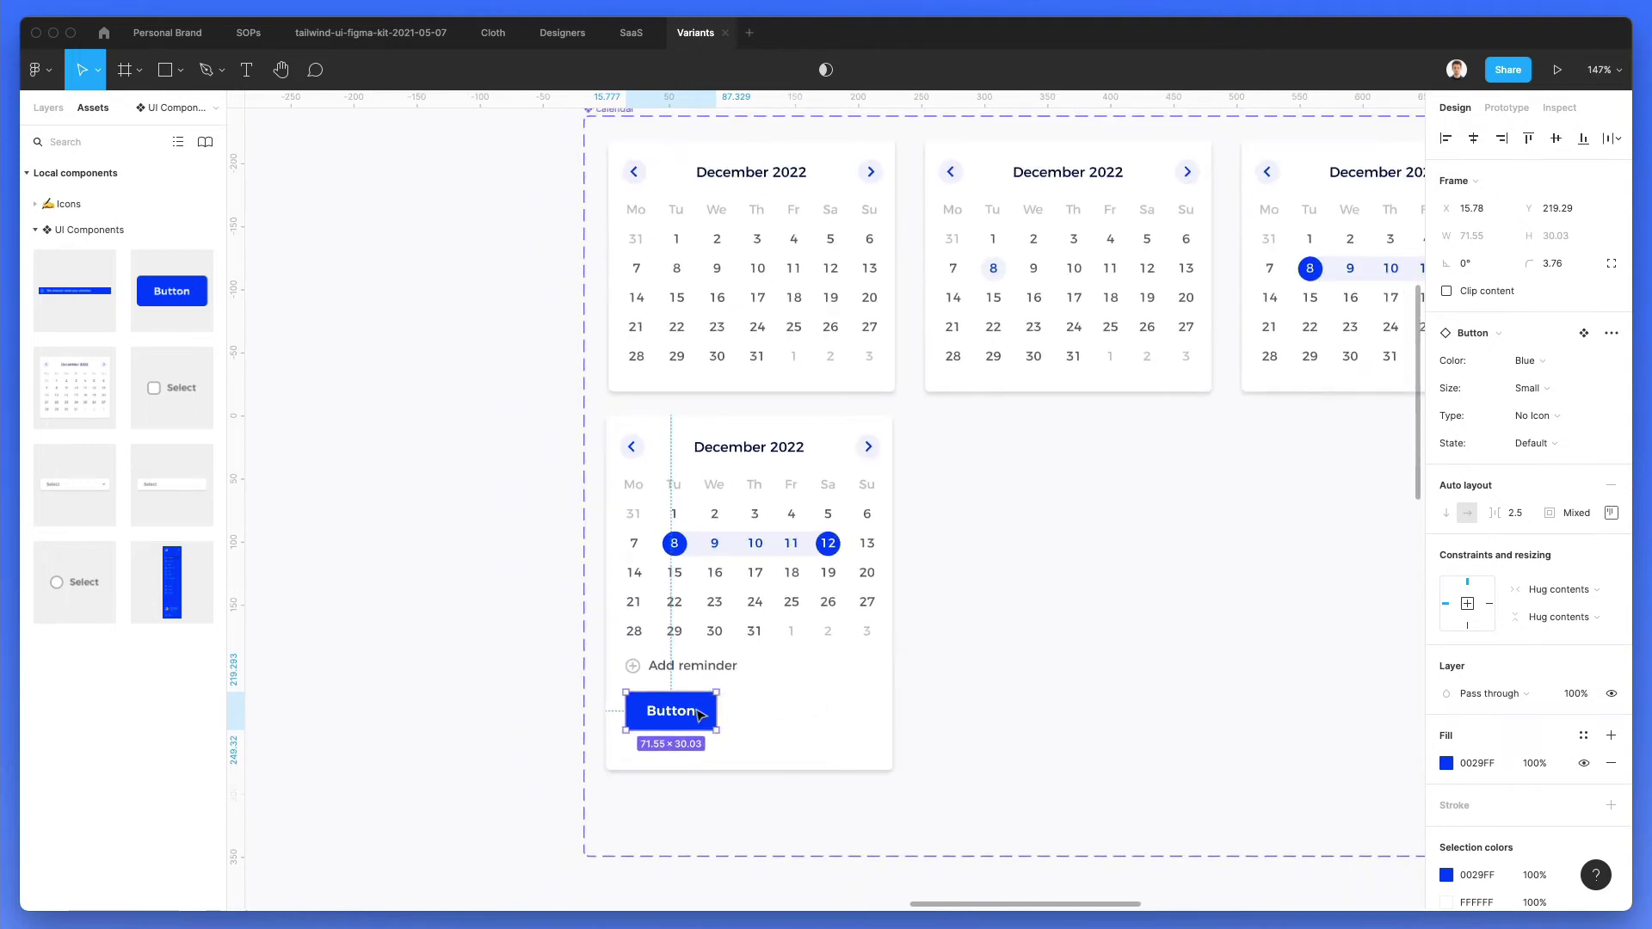
left_click_drag(699, 719, 776, 719)
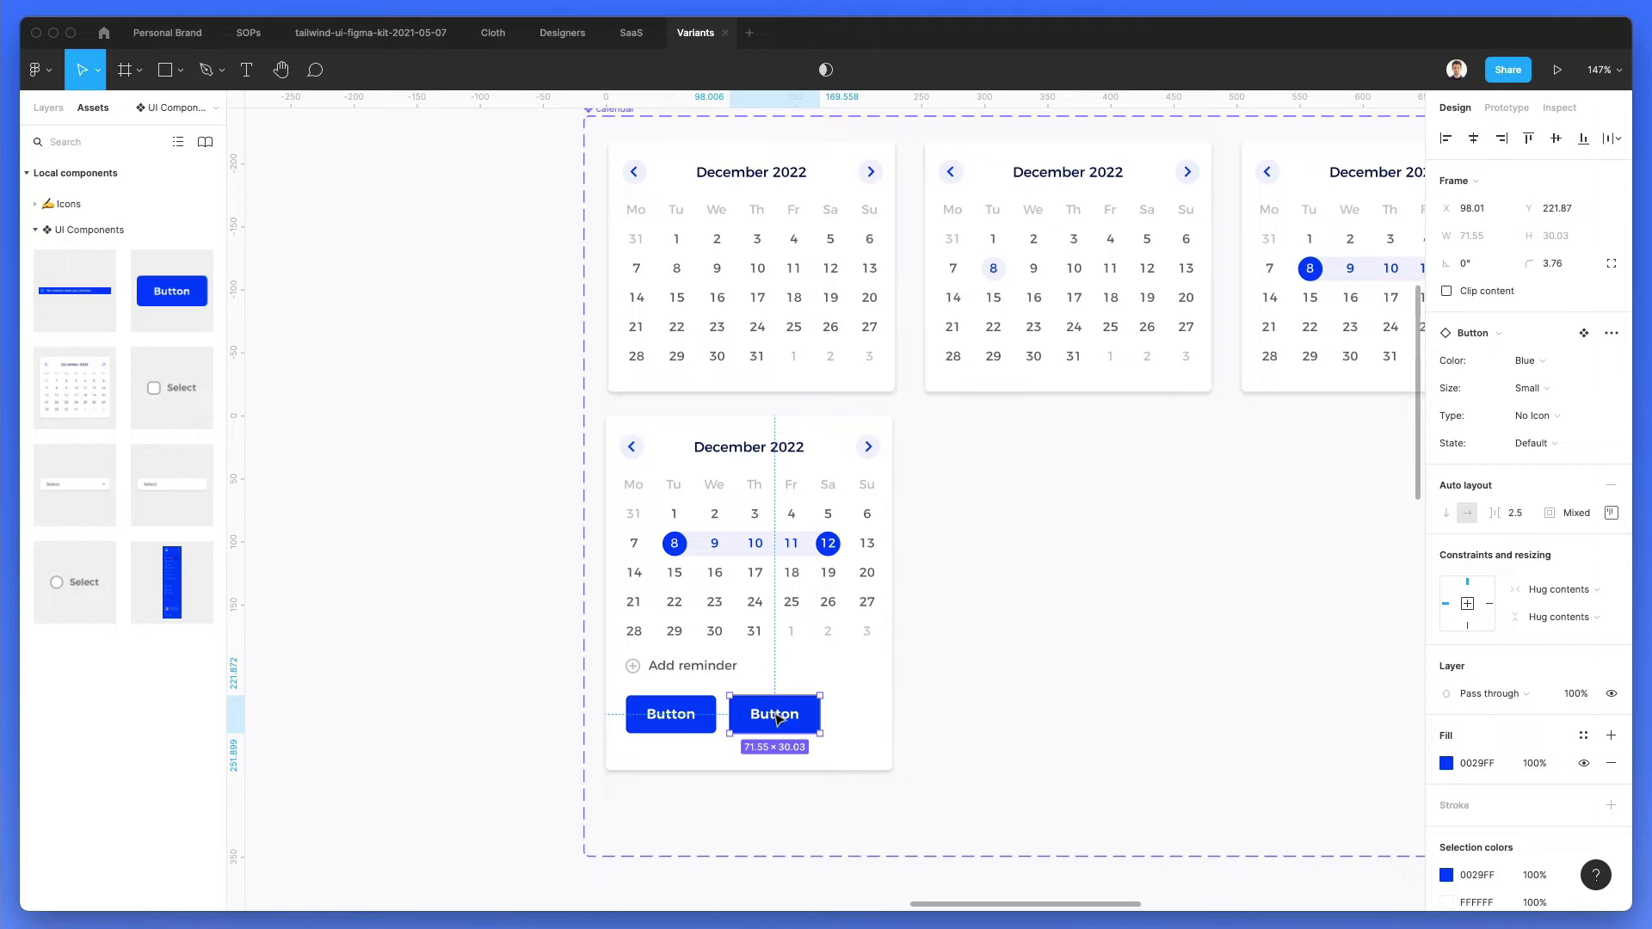
left_click(1007, 693)
scroll(967, 657, "down", 2)
Step: Select the small-size button variant columns and drag their bottom edge up to shorten them
scroll(967, 656, "up", 10)
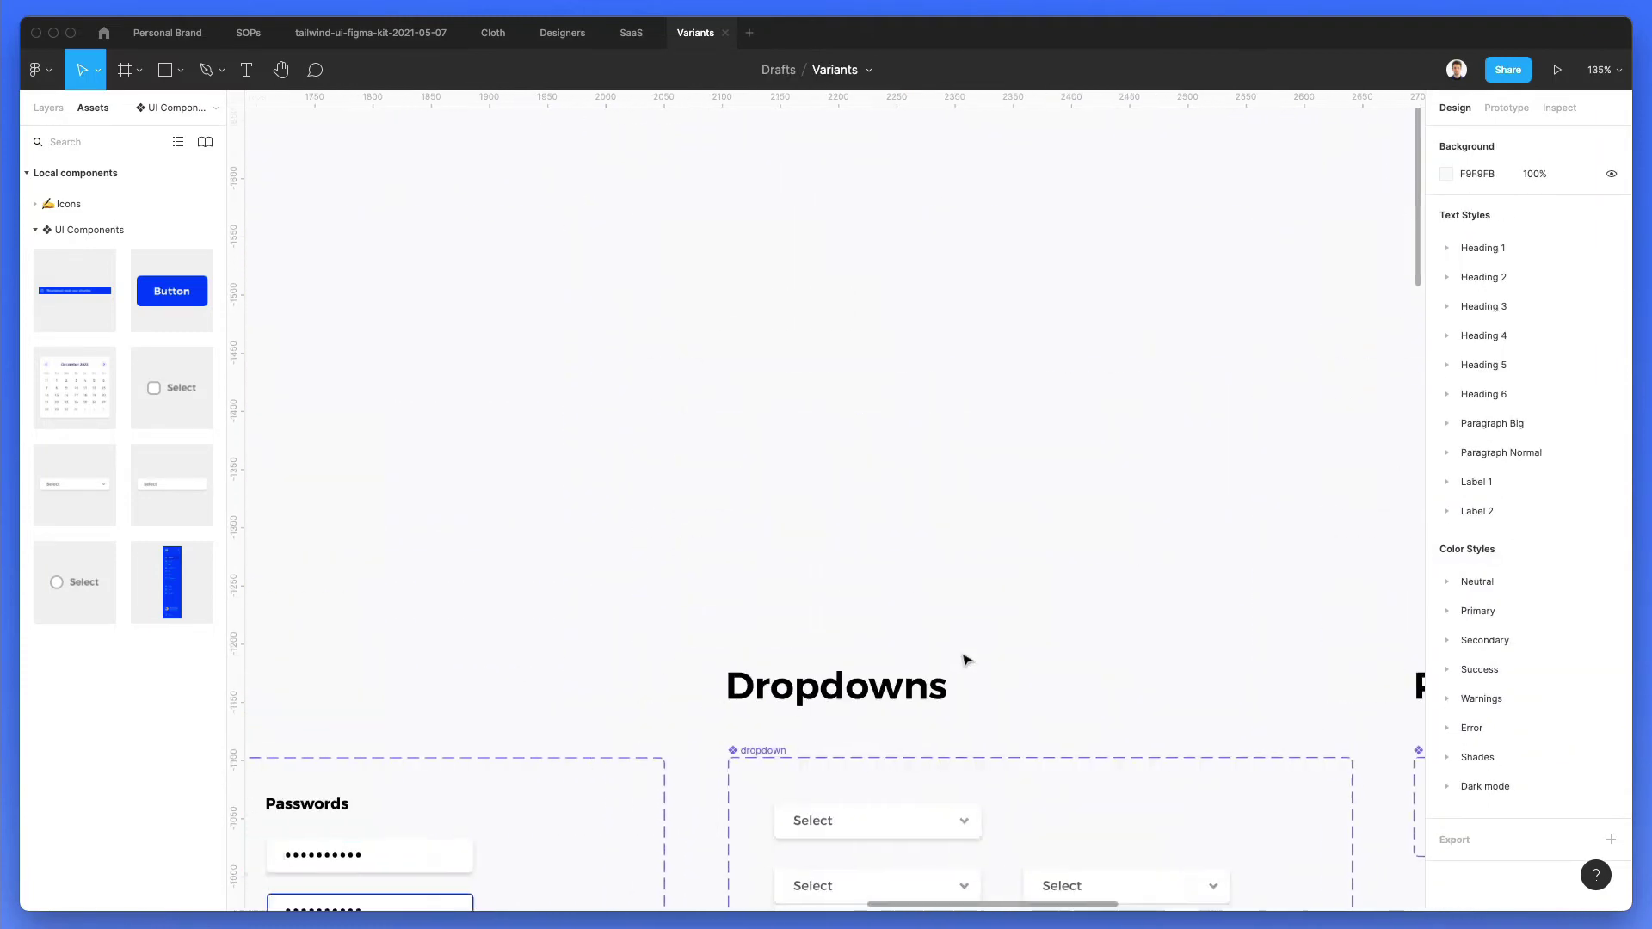
scroll(966, 659, "left", 20)
scroll(967, 659, "down", 5)
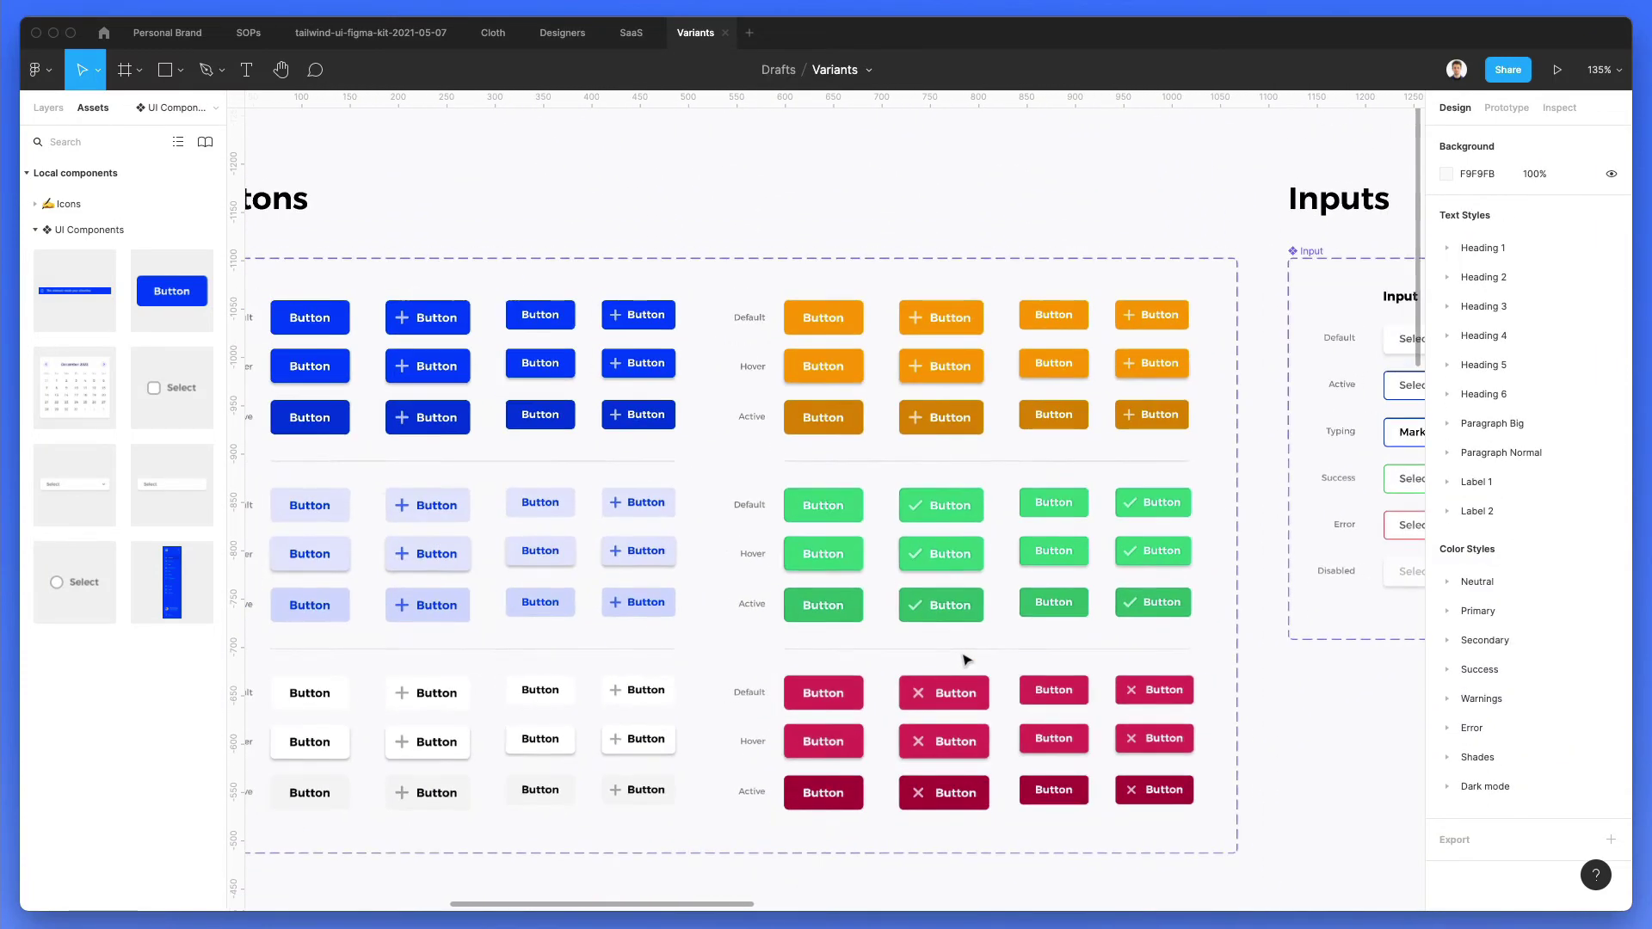
scroll(967, 659, "left", 5)
left_click_drag(592, 297, 789, 463)
left_click_drag(587, 479, 782, 647)
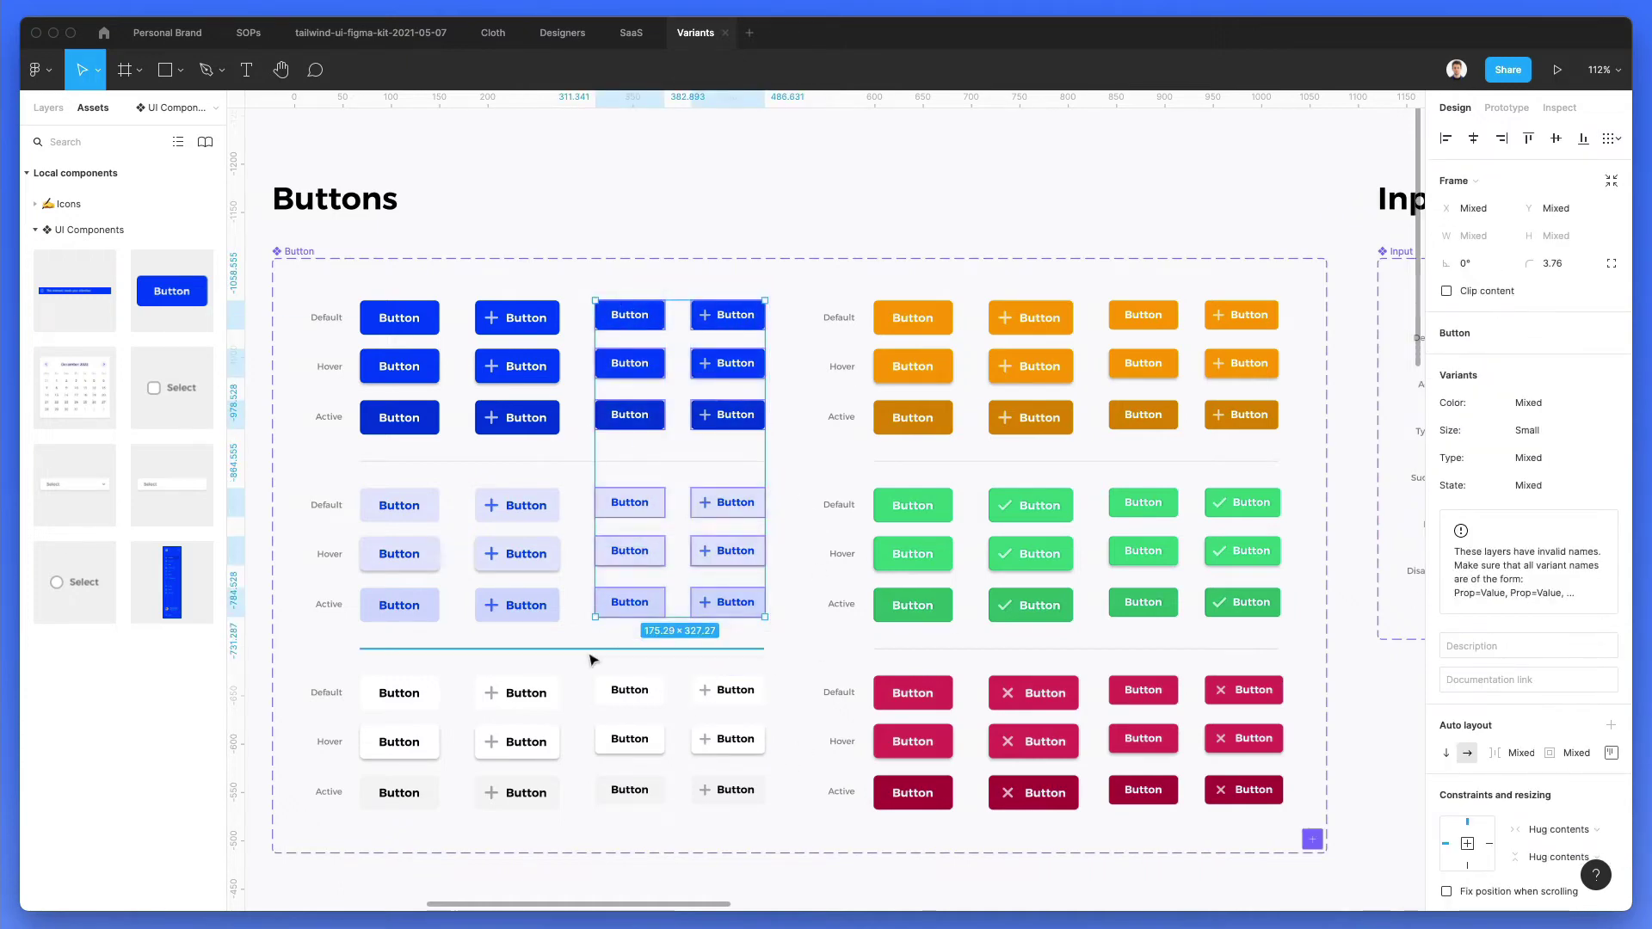
left_click_drag(582, 670, 796, 809)
left_click(784, 744)
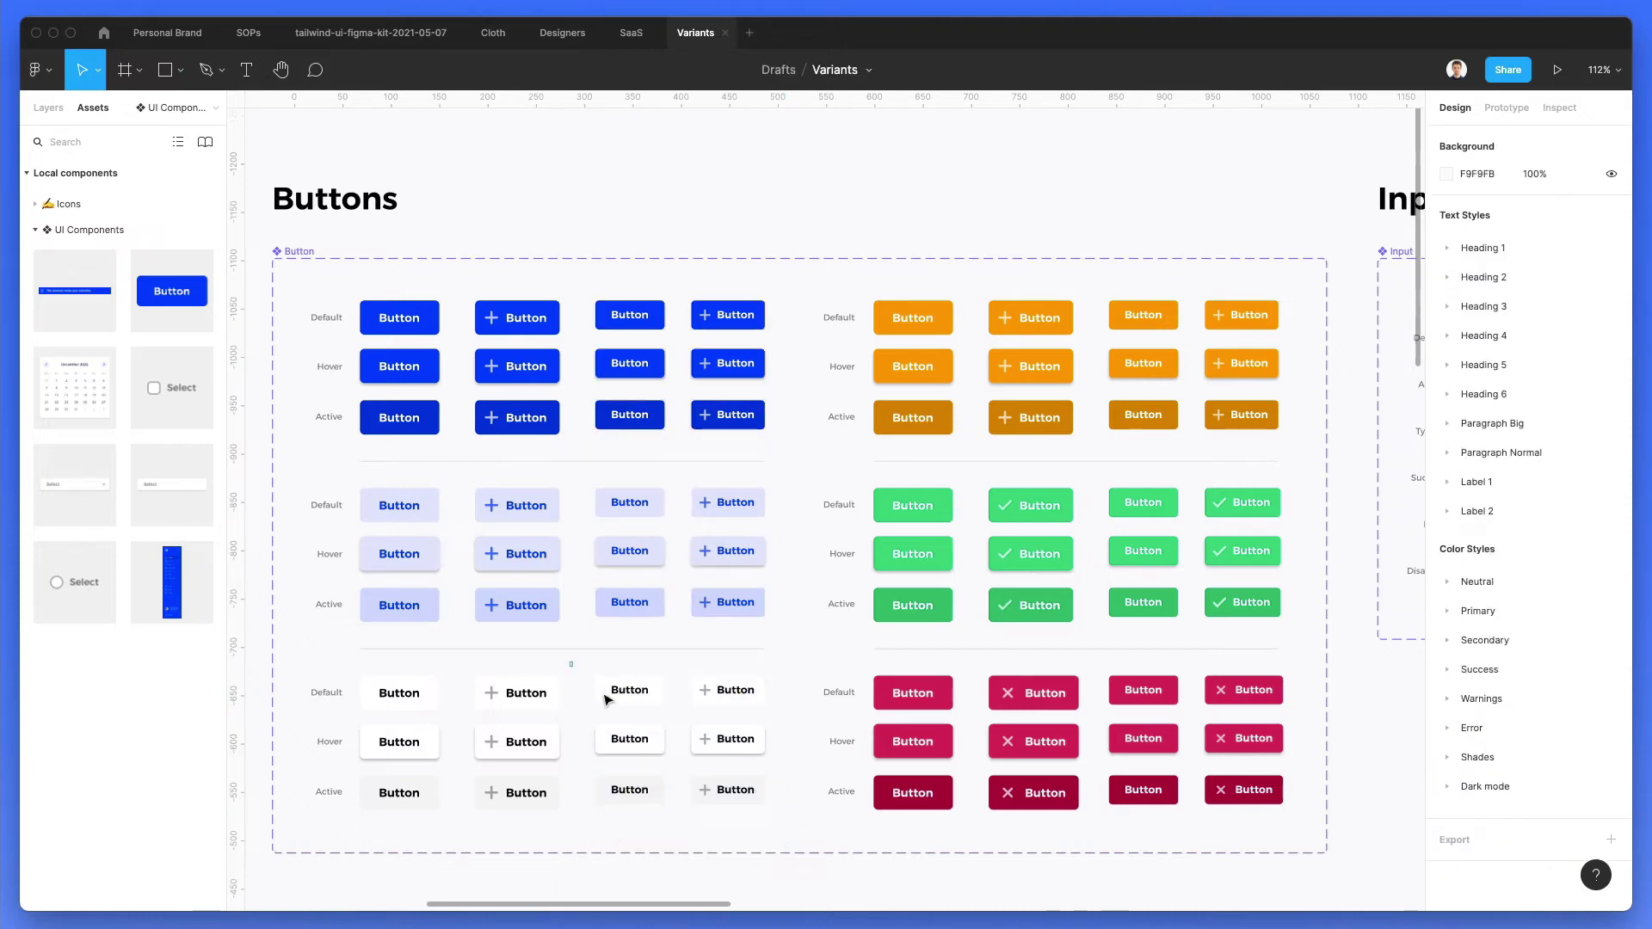
left_click_drag(570, 663, 584, 282)
left_click_drag(584, 585, 594, 757)
mouse_move(1097, 293)
left_mouse_down()
mouse_move(1286, 751)
mouse_move(1308, 851)
mouse_move(1183, 837)
mouse_move(1087, 308)
left_mouse_up()
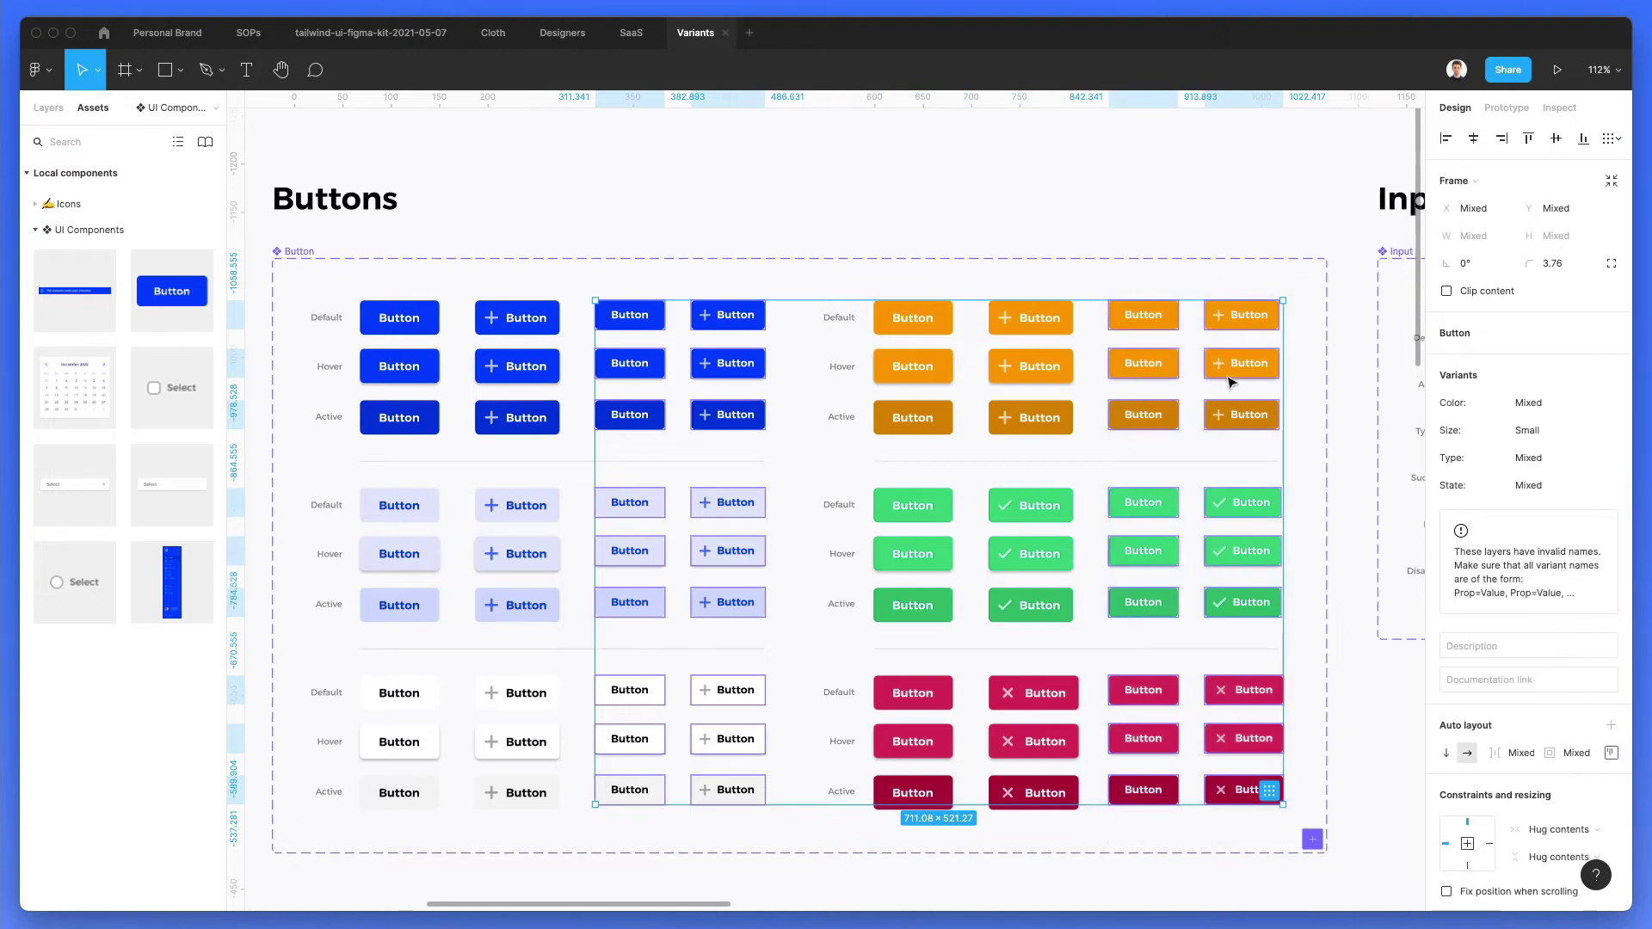
left_click_drag(1145, 800, 1098, 793)
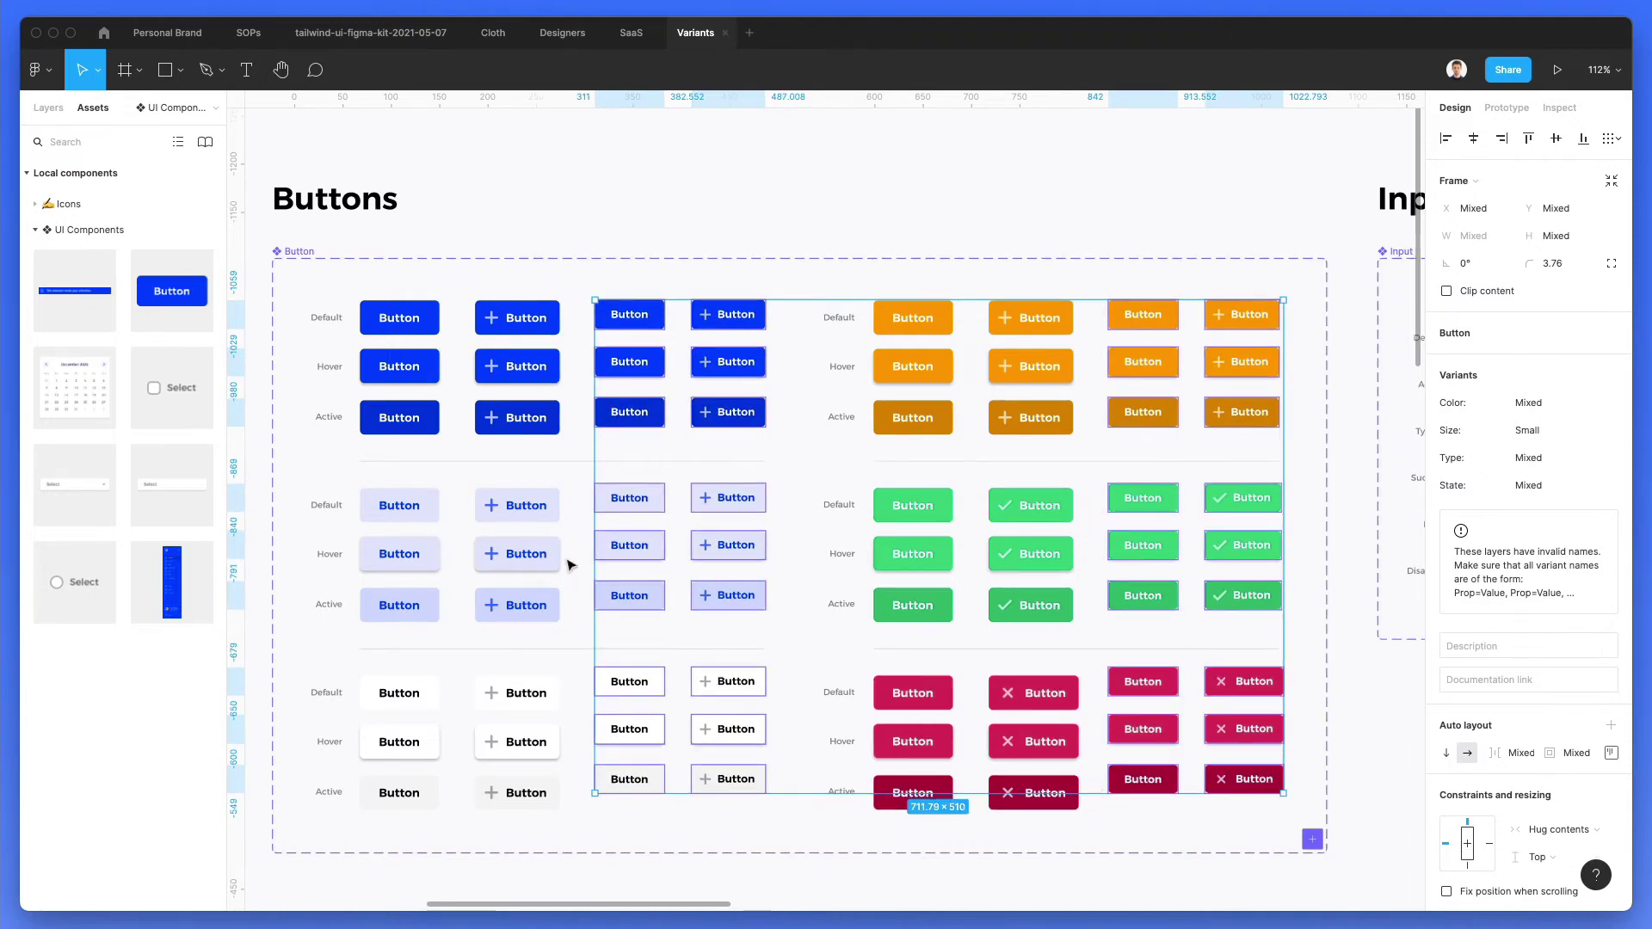
left_click(540, 557)
Step: Try the Default size on the first calendar button, then return it to Small
key("Escape")
scroll(995, 608, "down", 5)
scroll(995, 609, "right", 20)
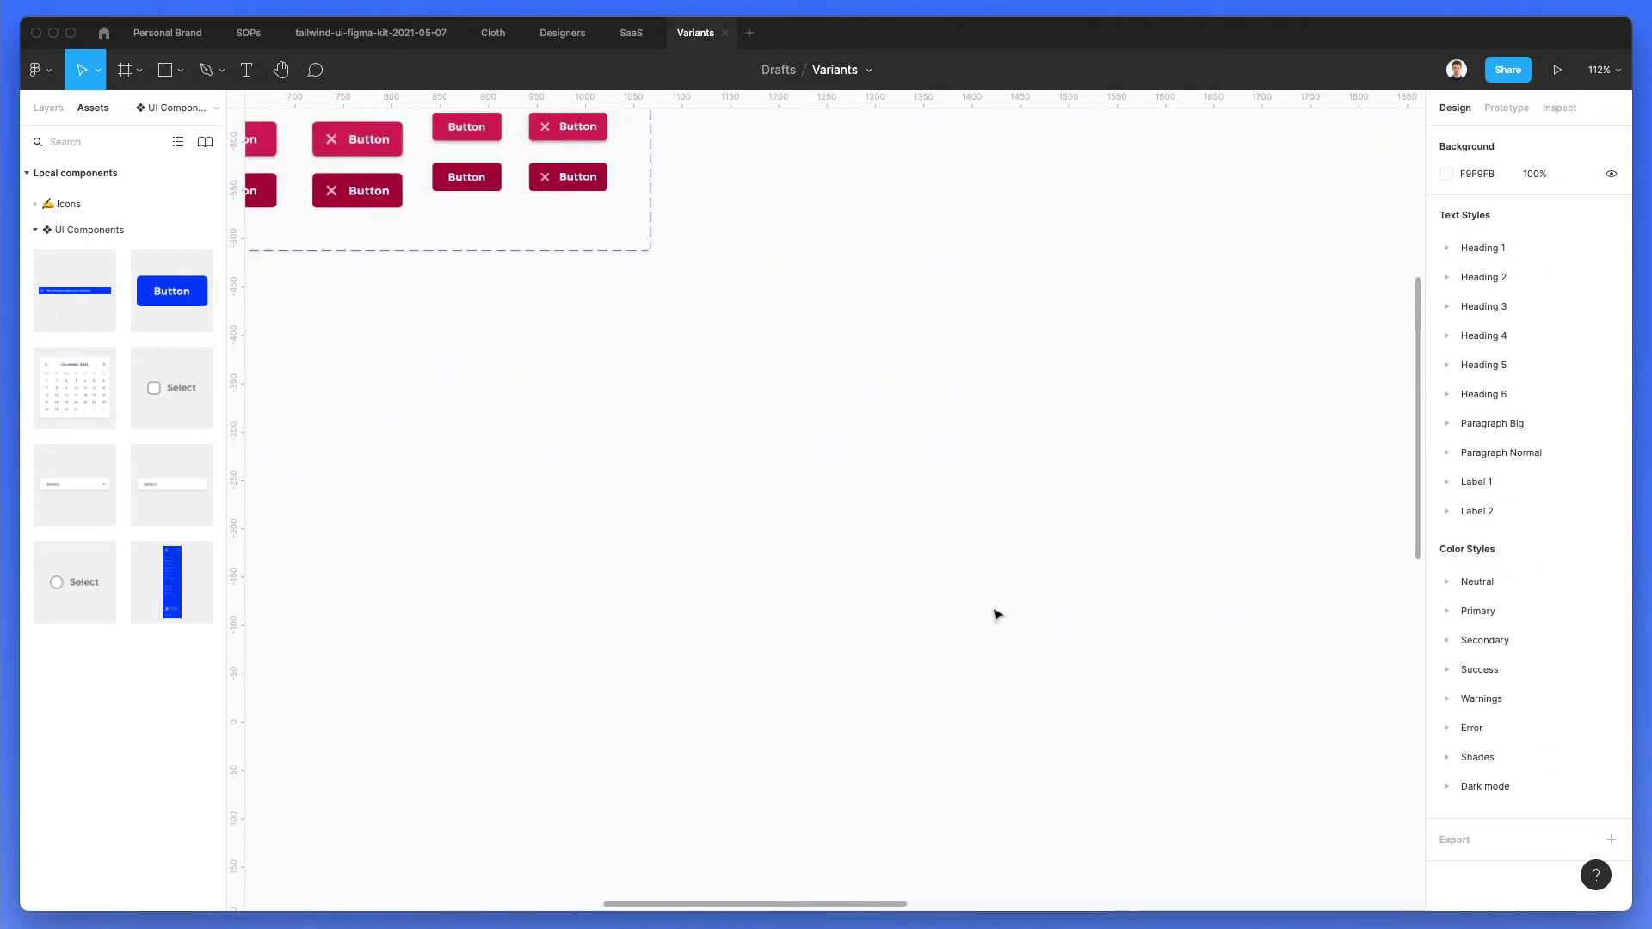
scroll(995, 616, "up", 2)
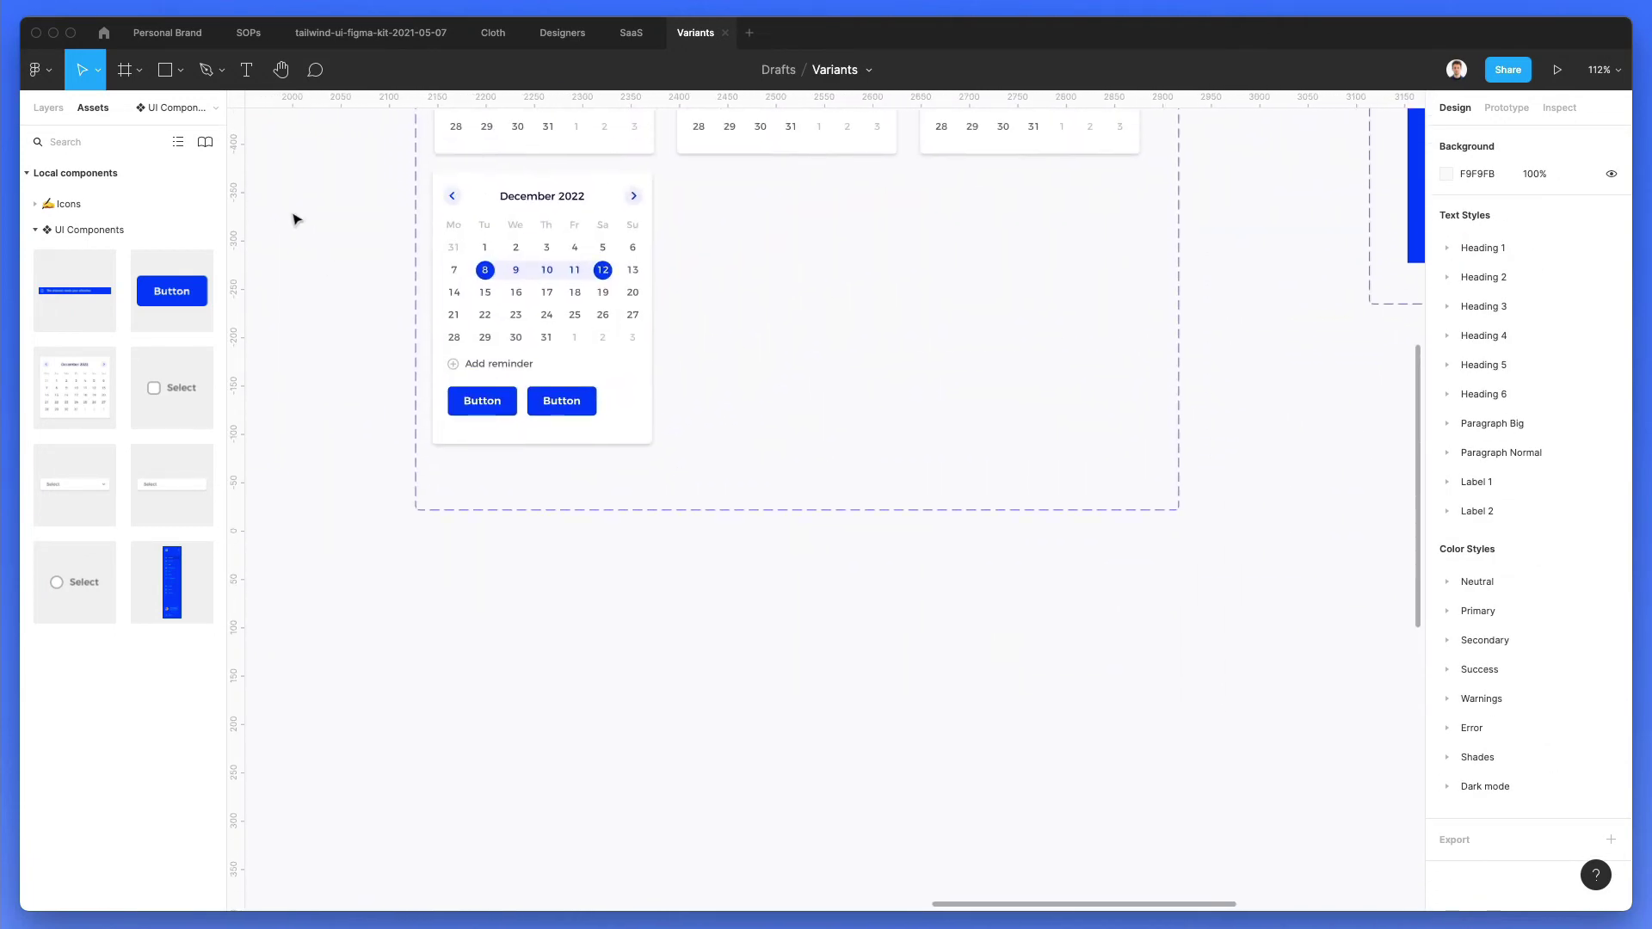
scroll(405, 280, "up", 5)
double_click(572, 496)
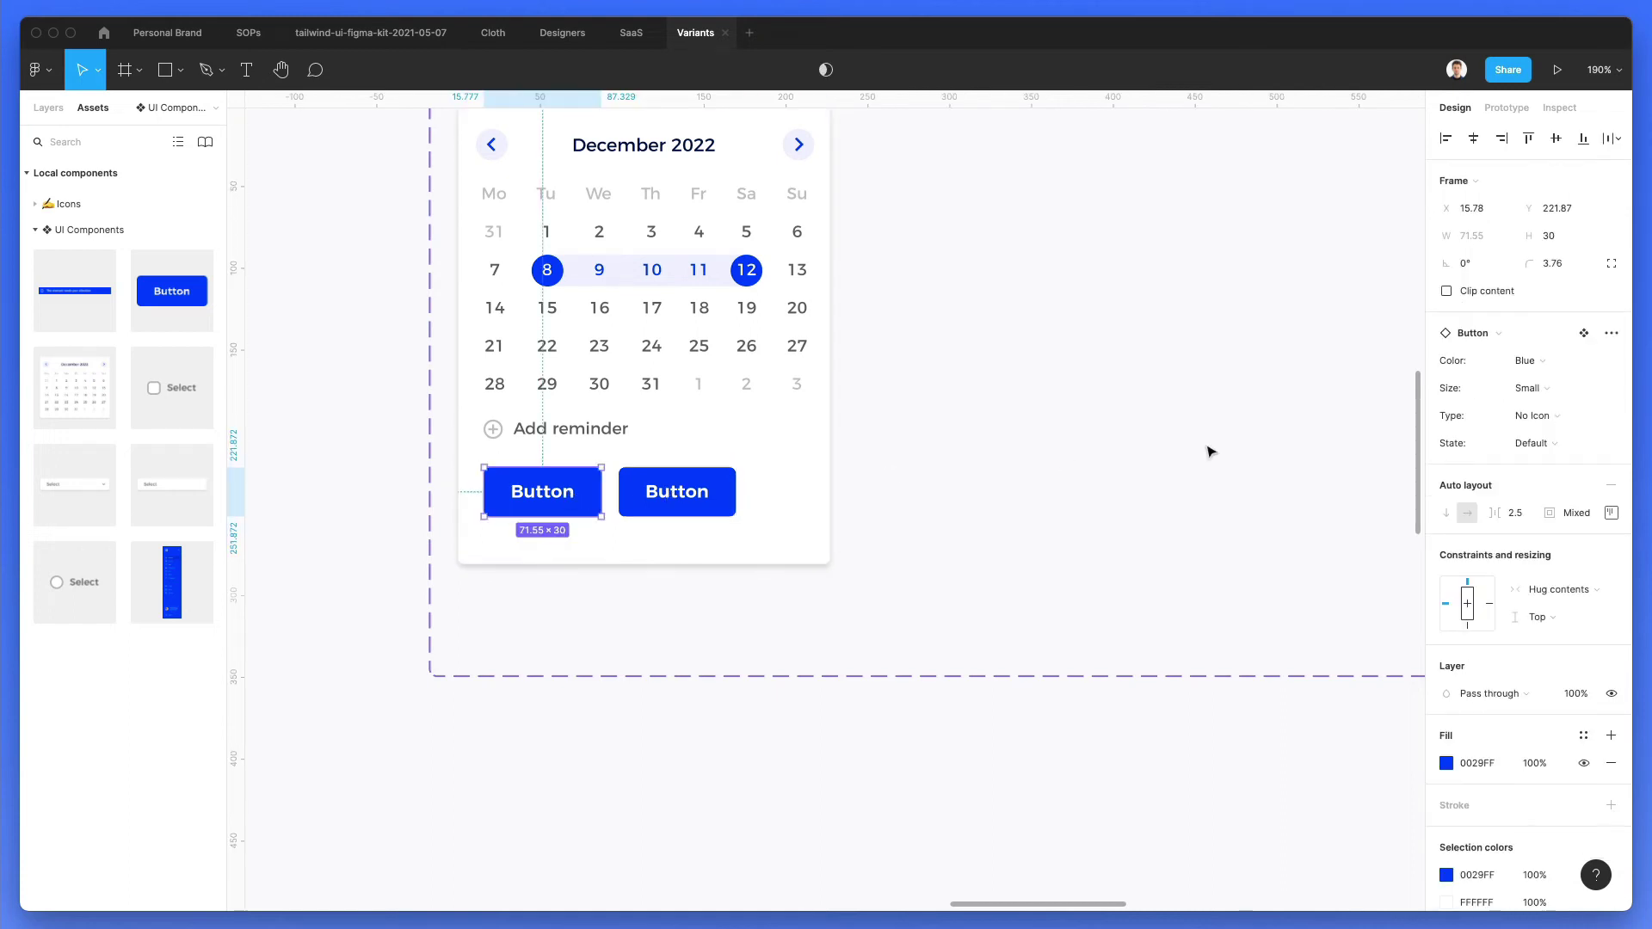
left_click(1530, 388)
left_click(1544, 367)
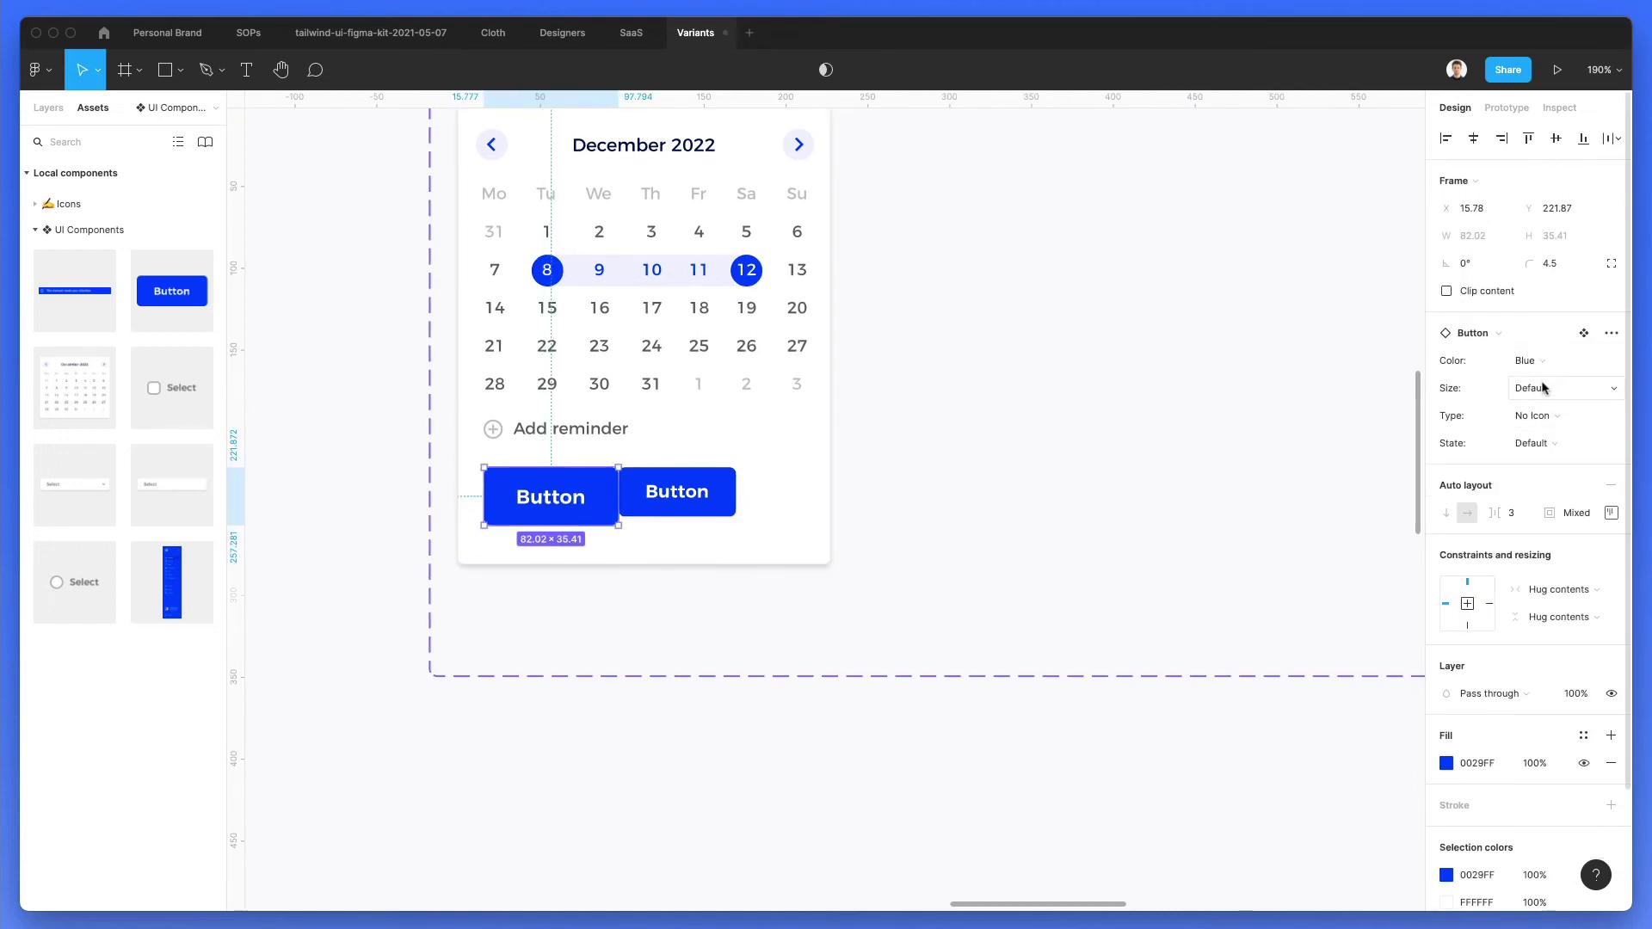
left_click(1544, 389)
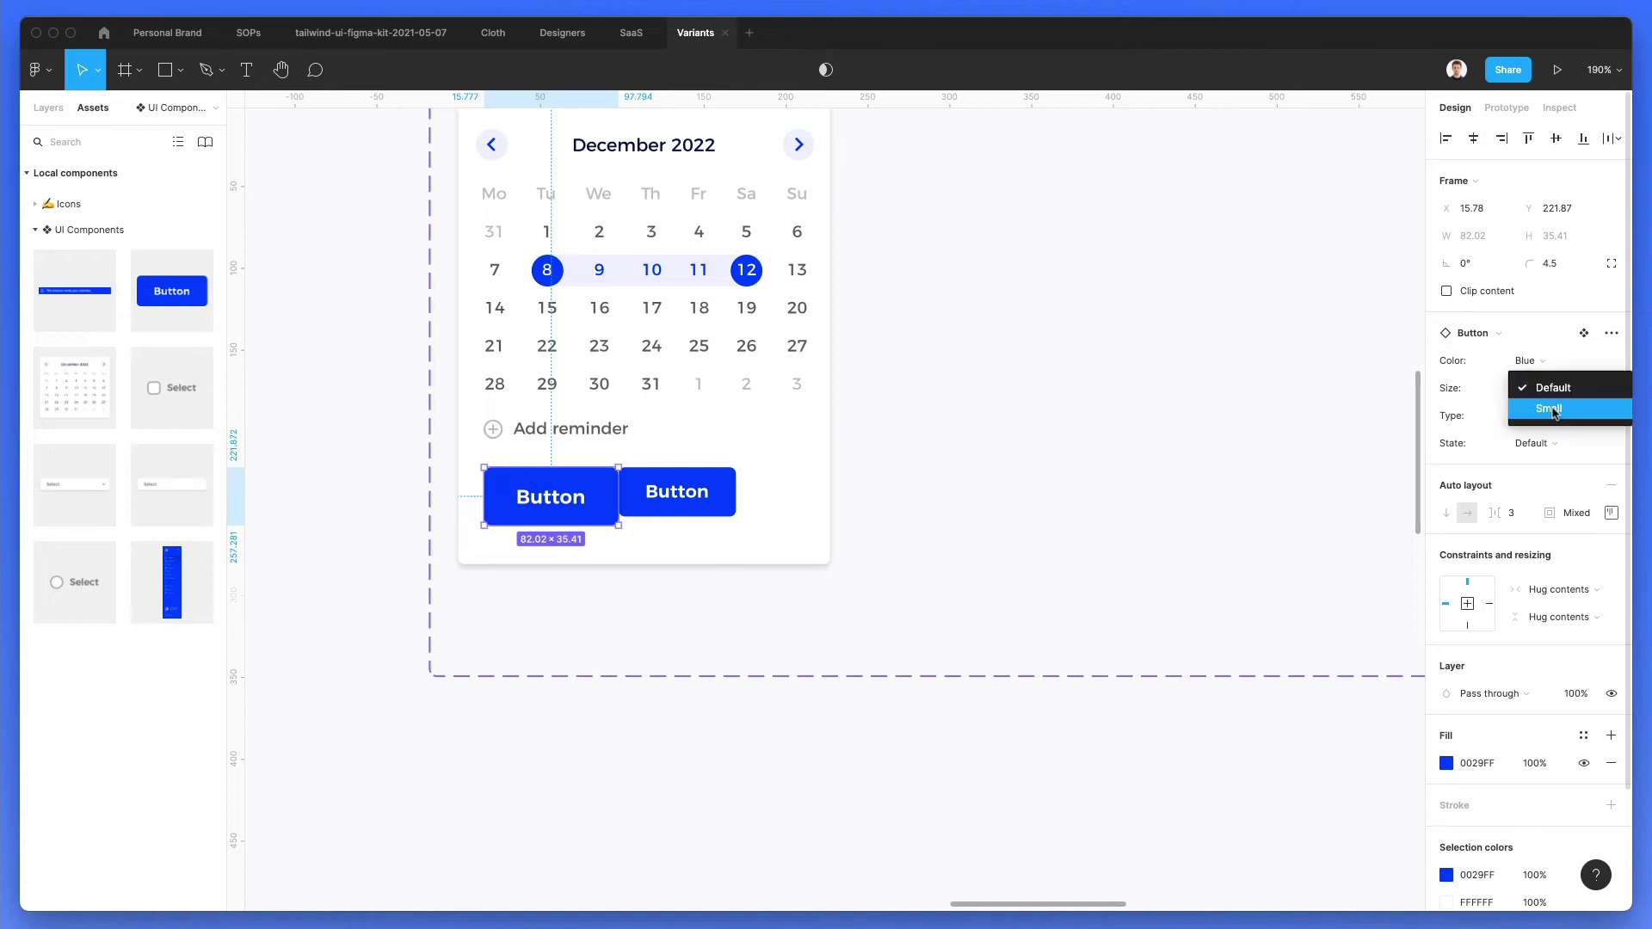
left_click(1552, 410)
left_click(926, 465)
Step: Switch the second calendar button's colour to Baby Blue
double_click(688, 503)
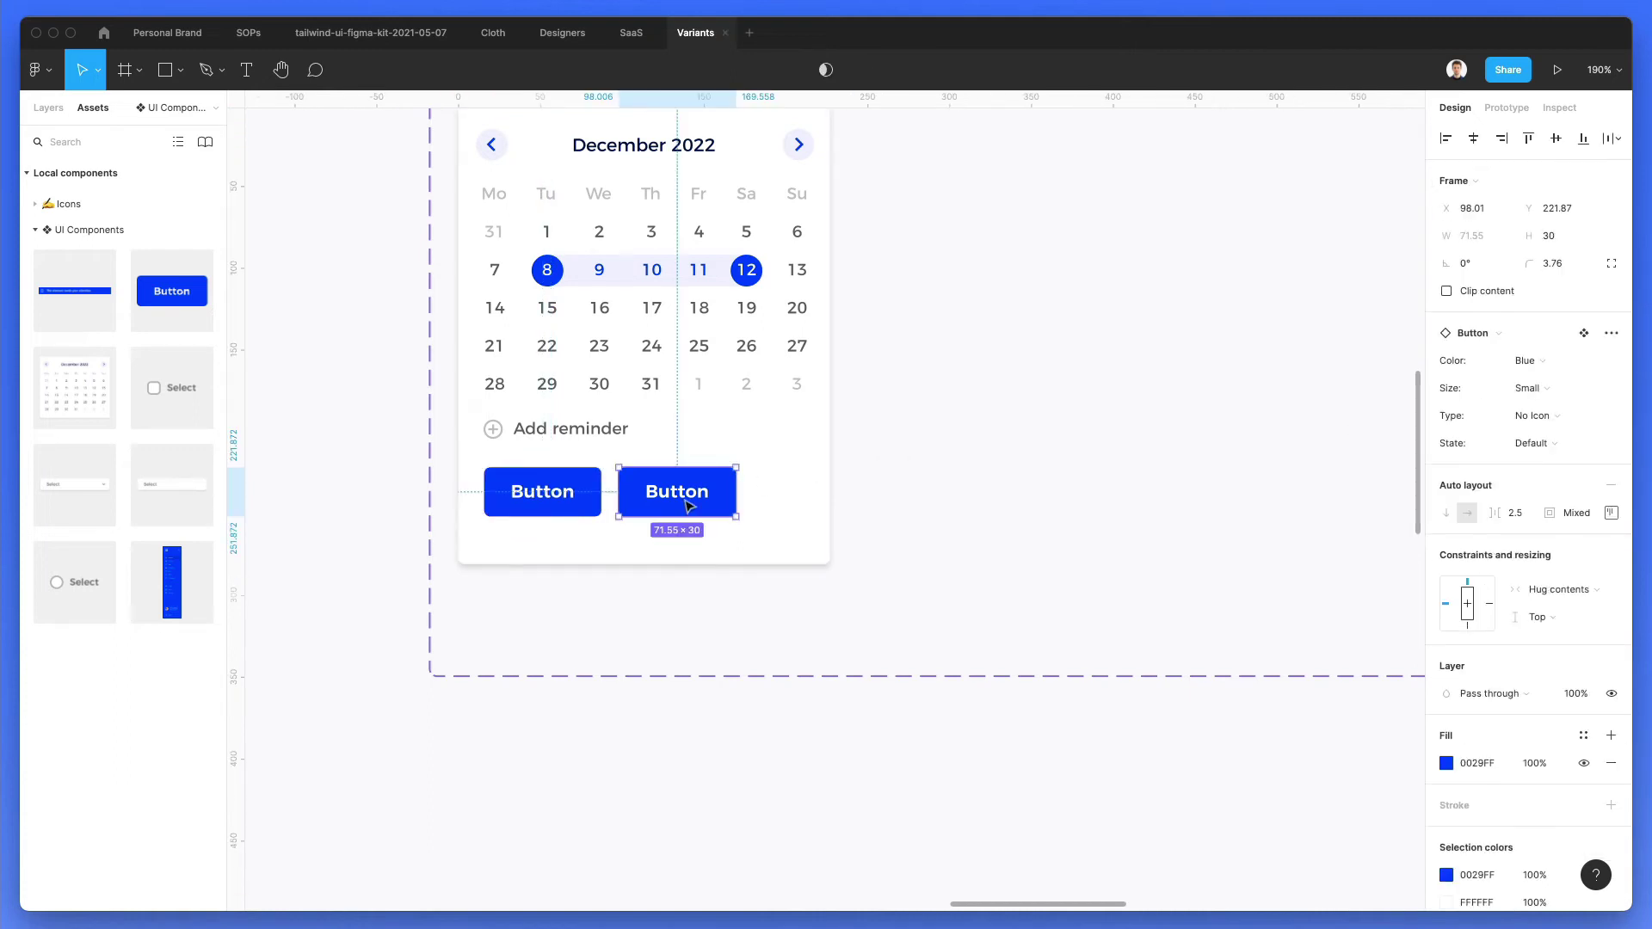
left_click(1546, 445)
left_click(1572, 436)
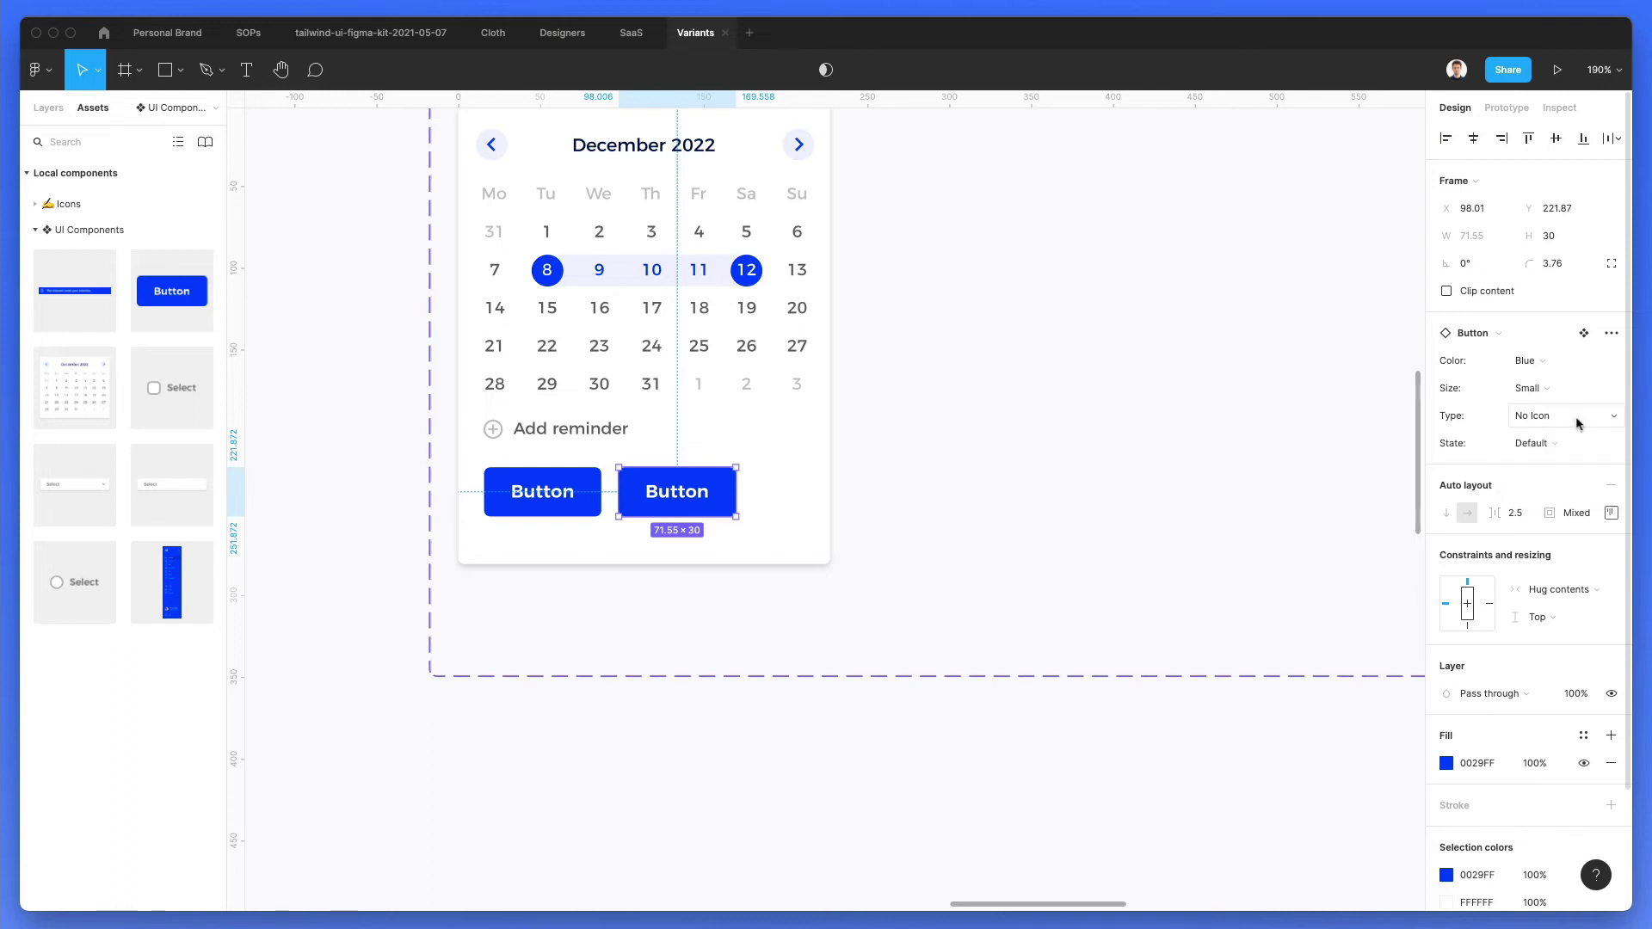
left_click(1553, 370)
left_click(1551, 380)
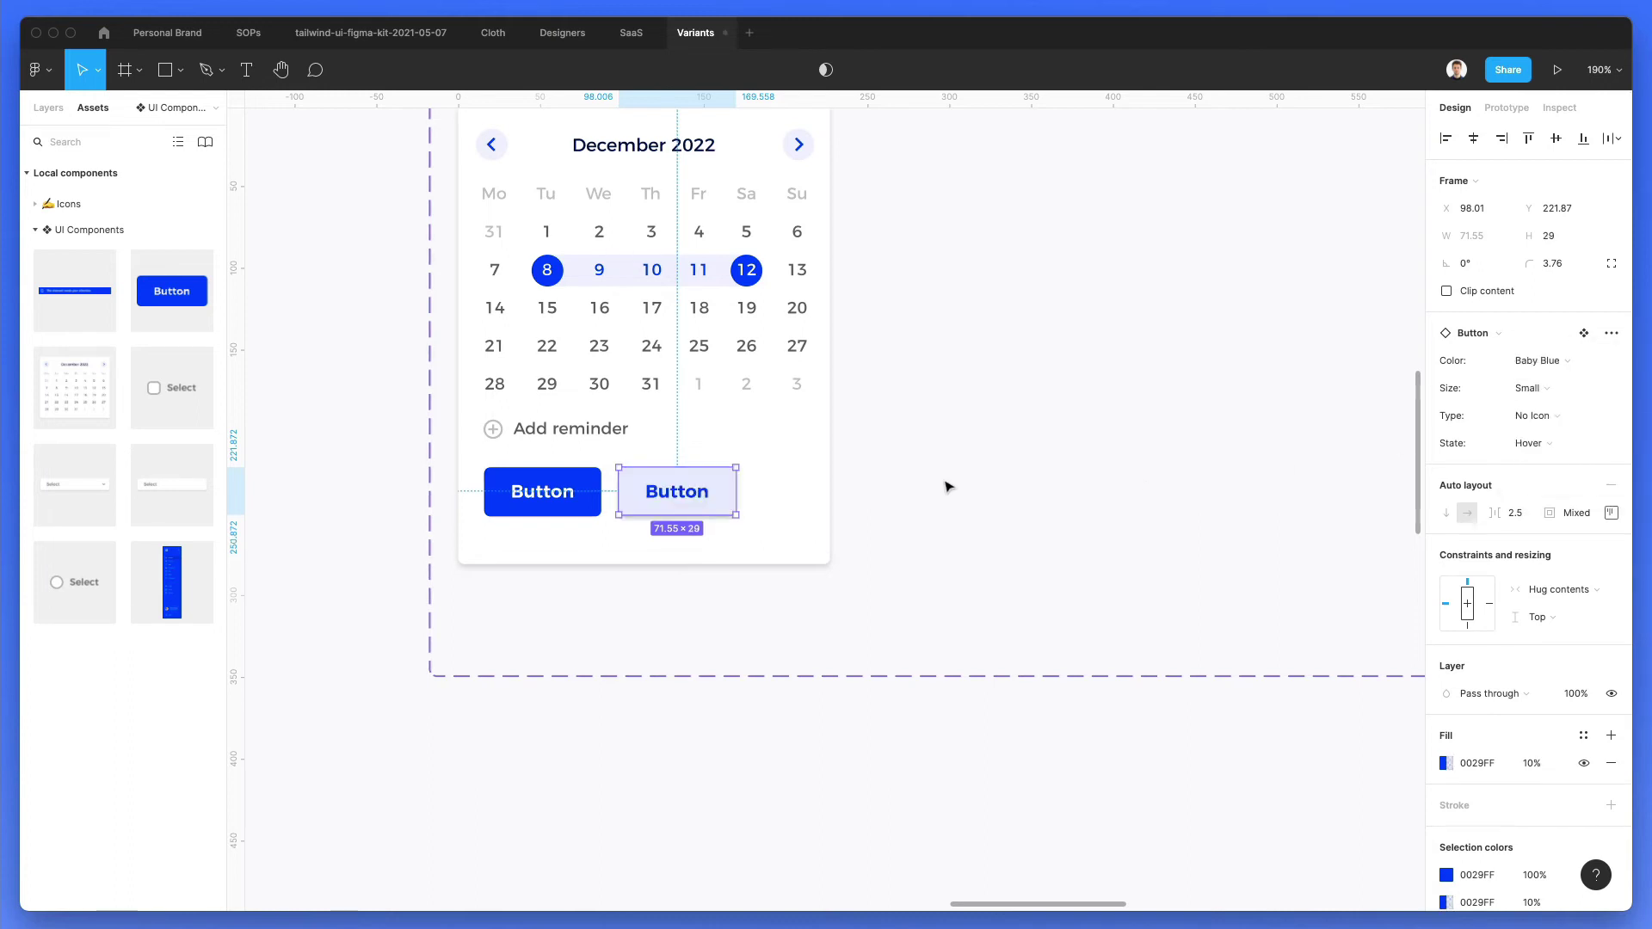
left_click(967, 481)
scroll(967, 481, "down", 3)
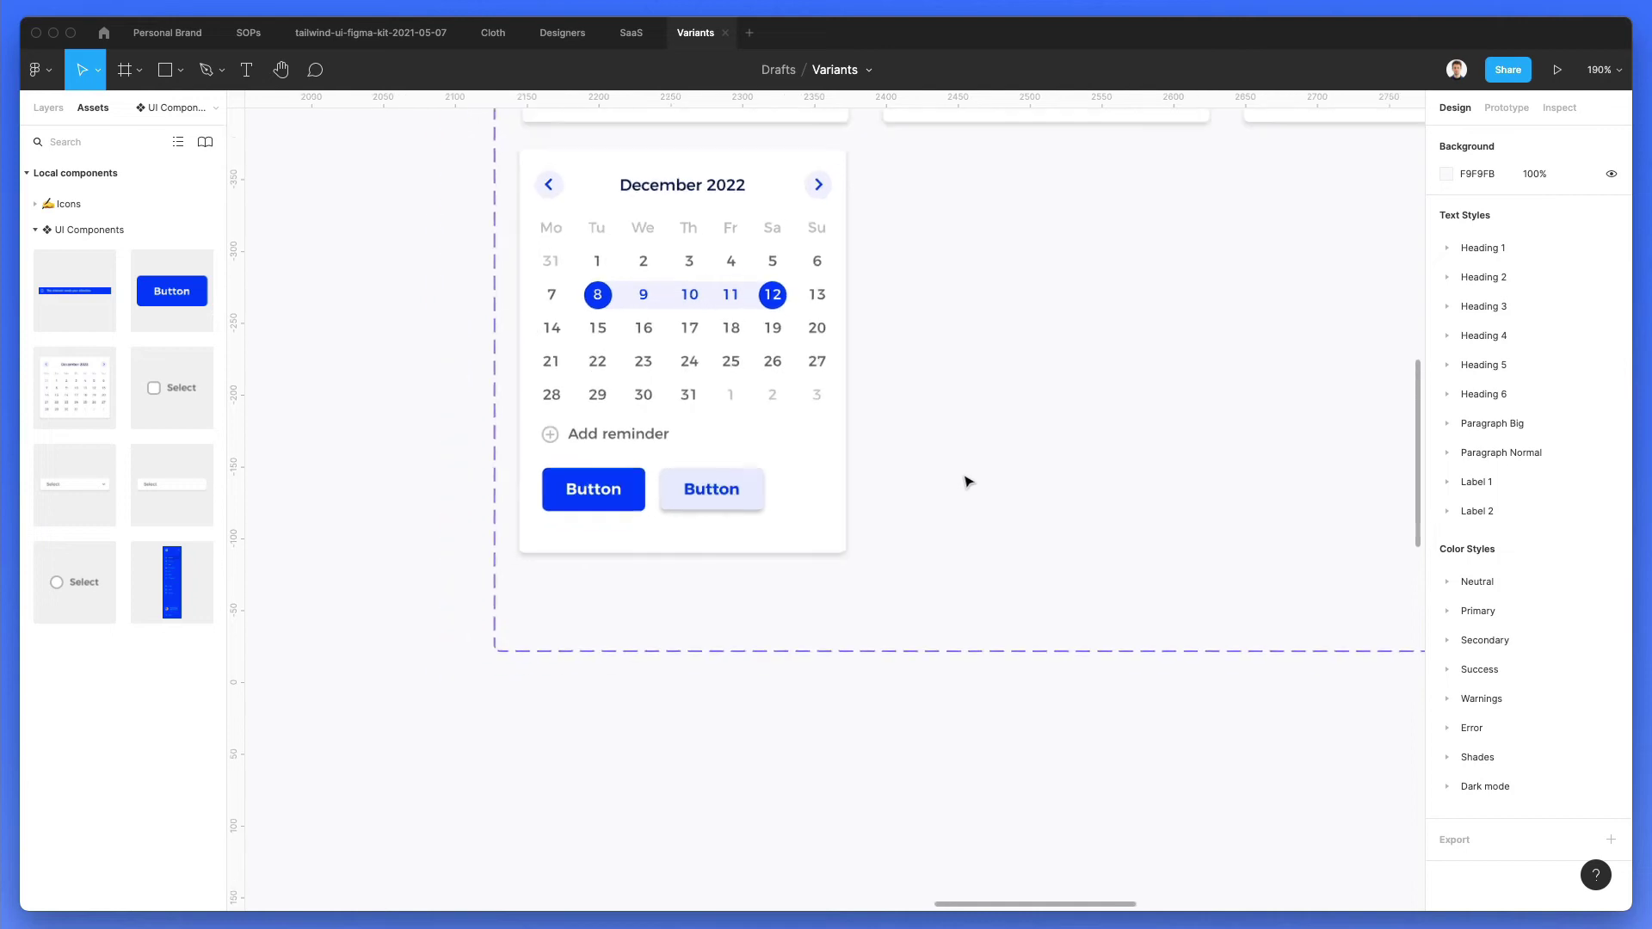
Step: Set the second button's state to Hover while keeping it Baby Blue
double_click(709, 492)
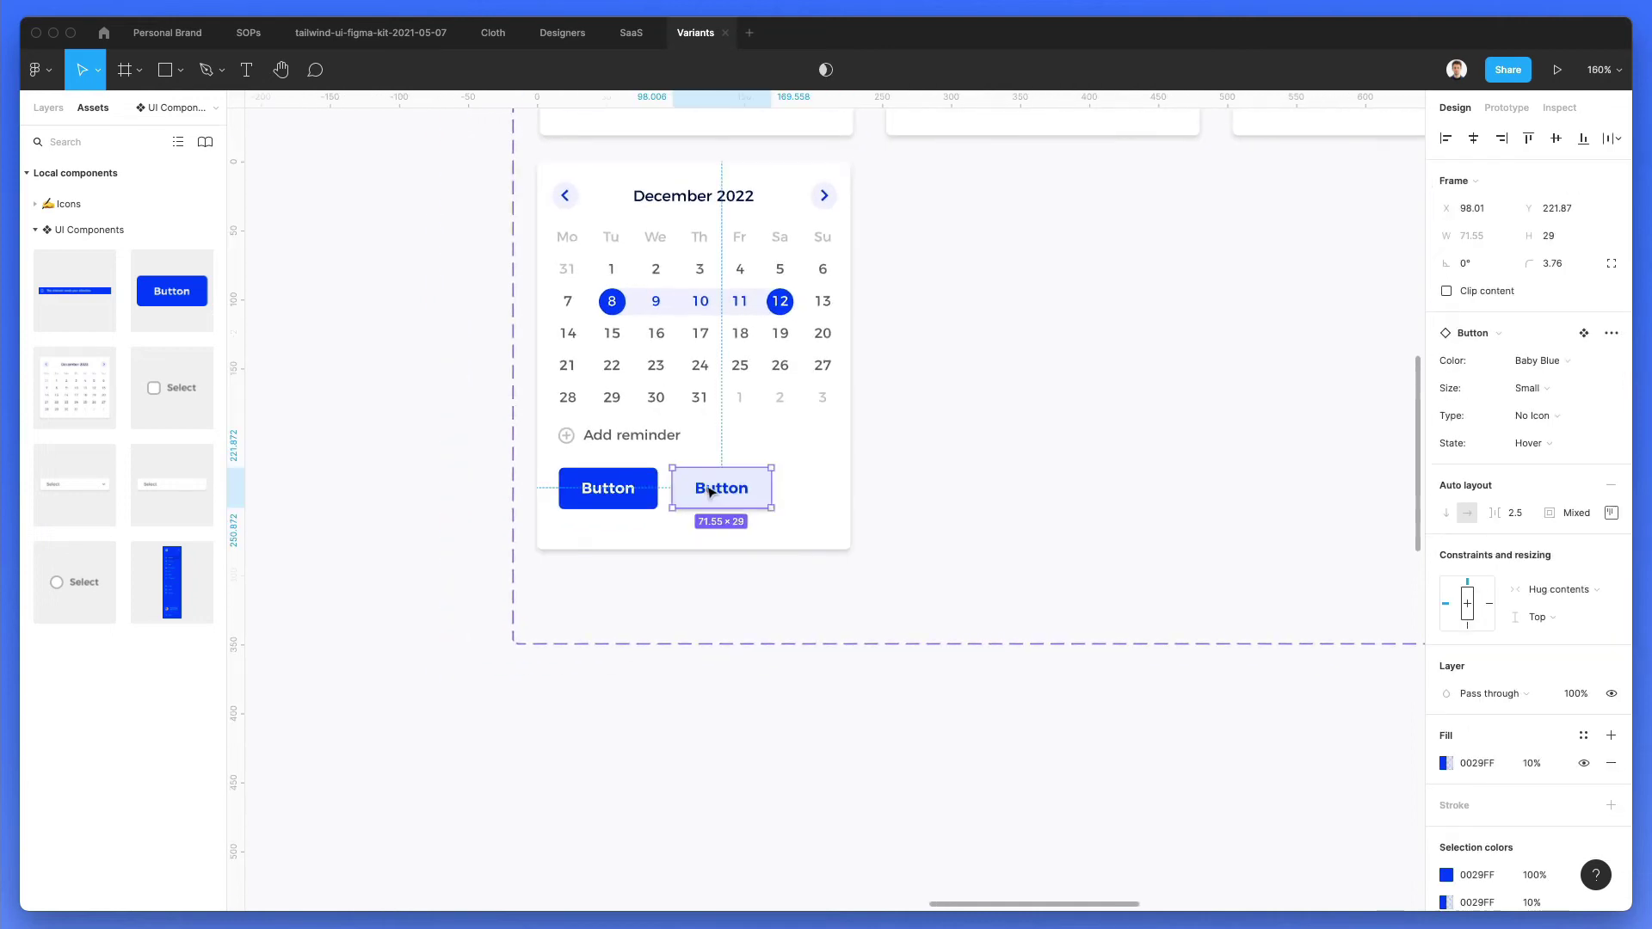
left_click(1536, 443)
left_click(1561, 428)
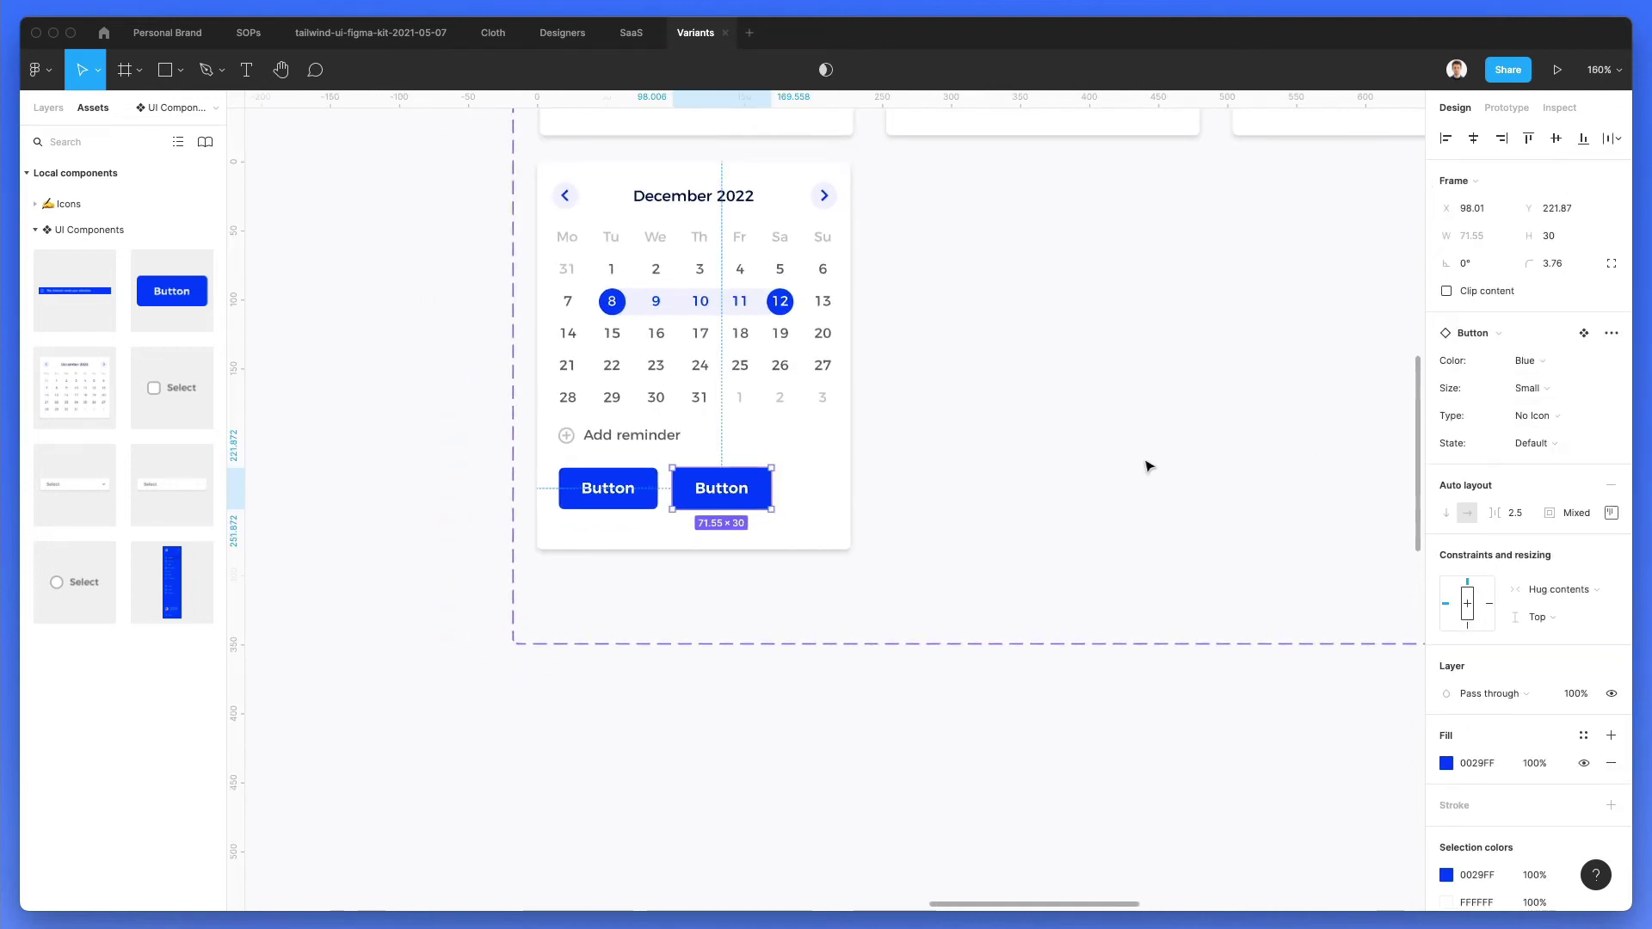
left_click(1544, 443)
left_click(1561, 466)
left_click(1524, 361)
left_click(1583, 382)
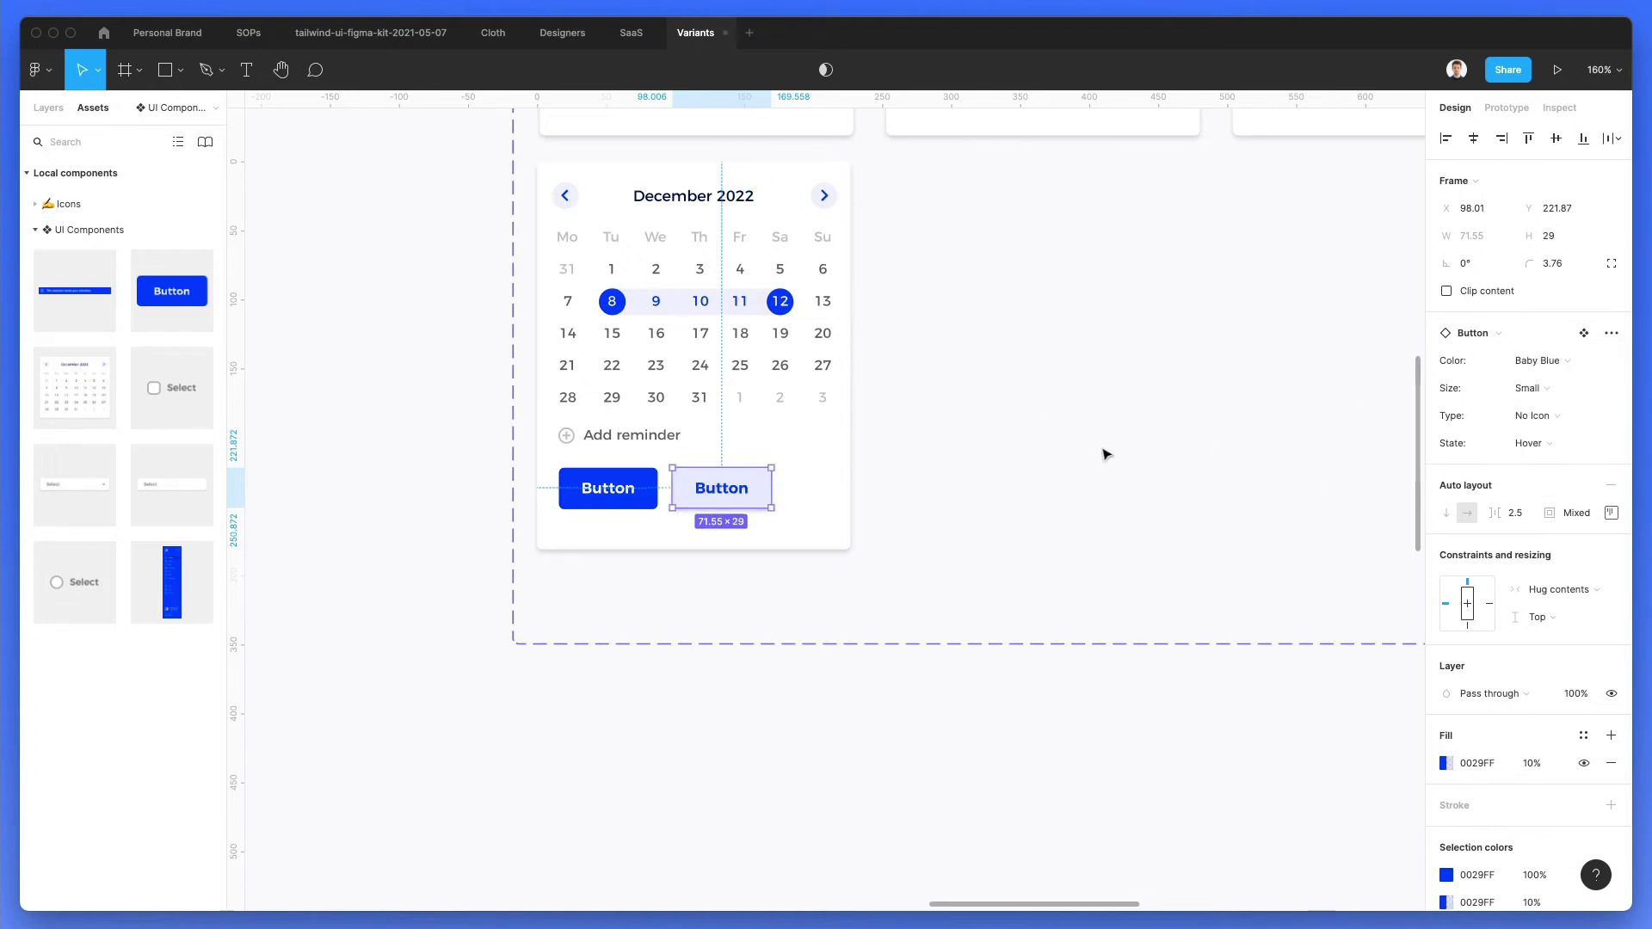
left_click(1069, 465)
Step: Move the Baby Blue button to the left of the solid blue button
scroll(1069, 464, "left", 4)
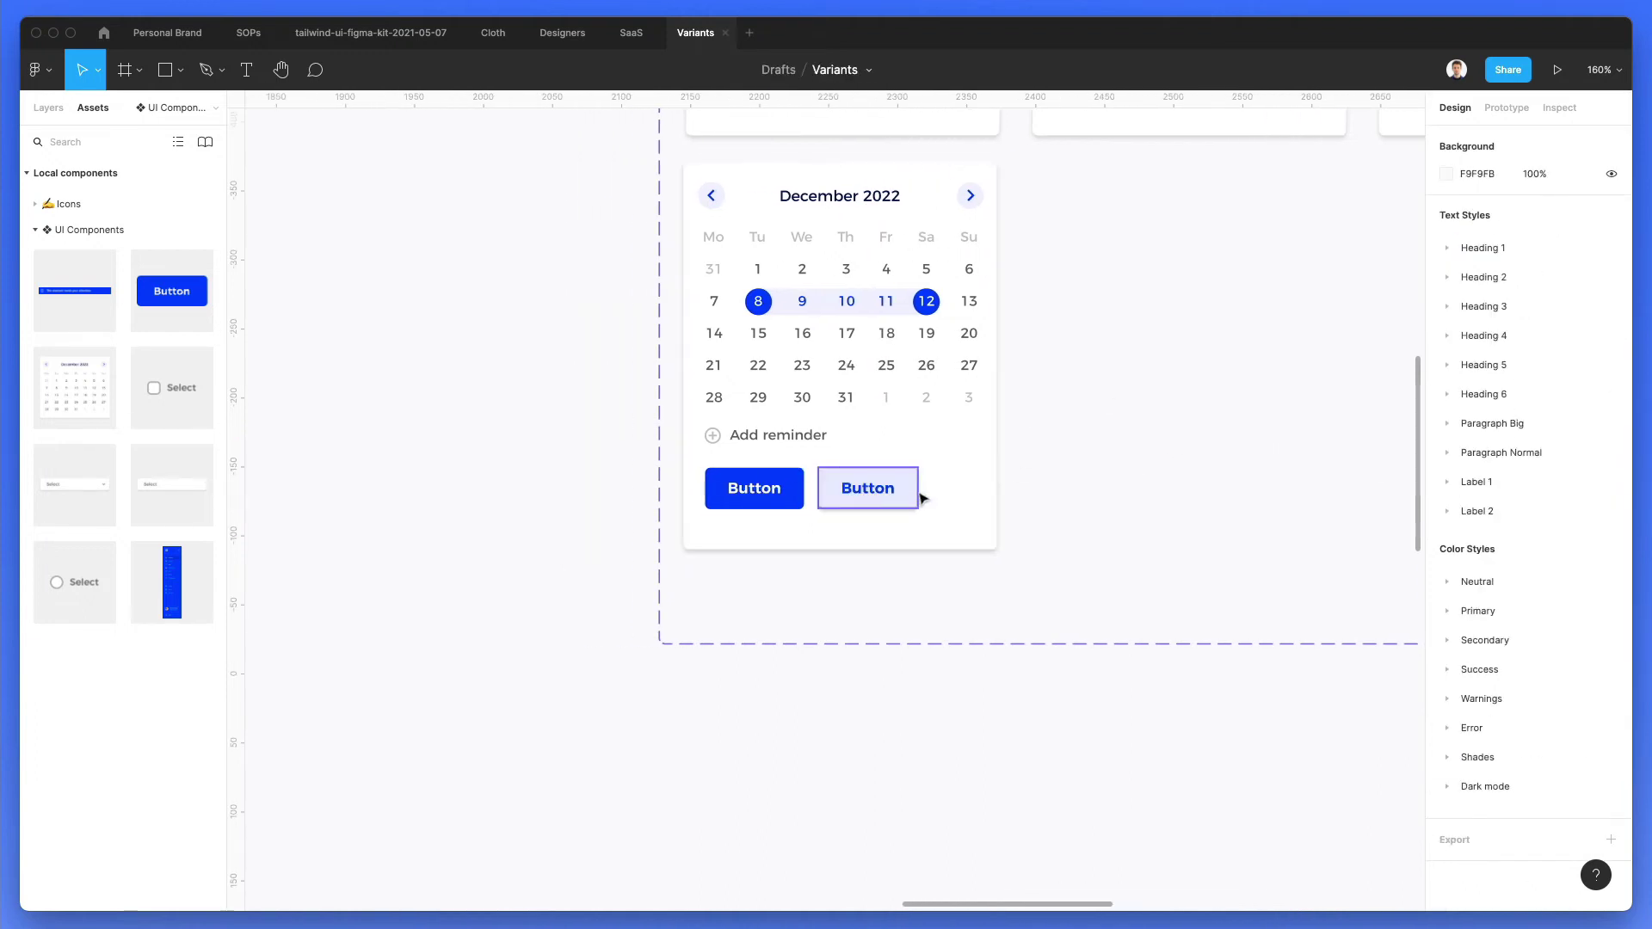
left_click(878, 483)
left_click(853, 488)
left_click(854, 490)
left_click_drag(871, 491, 757, 491)
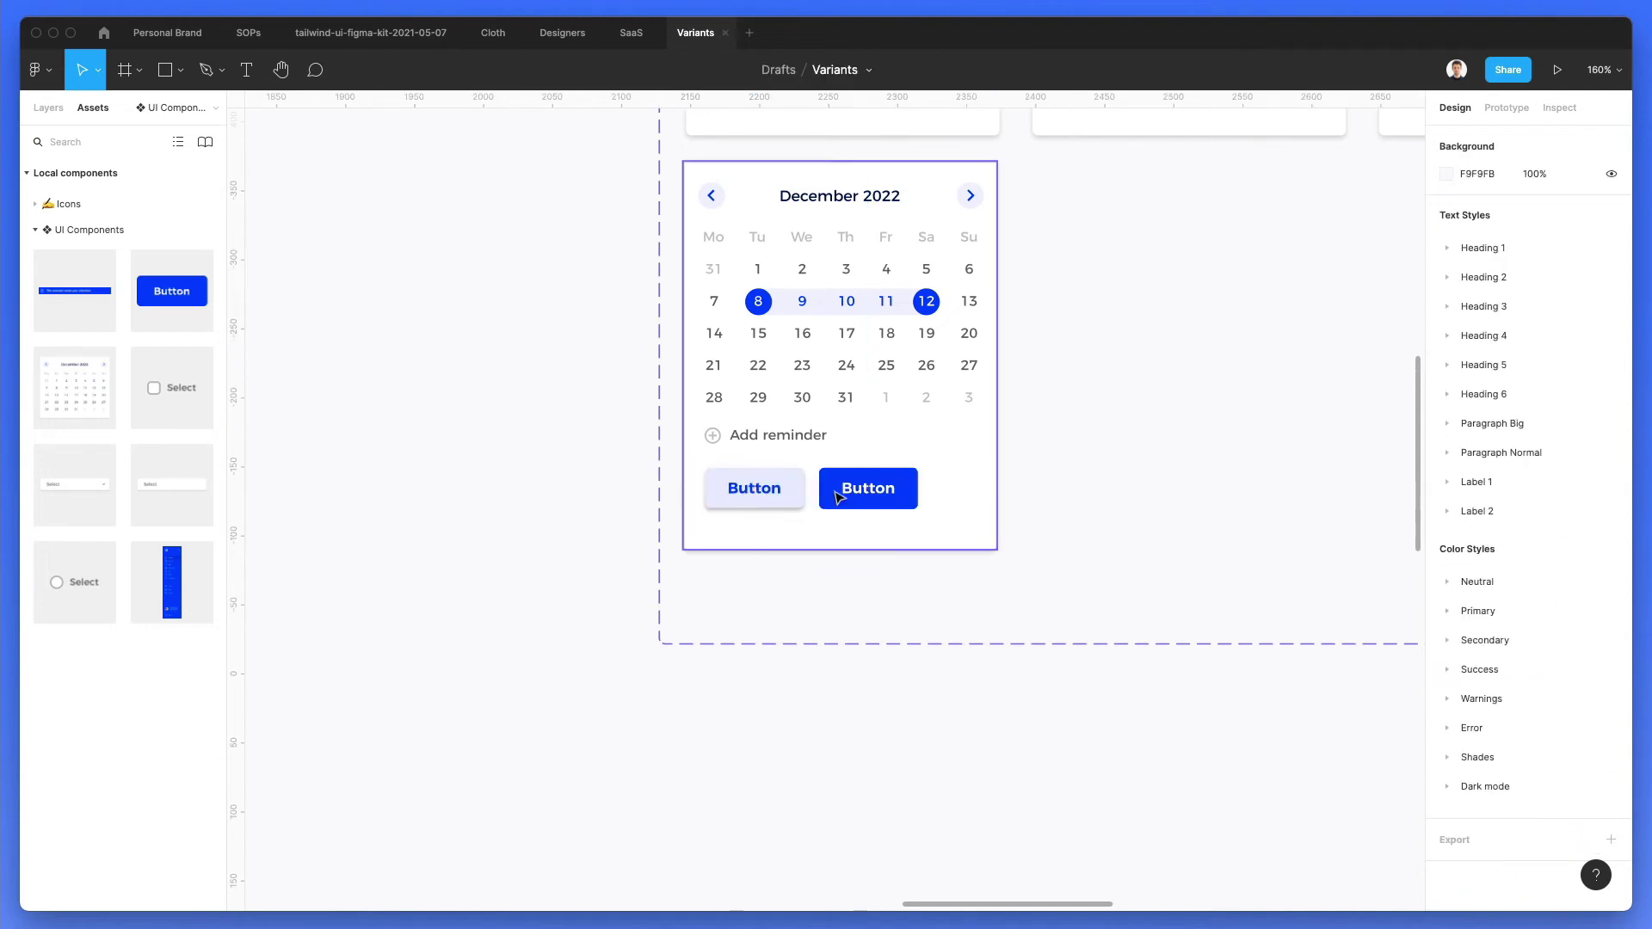
left_click(775, 495, "super")
Step: Relabel the left button 'Remove' and the right button 'Done'
double_click(772, 492)
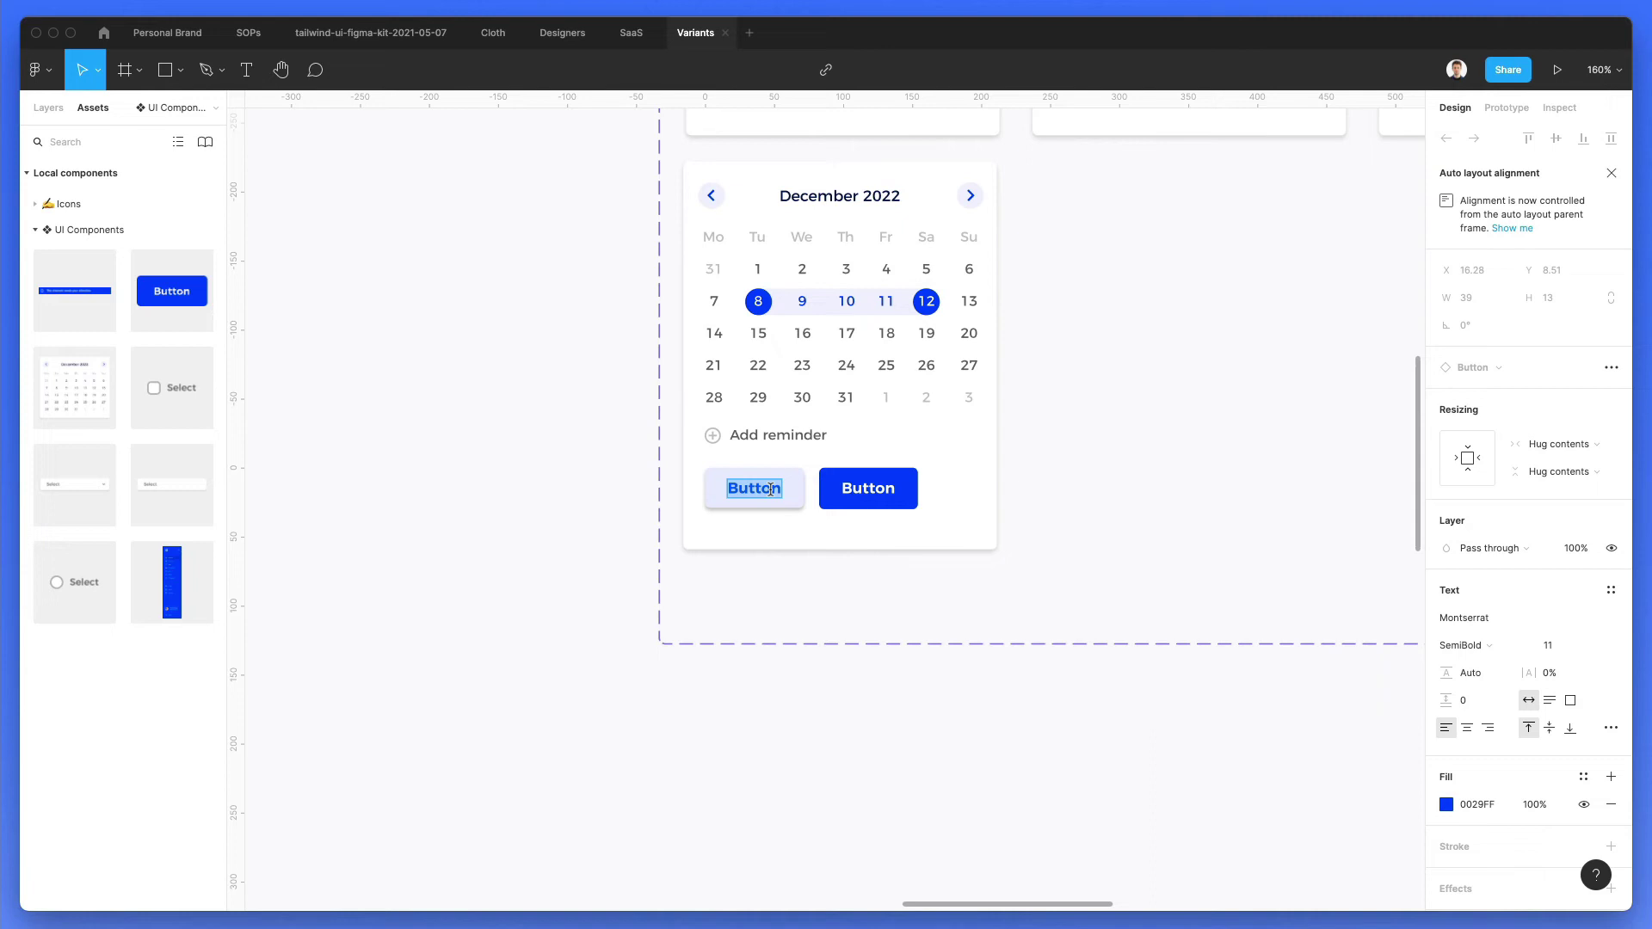
type("Remove")
key("Escape")
left_click(863, 489)
double_click(862, 488)
type("Do")
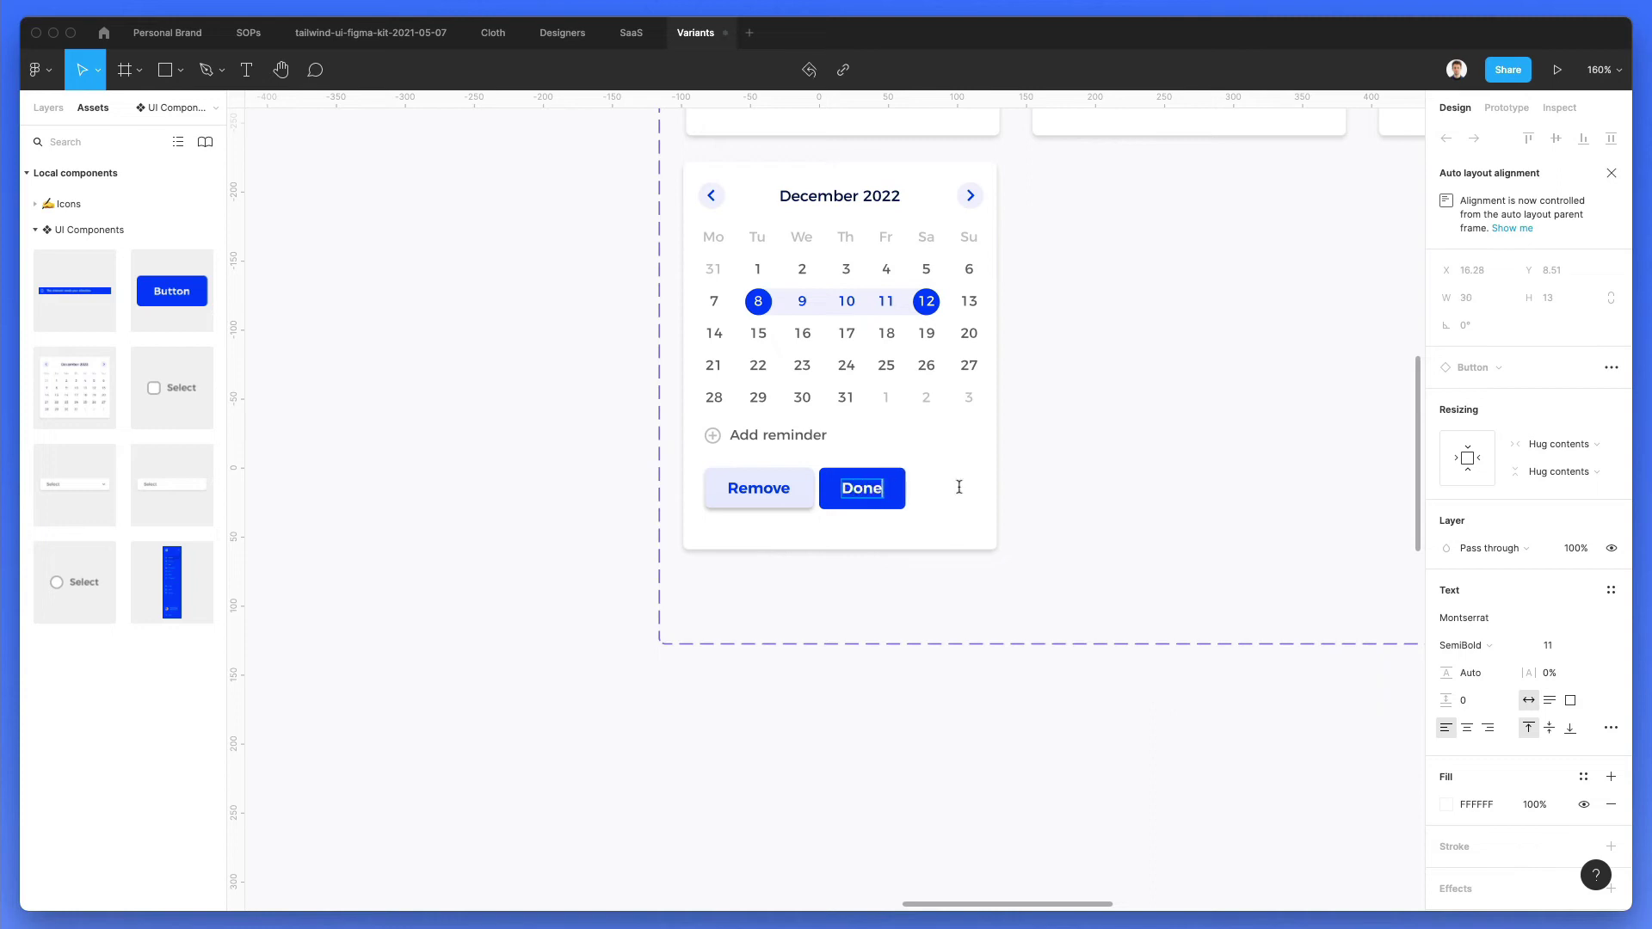
type("ne")
left_click(1036, 489)
Step: Make the Remove button Red with the Default state, and nudge Done slightly right
left_click(804, 484)
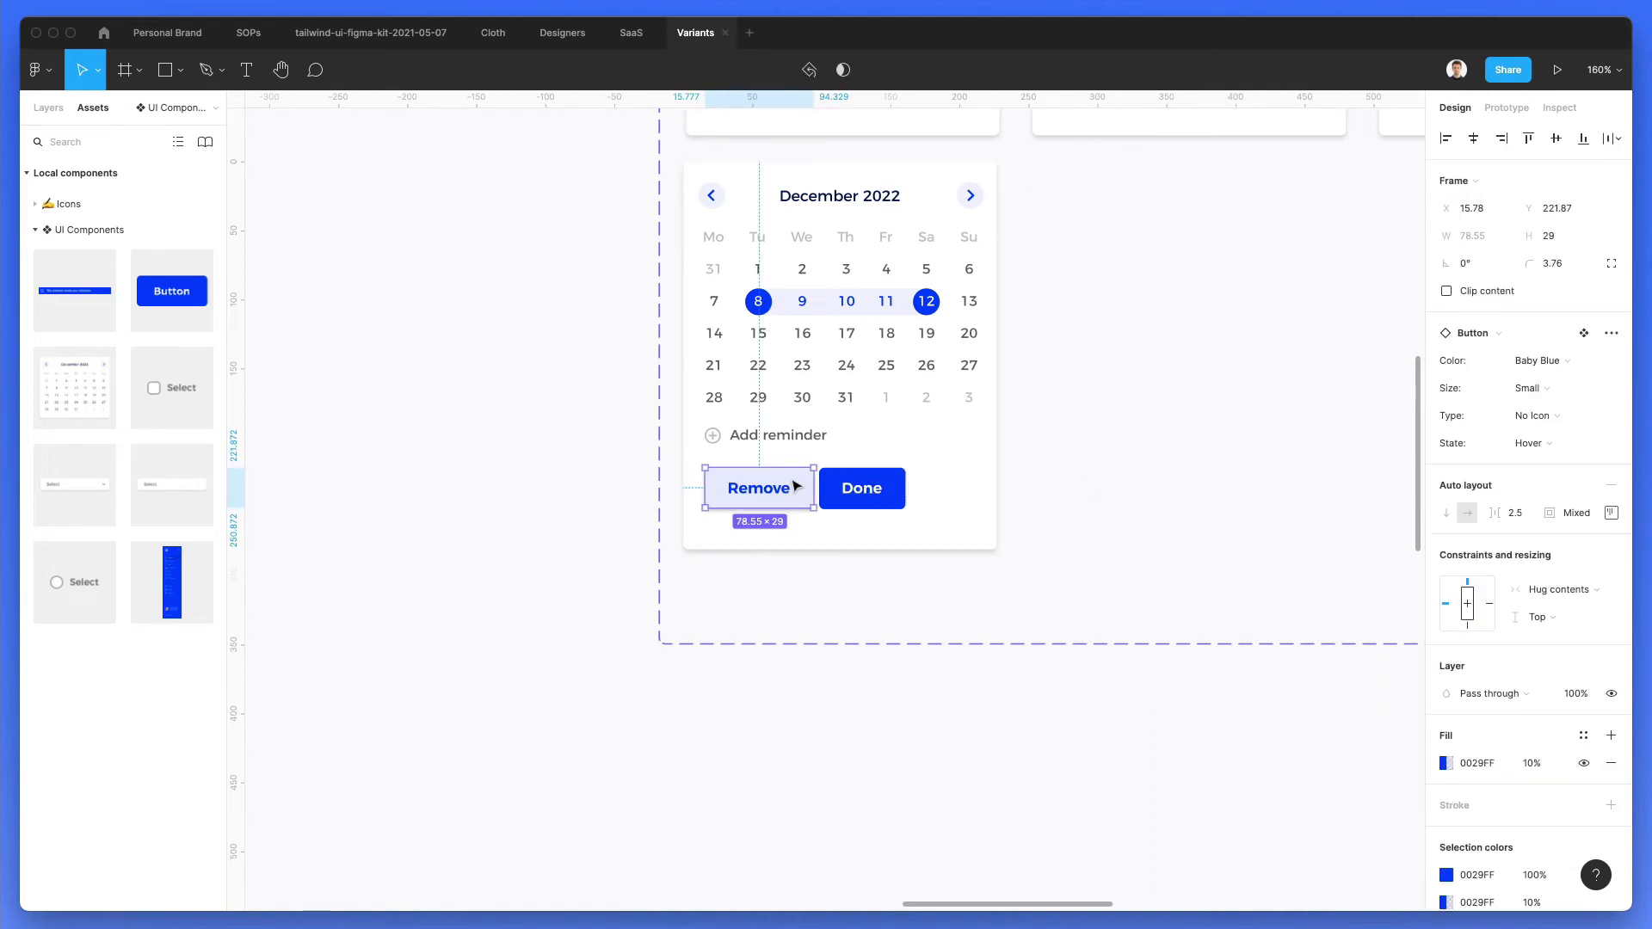
left_click(1544, 372)
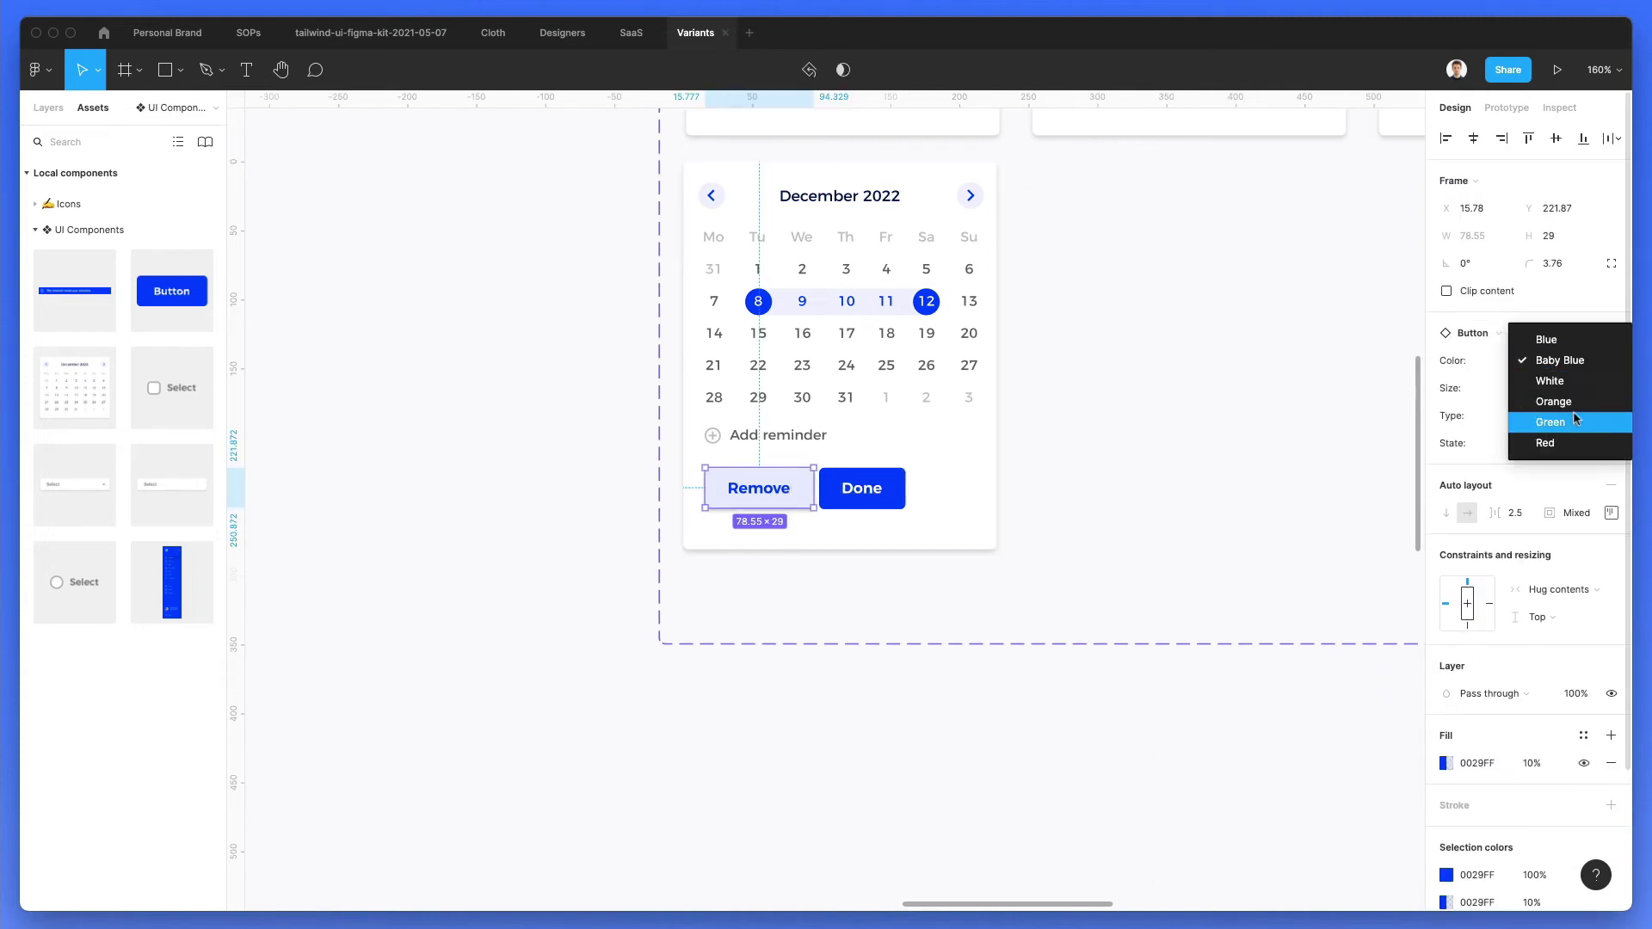
left_click(1571, 442)
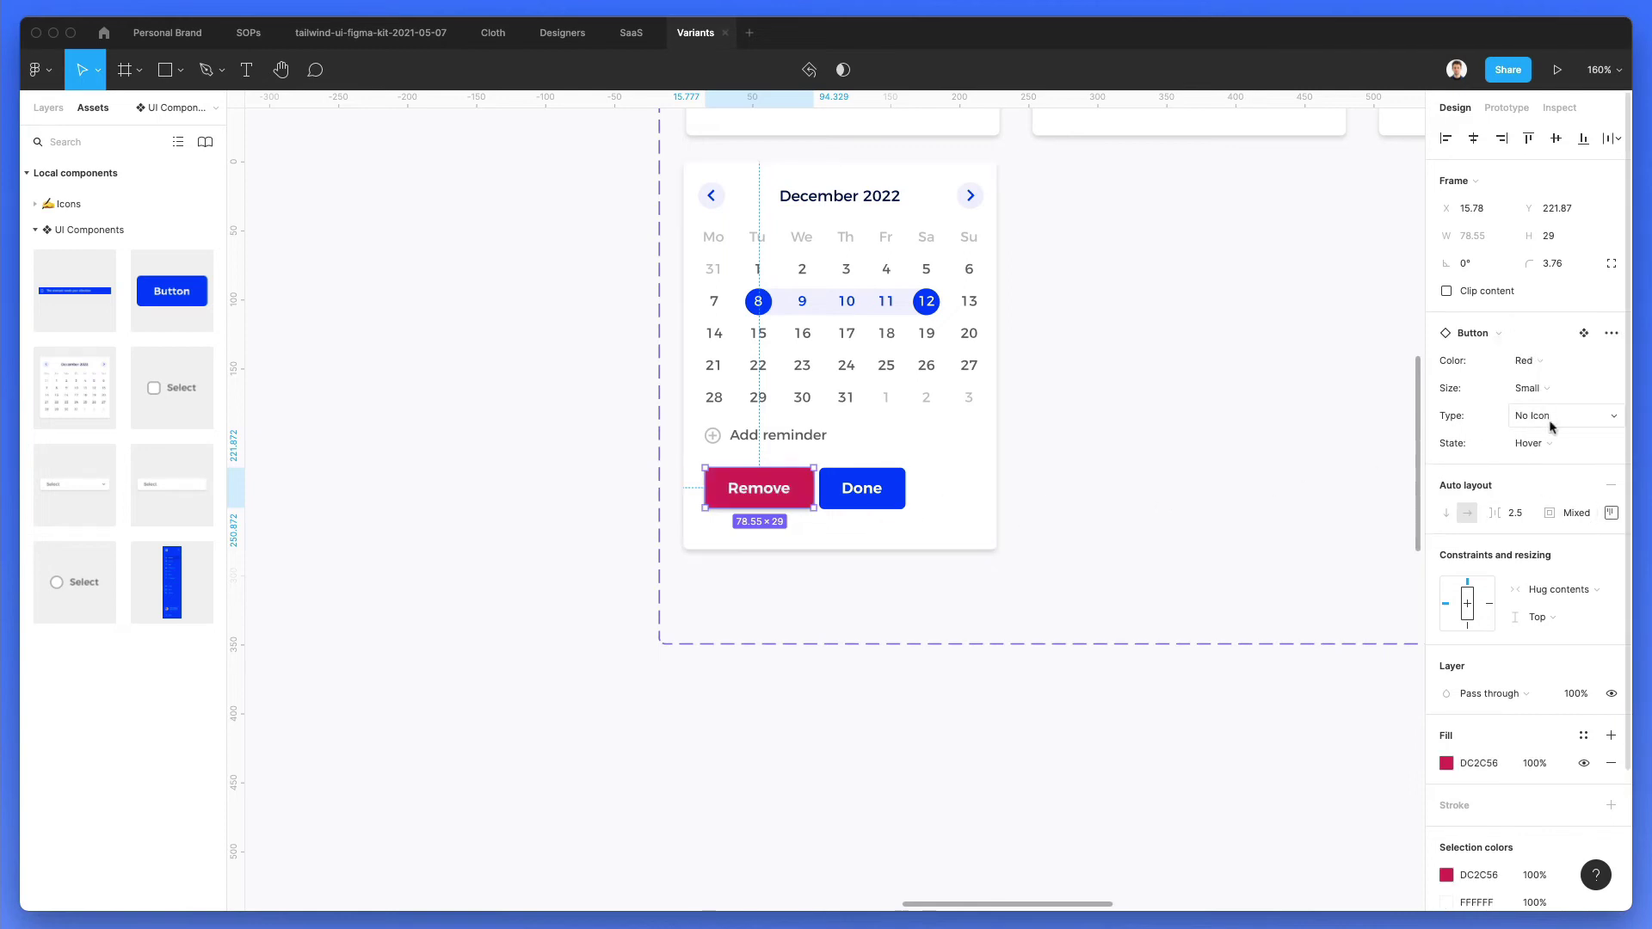
left_click(1552, 440)
left_click(1562, 431)
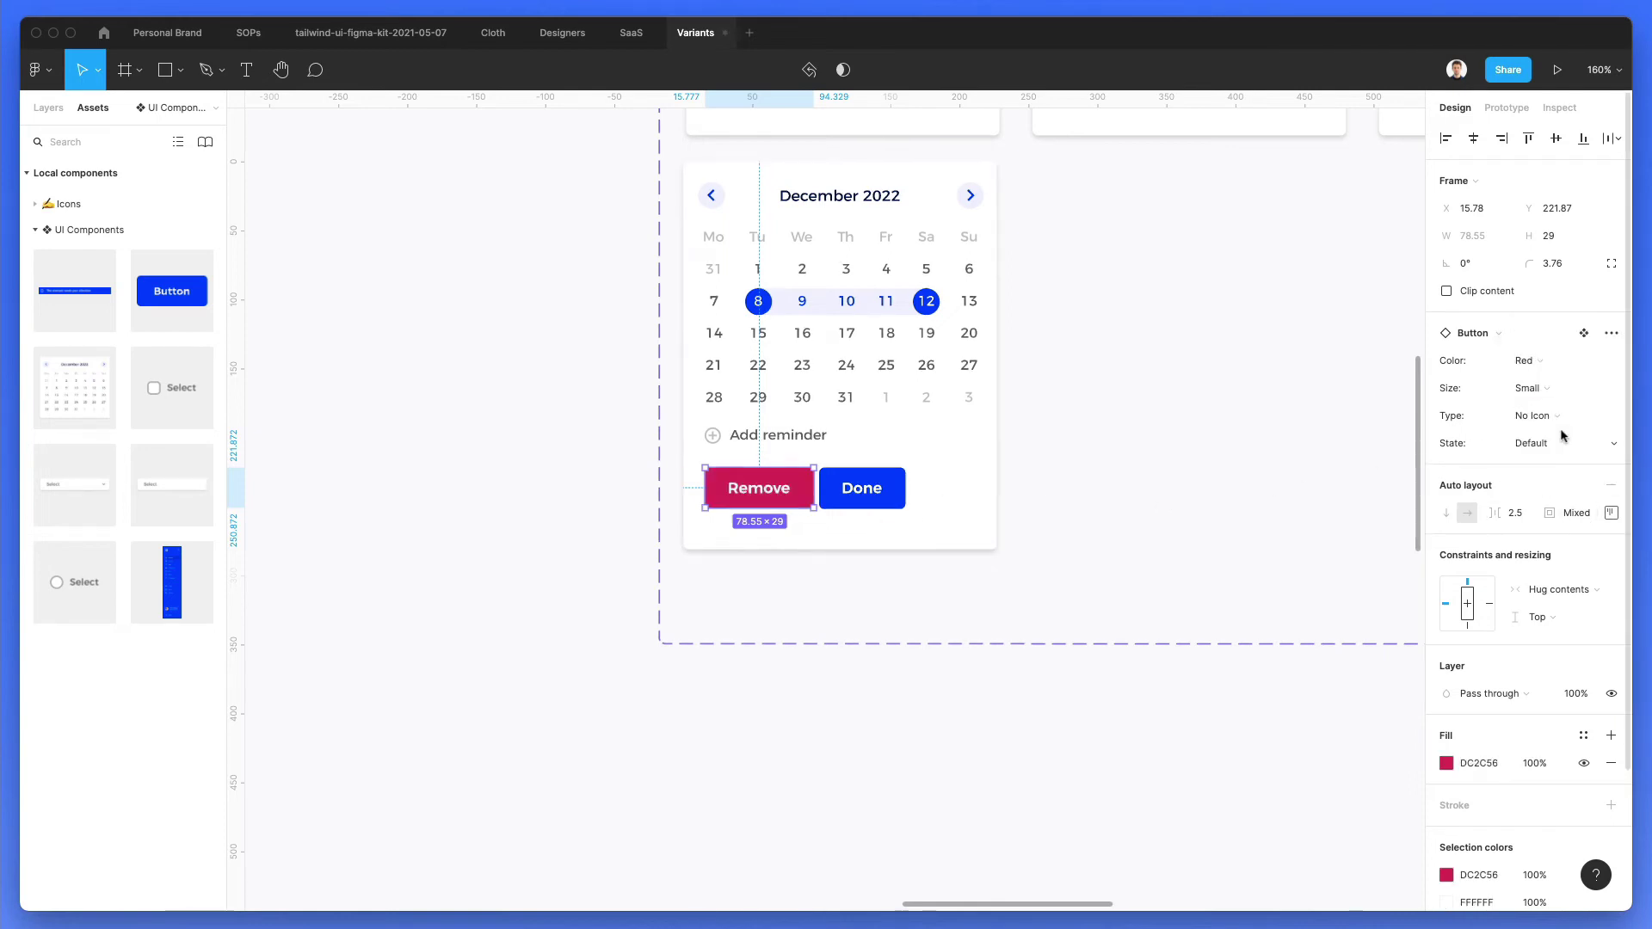
left_click(1124, 498)
left_click(891, 493)
left_click_drag(857, 496, 871, 497)
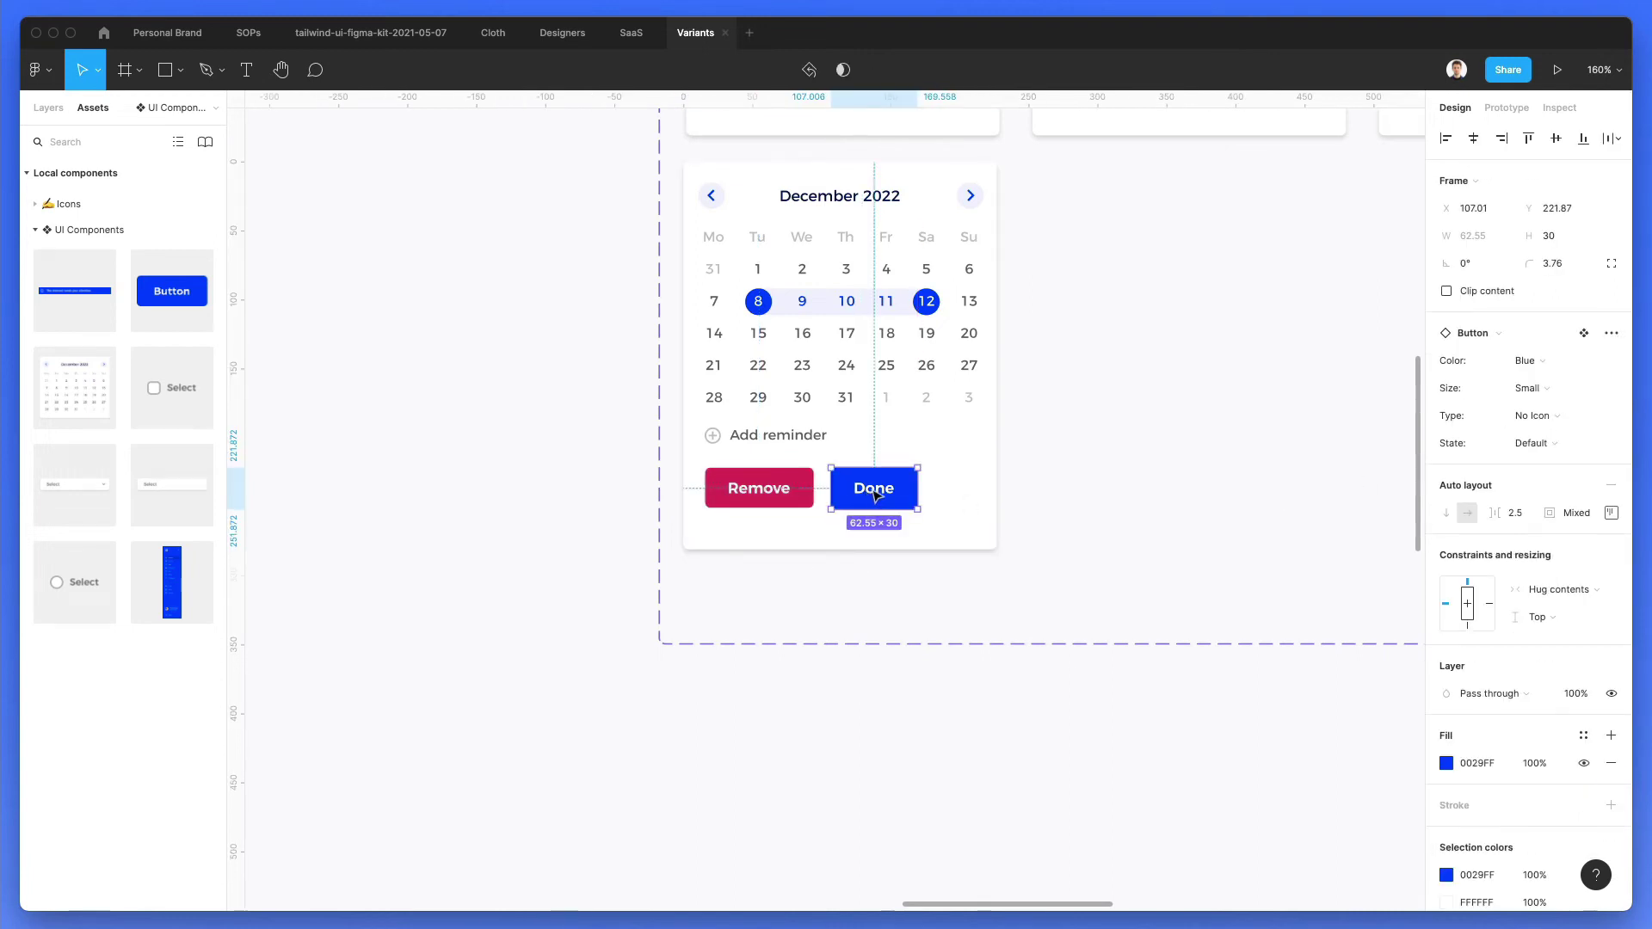
left_click(770, 490)
Step: Try a White colour on the Remove button, keeping it at Small size
scroll(929, 436, "up", 3)
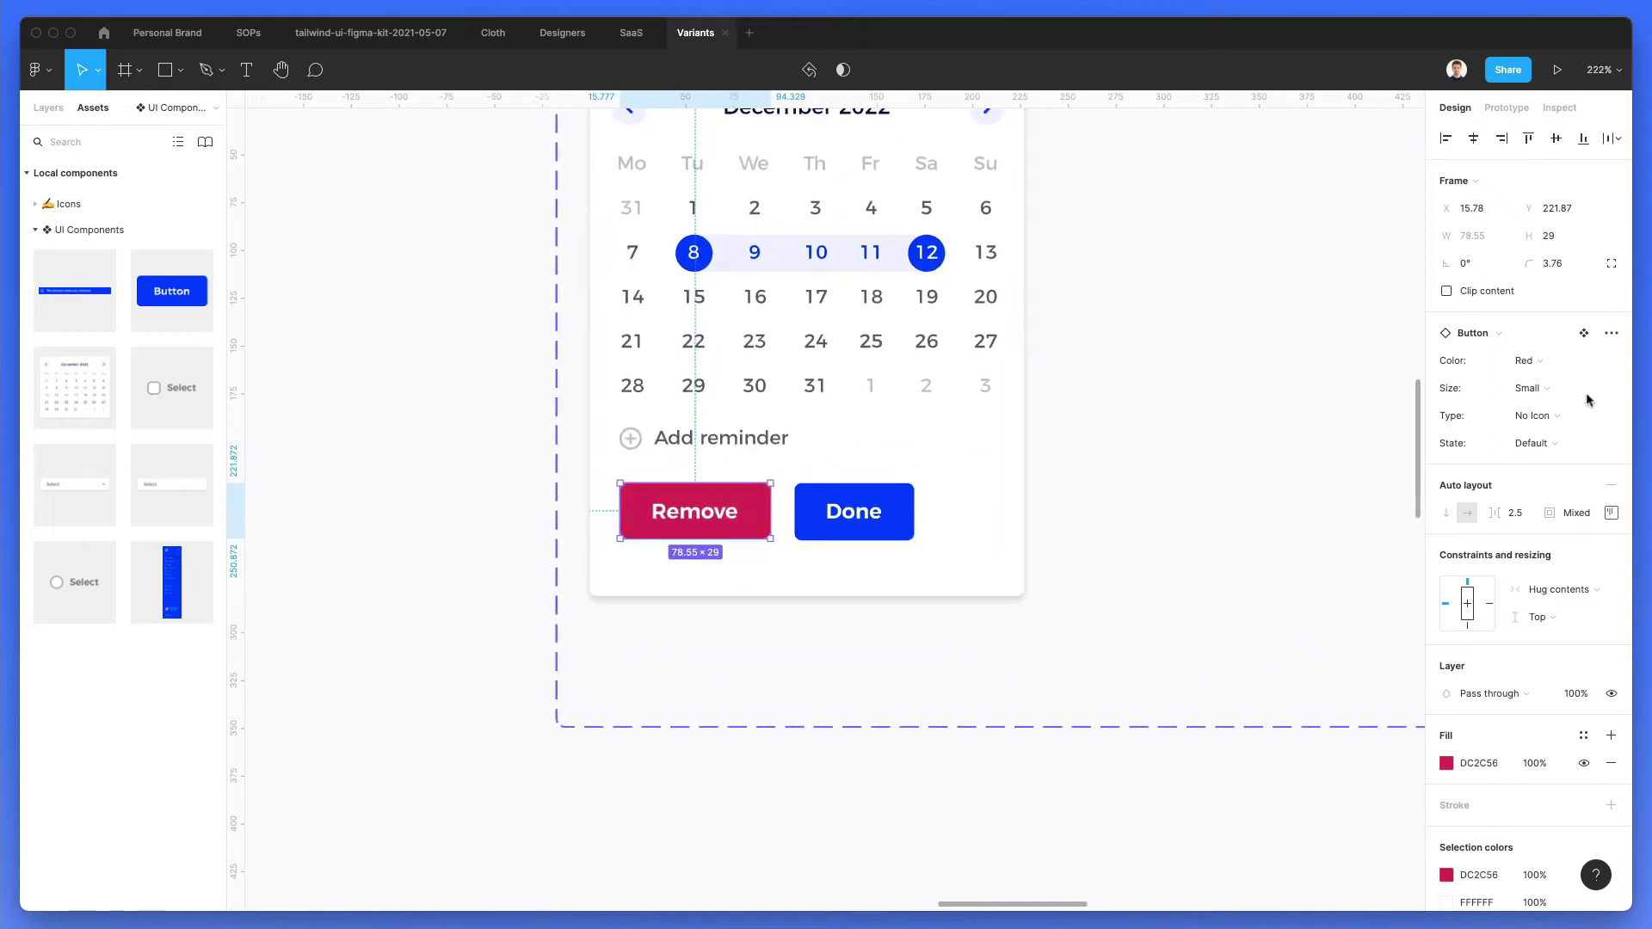
left_click(1555, 359)
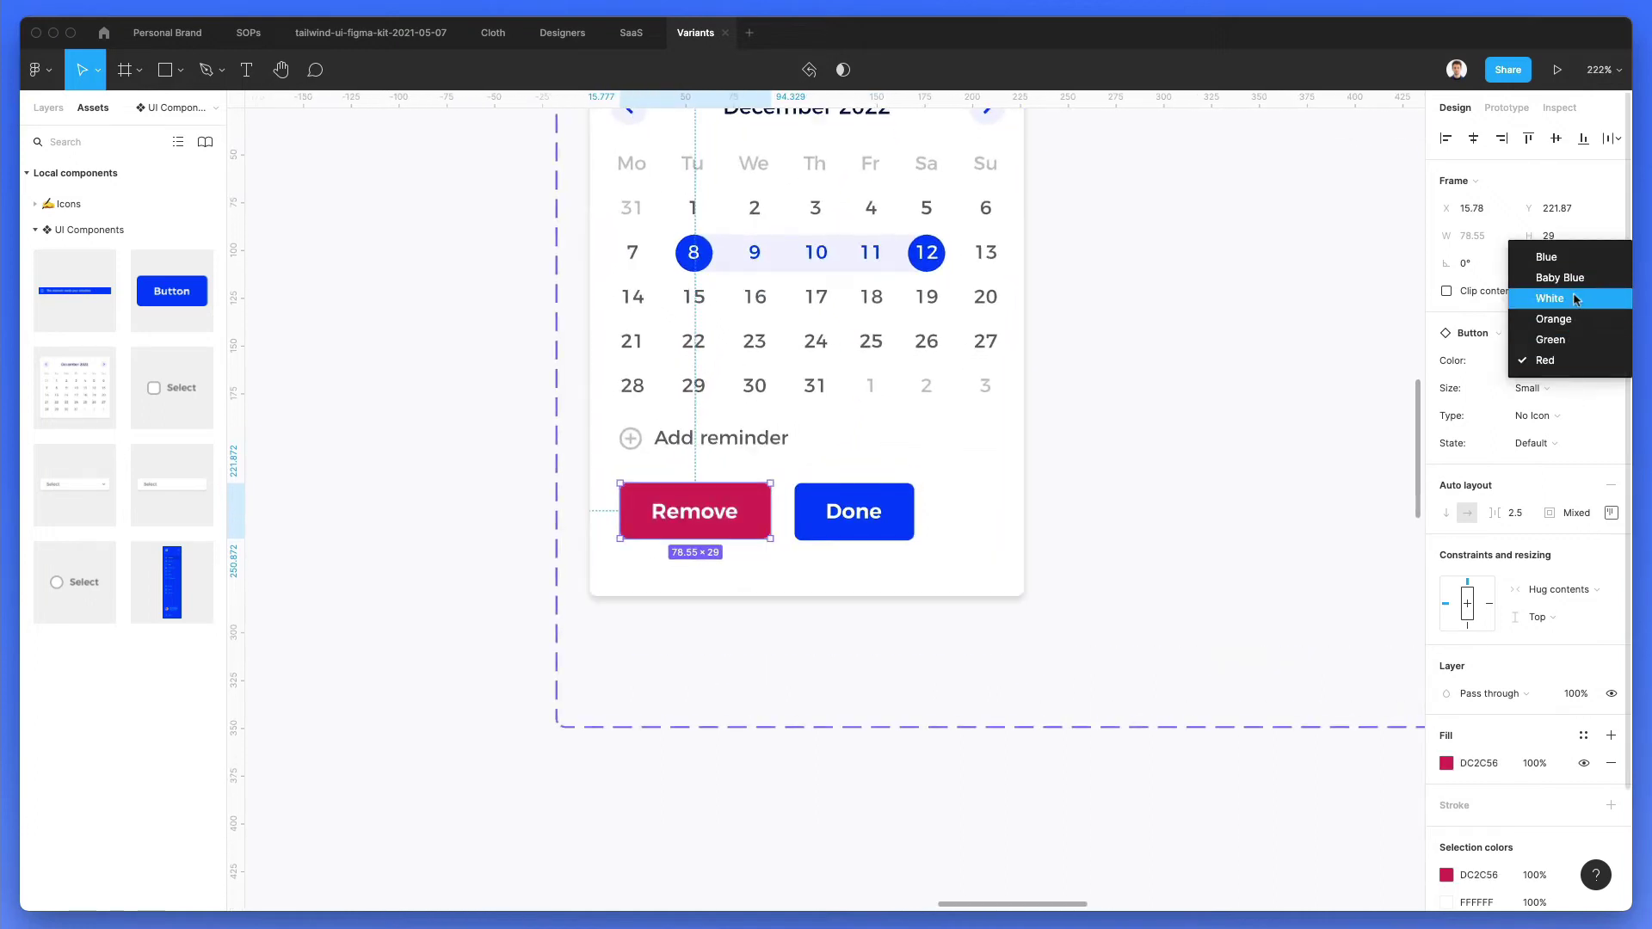
left_click(1574, 298)
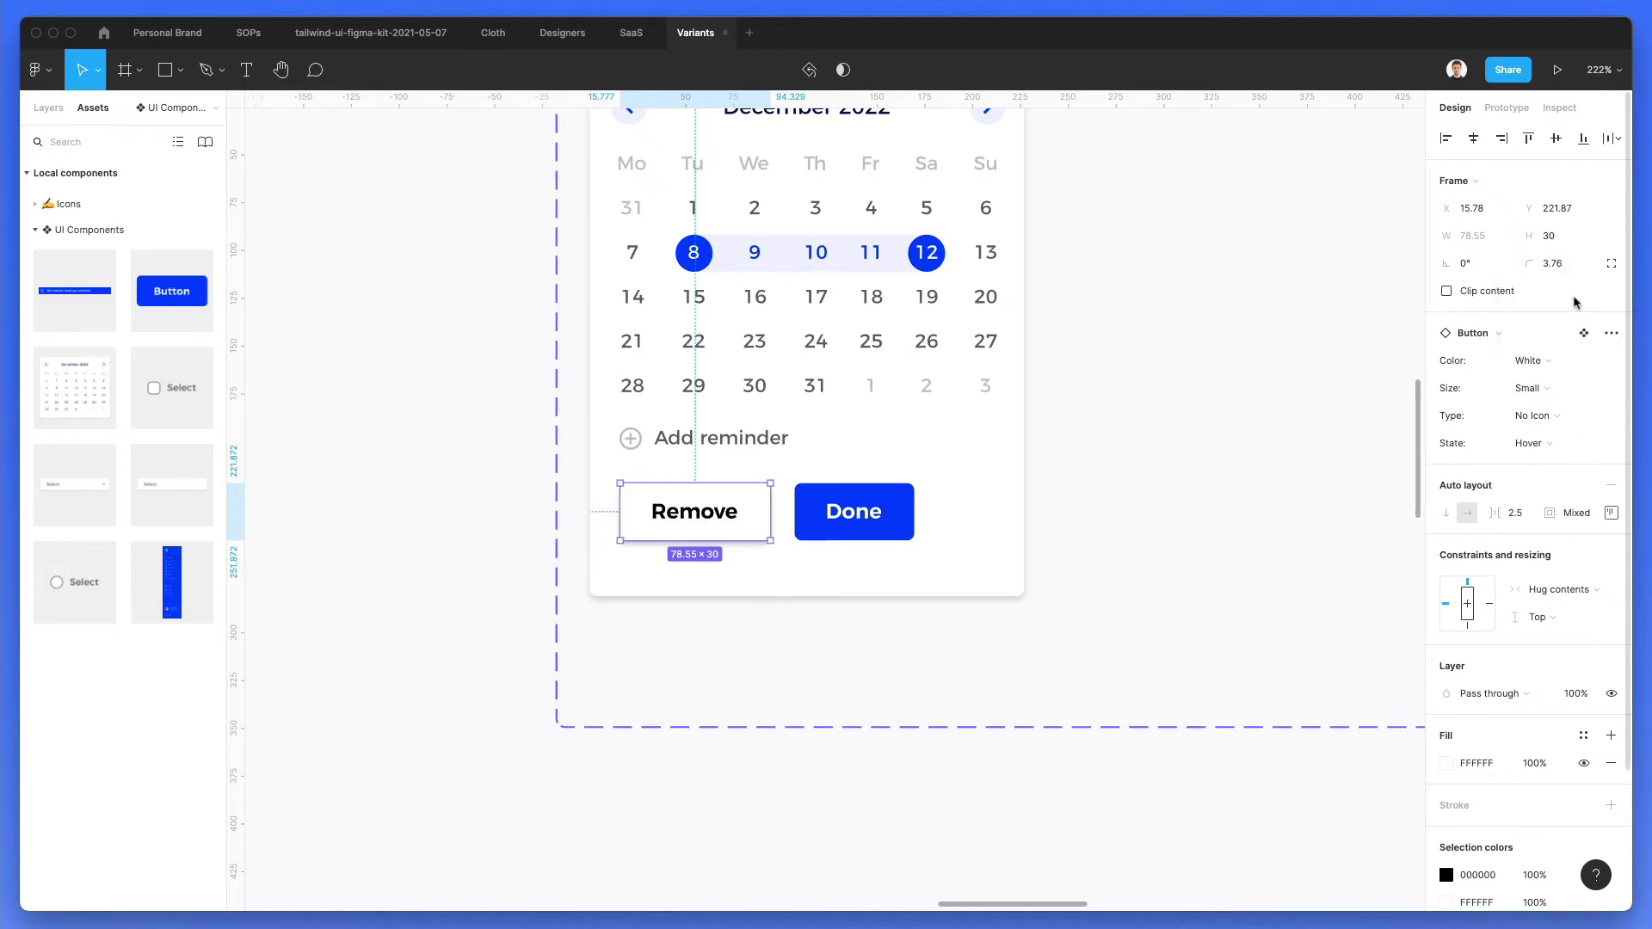
left_click(1532, 388)
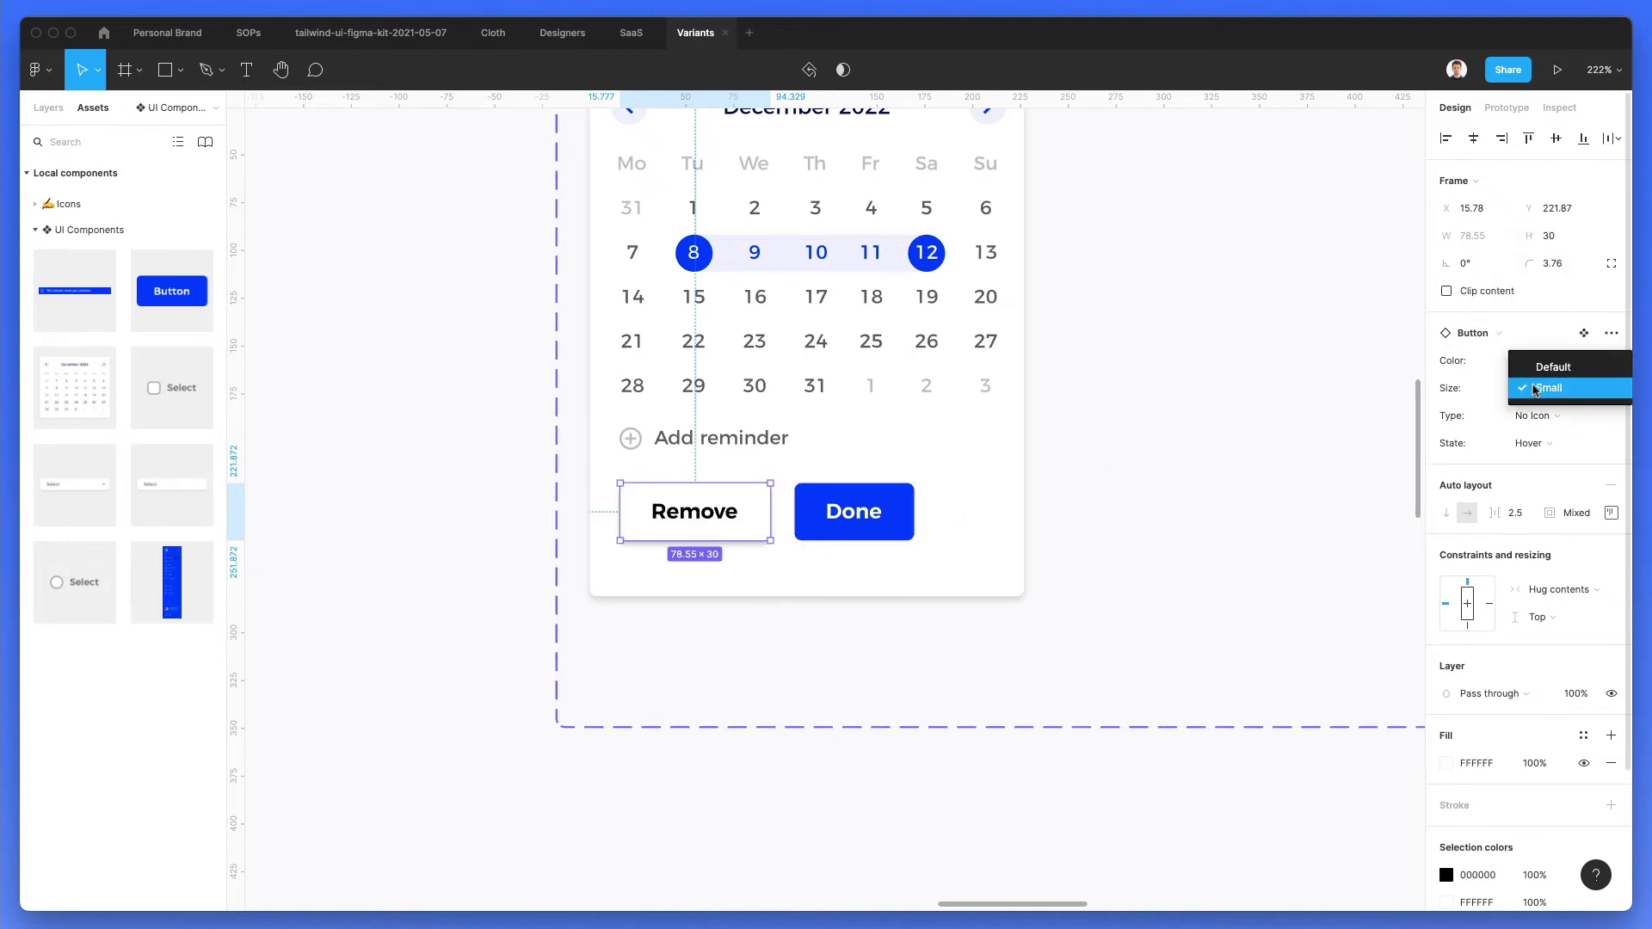
left_click(1535, 388)
left_click(1050, 450)
Step: Try white with Default and Active states on Remove, undo, and reselect it
scroll(712, 453, "up", 5)
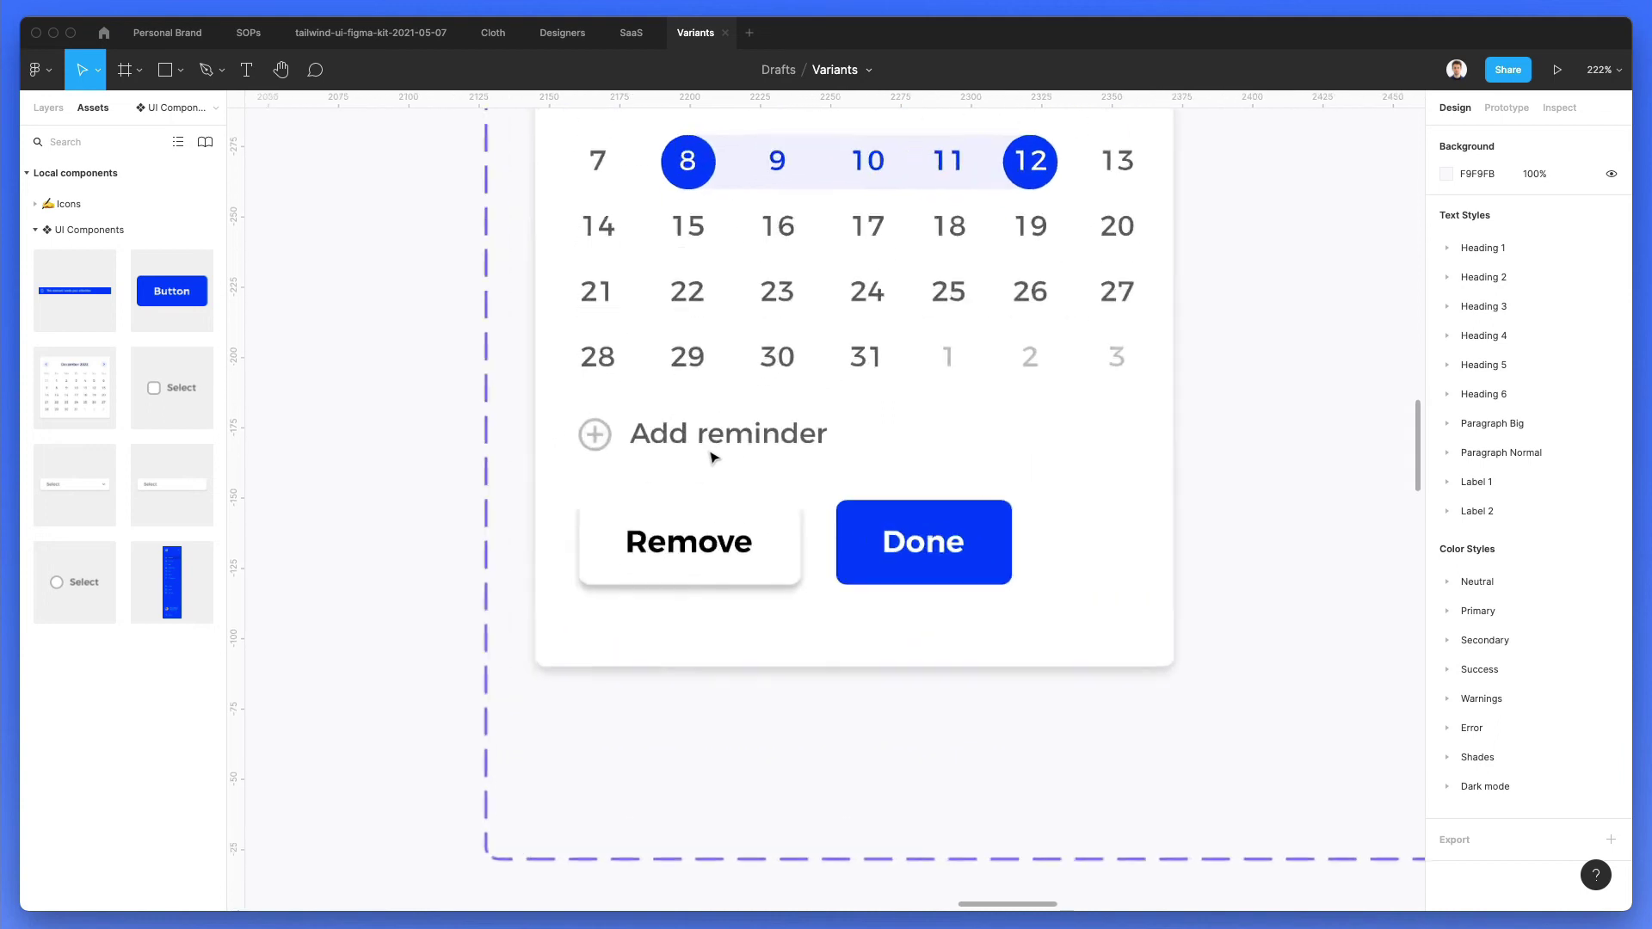
left_click(775, 549)
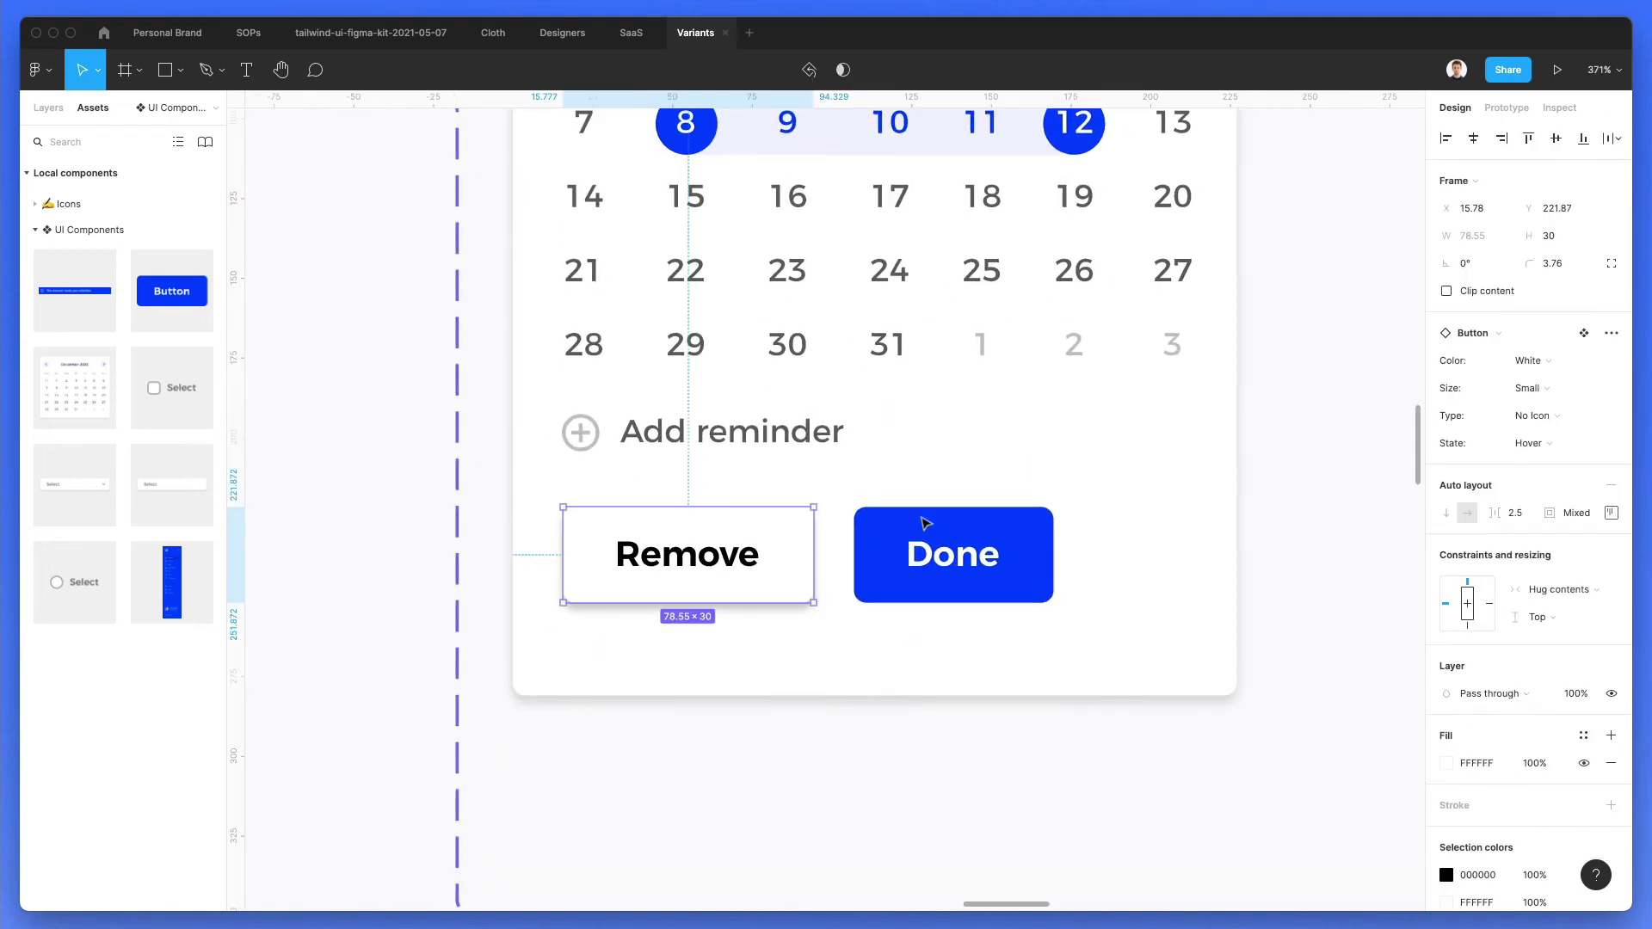
left_click(1529, 443)
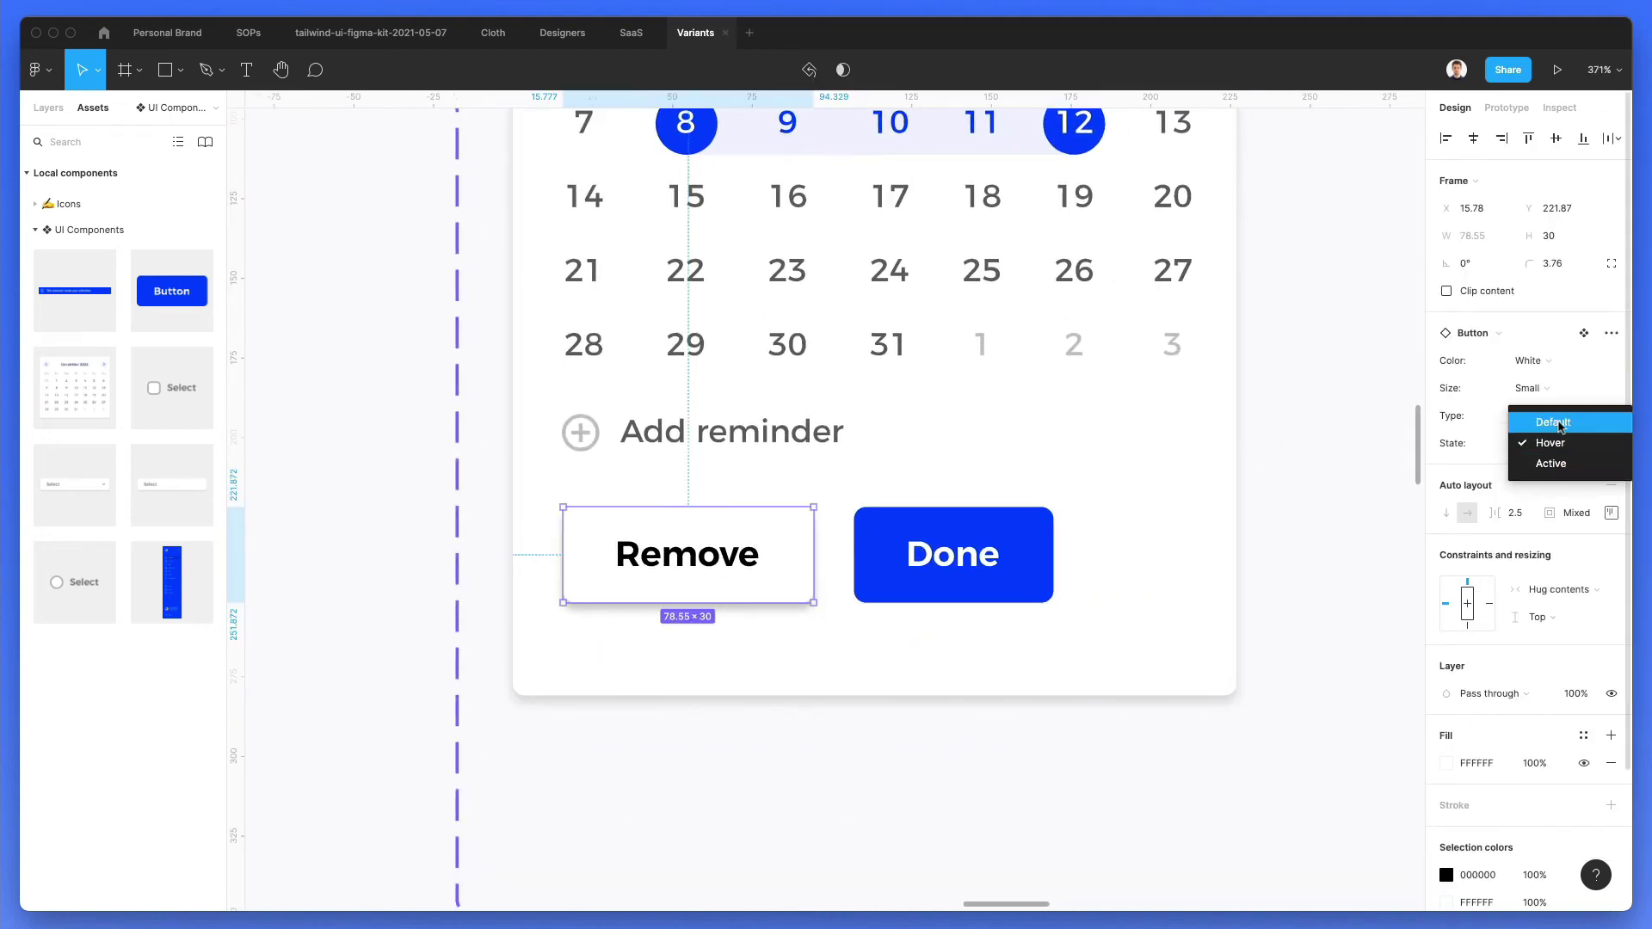
left_click(1559, 423)
left_click(1526, 360)
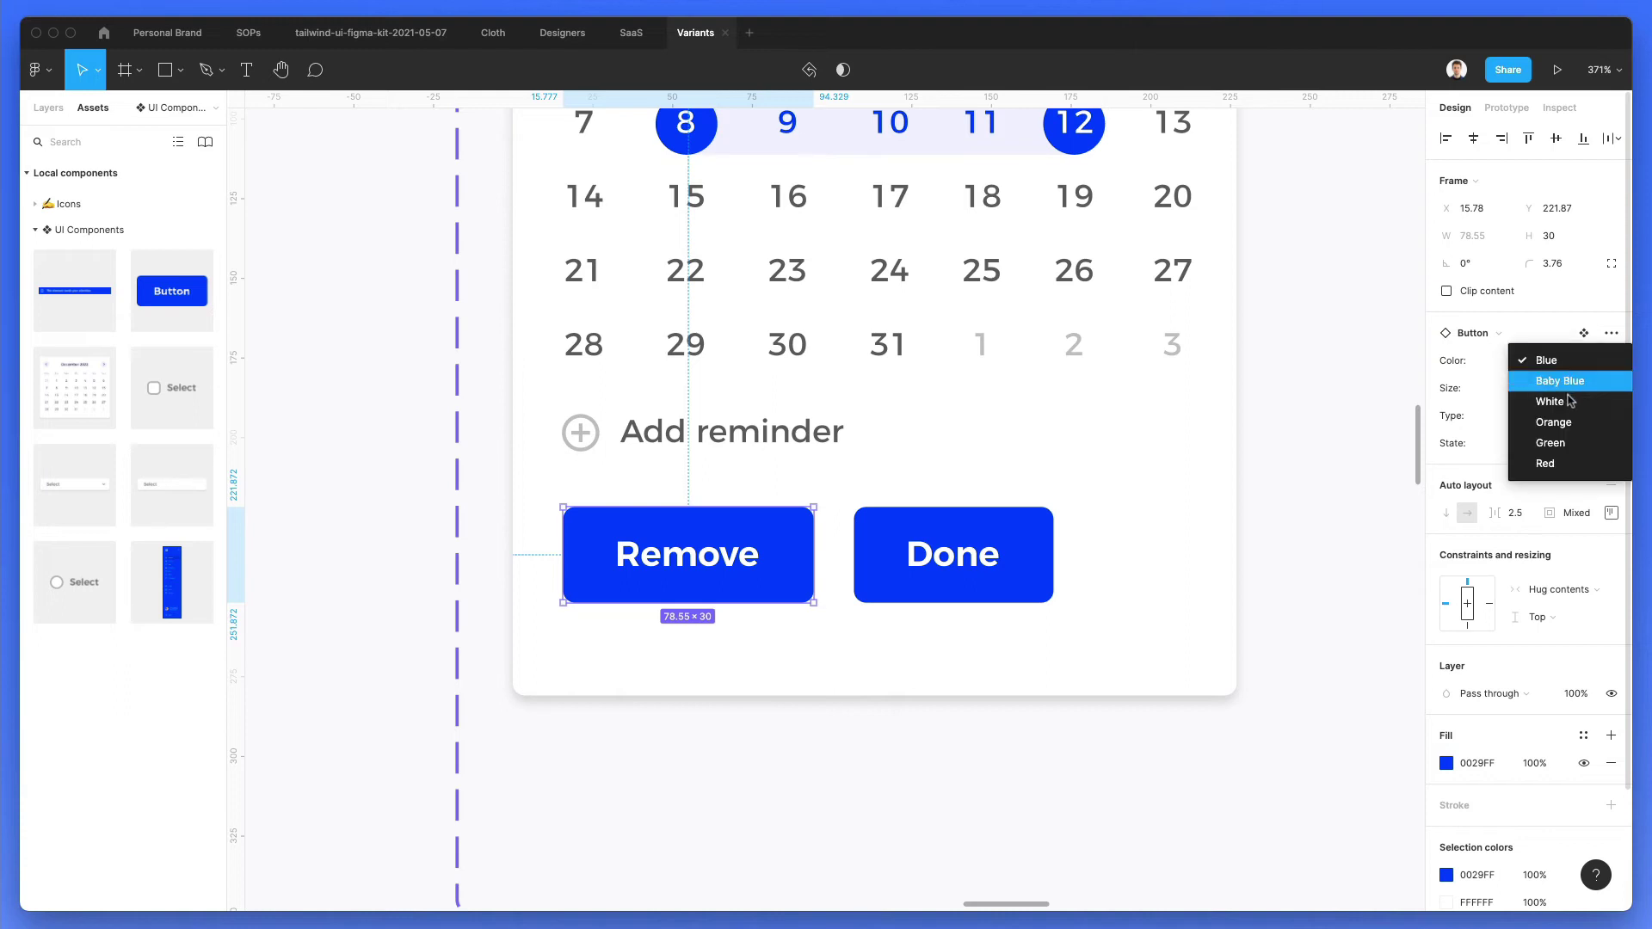
left_click(1566, 402)
left_click(1533, 443)
left_click(1542, 467)
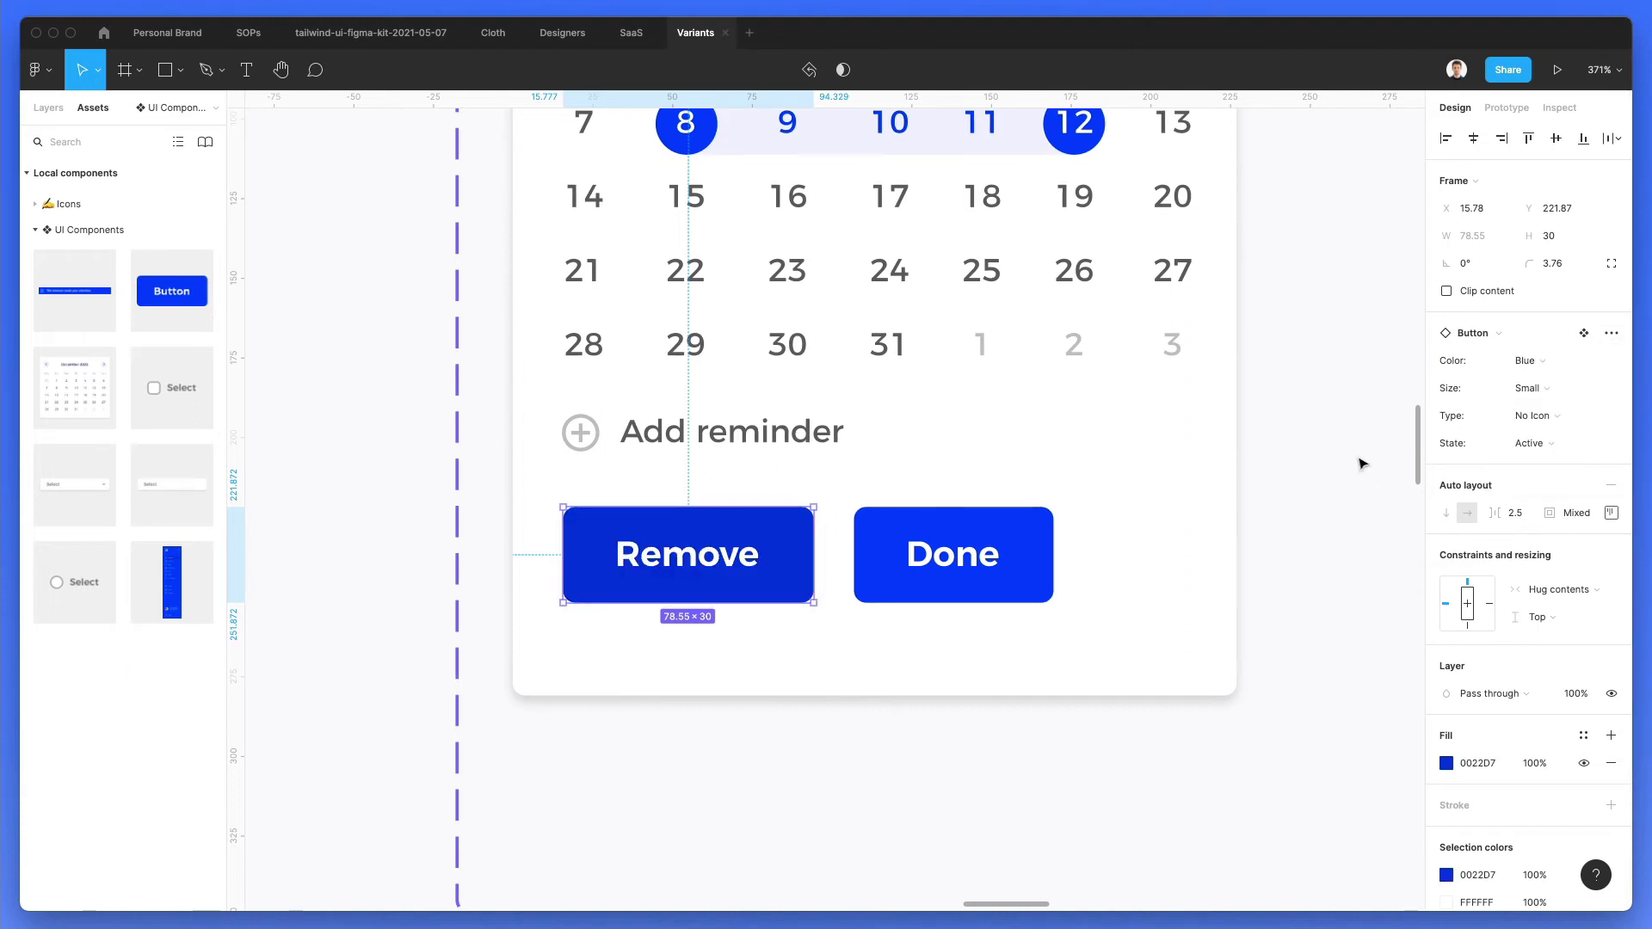
key("ctrl+z")
key("ctrl+z")
left_click(836, 464)
left_click(737, 542)
Step: Delete the Remove button and Alt-drag a Baby Blue copy of Done to its left
key("Delete")
left_click(951, 553)
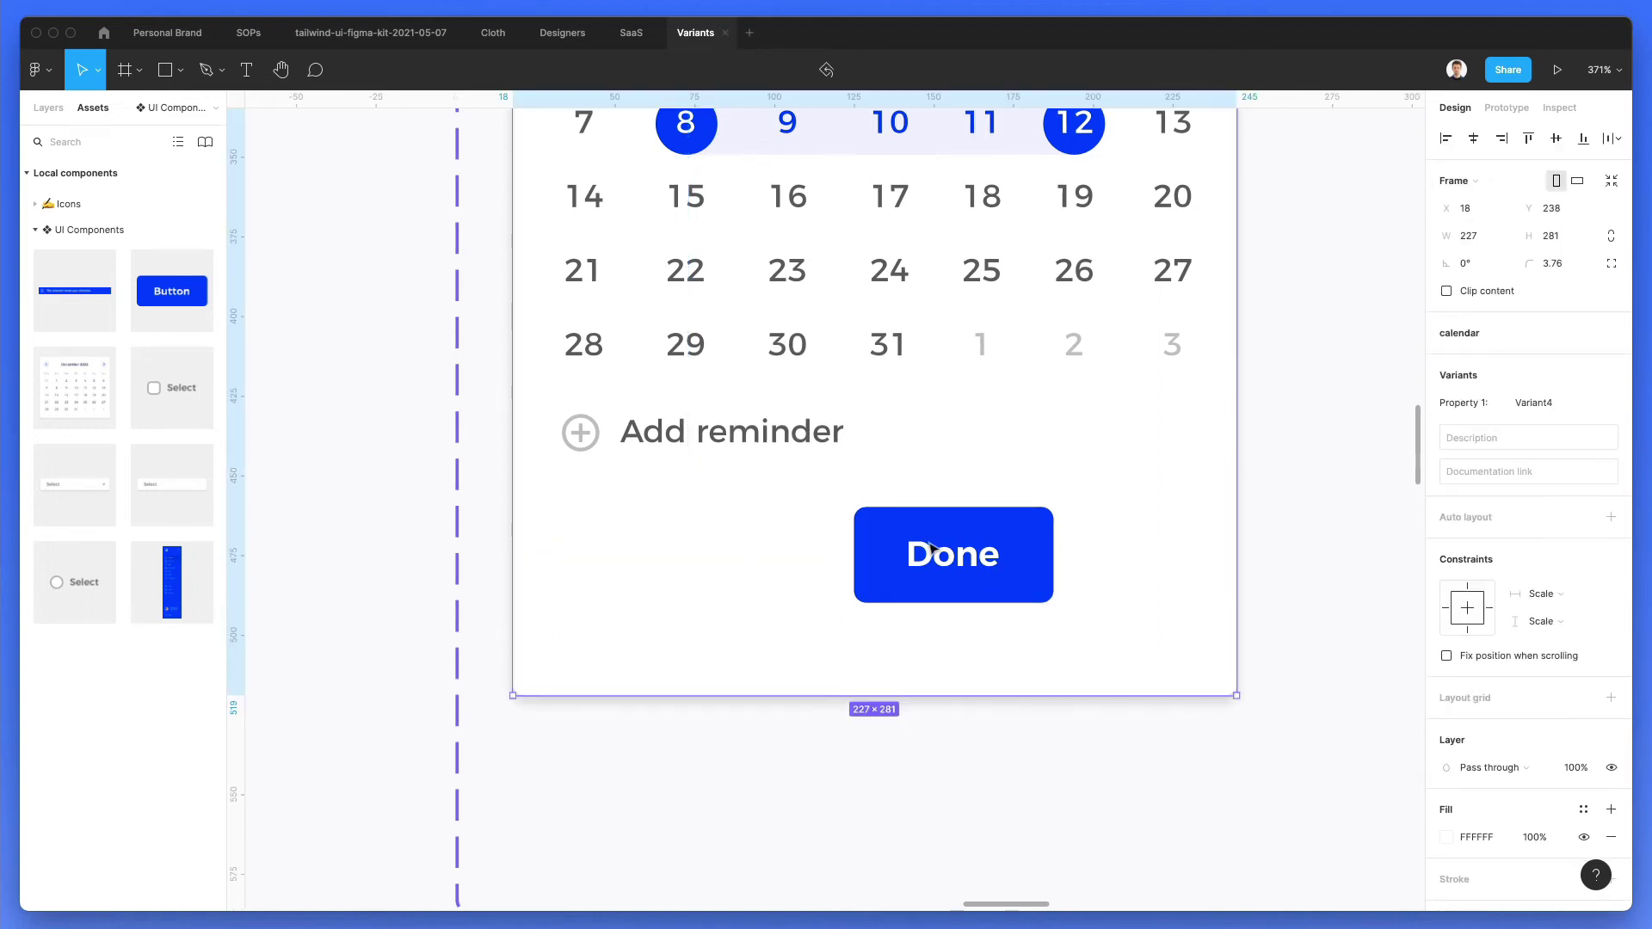
left_click(951, 553)
left_click_drag(951, 553, 712, 545)
scroll(714, 545, "down", 2)
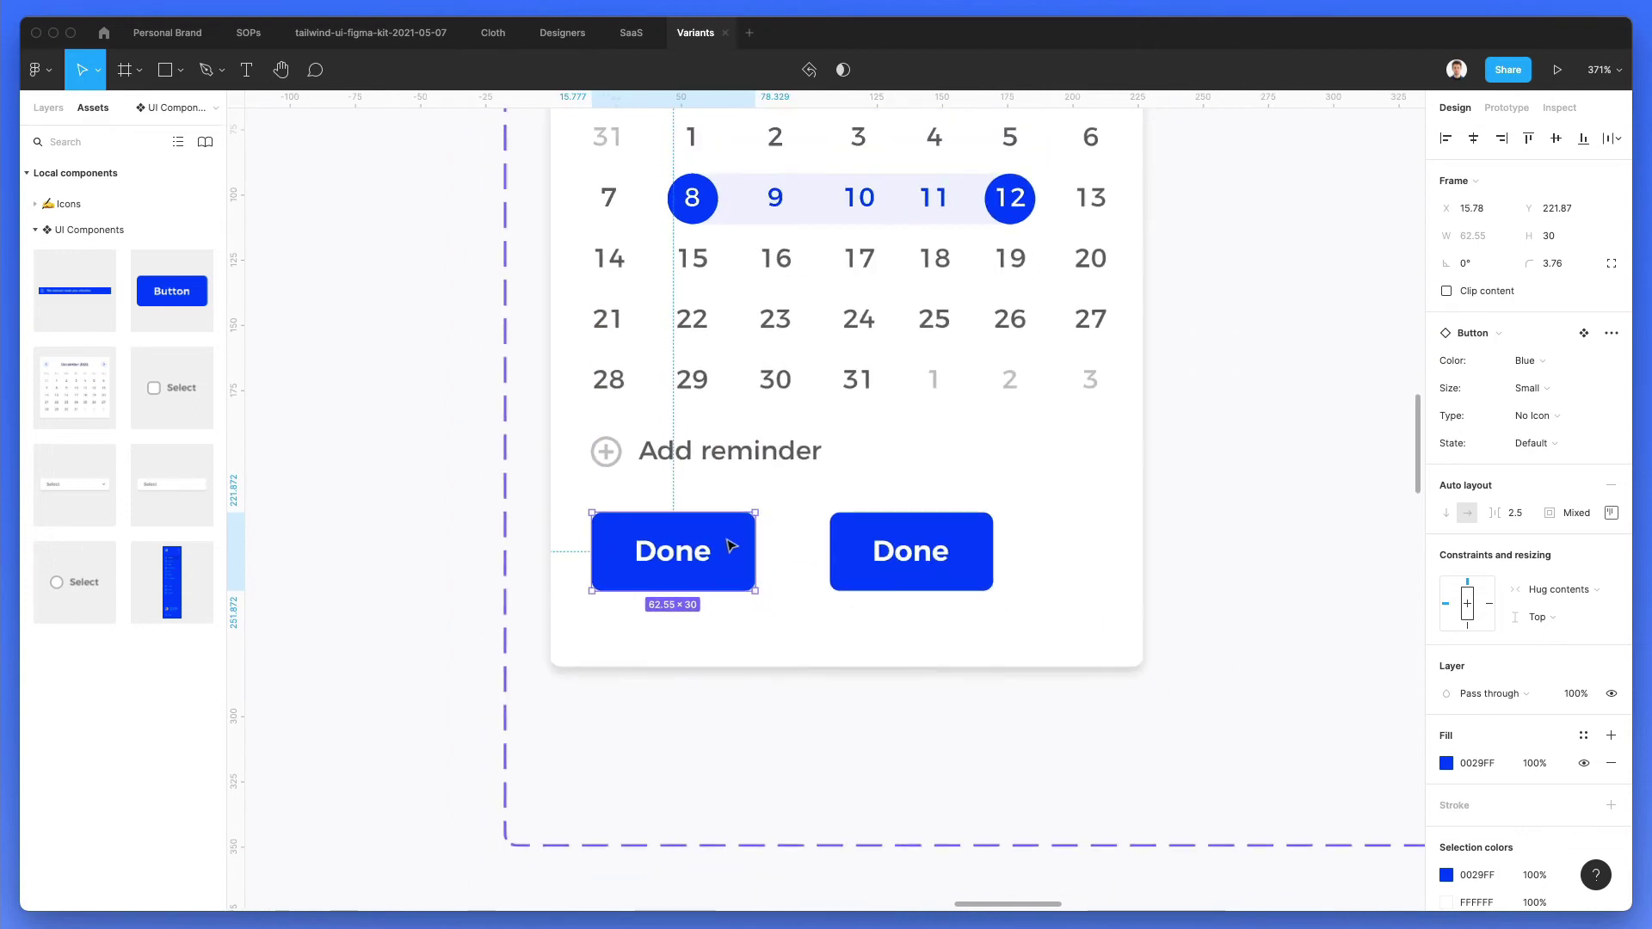
left_click(1568, 362)
left_click(1562, 380)
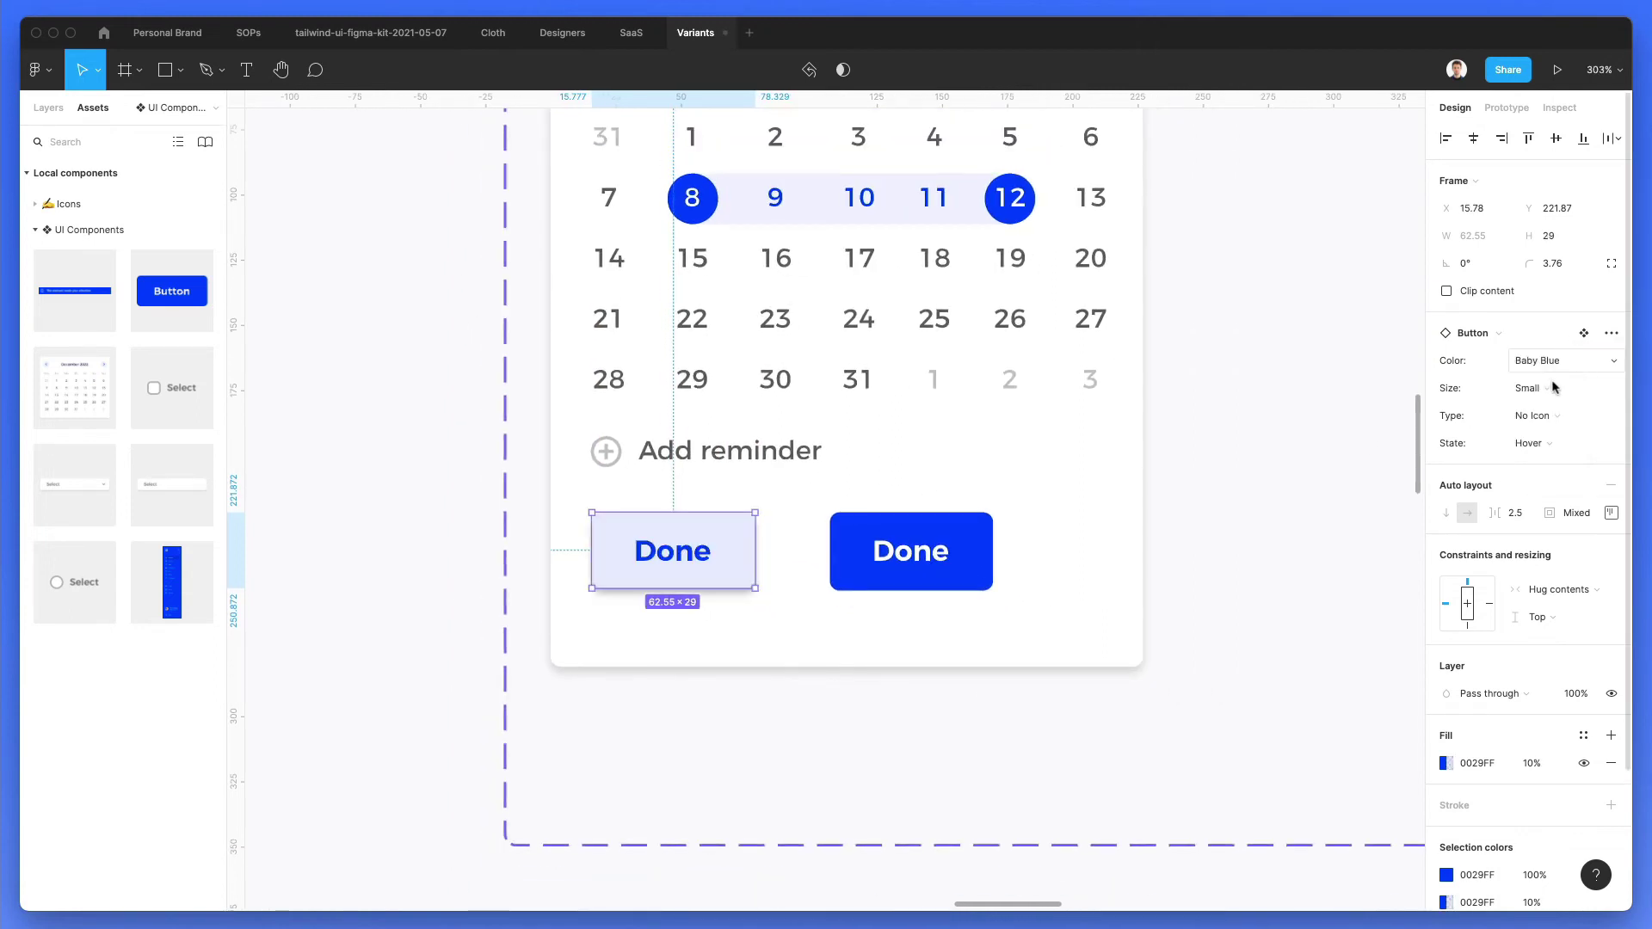
Step: Relabel the copied button 'Remove'
double_click(689, 564)
double_click(686, 556)
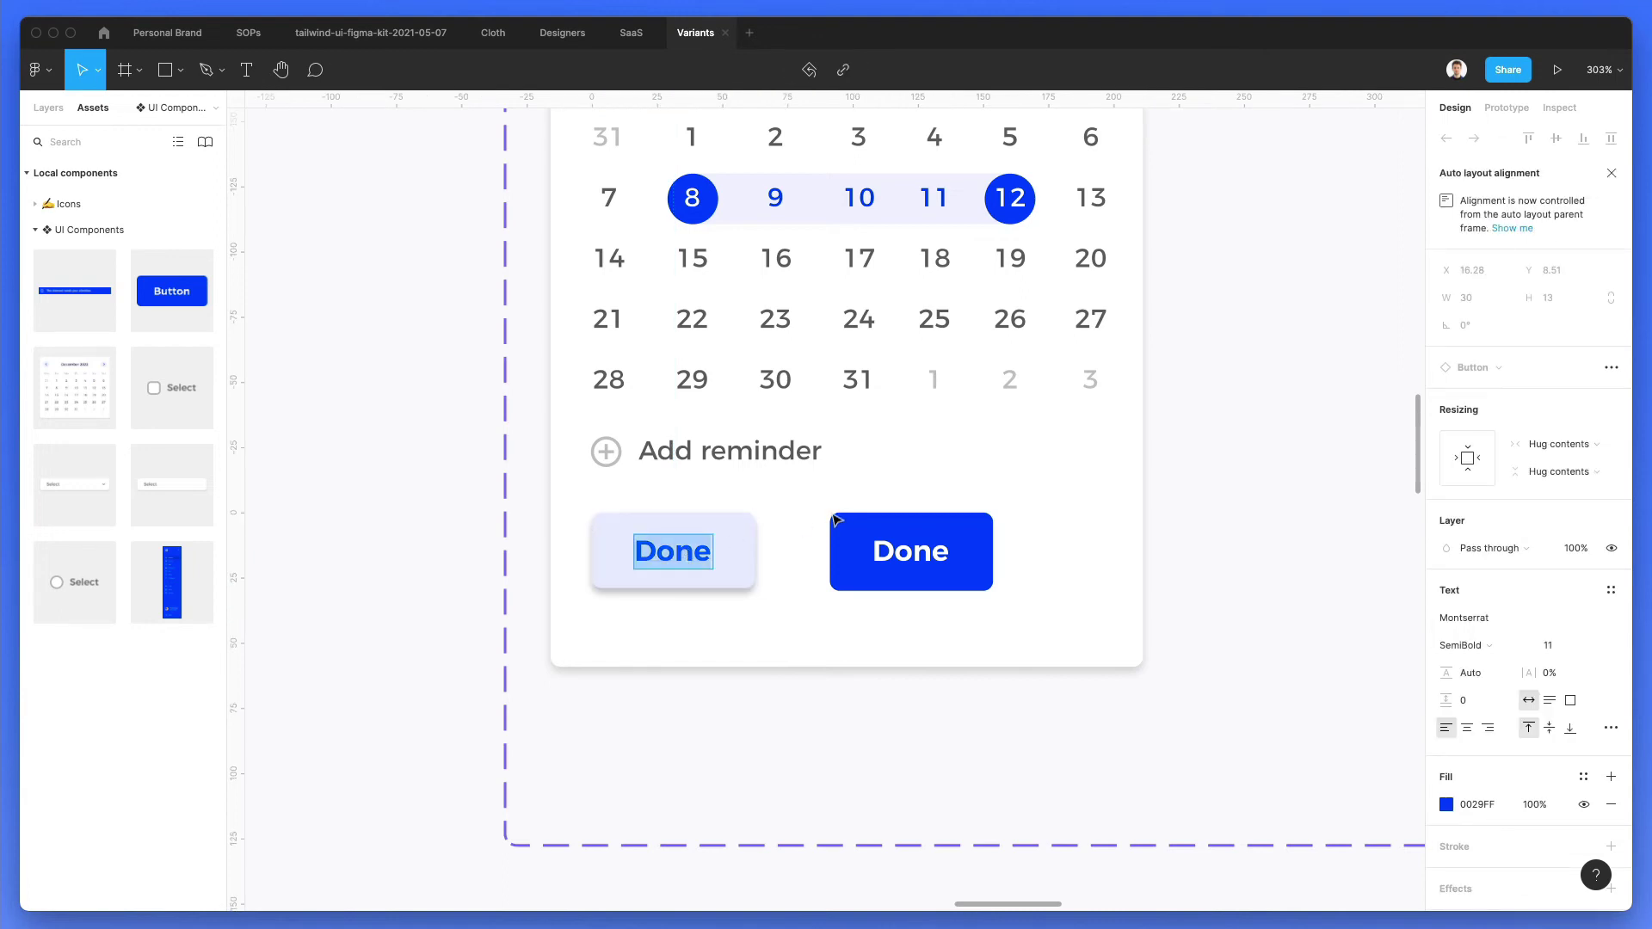
type("Remove")
key("Escape")
scroll(901, 529, "down", 5)
key("Escape")
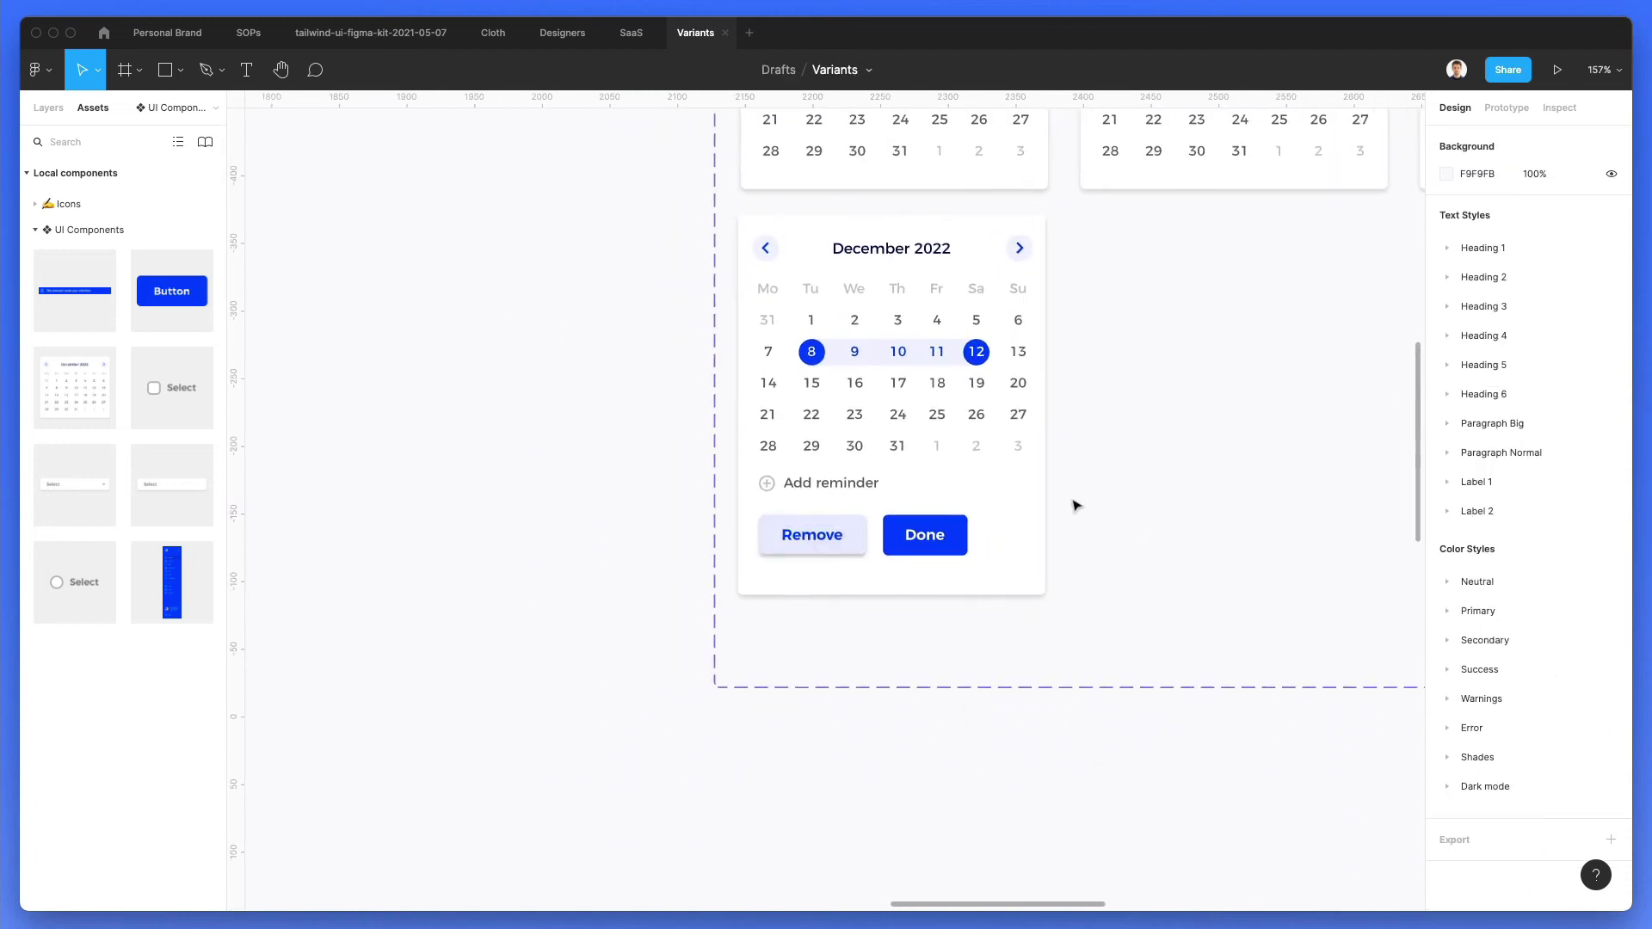
Step: Align the Done and Remove buttons to the calendar's right edge and nudge them up one unit
left_click(886, 542)
left_click(852, 542, "shift")
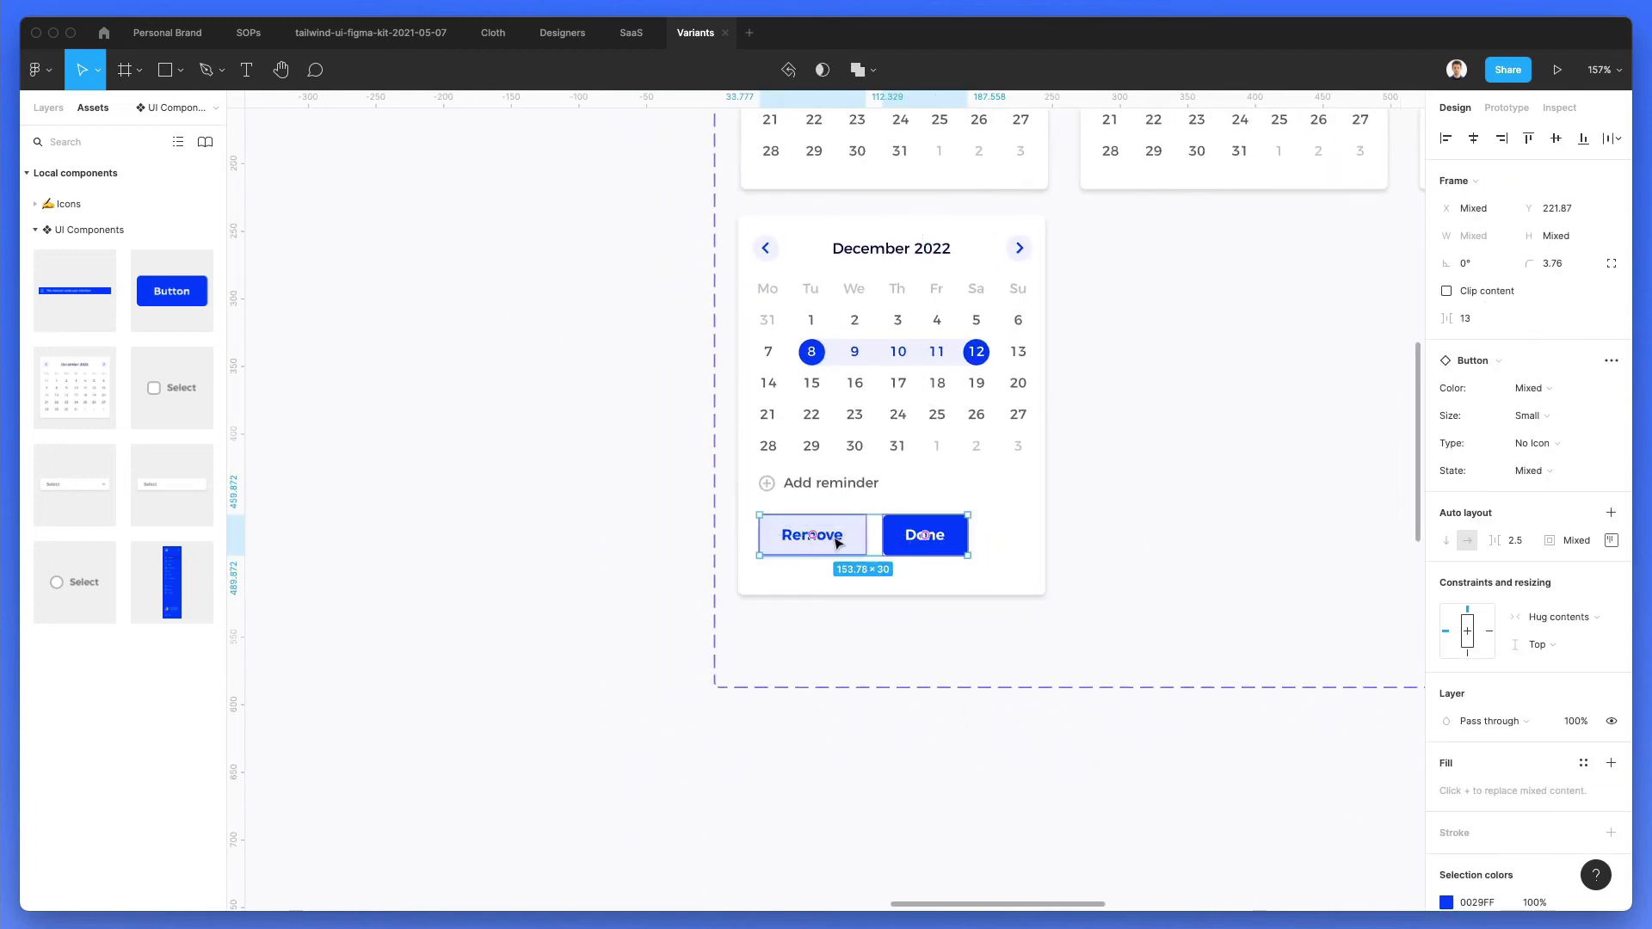
left_click_drag(842, 542, 892, 541)
key("Up")
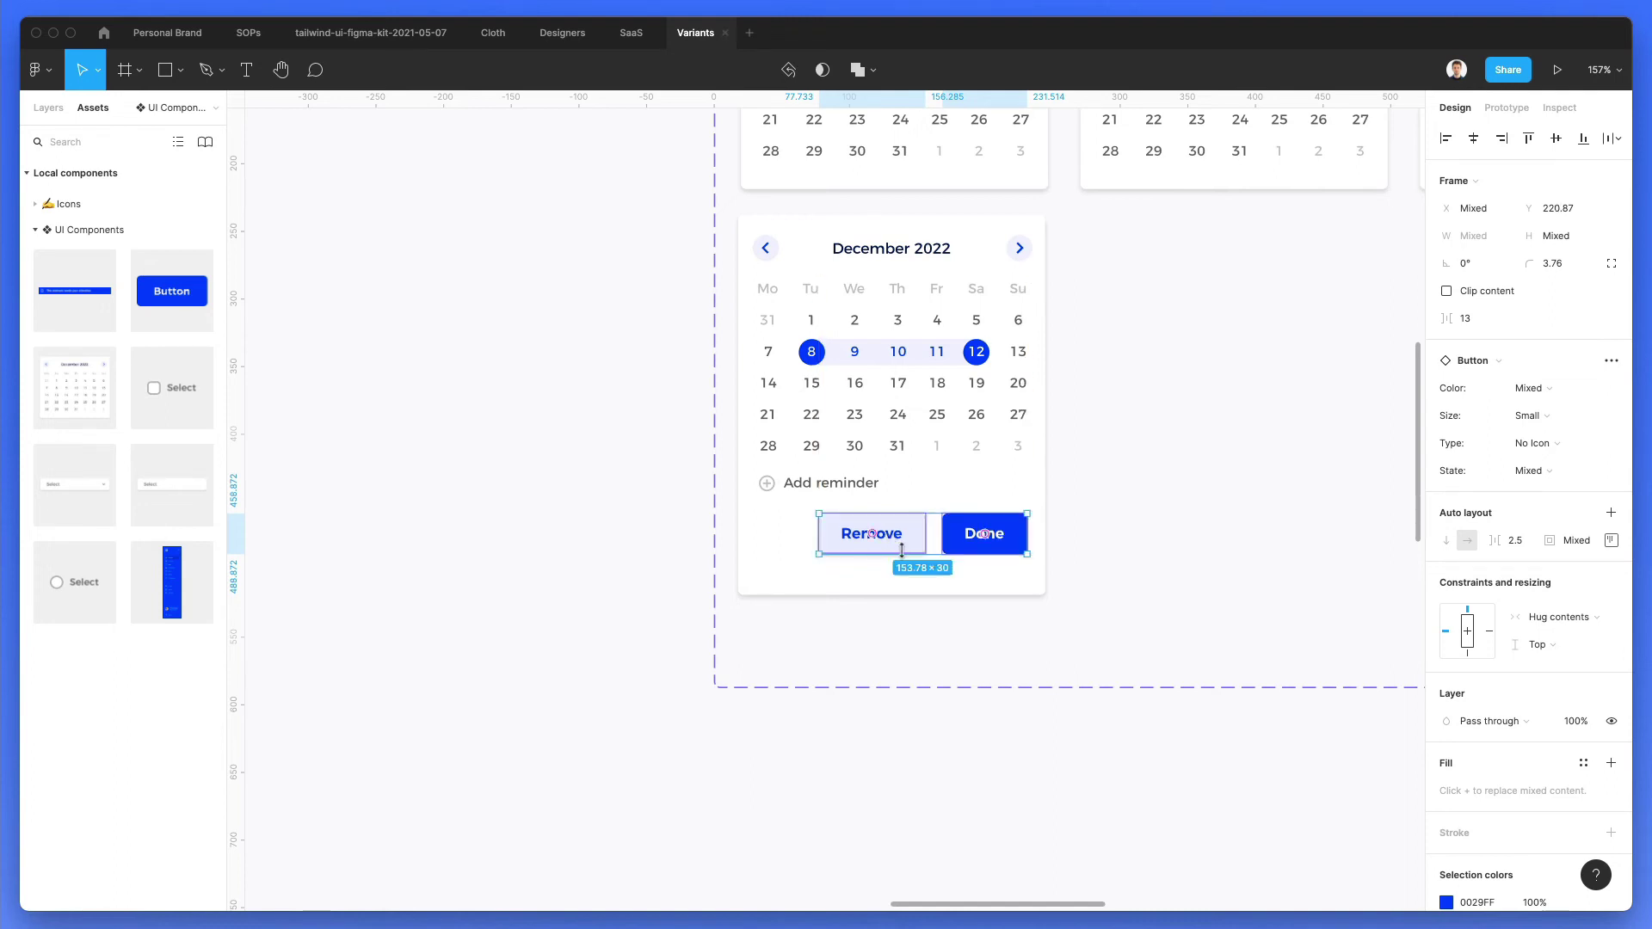
Step: Shorten the calendar frame from the bottom so it fits the buttons
left_click(892, 596)
left_click_drag(890, 596, 904, 538)
left_click(926, 621)
double_click(900, 534)
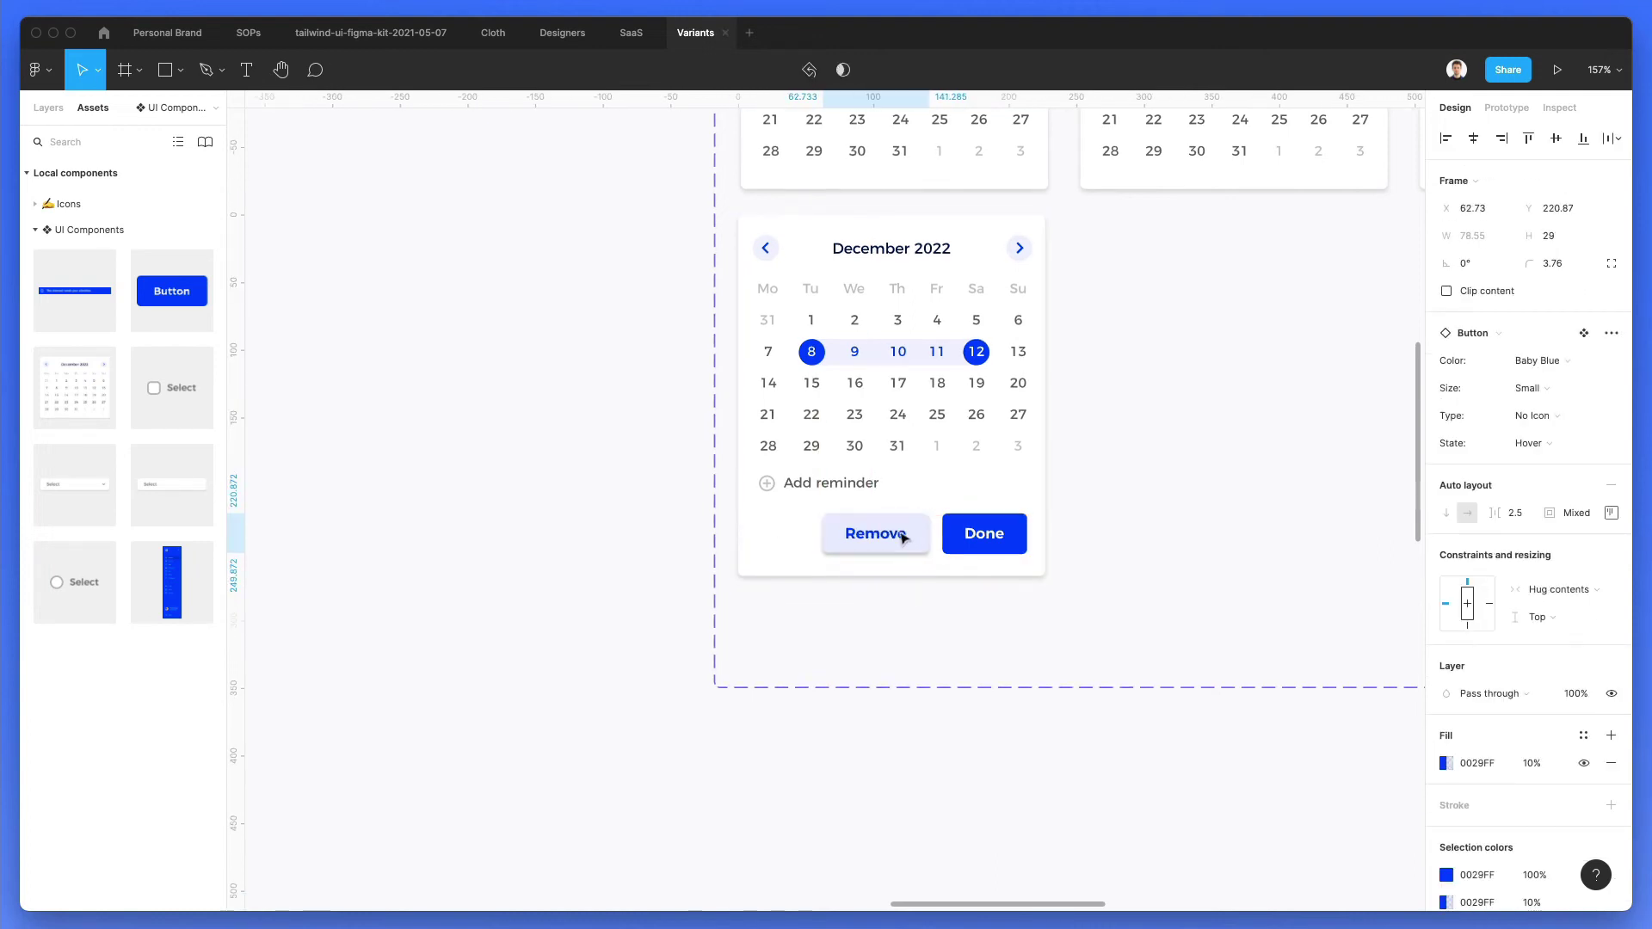
left_click(1201, 565)
scroll(929, 602, "down", 1)
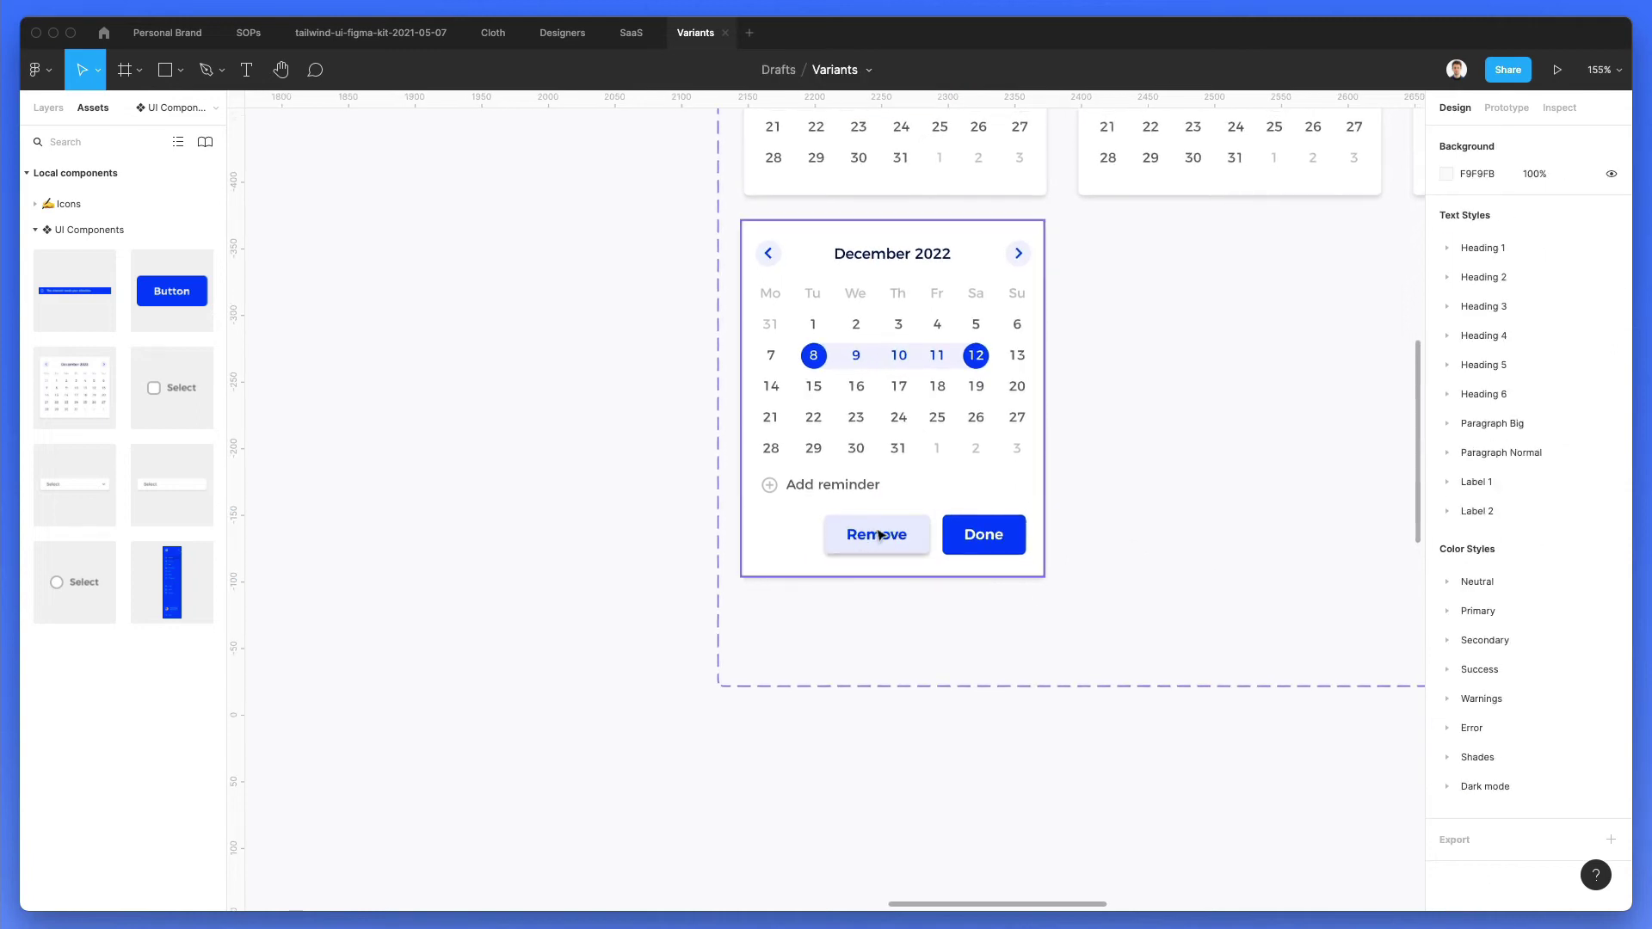
scroll(920, 602, "up", 3)
Step: Deselect the Remove button and pan over to the Buttons component set
double_click(887, 684)
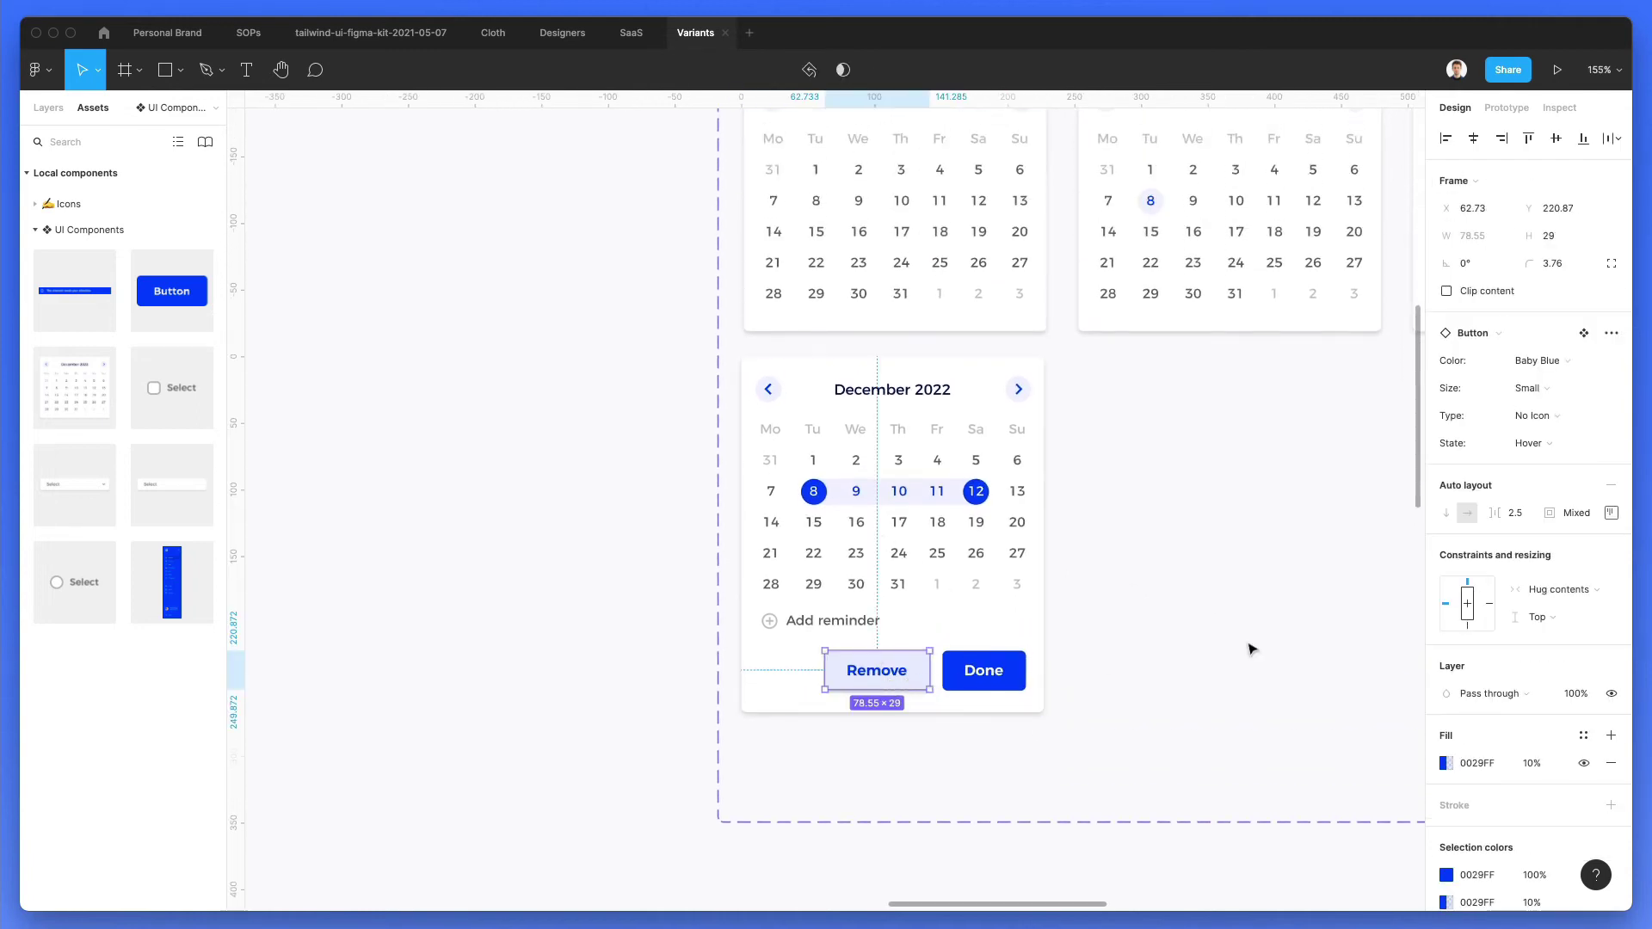
scroll(1538, 725, "down", 3)
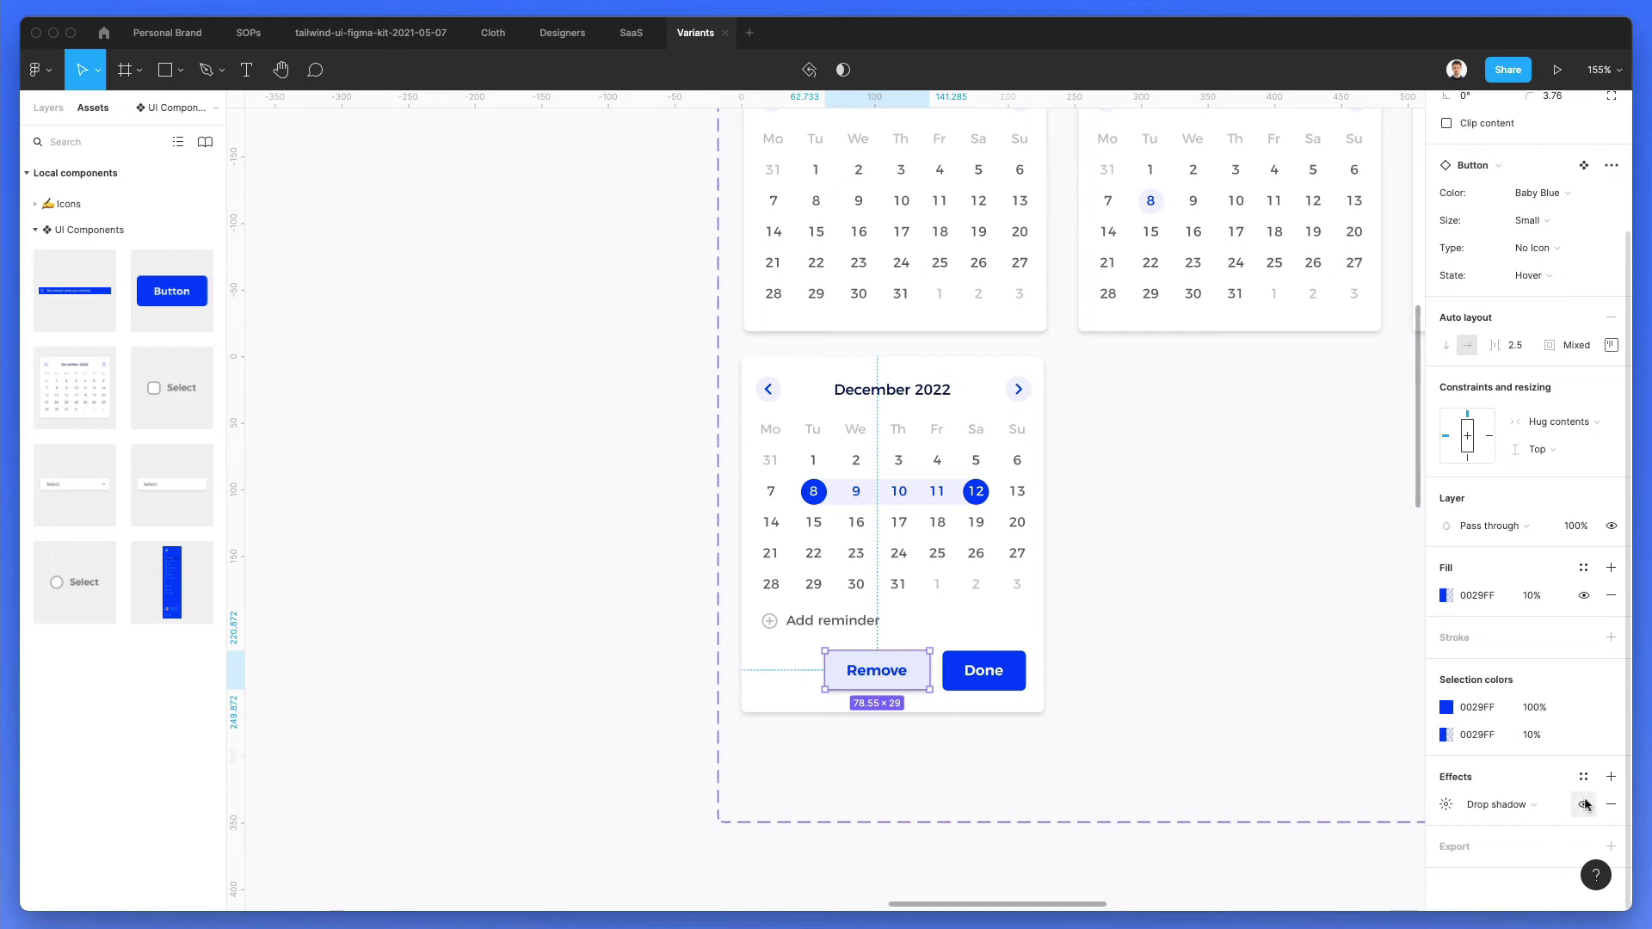
left_click(1188, 558)
scroll(1188, 558, "down", 3)
scroll(1188, 558, "left", 3)
scroll(1188, 558, "up", 2)
scroll(1188, 559, "up", 4)
scroll(1188, 559, "left", 15)
Step: Add a horizontal guide at the light-blue rows and line the right-column light-blue buttons up to it
scroll(1187, 559, "down", 2)
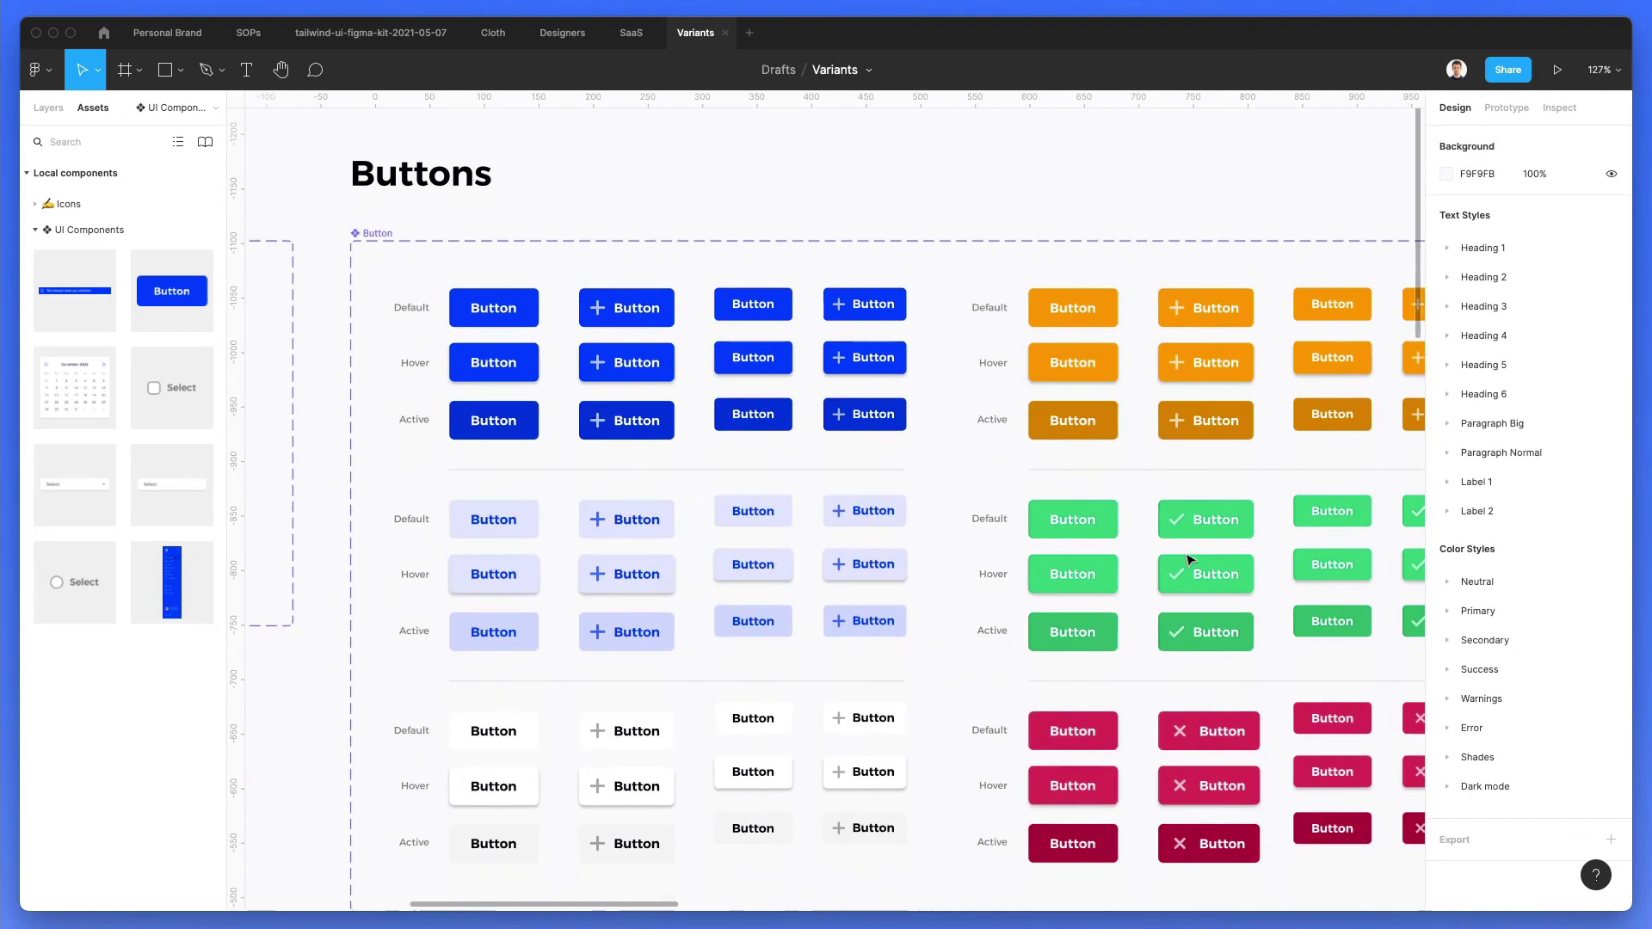
scroll(747, 517, "down", 1)
left_click_drag(707, 478, 867, 556)
scroll(720, 488, "up", 10)
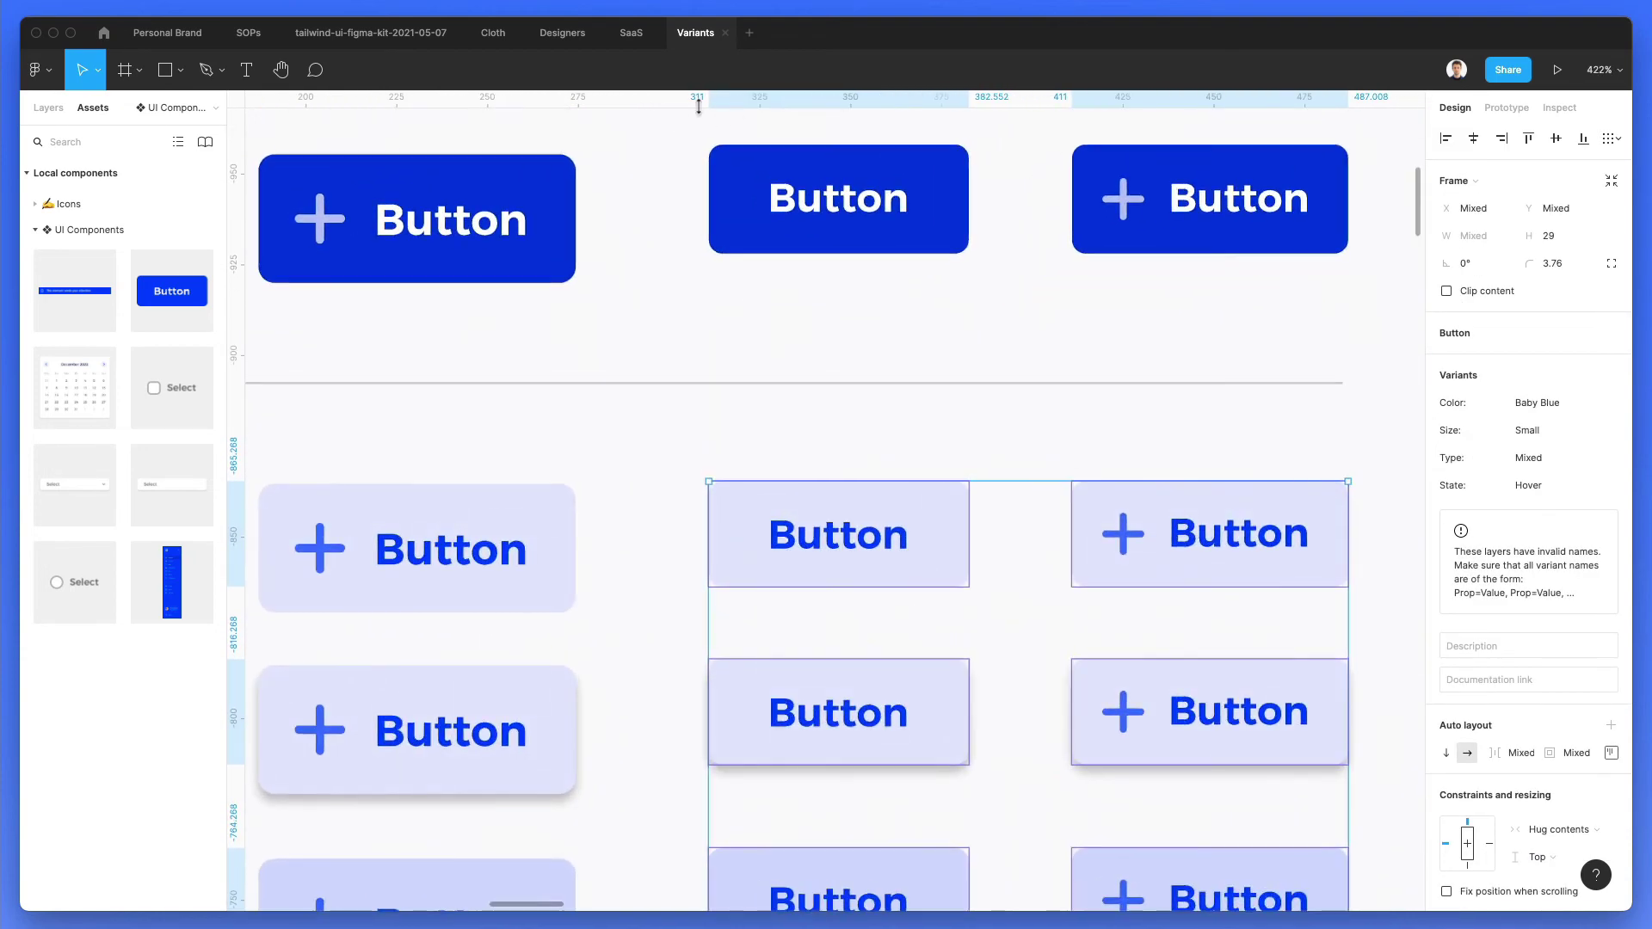
left_click_drag(723, 103, 630, 482)
scroll(670, 286, "down", 3)
scroll(671, 286, "right", 2)
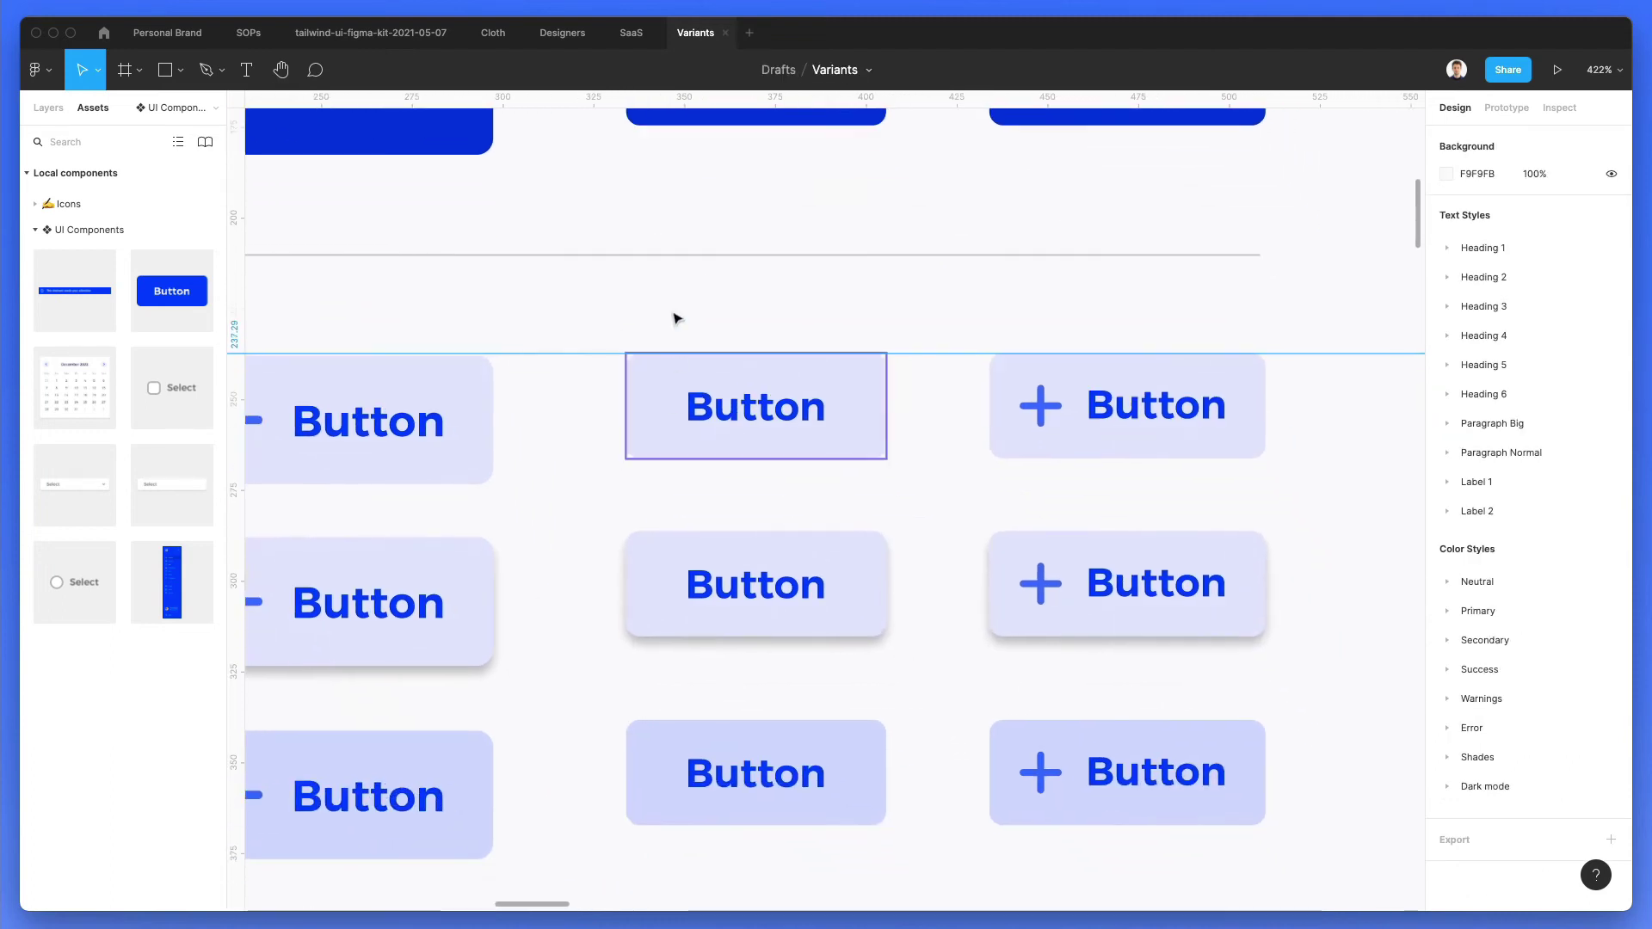
left_click_drag(570, 338, 1296, 880)
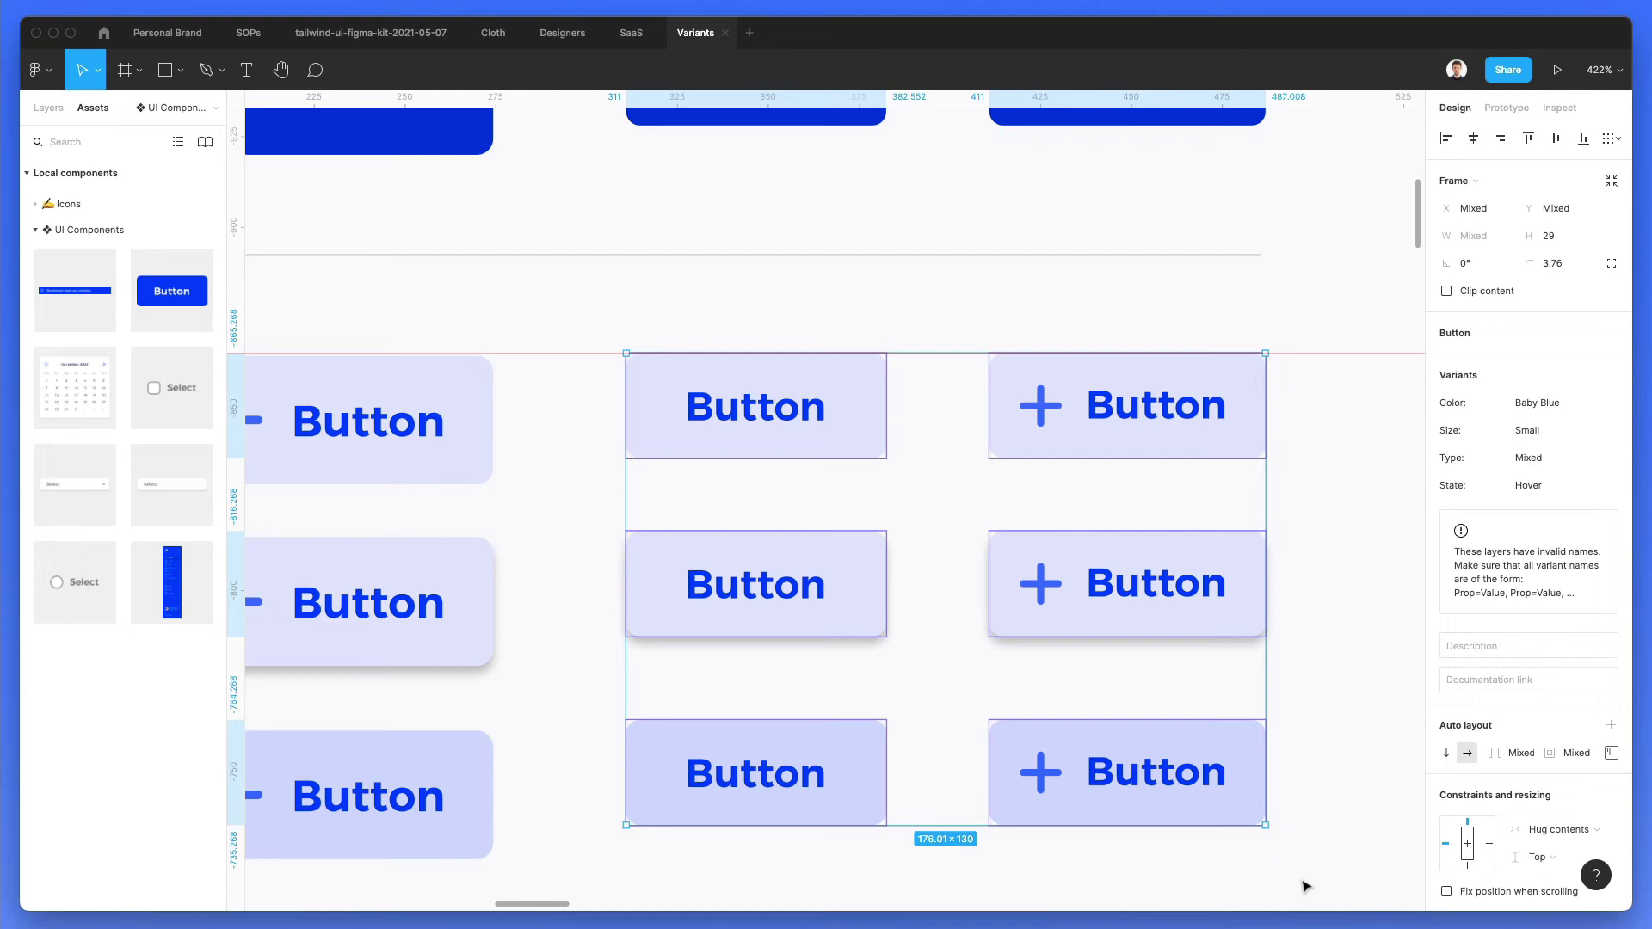
left_click(1003, 328)
Step: Nudge the right-column green buttons down into line with the other rows
scroll(1003, 328, "down", 3)
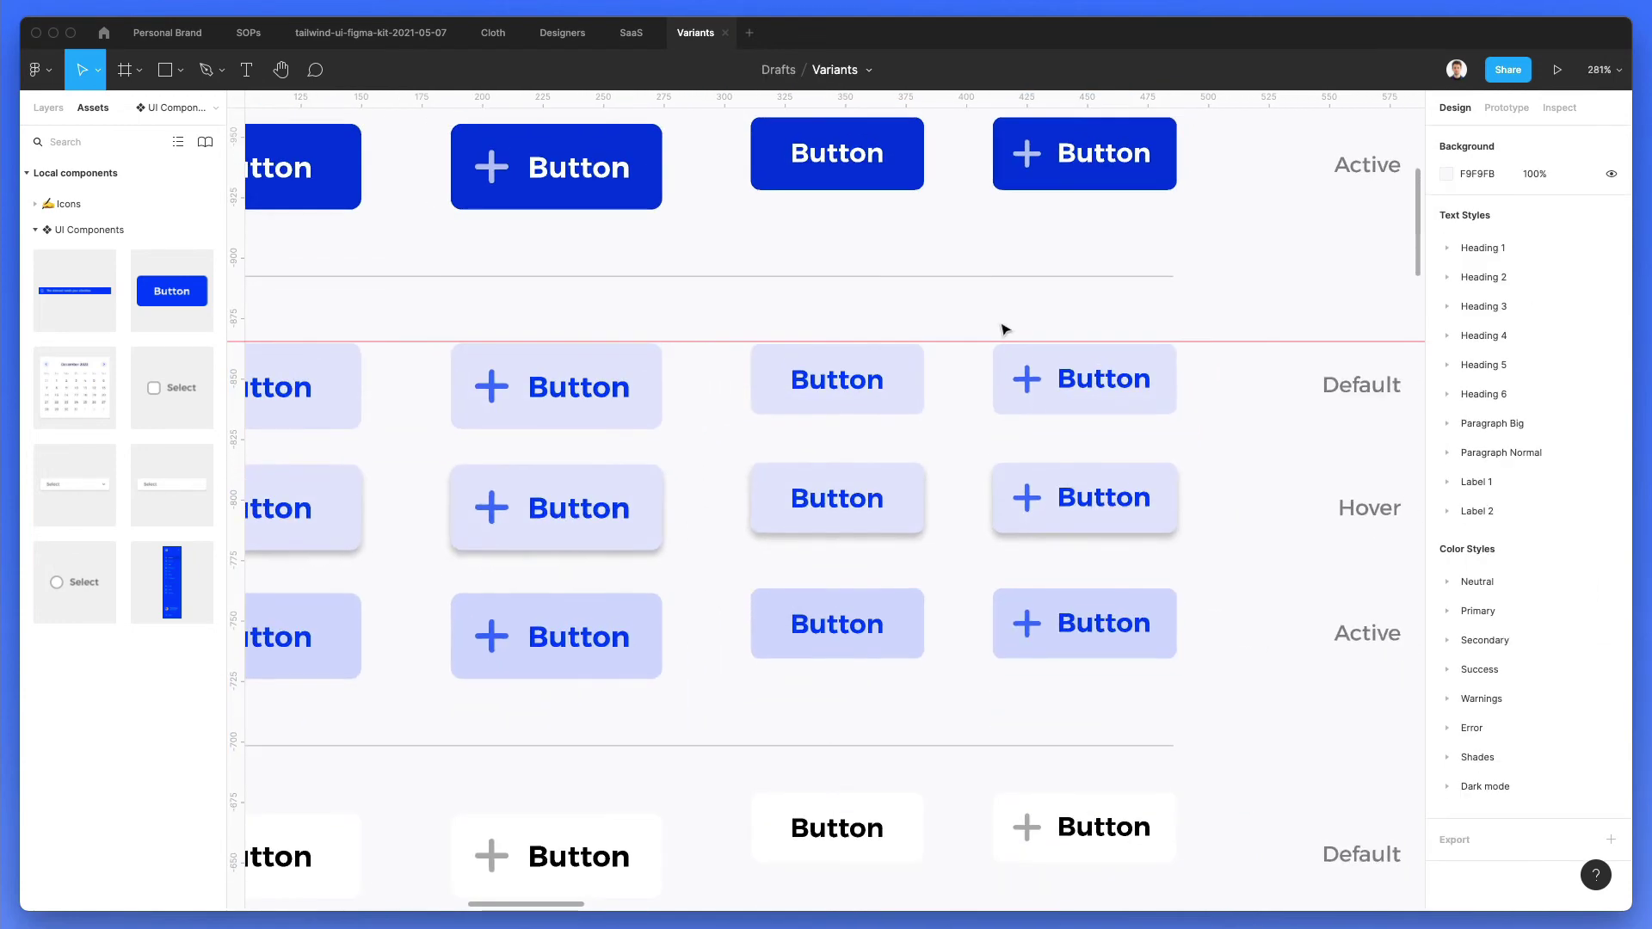
scroll(1005, 329, "right", 10)
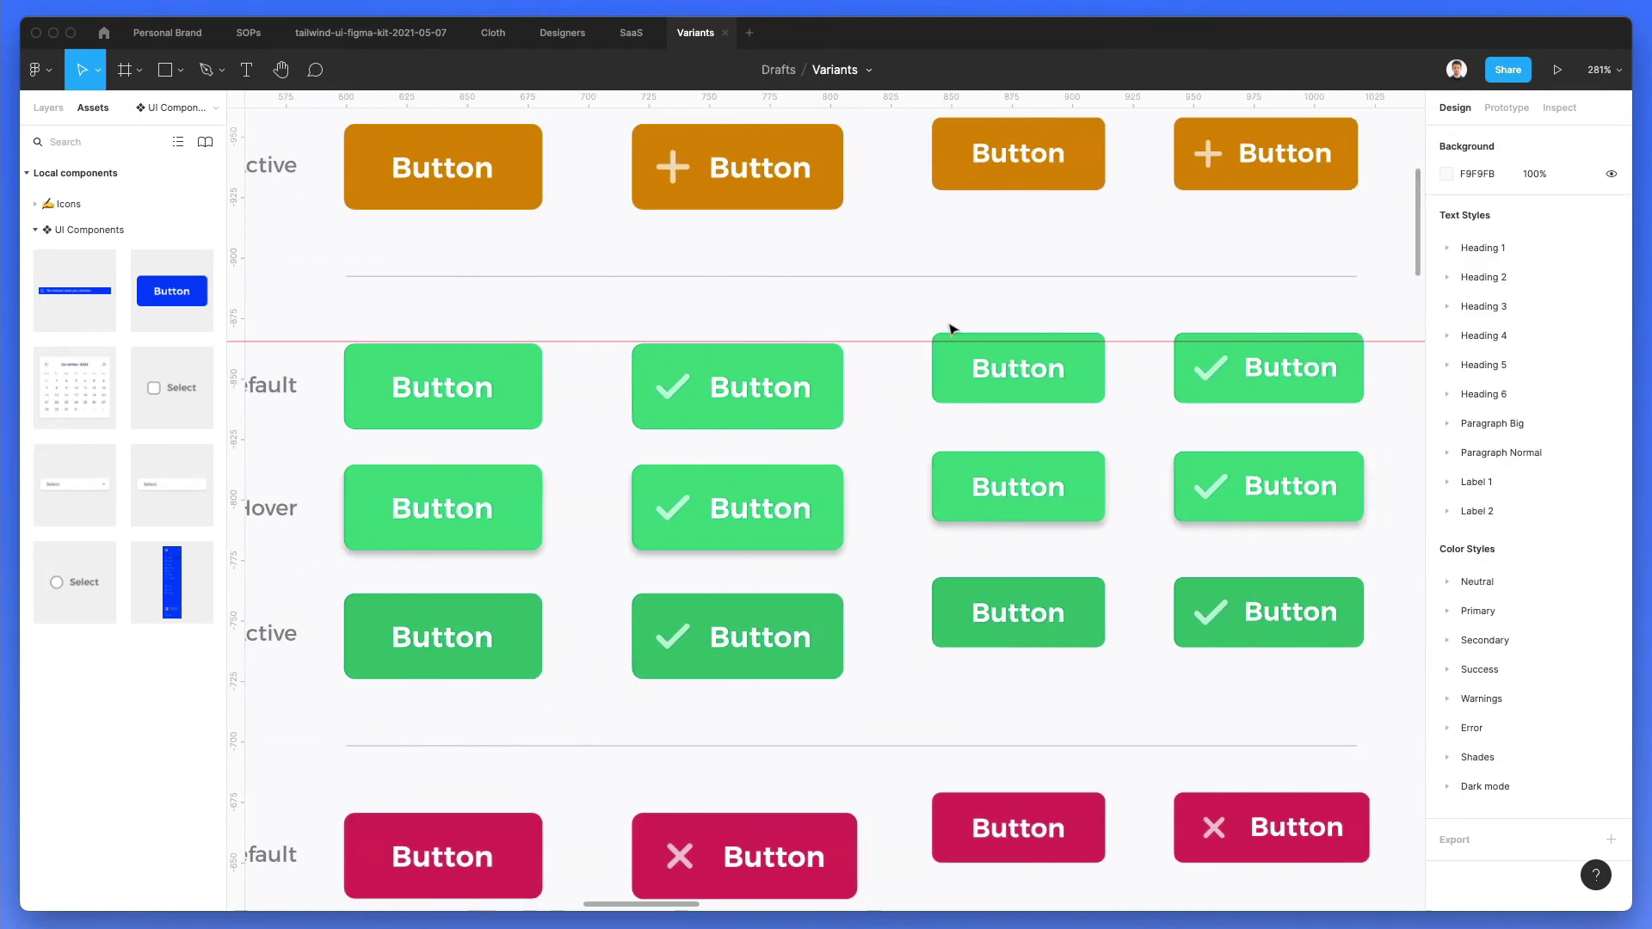
left_click_drag(1177, 509, 1318, 702)
key("Down")
key("Down")
key("Down")
key("Down")
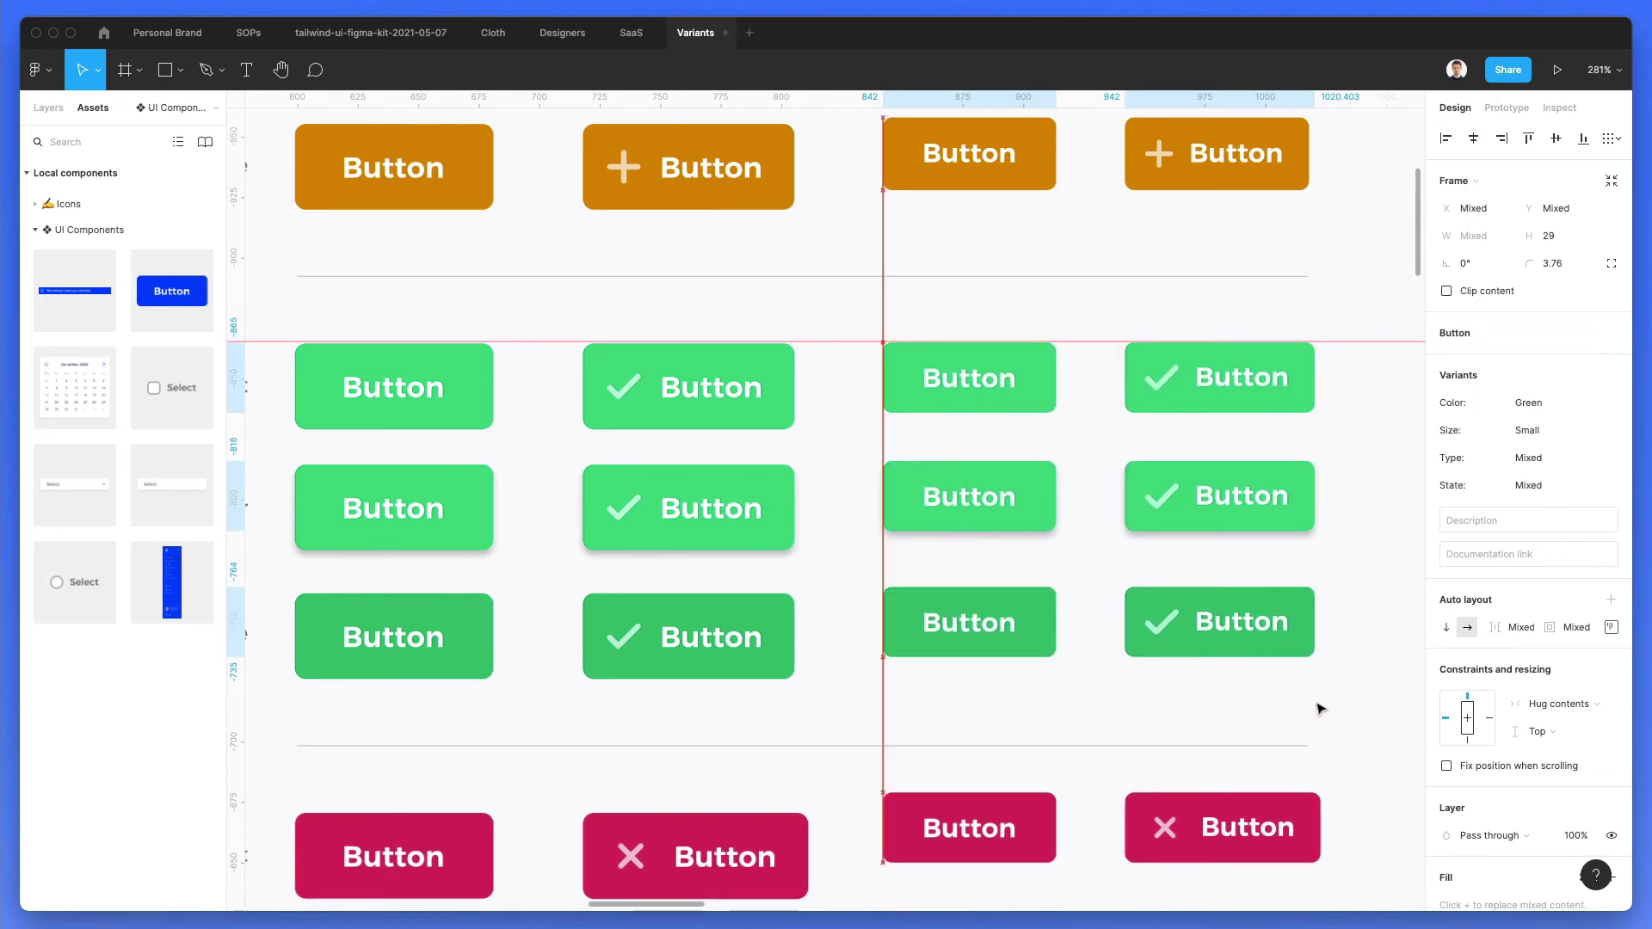
left_click(1173, 309)
Step: Select the six white button variants and place a horizontal guide just above their rows
scroll(1173, 309, "down", 5)
scroll(675, 627, "down", 1)
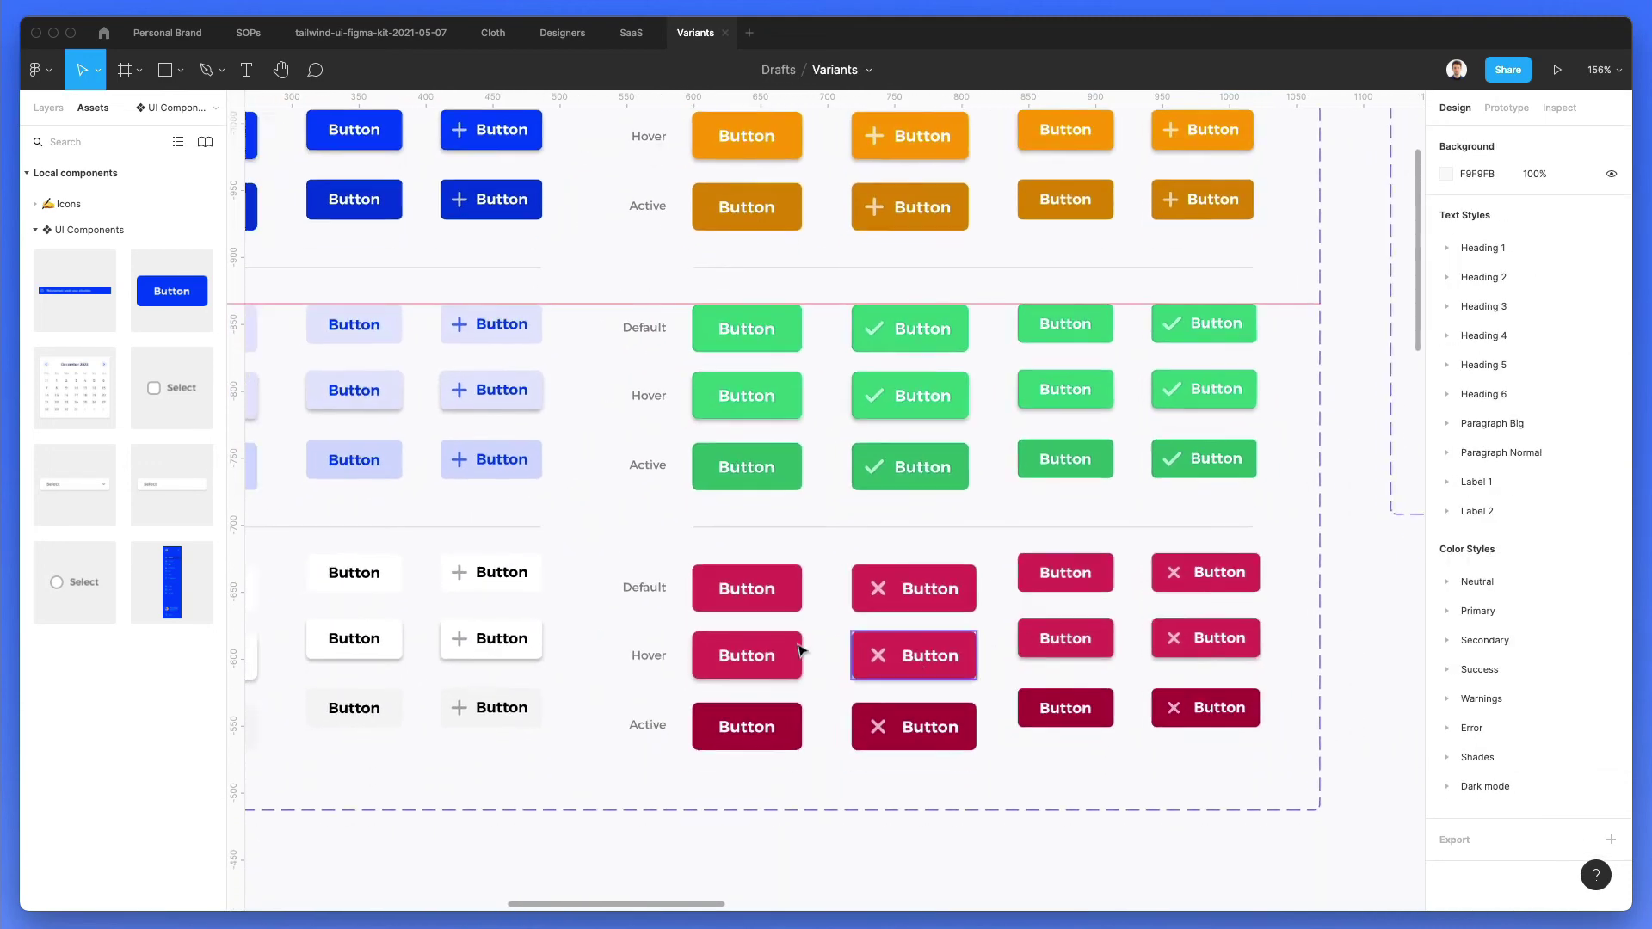
scroll(504, 567, "left", 3)
scroll(503, 568, "up", 4)
left_click_drag(465, 516, 919, 838)
scroll(350, 501, "up", 5)
left_click_drag(594, 101, 598, 592)
key("Up")
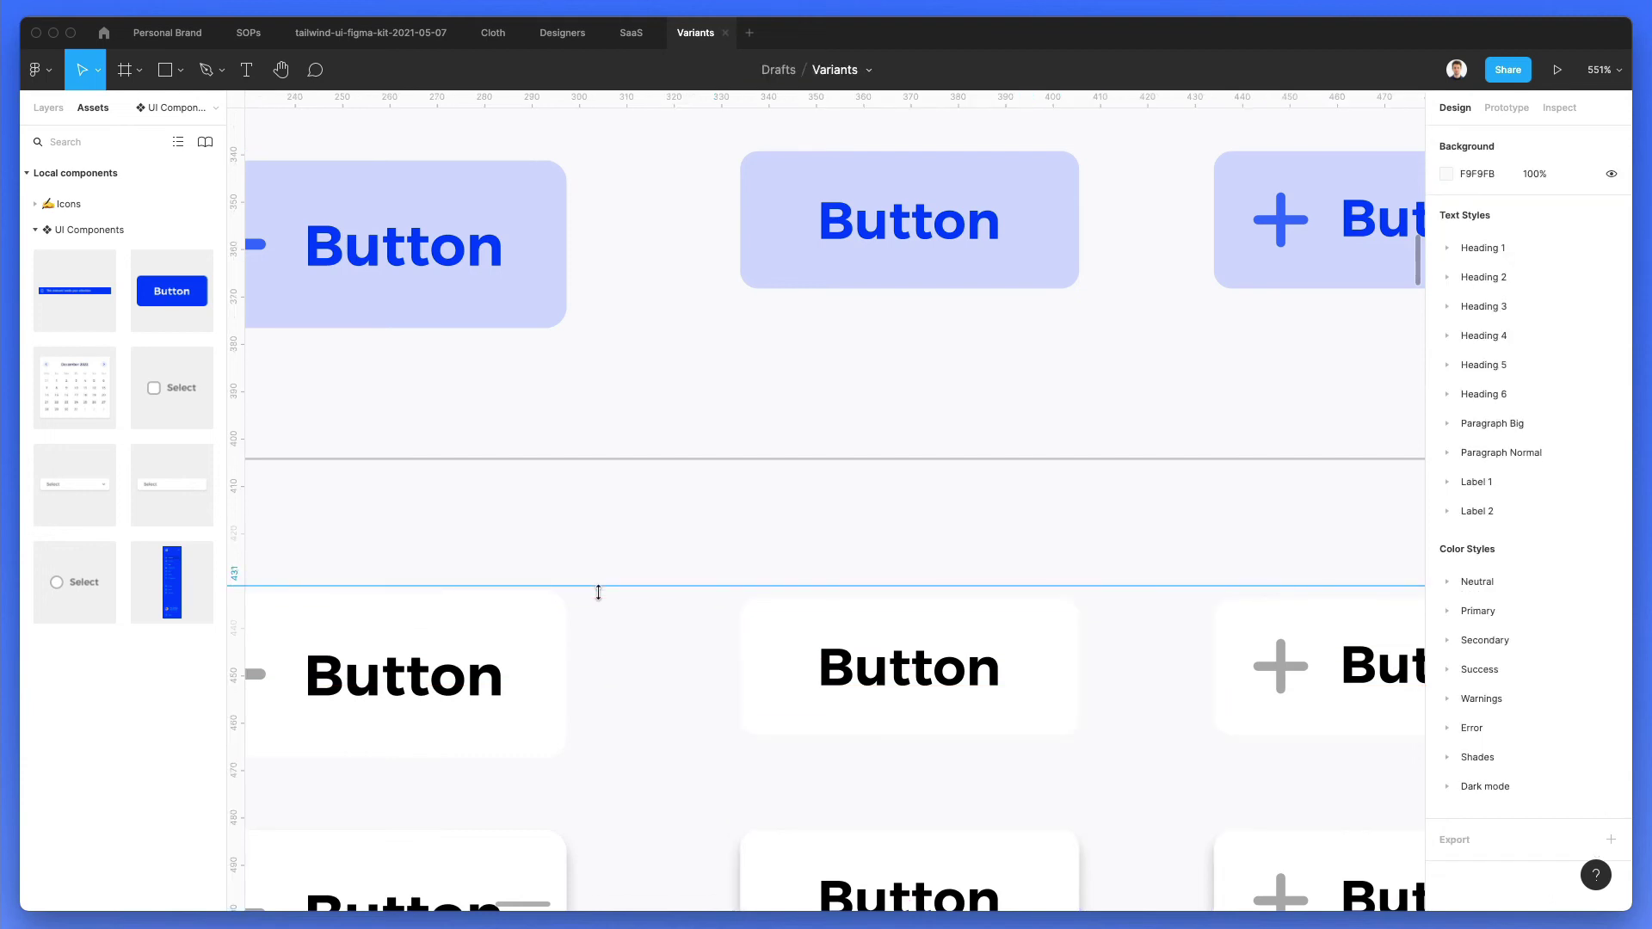
Step: Nudge the right-column red buttons up onto the guide to match the white buttons
scroll(598, 592, "down", 5)
scroll(738, 347, "down", 3)
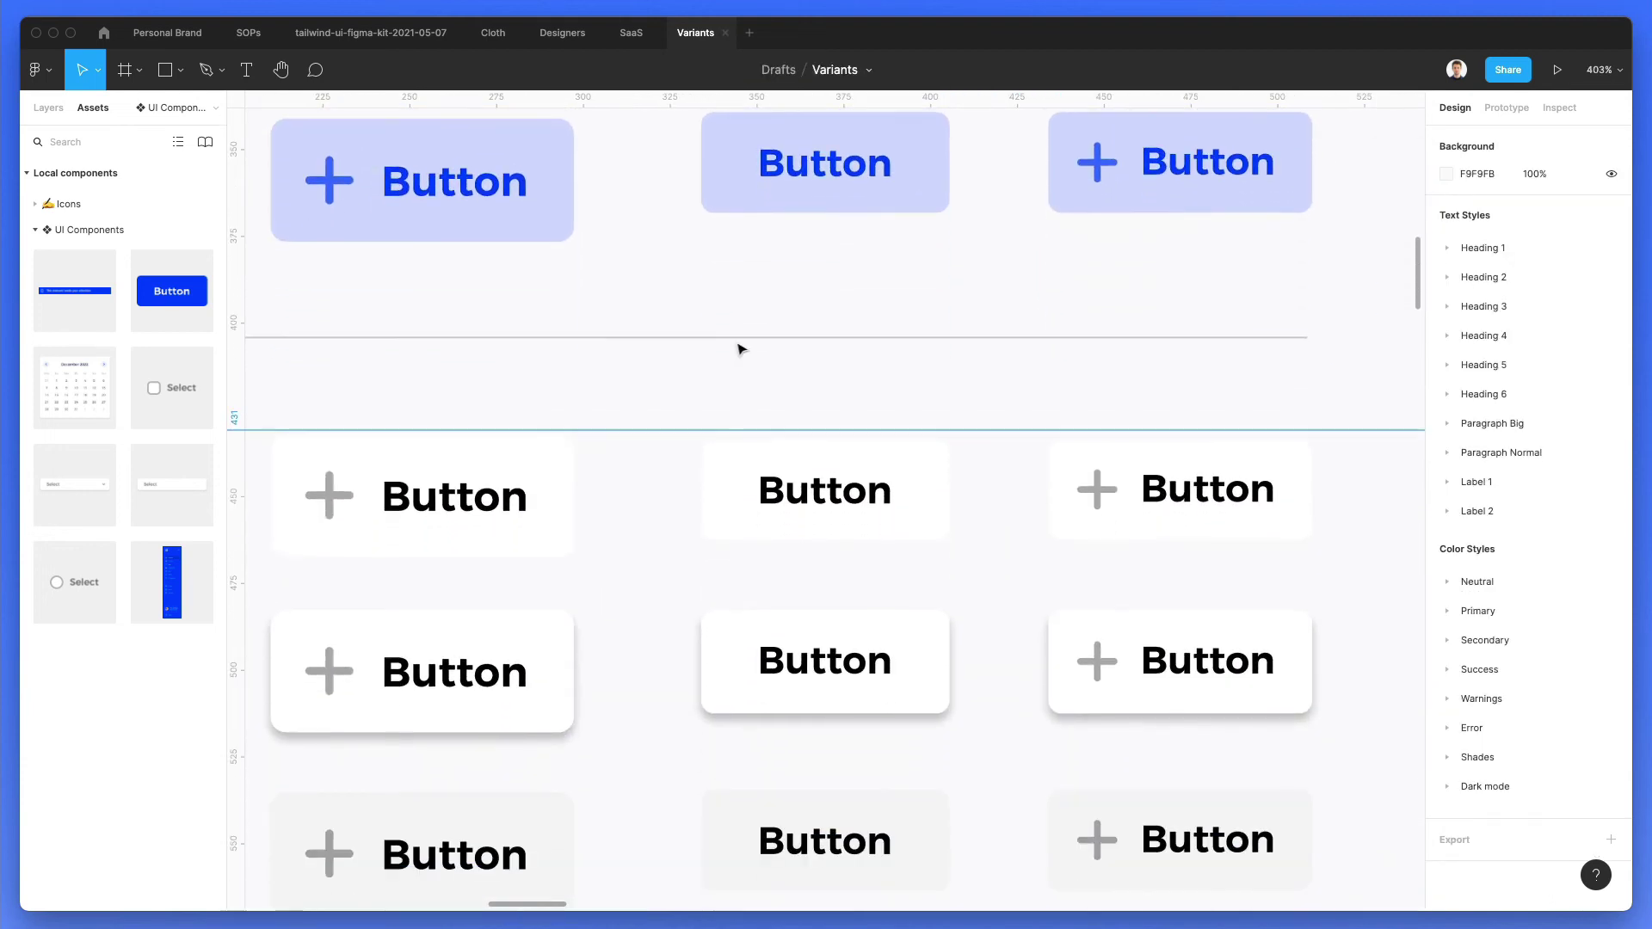
left_click_drag(672, 403, 1291, 877)
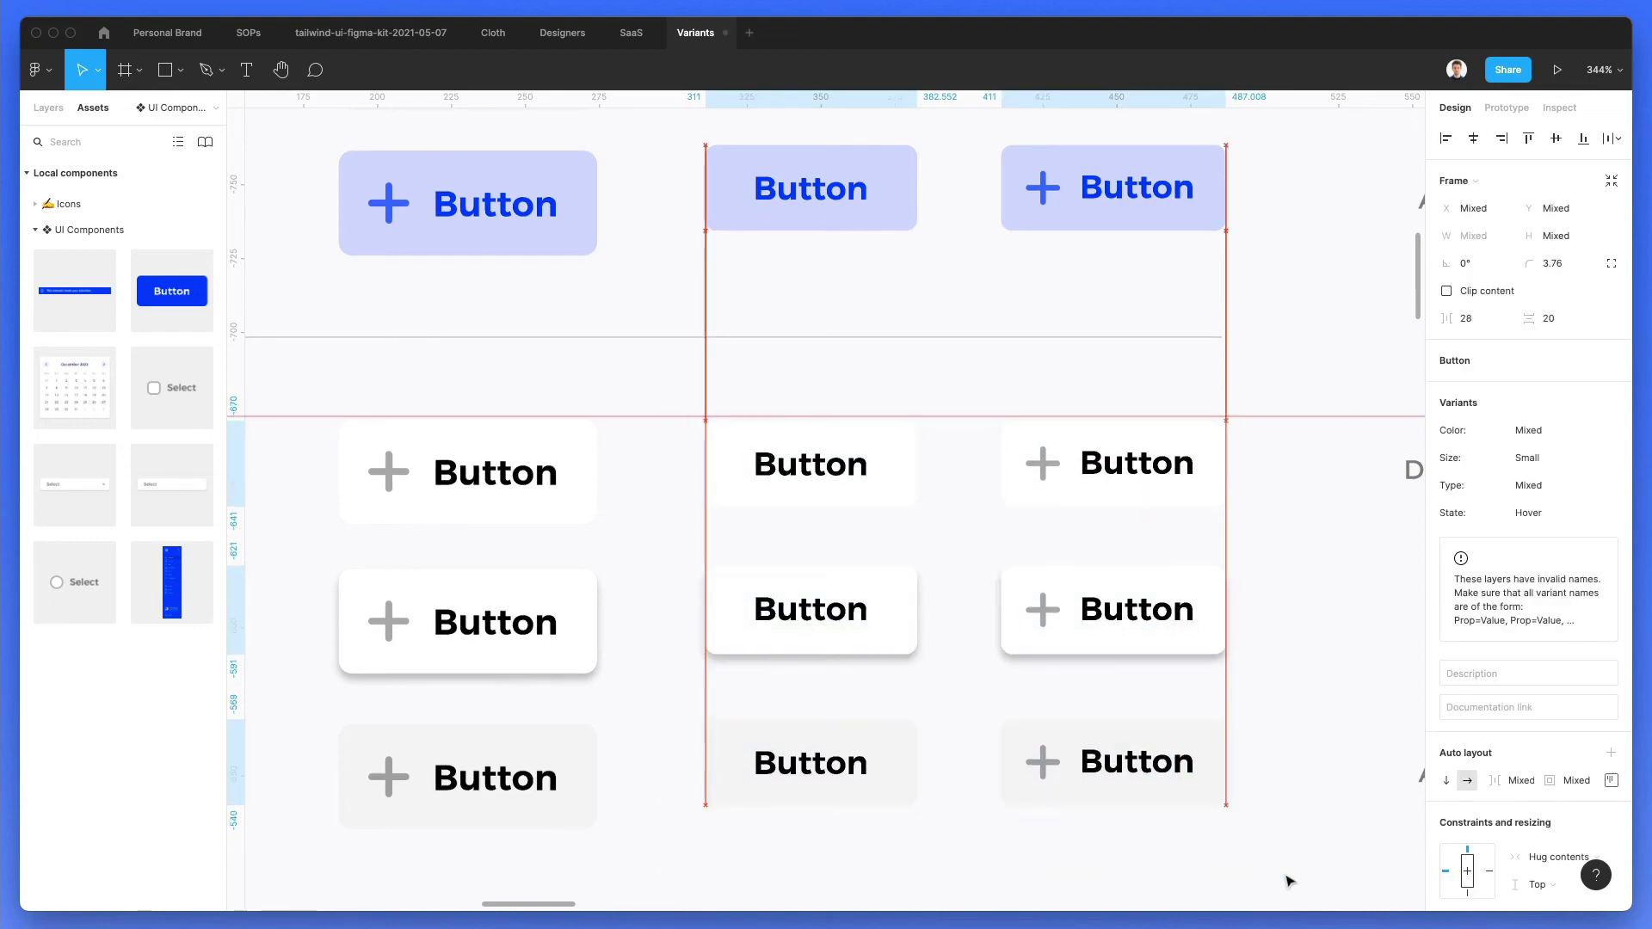
scroll(1288, 880, "right", 10)
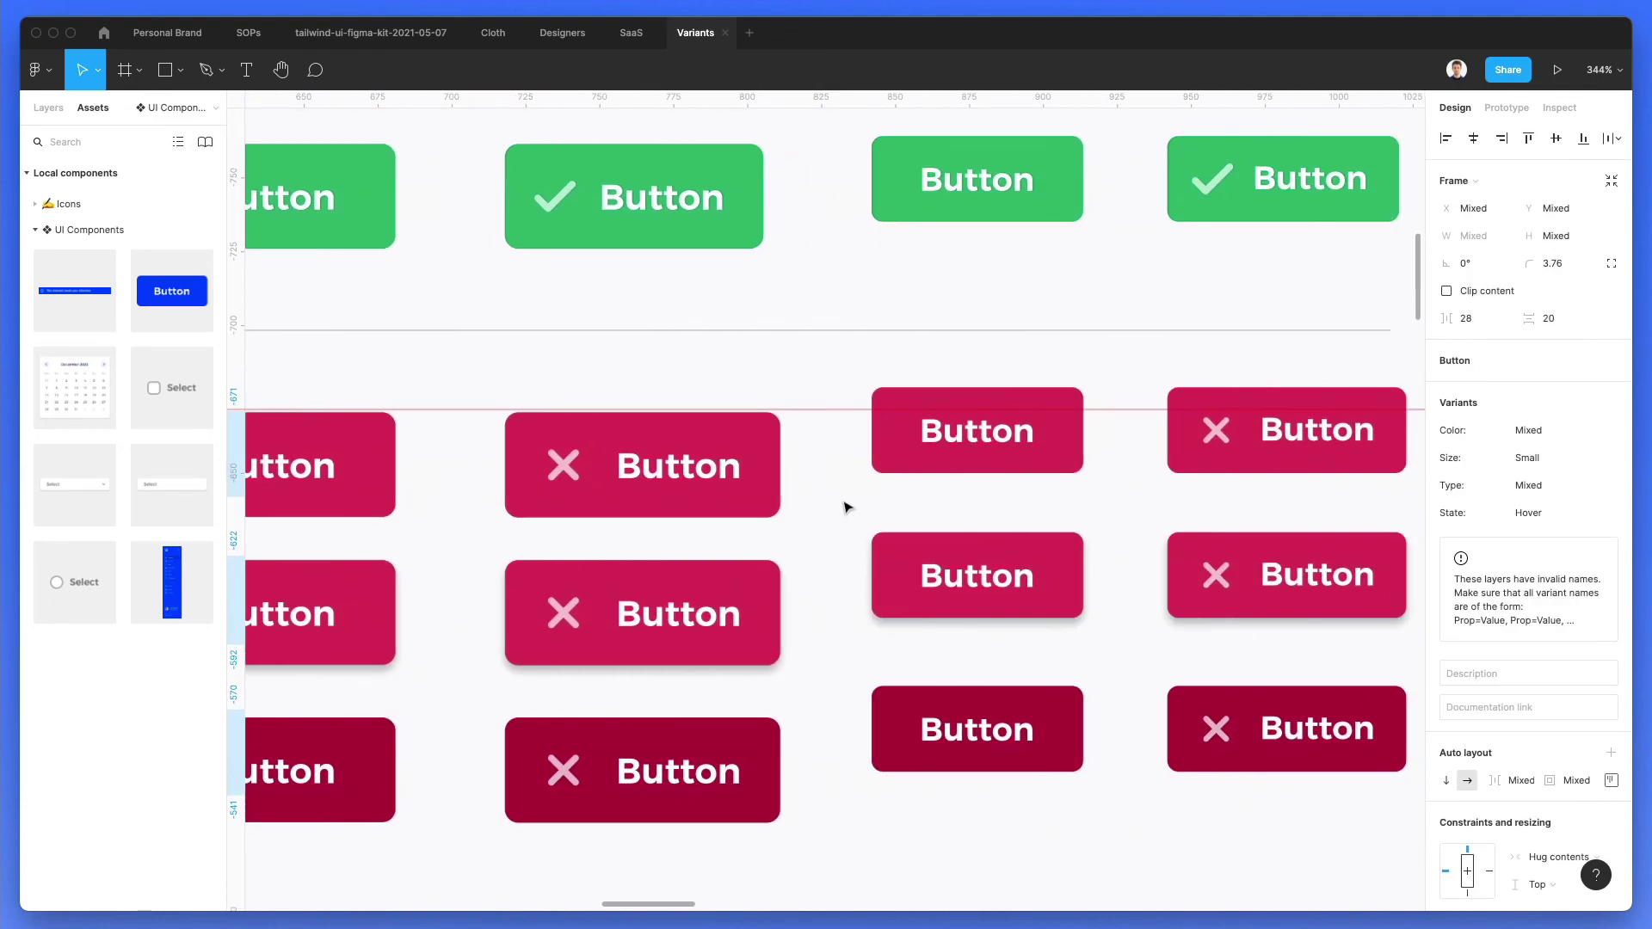
left_click_drag(850, 370, 1316, 865)
key("Up")
key("Up")
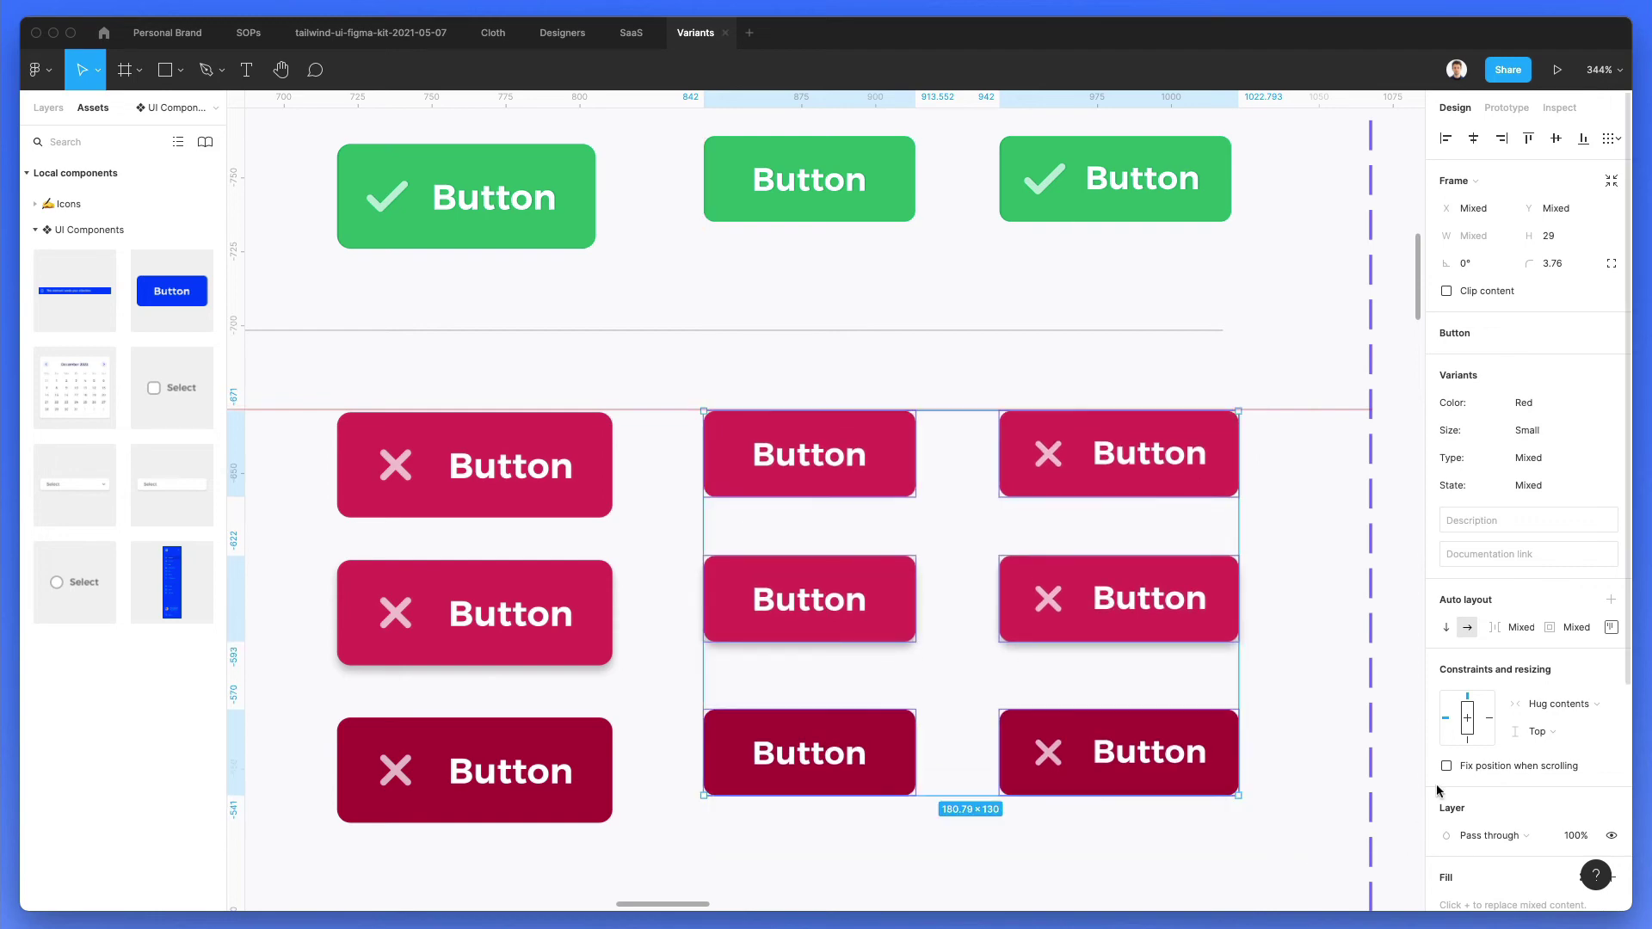
left_click(1274, 804)
scroll(1274, 804, "down", 10)
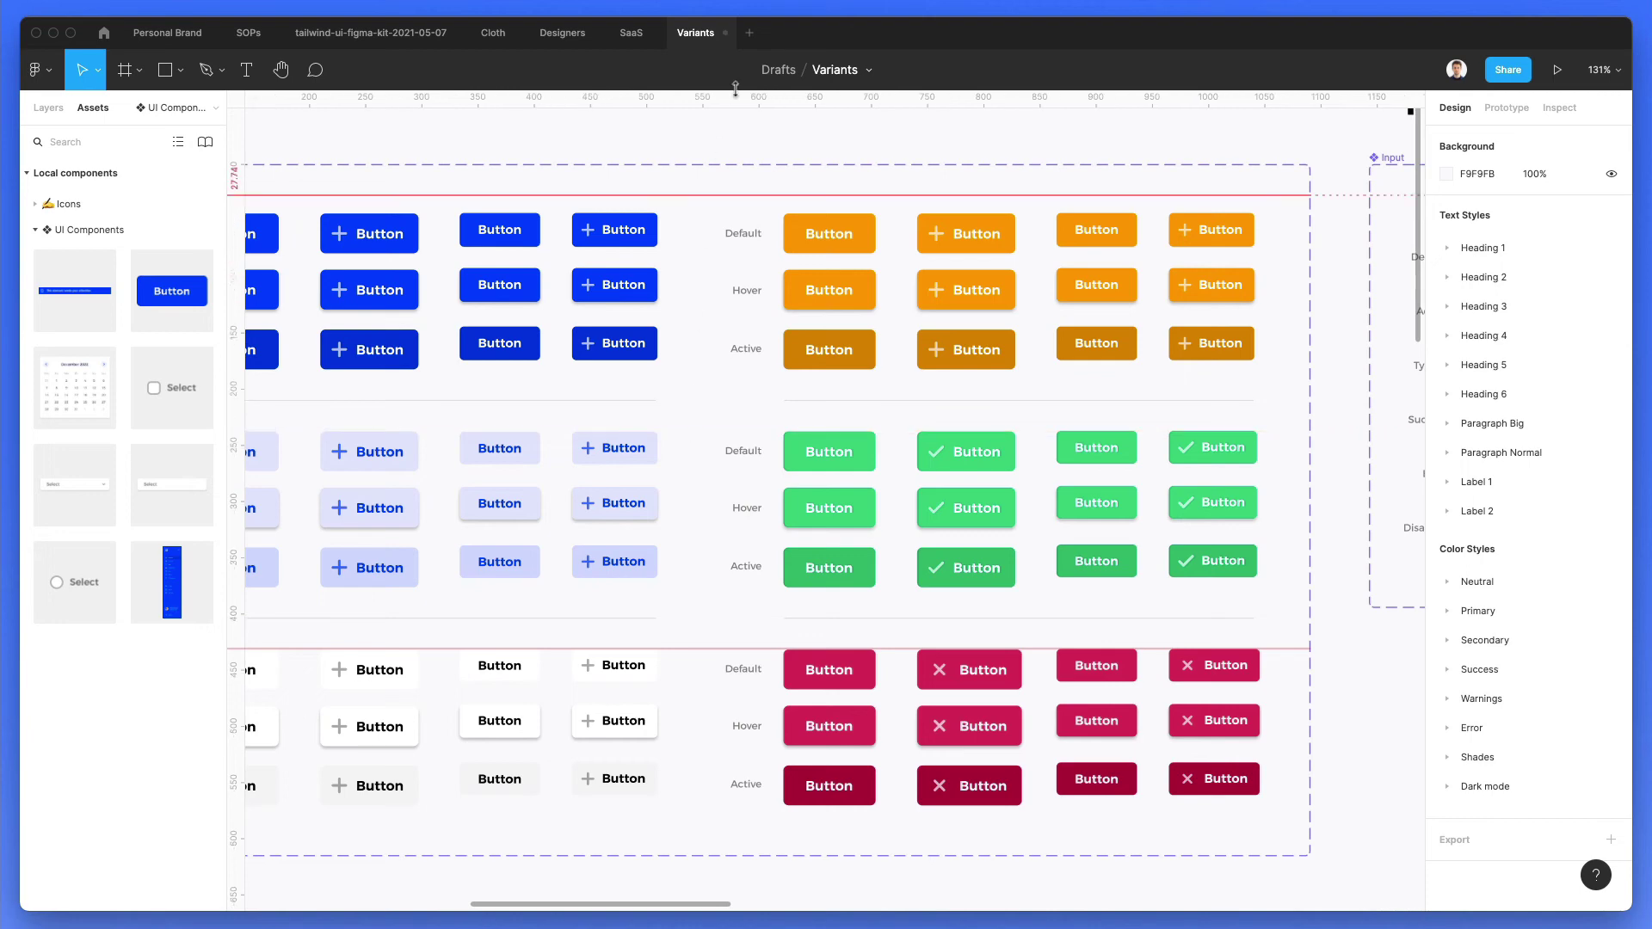
scroll(695, 245, "down", 10)
Step: Rename the first calendar variant from Property 1 to Type=Default in the Layers panel
scroll(763, 394, "up", 10)
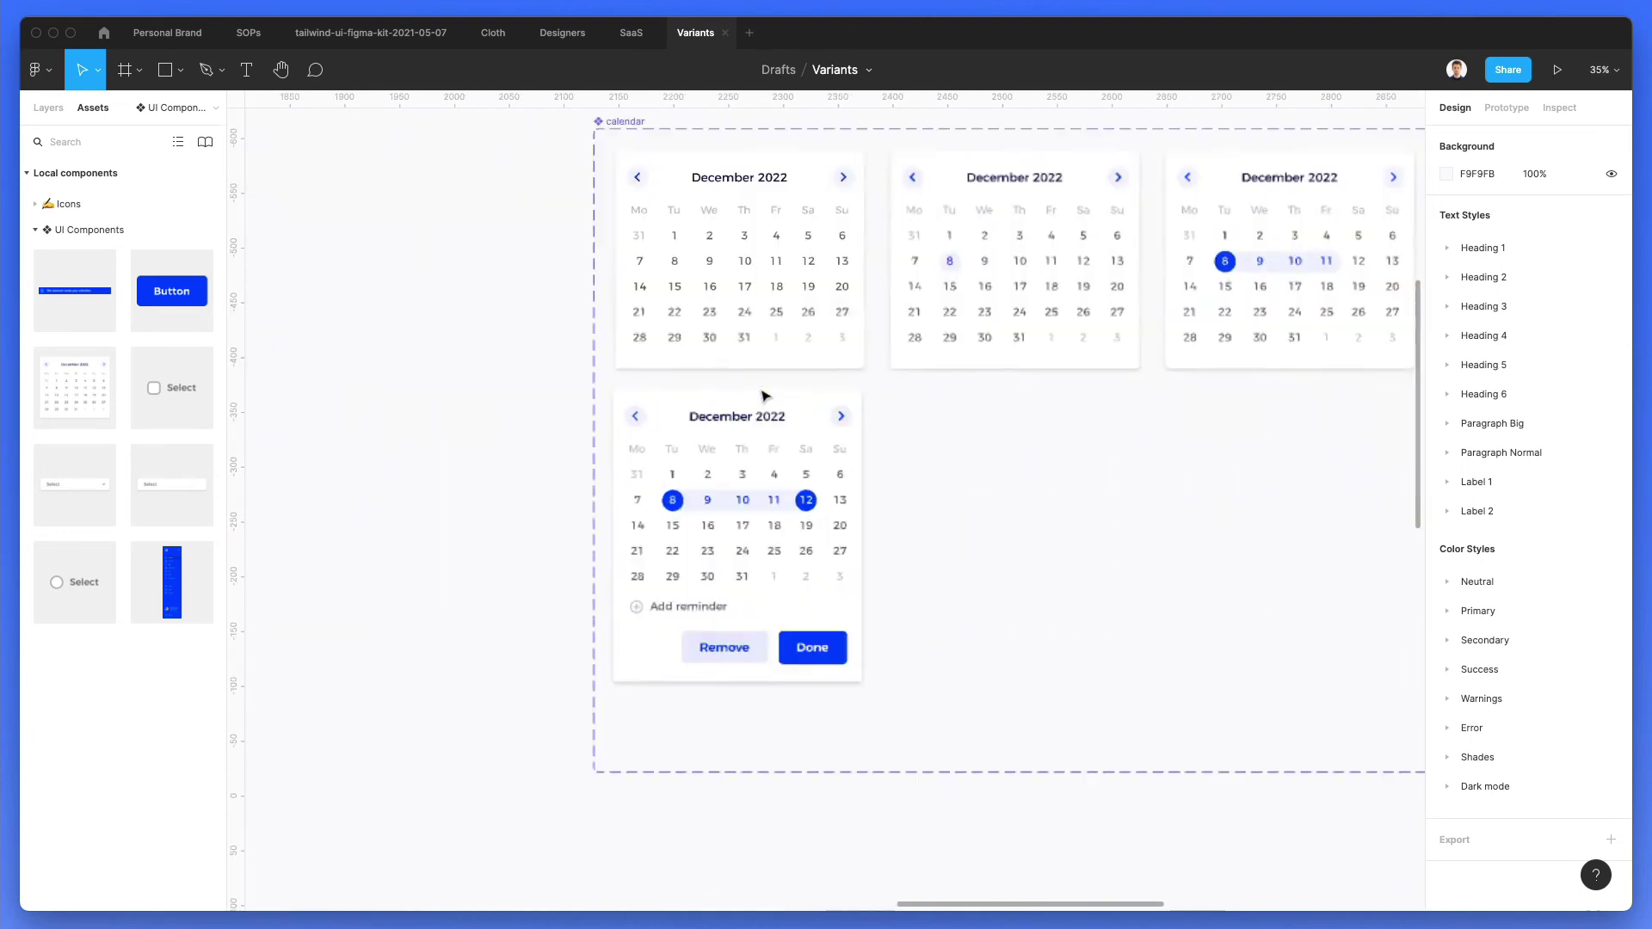
scroll(763, 394, "down", 2)
scroll(764, 395, "right", 5)
scroll(758, 376, "up", 3)
scroll(603, 297, "up", 2)
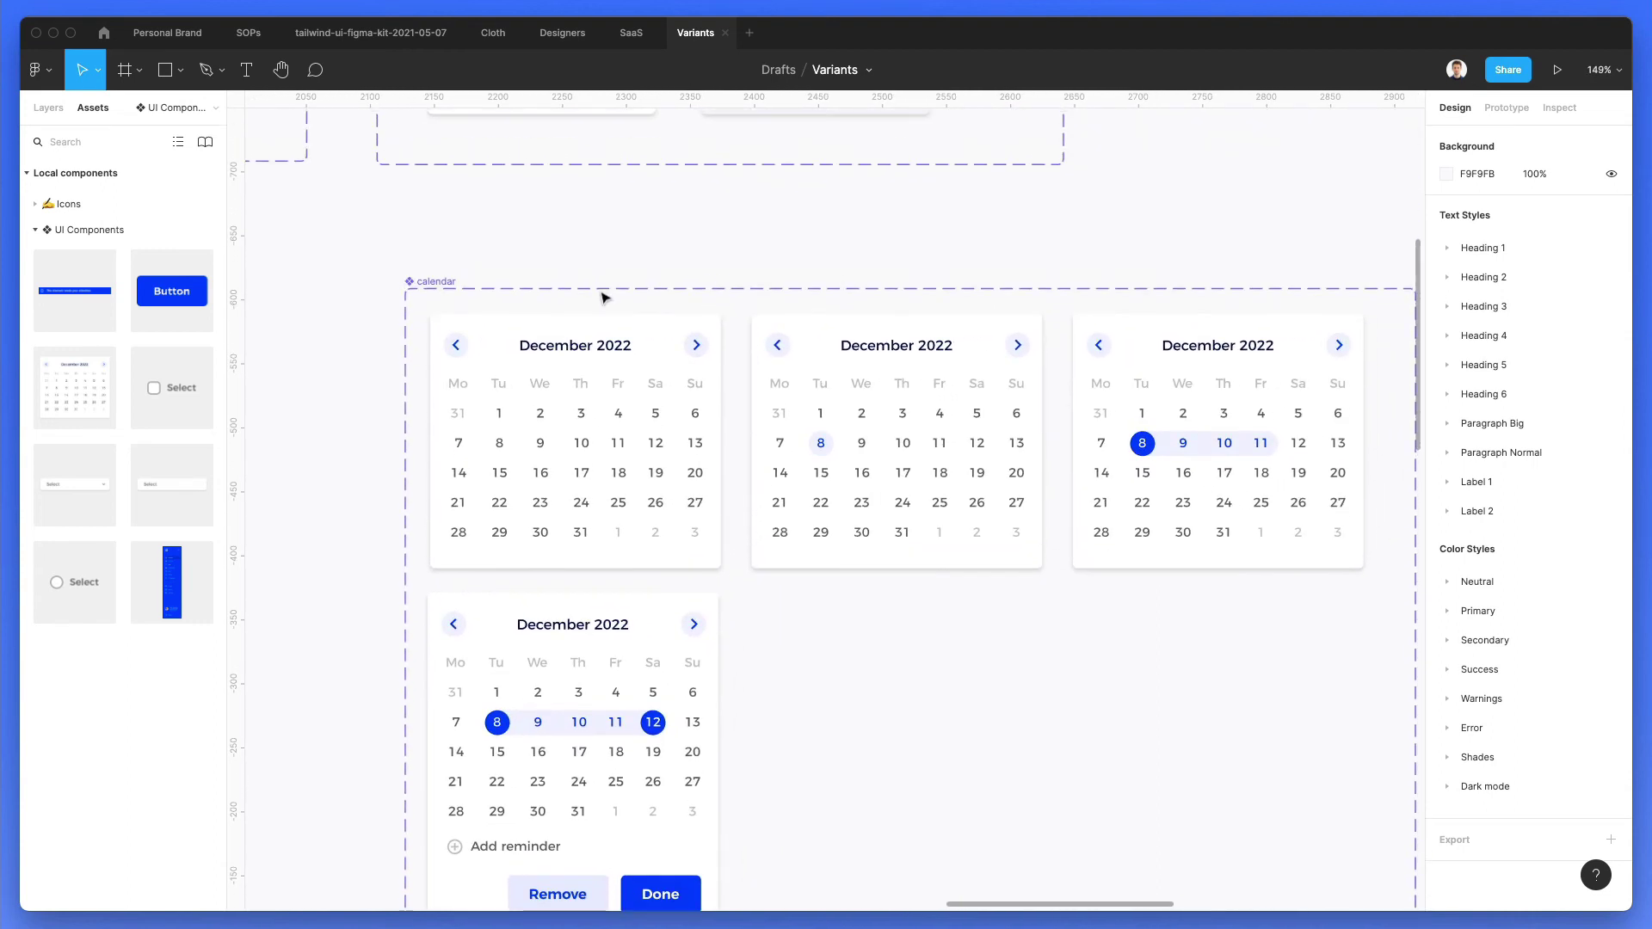
left_click(445, 318)
left_click(48, 107)
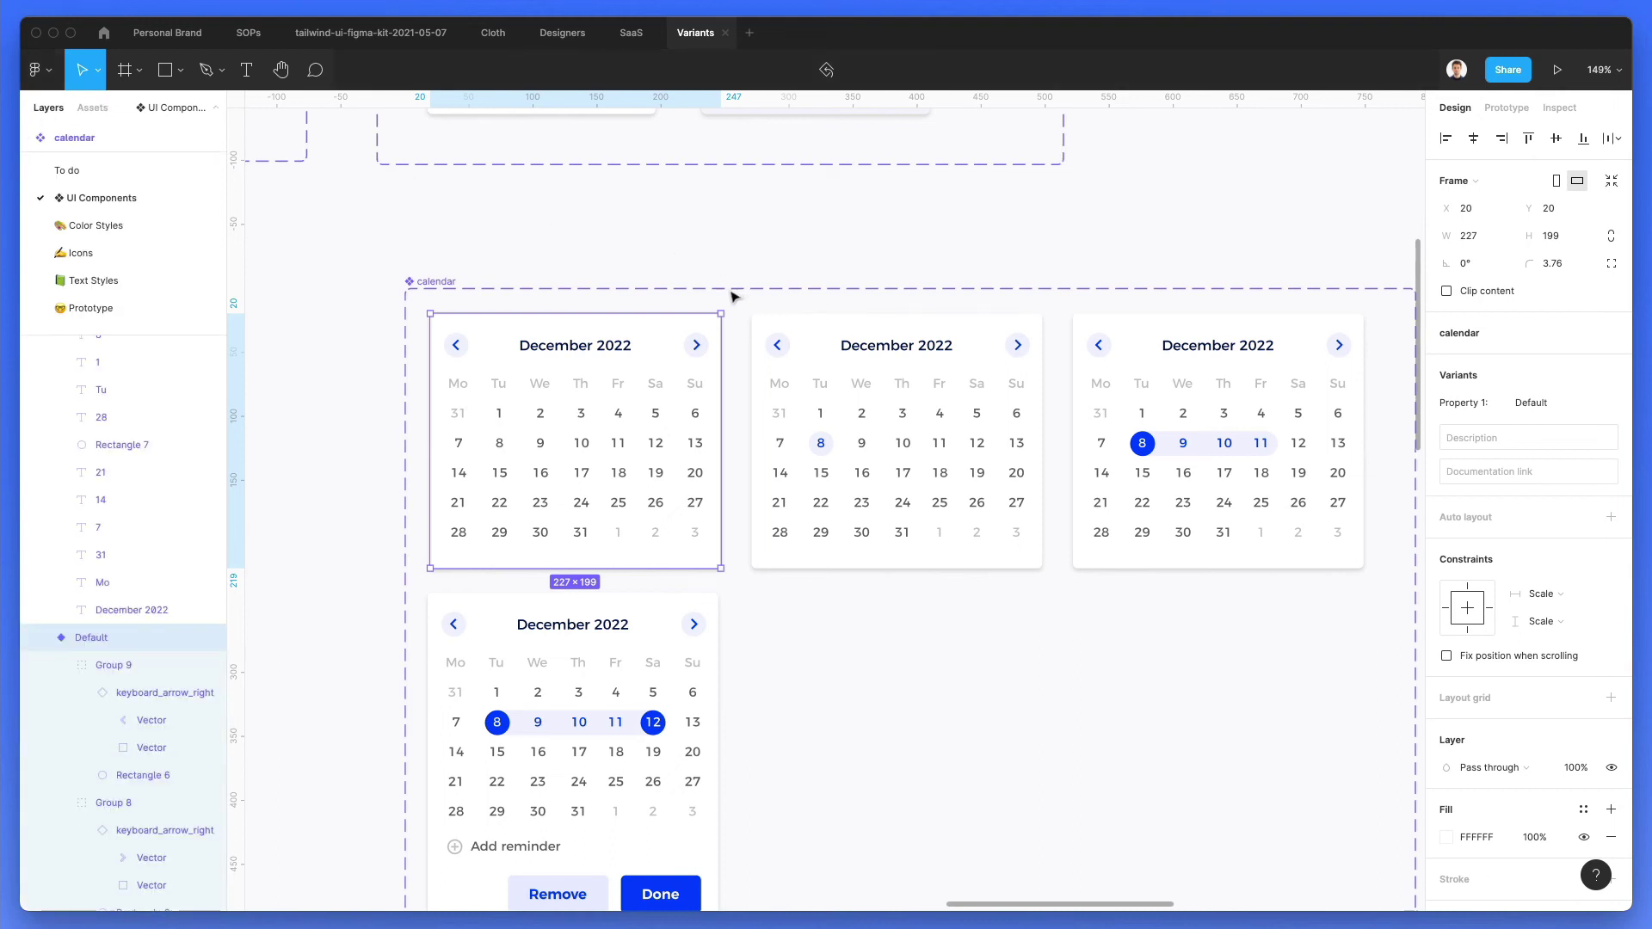
key("super+r")
key("Left")
key("alt+shift+Right")
key("alt+shift+Right")
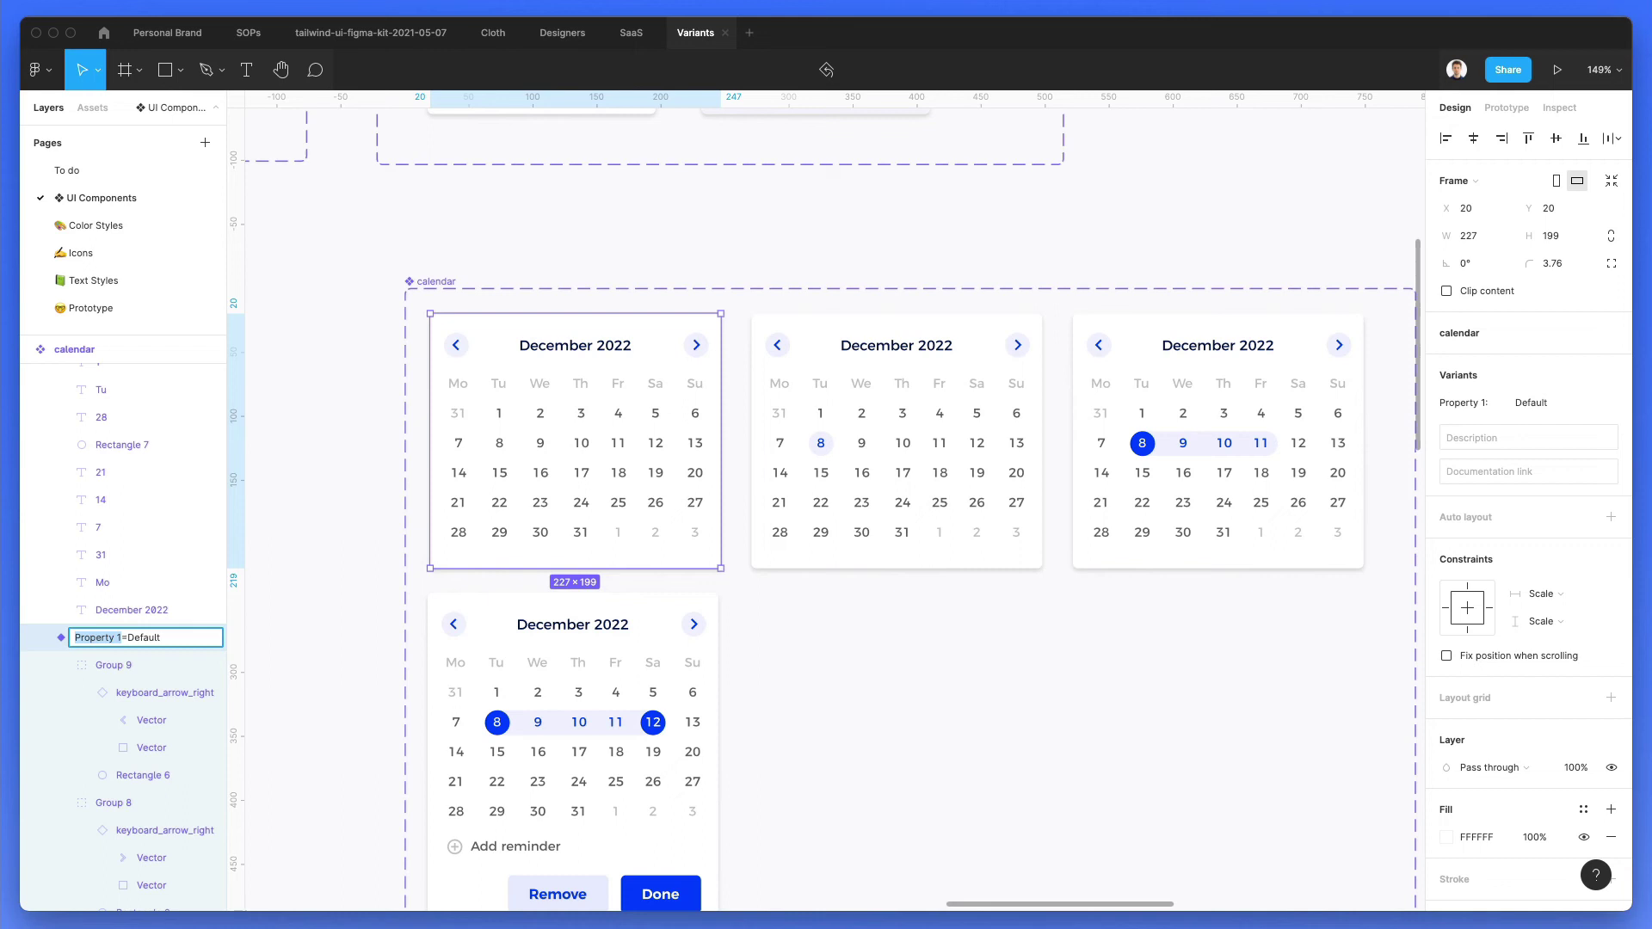
type("Typ")
key("alt+shift+Right")
key("Return")
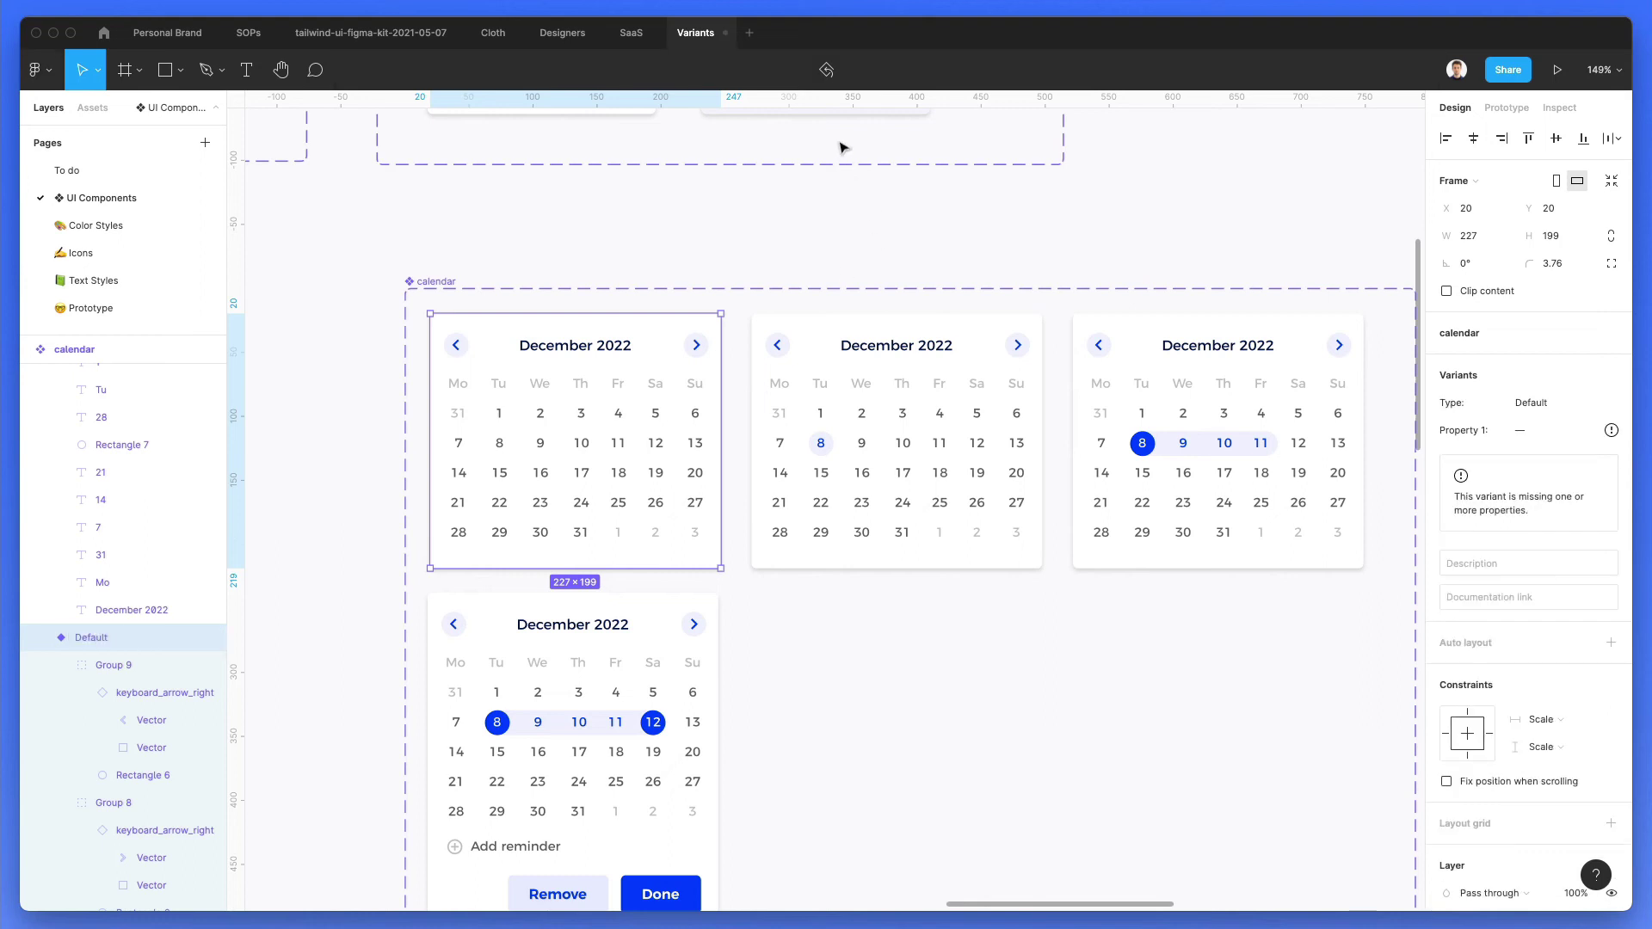
Step: Rename the second calendar variant to Type=Selected (Single)
left_click(777, 314)
key("super+r")
type("Type=Default")
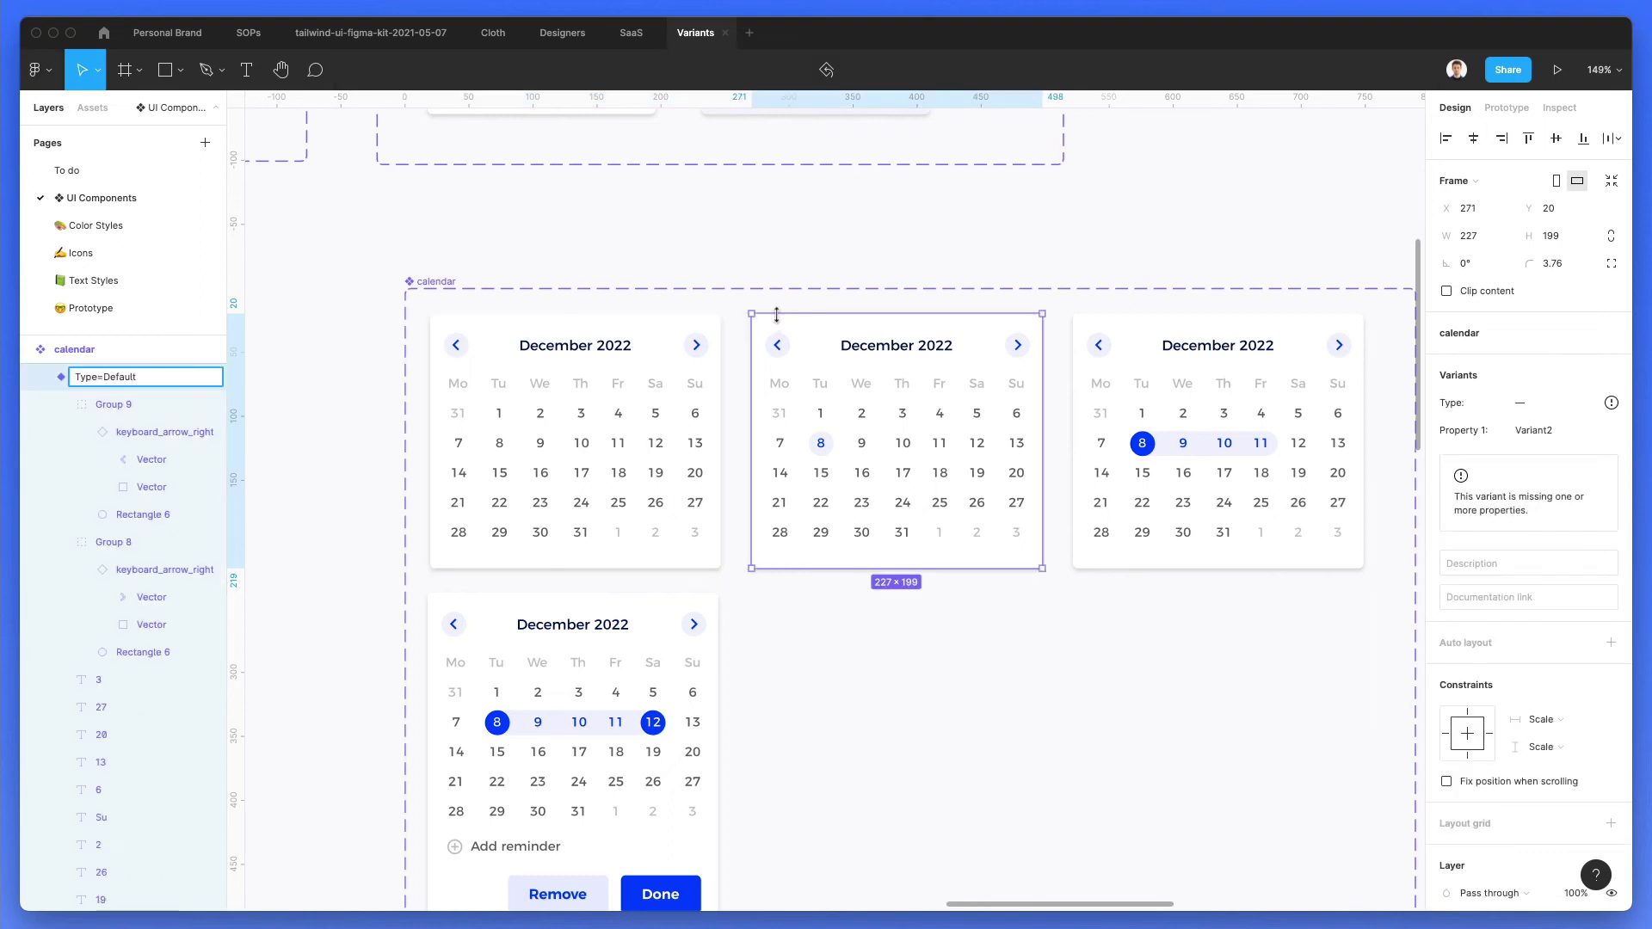
key("alt+shift+Left")
type("Selected (Single")
key("super+a")
key("Return")
Step: Rename the third calendar variant to Type=Selected (Multiple)
scroll(1069, 304, "right", 2)
left_click(1181, 365)
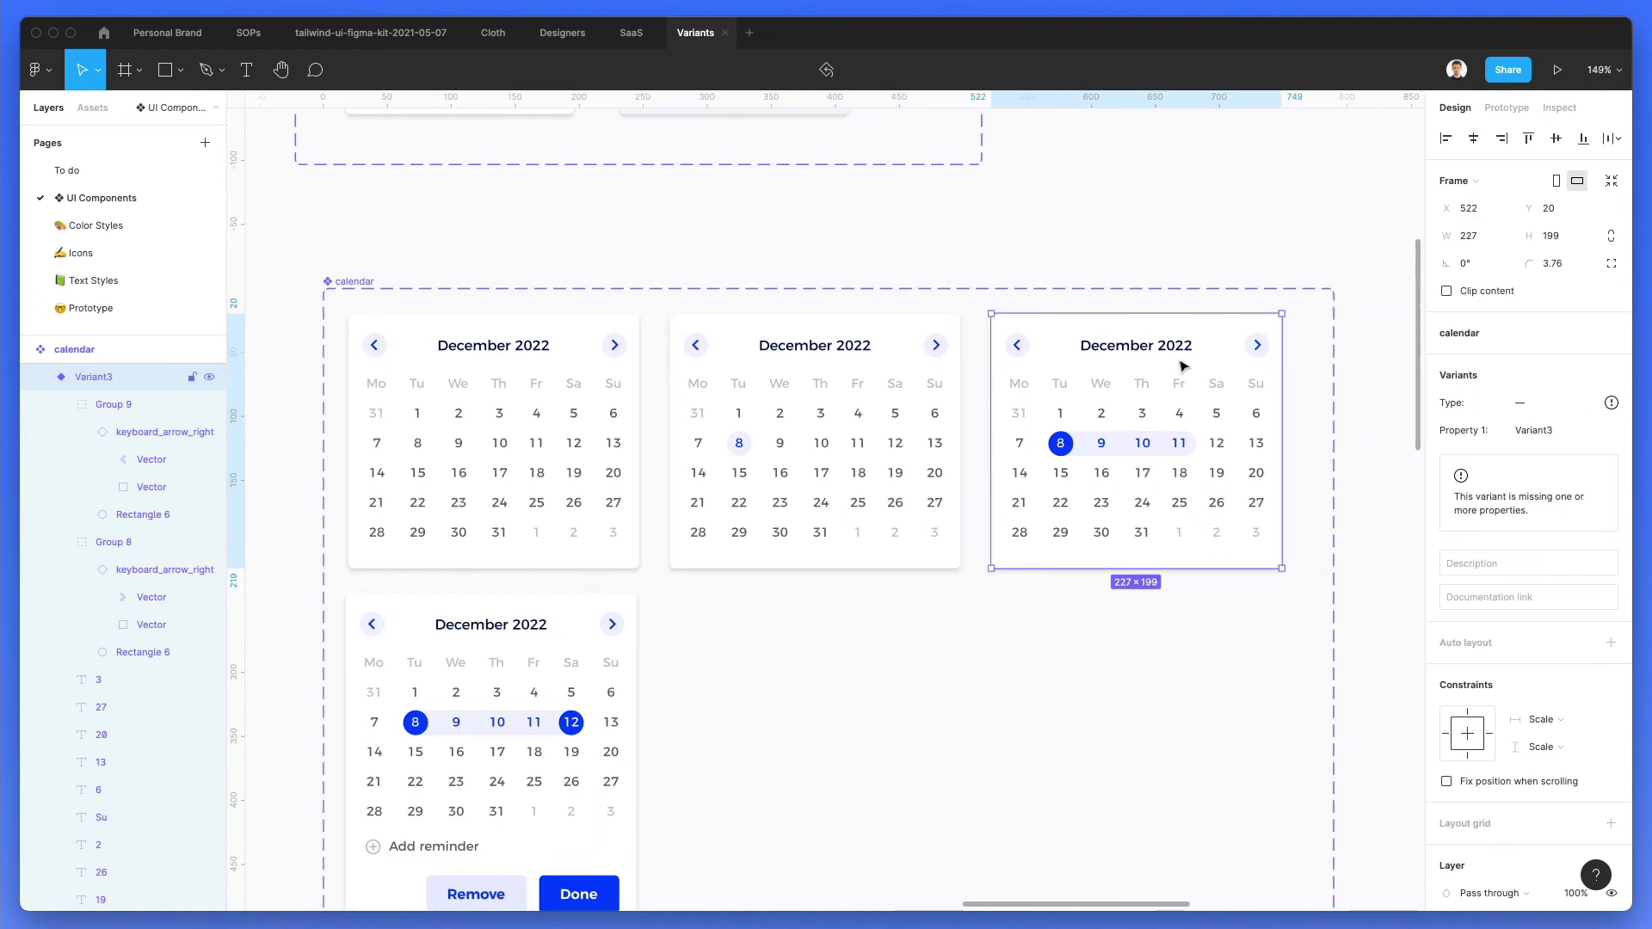
key("super+r")
type("Type=Default")
key("alt+shift+Left")
type("S")
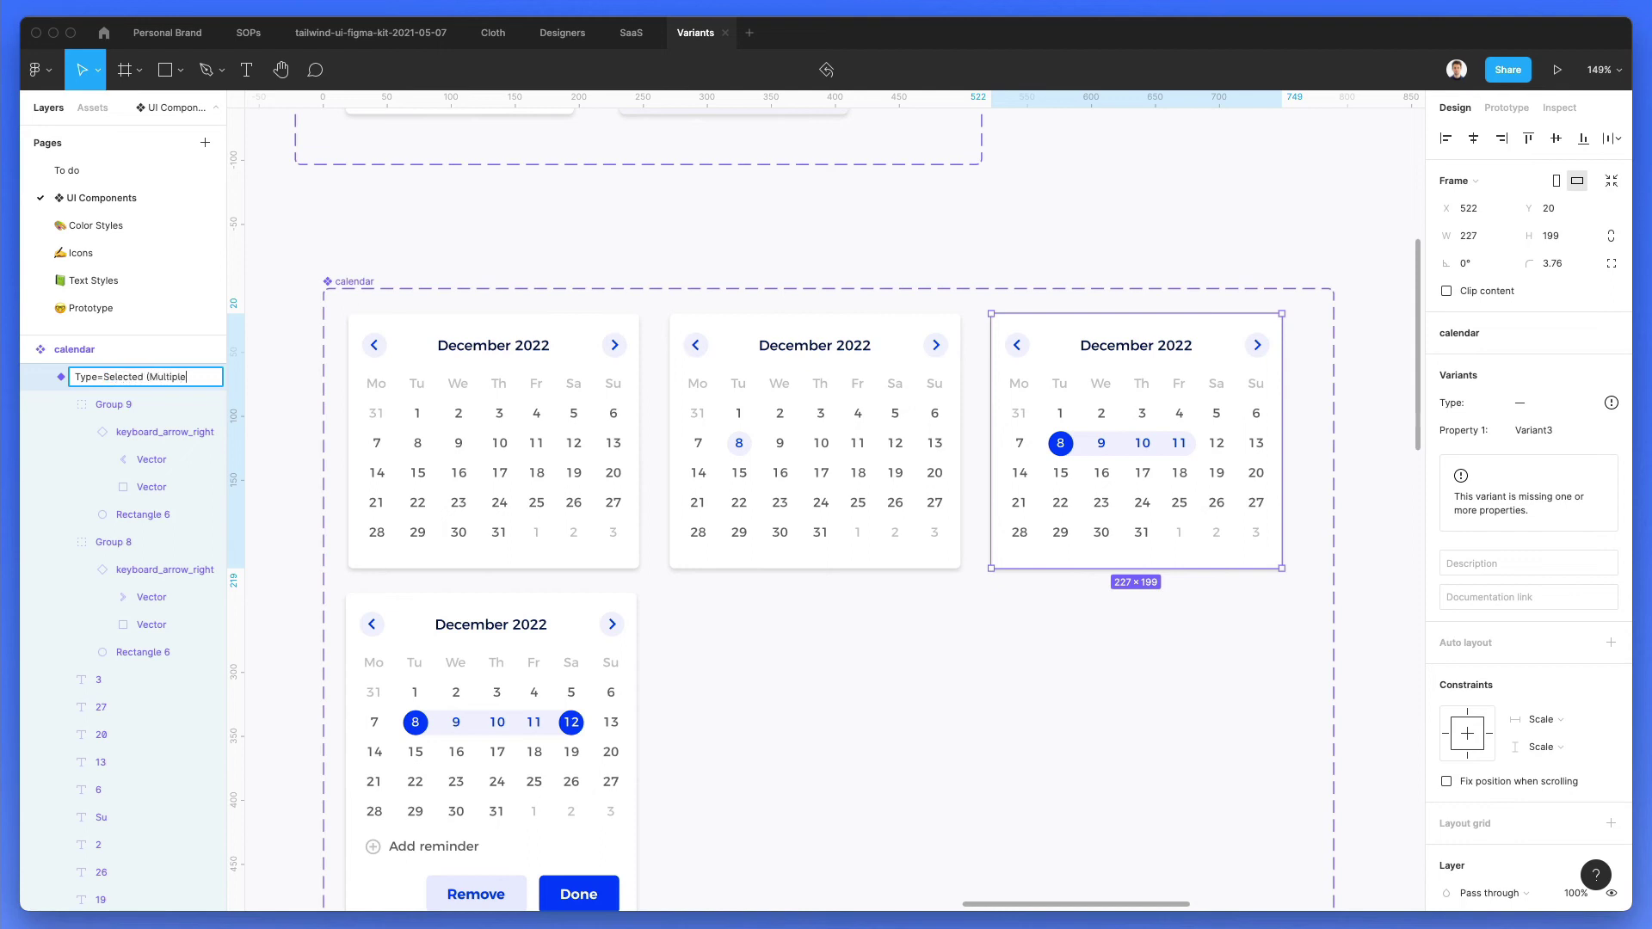
Step: Rename the fourth calendar variant to Type=Selected & Confirm
scroll(952, 443, "down", 5)
scroll(951, 443, "left", 5)
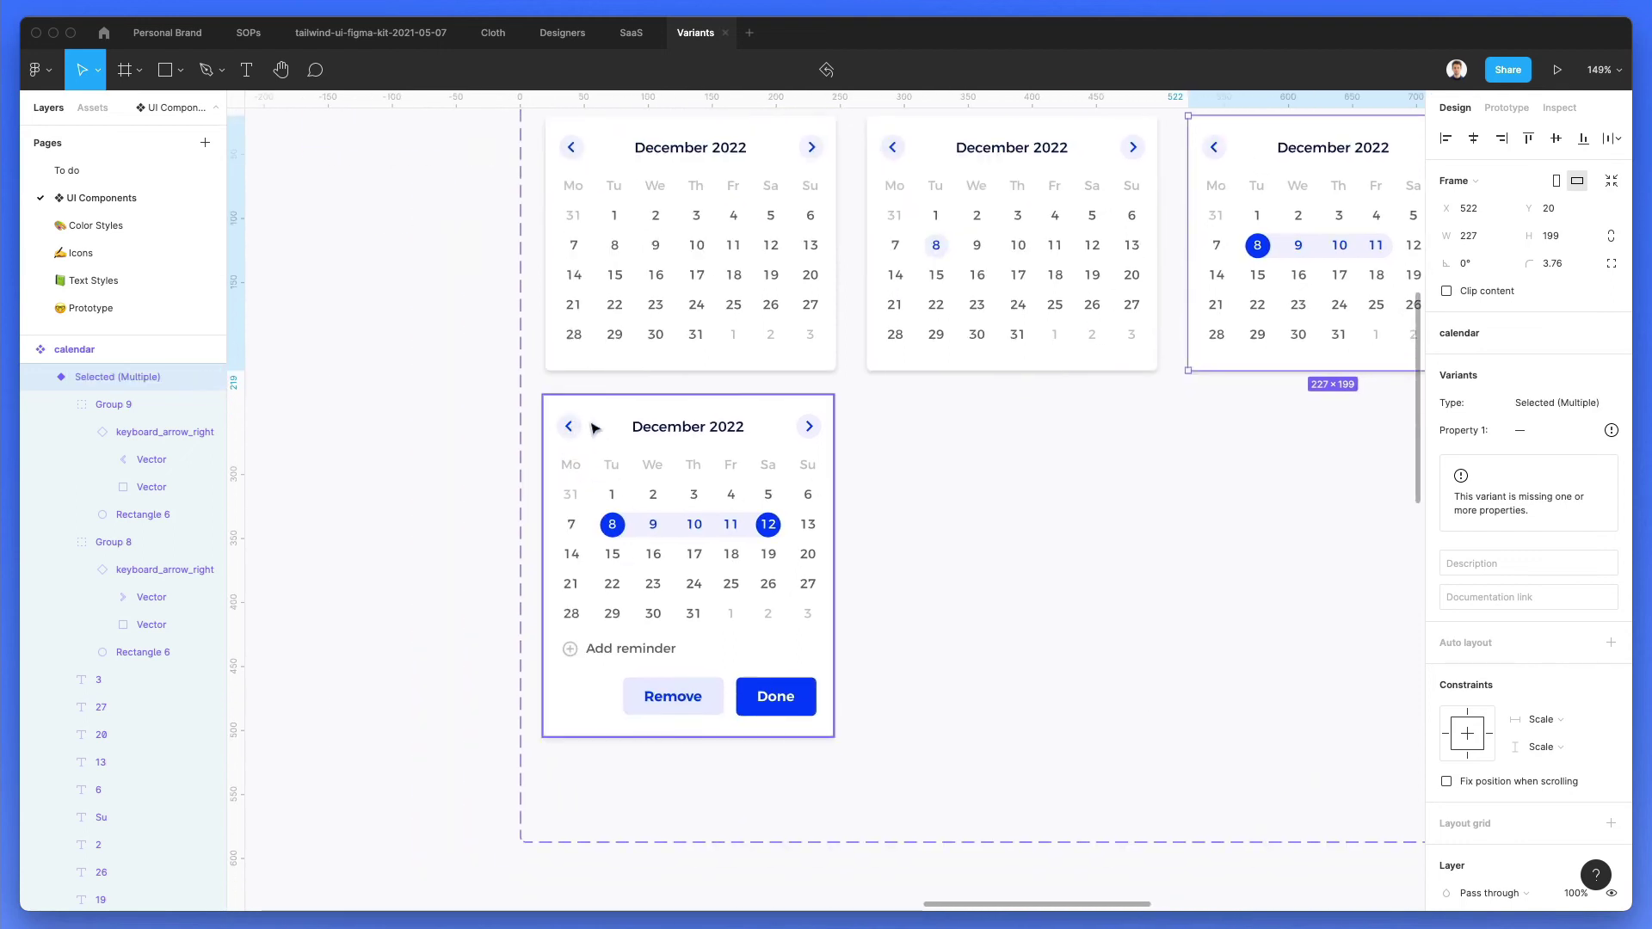
key("Tab")
type("Type=Default")
key("alt+shift+Left")
type("S")
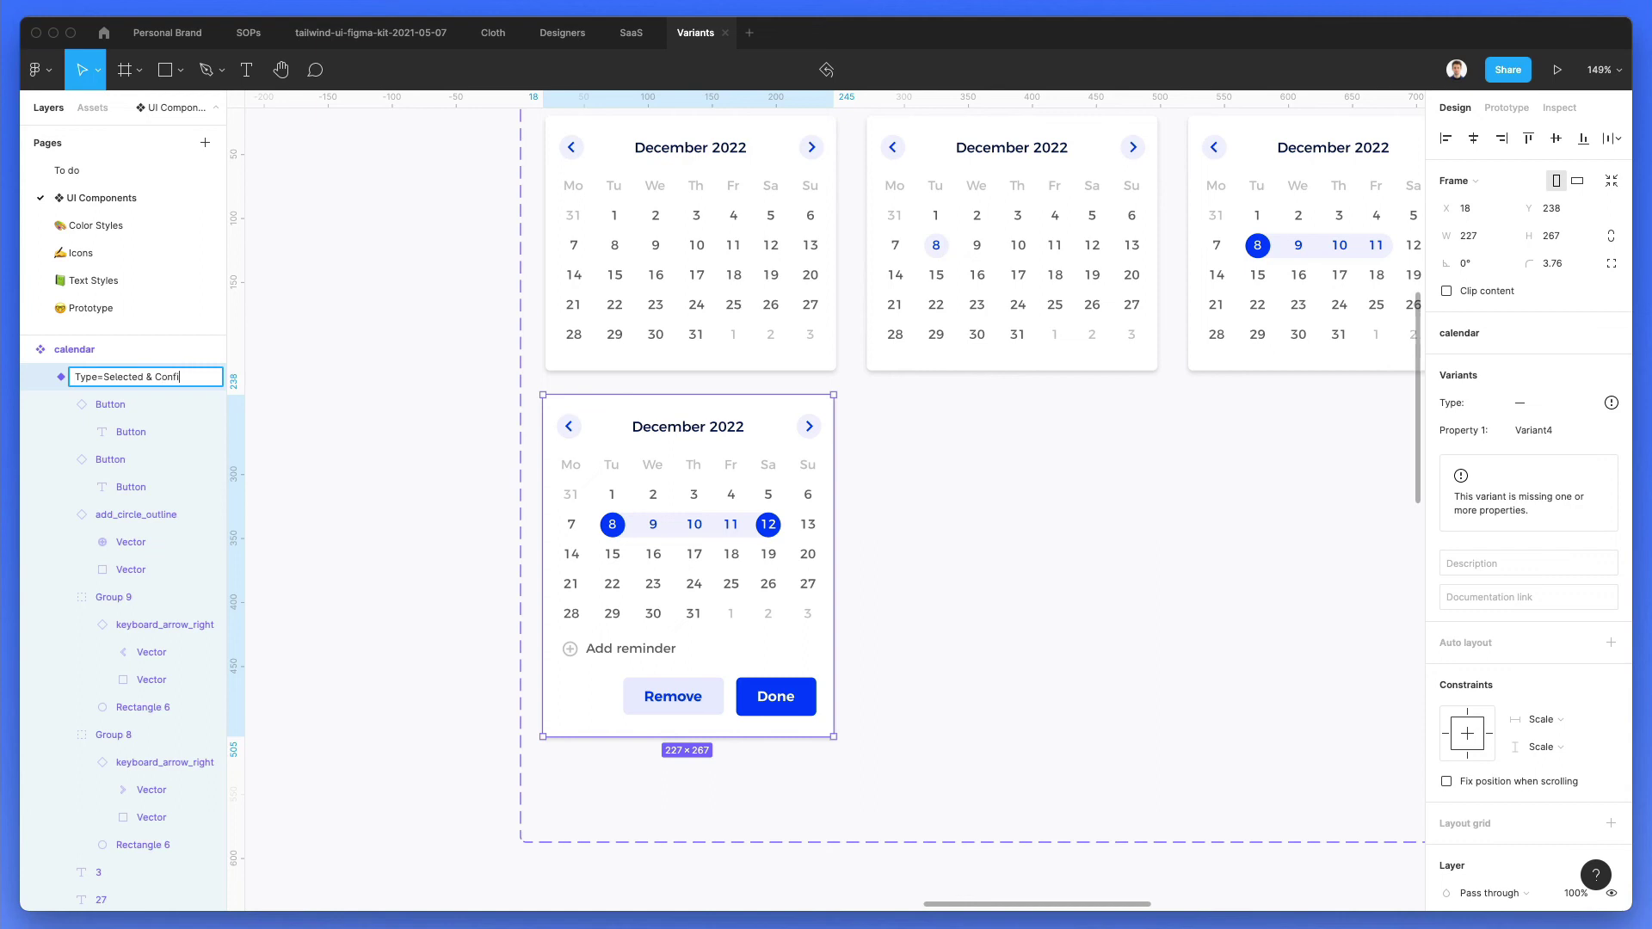
key("Return")
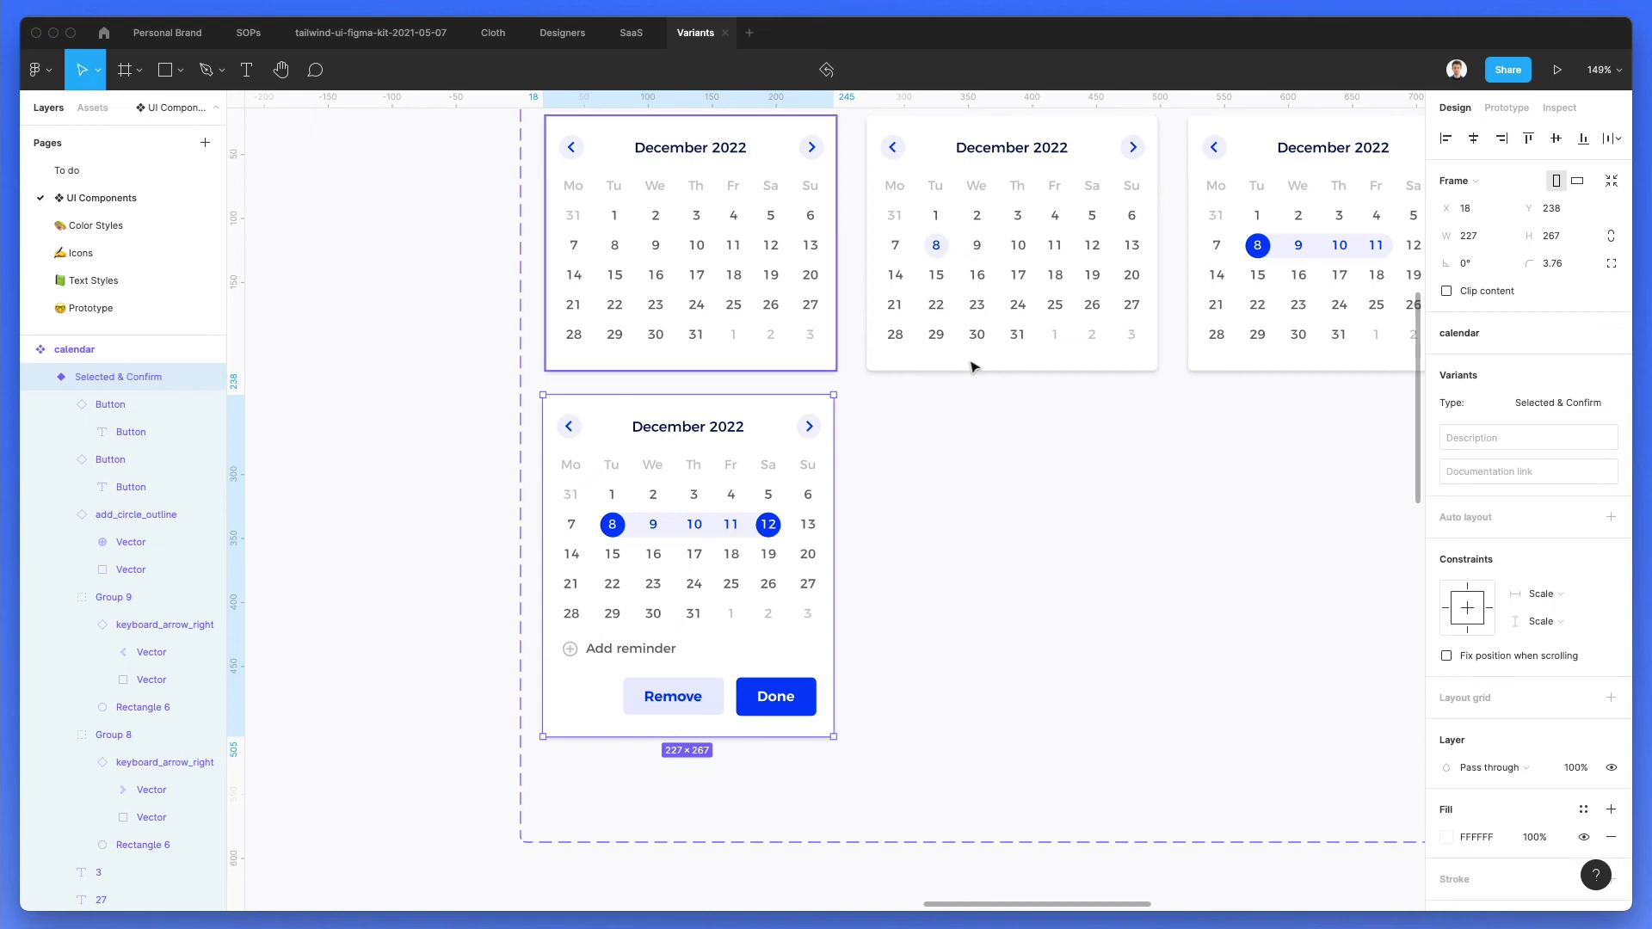
Step: Move the calendar component set beside Side Menu and widen it to fit four calendars
left_click(955, 461)
scroll(950, 456, "down", 3)
scroll(895, 490, "down", 4)
scroll(847, 477, "down", 6)
left_click_drag(696, 432, 1261, 308)
scroll(1263, 307, "right", 2)
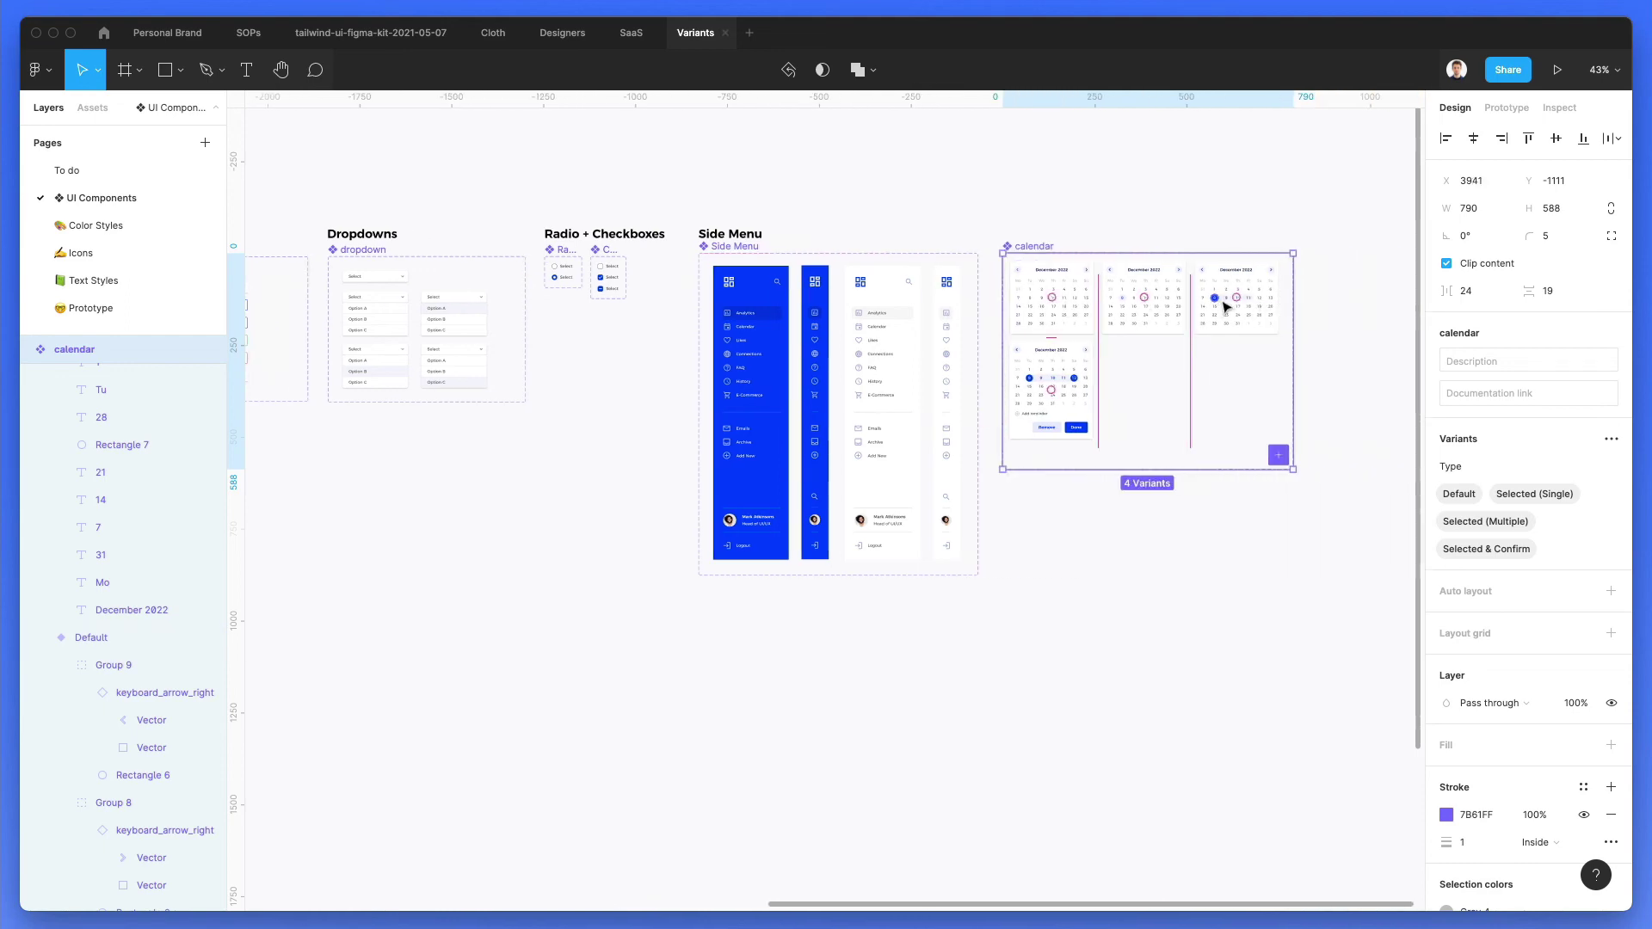
scroll(1263, 307, "up", 5)
scroll(1301, 361, "right", 3)
key("Escape")
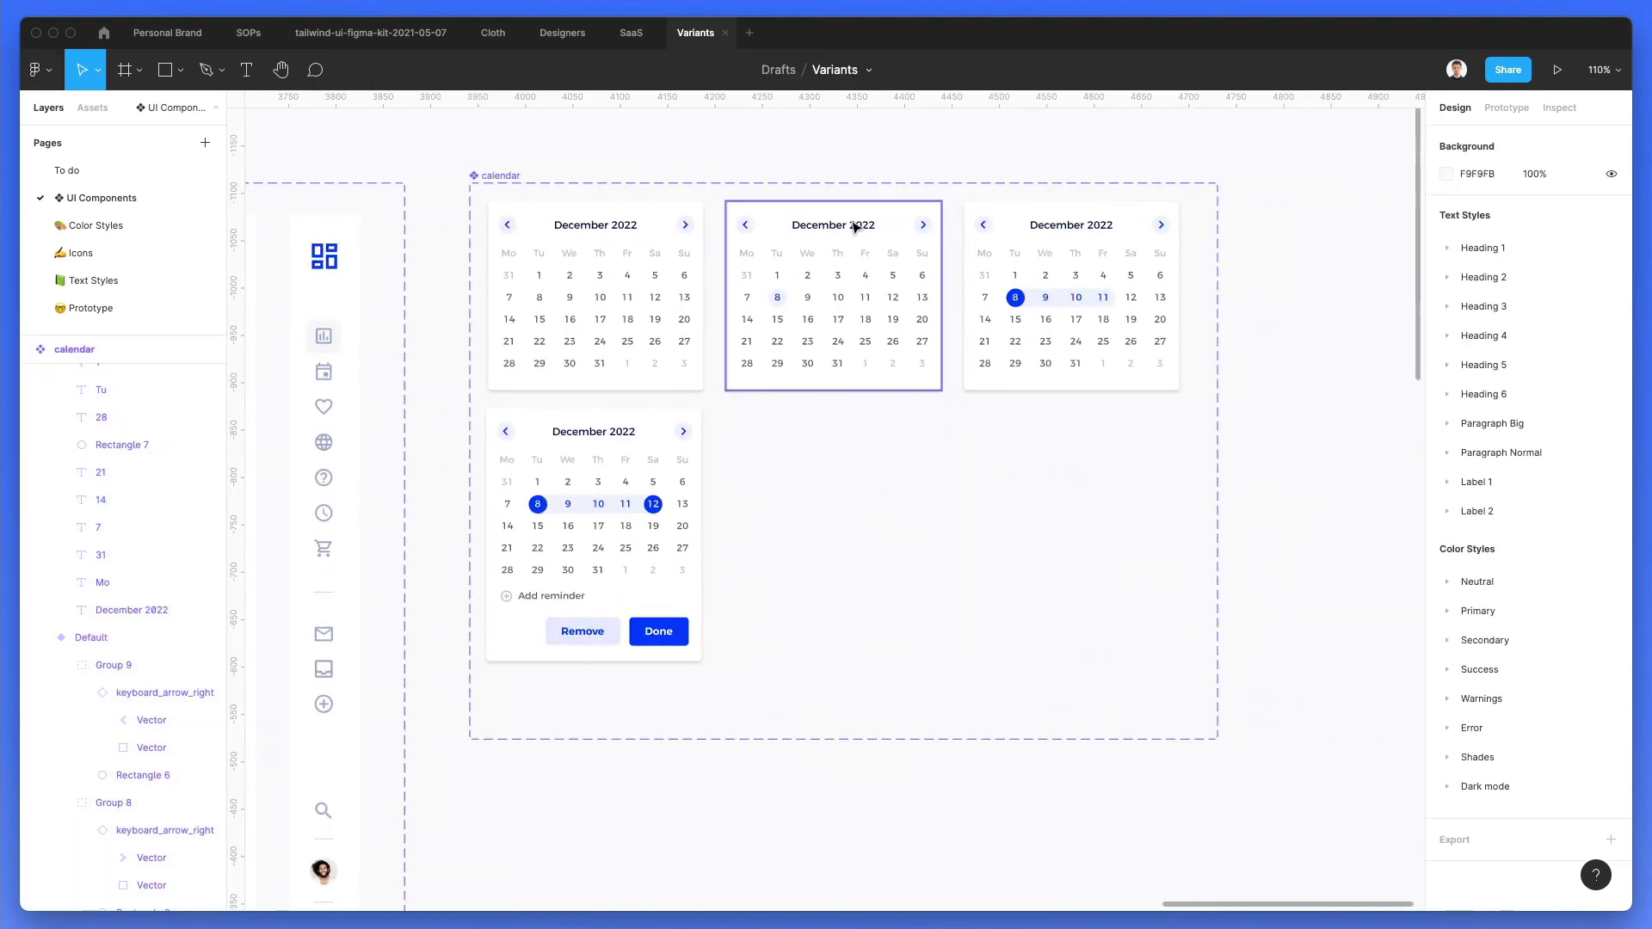
left_click(504, 181)
left_click_drag(1214, 654, 1408, 653)
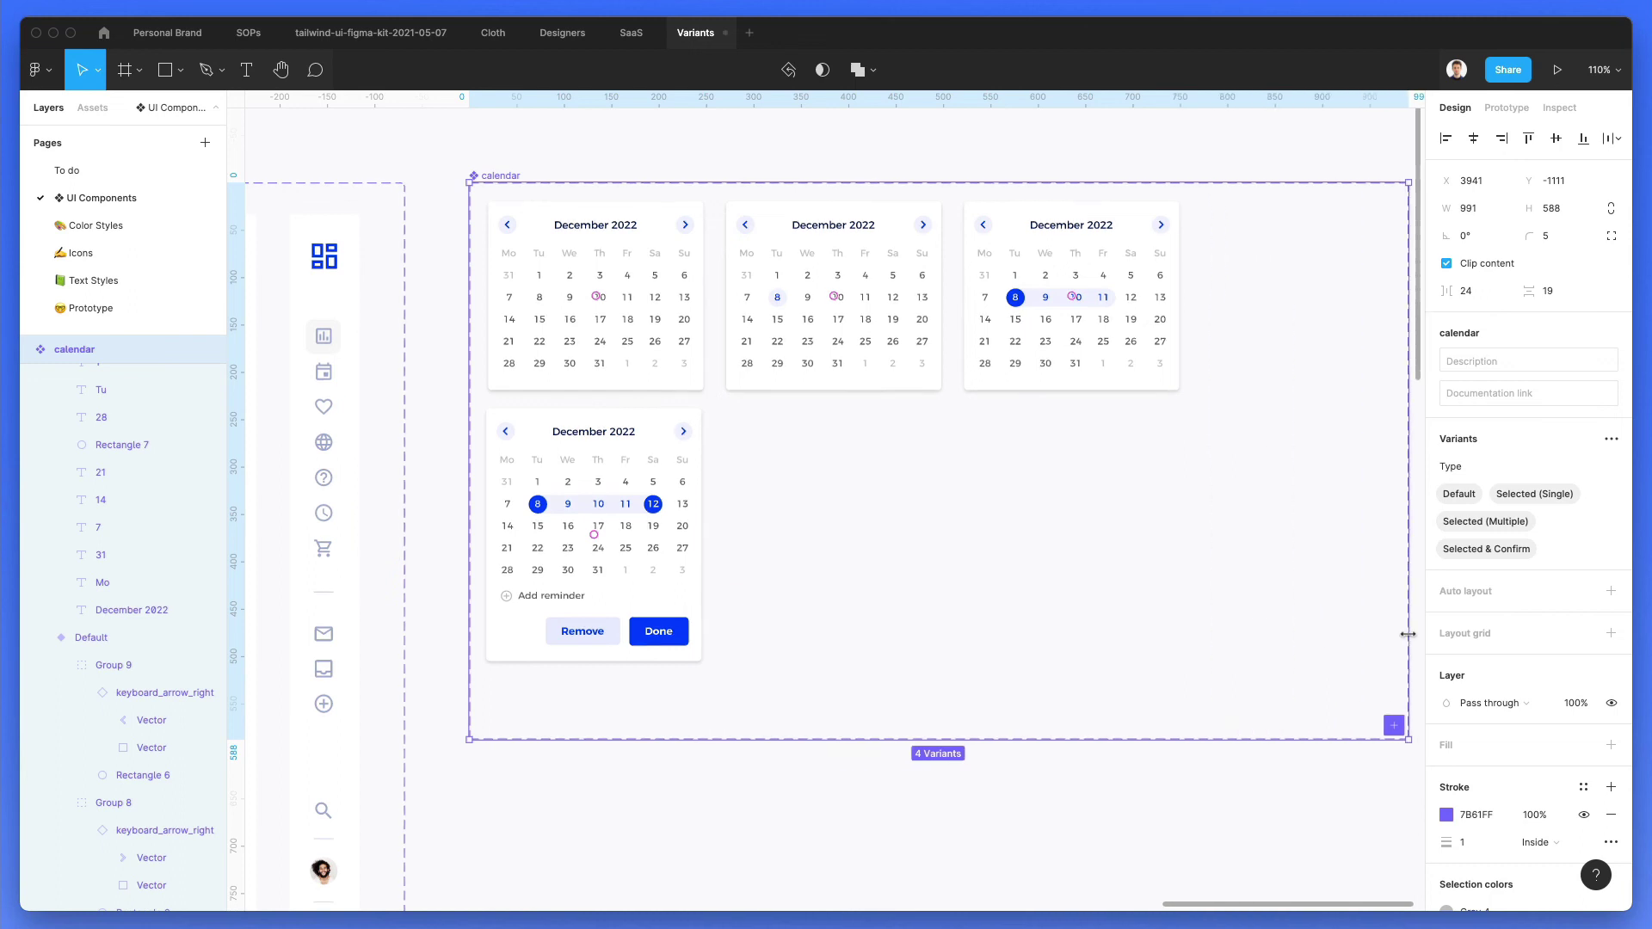
key("Escape")
Step: Place the Selected & Confirm variant beside the third calendar at X 773
left_click_drag(650, 477, 1357, 279)
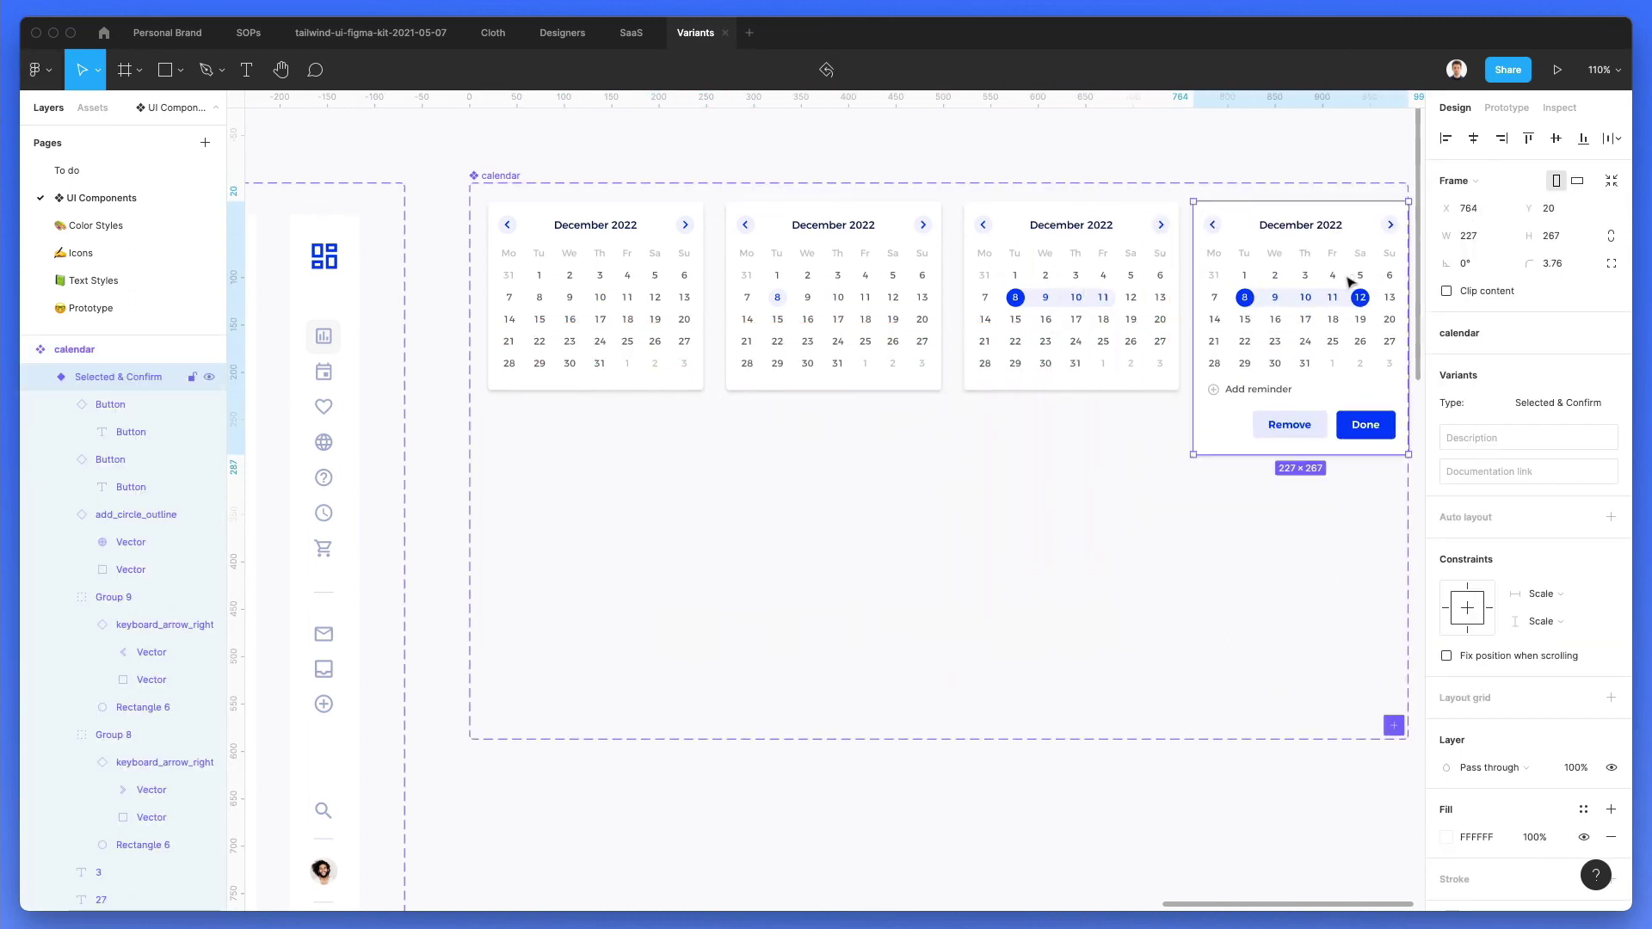
scroll(1256, 297, "right", 5)
key("shift+Right")
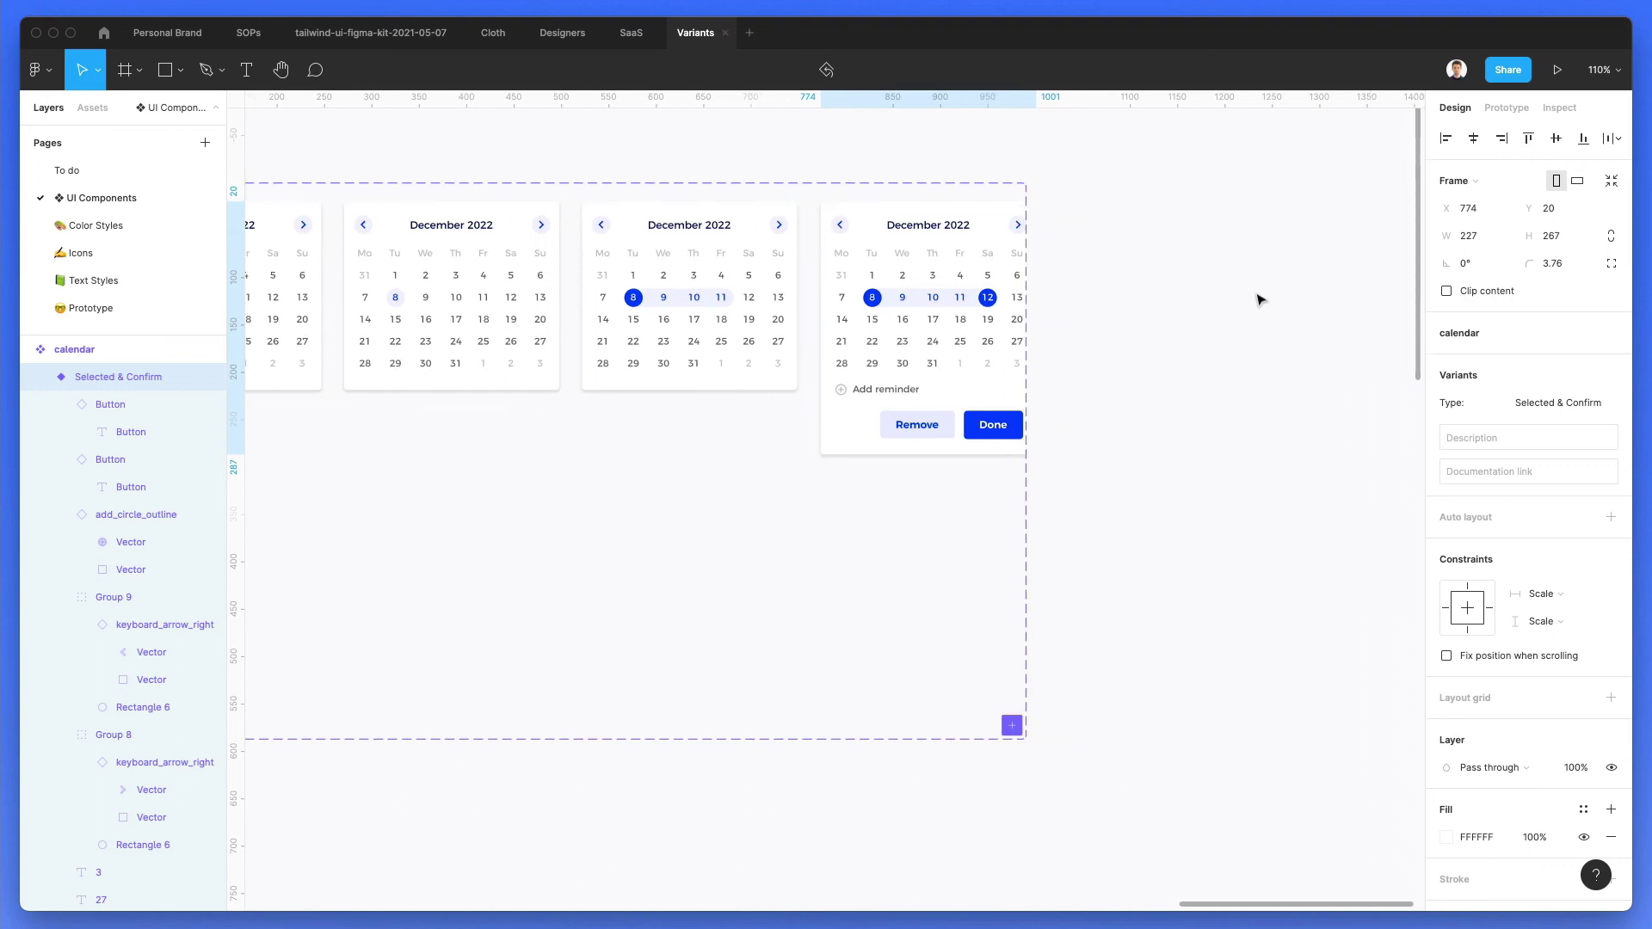
key("Left")
scroll(1257, 299, "left", 3)
Step: Shrink the calendar component set to about 1023×316 so it hugs its four variants
left_click(339, 183)
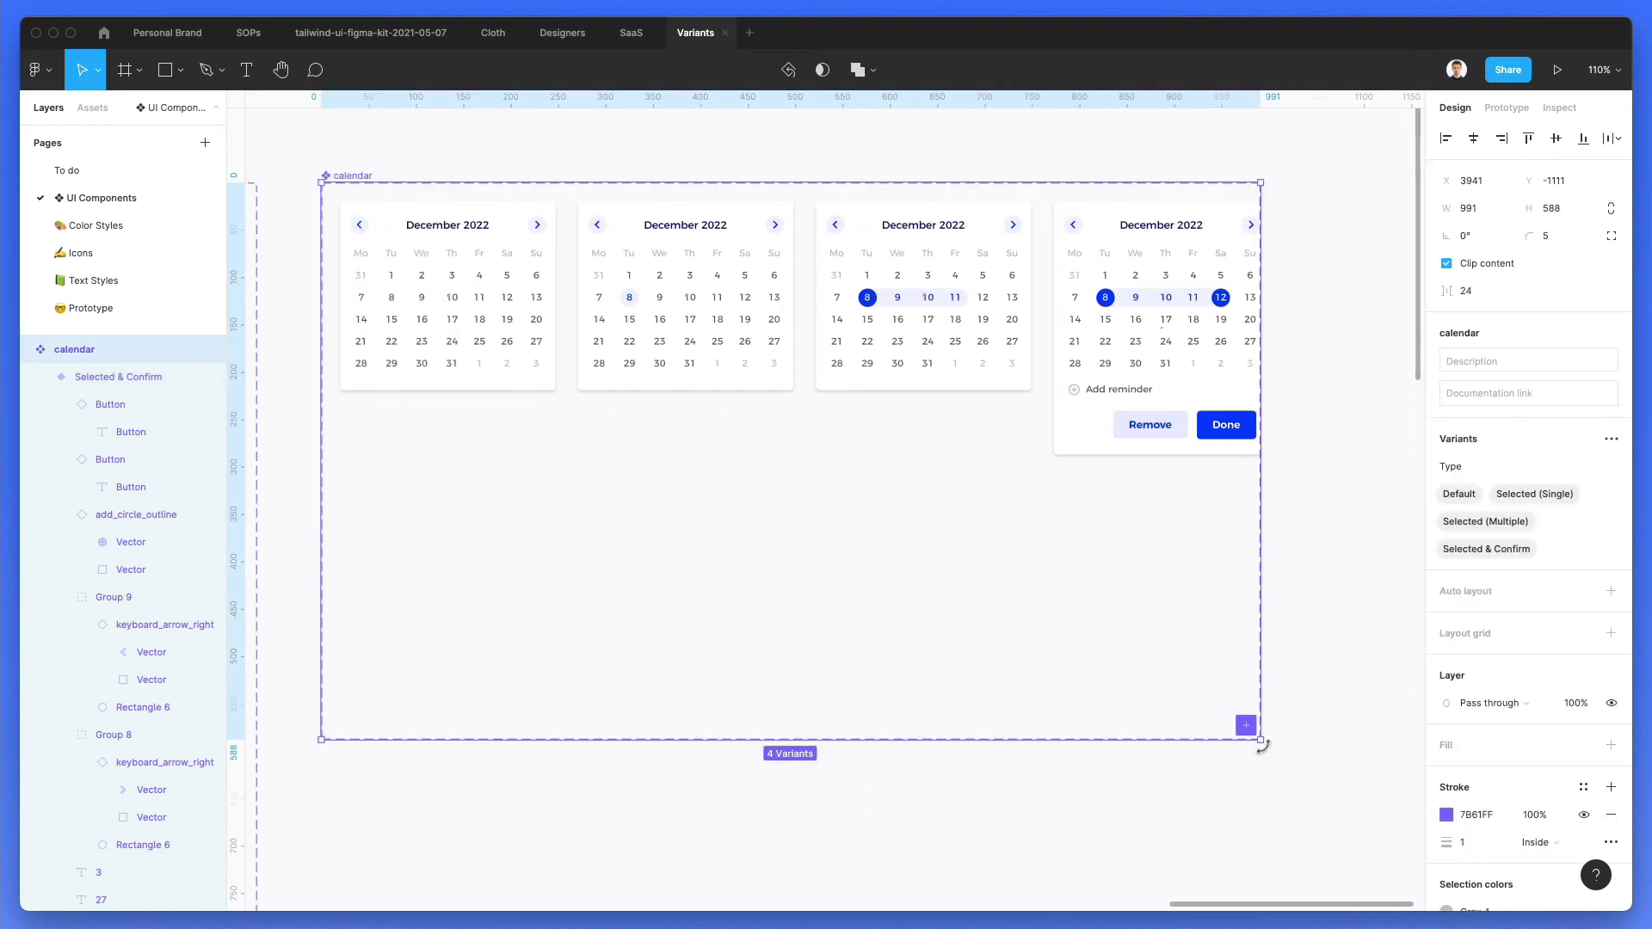
left_click_drag(1260, 740, 1289, 484)
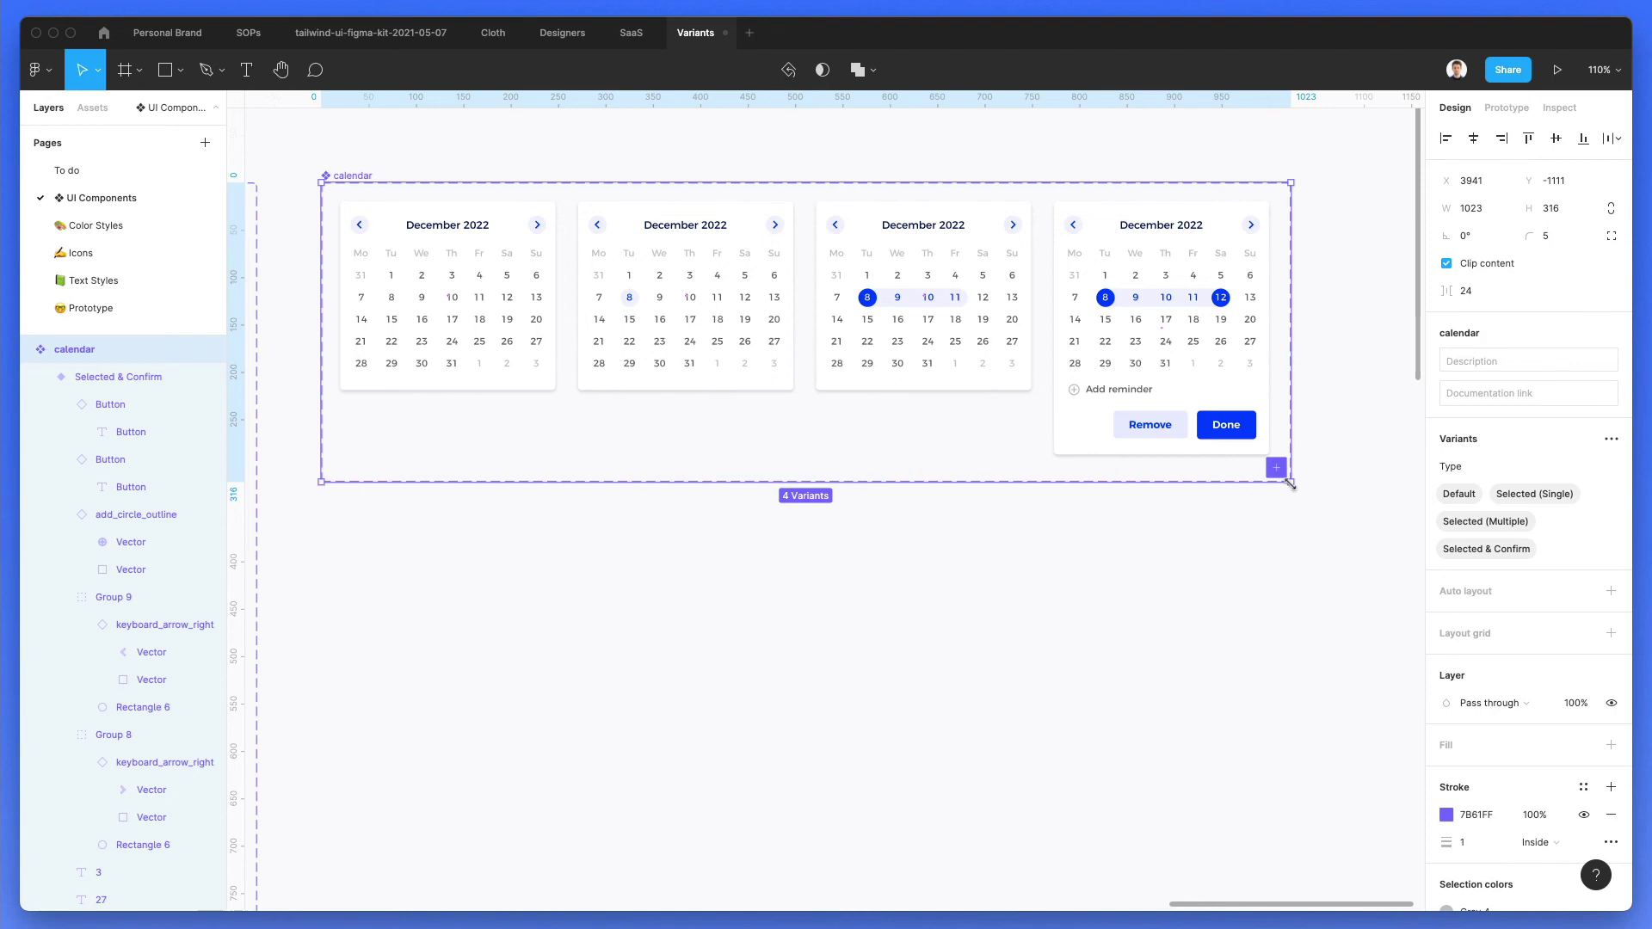
left_click(1136, 597)
scroll(1136, 597, "left", 5)
scroll(1136, 597, "down", 4)
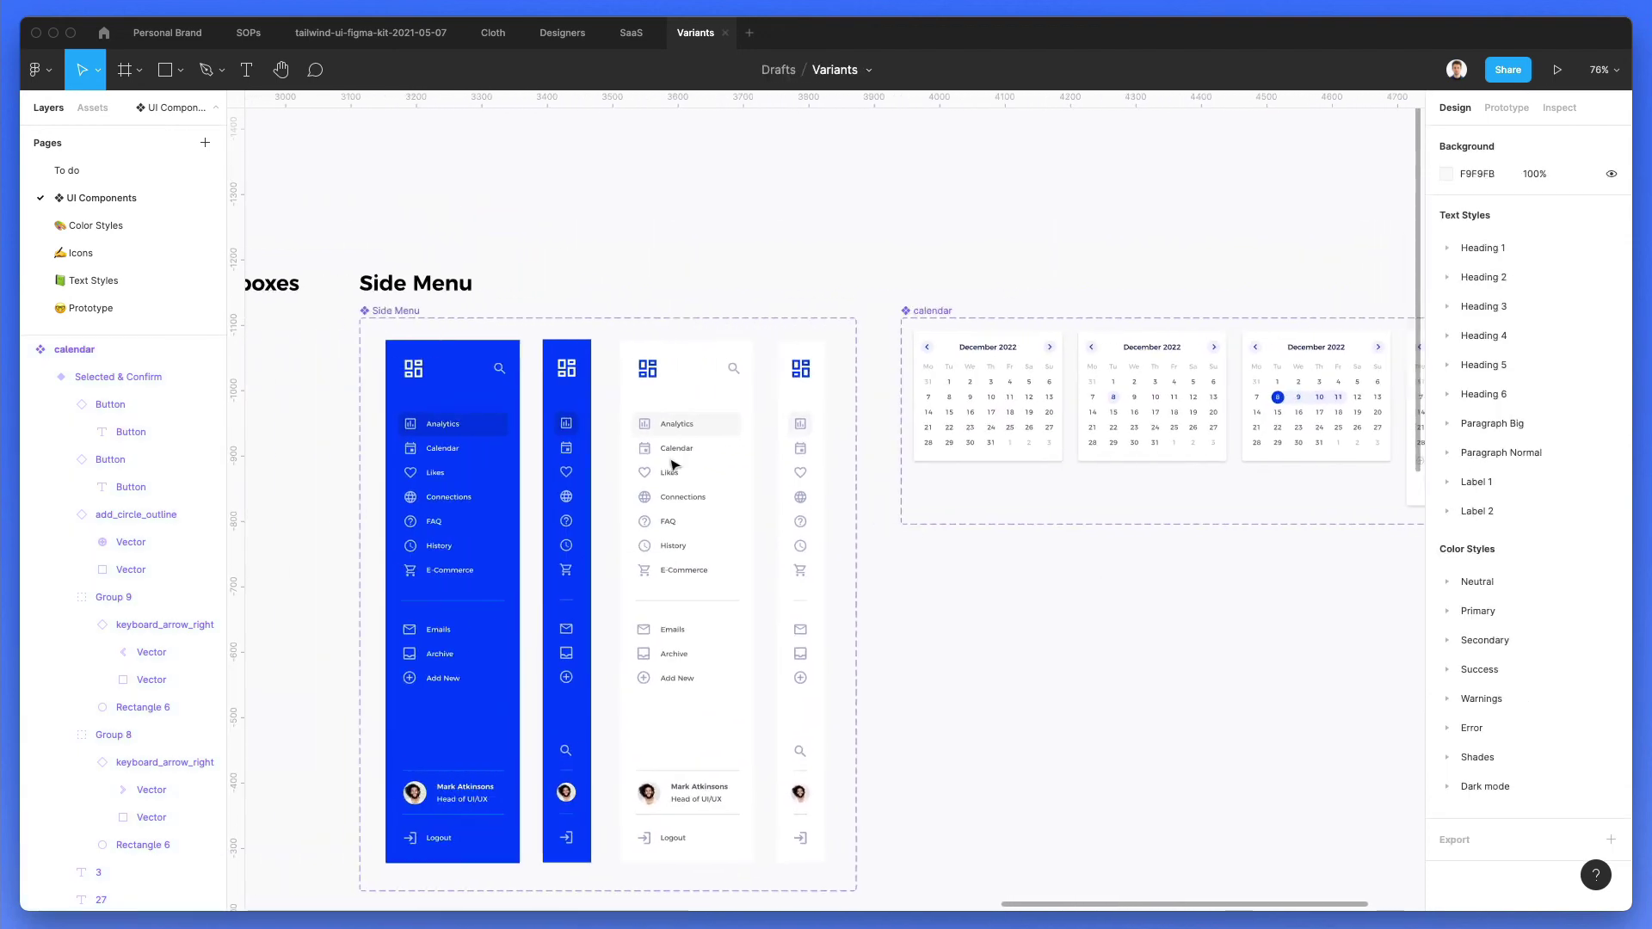
Step: Copy the Side Menu heading above the calendar set and retype it as 'Calendar'
scroll(511, 399, "right", 2)
left_click_drag(388, 292, 929, 295)
double_click(929, 296)
type("Calende")
key("BackSpace")
type("ar")
left_click(989, 239)
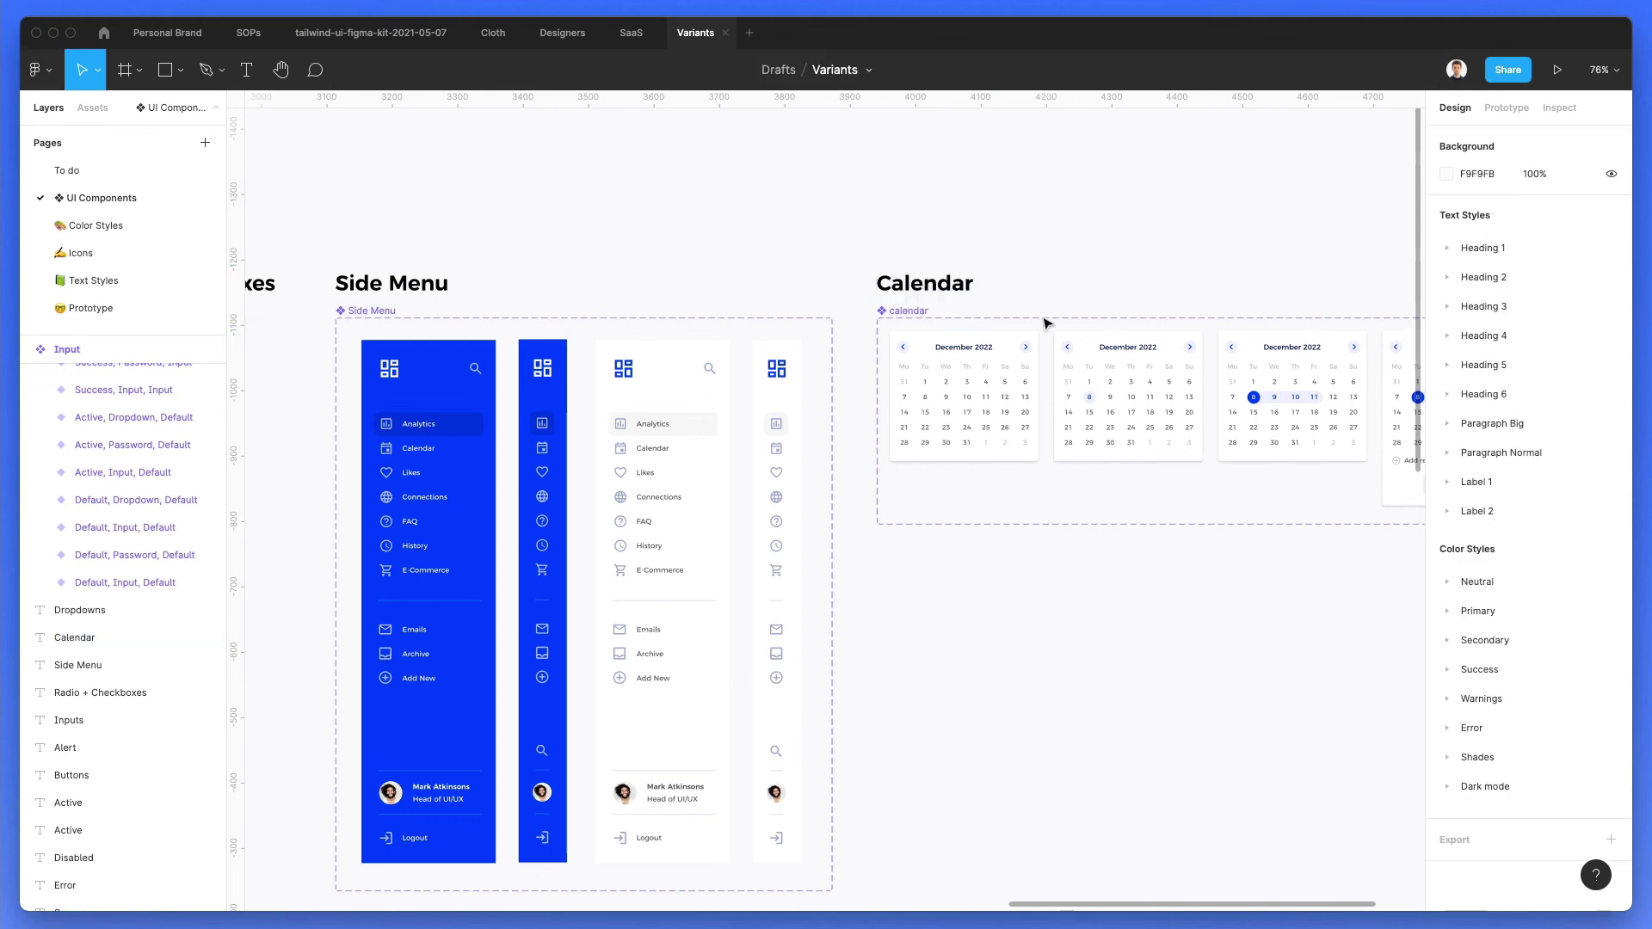
Step: Pan the canvas over to the test frame with the collapsed side menu
scroll(1015, 301, "down", 3)
scroll(1015, 301, "left", 20)
scroll(1043, 379, "left", 3)
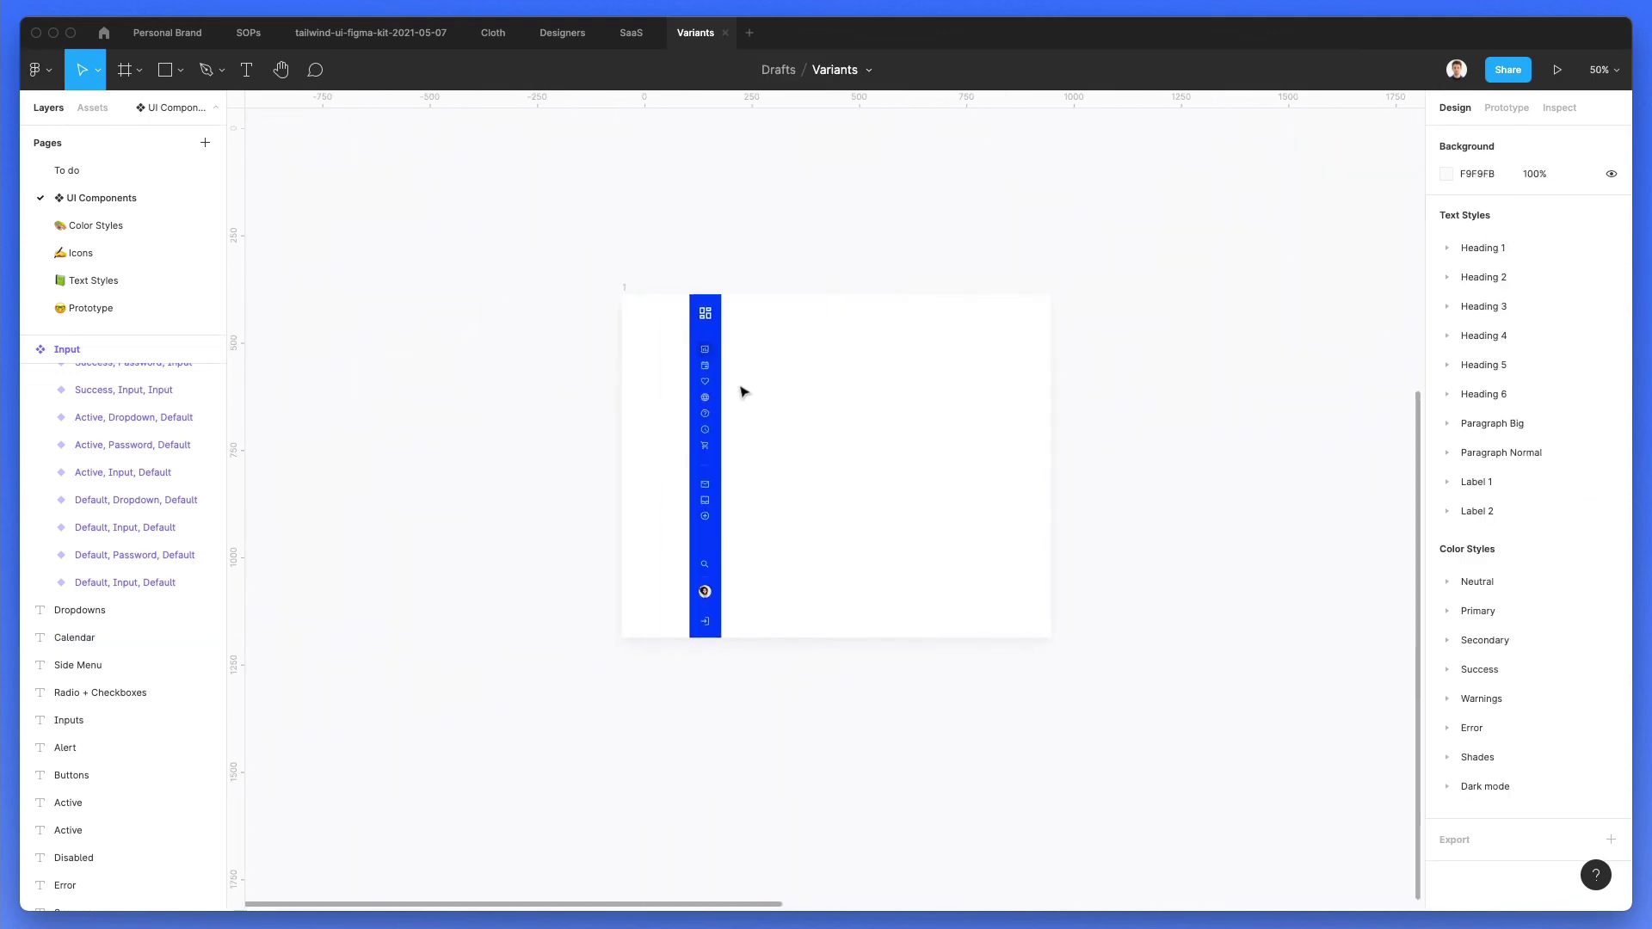
scroll(741, 387, "up", 5)
scroll(770, 391, "up", 2)
scroll(770, 391, "right", 1)
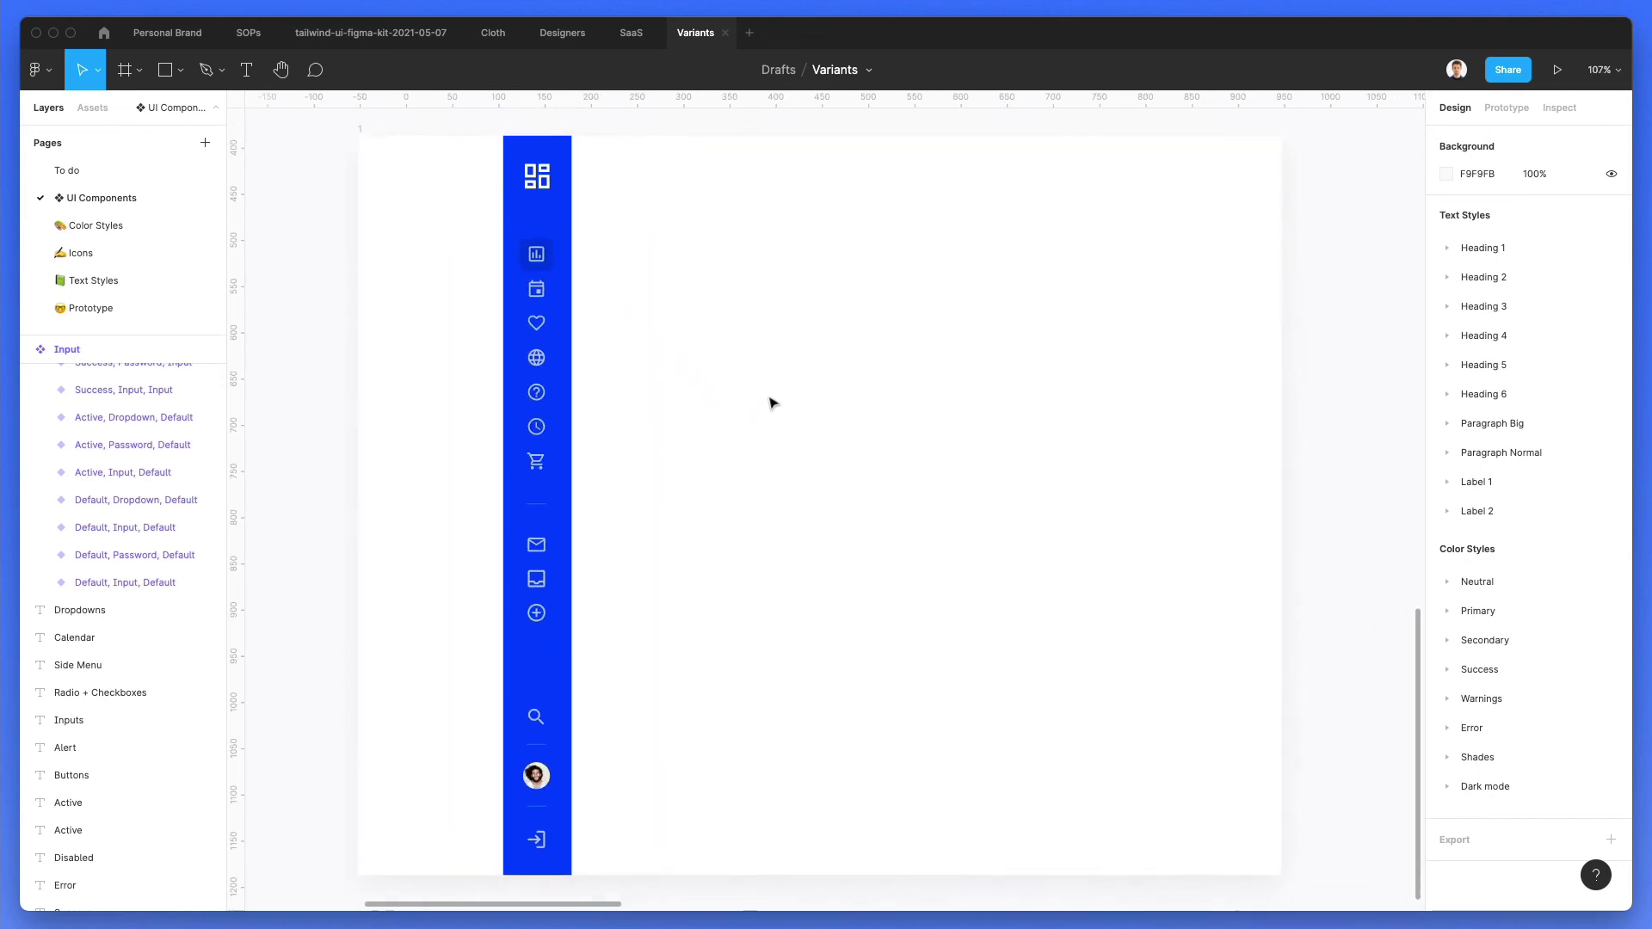
Step: Drag a calendar instance from the local components into the side-menu frame
left_click(92, 107)
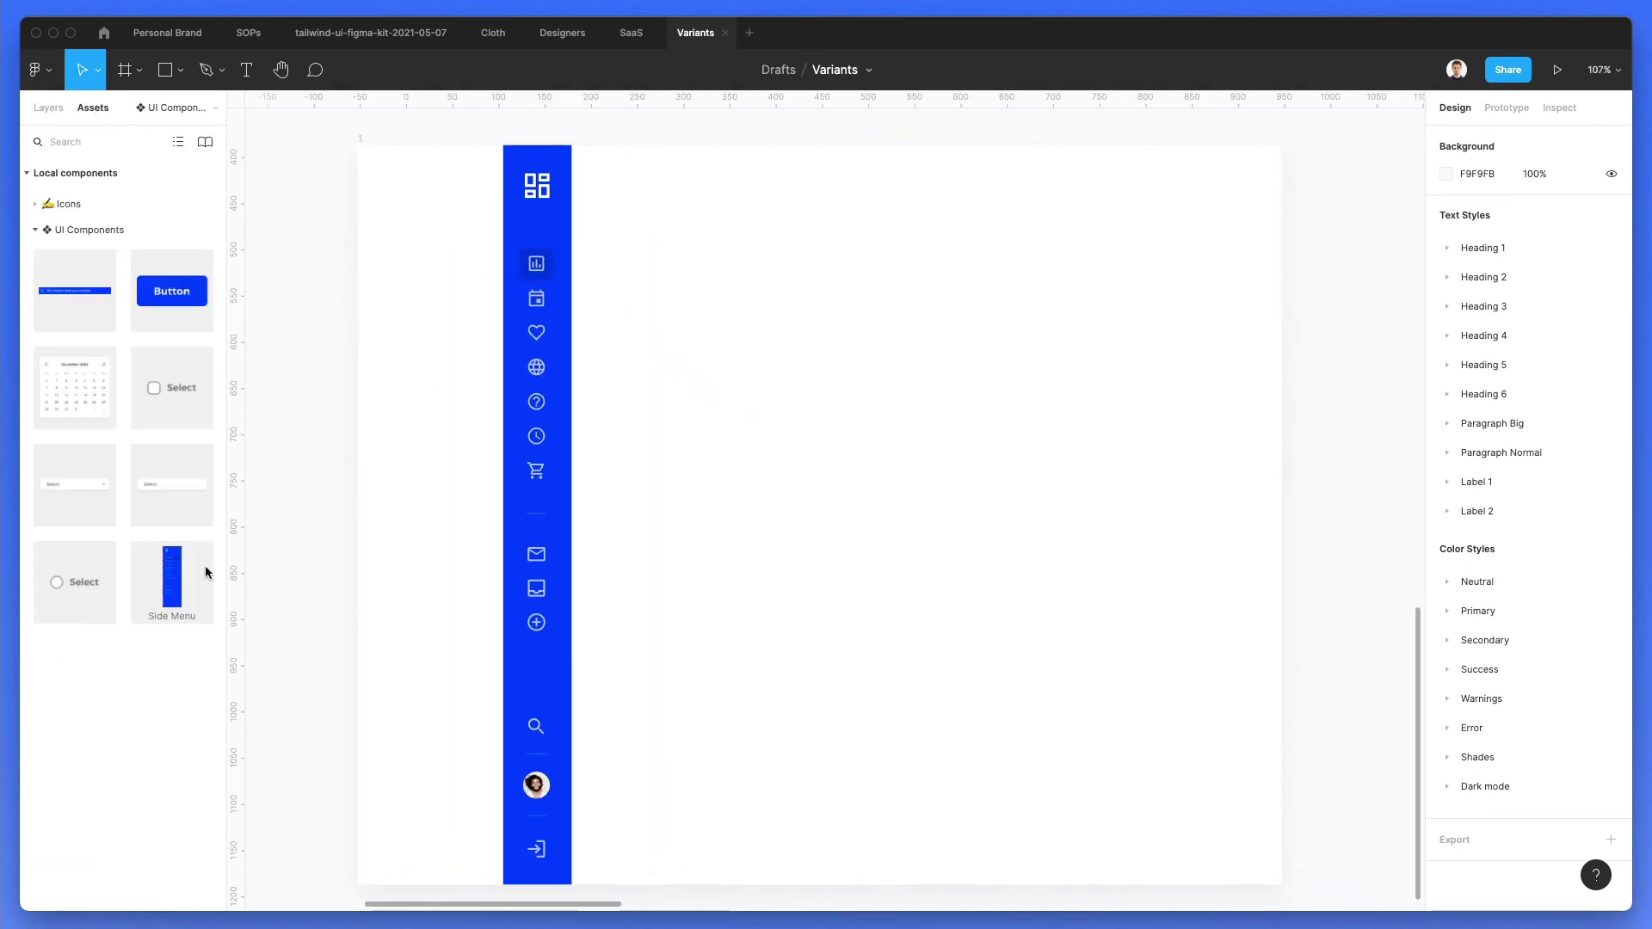
left_click_drag(81, 403, 737, 380)
scroll(705, 339, "up", 4)
scroll(747, 317, "right", 1)
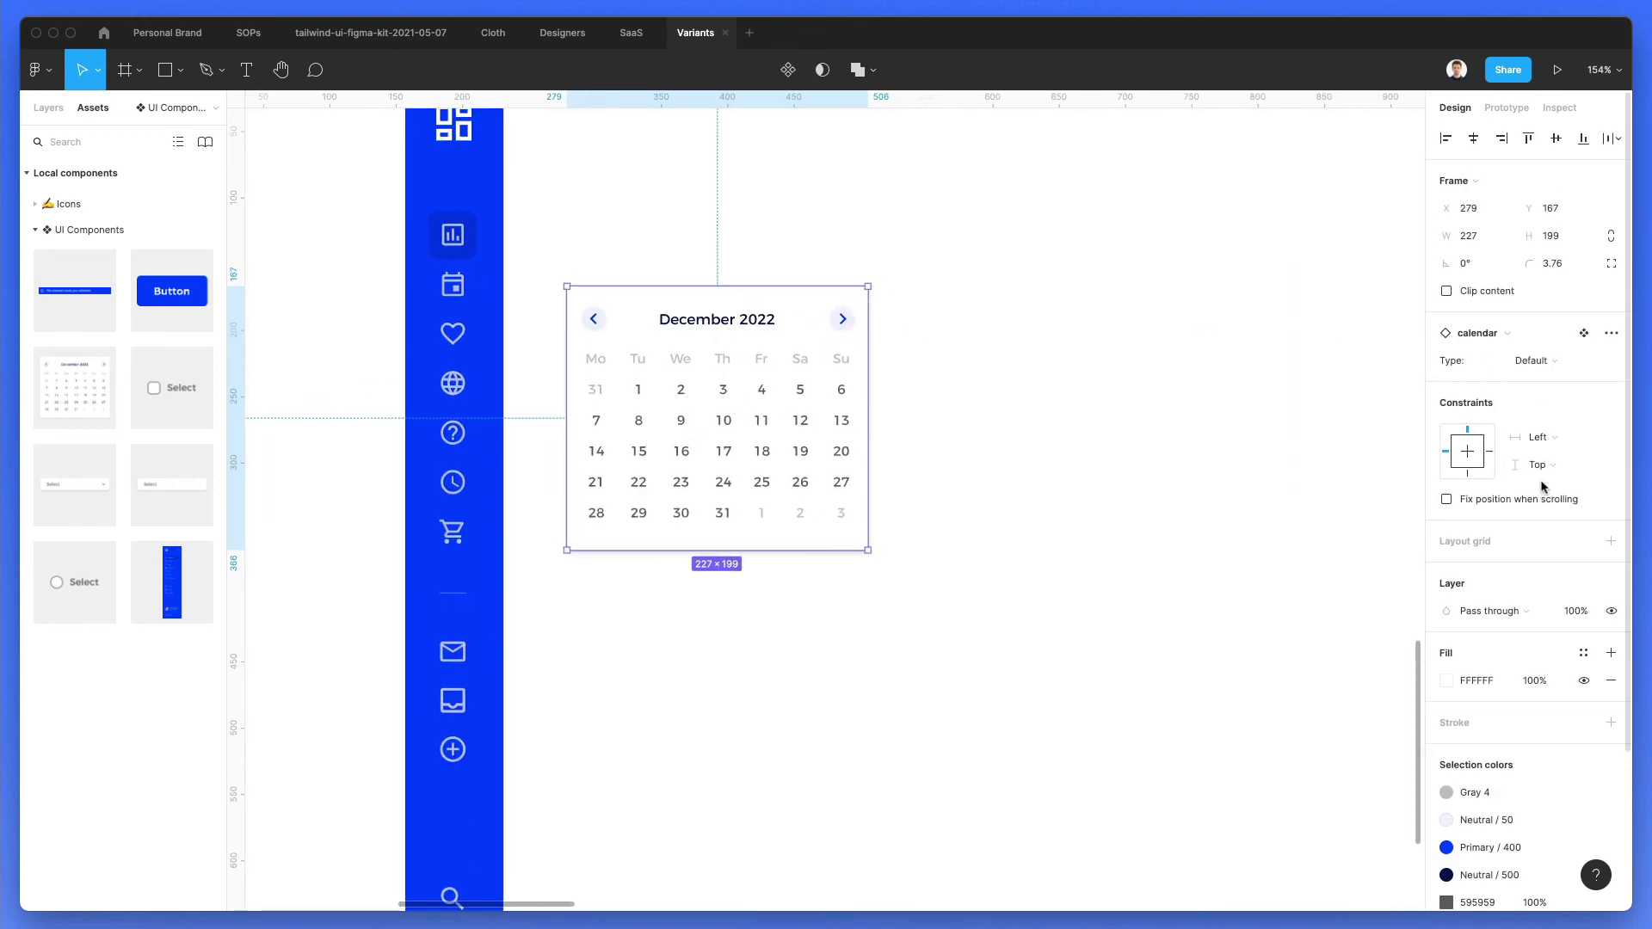
scroll(1509, 370, "down", 1)
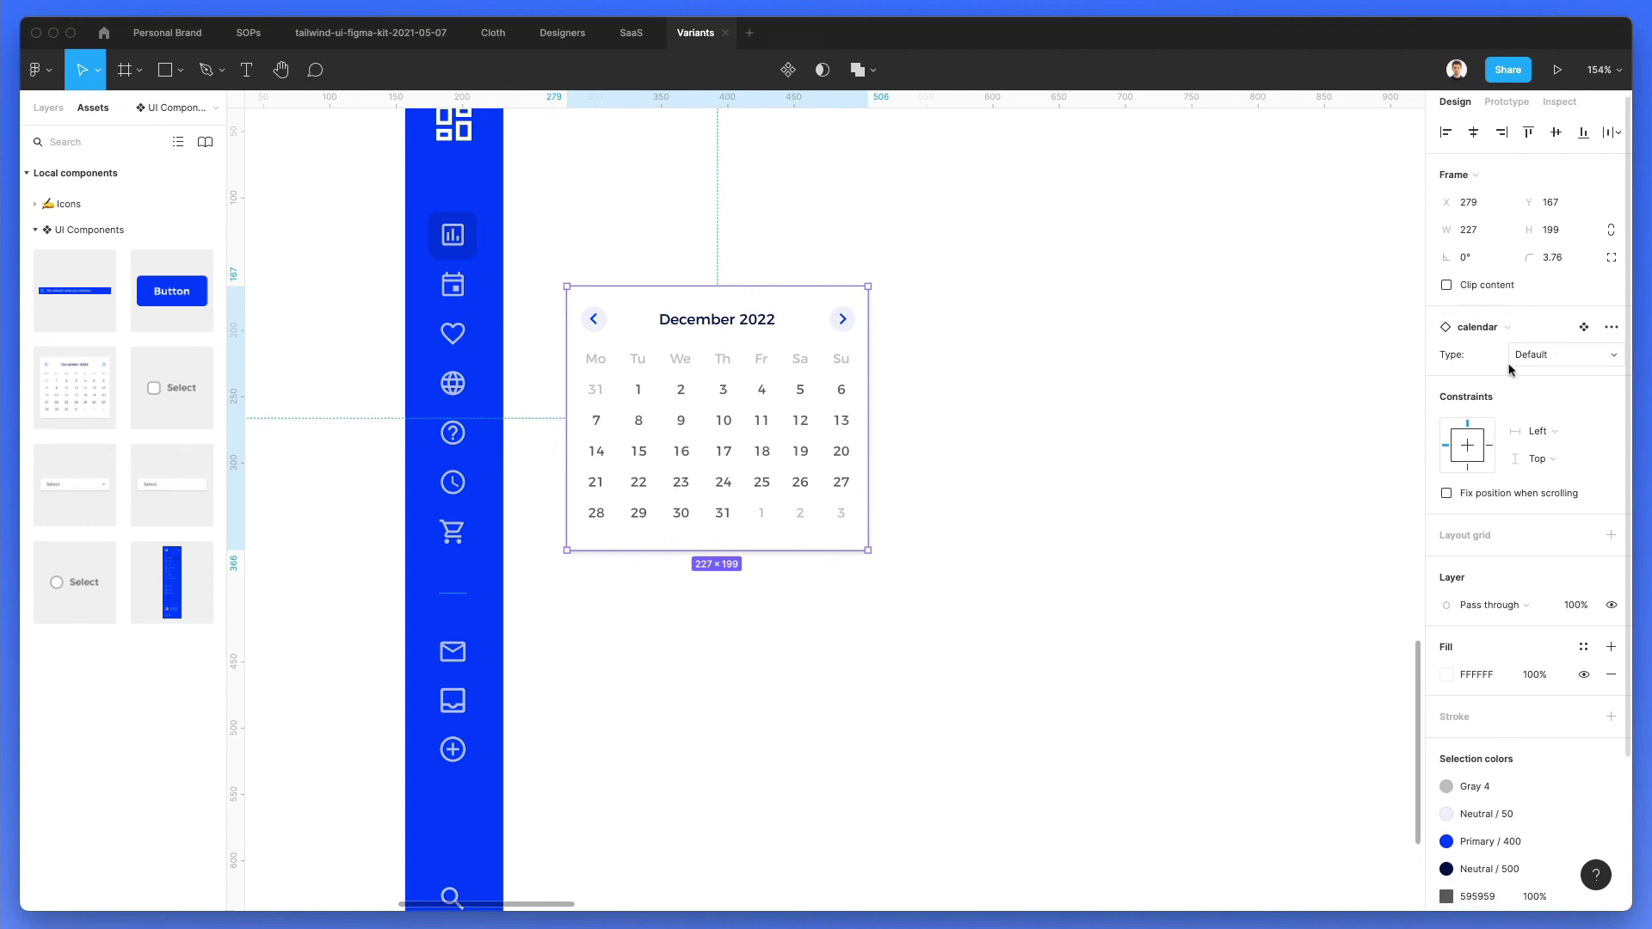
Step: Switch the instance's Type through Selected (Single) and Selected (Multiple), ending on Selected & Confirm
left_click(1581, 358)
left_click(1583, 374)
left_click(1566, 357)
left_click(1572, 375)
left_click(1565, 361)
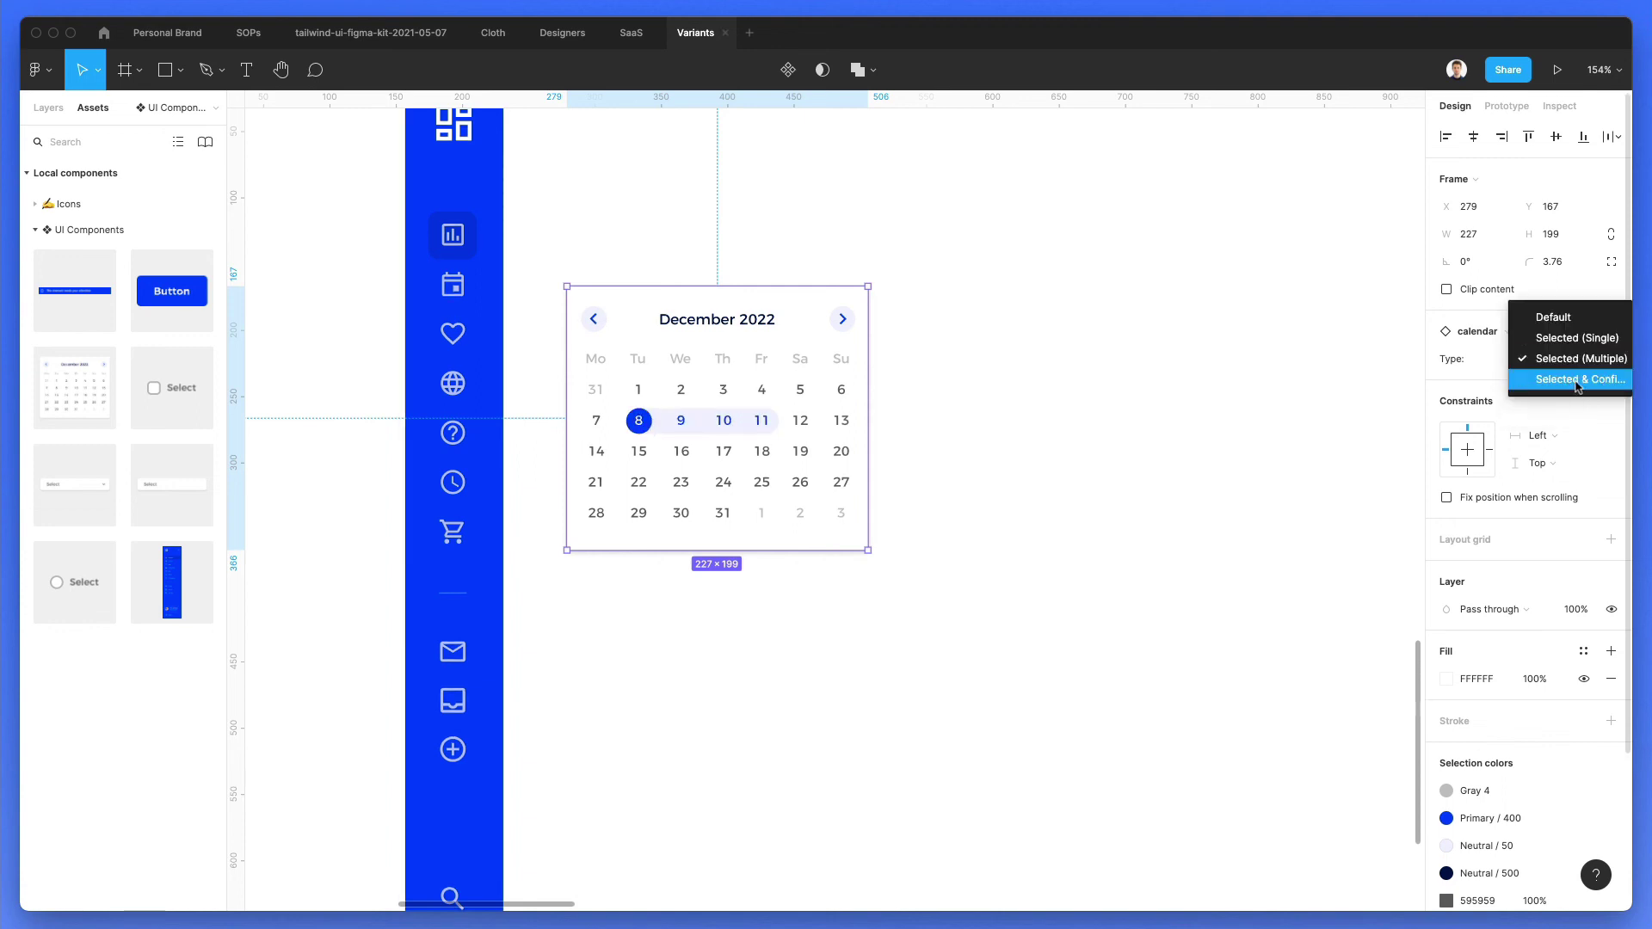
left_click(1577, 381)
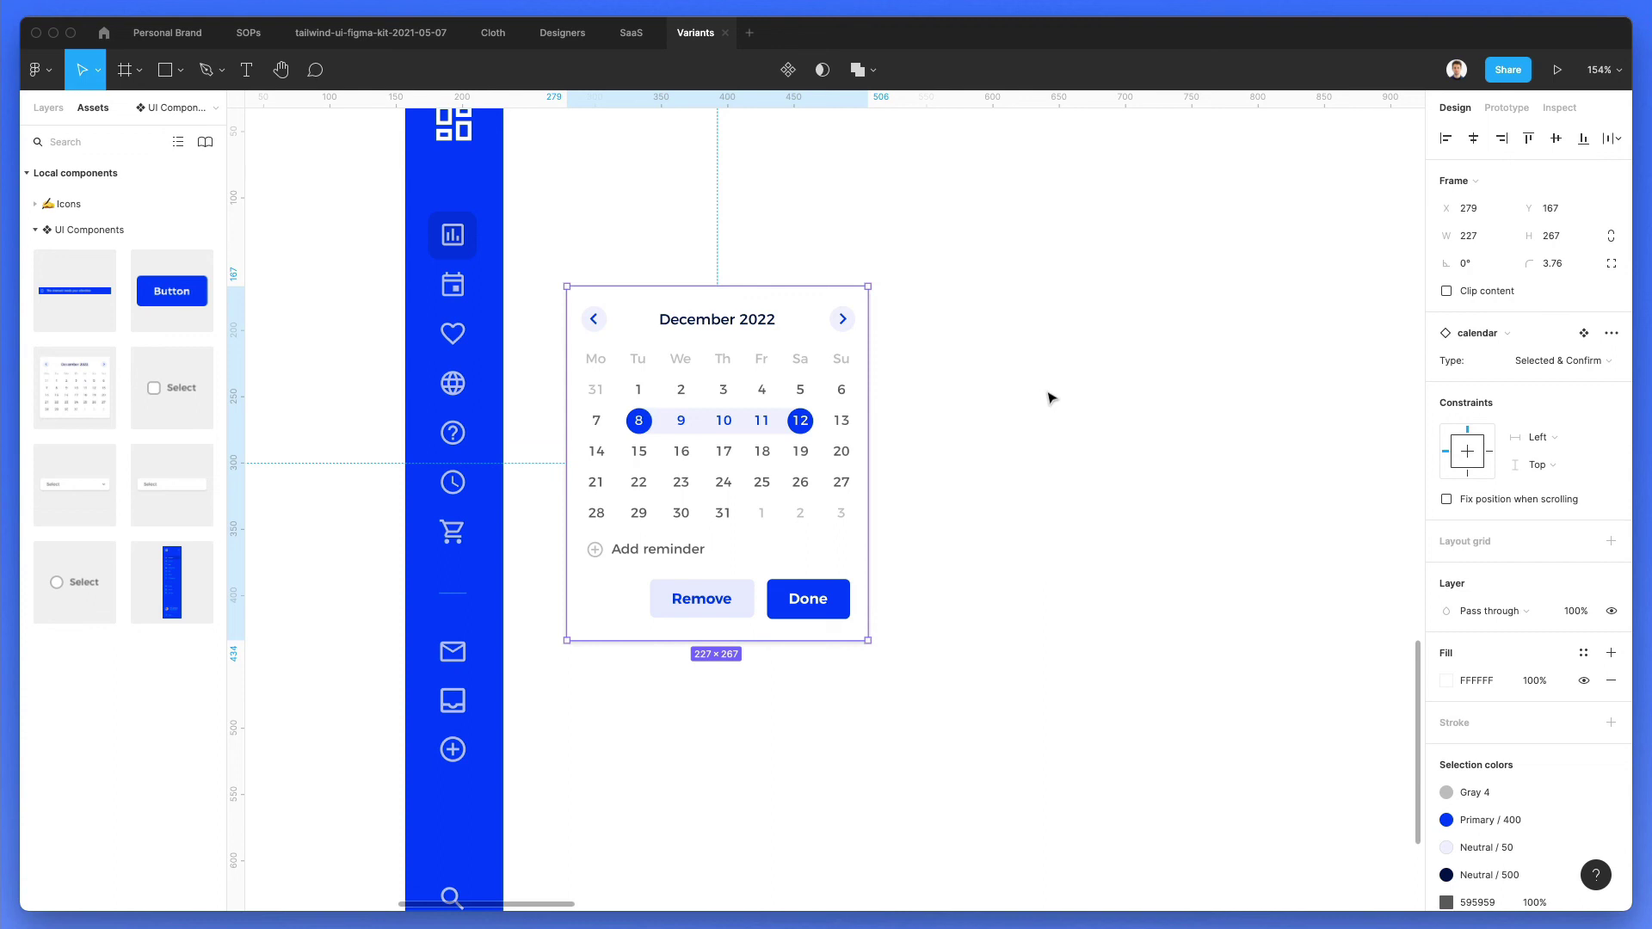
scroll(1048, 398, "down", 3)
left_click(1549, 371)
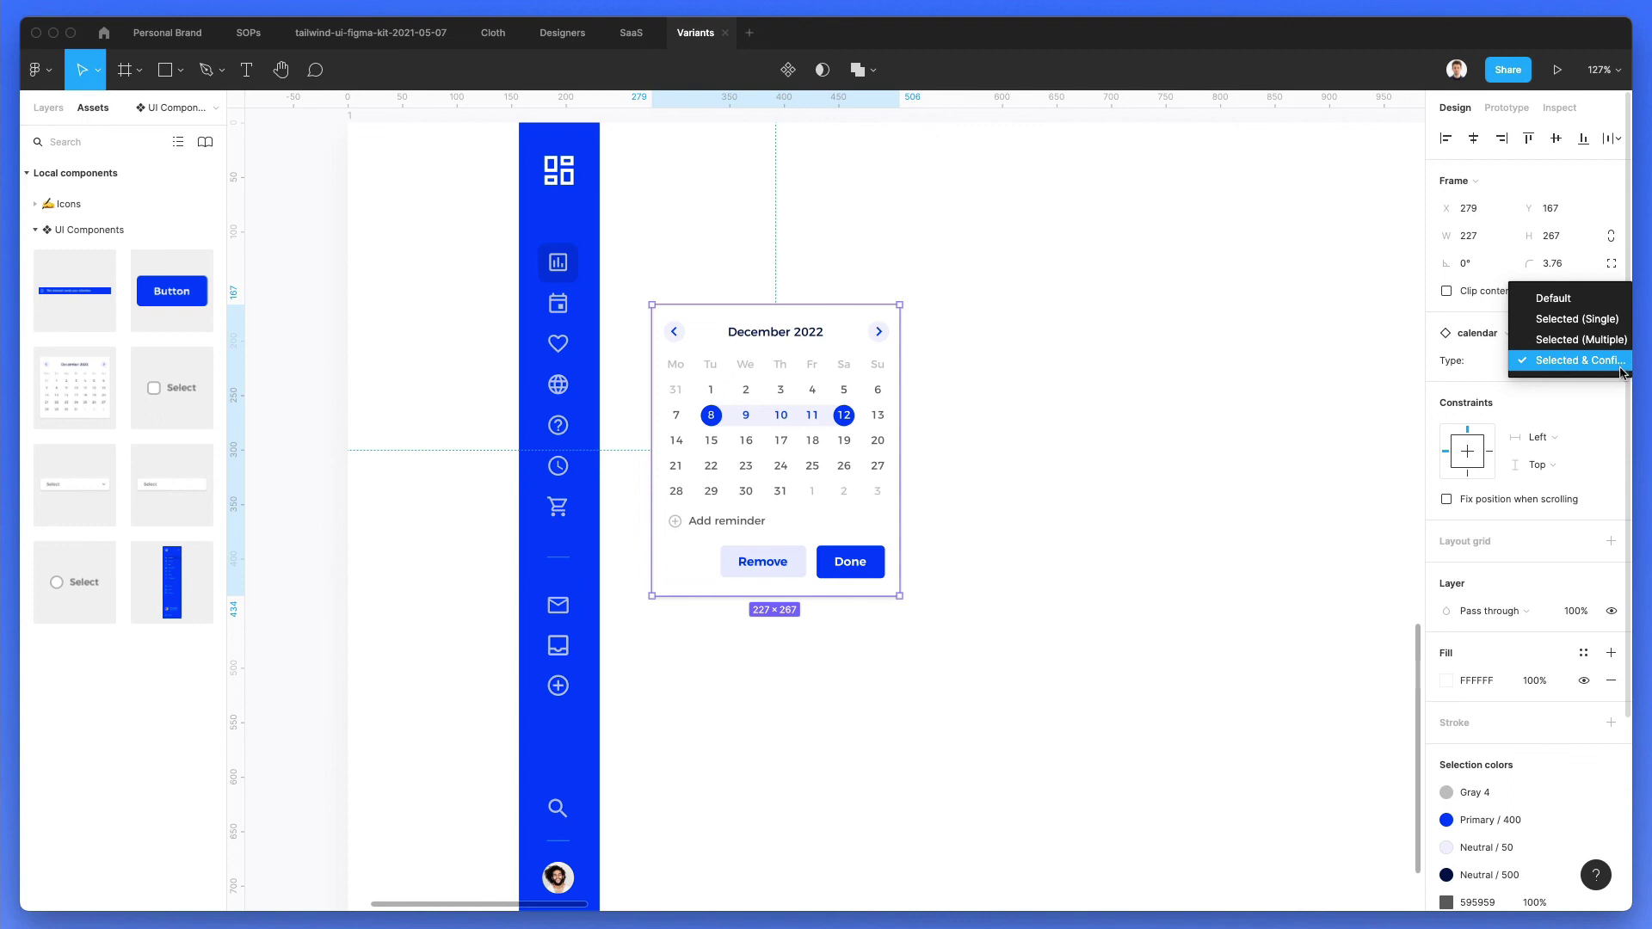
Step: Select the fourth calendar variant, Selected & Confirm, with the layer list showing
key("Escape")
scroll(1154, 573, "down", 3)
scroll(1154, 572, "up", 10)
scroll(1153, 573, "right", 10)
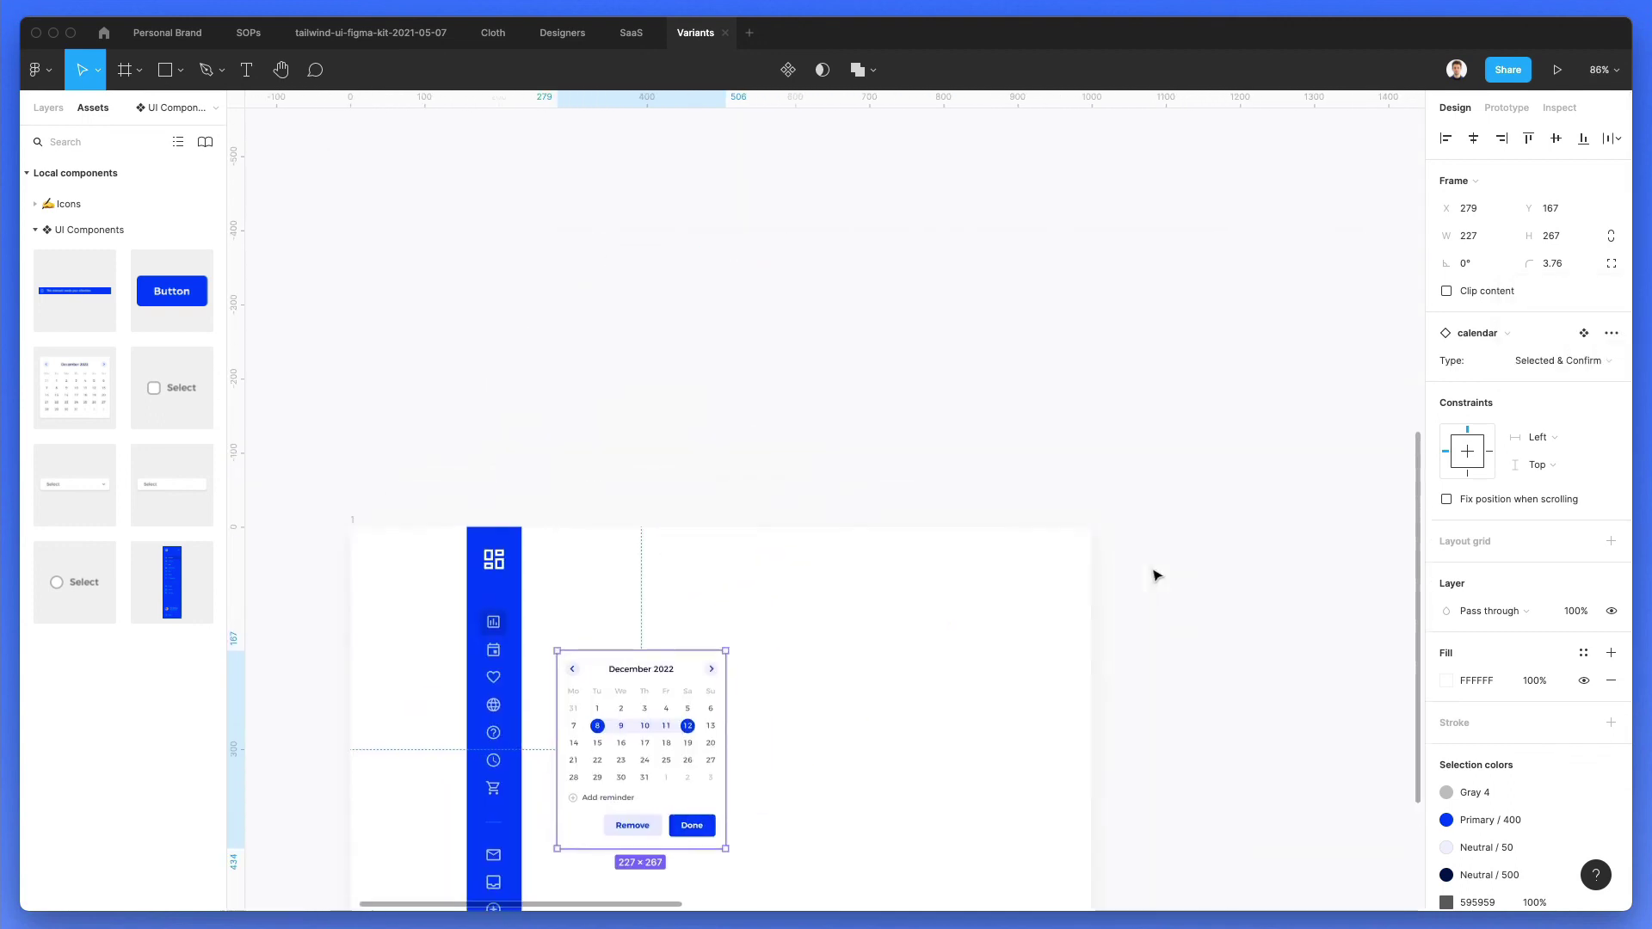
scroll(1153, 573, "down", 5)
scroll(1153, 573, "right", 10)
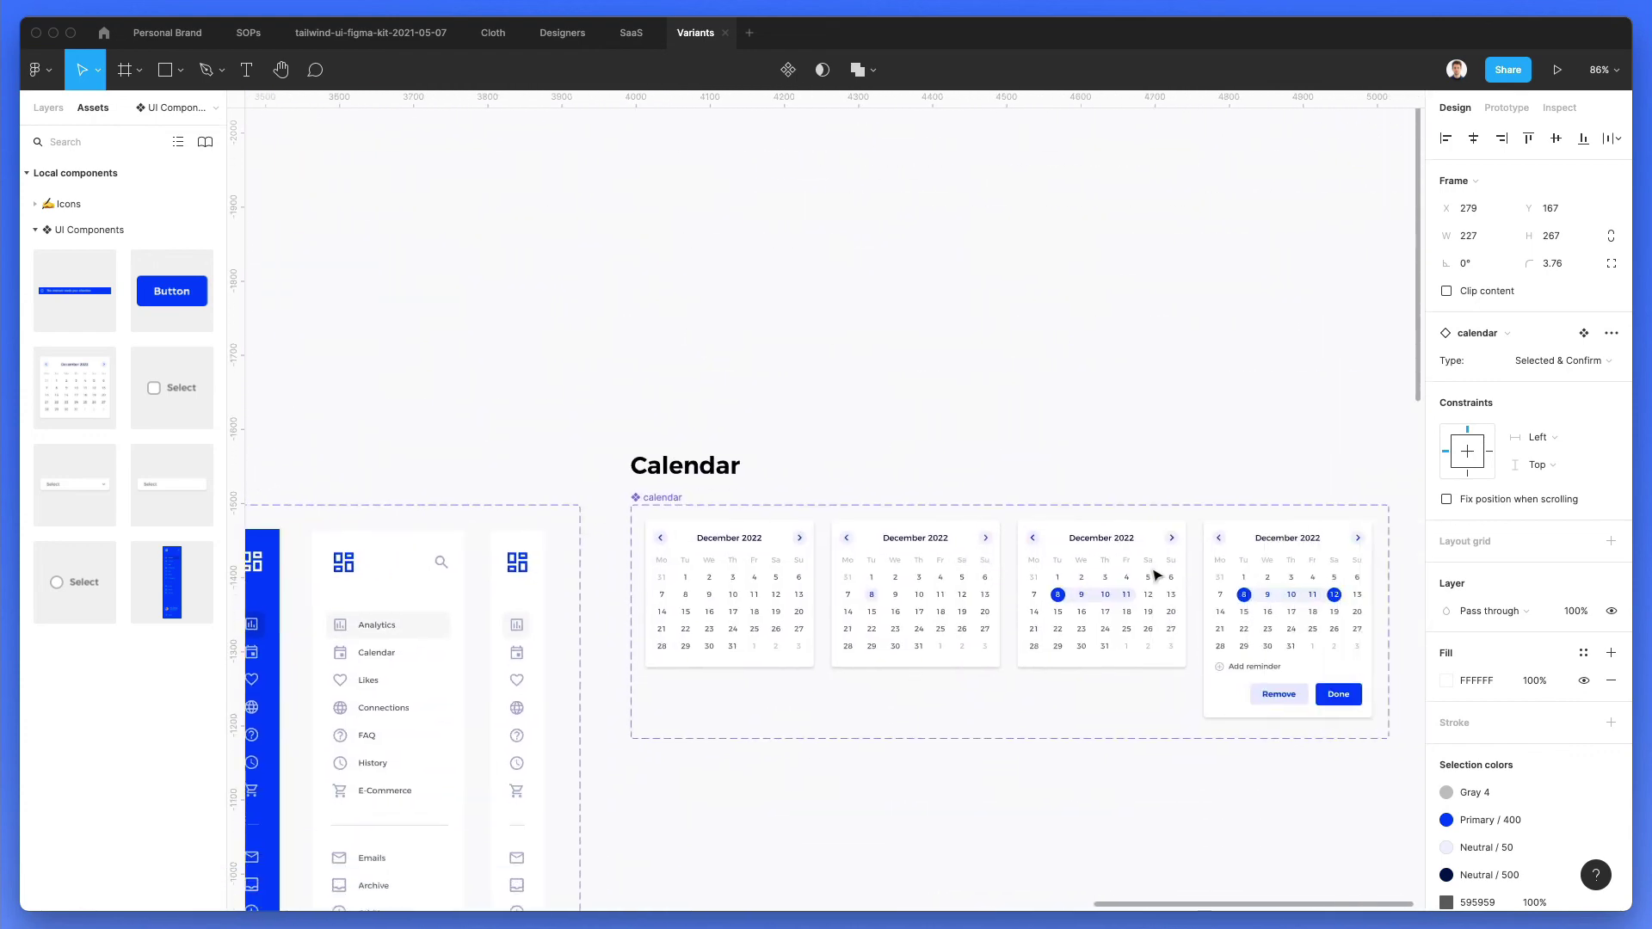
scroll(1132, 608, "up", 2)
scroll(1156, 671, "up", 5)
scroll(1156, 671, "down", 2)
left_click(1155, 671)
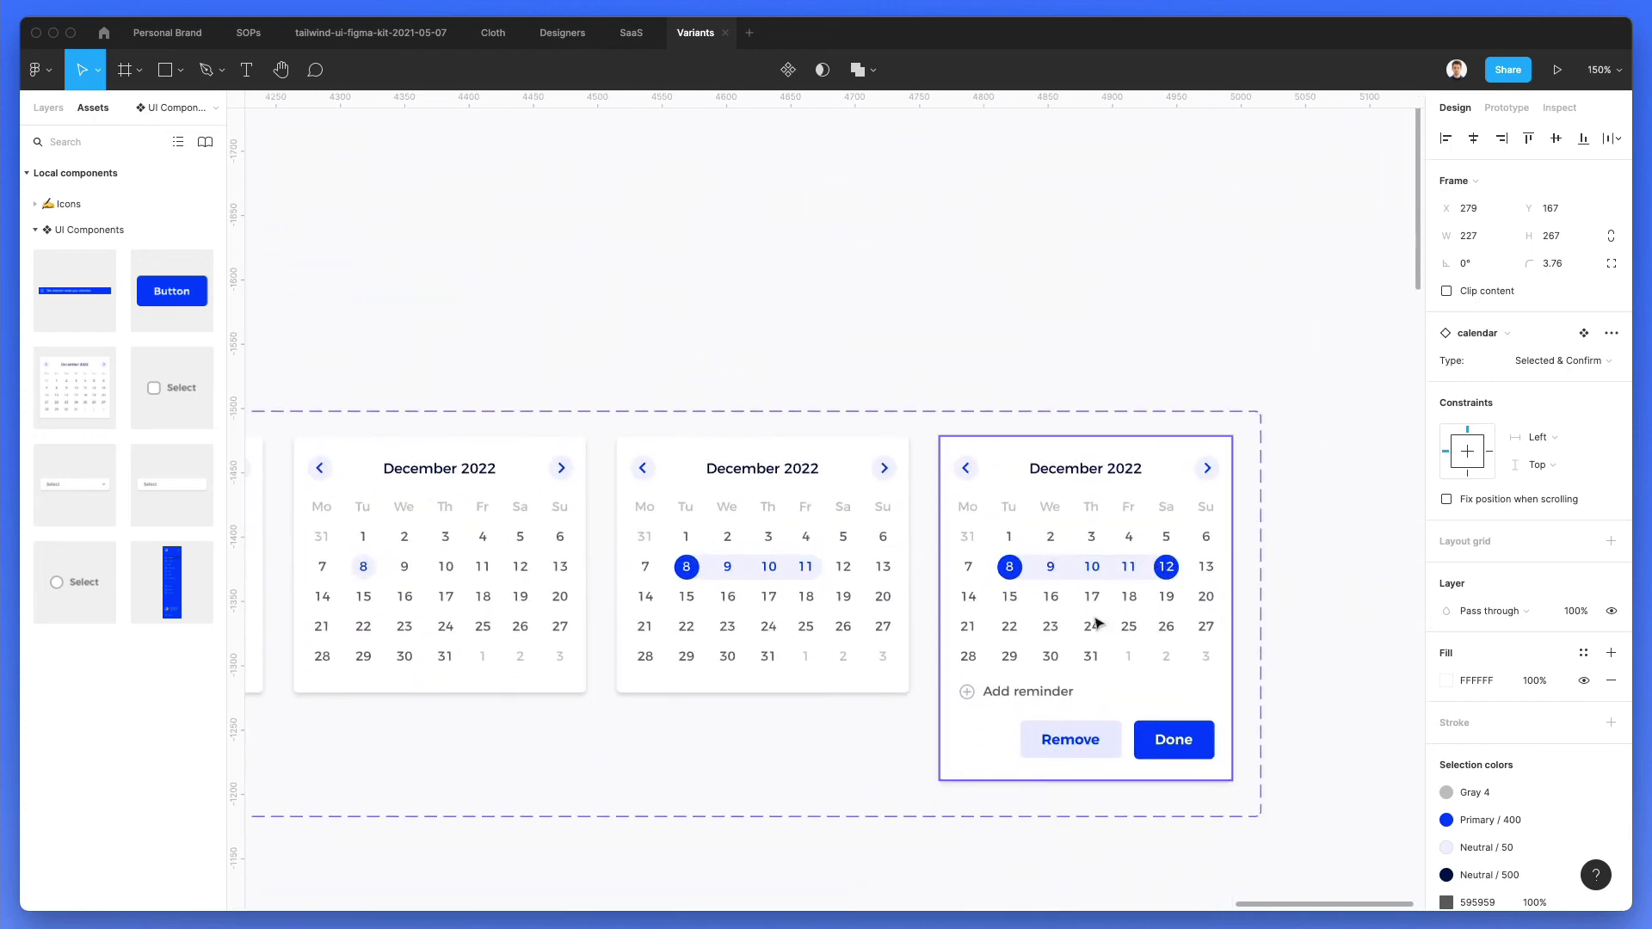
left_click(48, 107)
left_click(1047, 433)
left_click(1047, 441)
Step: Rename the Selected & Confirm variant layer to 'Confirmation' and deselect it
double_click(116, 376)
type("Confirmation")
key("Return")
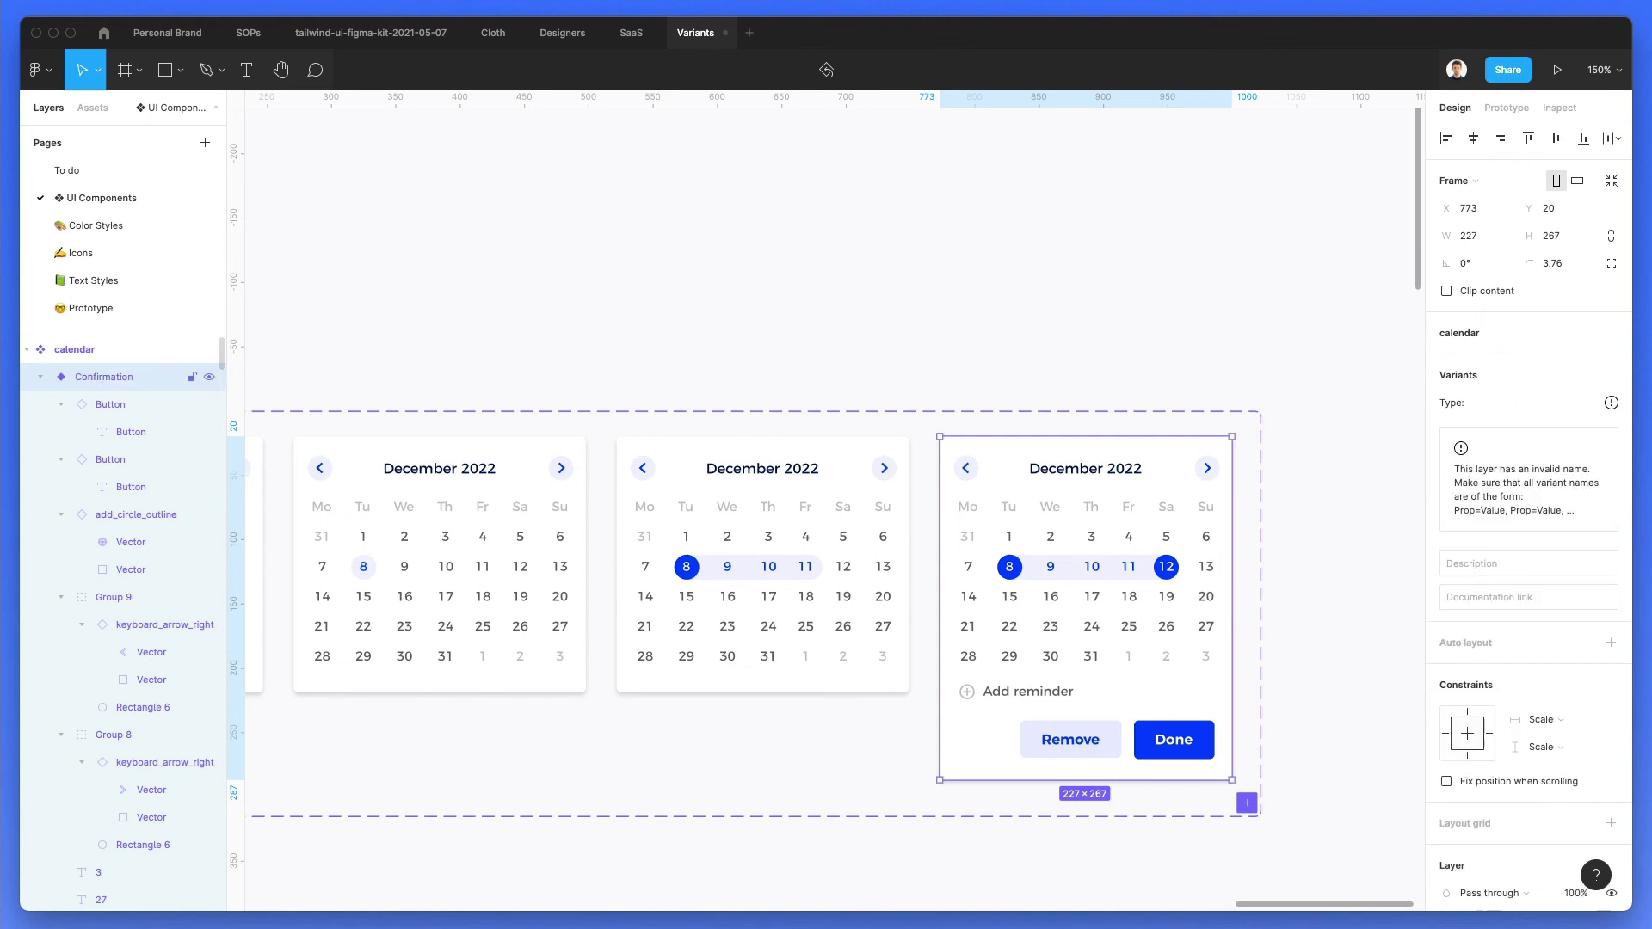
left_click(616, 289)
scroll(675, 307, "down", 3)
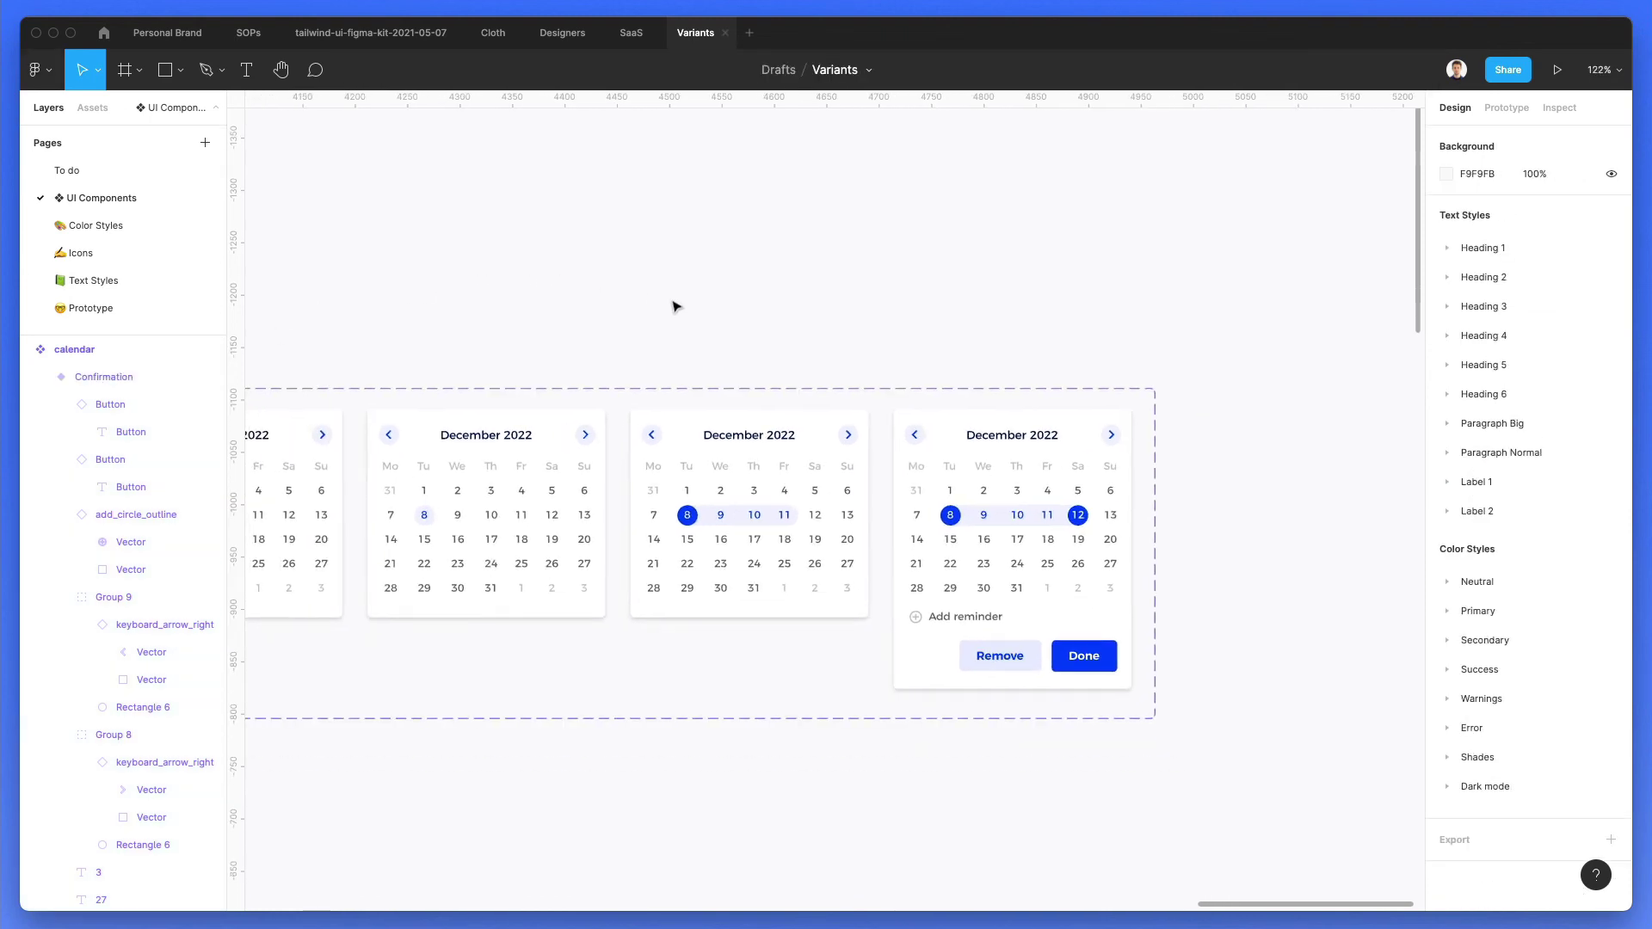
scroll(675, 307, "down", 2)
scroll(701, 266, "down", 3)
scroll(701, 266, "down", 20)
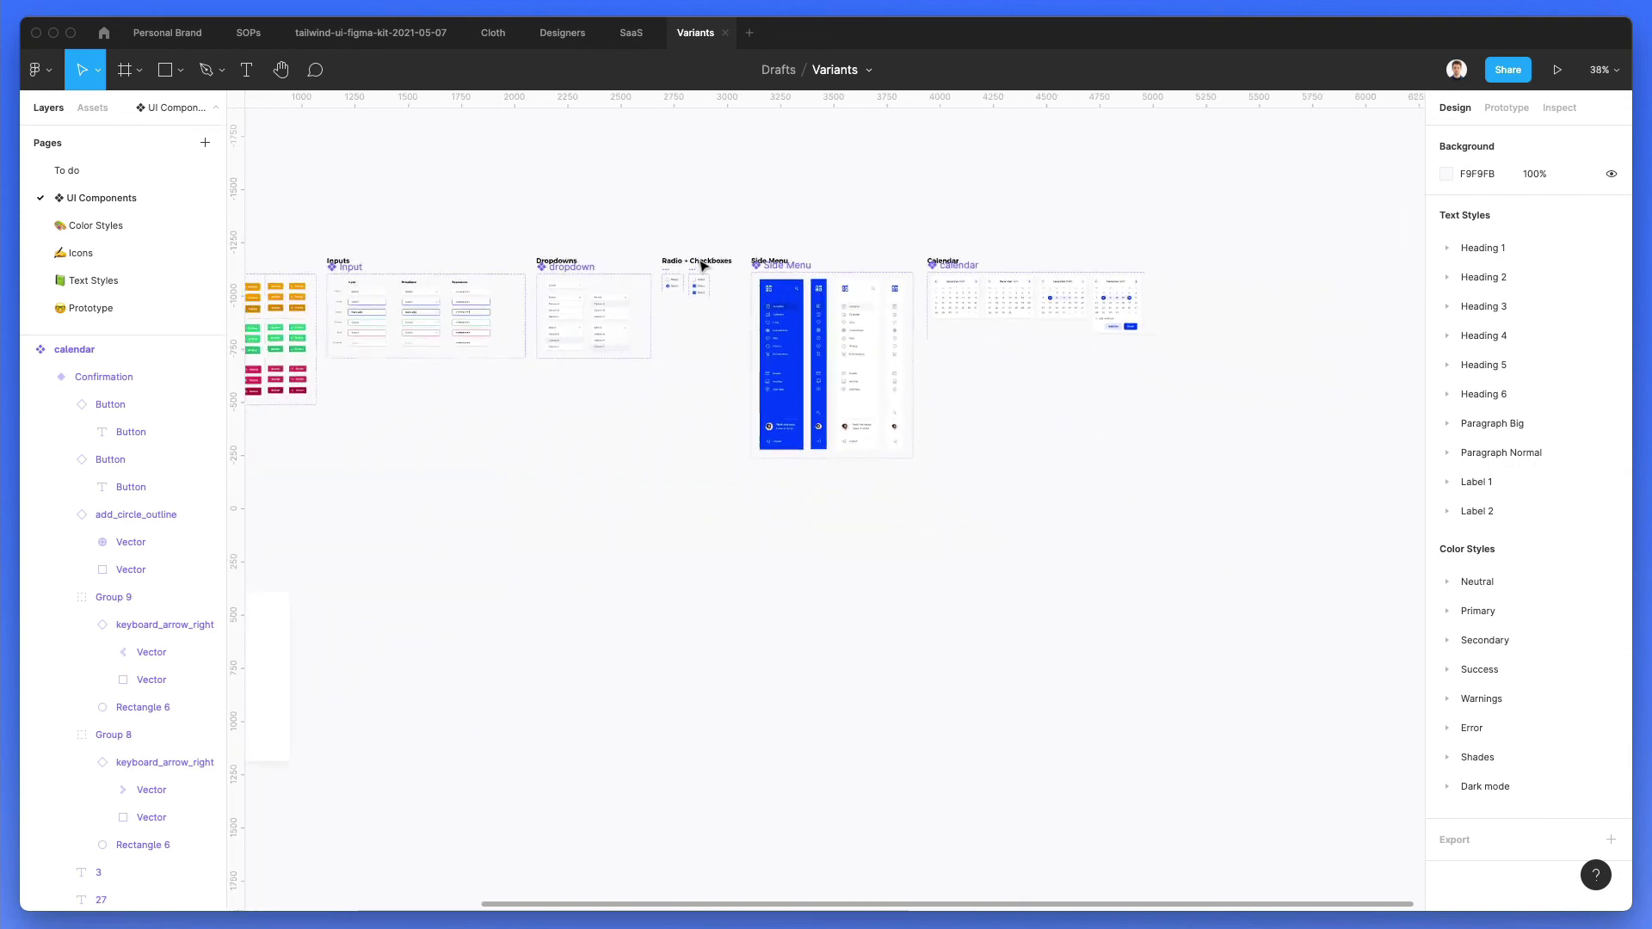
scroll(701, 266, "left", 10)
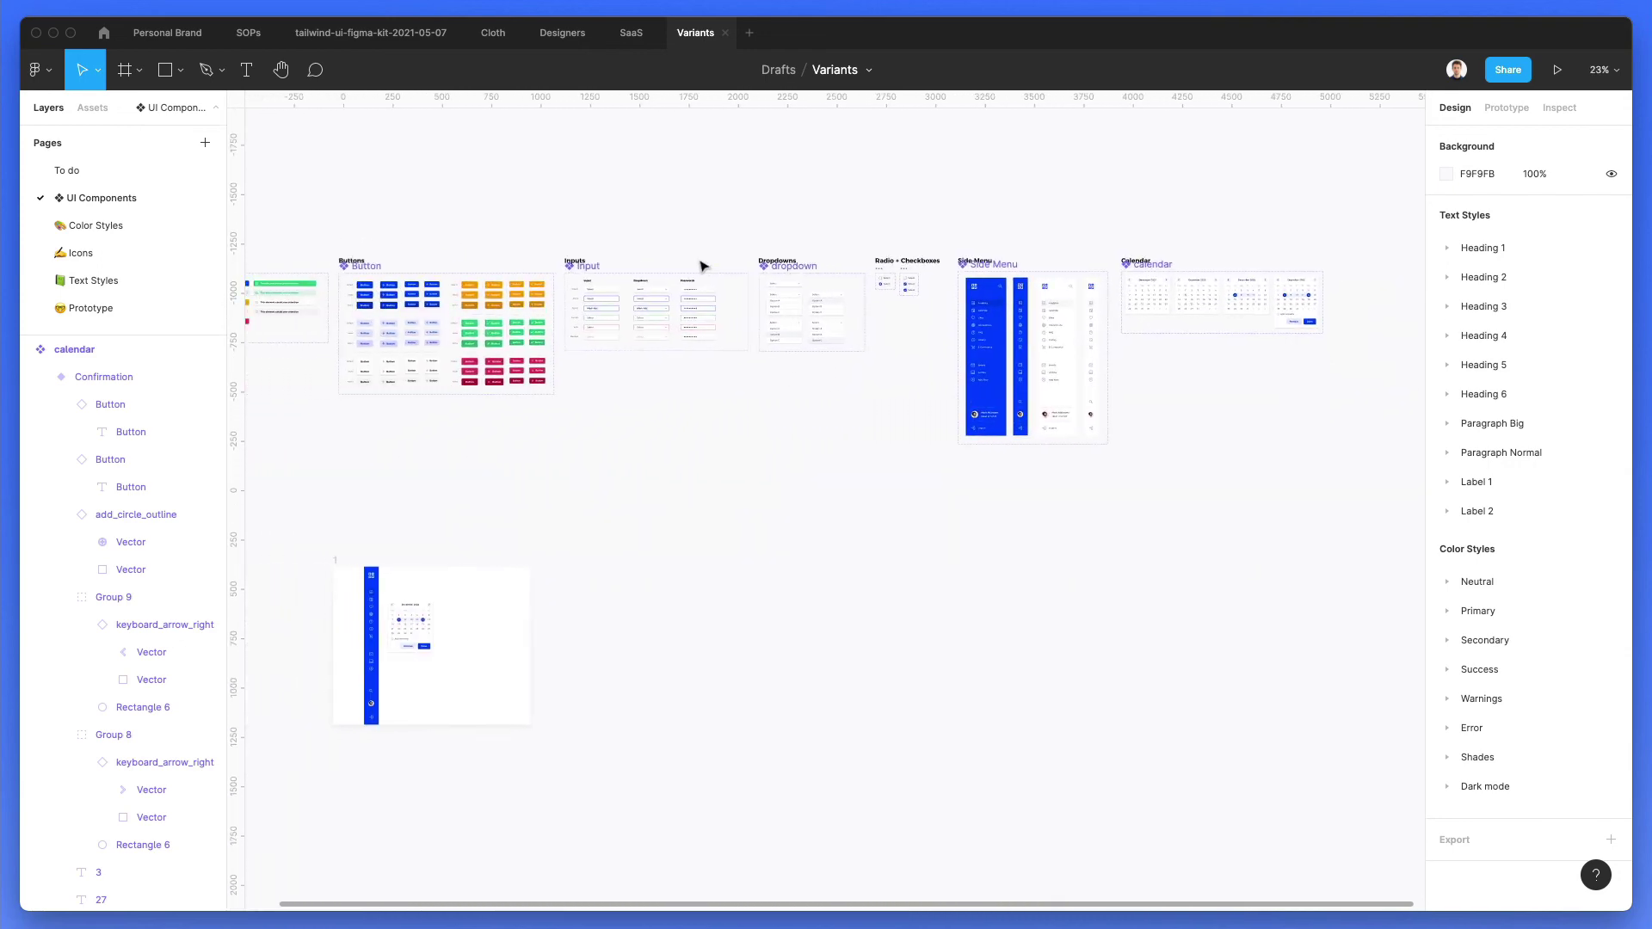
scroll(683, 172, "left", 1)
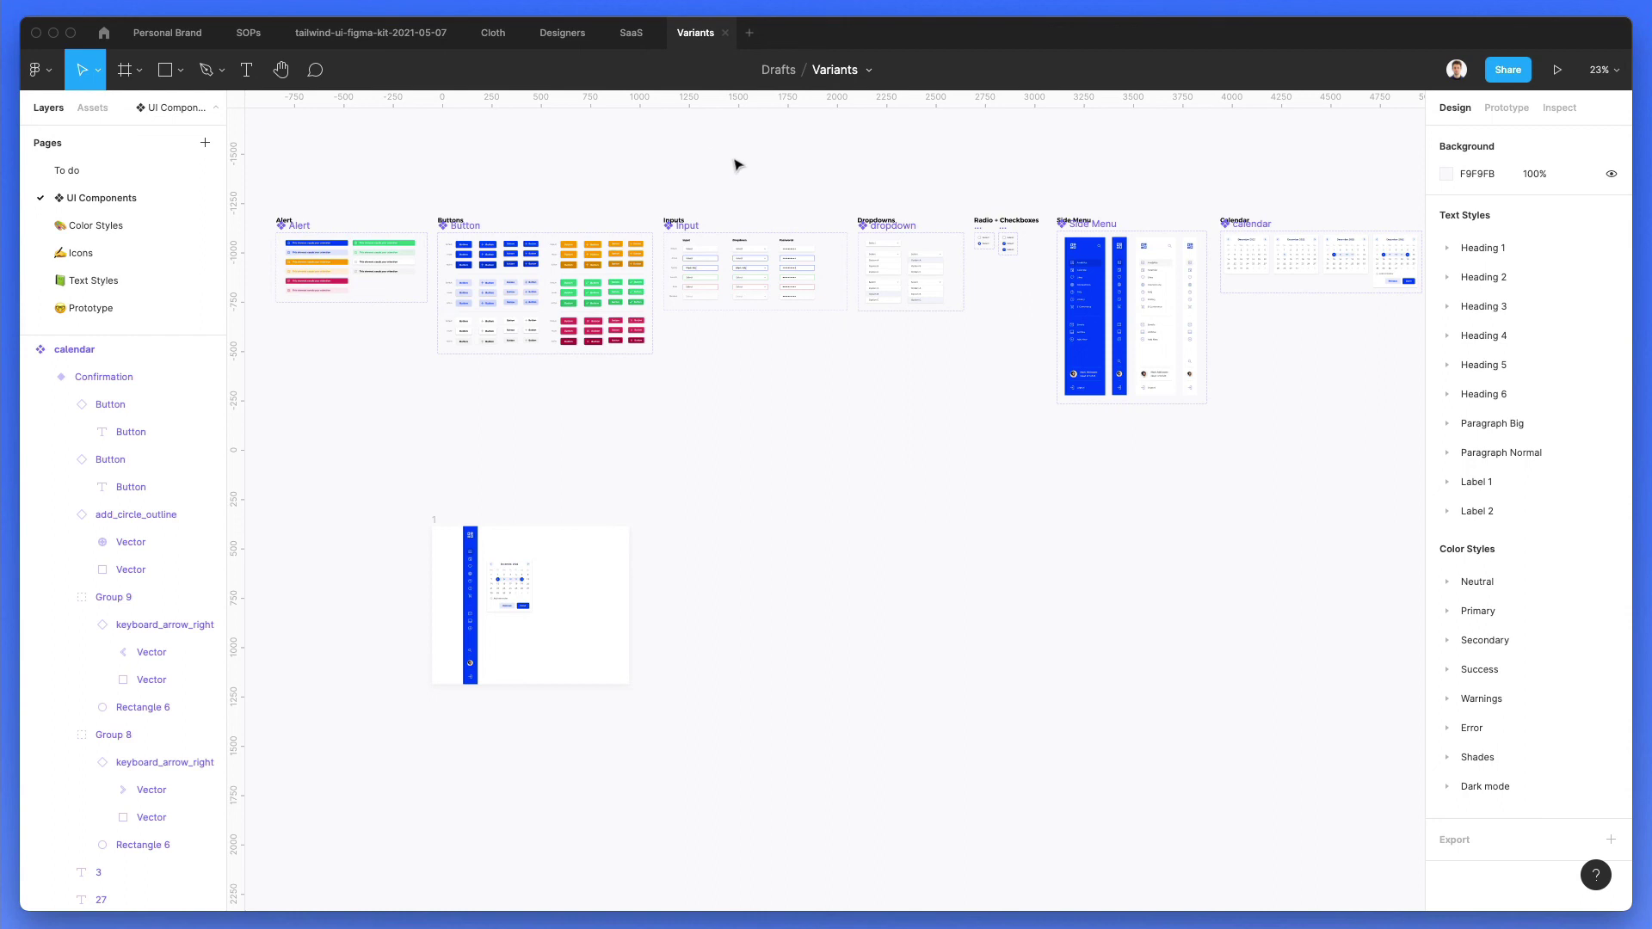
scroll(737, 165, "up", 5)
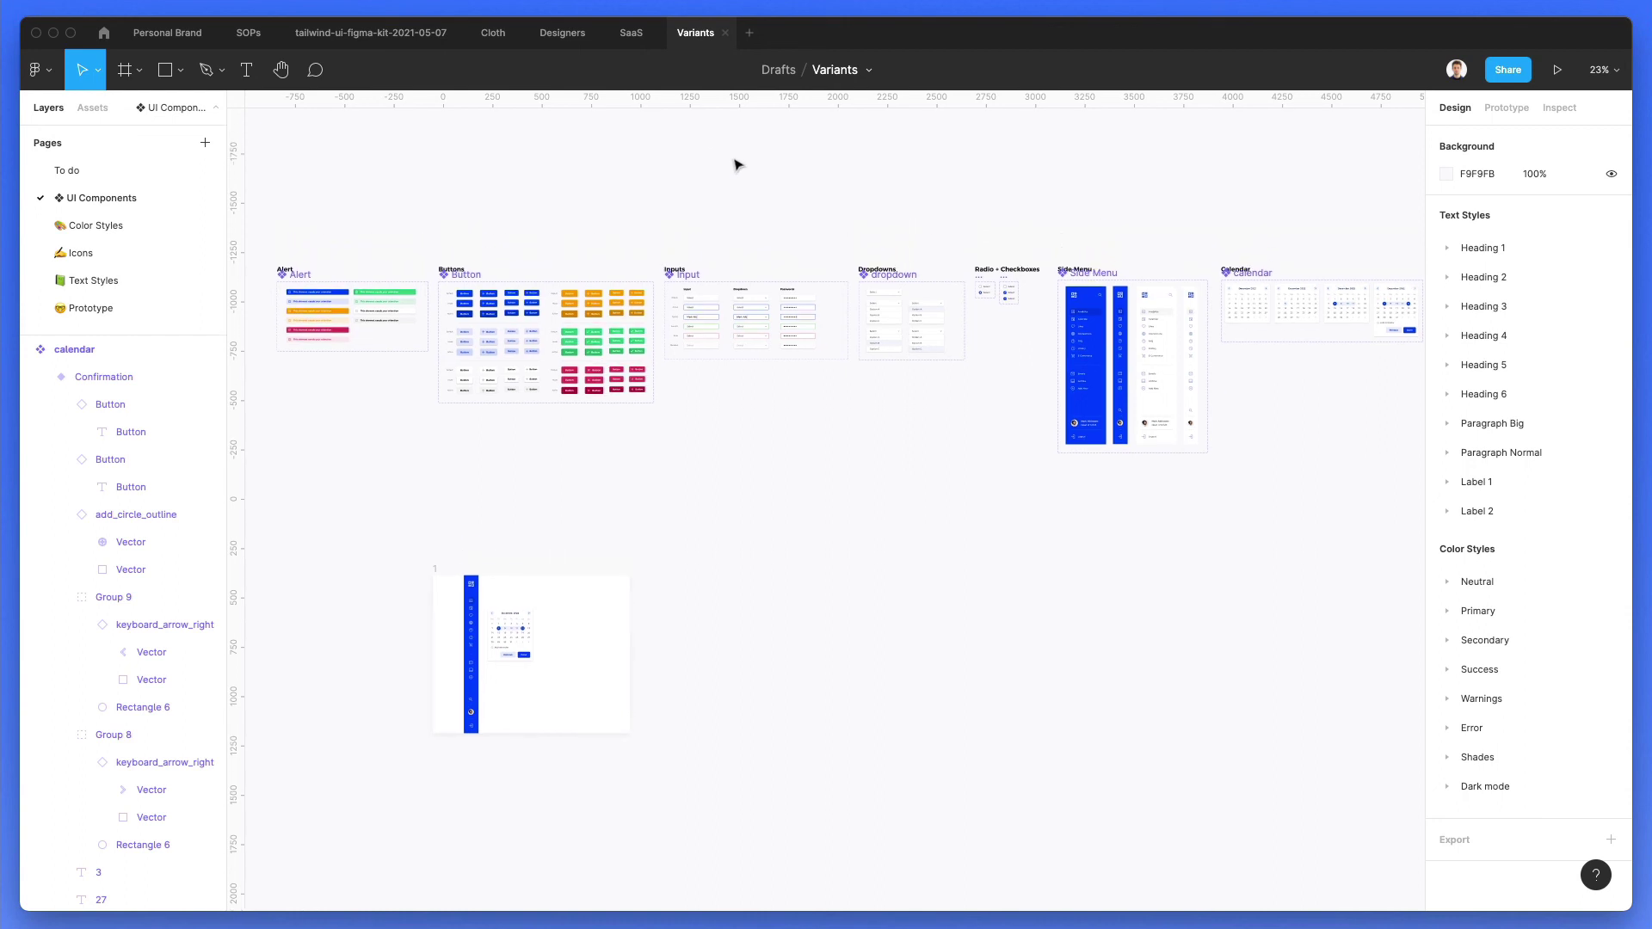
scroll(738, 166, "right", 1)
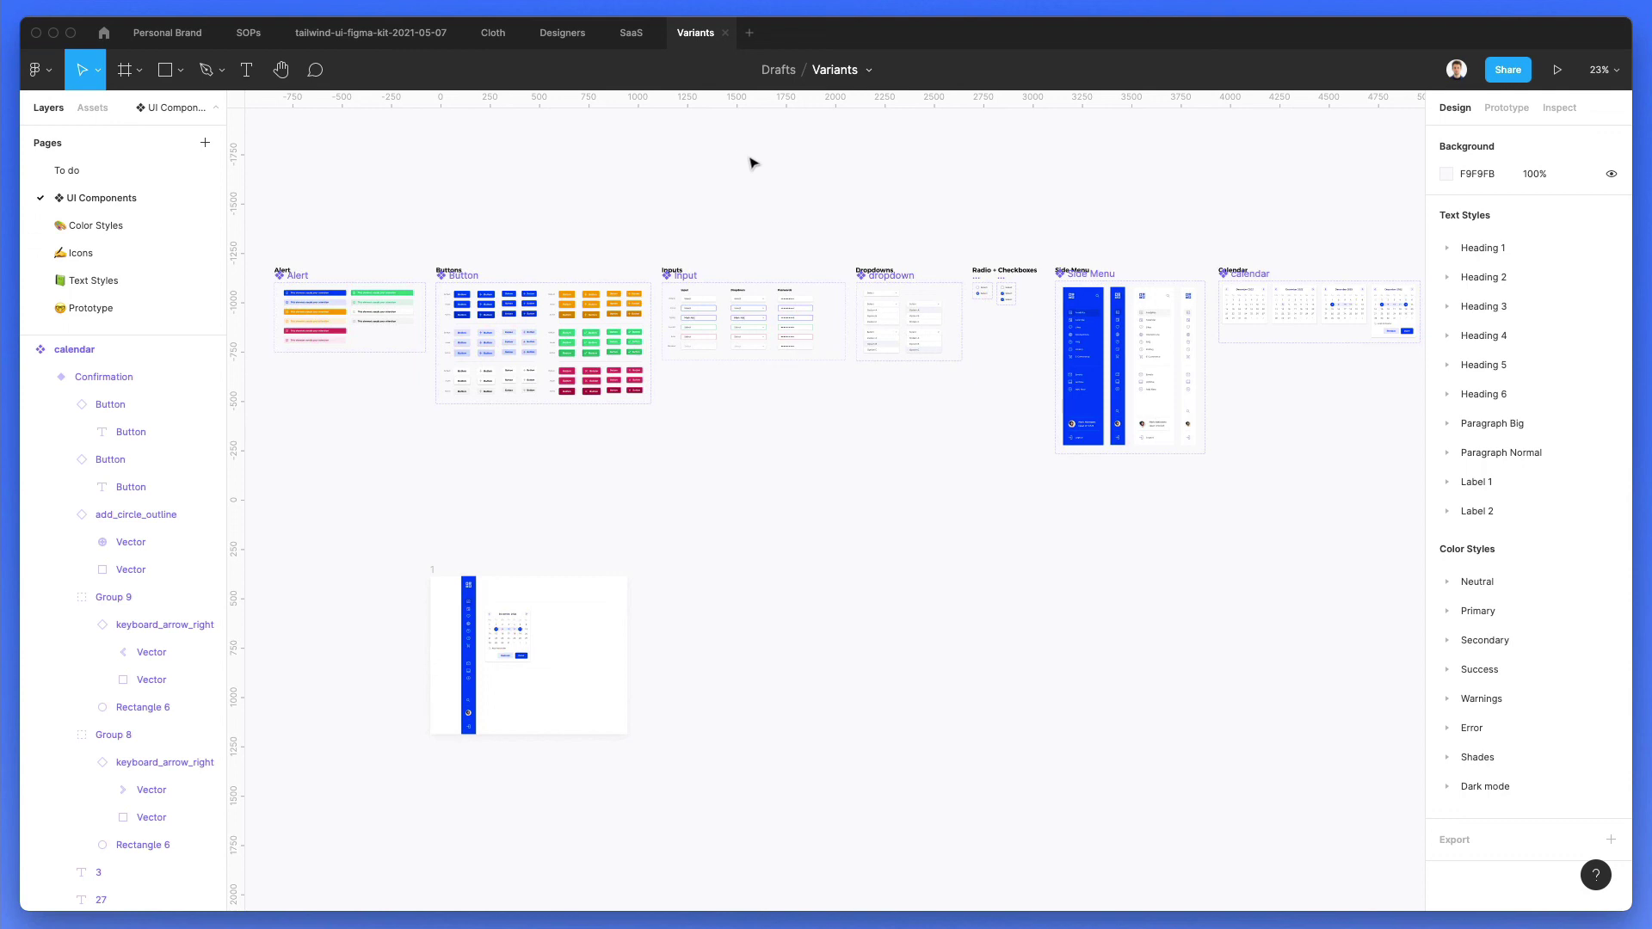
scroll(788, 182, "up", 3)
scroll(794, 187, "right", 2)
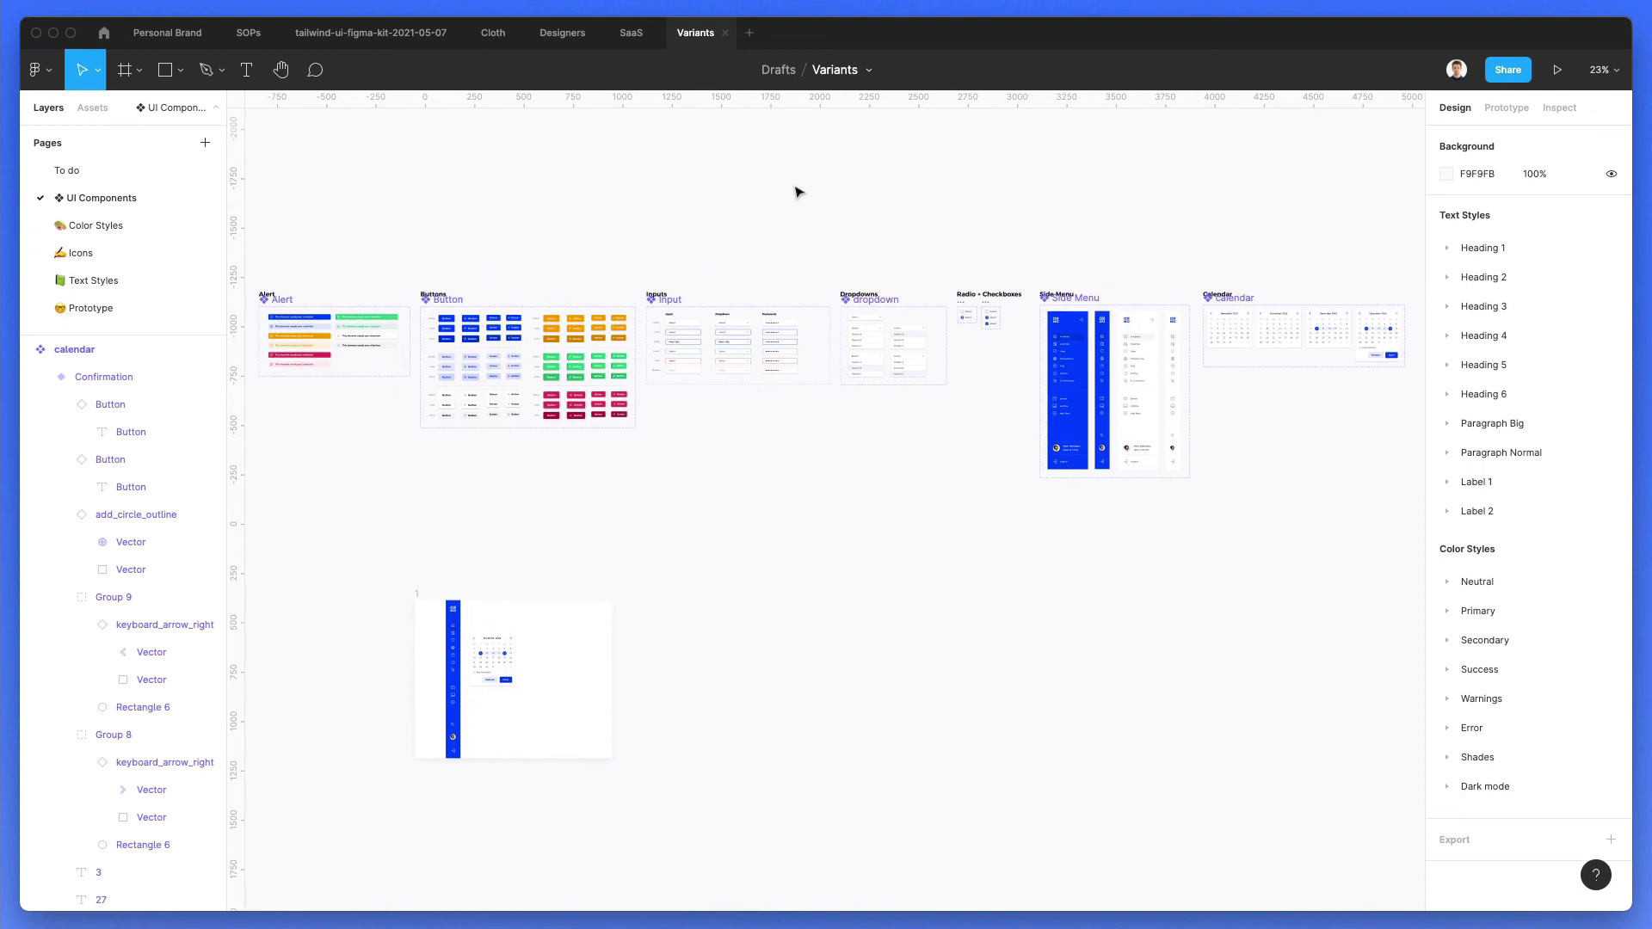